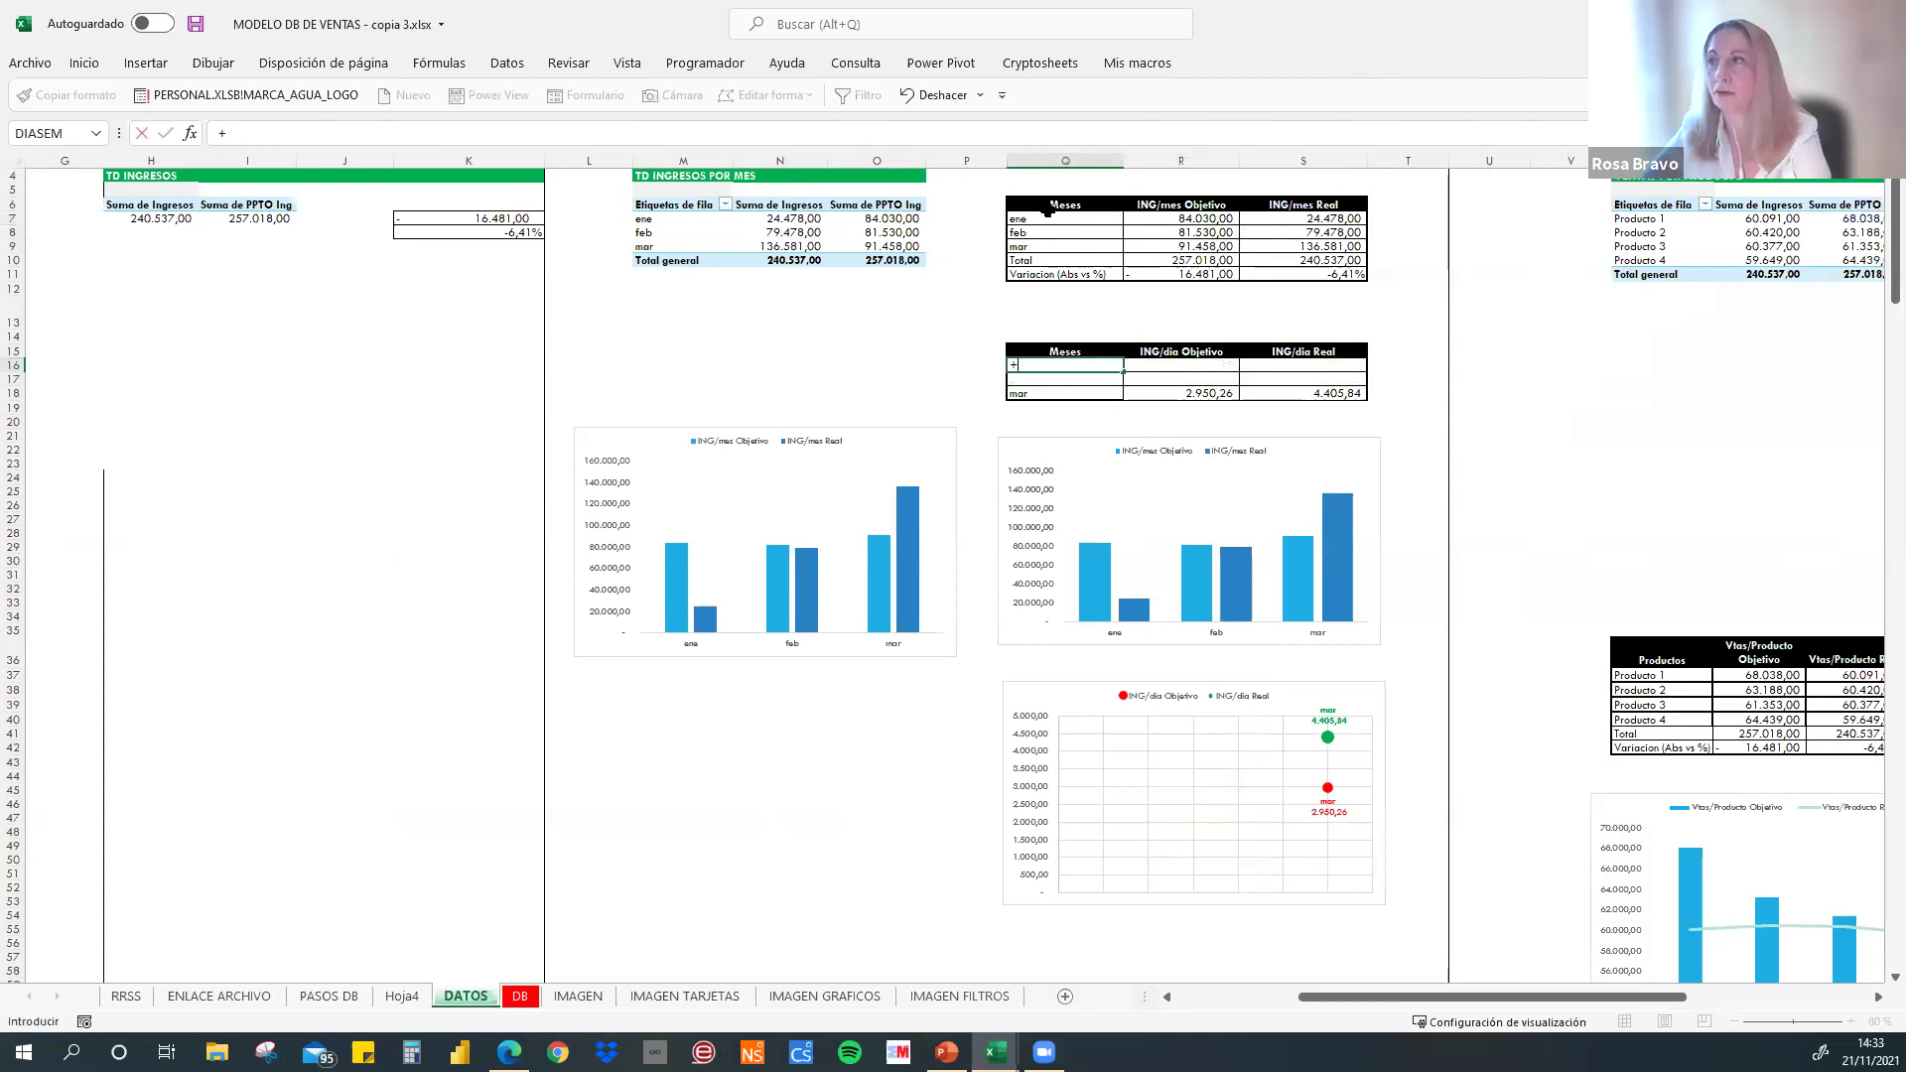
# - Link the first two month cells of the daily income table, Q16 and Q17, to ene and feb in Q7 and Q8
pyautogui.click(1046, 219)
pyautogui.press('Return')
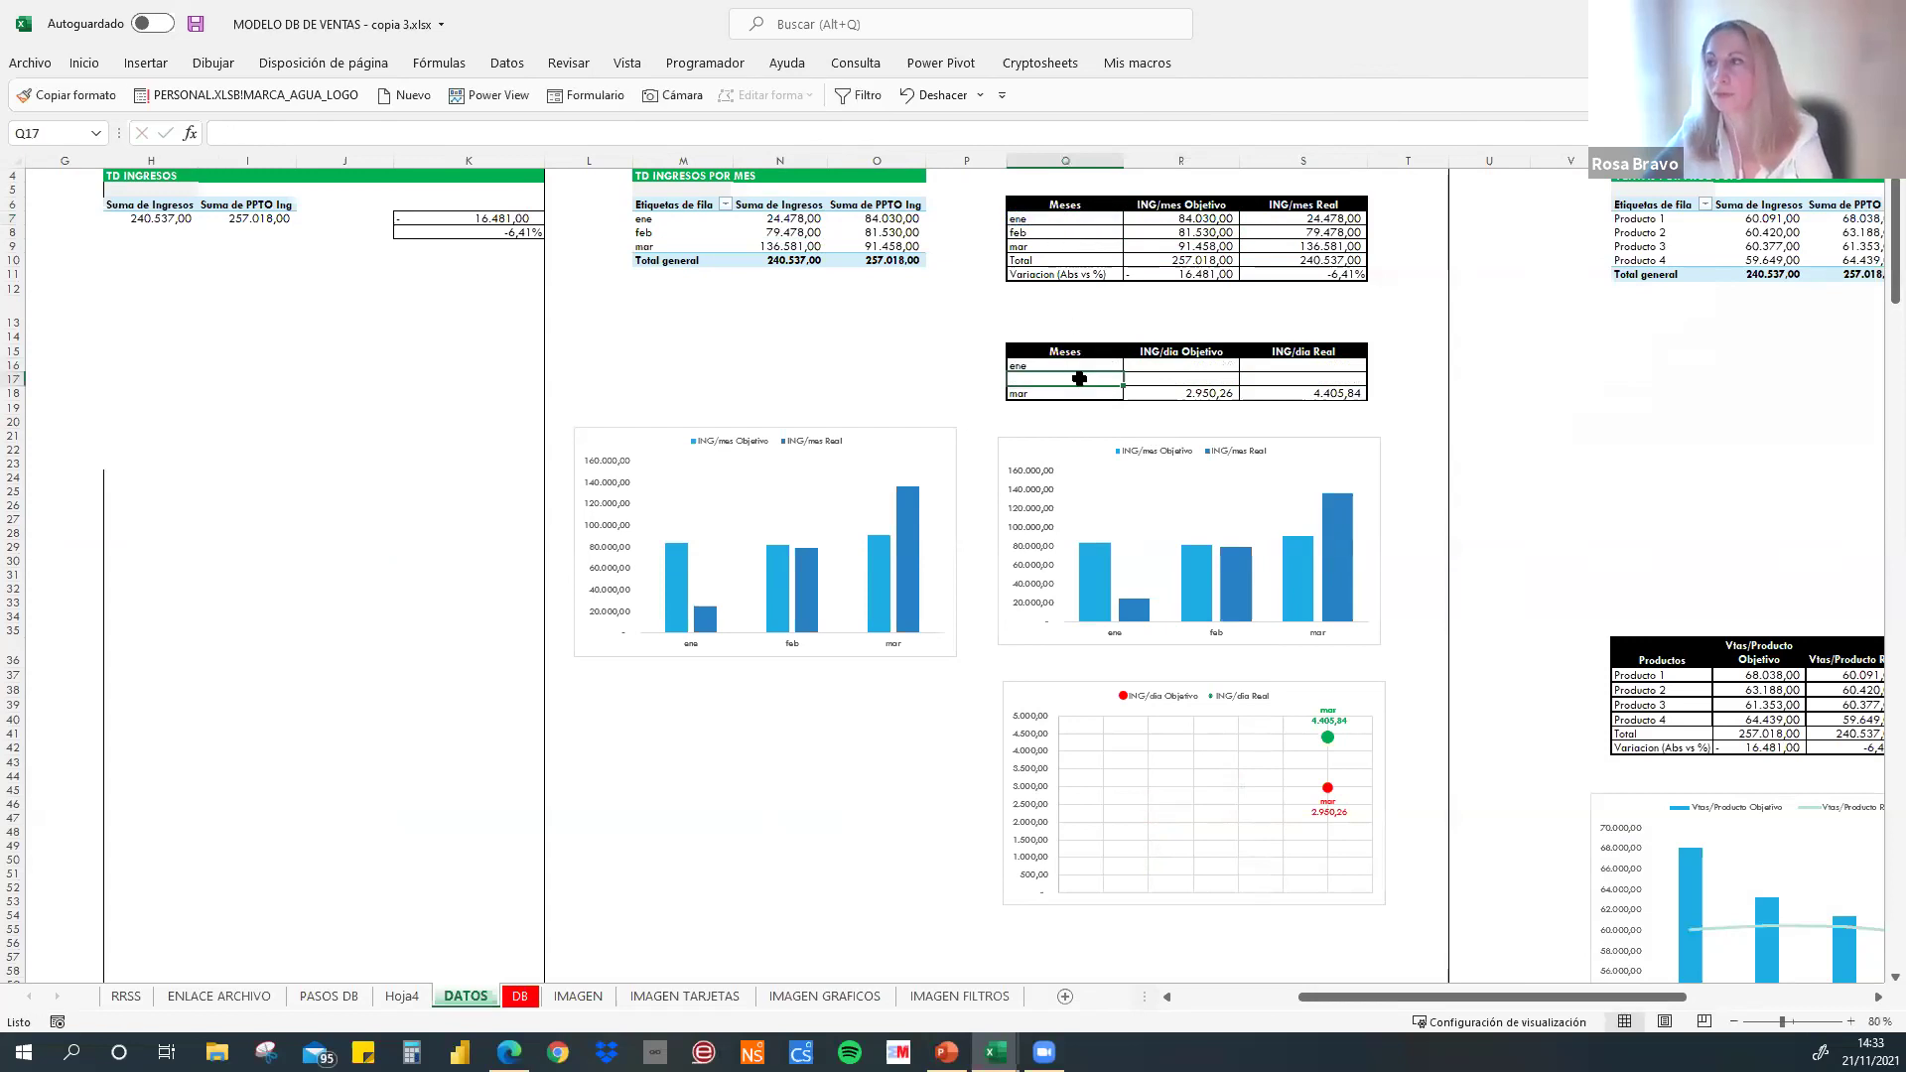
pyautogui.write('+')
pyautogui.click(1045, 235)
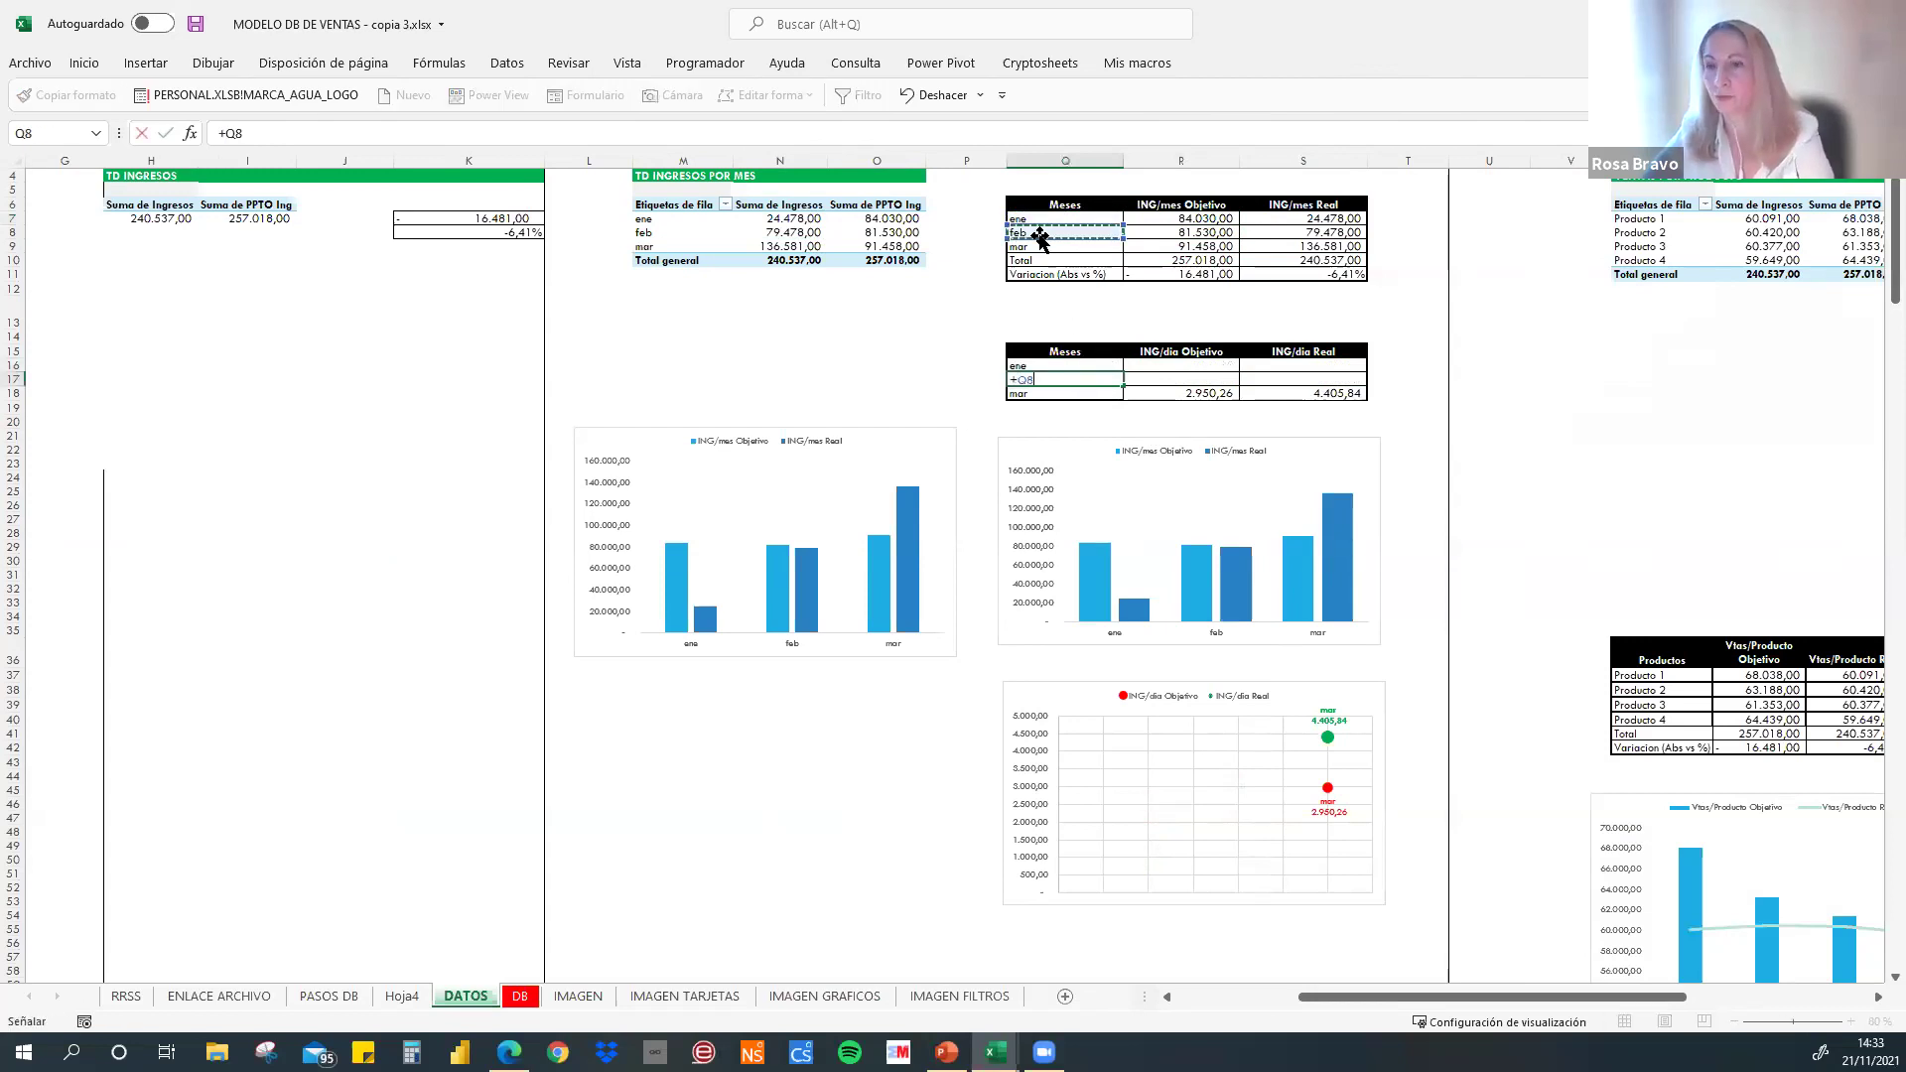
pyautogui.press('Return')
# - Calculate January's daily target and actual income by entering +R7/31 in R16 and +S7/31 in S16
pyautogui.click(1192, 363)
pyautogui.write('+')
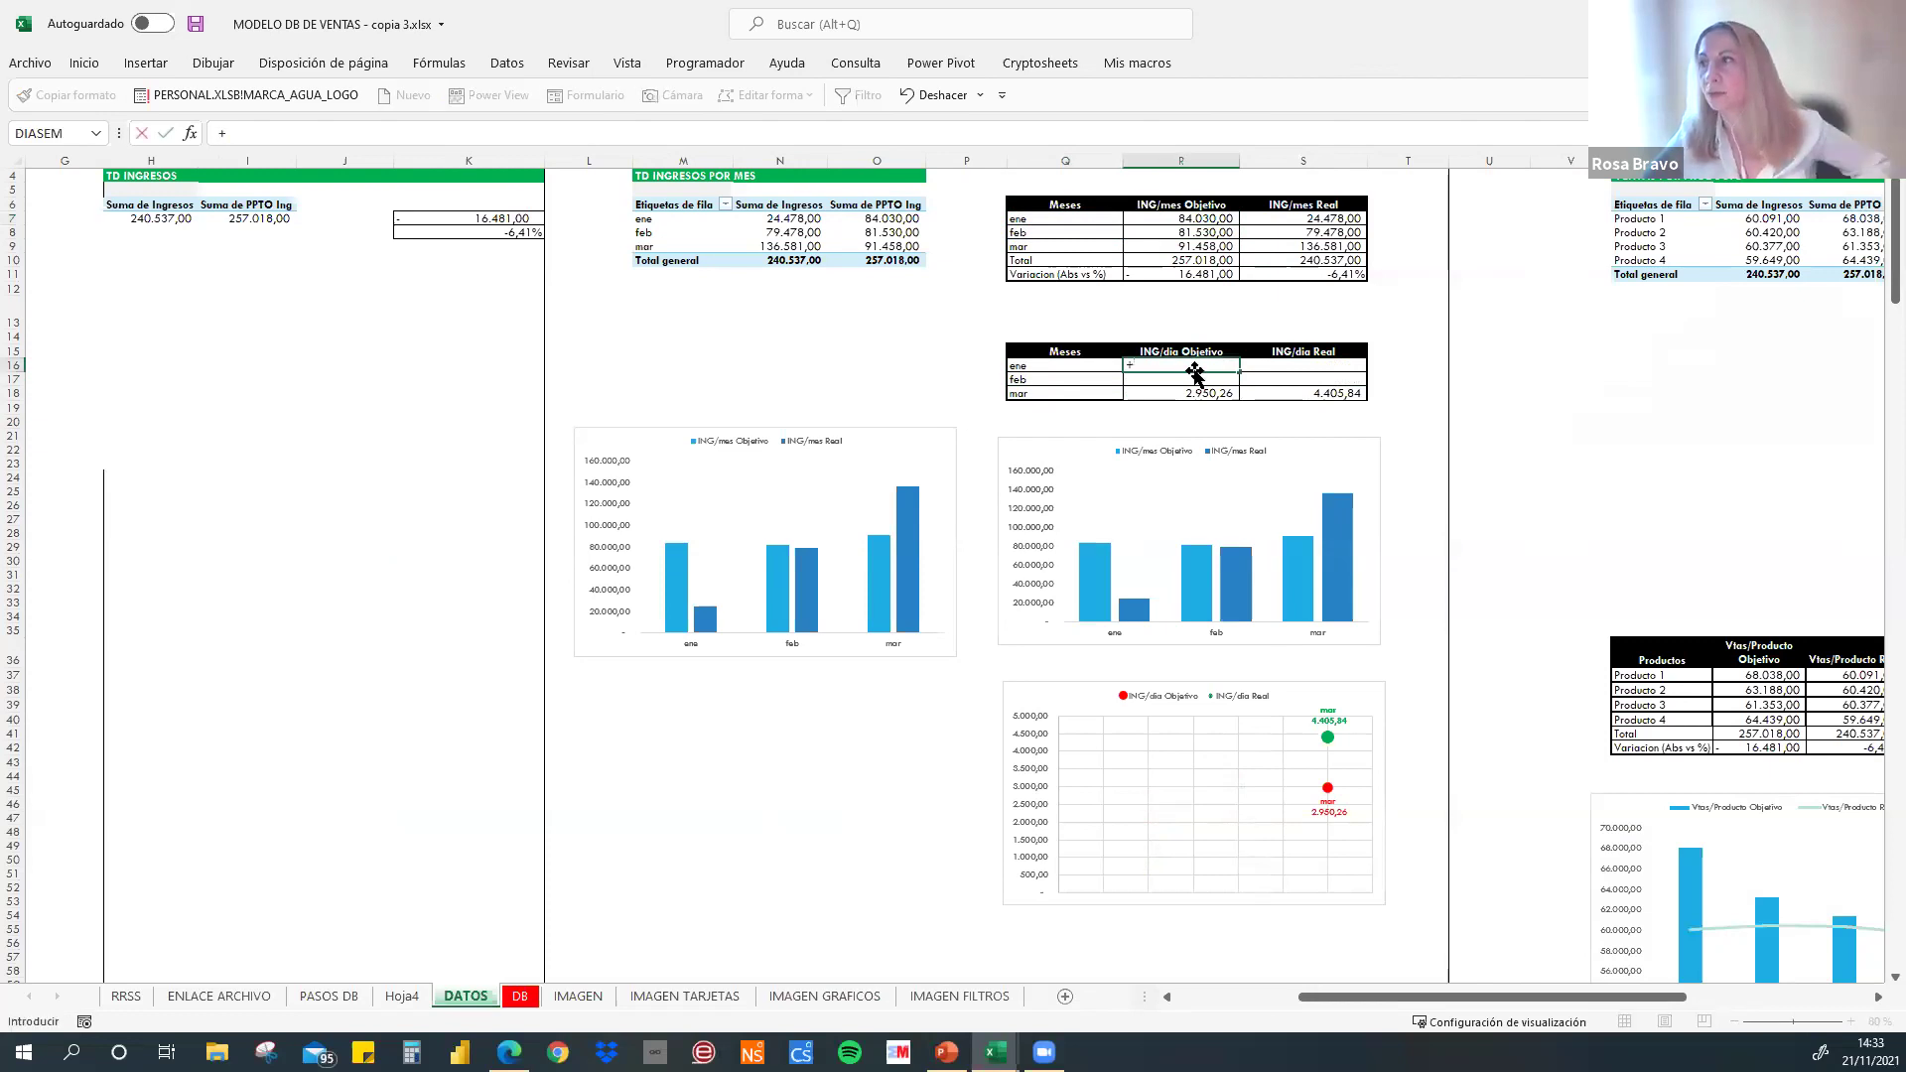
pyautogui.click(1178, 218)
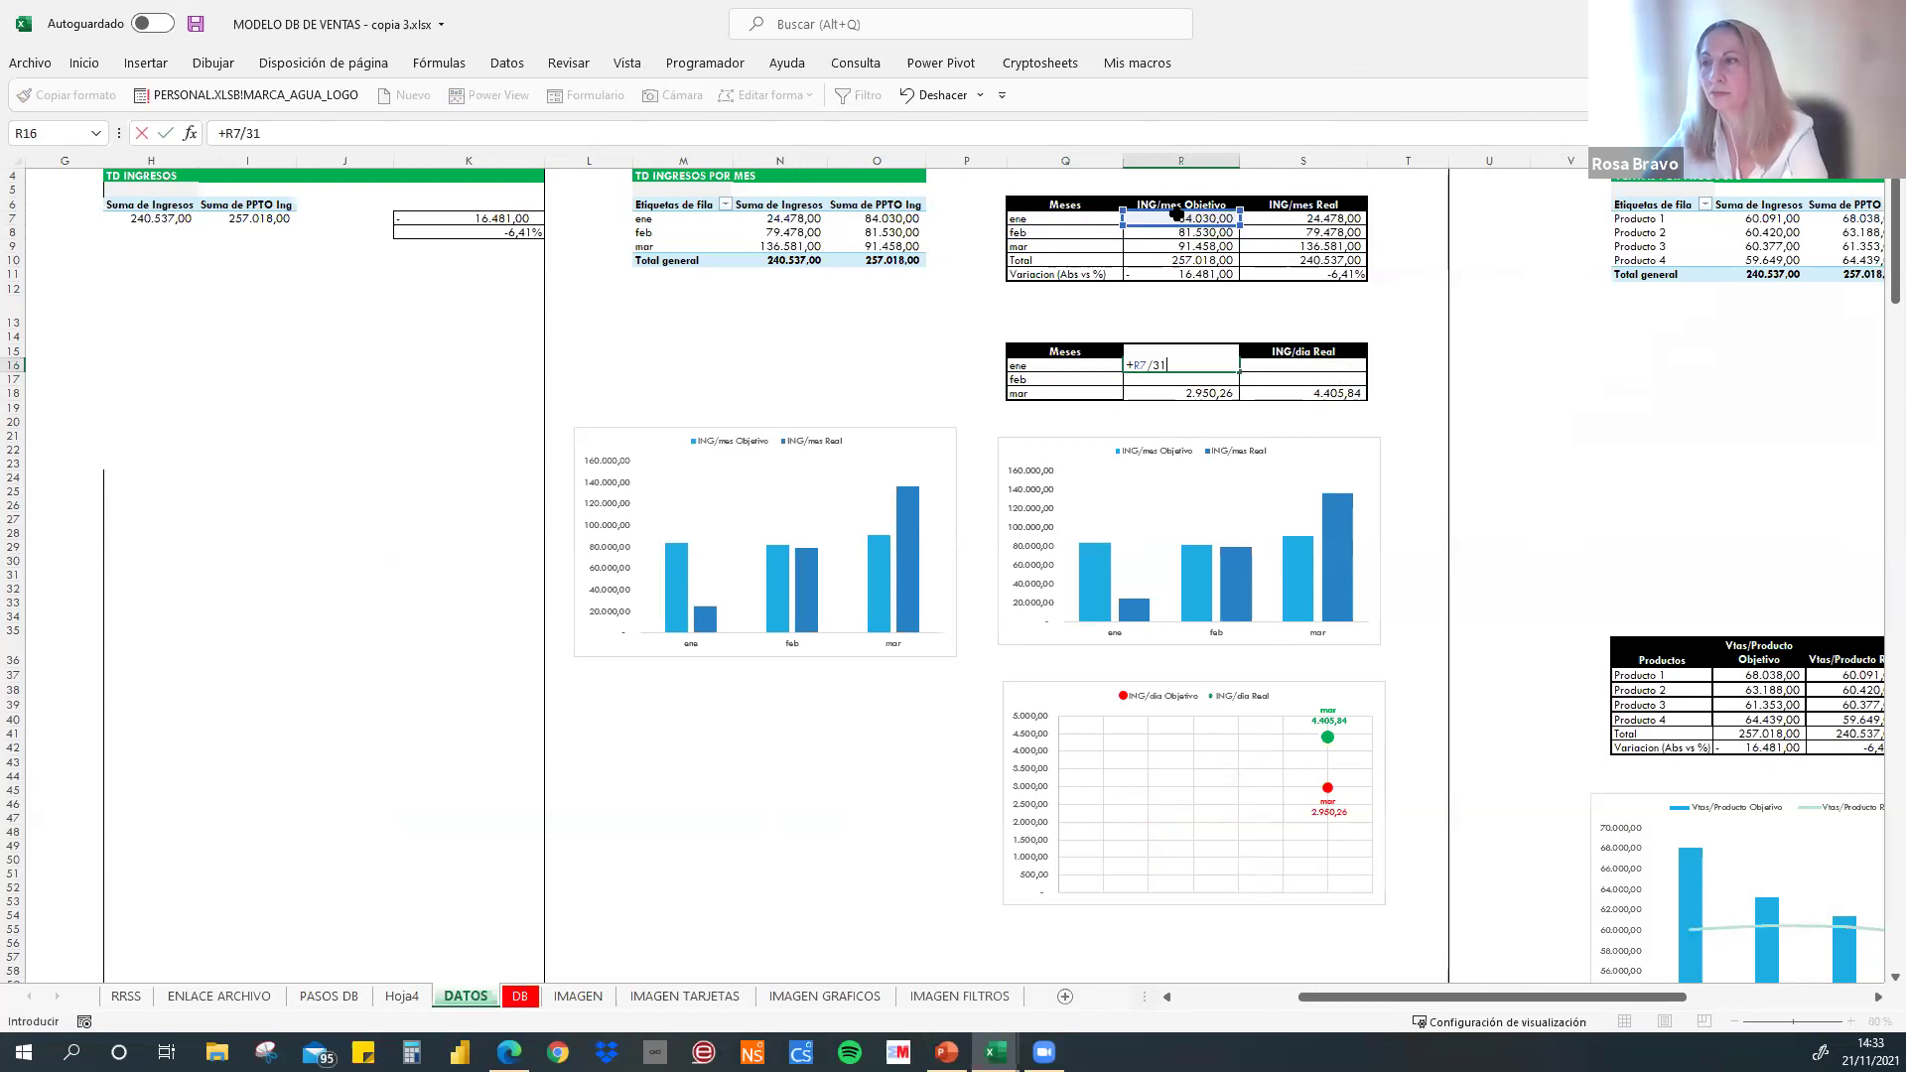
pyautogui.write('/31')
pyautogui.press('Return')
pyautogui.click(1311, 363)
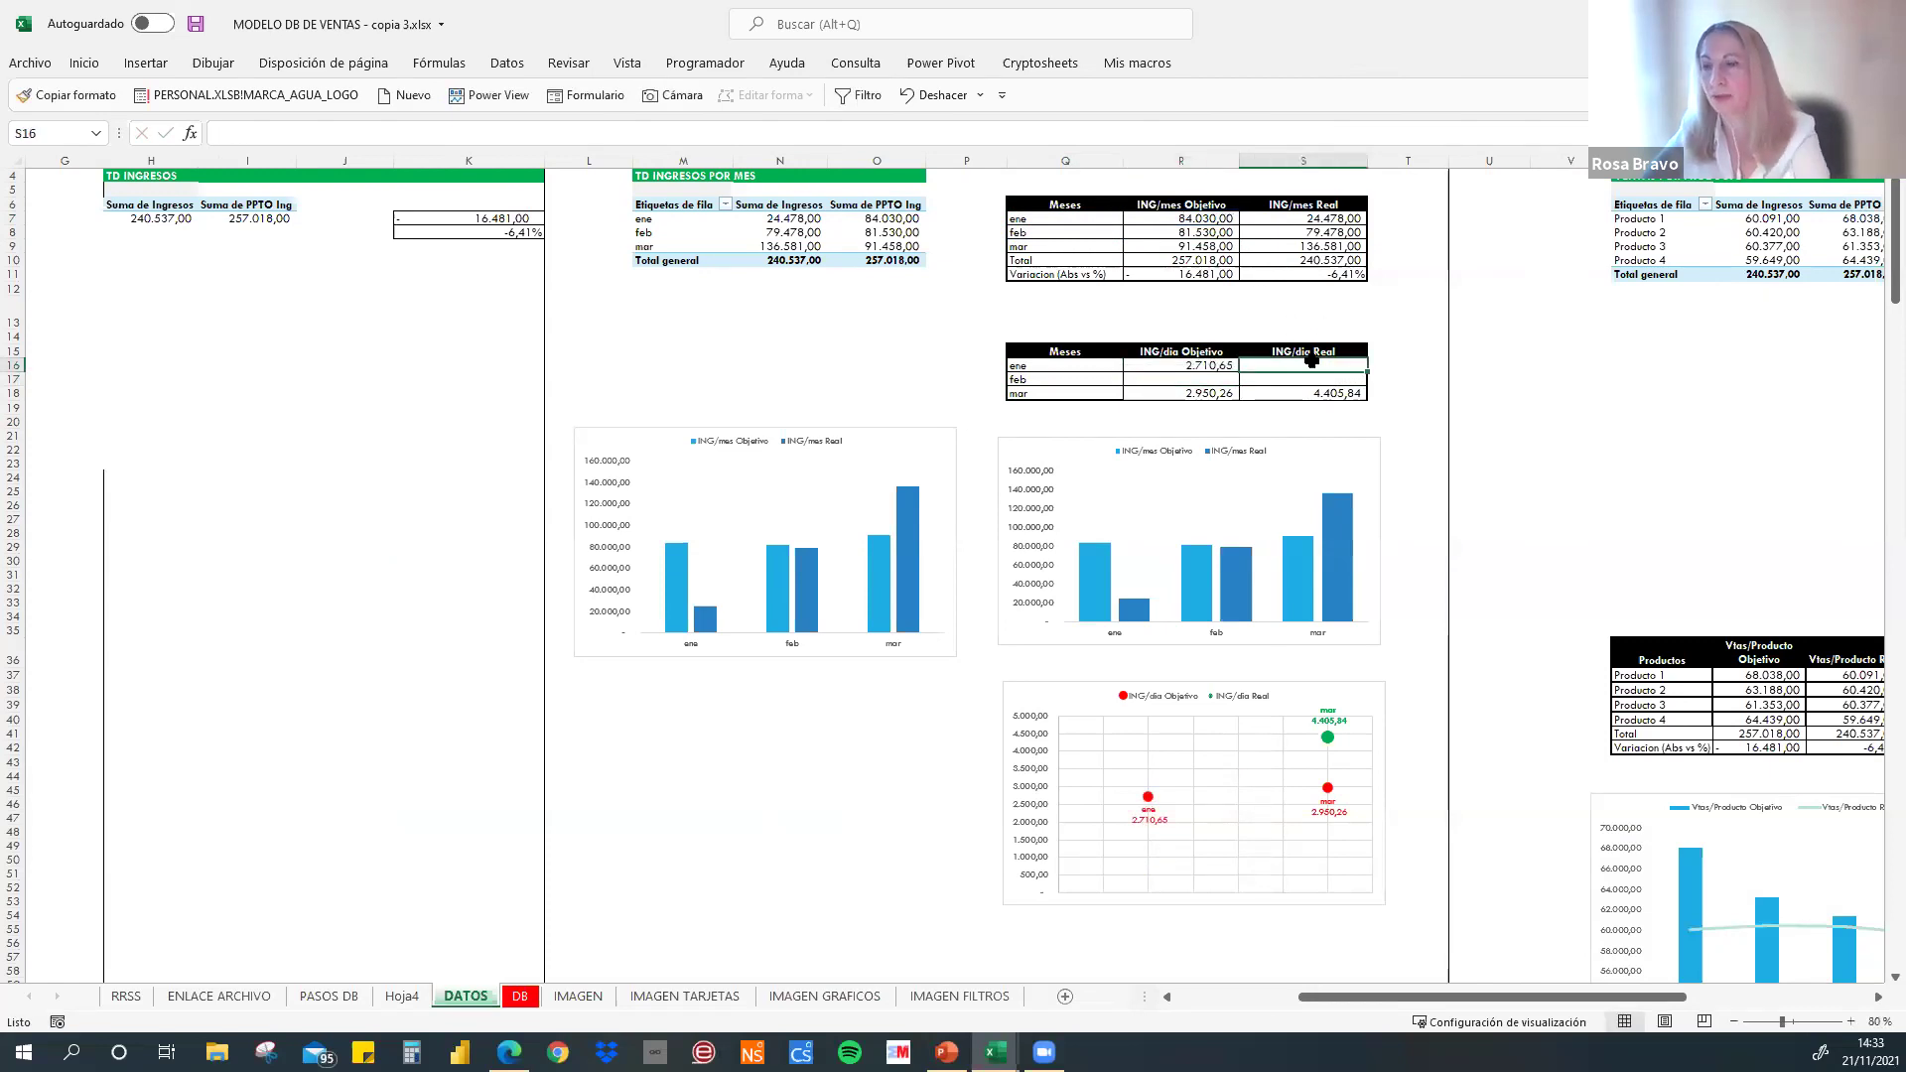
pyautogui.write('+')
pyautogui.click(1314, 220)
pyautogui.write('/3')
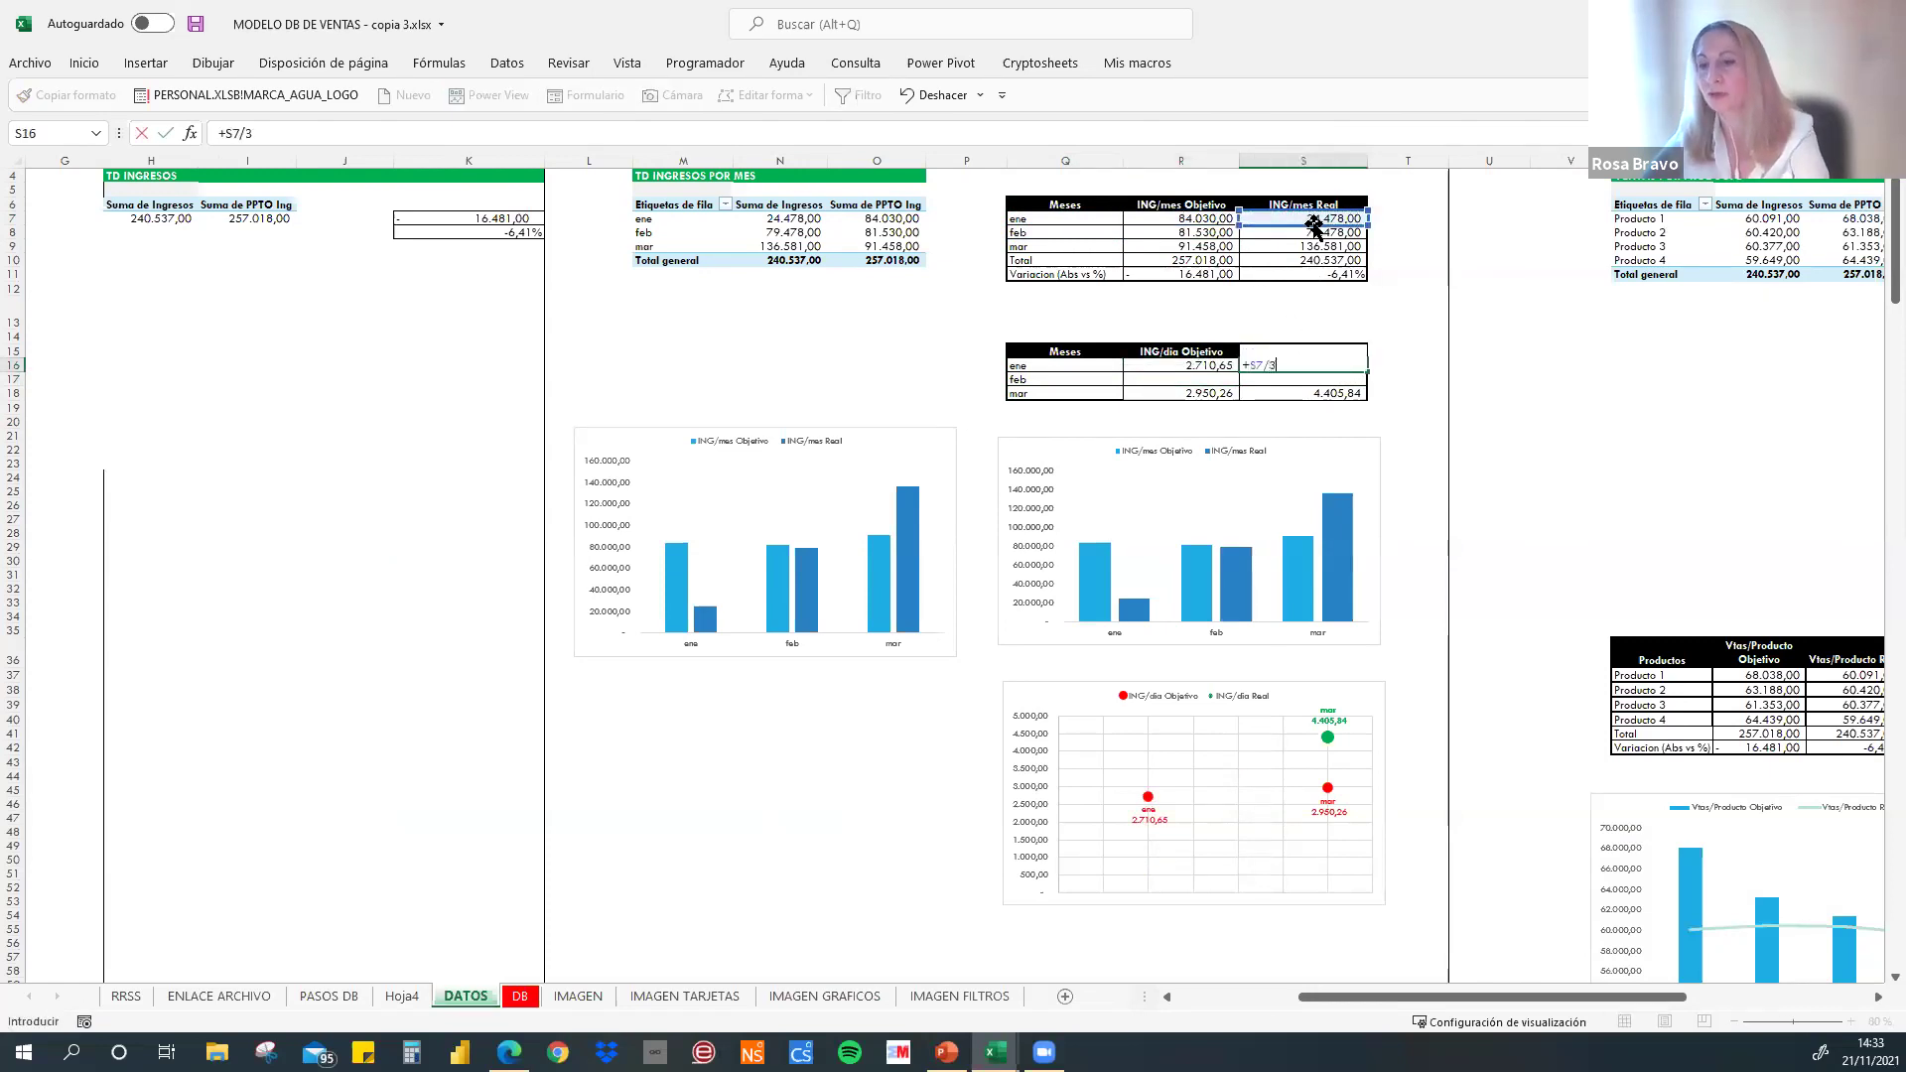
pyautogui.press('Return')
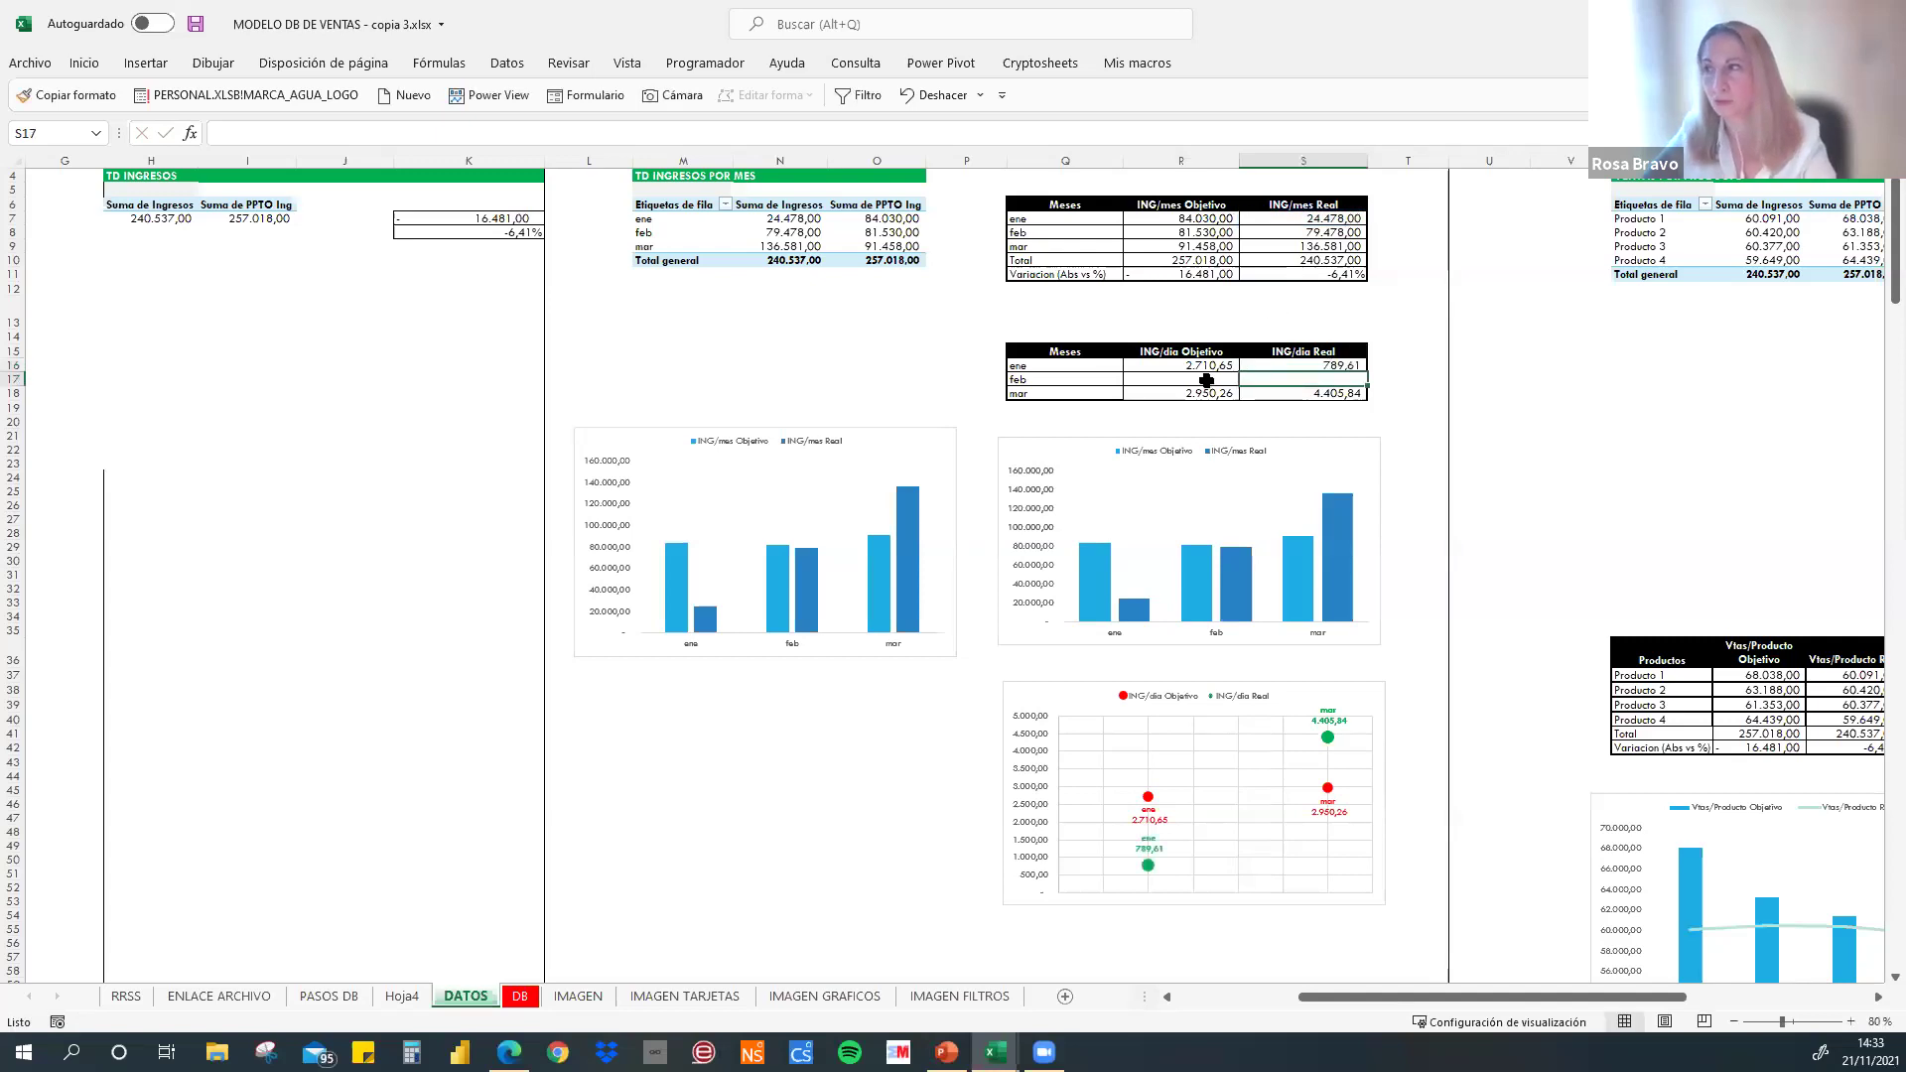
# - Calculate February's daily target and actual income by entering +R8/28 in R17 and +S8/28 in S17
pyautogui.click(1206, 380)
pyautogui.write('+')
pyautogui.click(1204, 232)
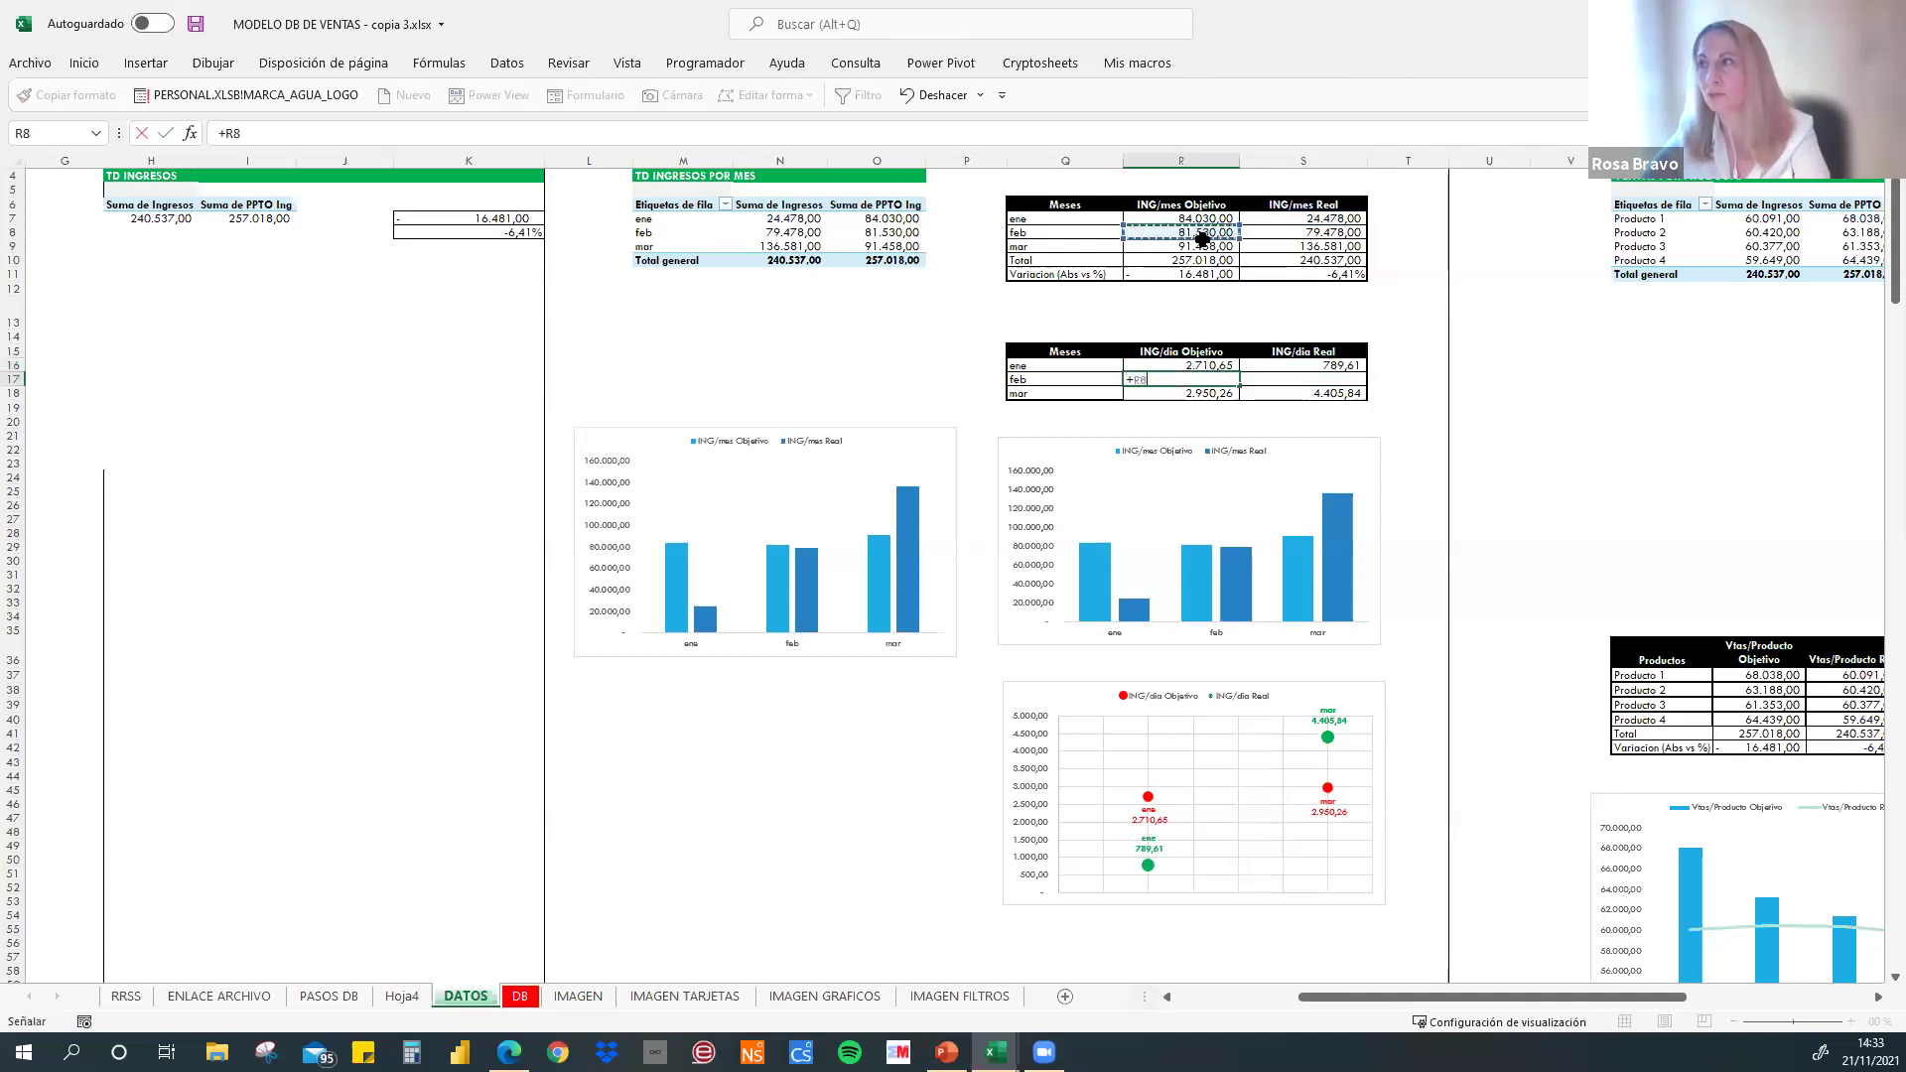
pyautogui.write('/28')
pyautogui.press('Tab')
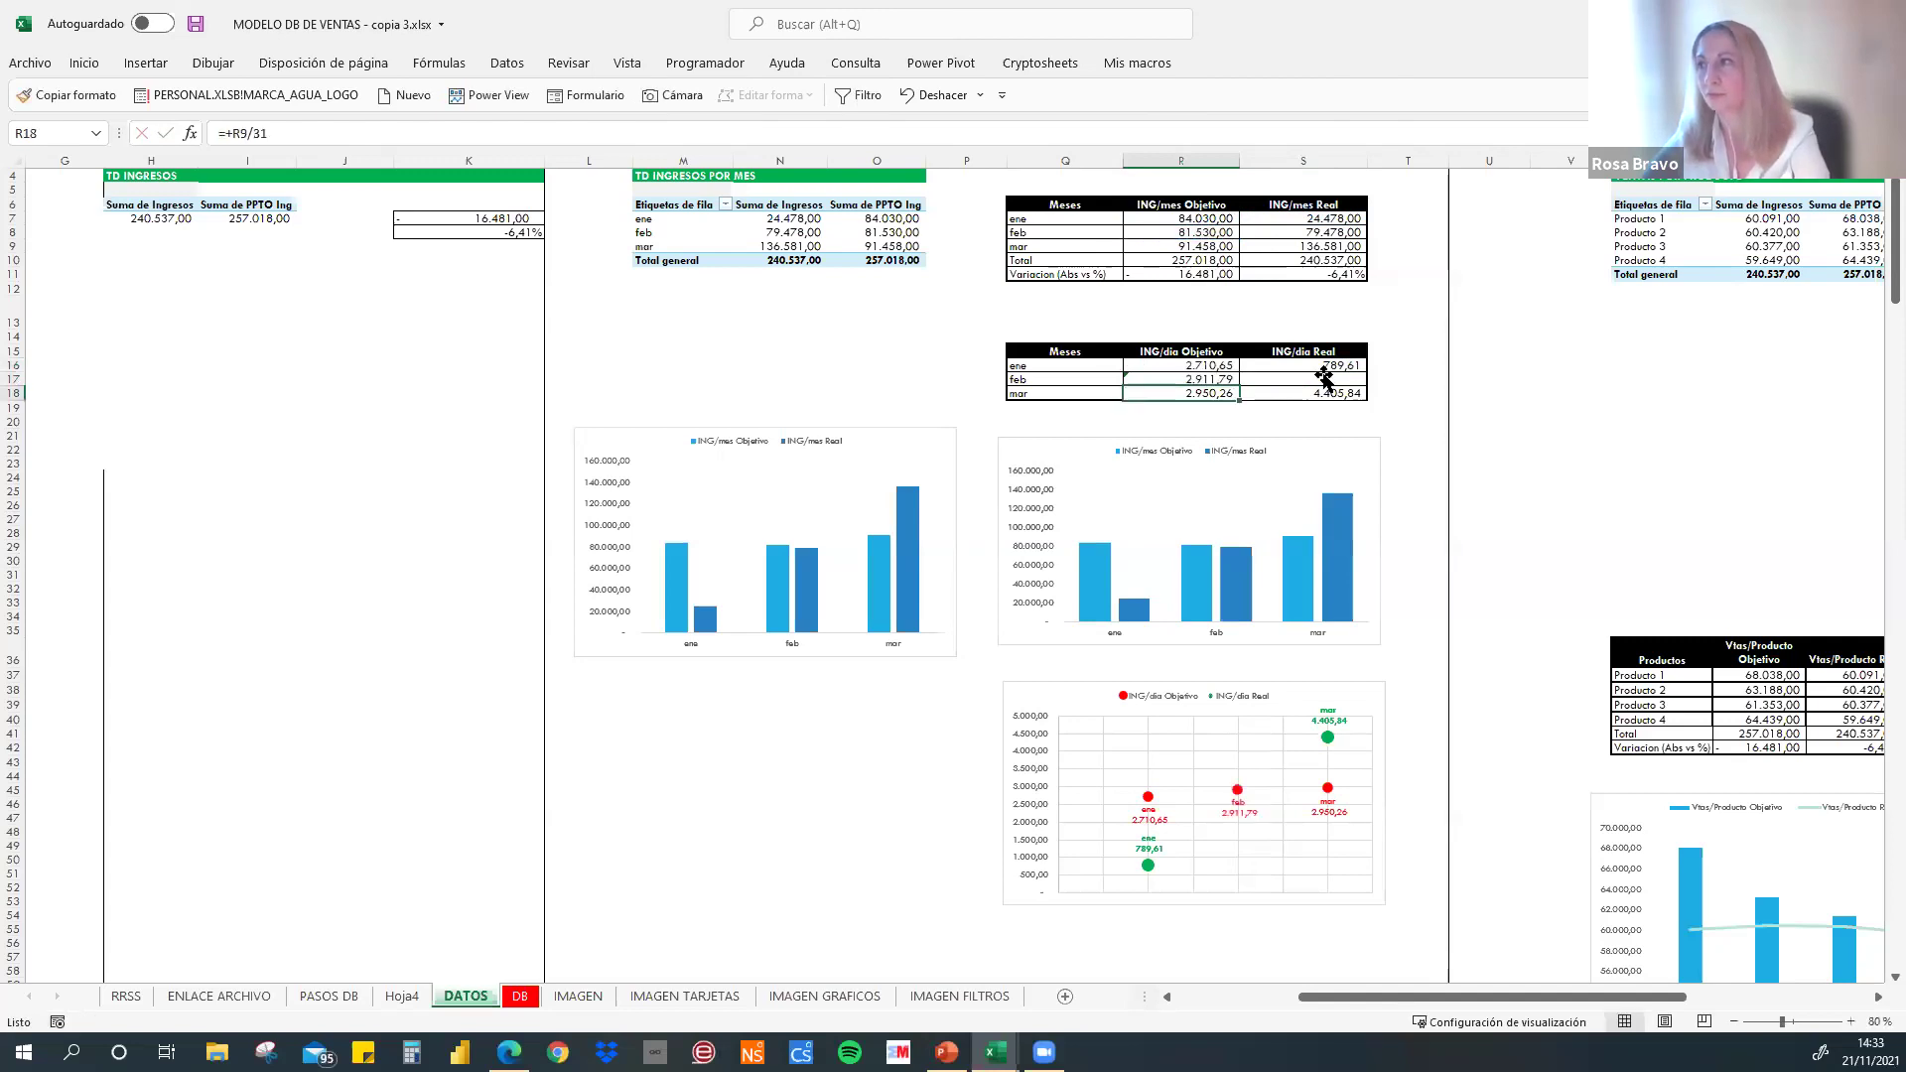
pyautogui.write('+')
pyautogui.click(1307, 235)
pyautogui.write('/28')
pyautogui.press('Return')
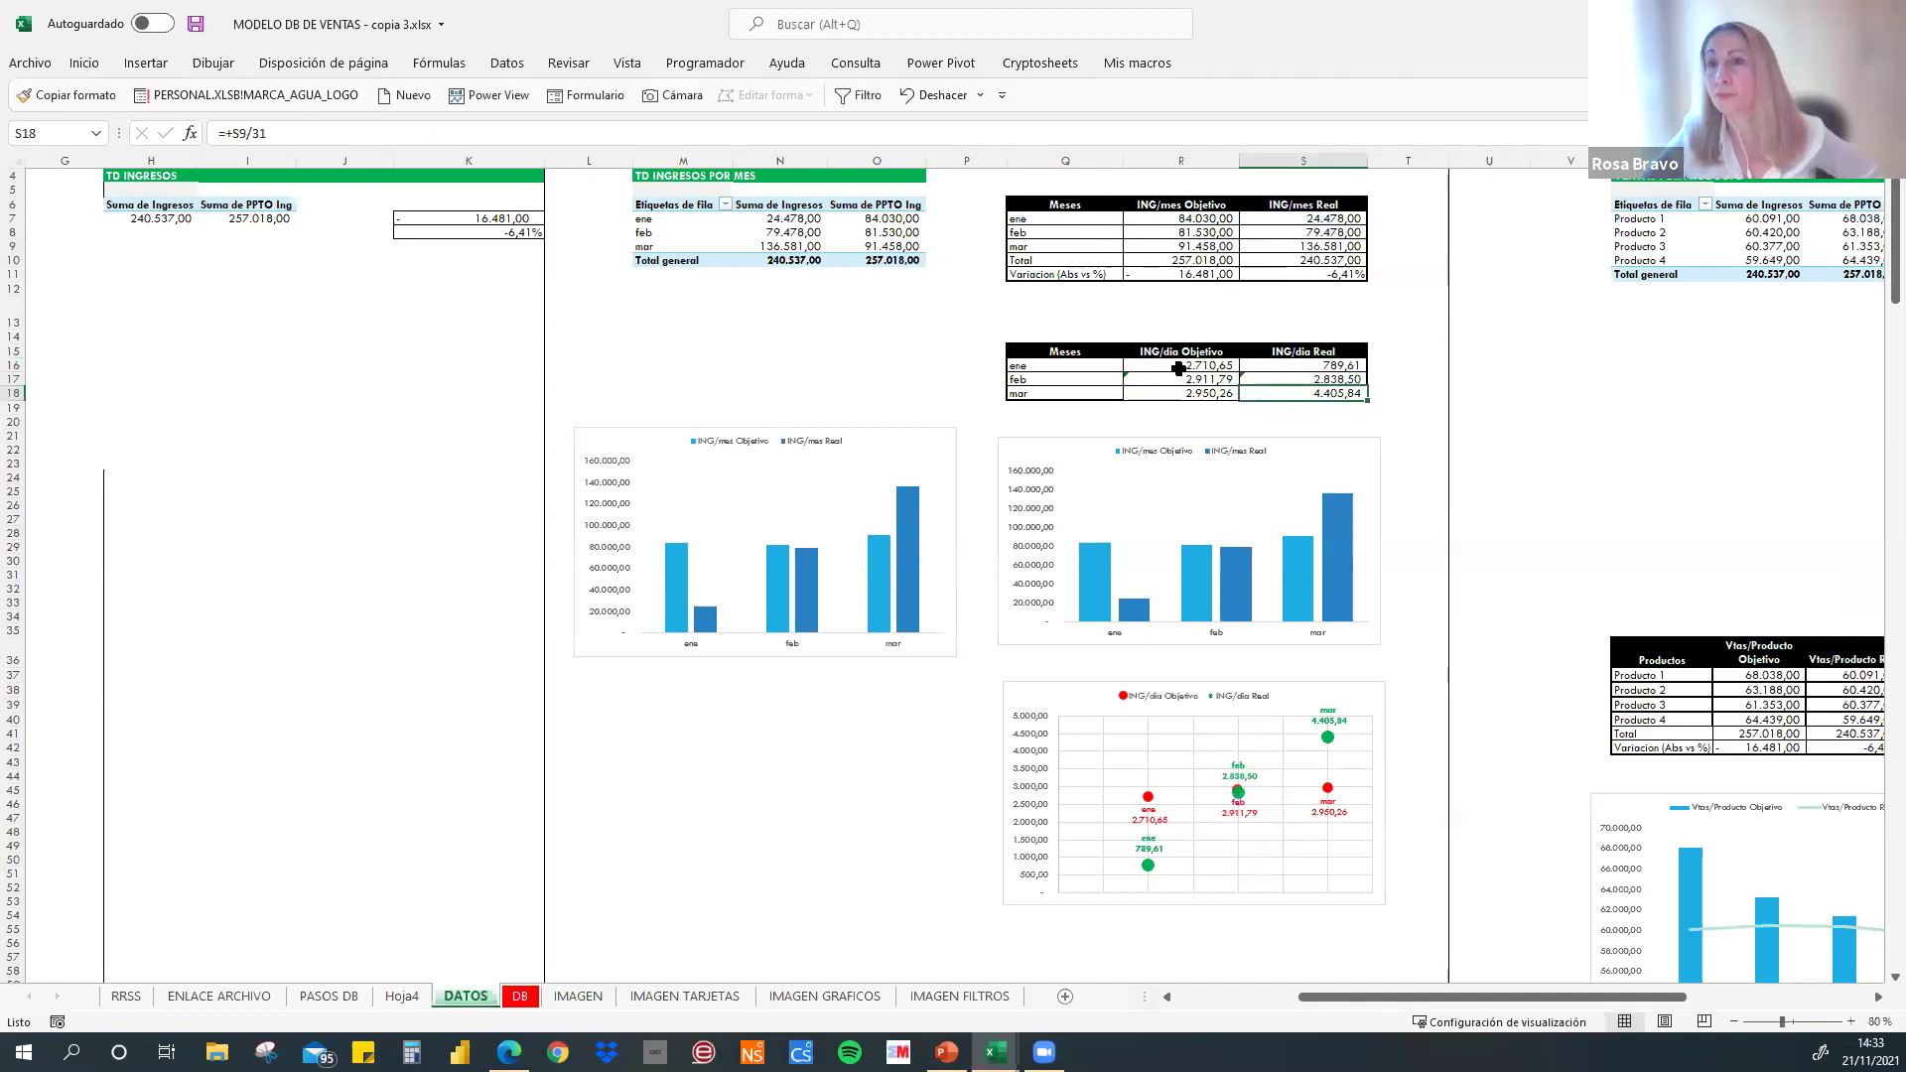
# - Insert a scatter chart from the daily income table Q15:S18 and place it below the ING/mes column chart in columns L to O
pyautogui.click(1187, 366)
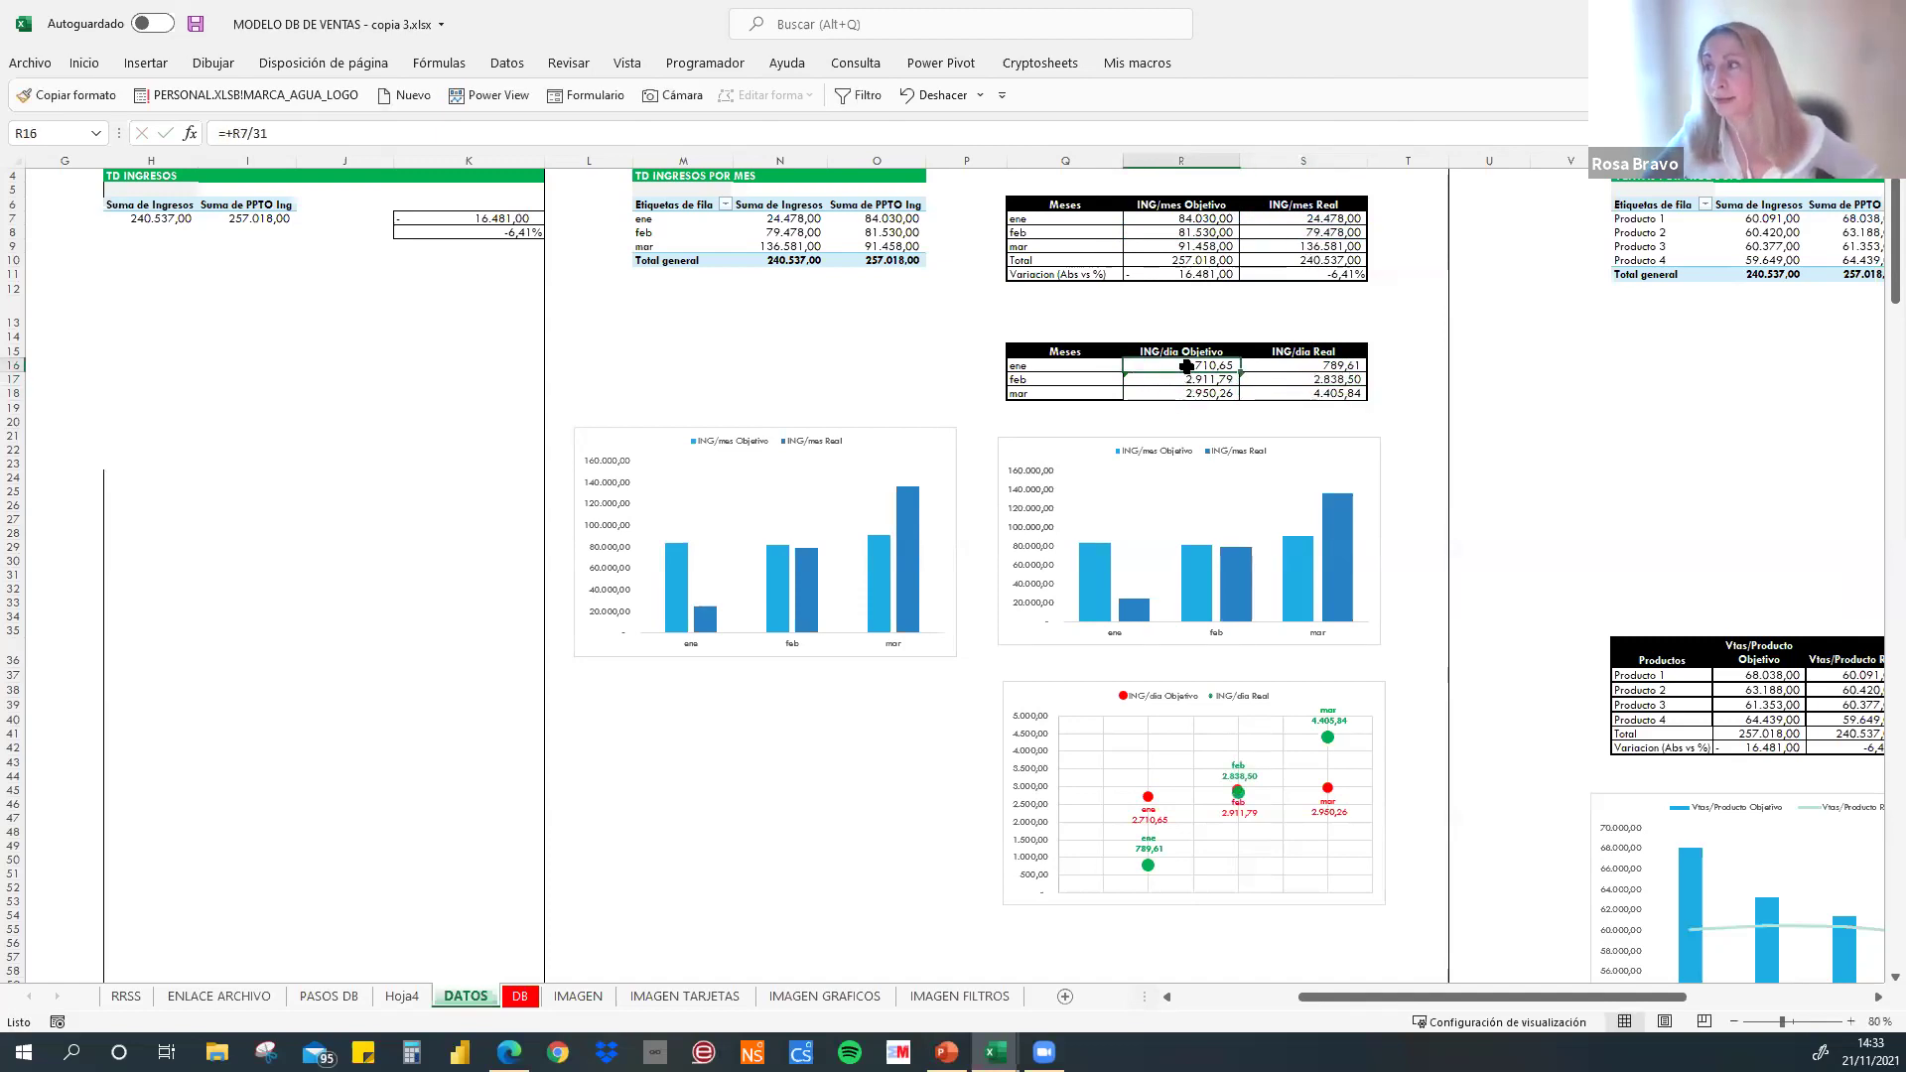
pyautogui.click(1279, 370)
pyautogui.hotkey('shift', 'Down')
pyautogui.hotkey('shift', 'Down')
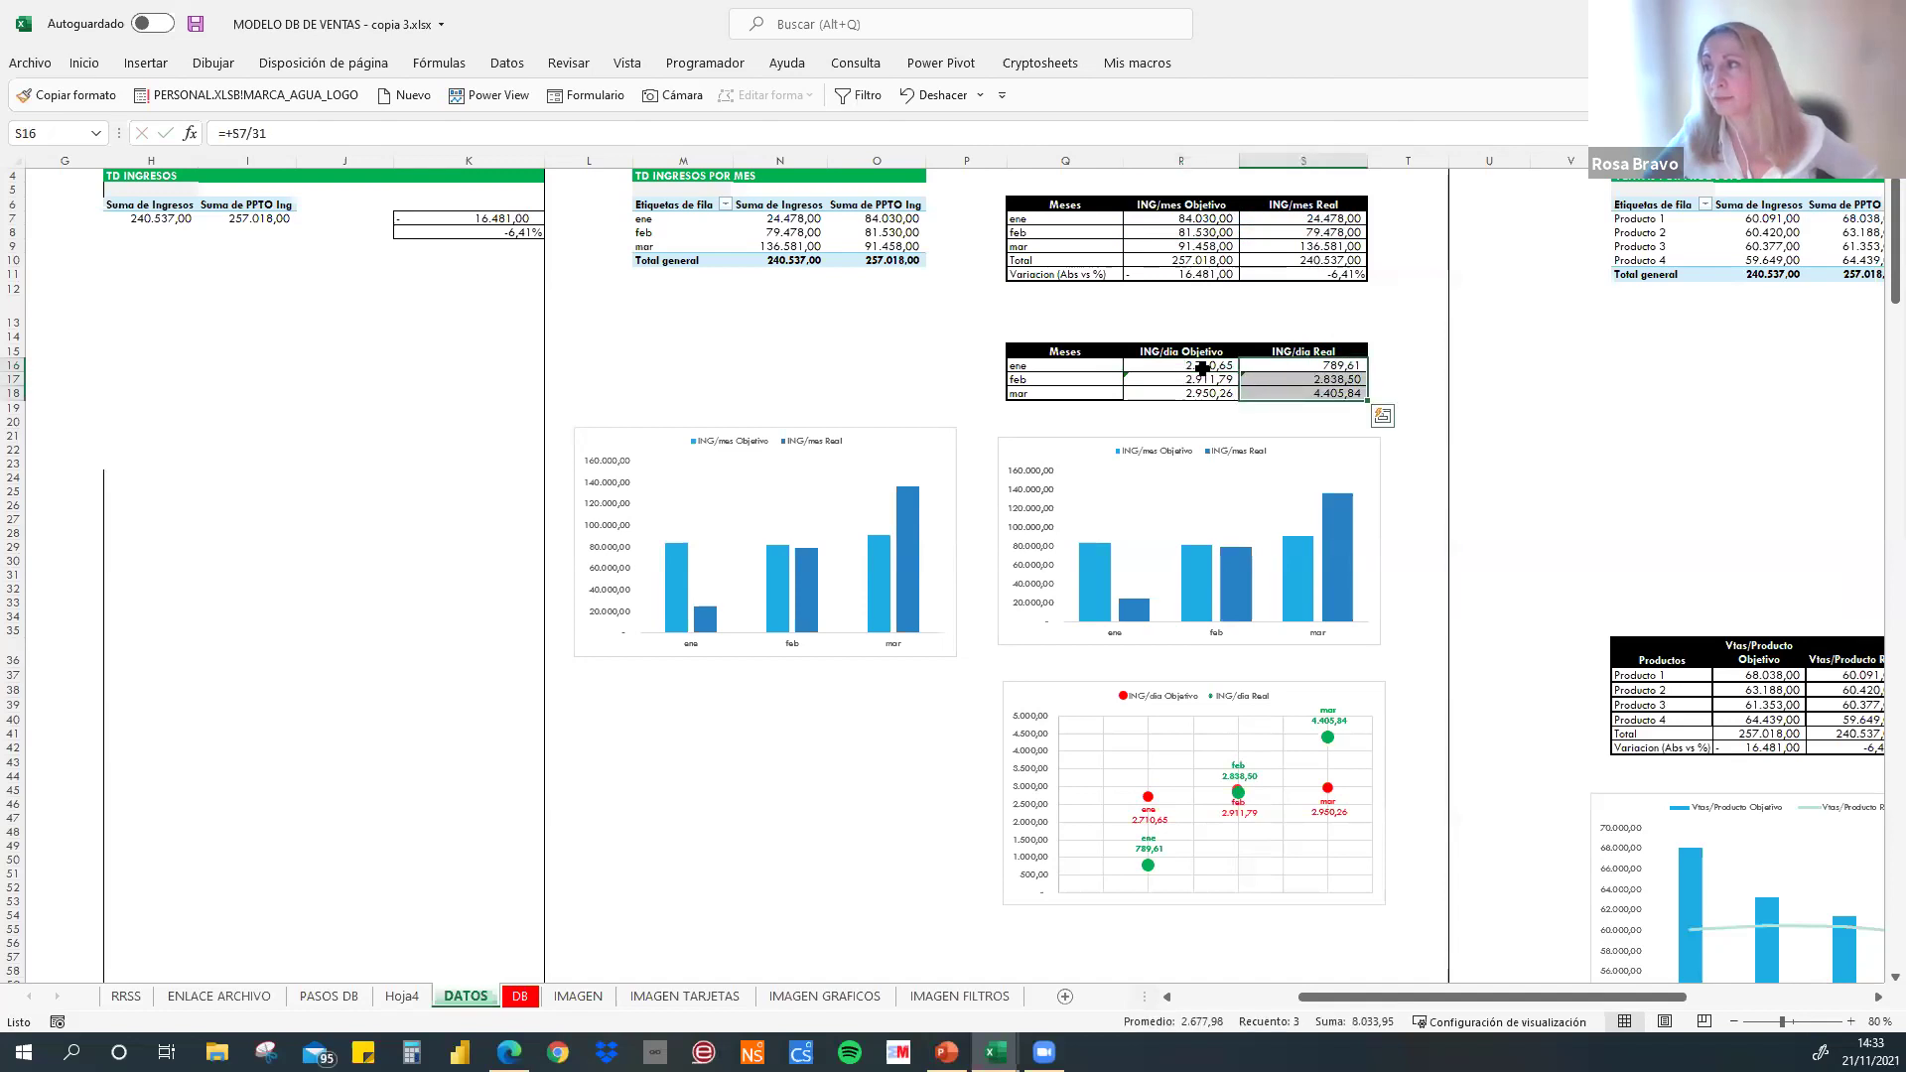
pyautogui.moveTo(1206, 367); pyautogui.dragTo(1208, 392)
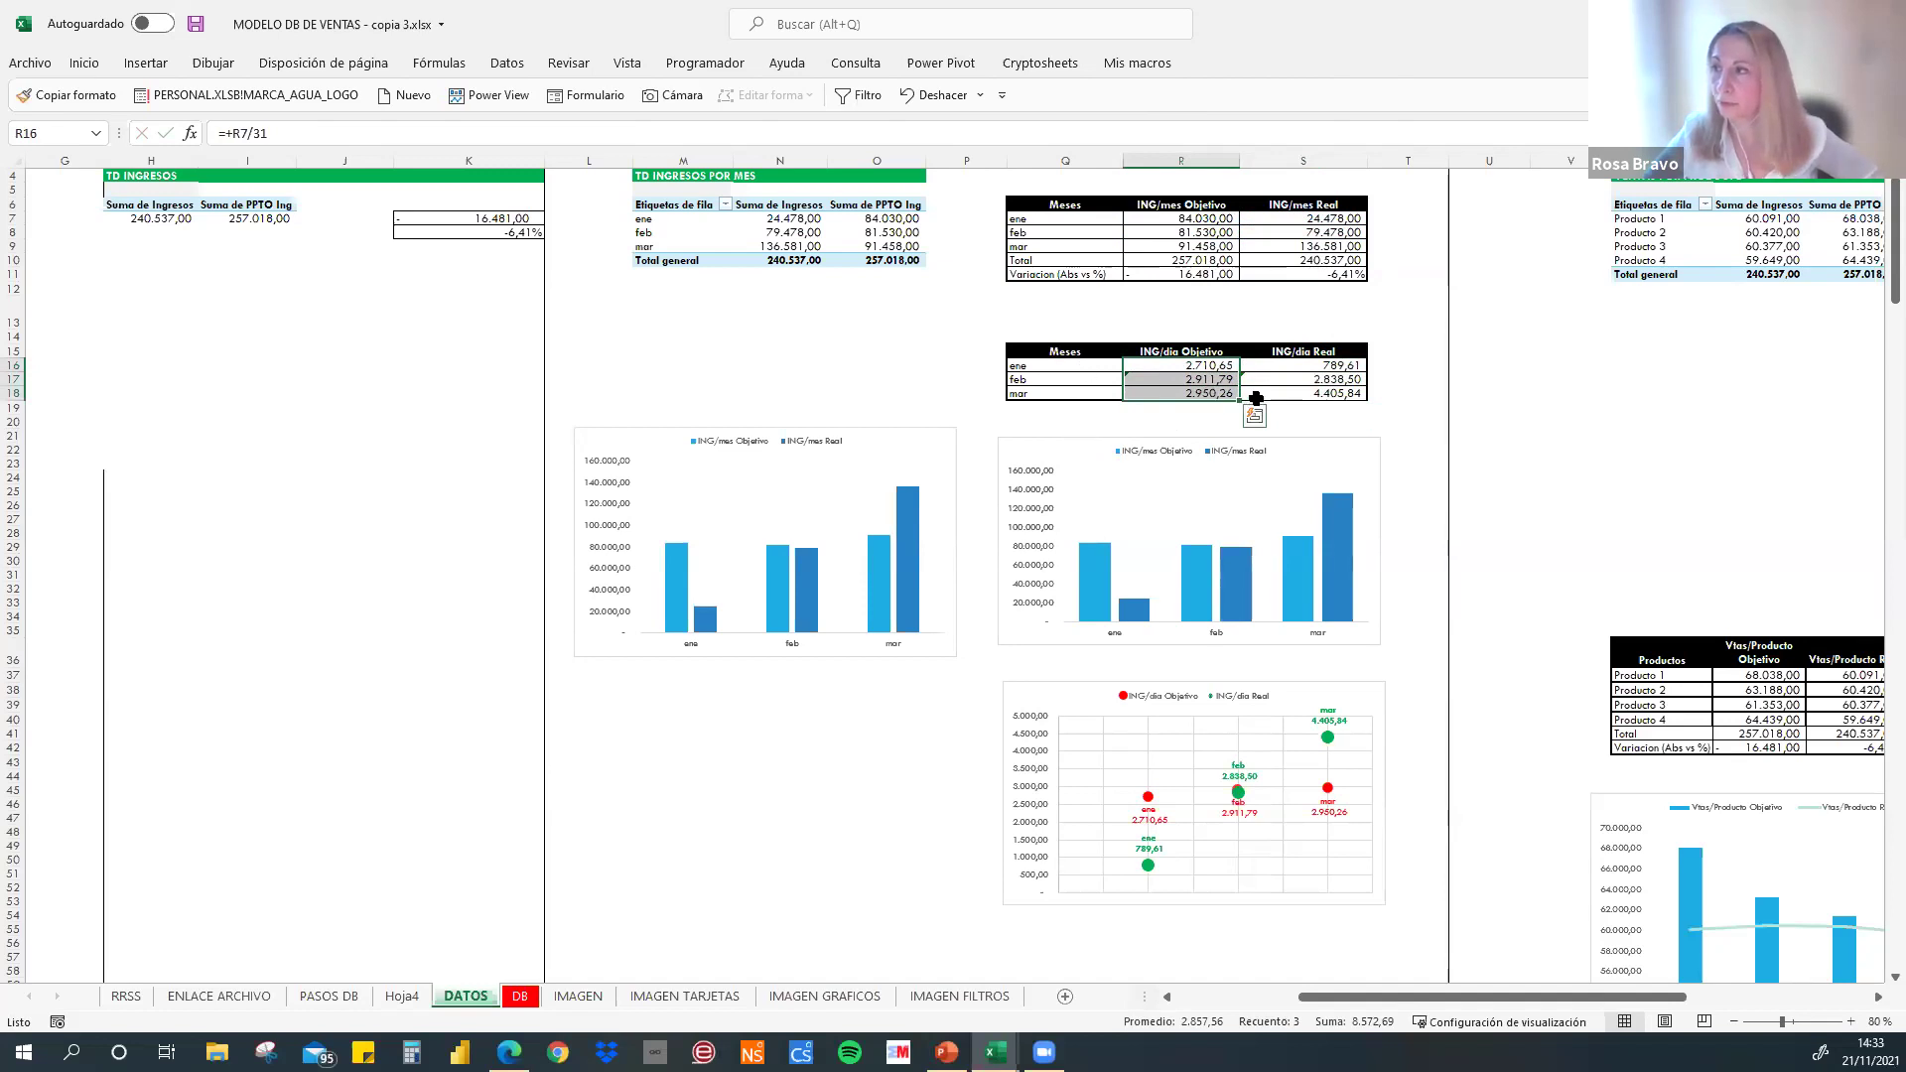
pyautogui.hotkey('ctrl', 'a')
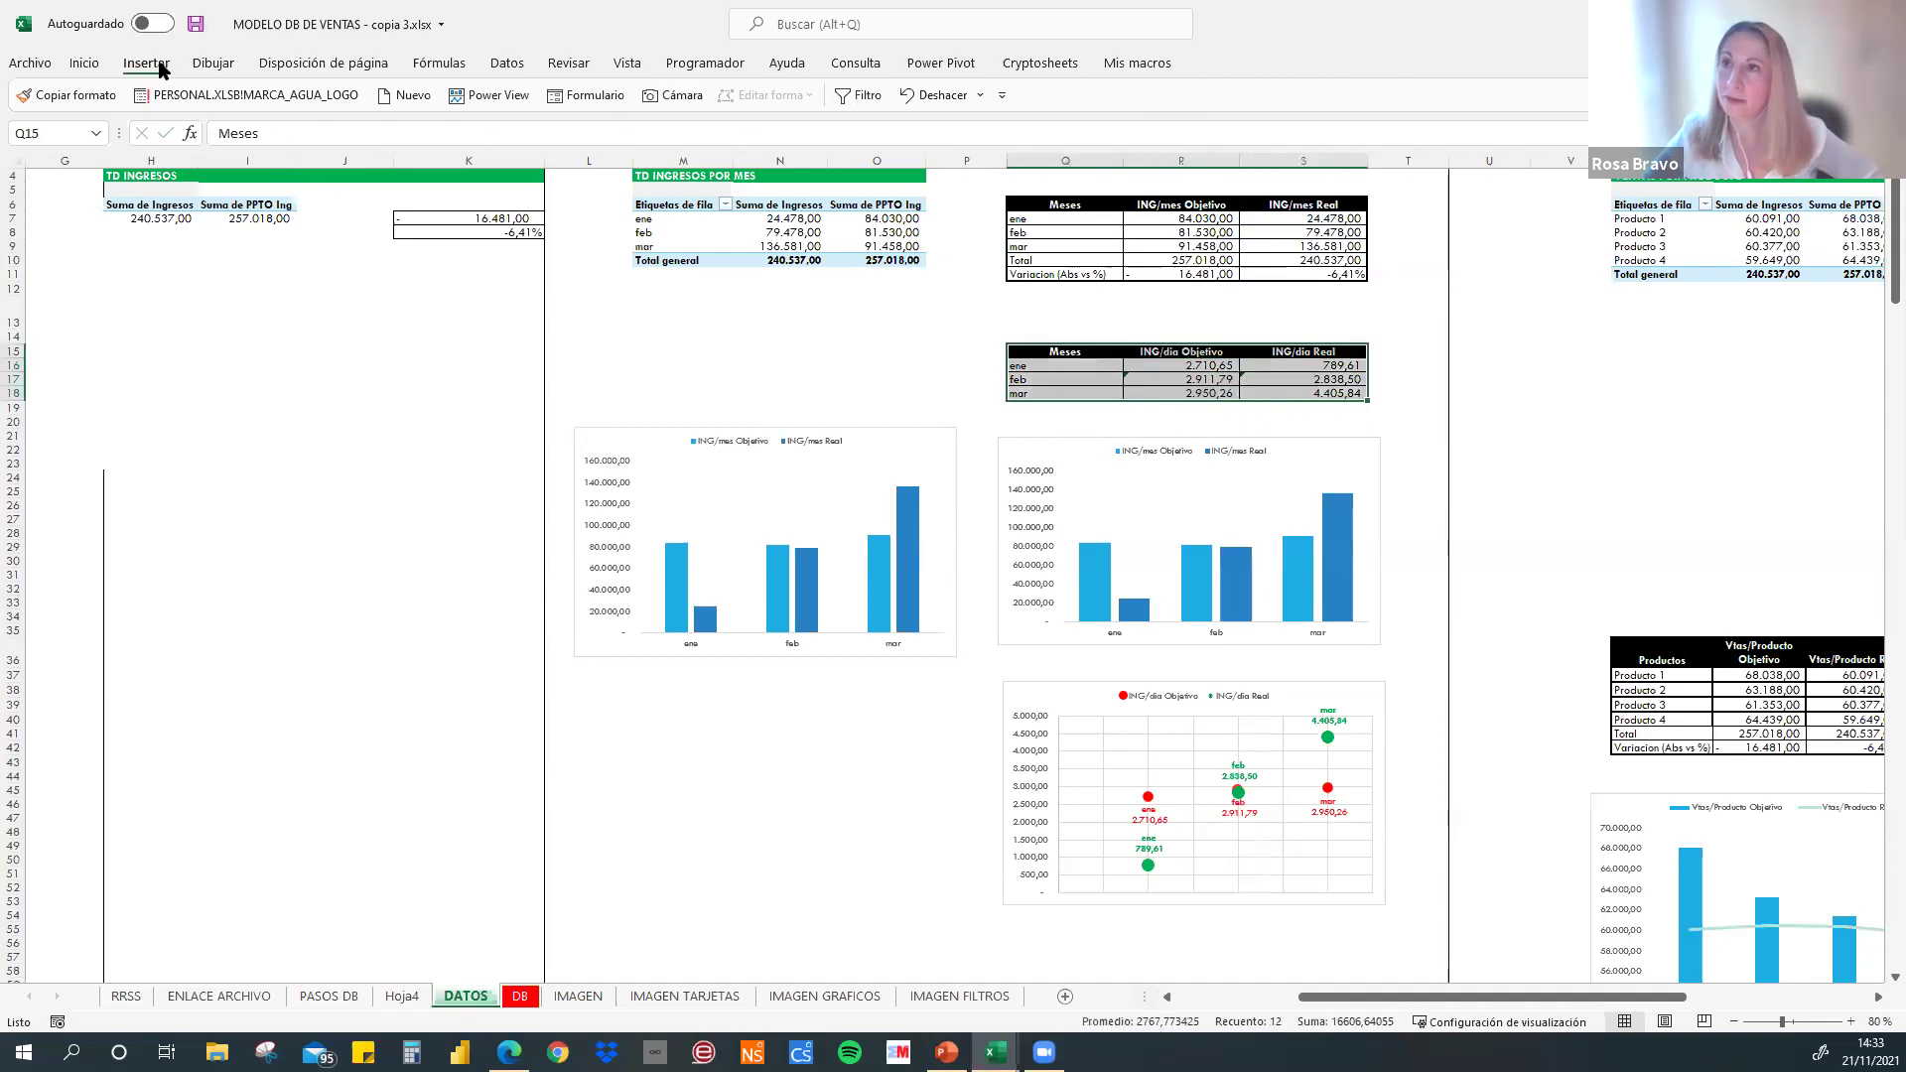
pyautogui.click(159, 68)
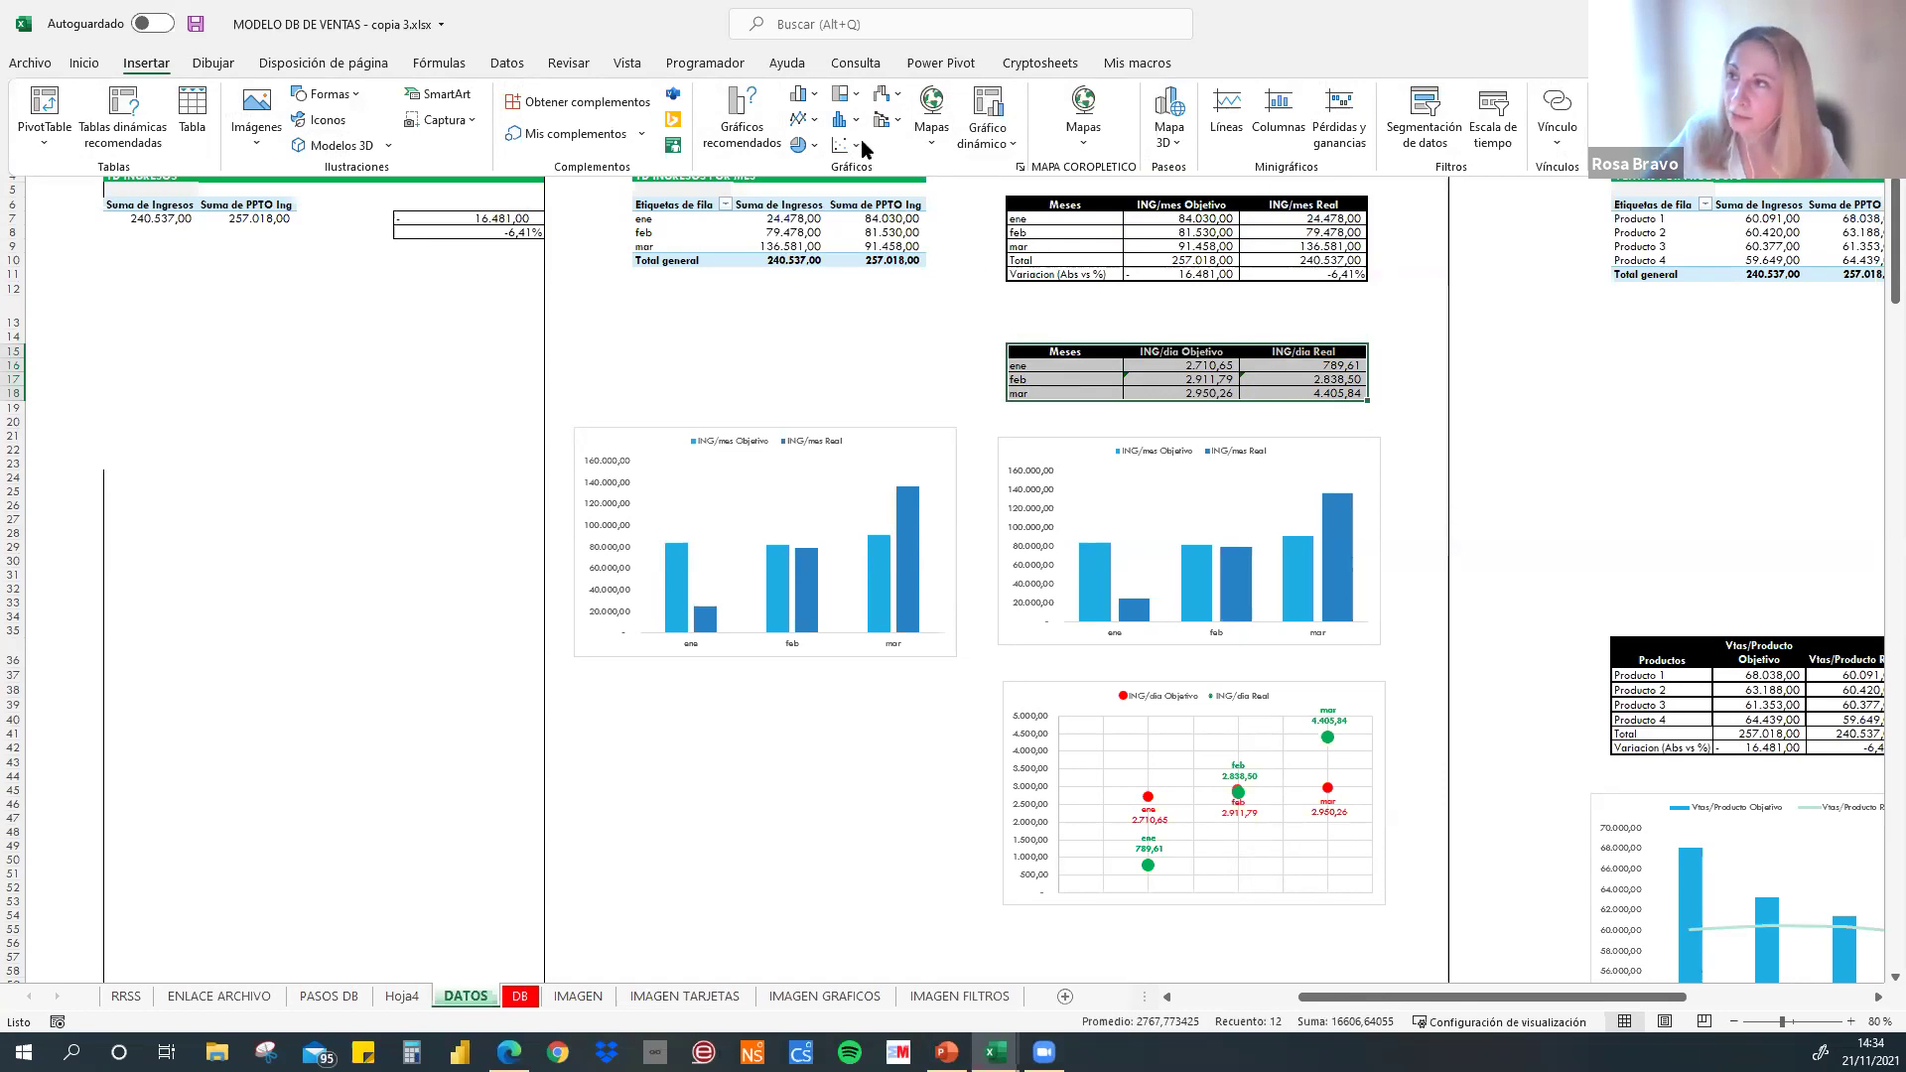
pyautogui.click(856, 211)
pyautogui.moveTo(863, 680)
pyautogui.mouseDown()
pyautogui.moveTo(854, 804)
pyautogui.moveTo(855, 681)
pyautogui.moveTo(860, 703)
pyautogui.mouseUp()
pyautogui.scroll(-2, 842, 653)
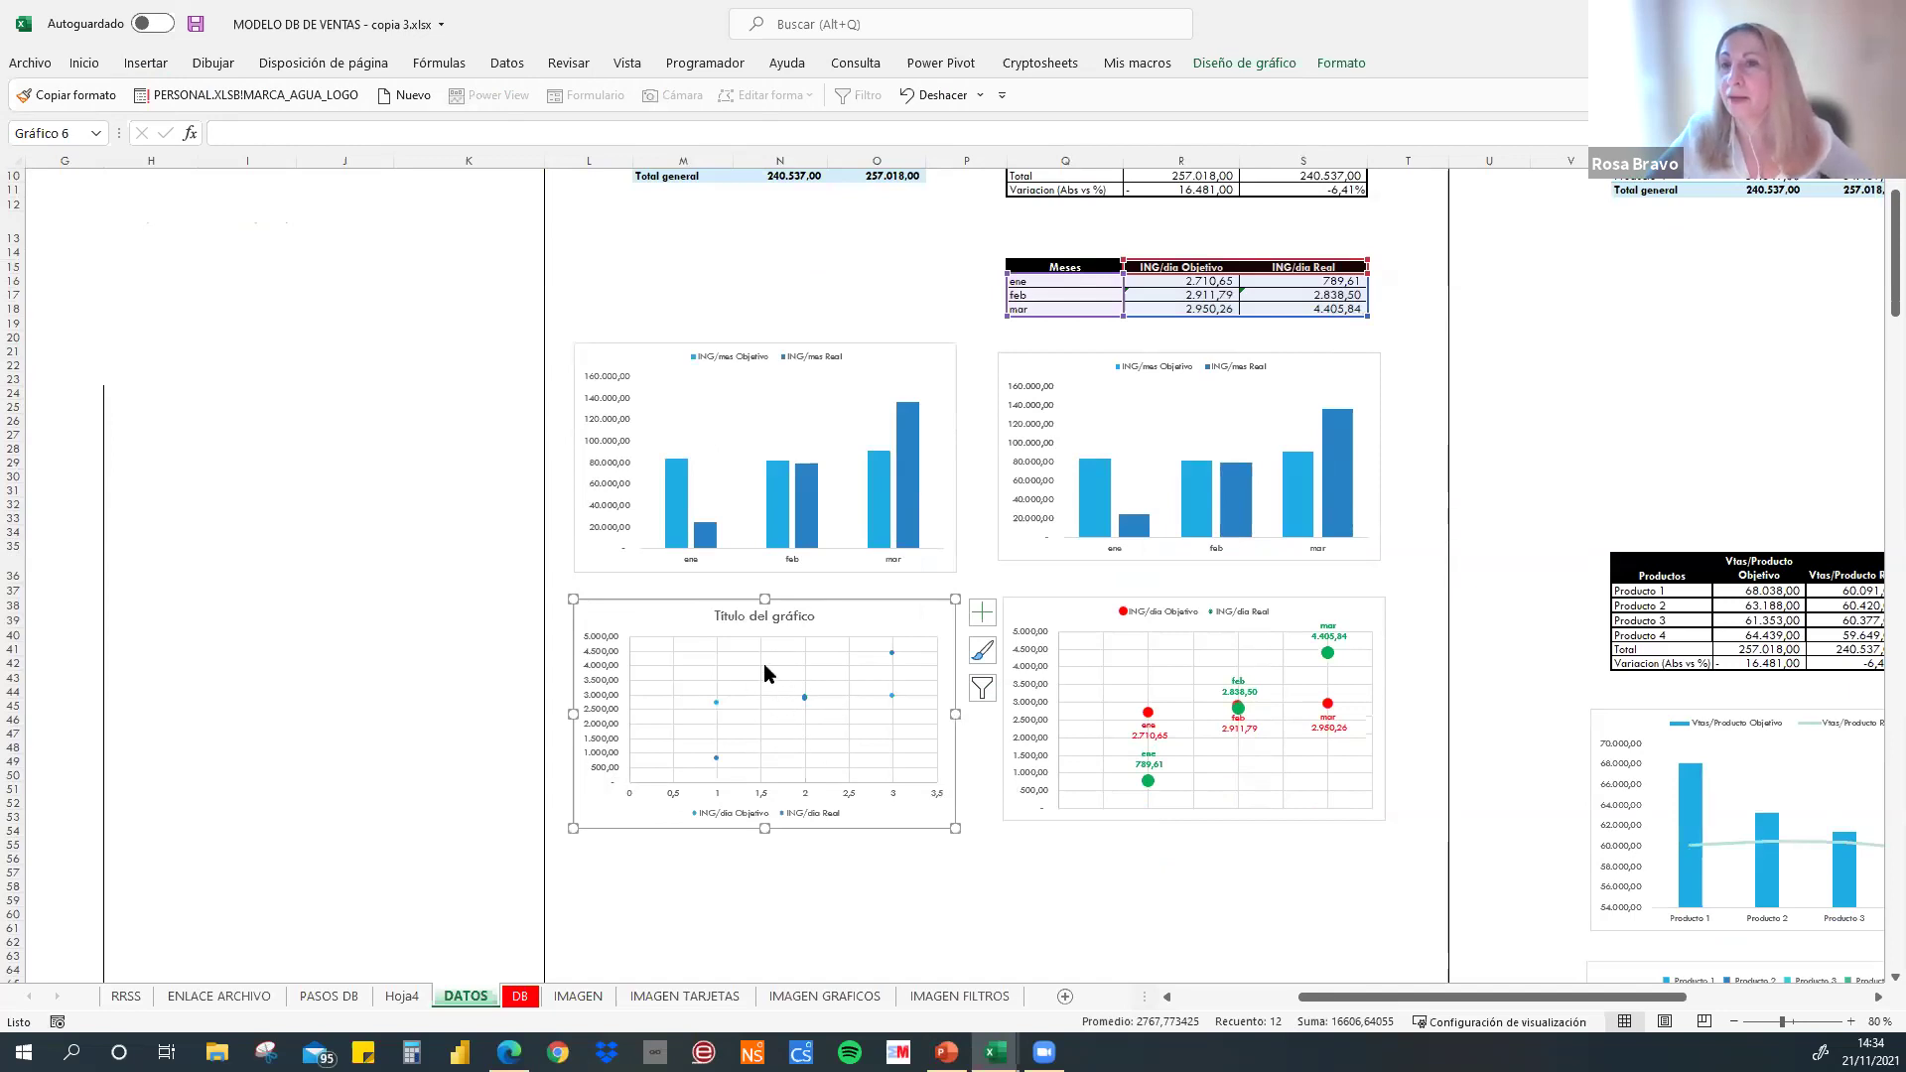
# - Remove the new scatter chart's title and place its legend above the plot area
pyautogui.click(781, 619)
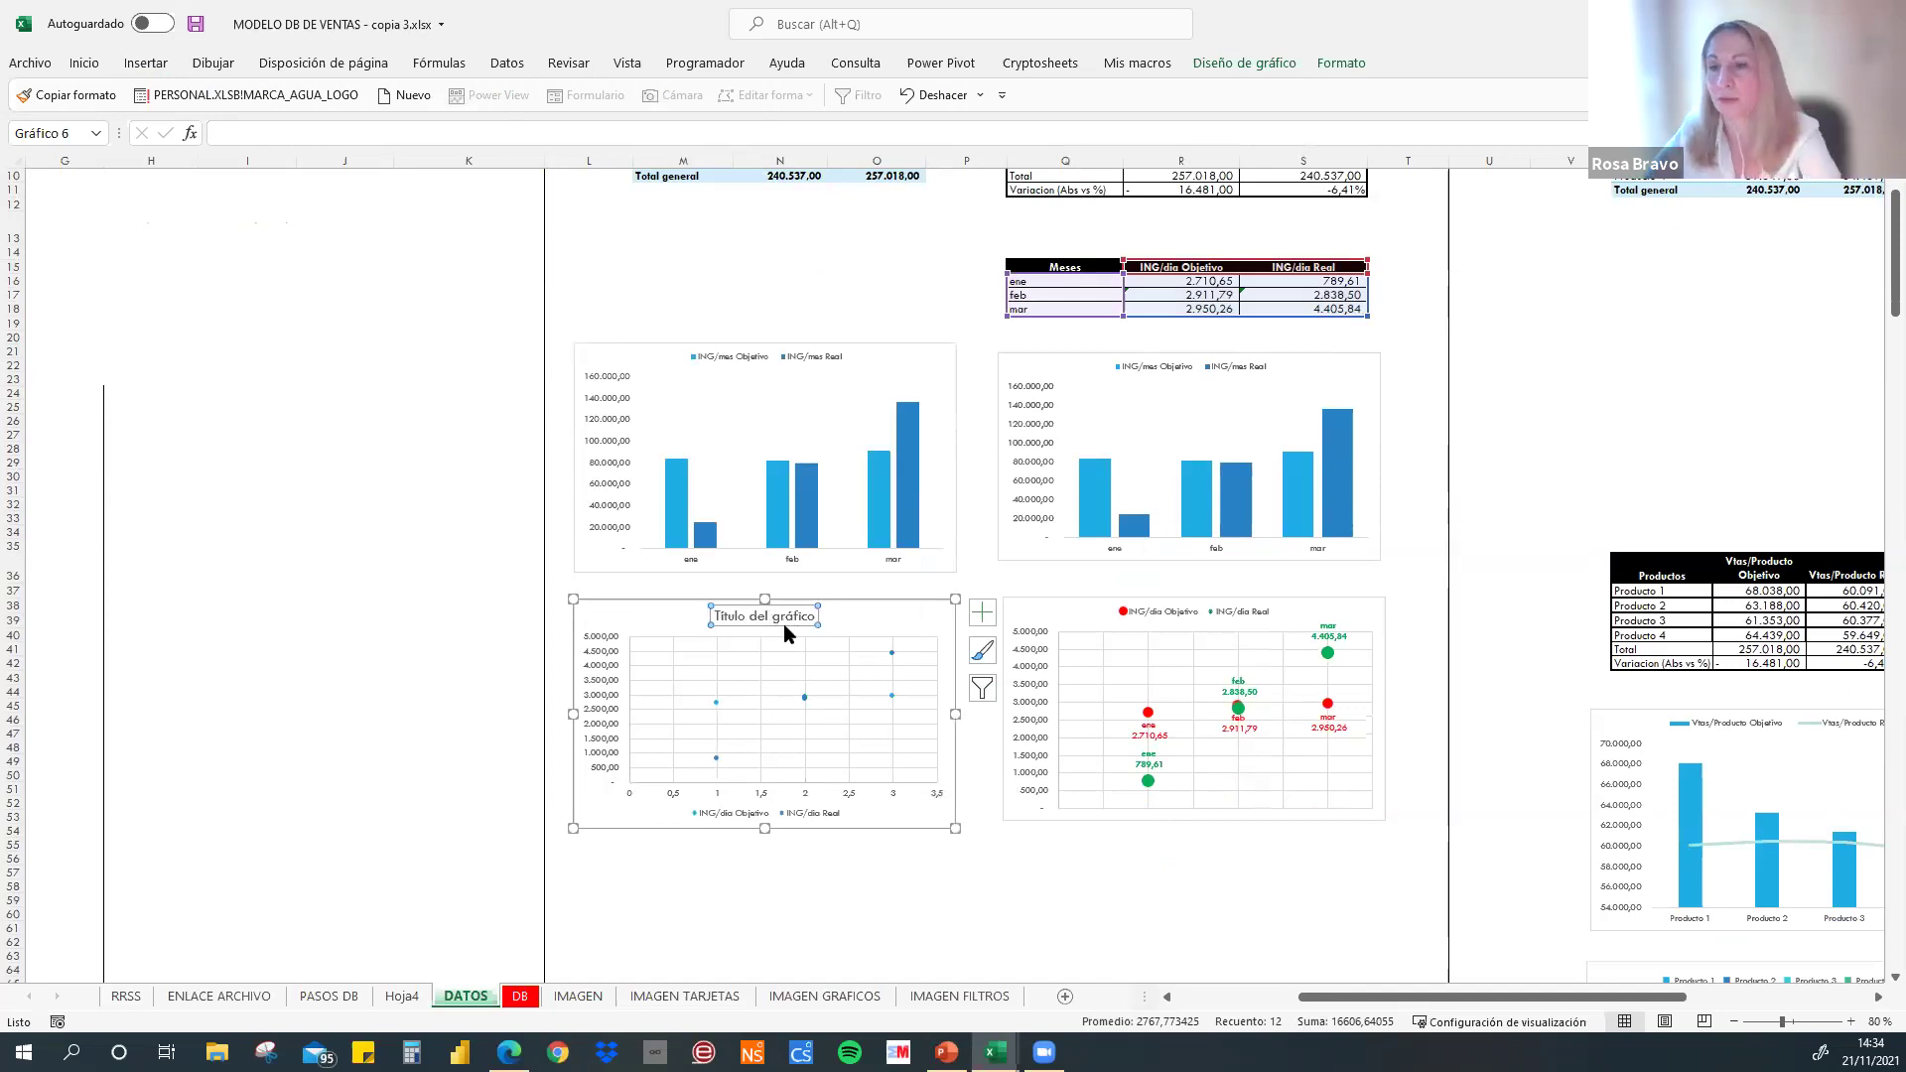
pyautogui.click(982, 616)
pyautogui.click(1037, 679)
pyautogui.click(1094, 756)
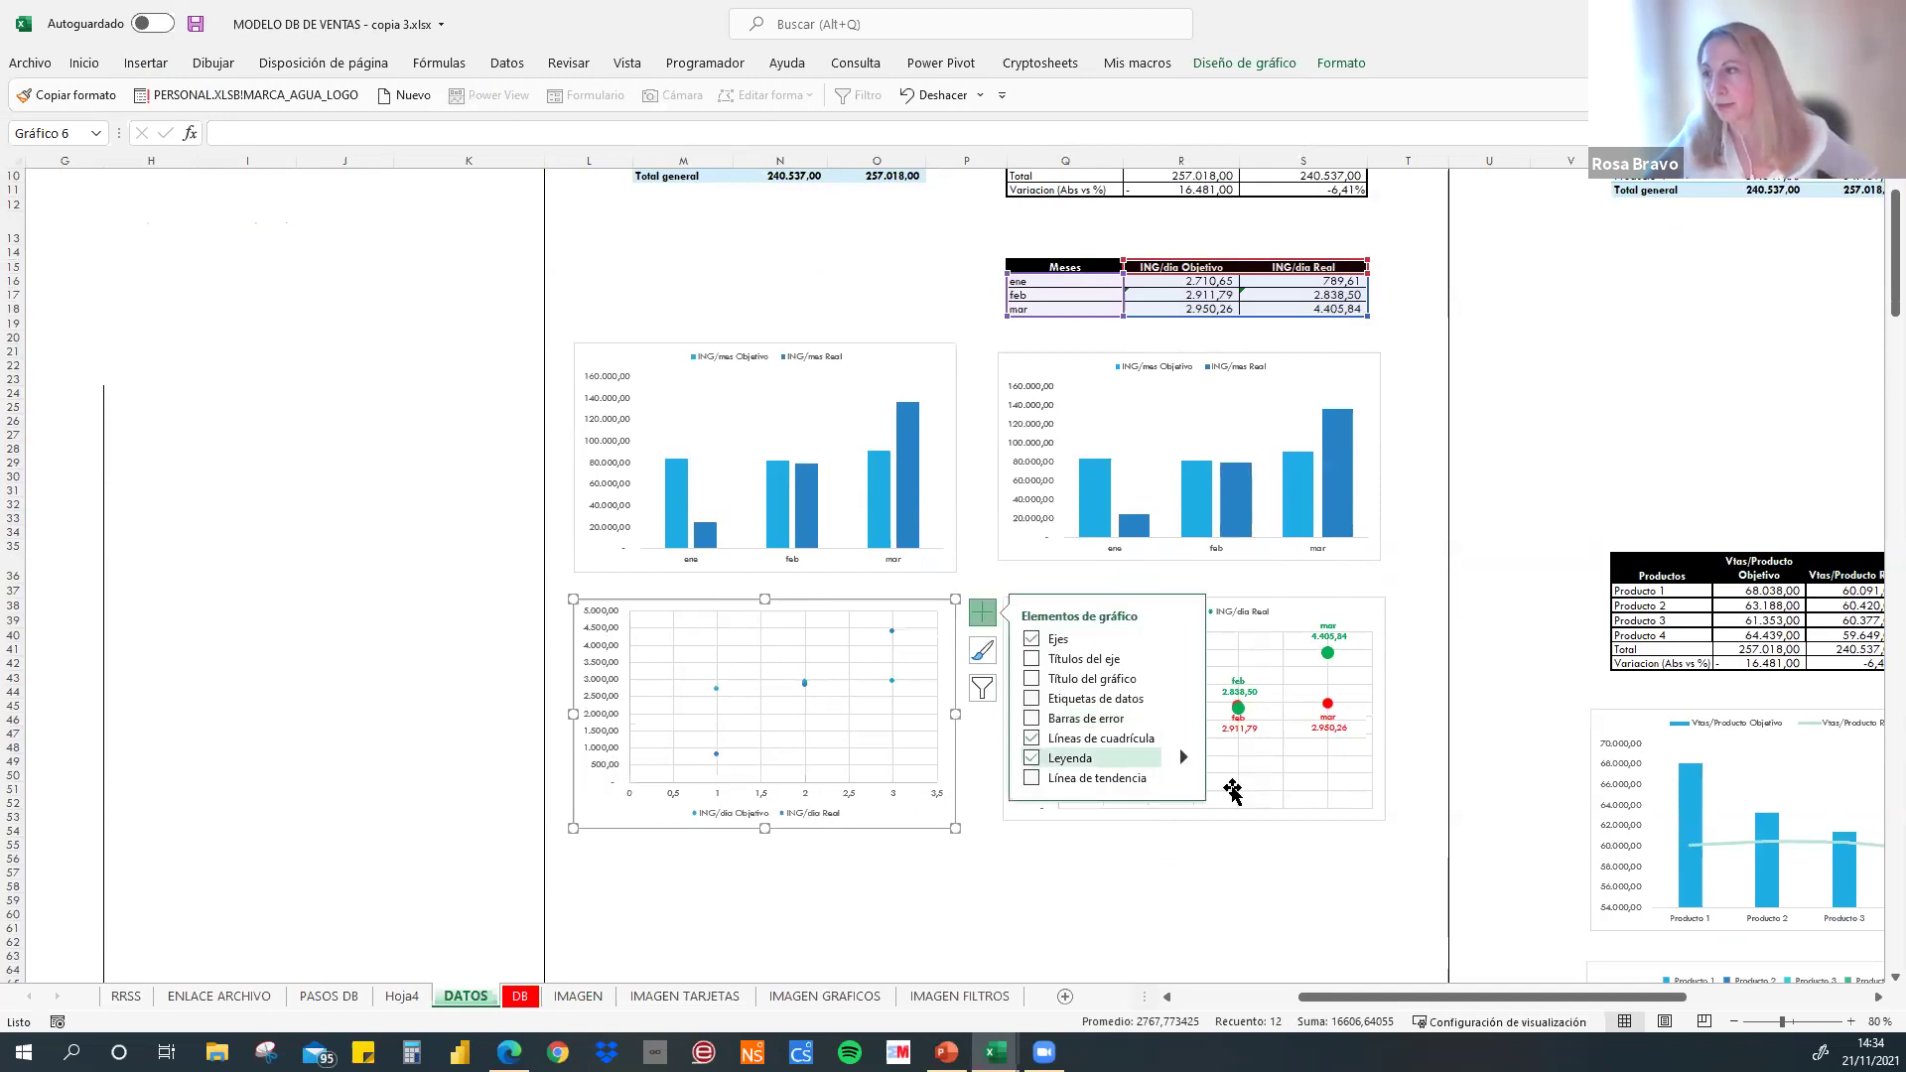
pyautogui.moveTo(1184, 757)
pyautogui.click(1236, 788)
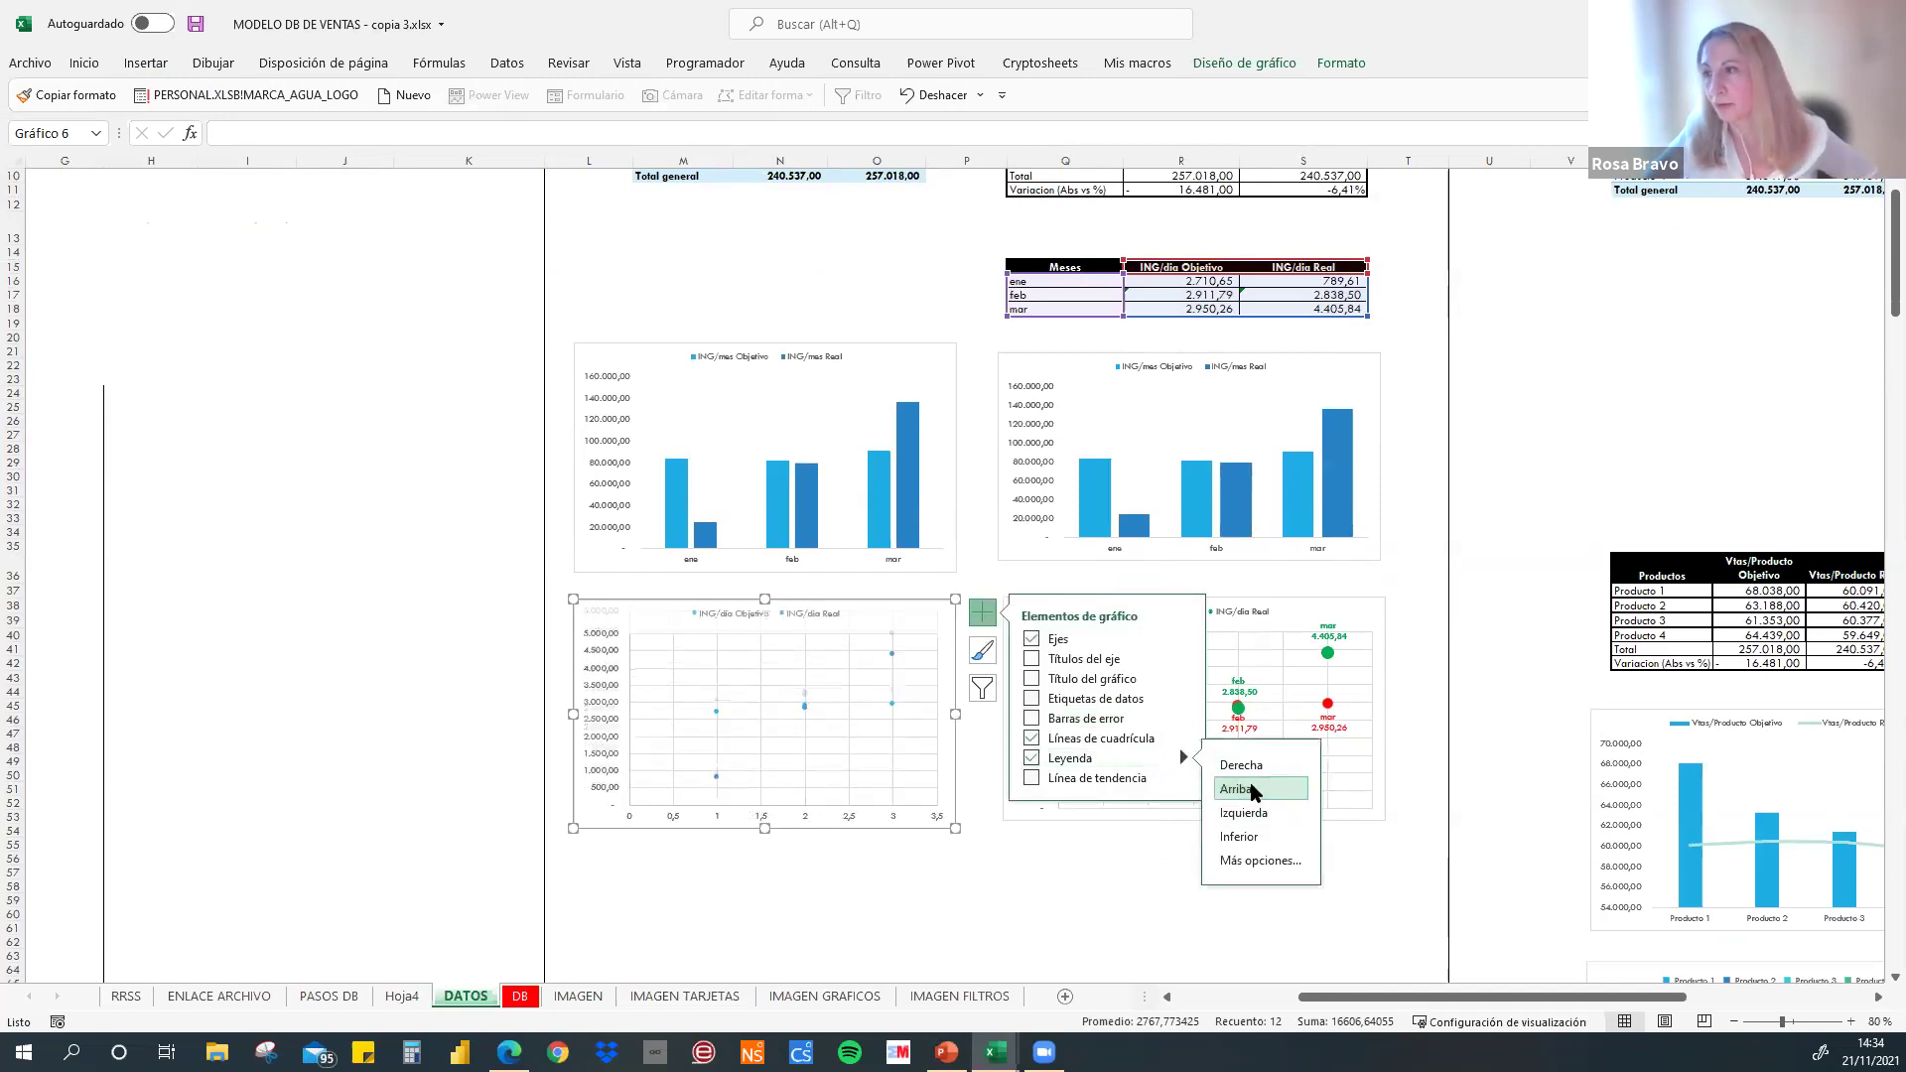
pyautogui.click(730, 898)
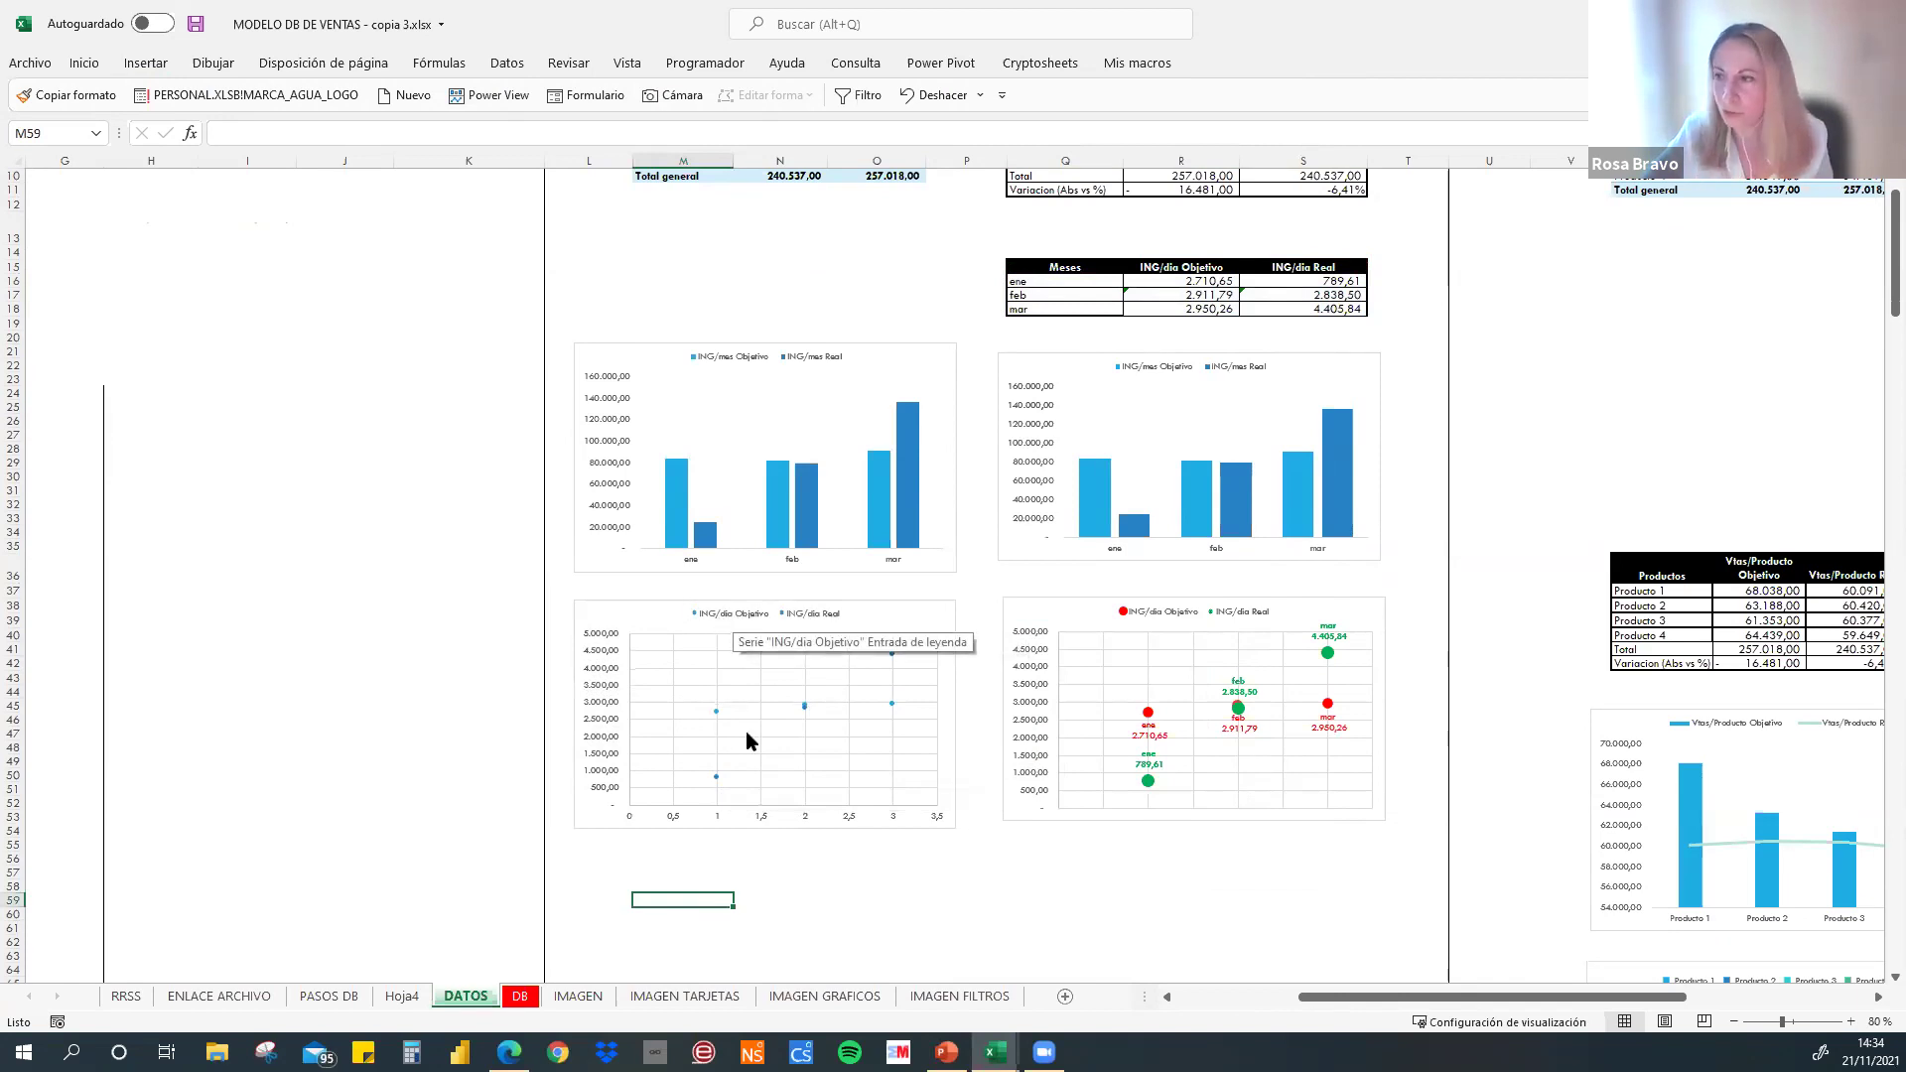
# - Format the ING/día Real series in the new scatter chart with size 13 markers and a solid green fill
pyautogui.rightClick(892, 660)
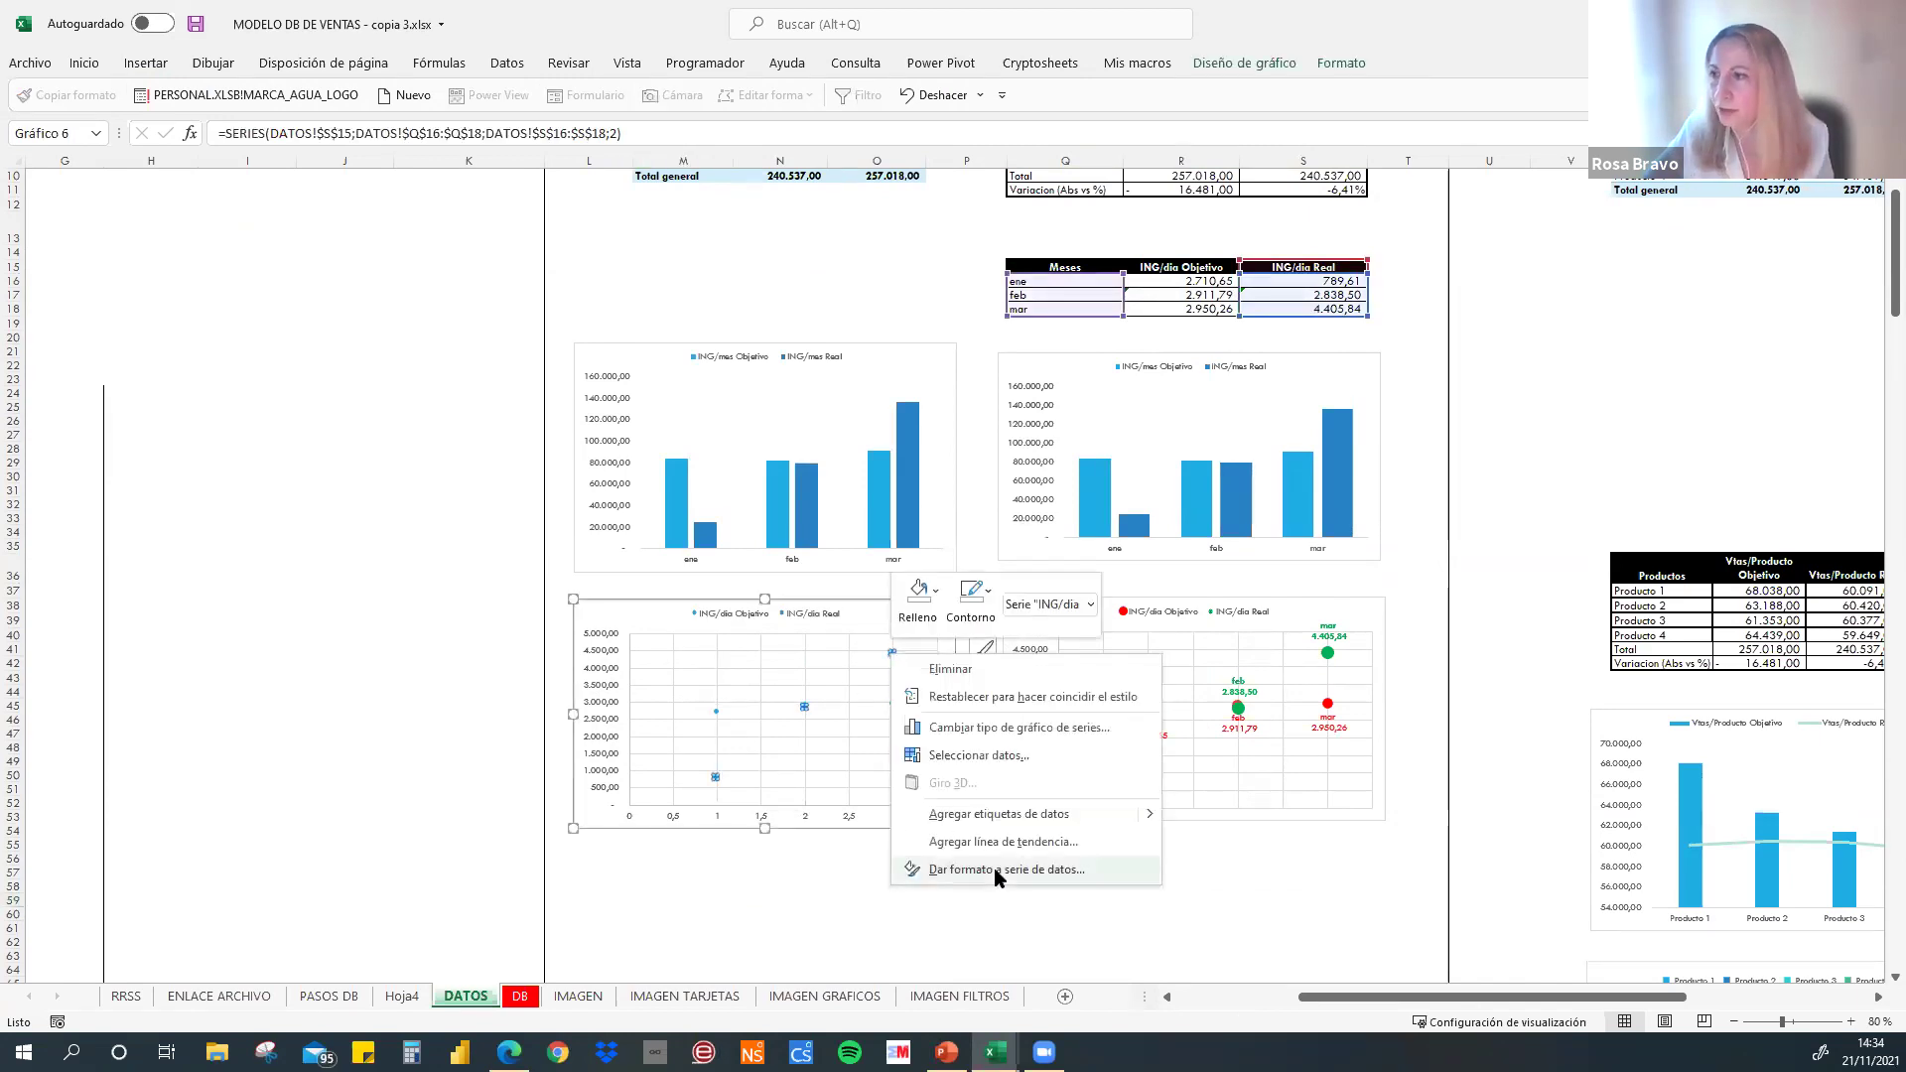
pyautogui.click(993, 869)
pyautogui.click(1614, 248)
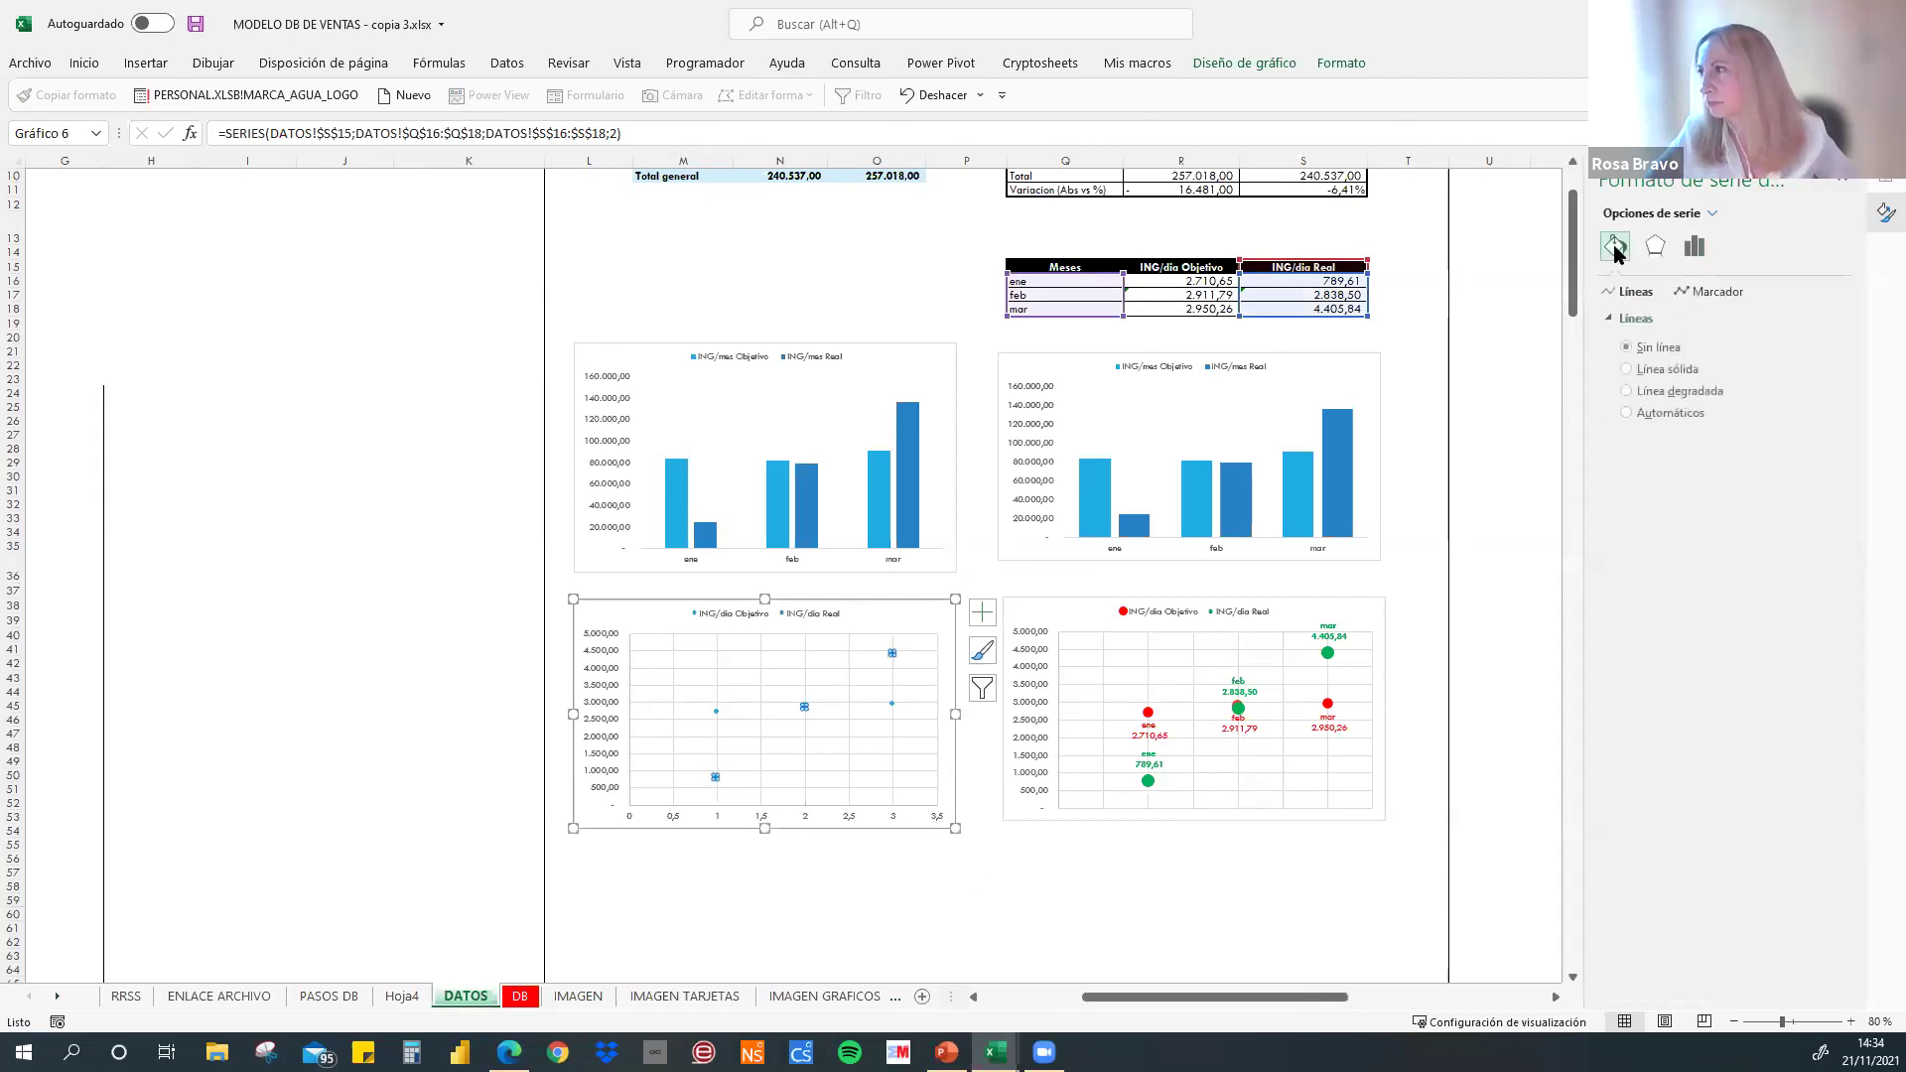
pyautogui.click(1683, 293)
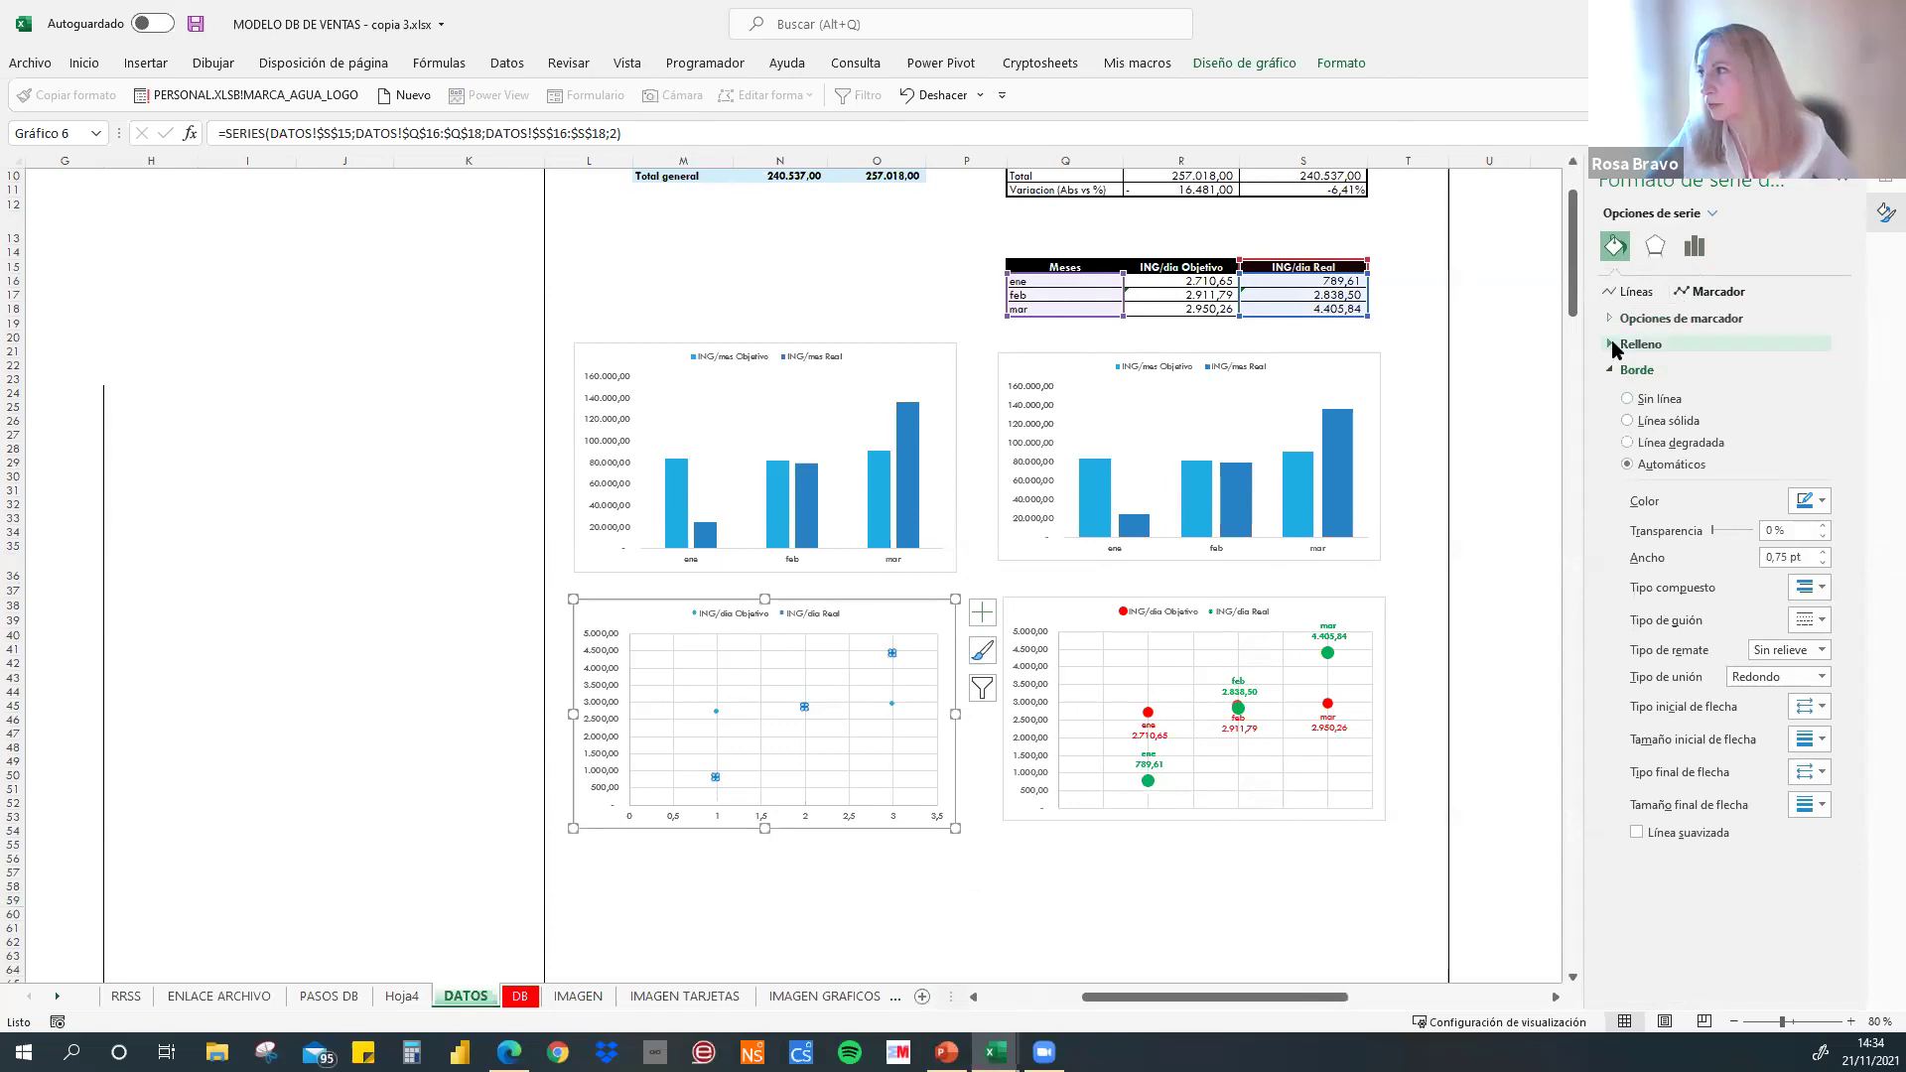
pyautogui.click(1638, 344)
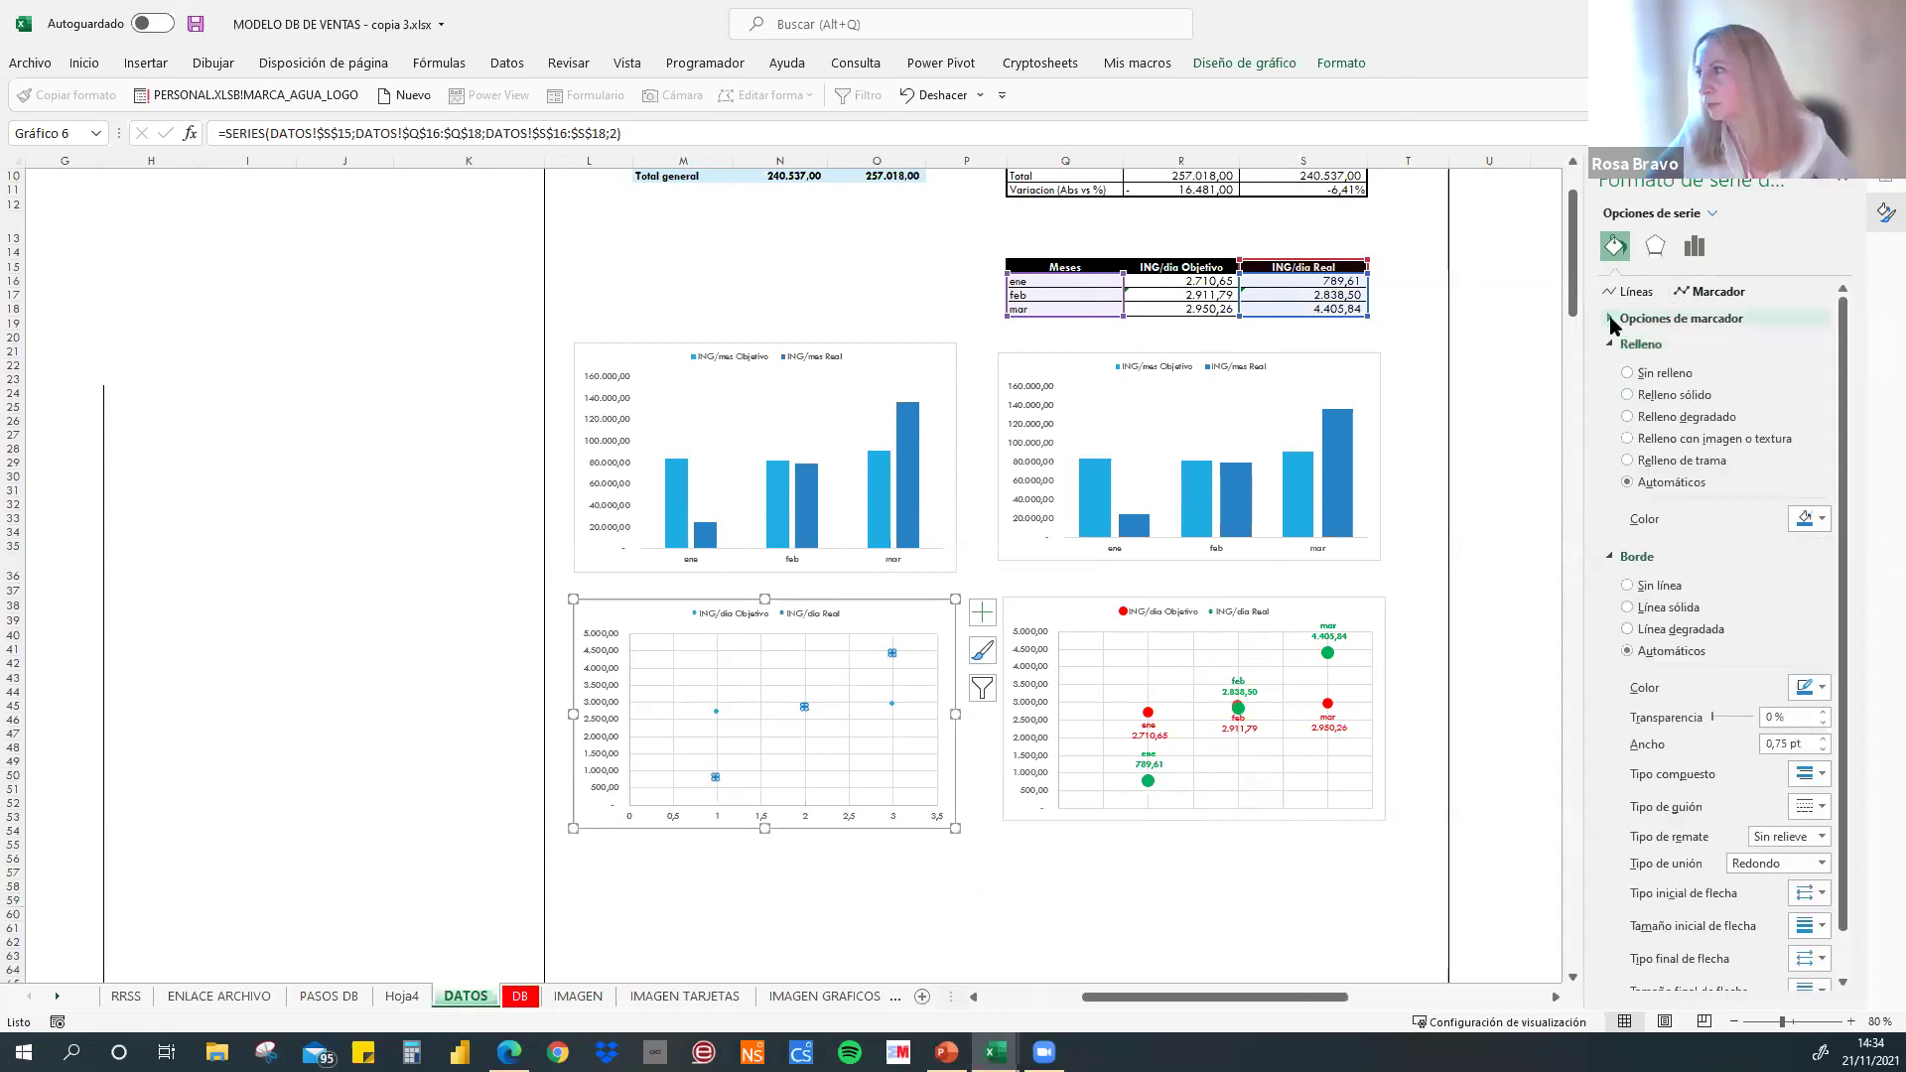
pyautogui.click(1611, 319)
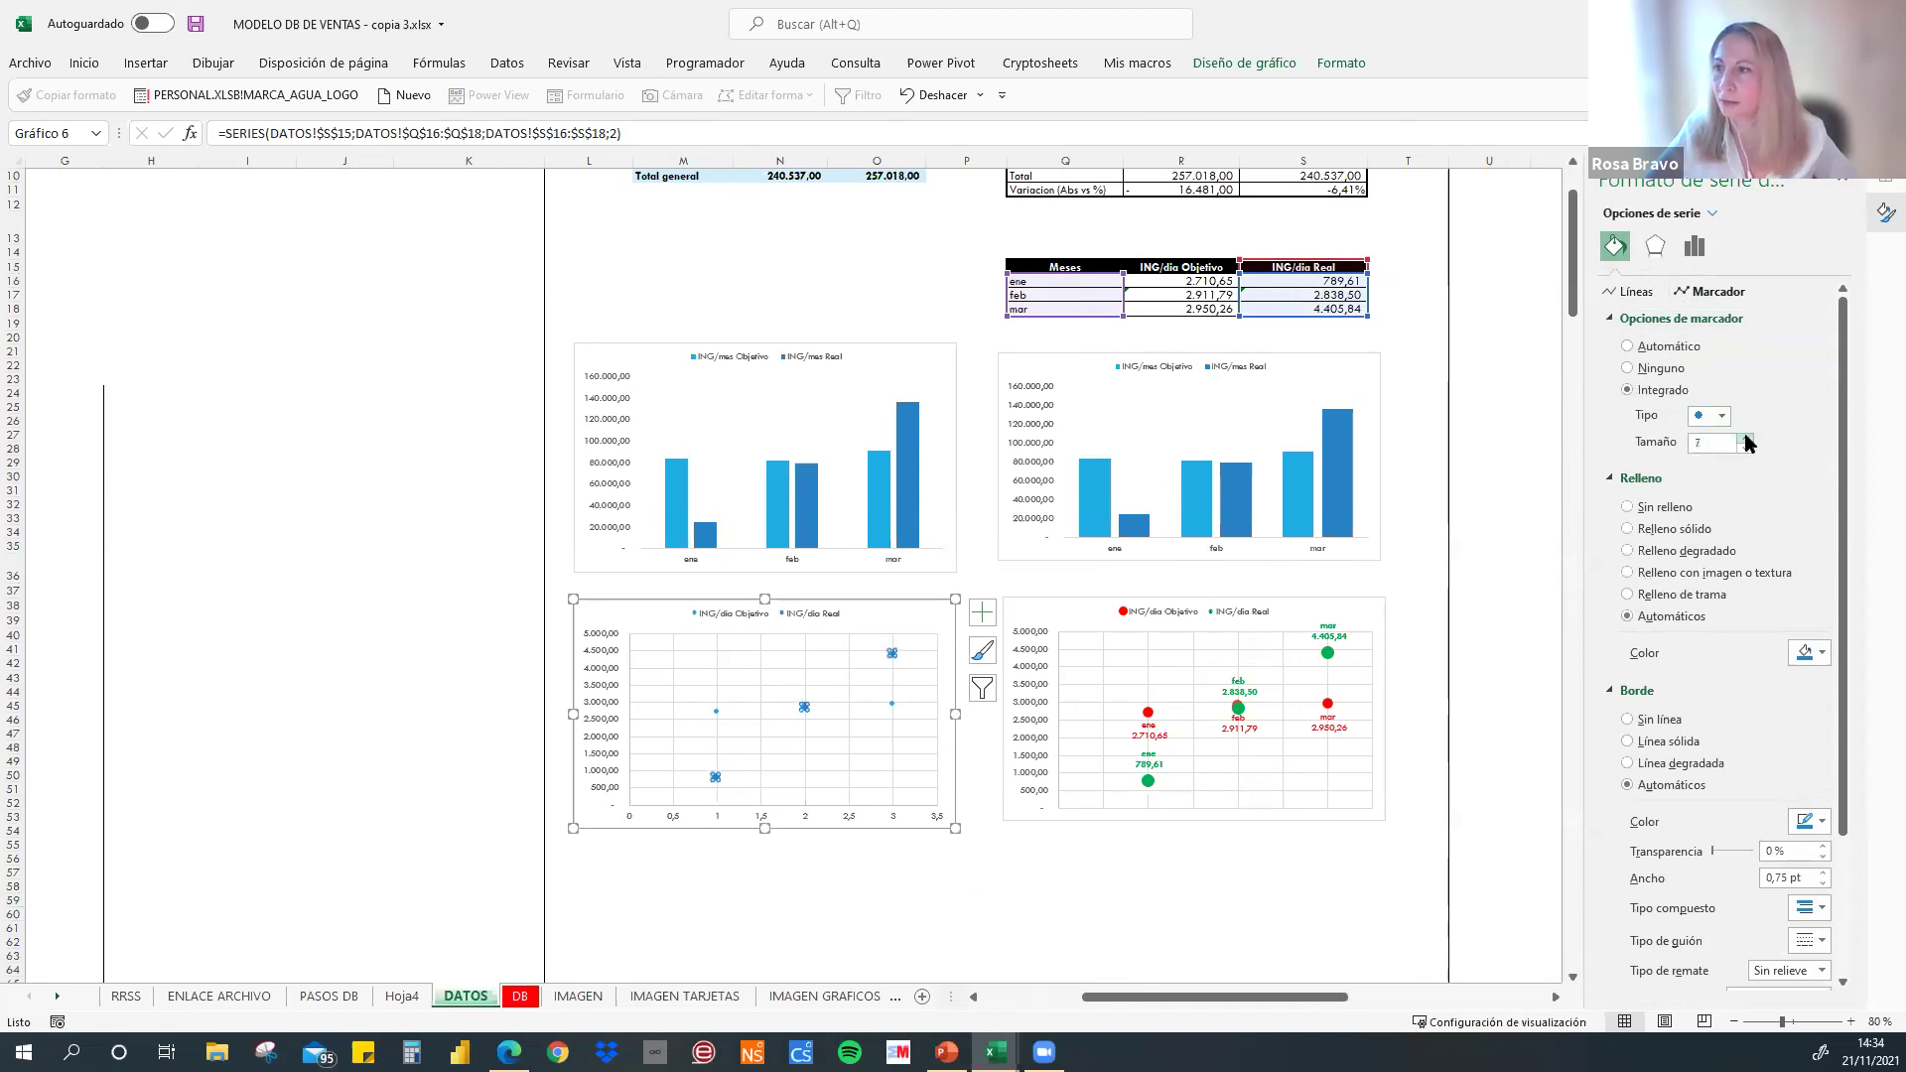
pyautogui.click(1745, 437)
pyautogui.click(1745, 437)
pyautogui.click(1745, 438)
pyautogui.click(1745, 437)
pyautogui.click(1745, 438)
pyautogui.click(1745, 438)
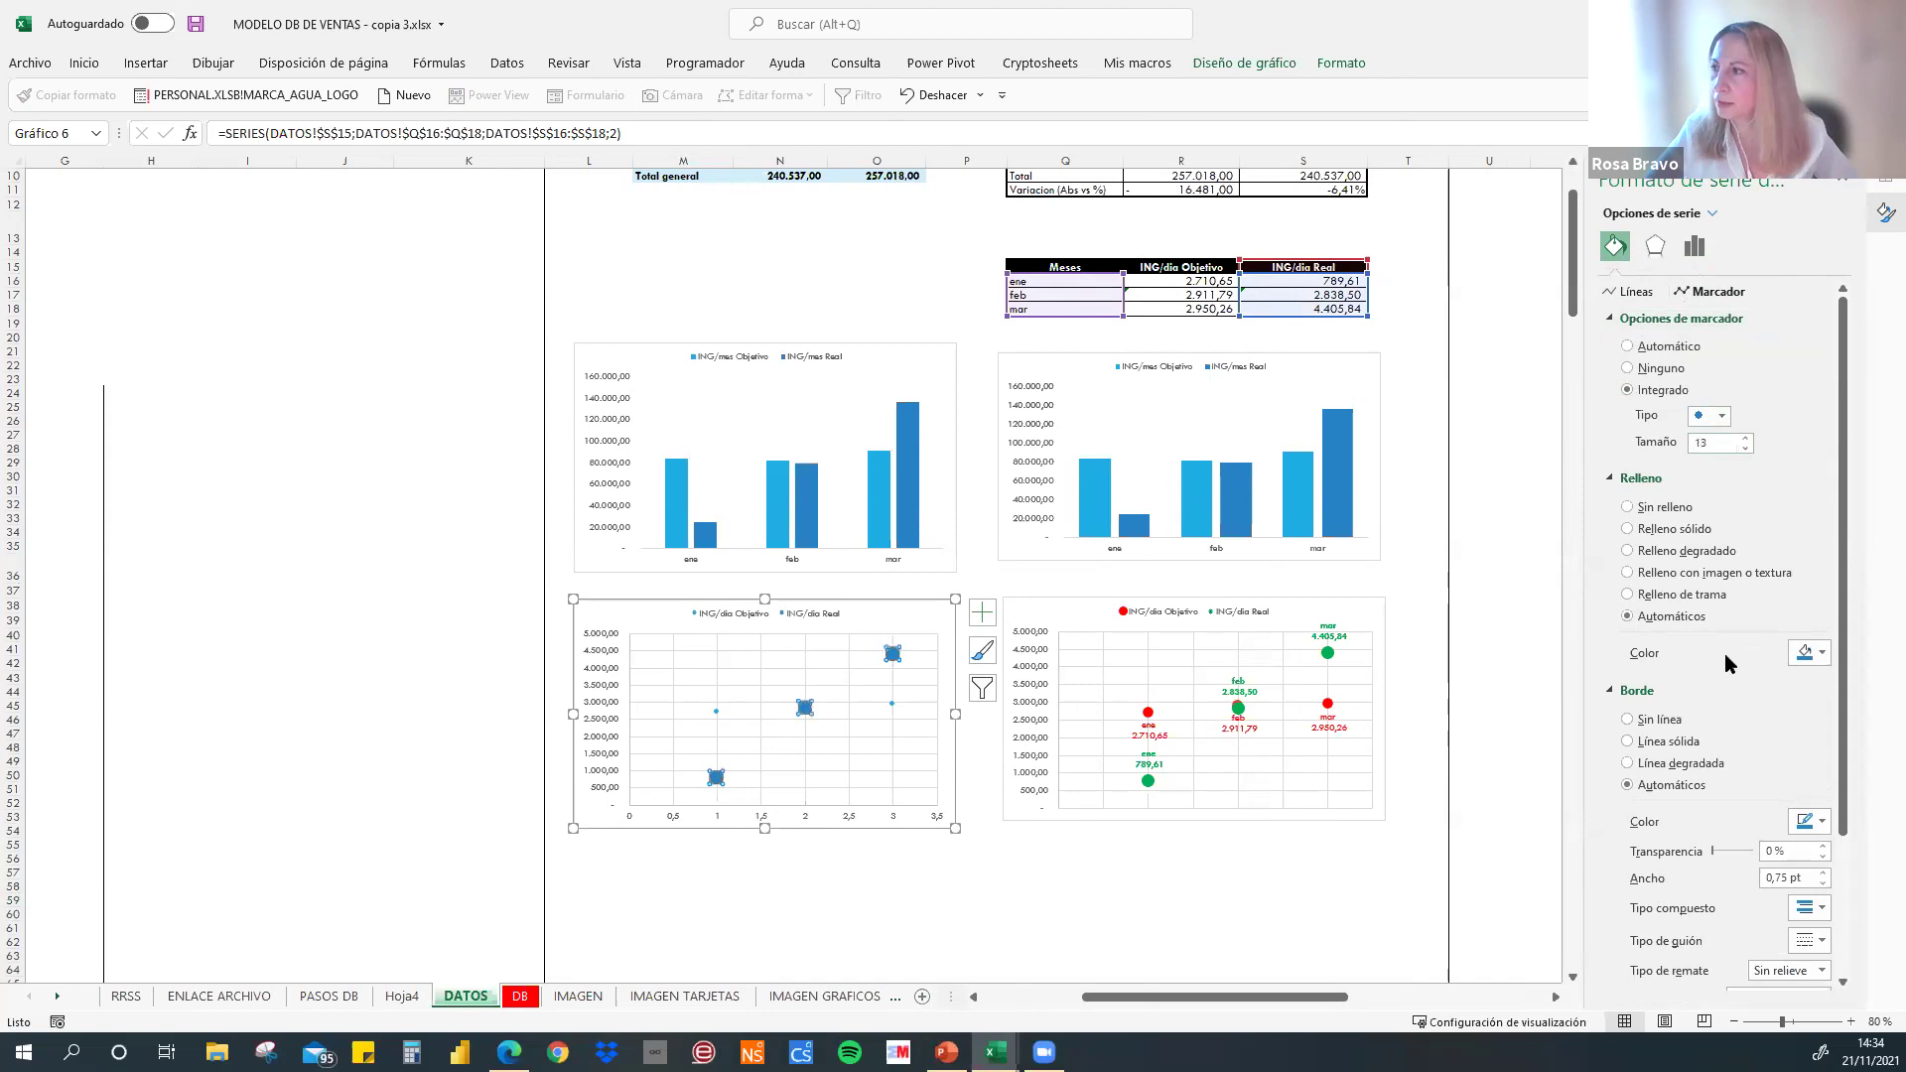
pyautogui.click(1822, 653)
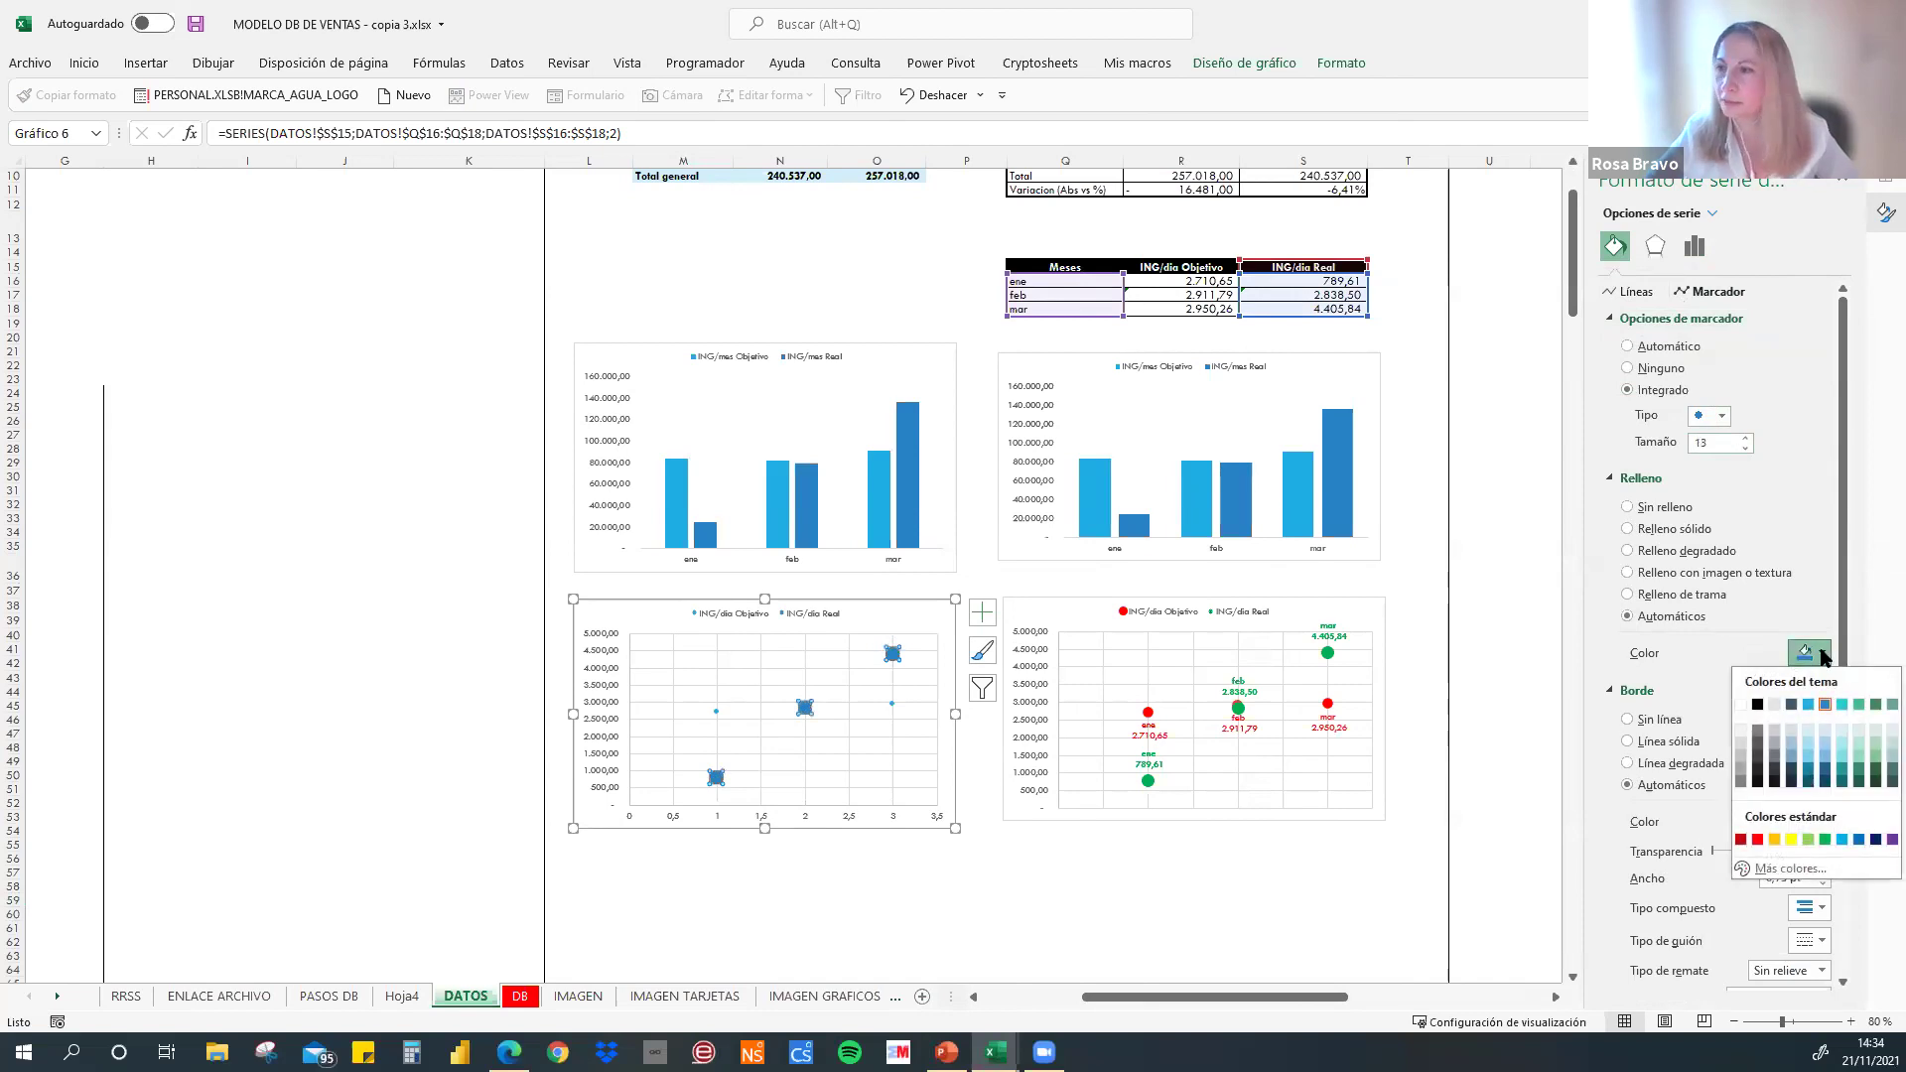
pyautogui.click(1824, 840)
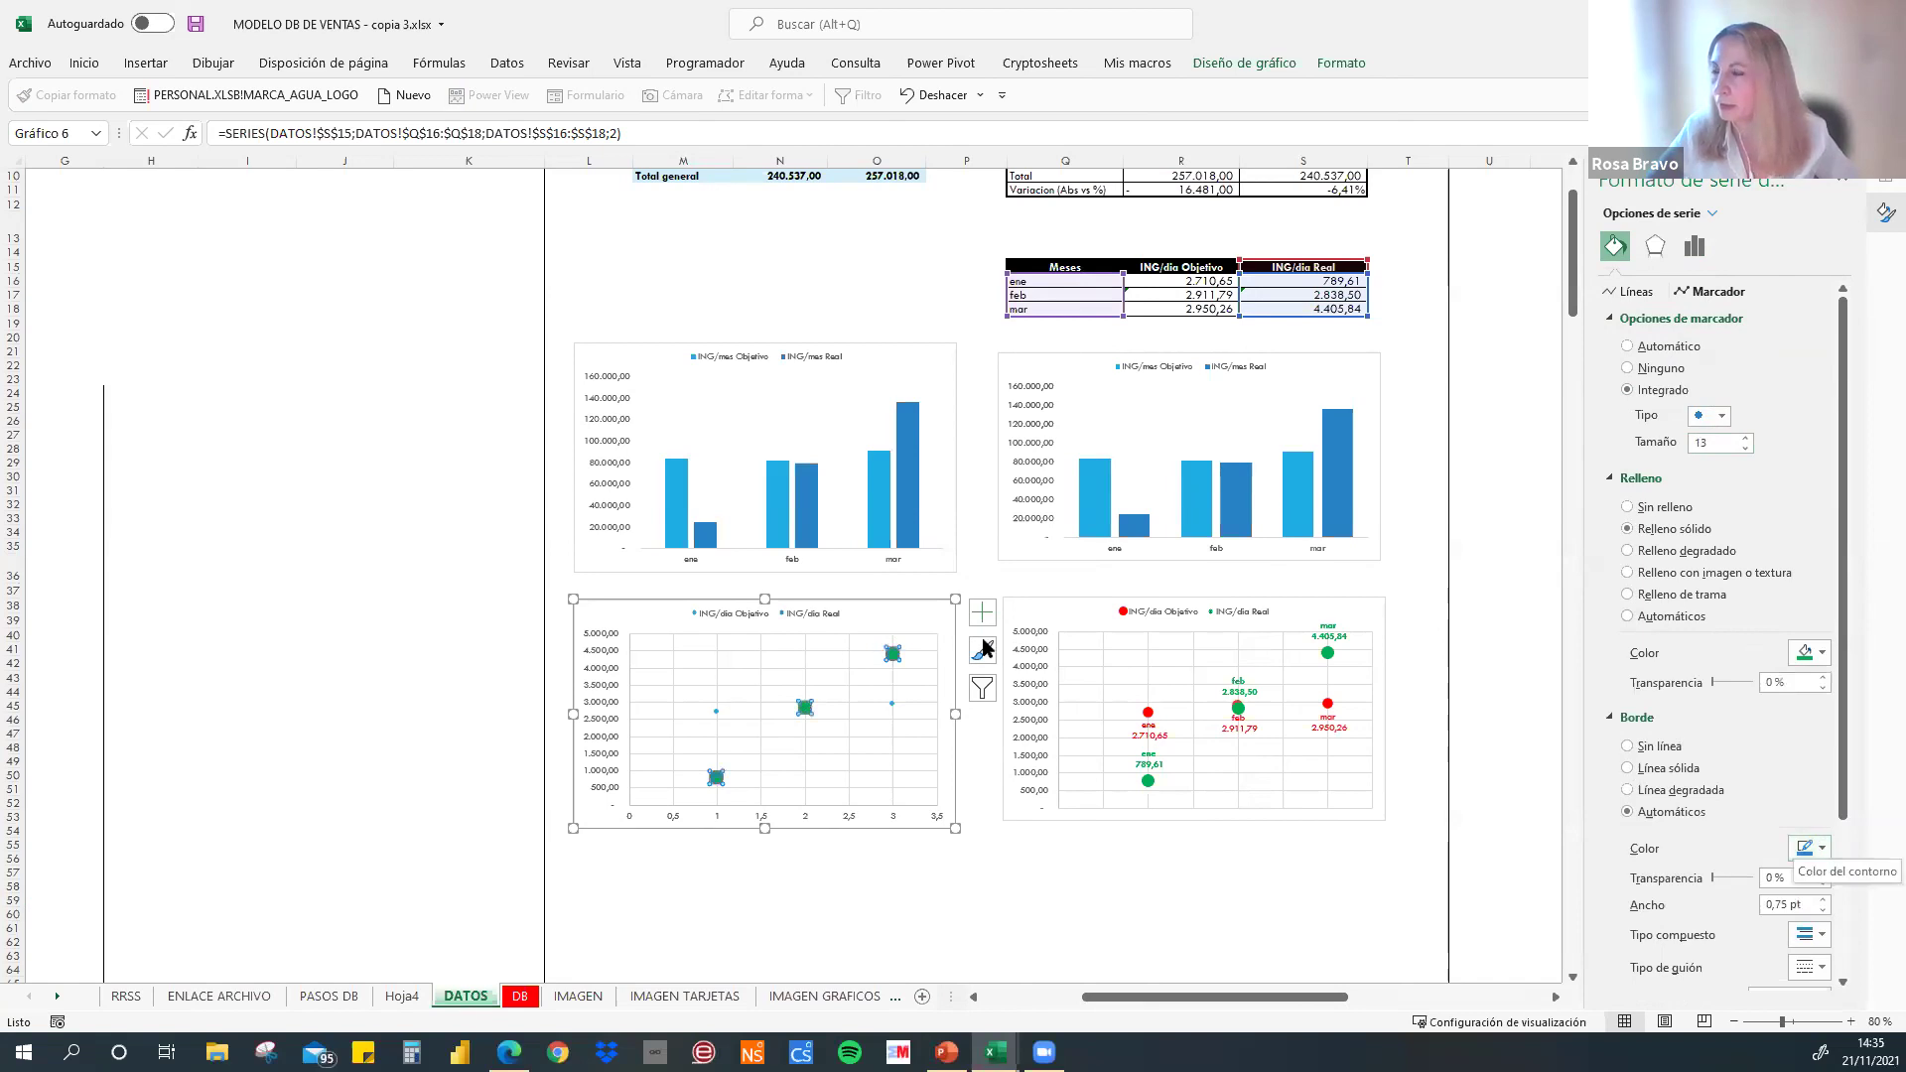
# - Format the ING/día Objetivo series with size 7 markers and a solid red fill
pyautogui.click(715, 711)
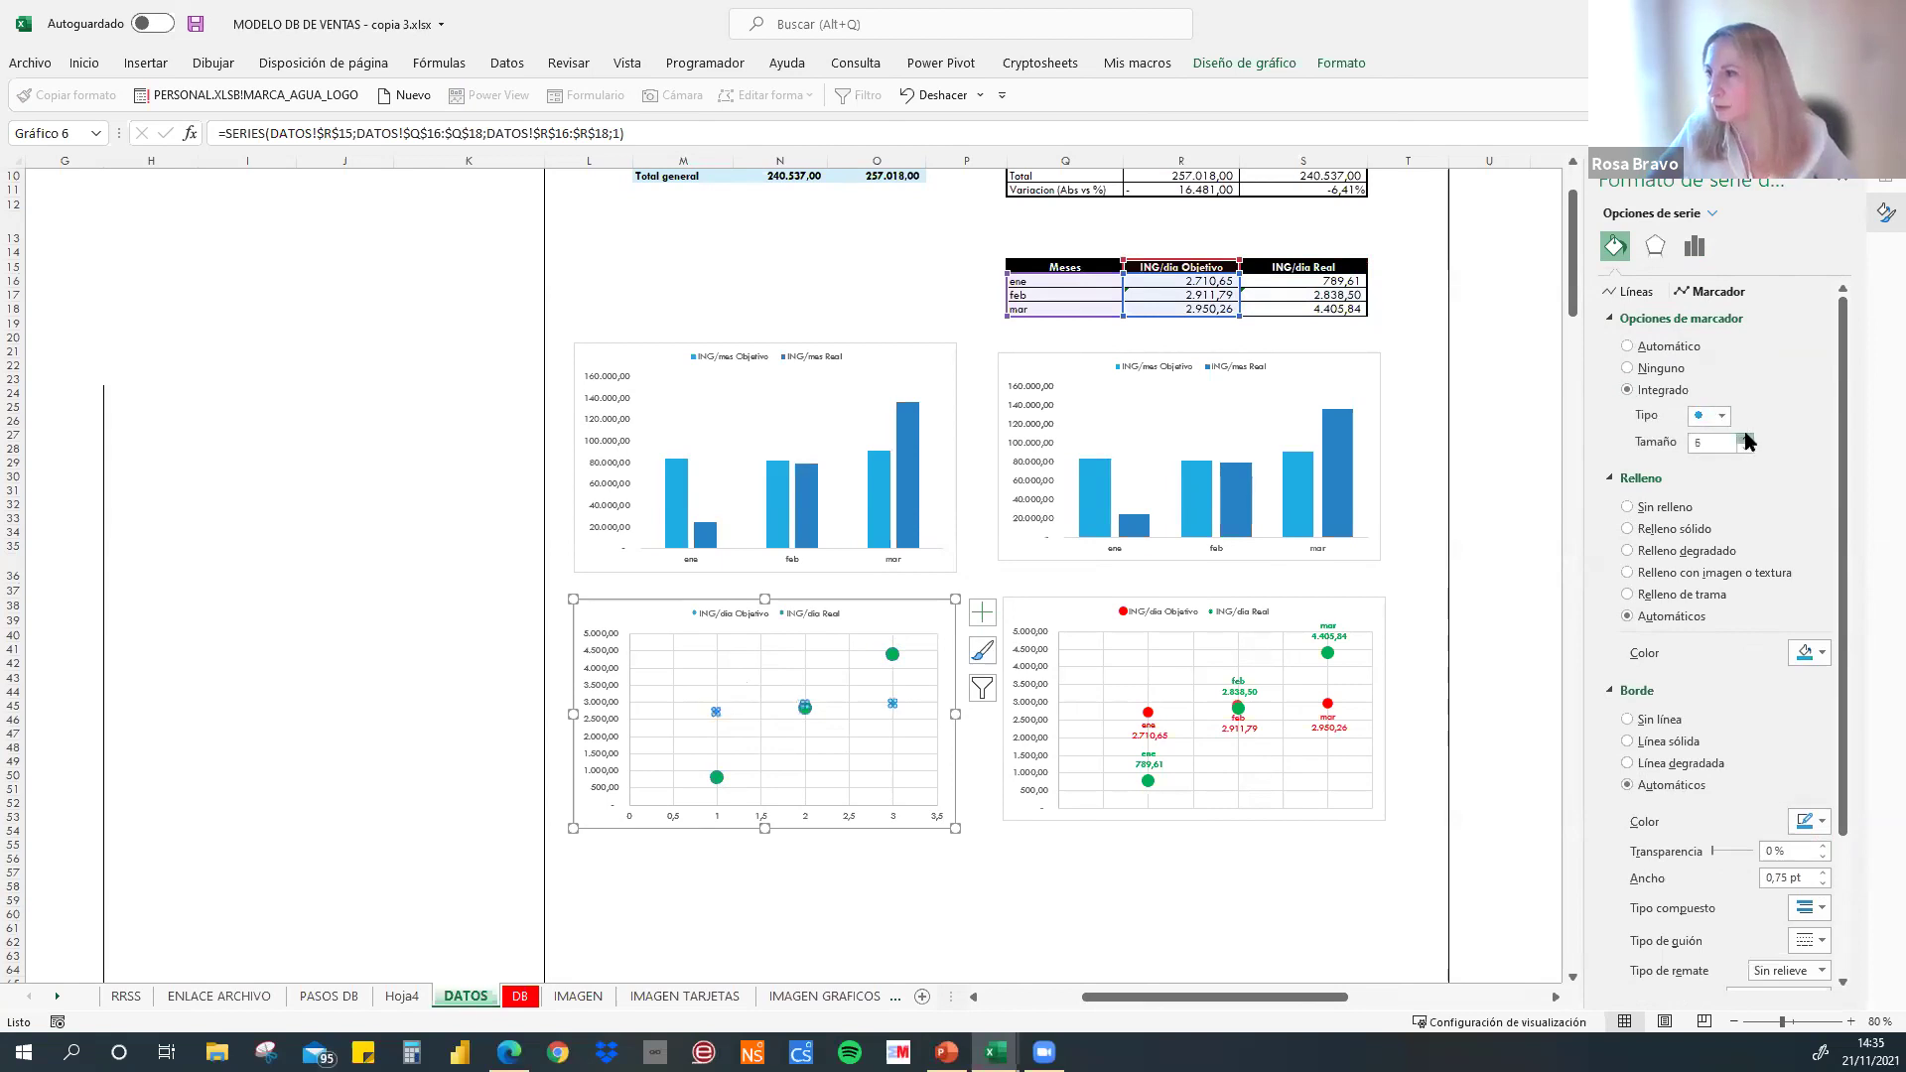
pyautogui.click(1821, 652)
pyautogui.click(1758, 839)
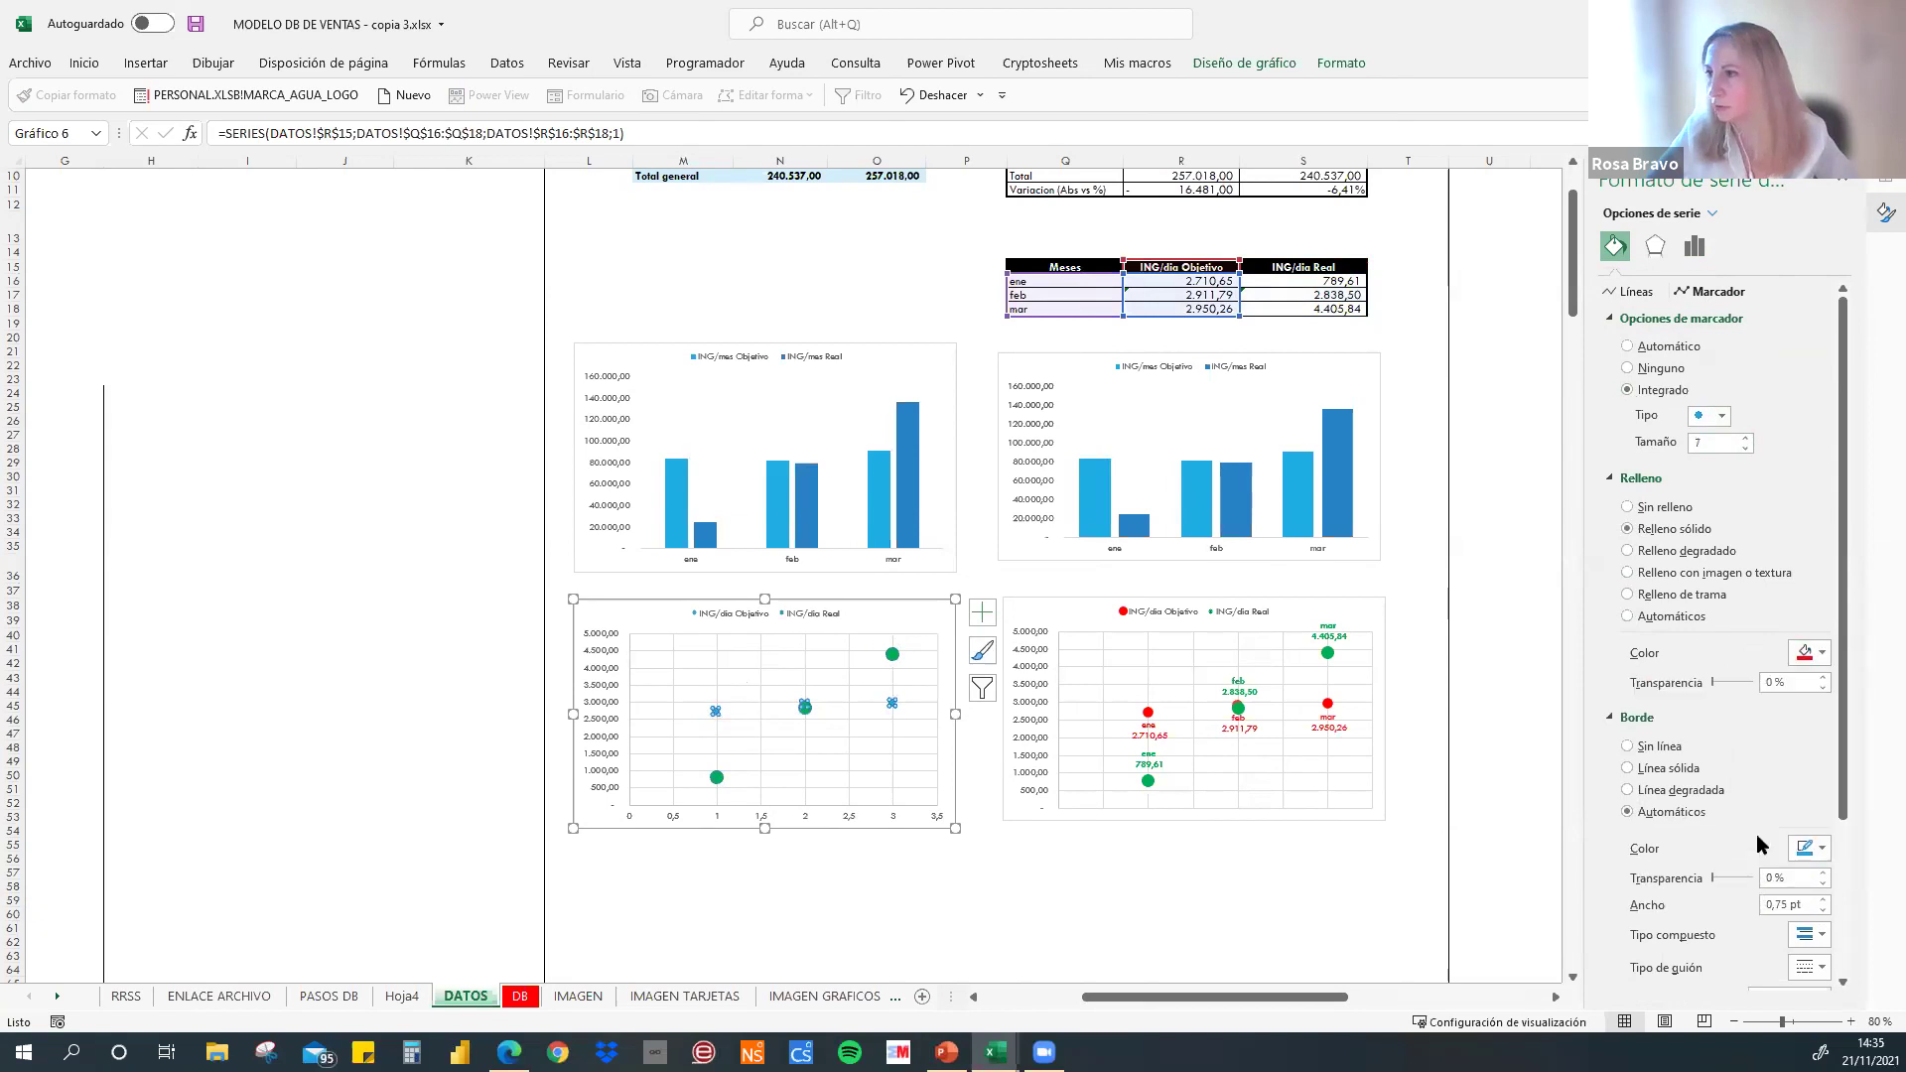
pyautogui.click(877, 884)
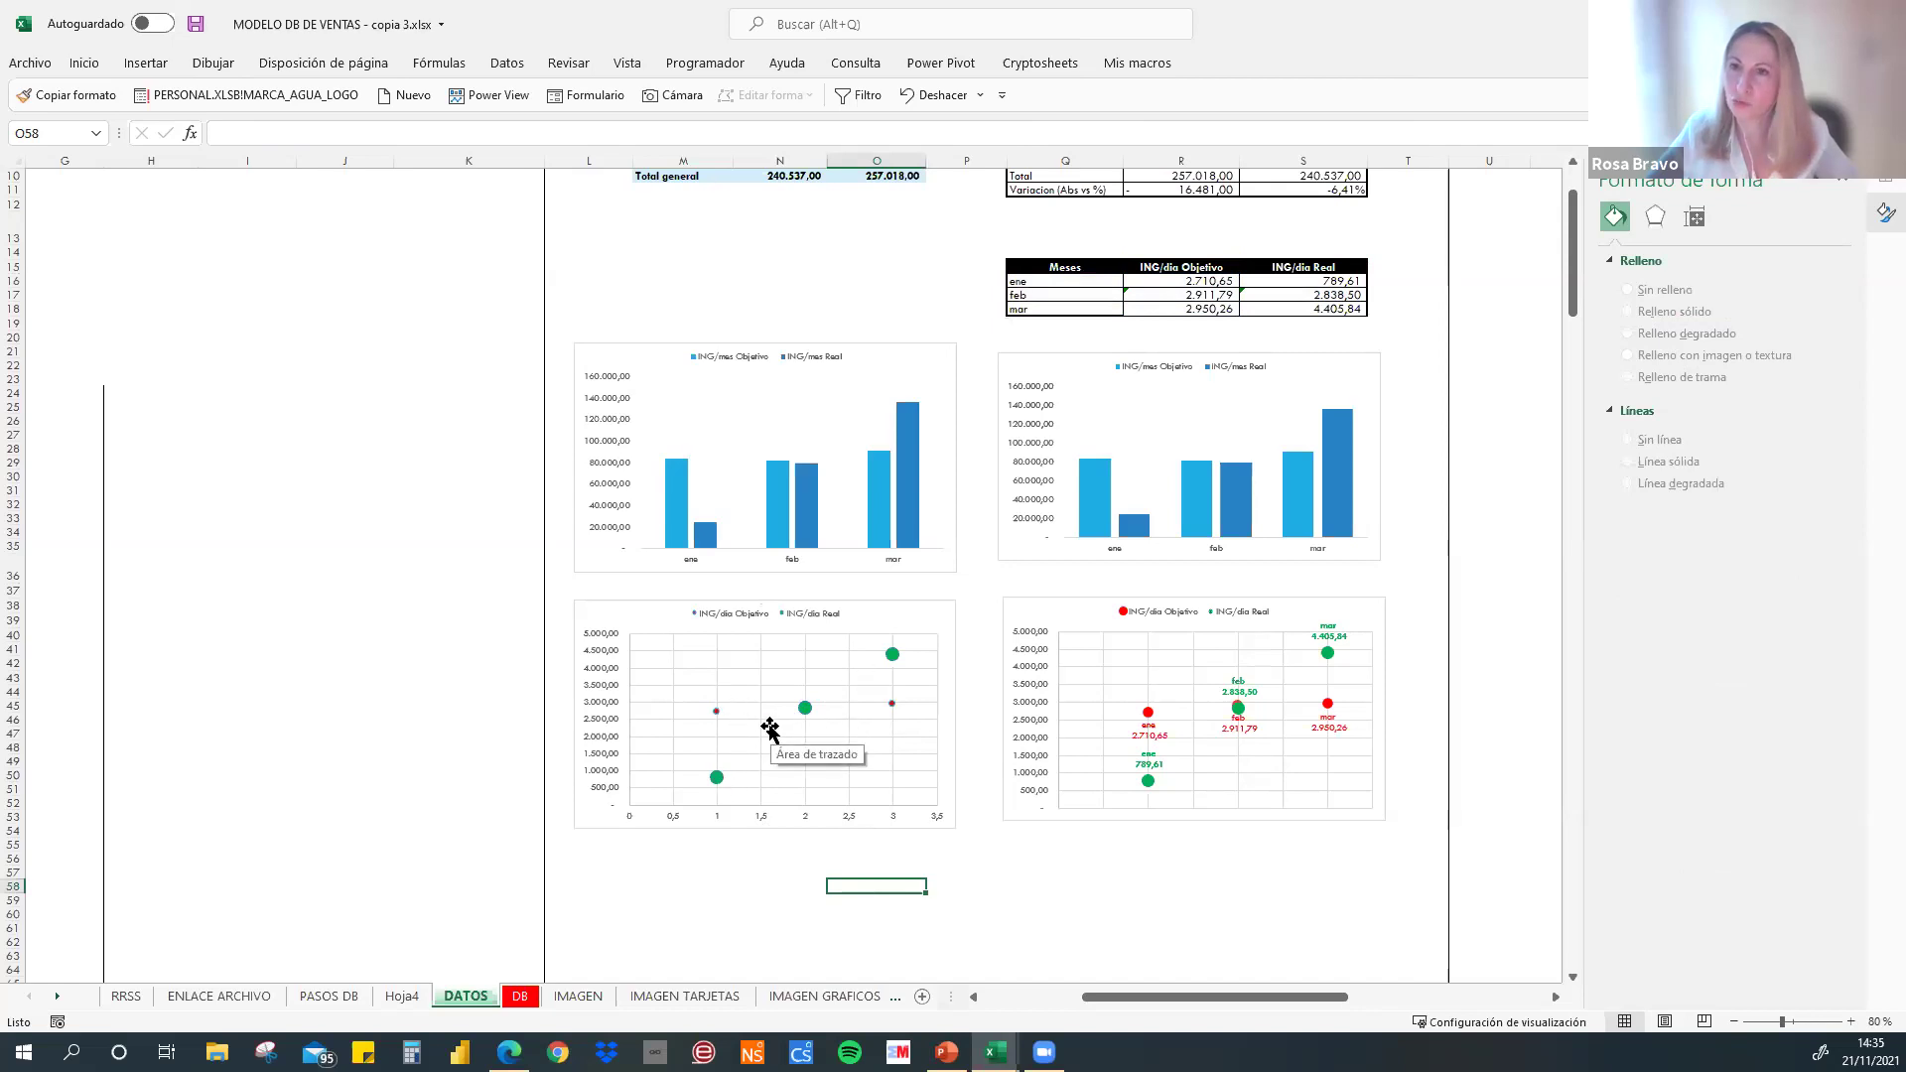
# - Add data labels to both series of the scatter chart in columns L to O
pyautogui.click(941, 610)
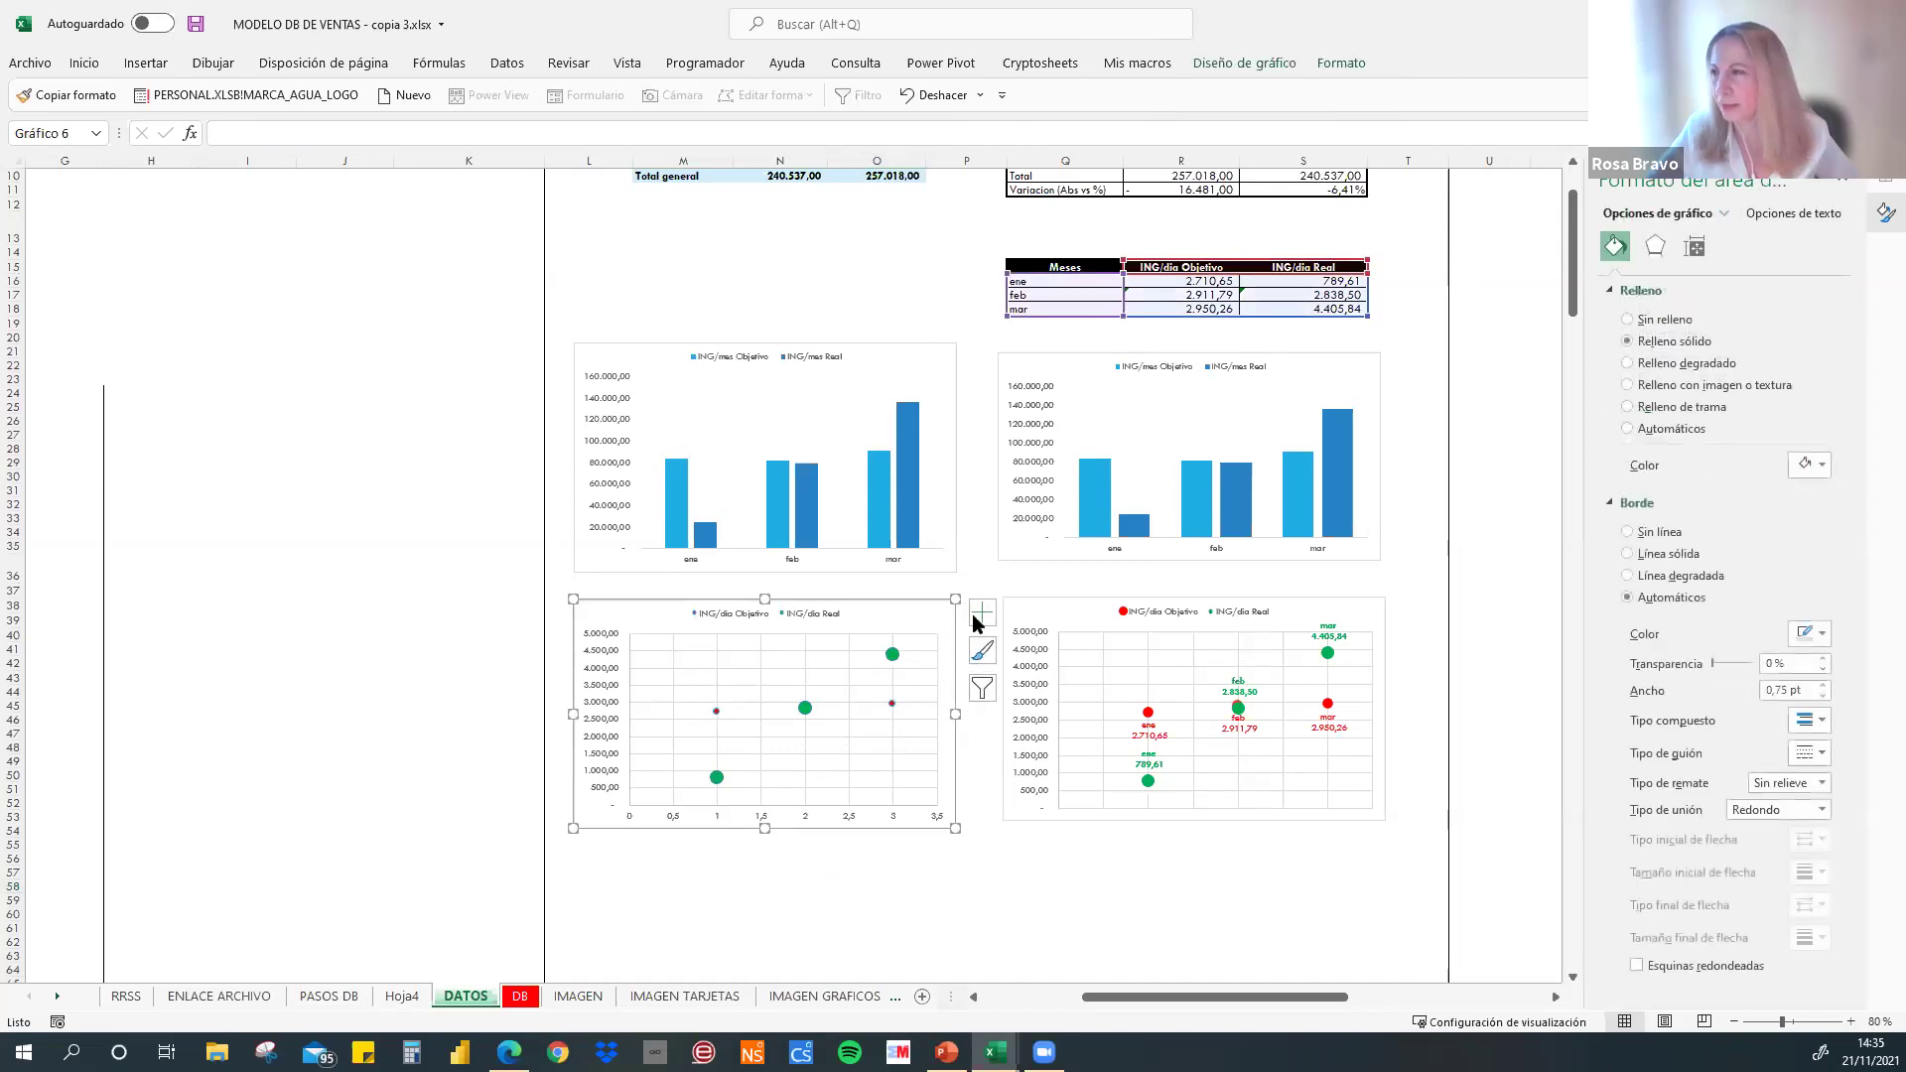
pyautogui.click(982, 613)
pyautogui.click(1036, 698)
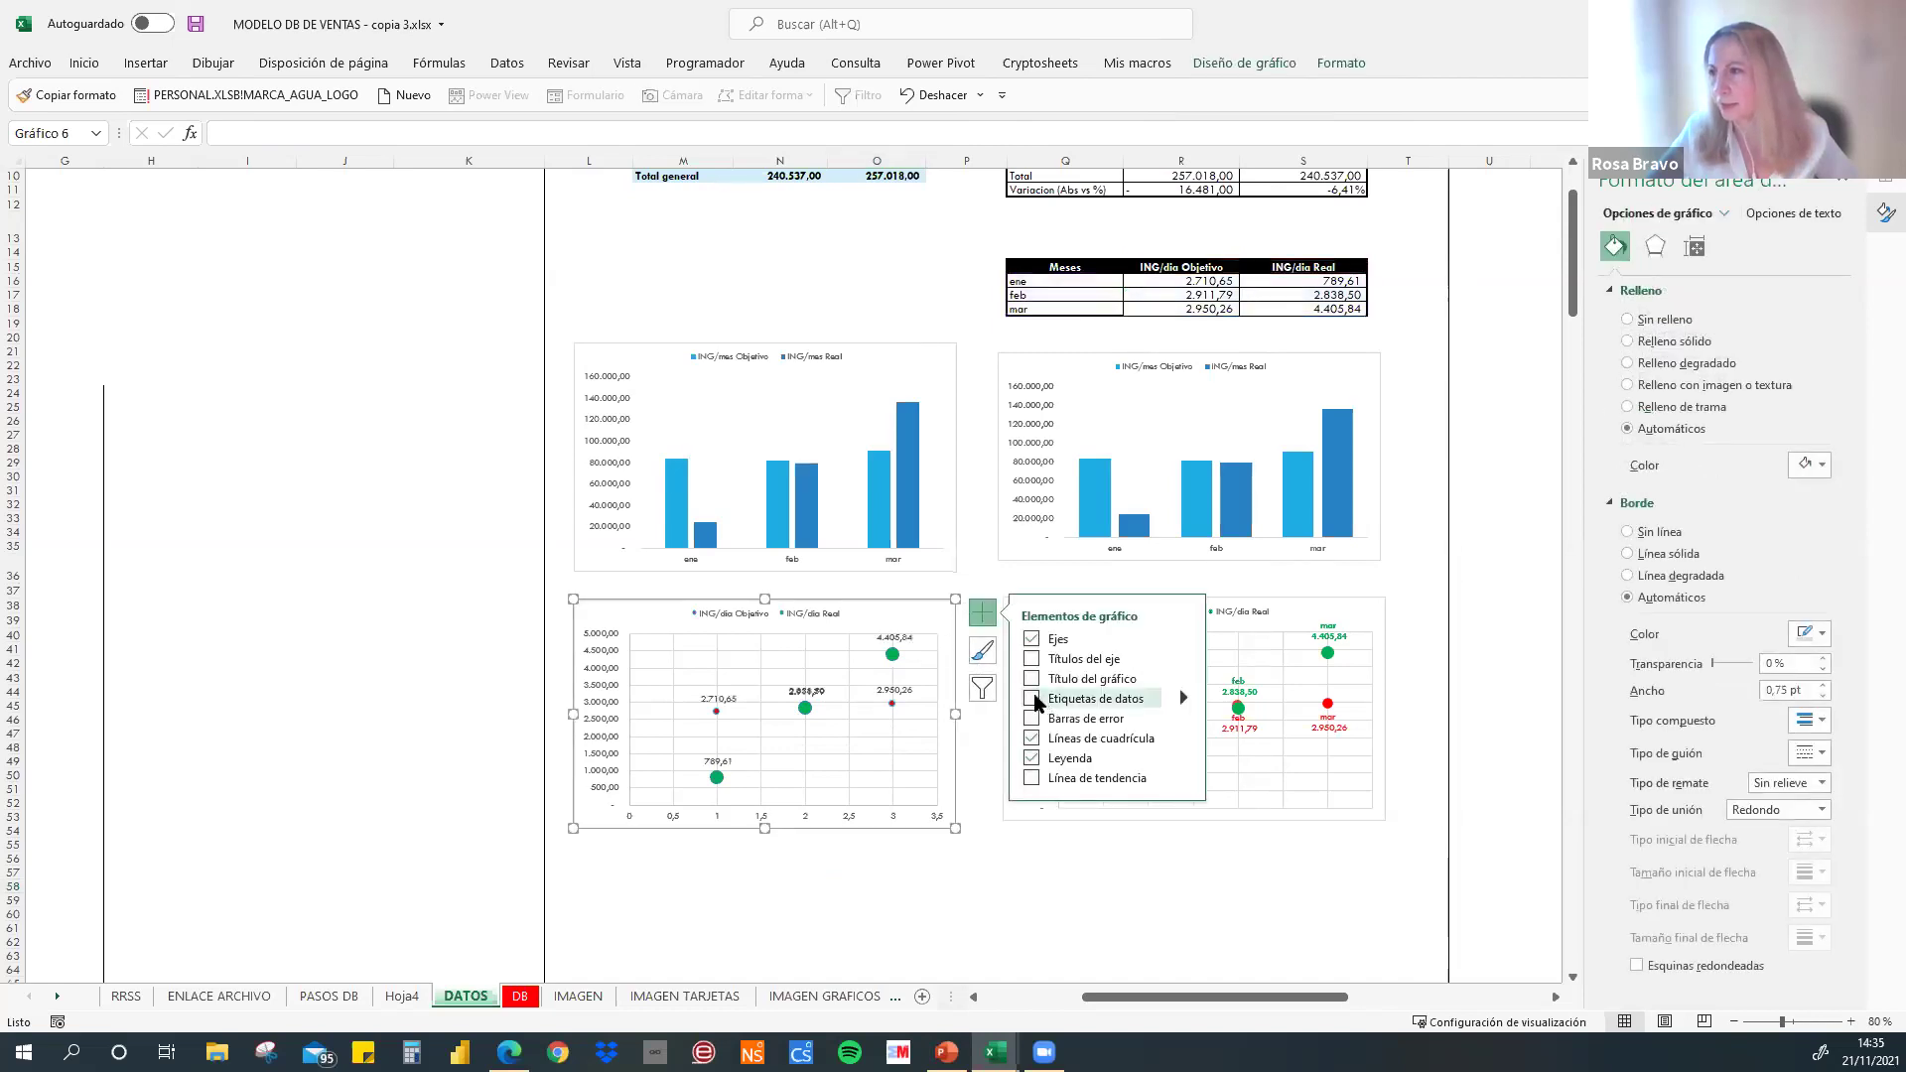
# - Show the X value along with the Y value in the ING/día Objetivo labels, separated by a new line (Nueva línea)
pyautogui.moveTo(1184, 698)
pyautogui.click(1263, 846)
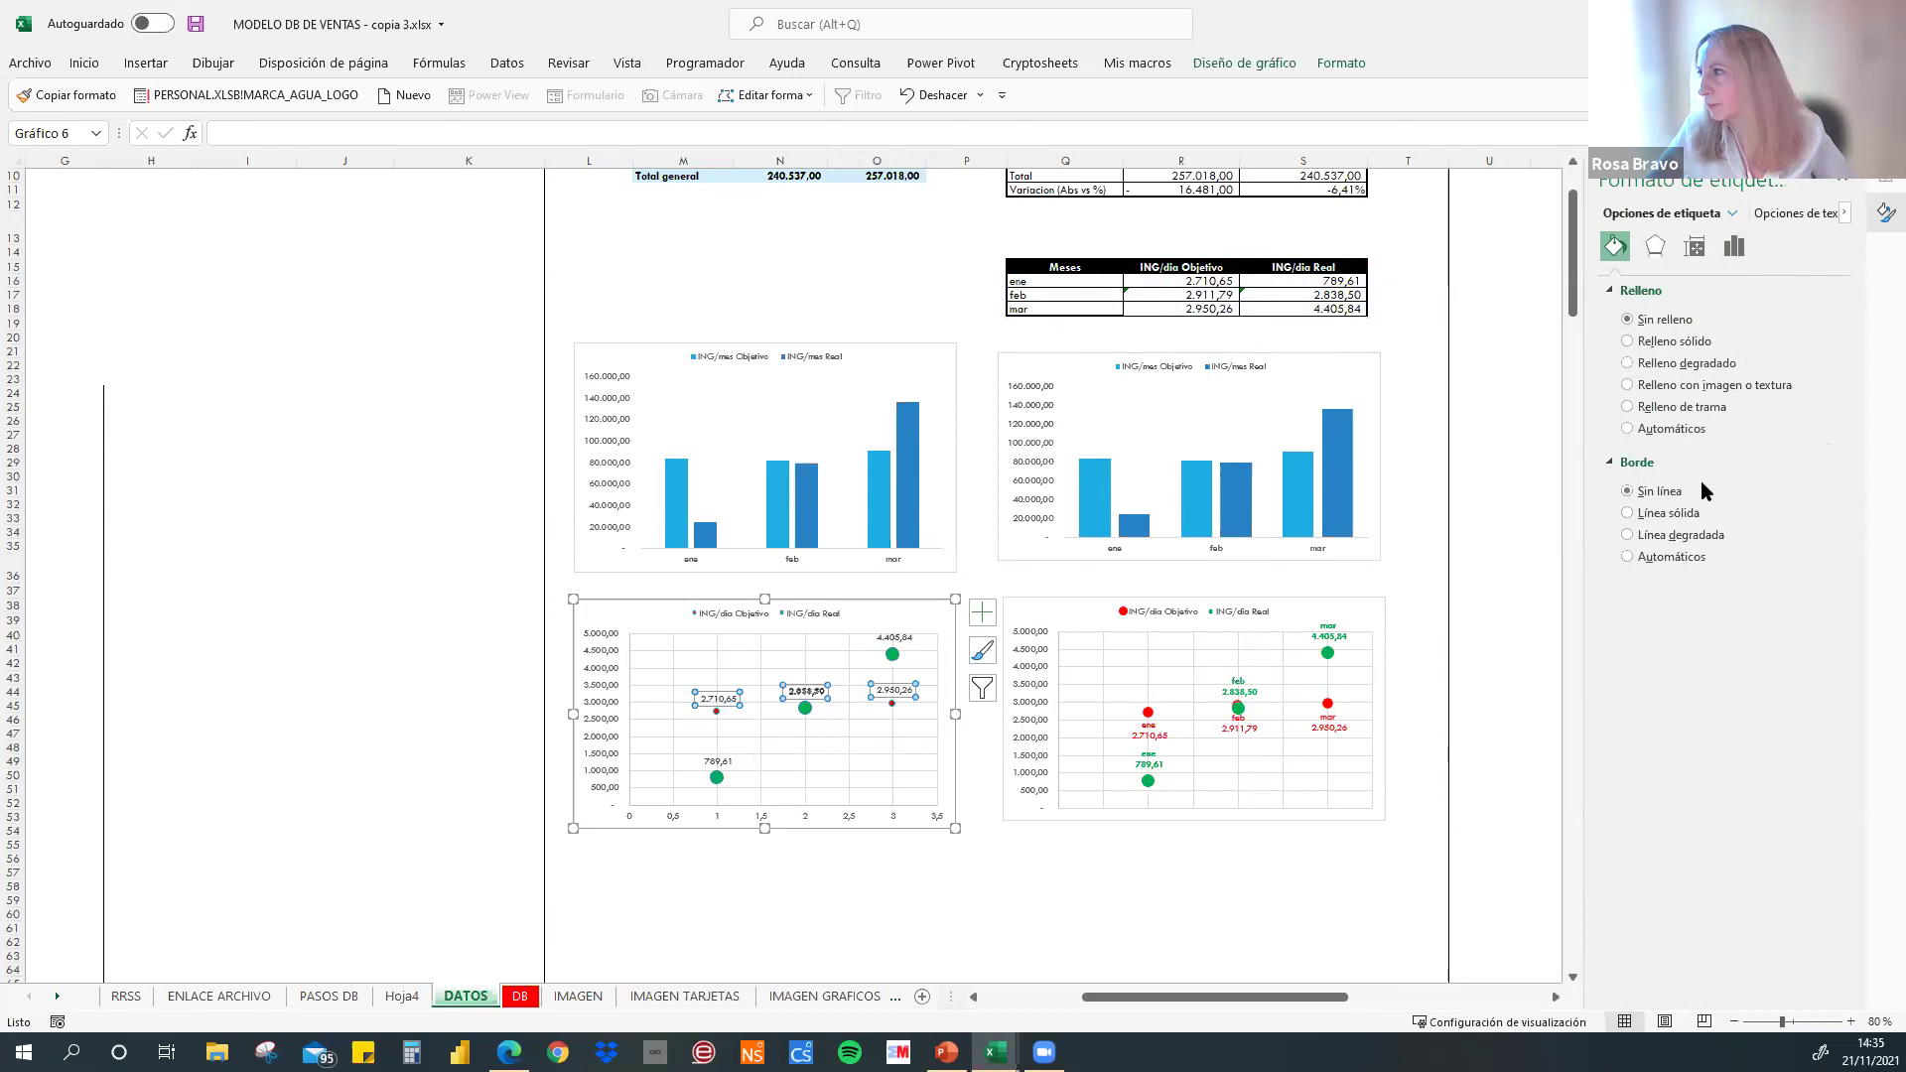
pyautogui.click(1795, 212)
pyautogui.click(982, 613)
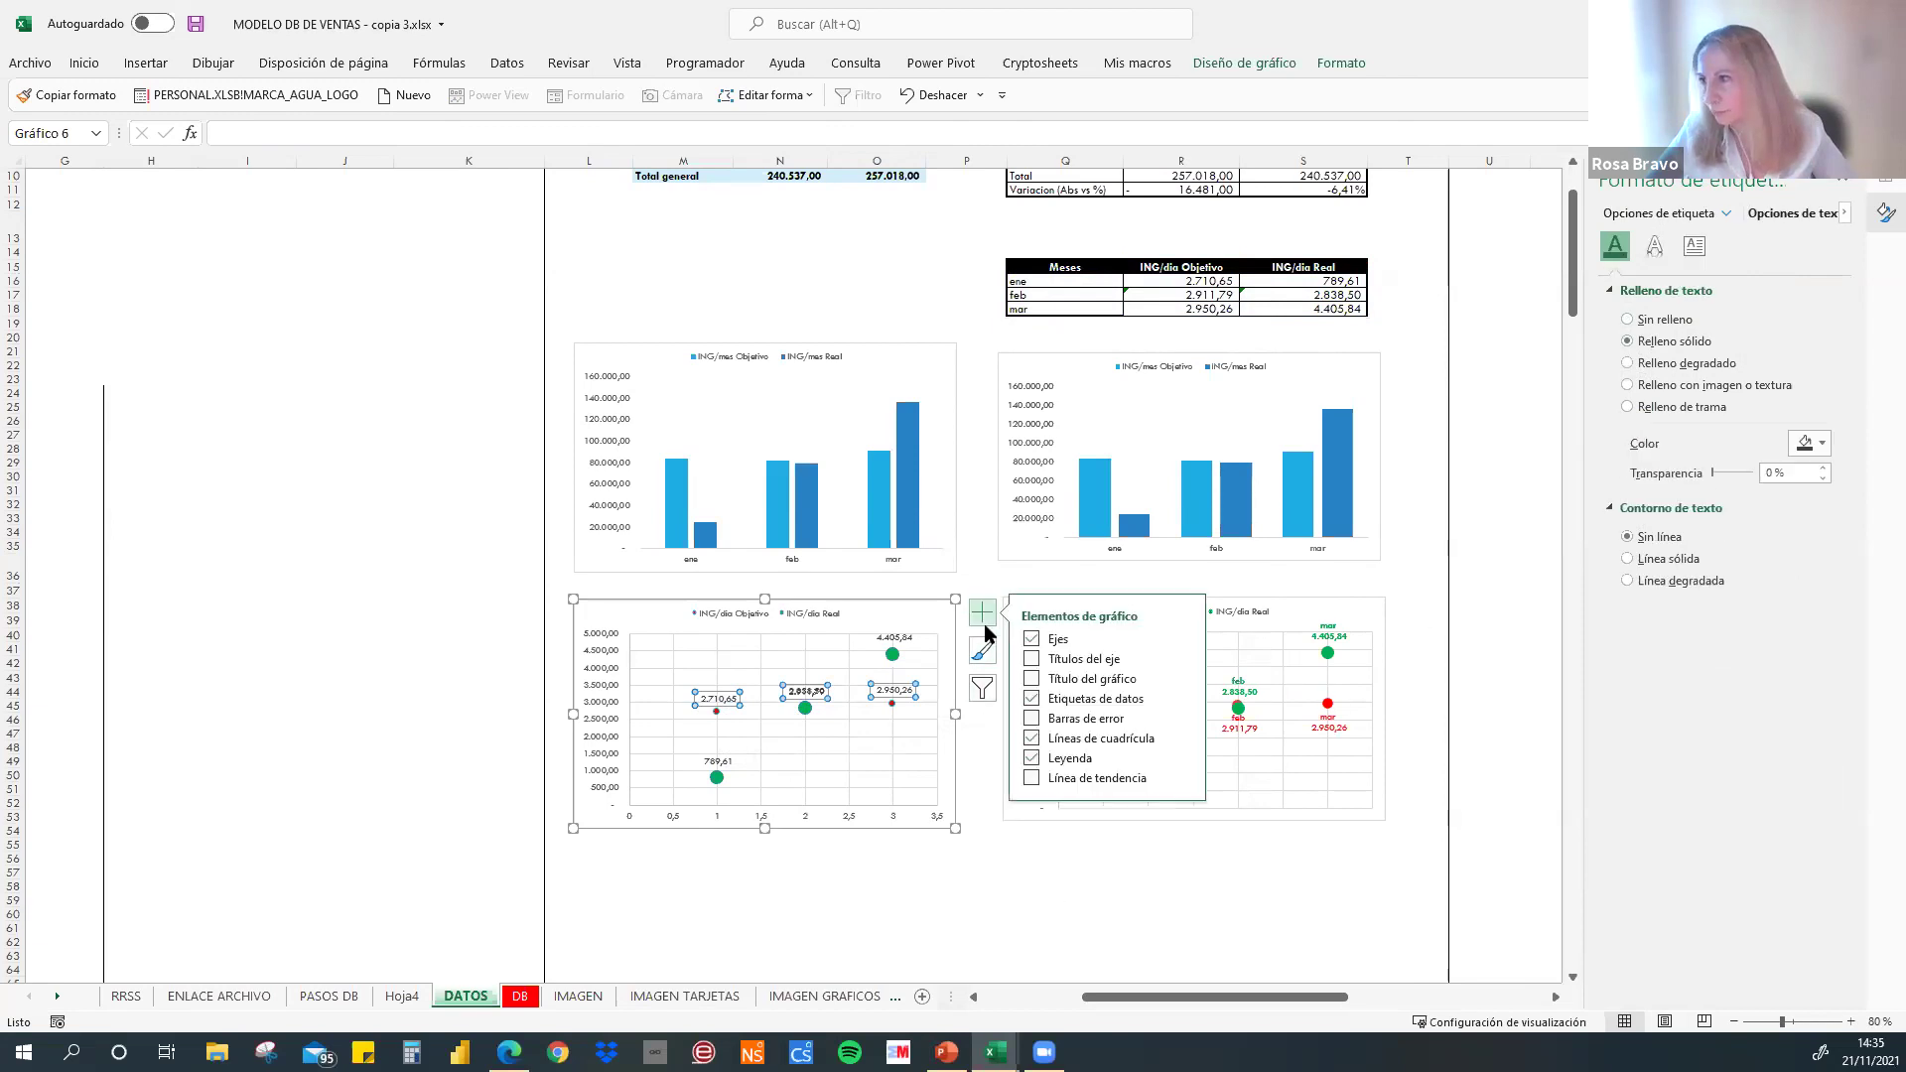
pyautogui.click(1187, 696)
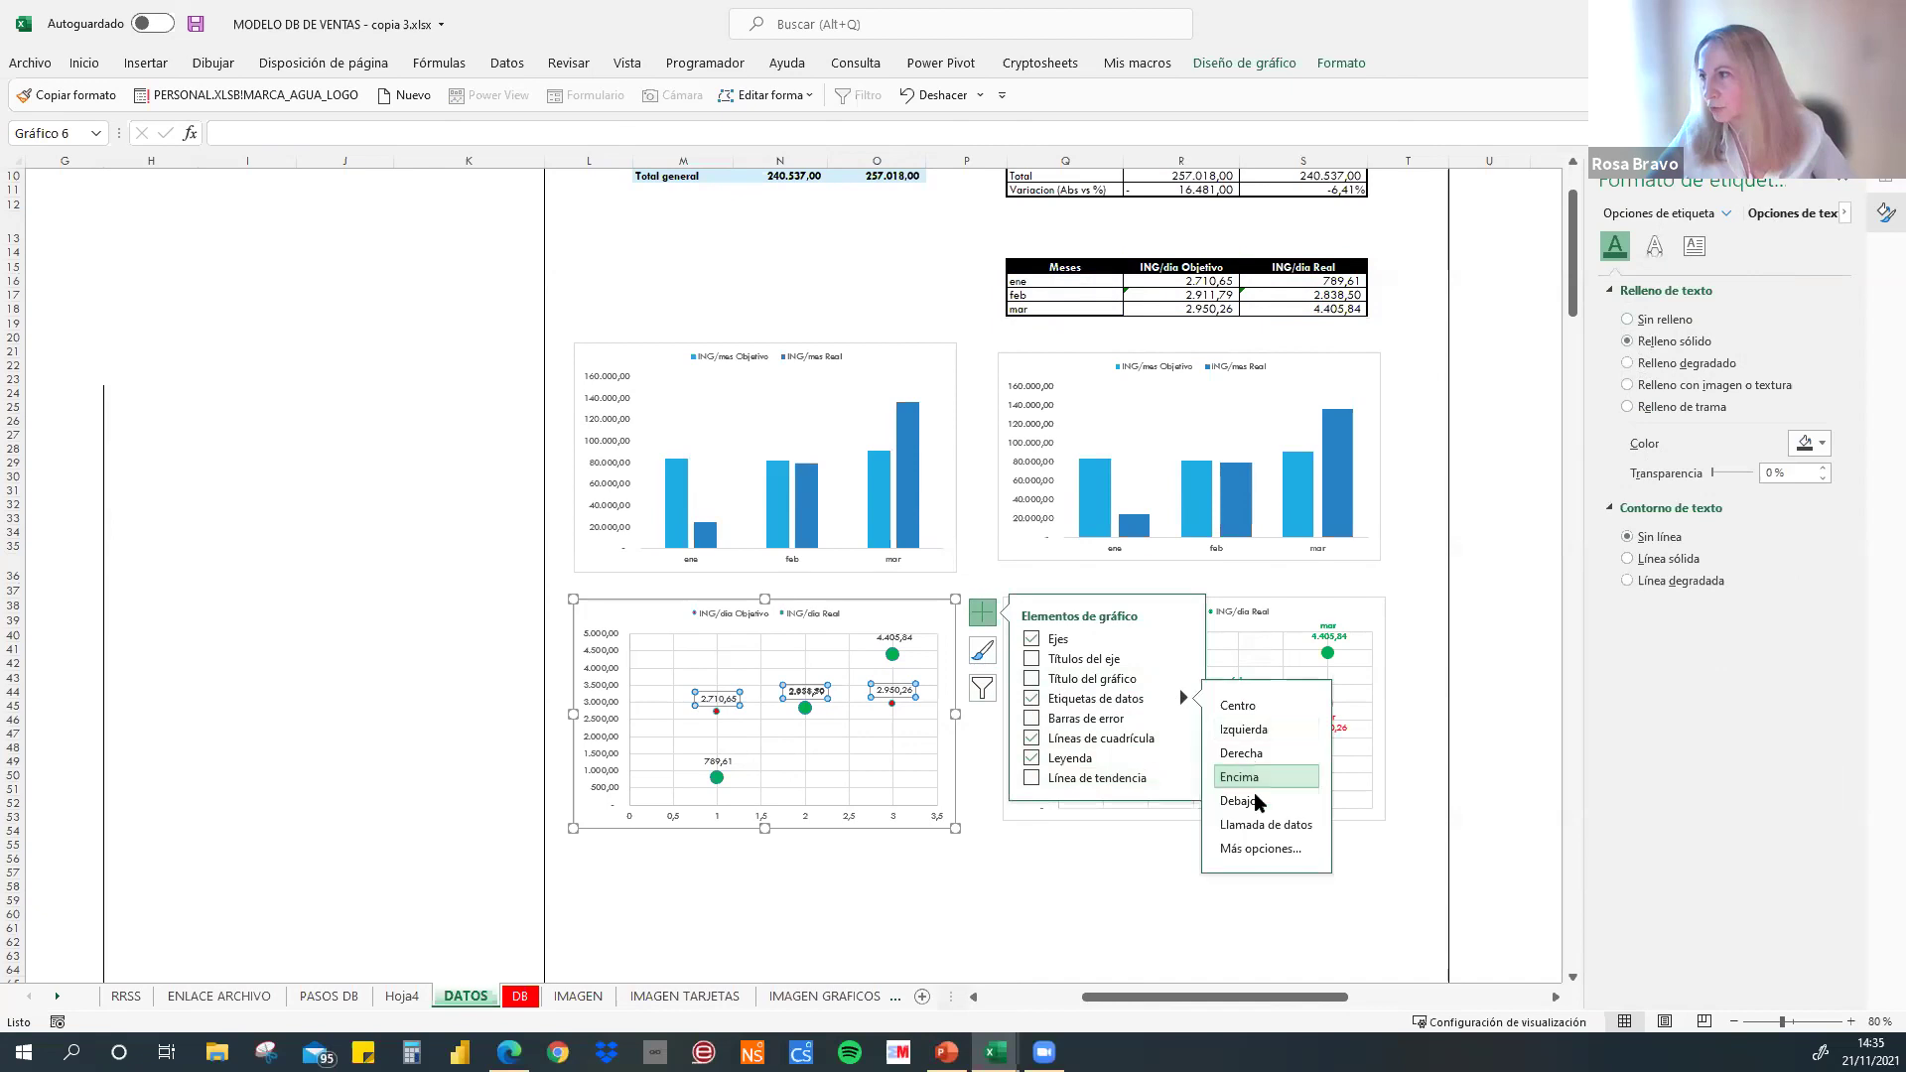
pyautogui.click(1260, 846)
pyautogui.click(1657, 213)
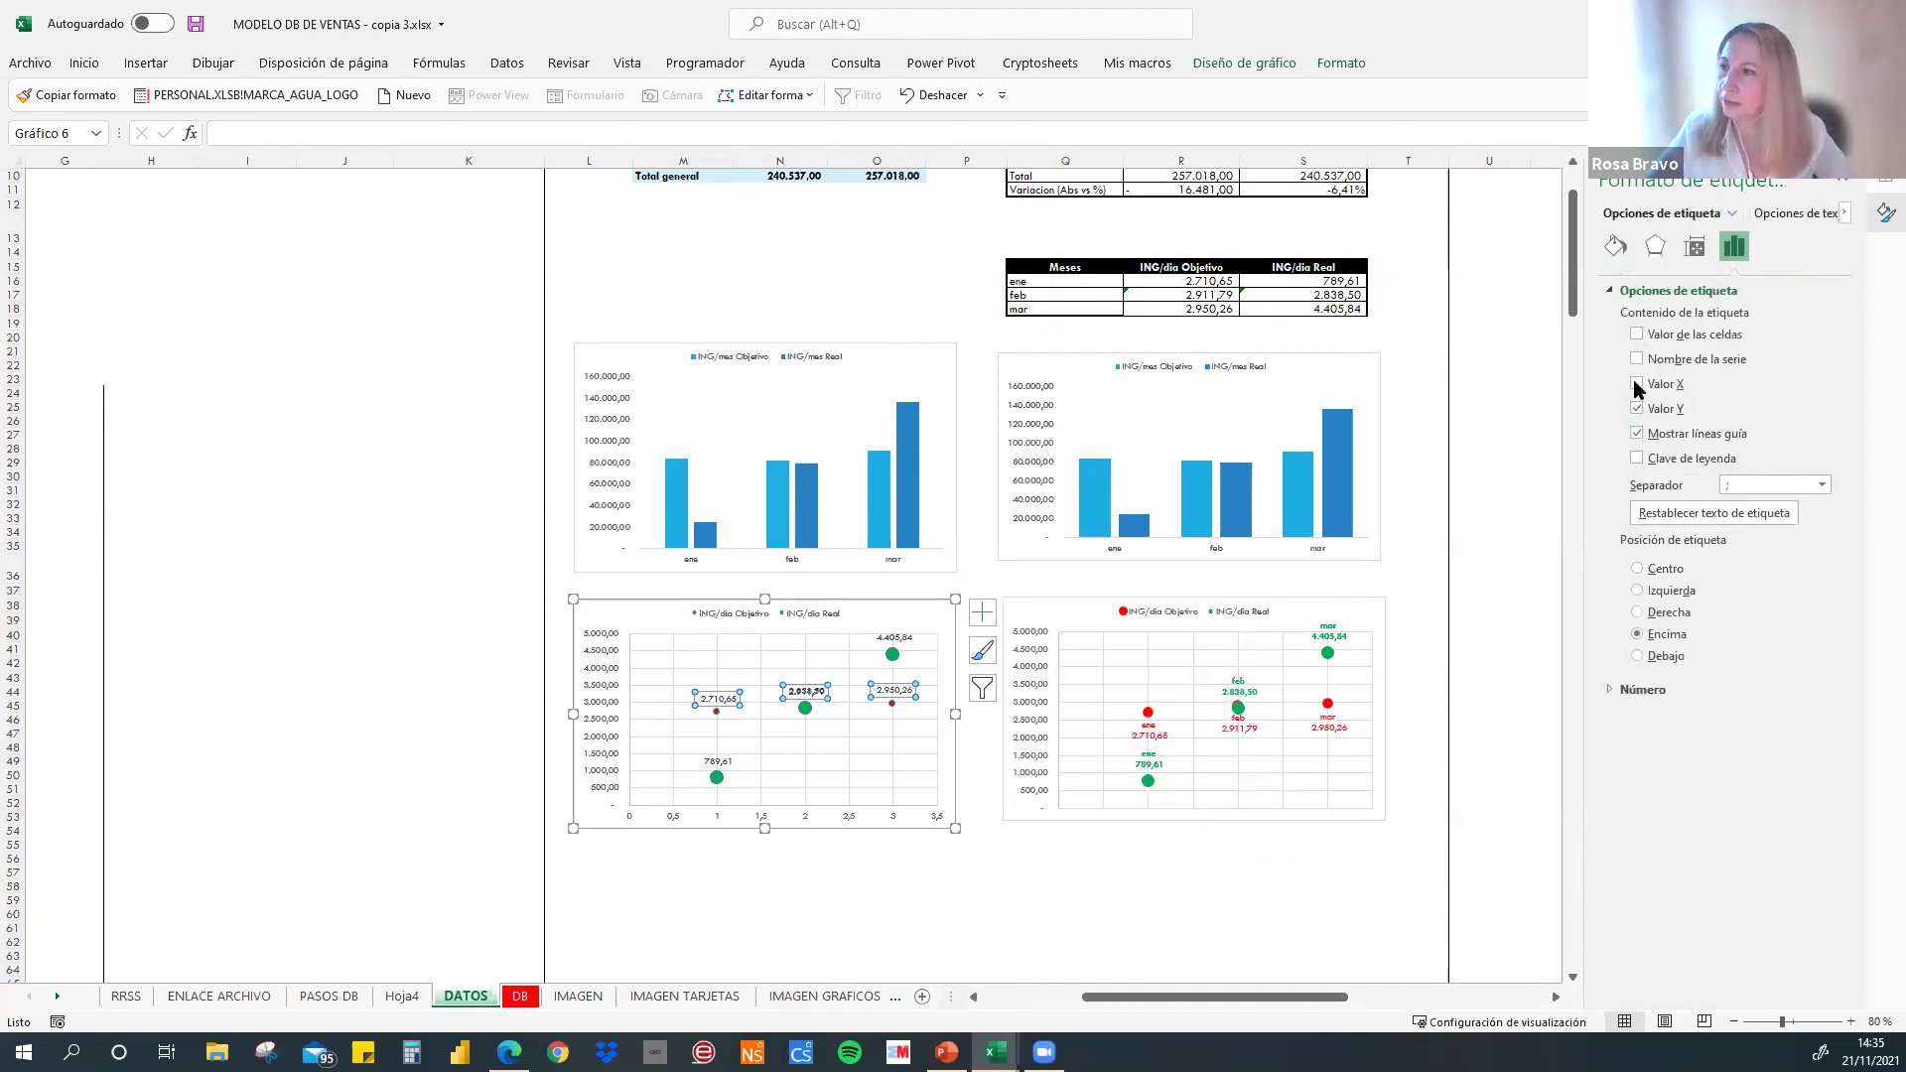
pyautogui.click(1637, 385)
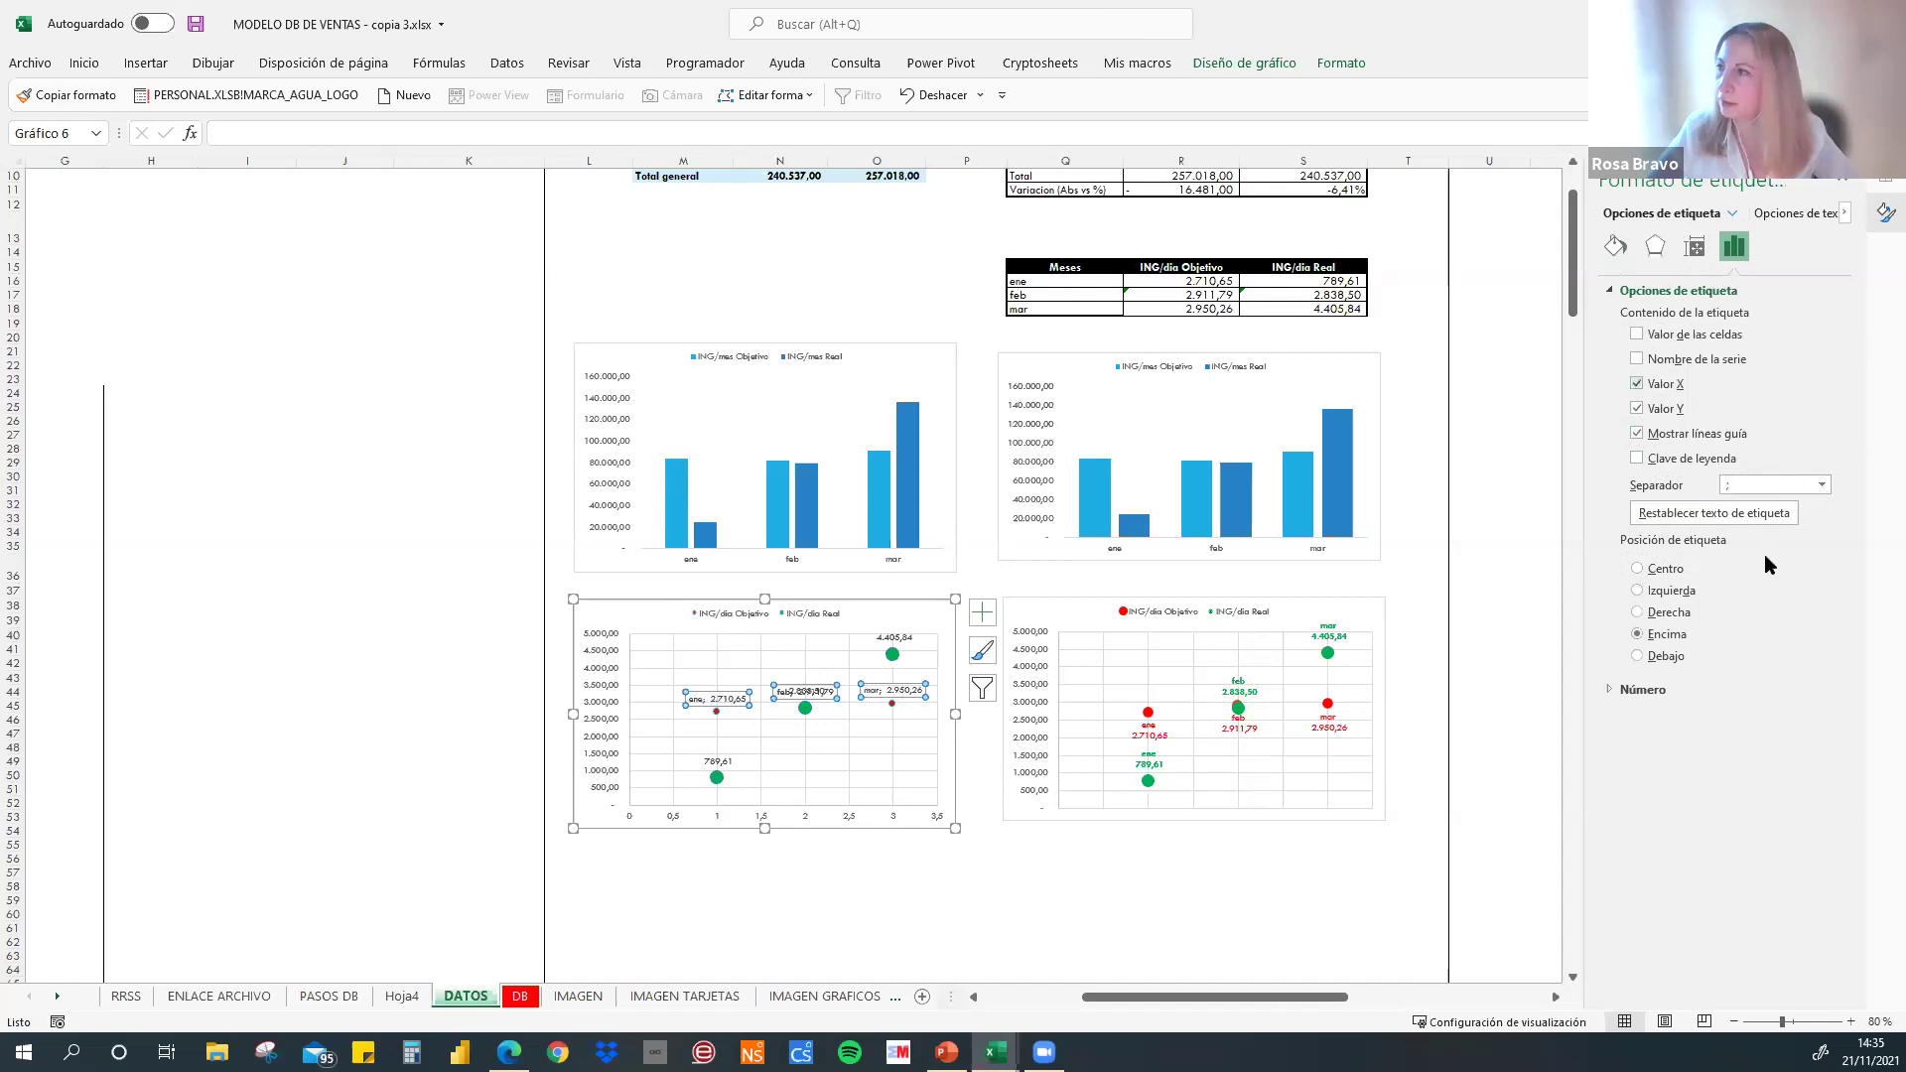
pyautogui.click(1822, 485)
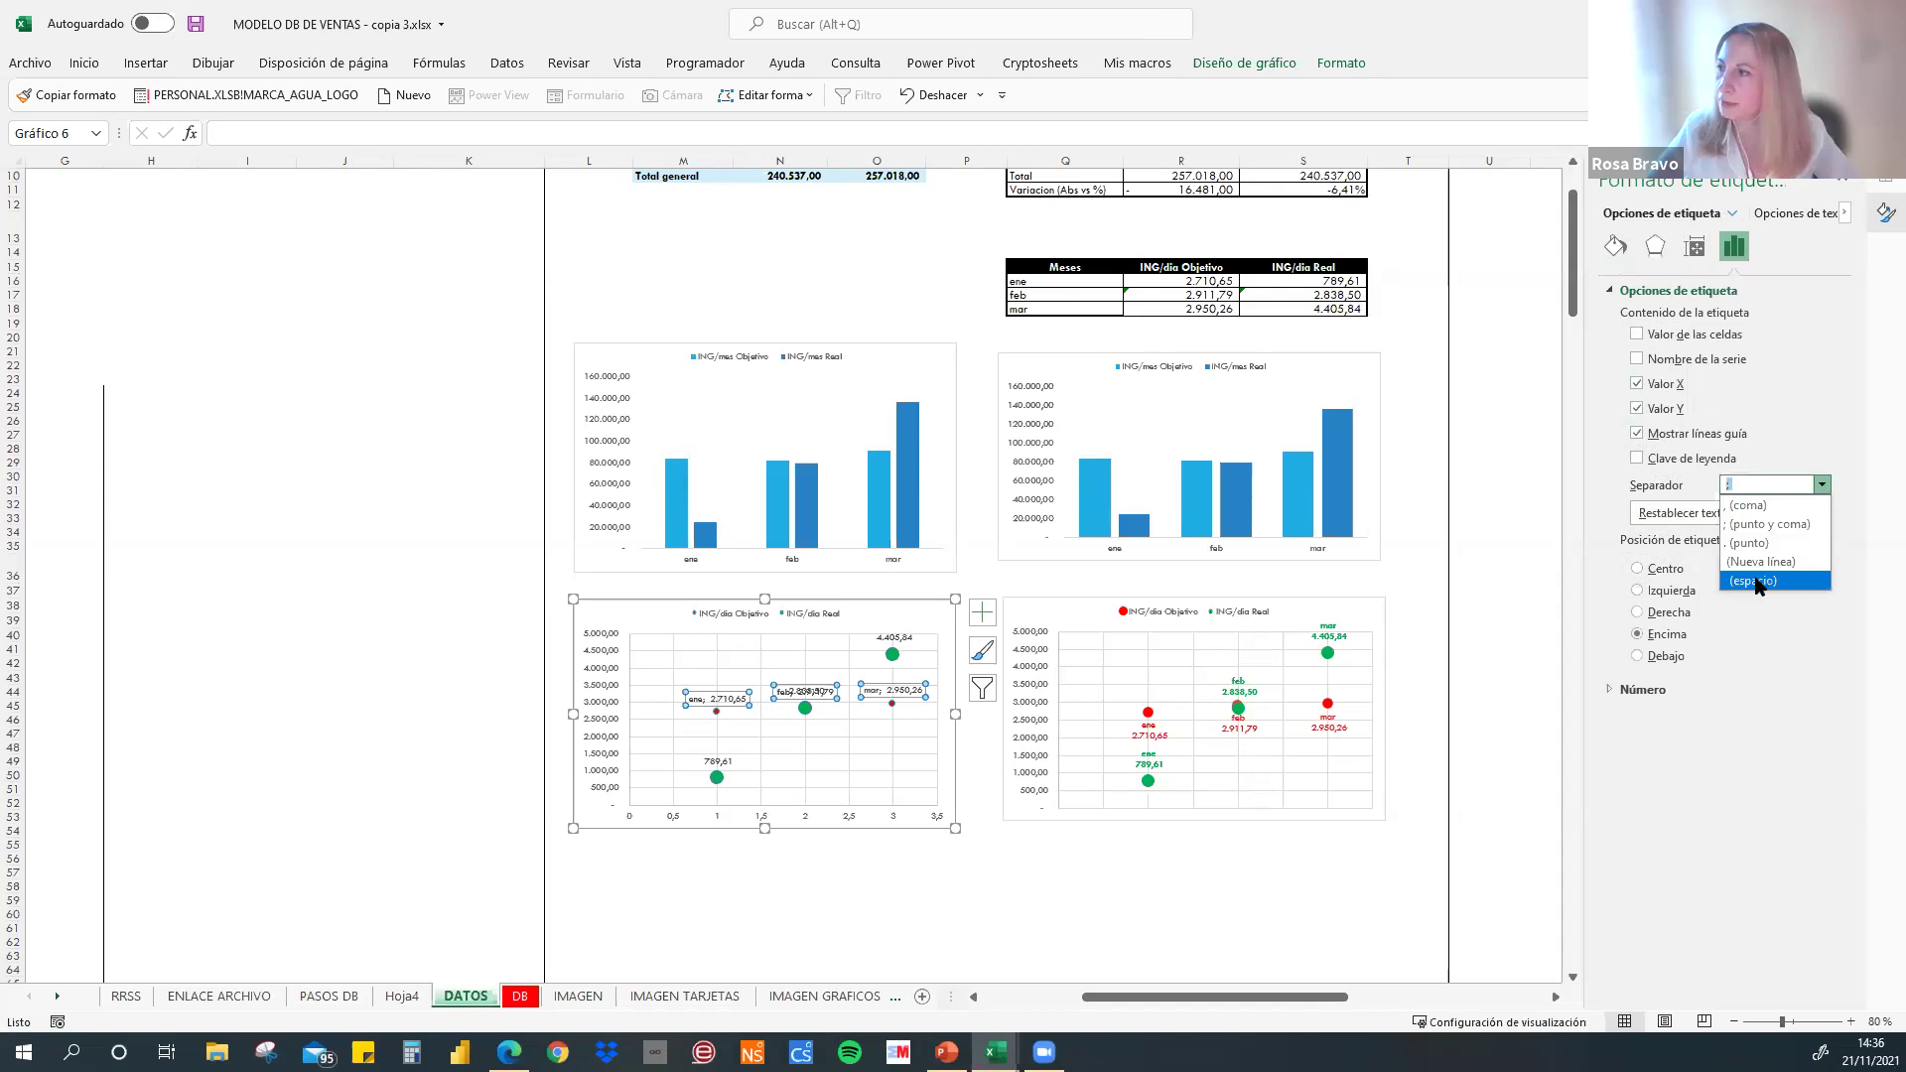
pyautogui.click(1748, 562)
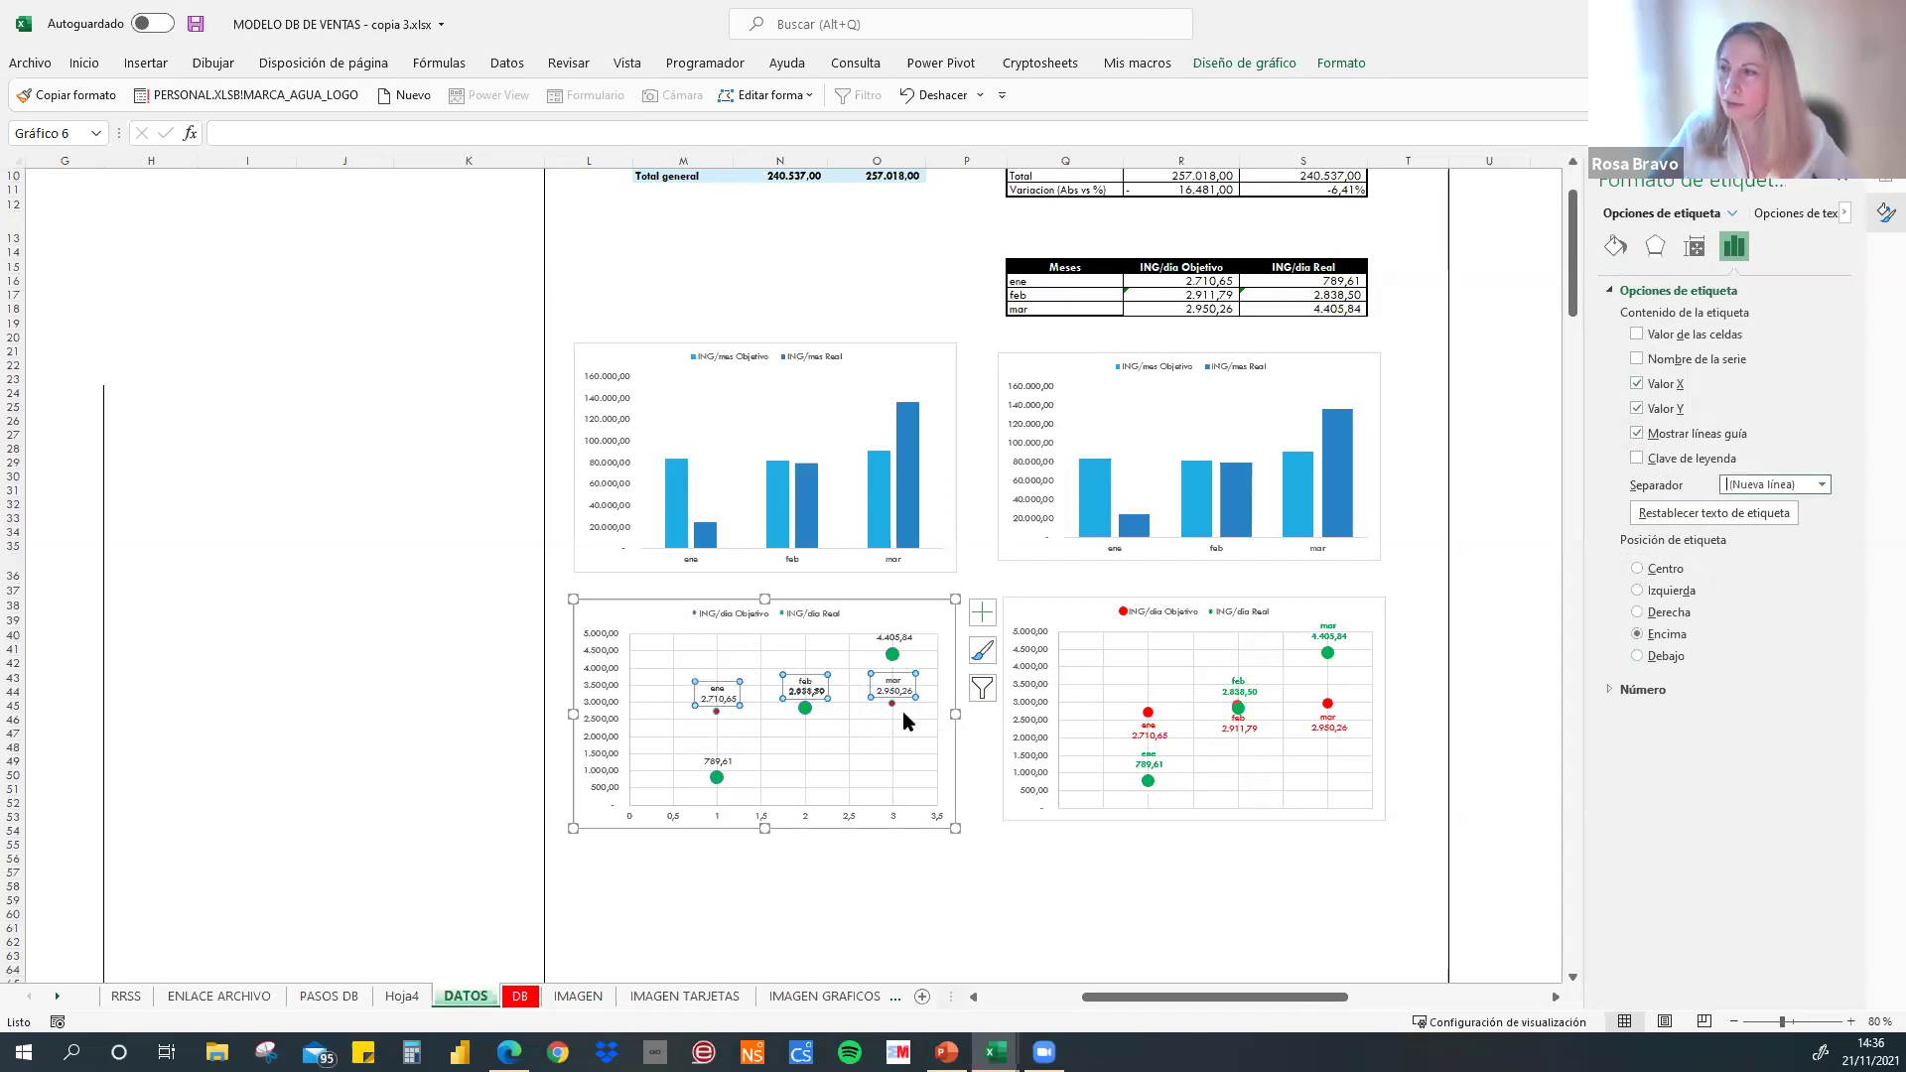
# - Place the ING/día Objetivo data labels below their markers and color their text red
pyautogui.click(1636, 654)
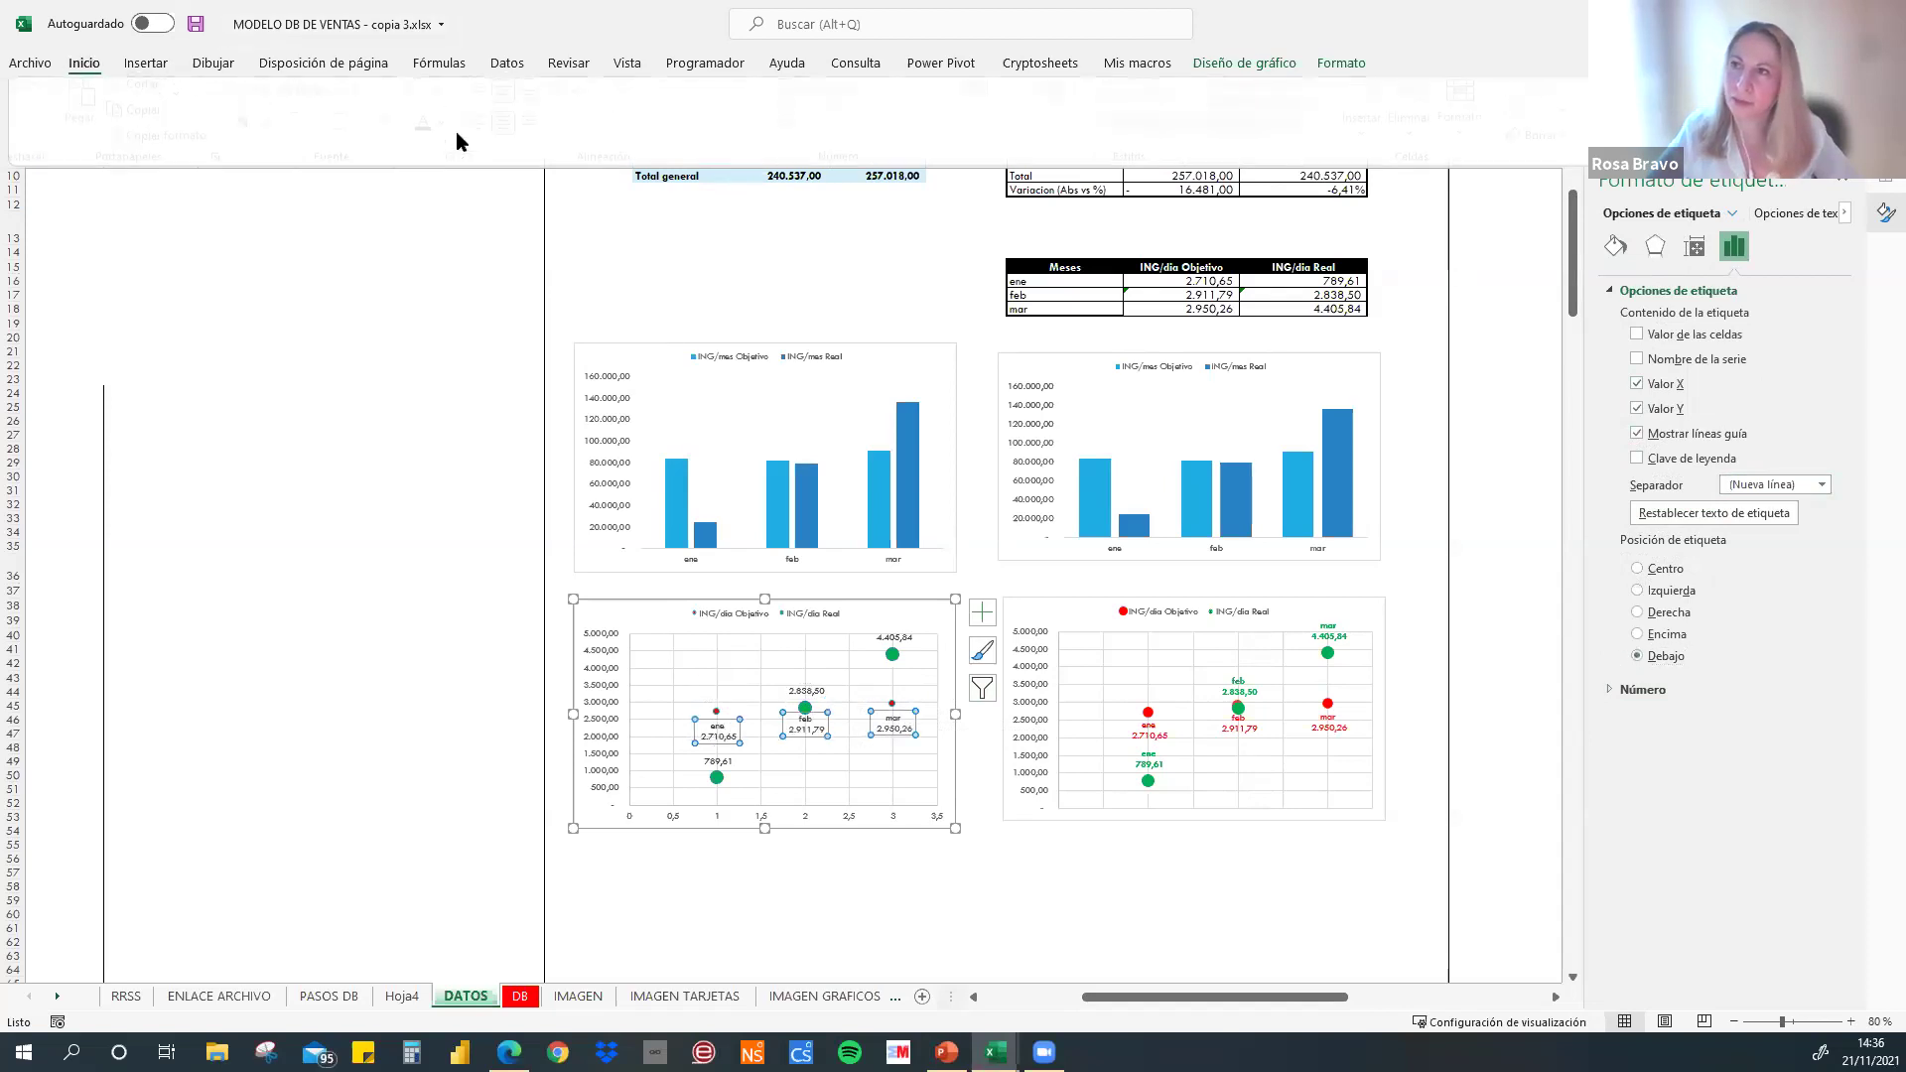
pyautogui.click(454, 133)
pyautogui.click(452, 349)
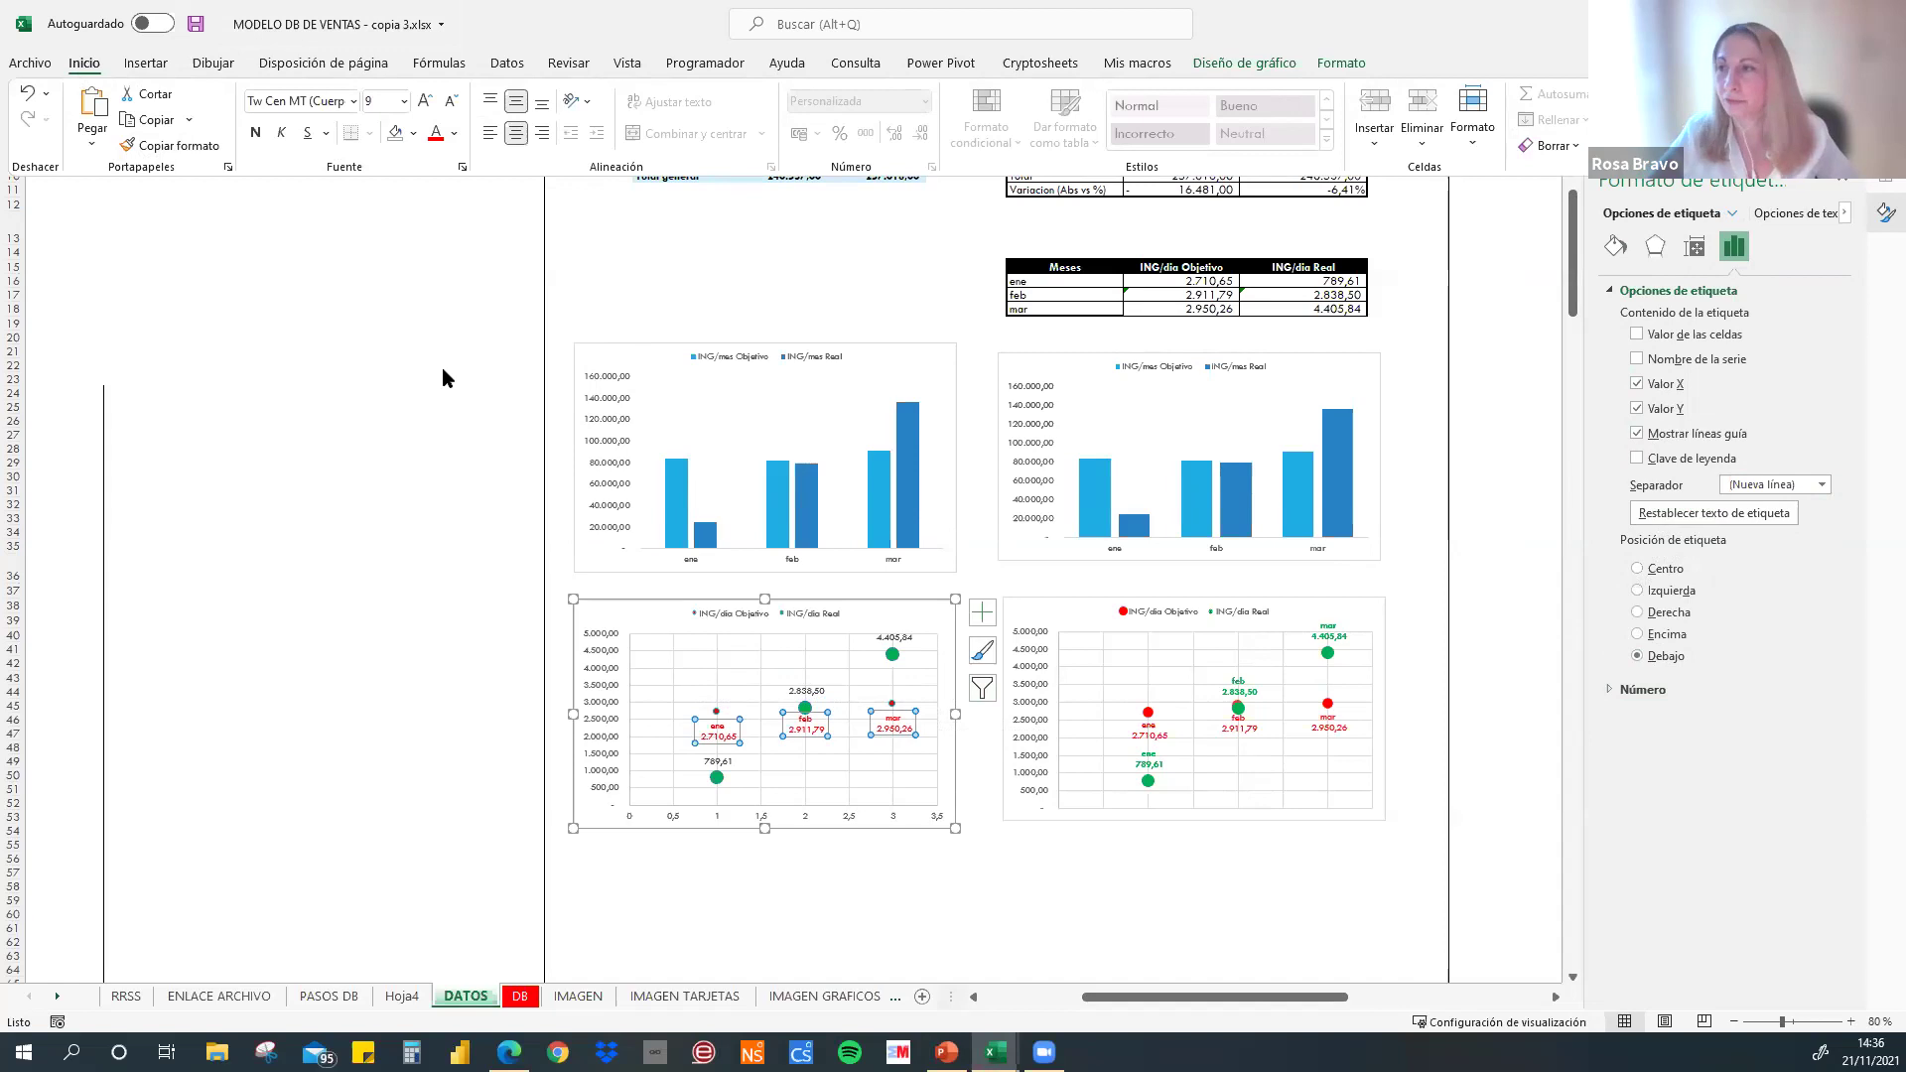
# - Show the X value along with the Y value in the ING/día Real labels, separated by a new line (Nueva línea)
pyautogui.click(810, 695)
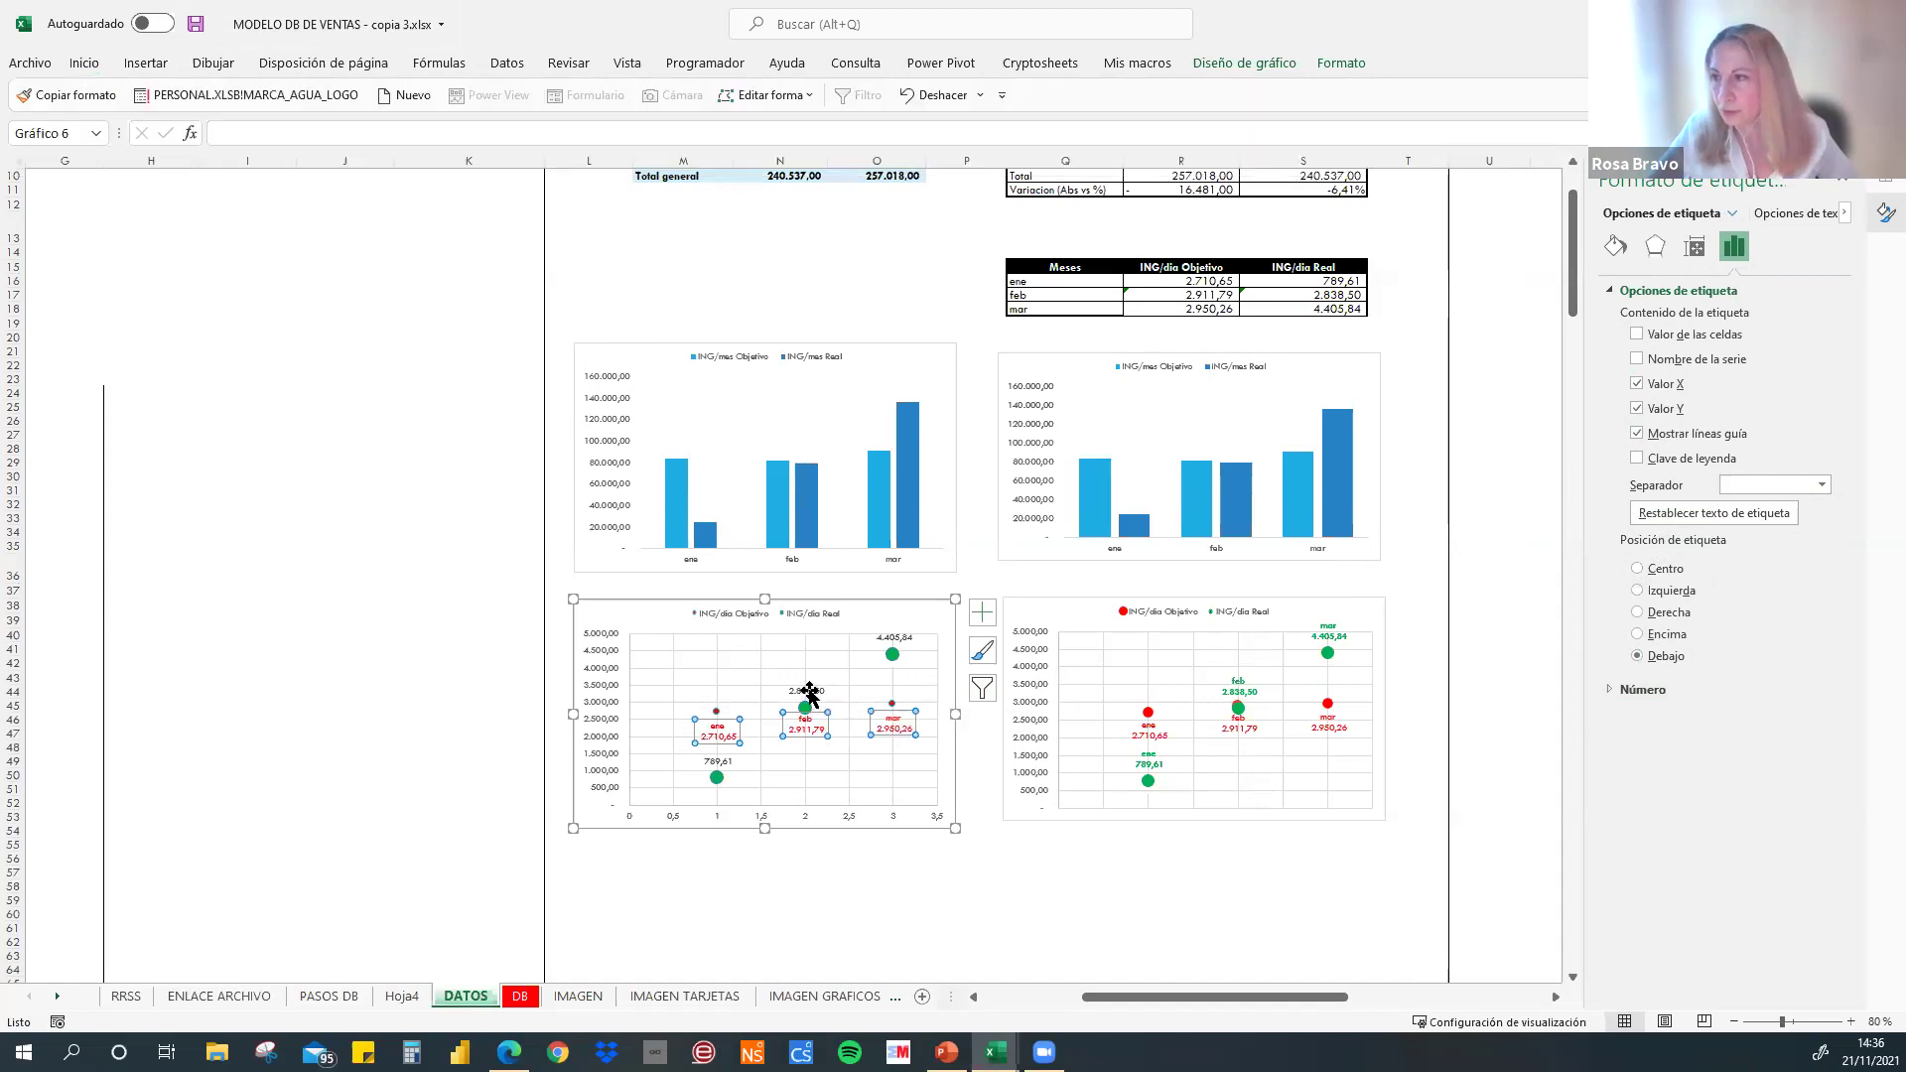
pyautogui.click(982, 613)
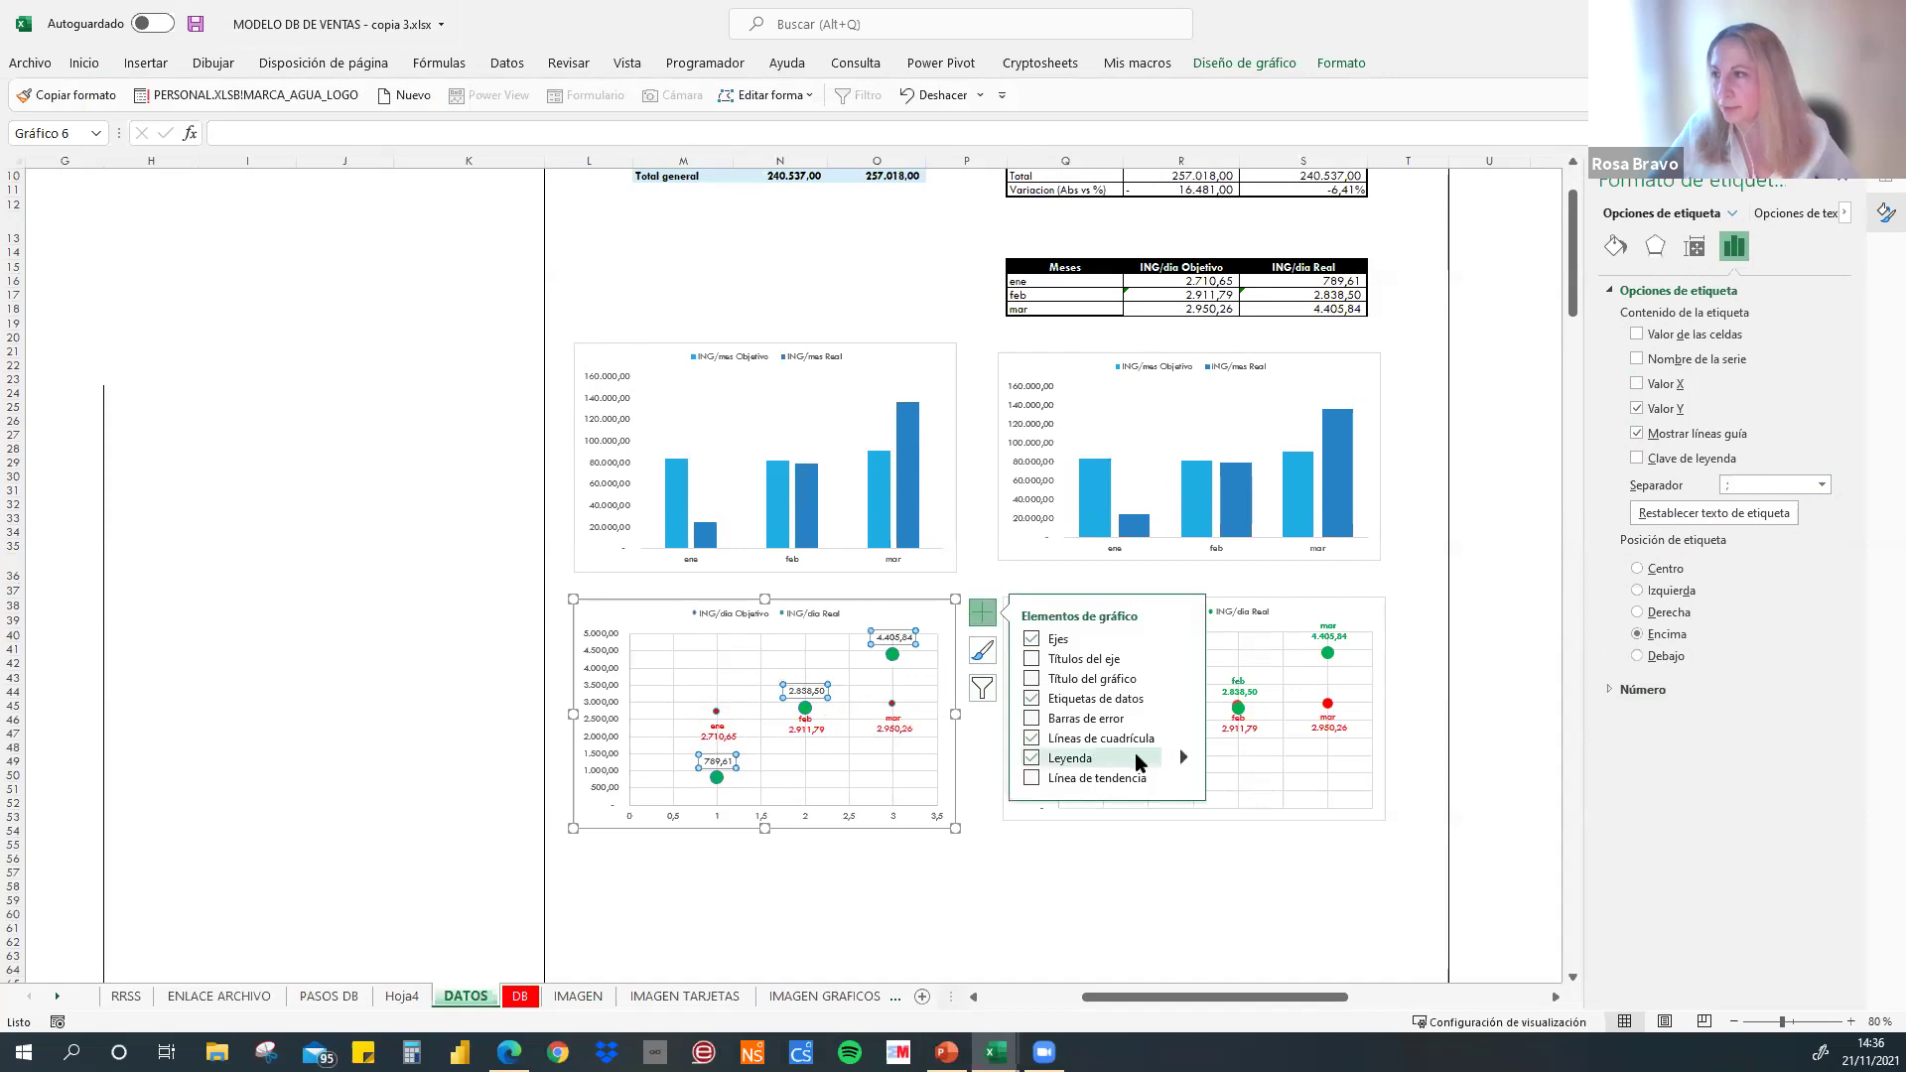
pyautogui.click(1184, 698)
pyautogui.click(1260, 848)
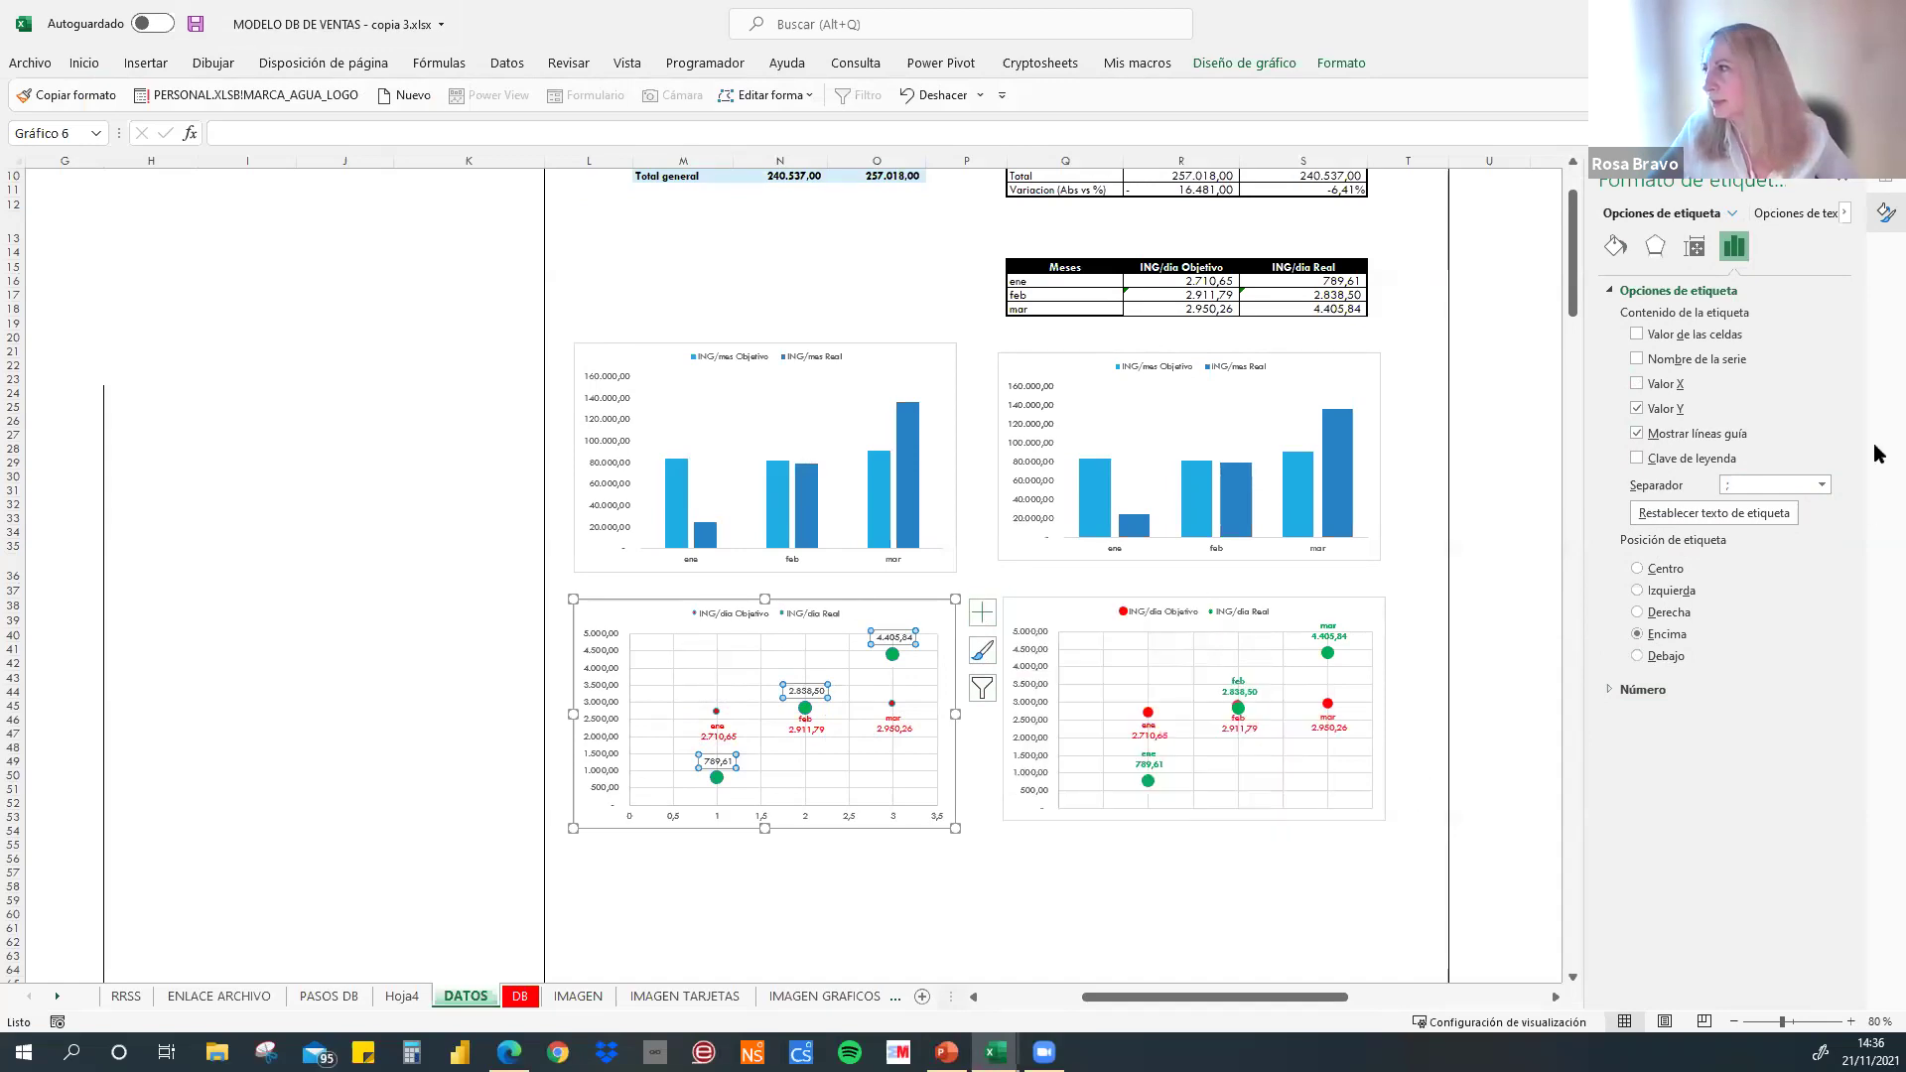
pyautogui.click(1637, 384)
pyautogui.click(1824, 487)
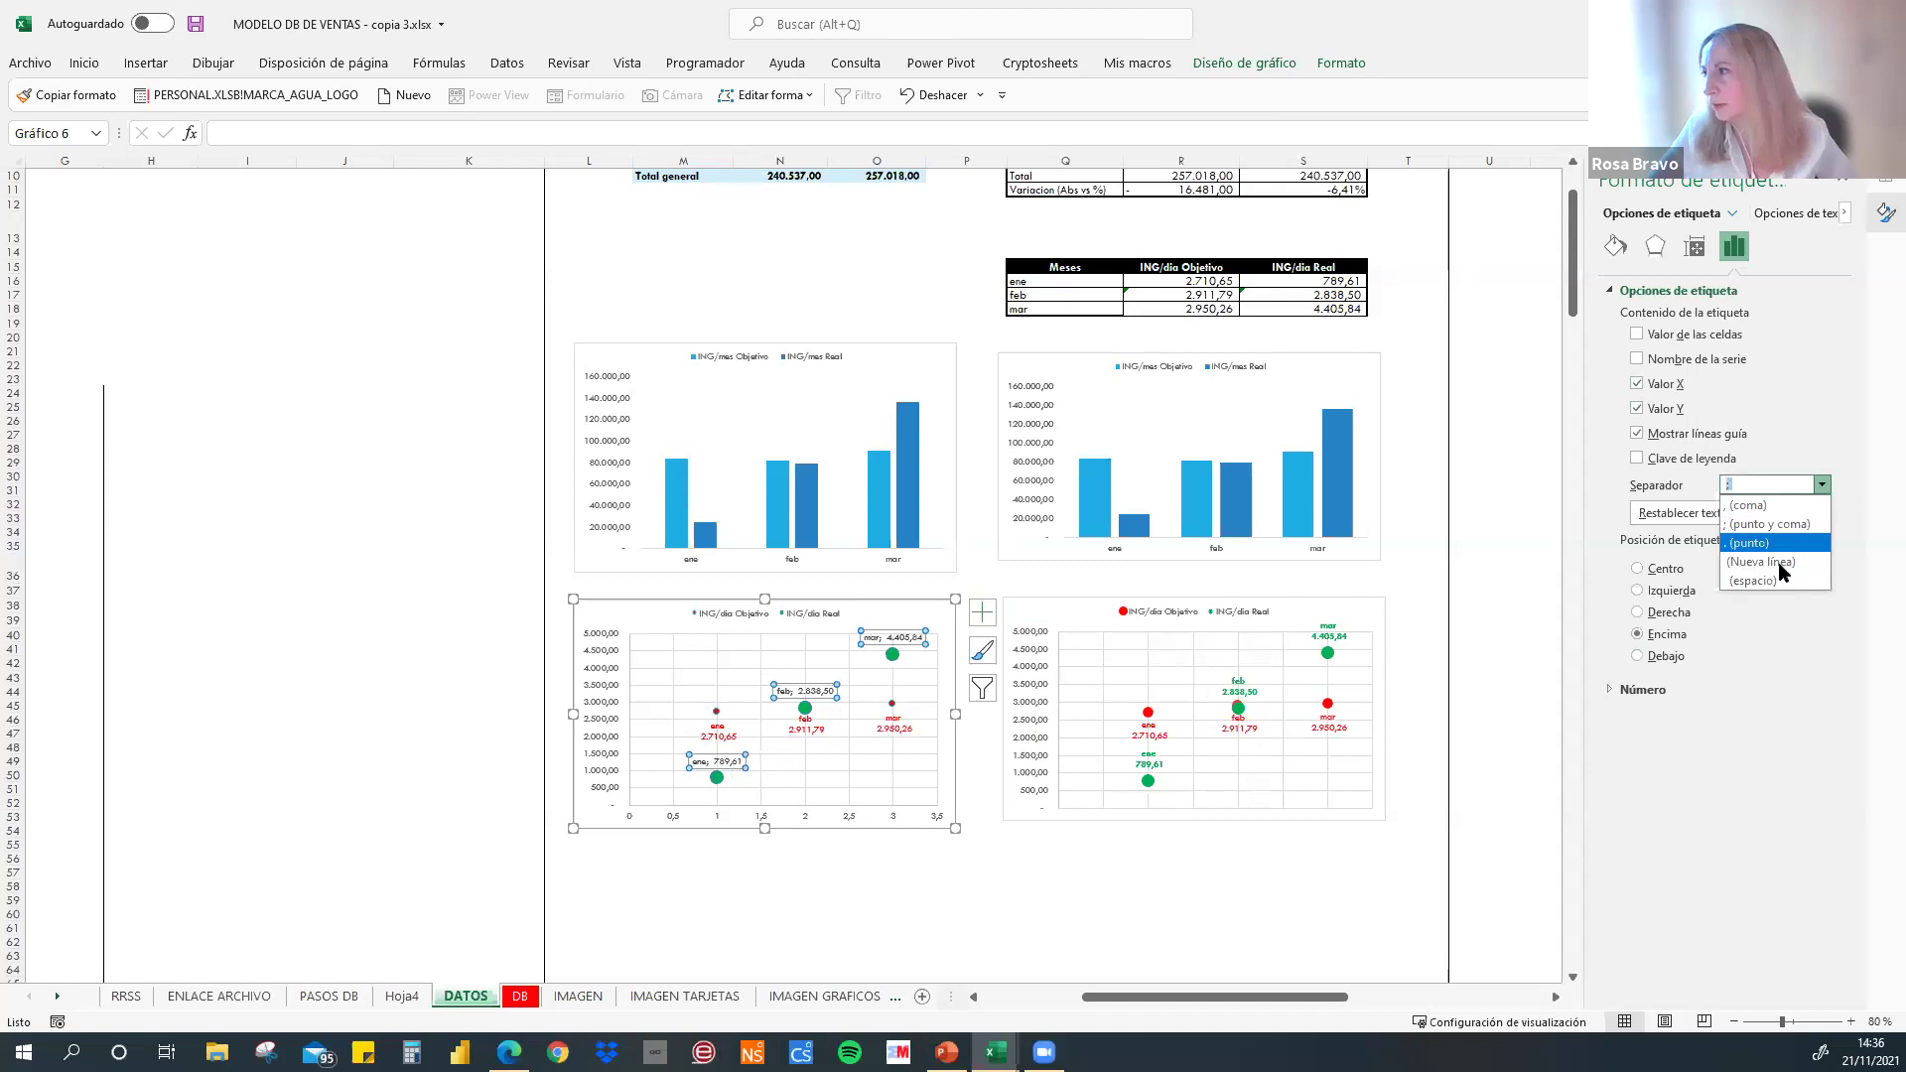
pyautogui.click(1777, 562)
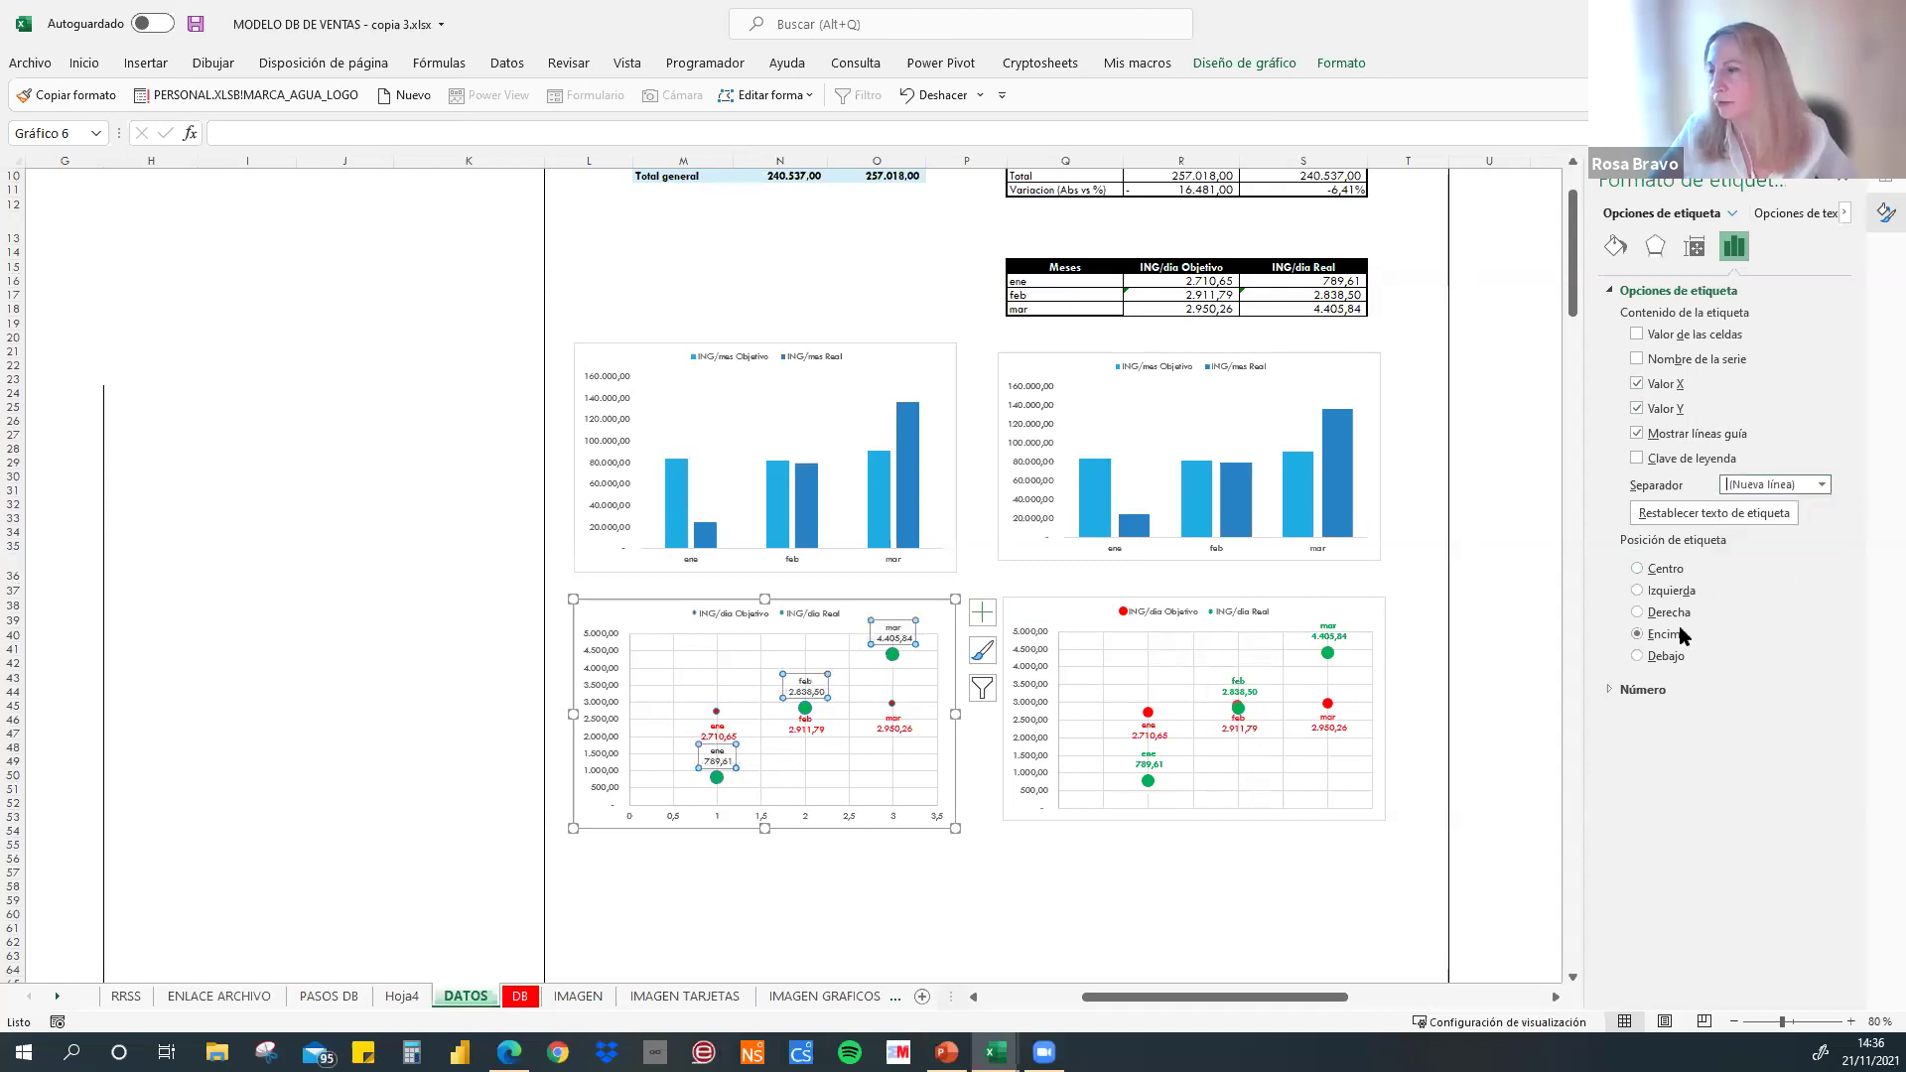
# - Color the text of the ING/día Real data labels green
pyautogui.click(83, 62)
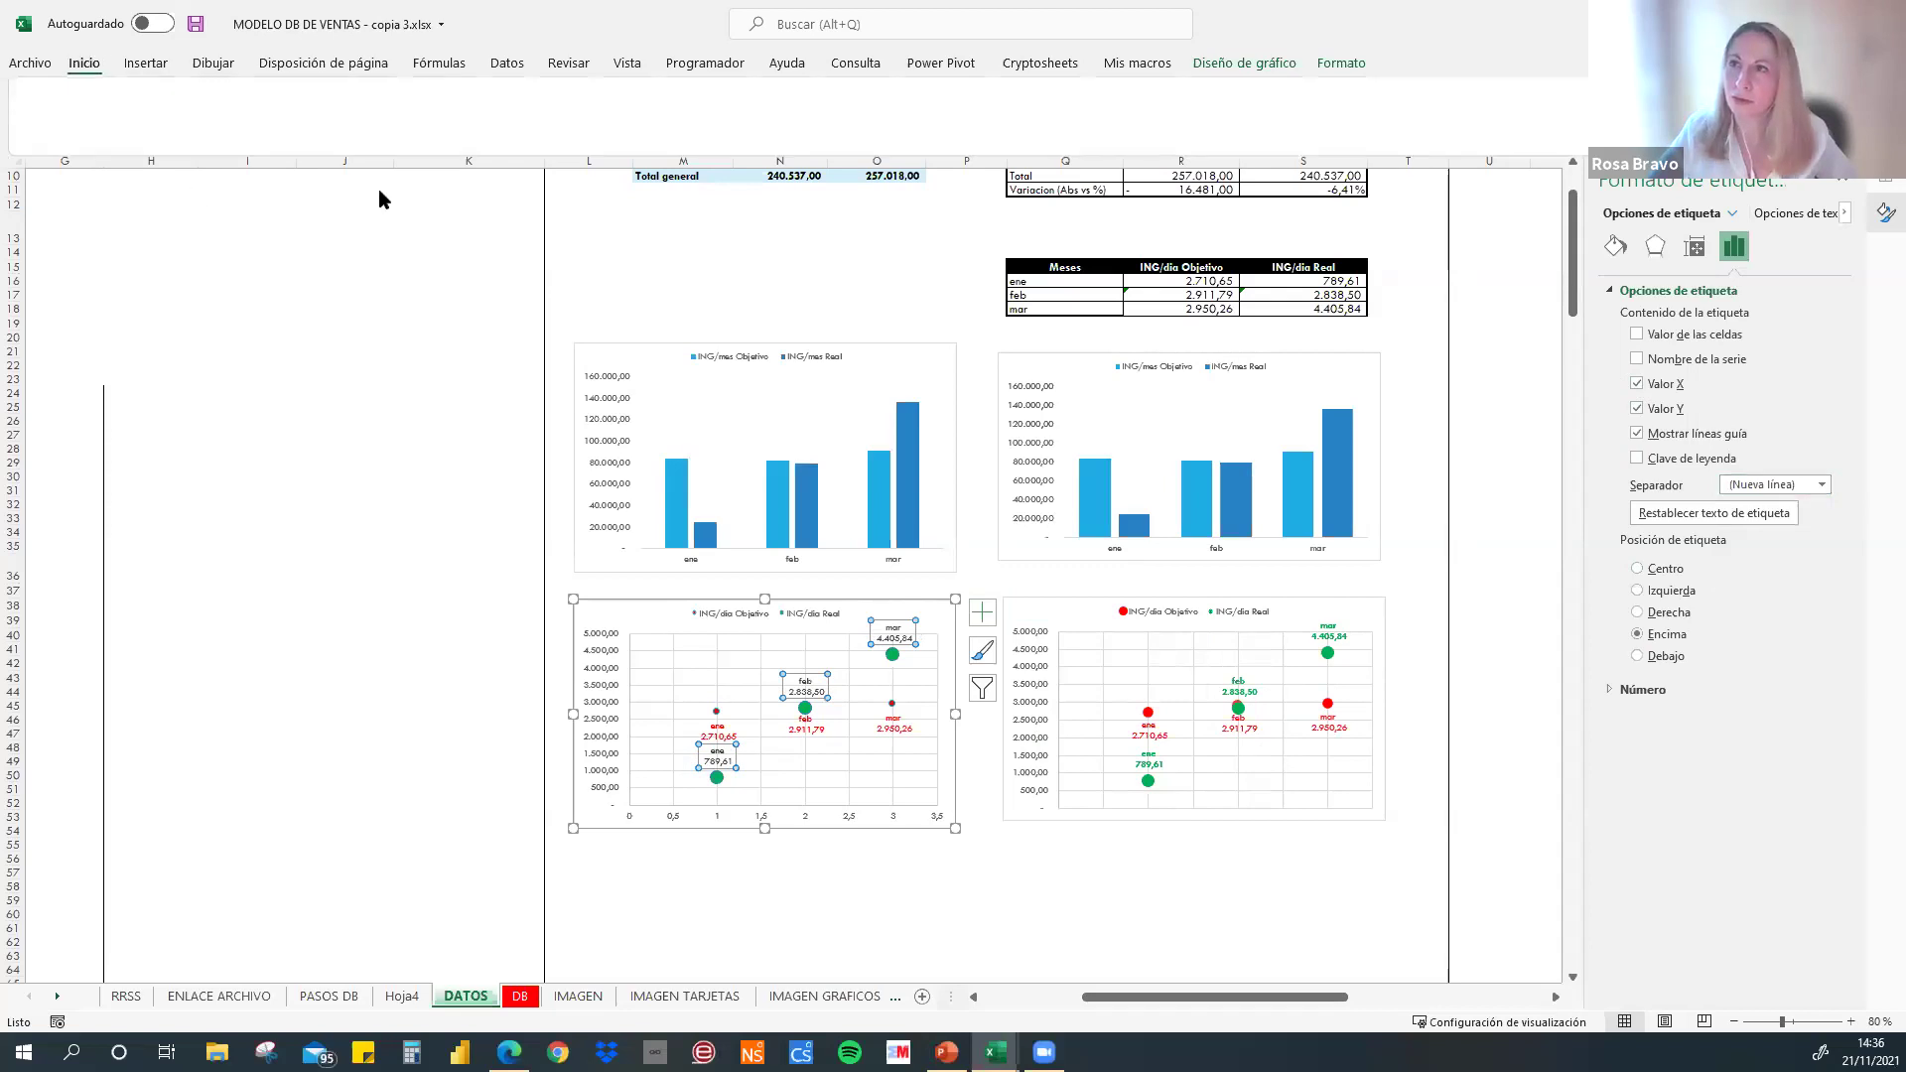
pyautogui.click(454, 133)
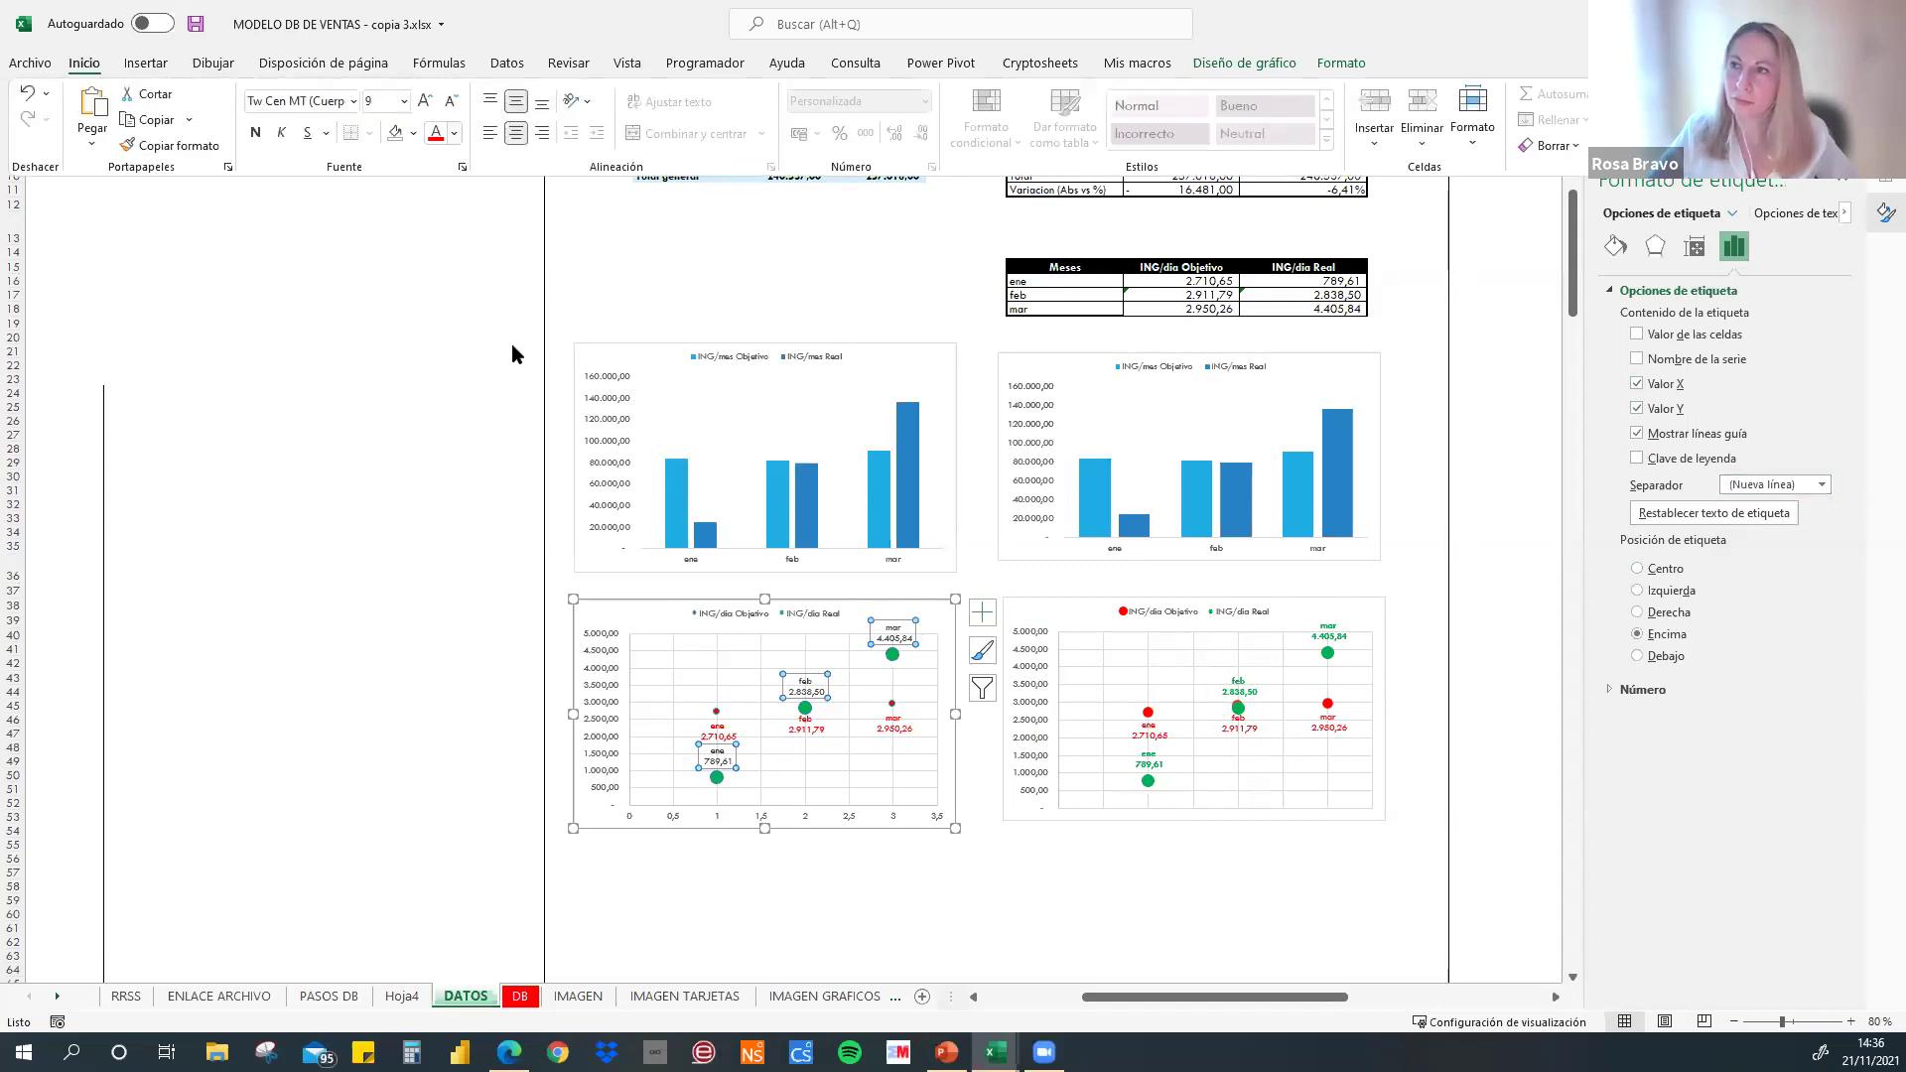
pyautogui.click(511, 345)
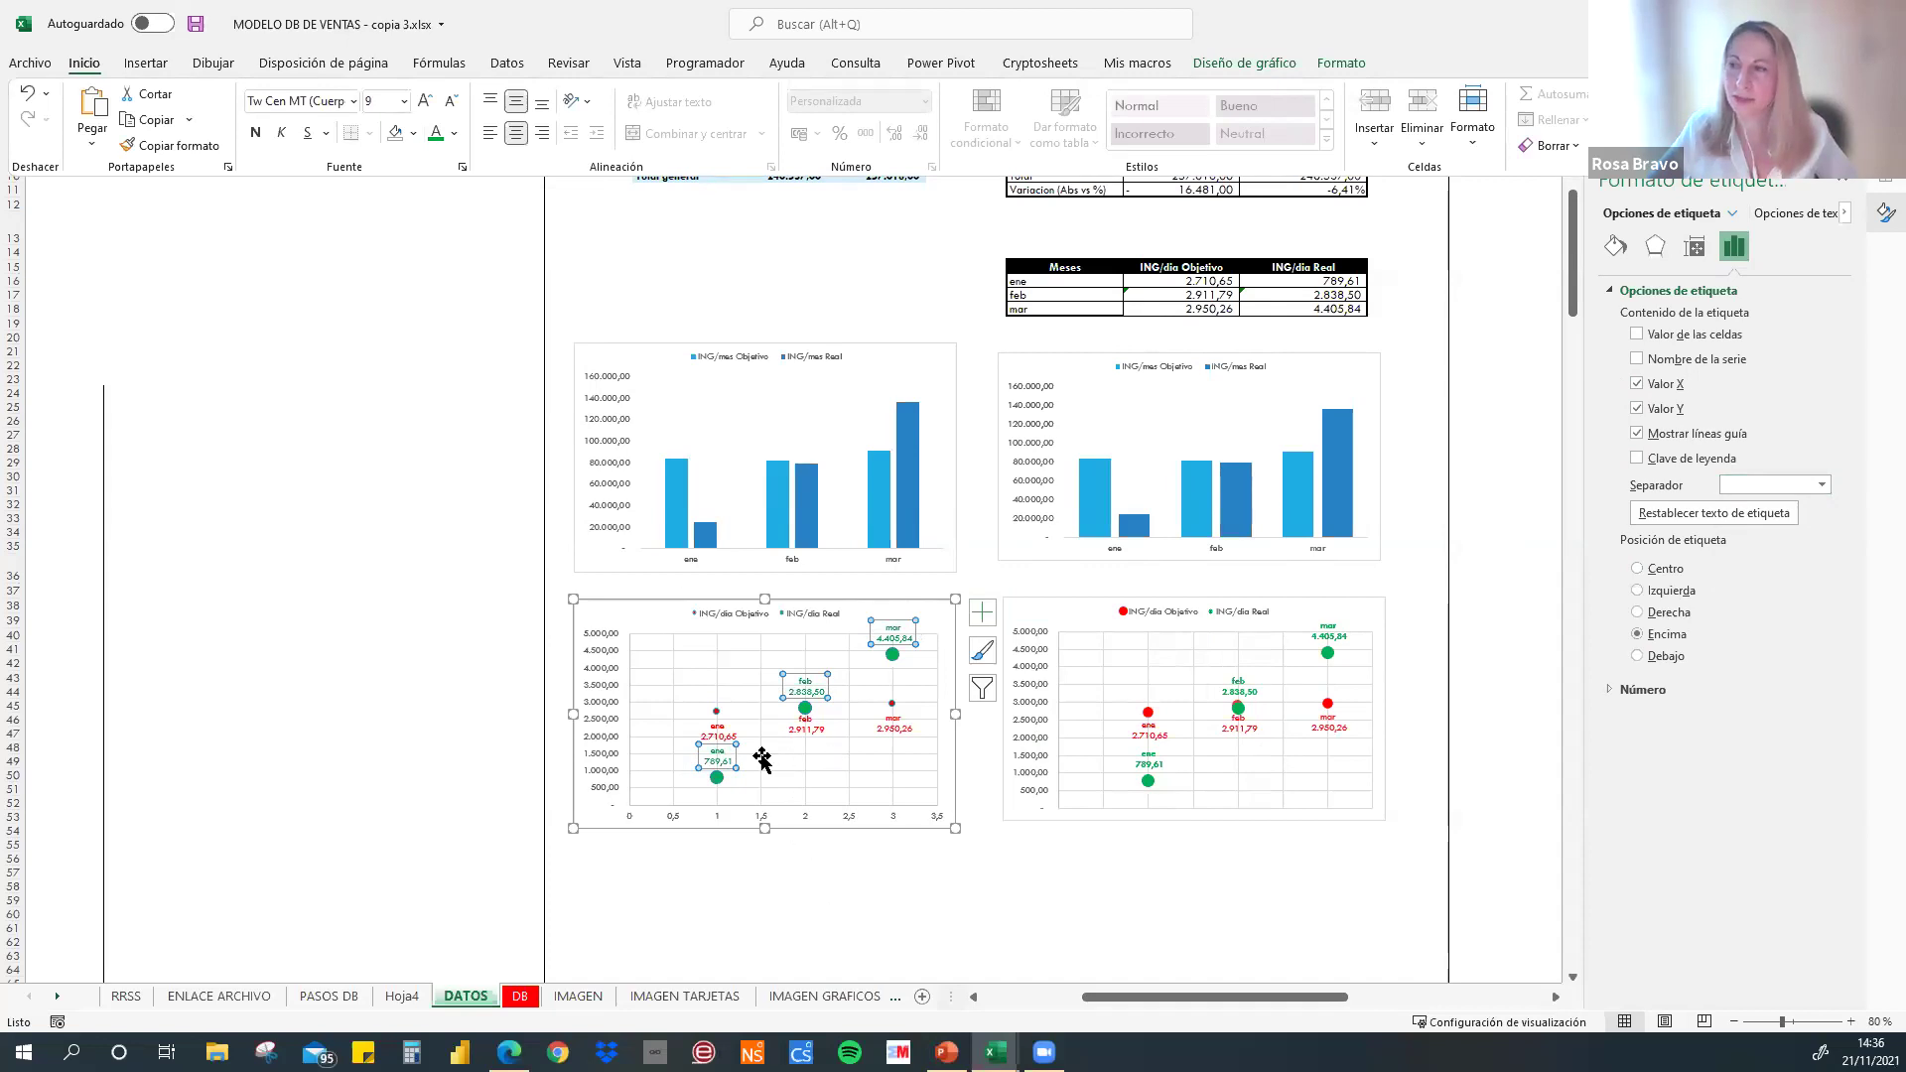
# - Delete the horizontal axis of the scatter chart in columns L to O
pyautogui.click(780, 886)
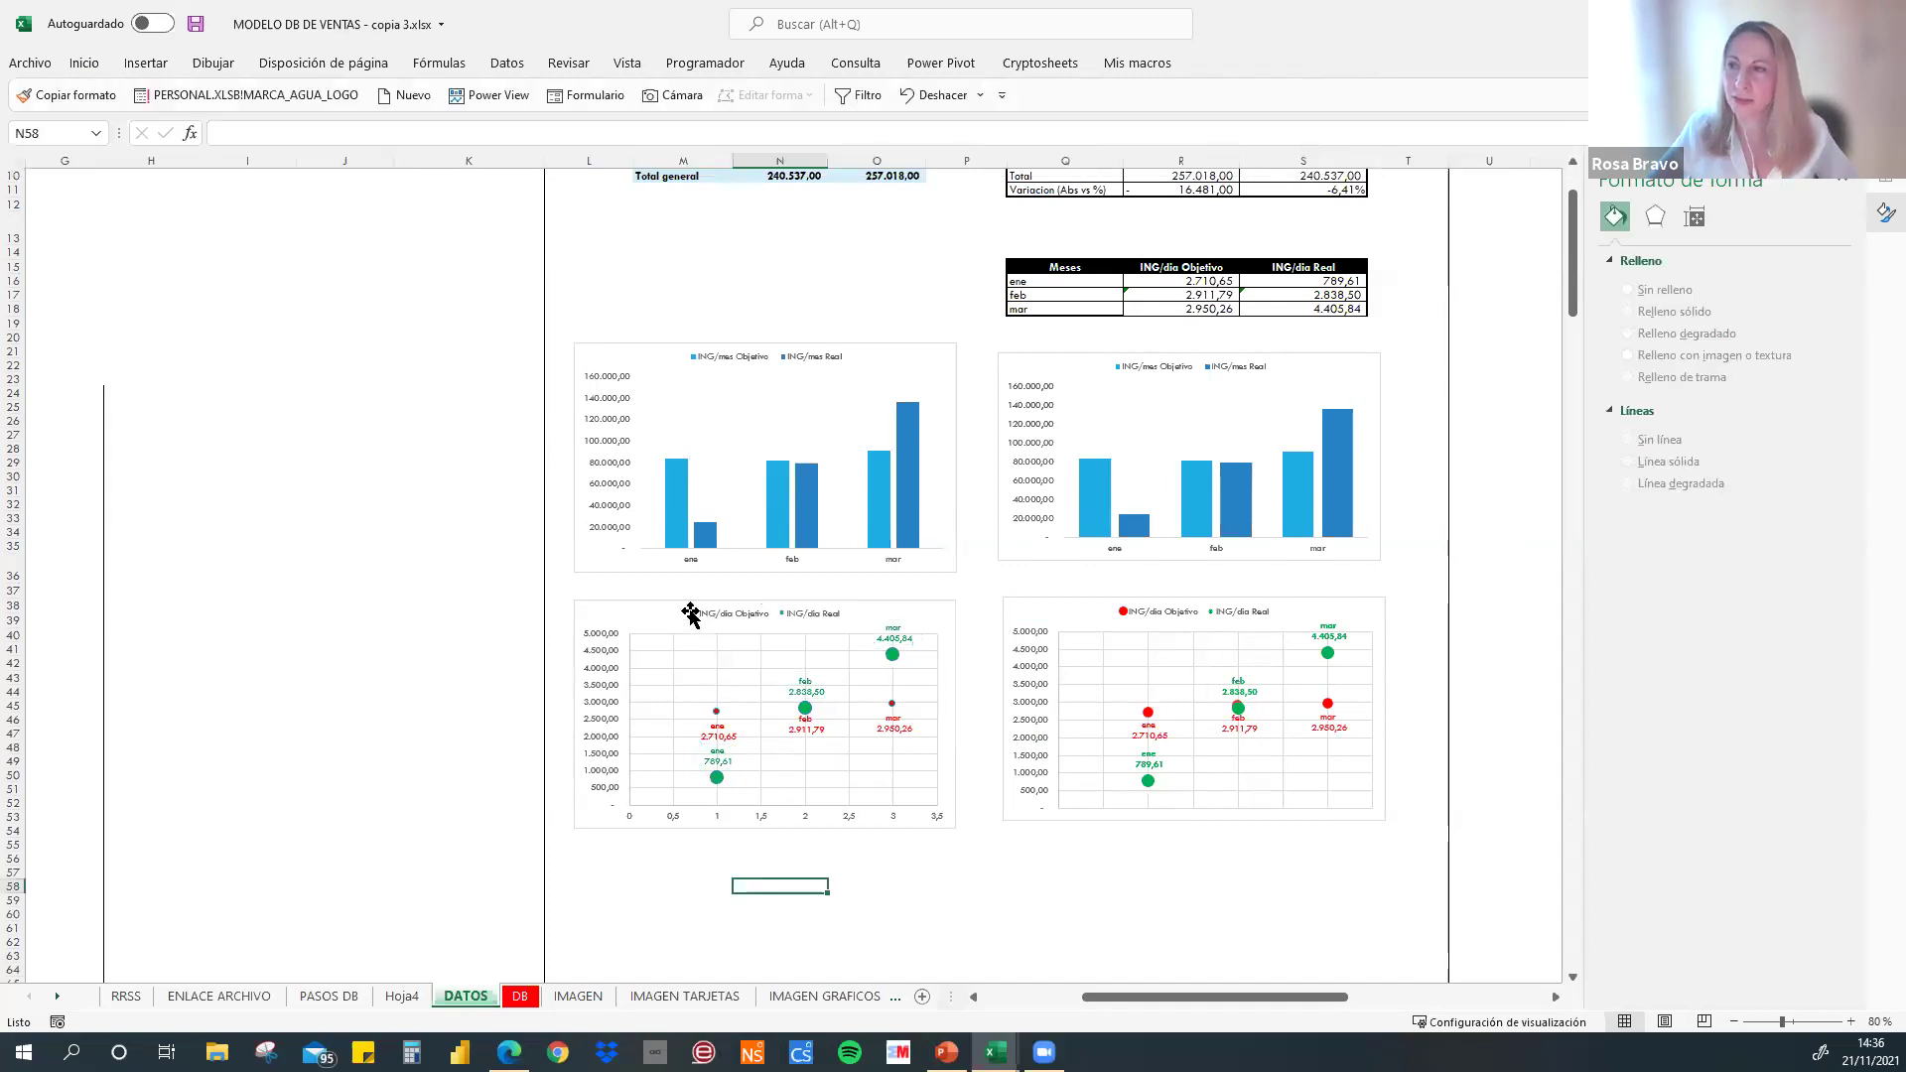
pyautogui.click(673, 820)
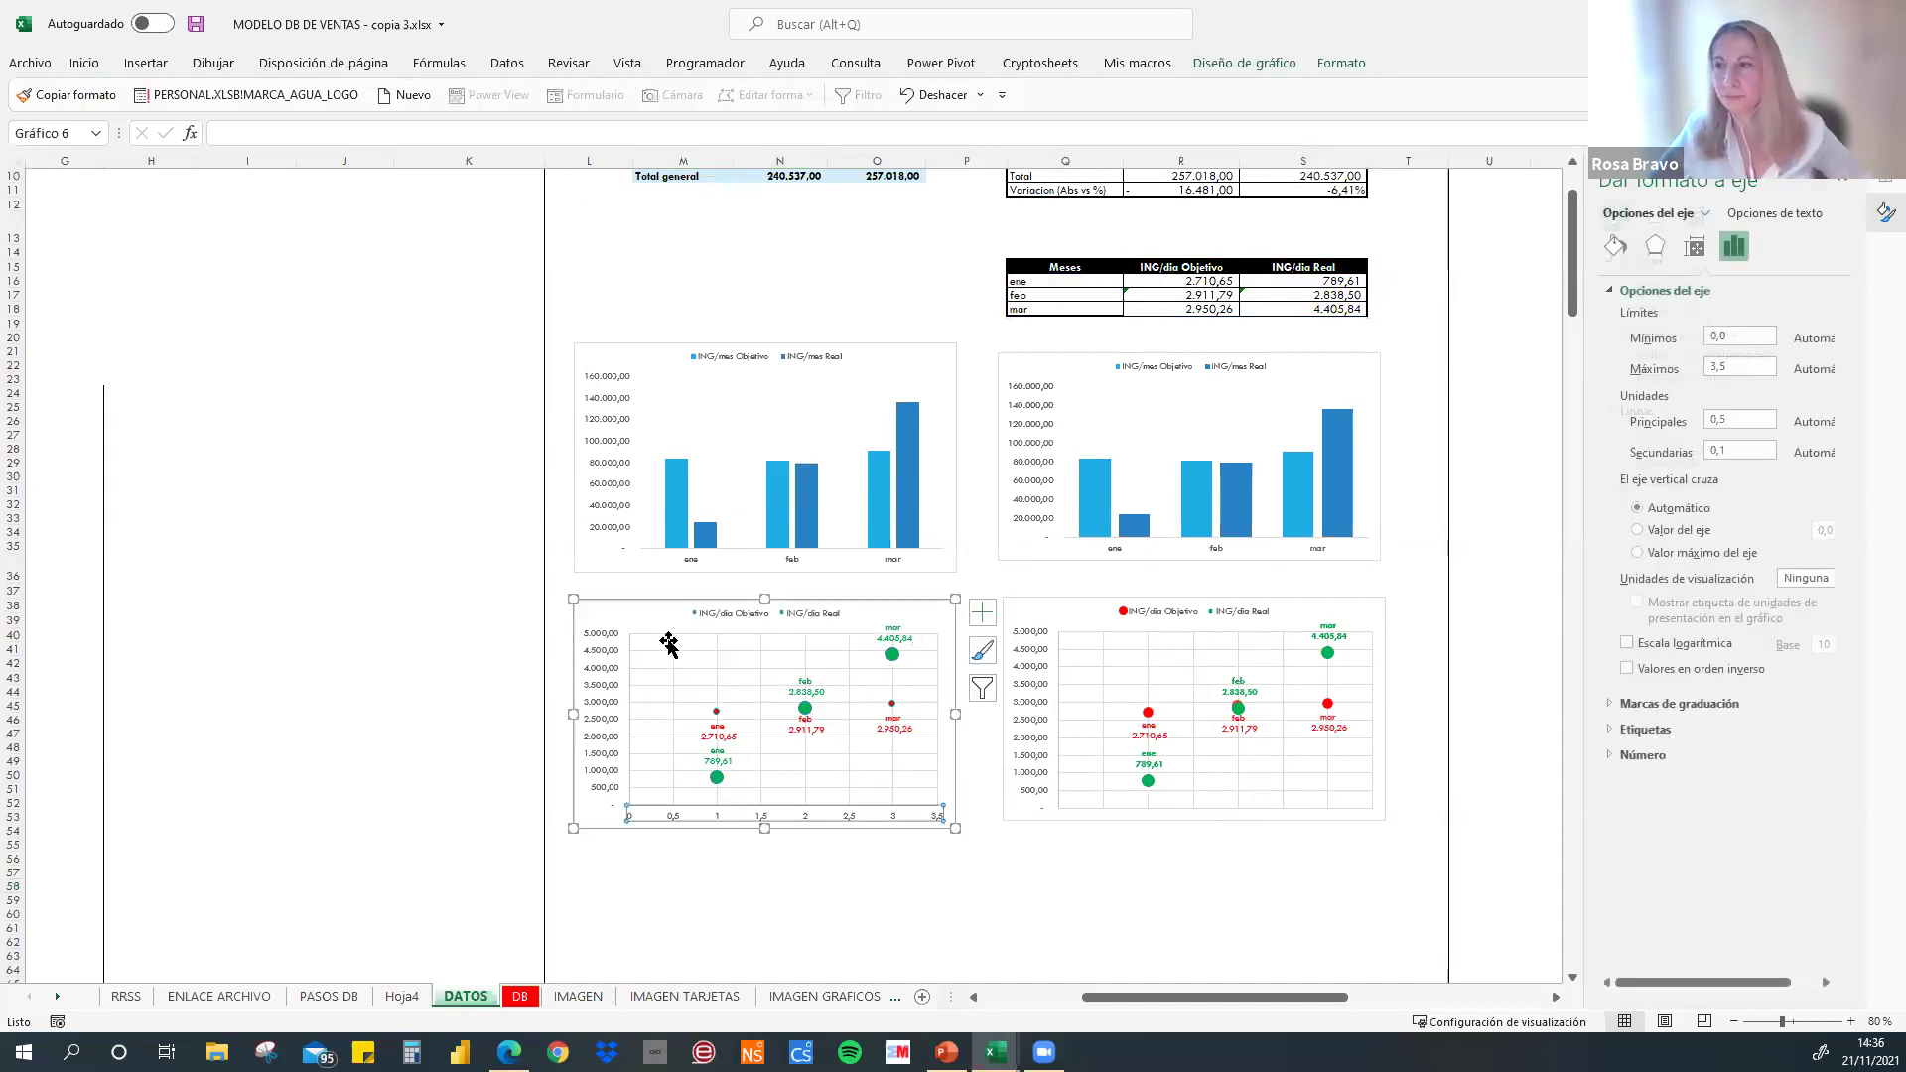
pyautogui.press('Delete')
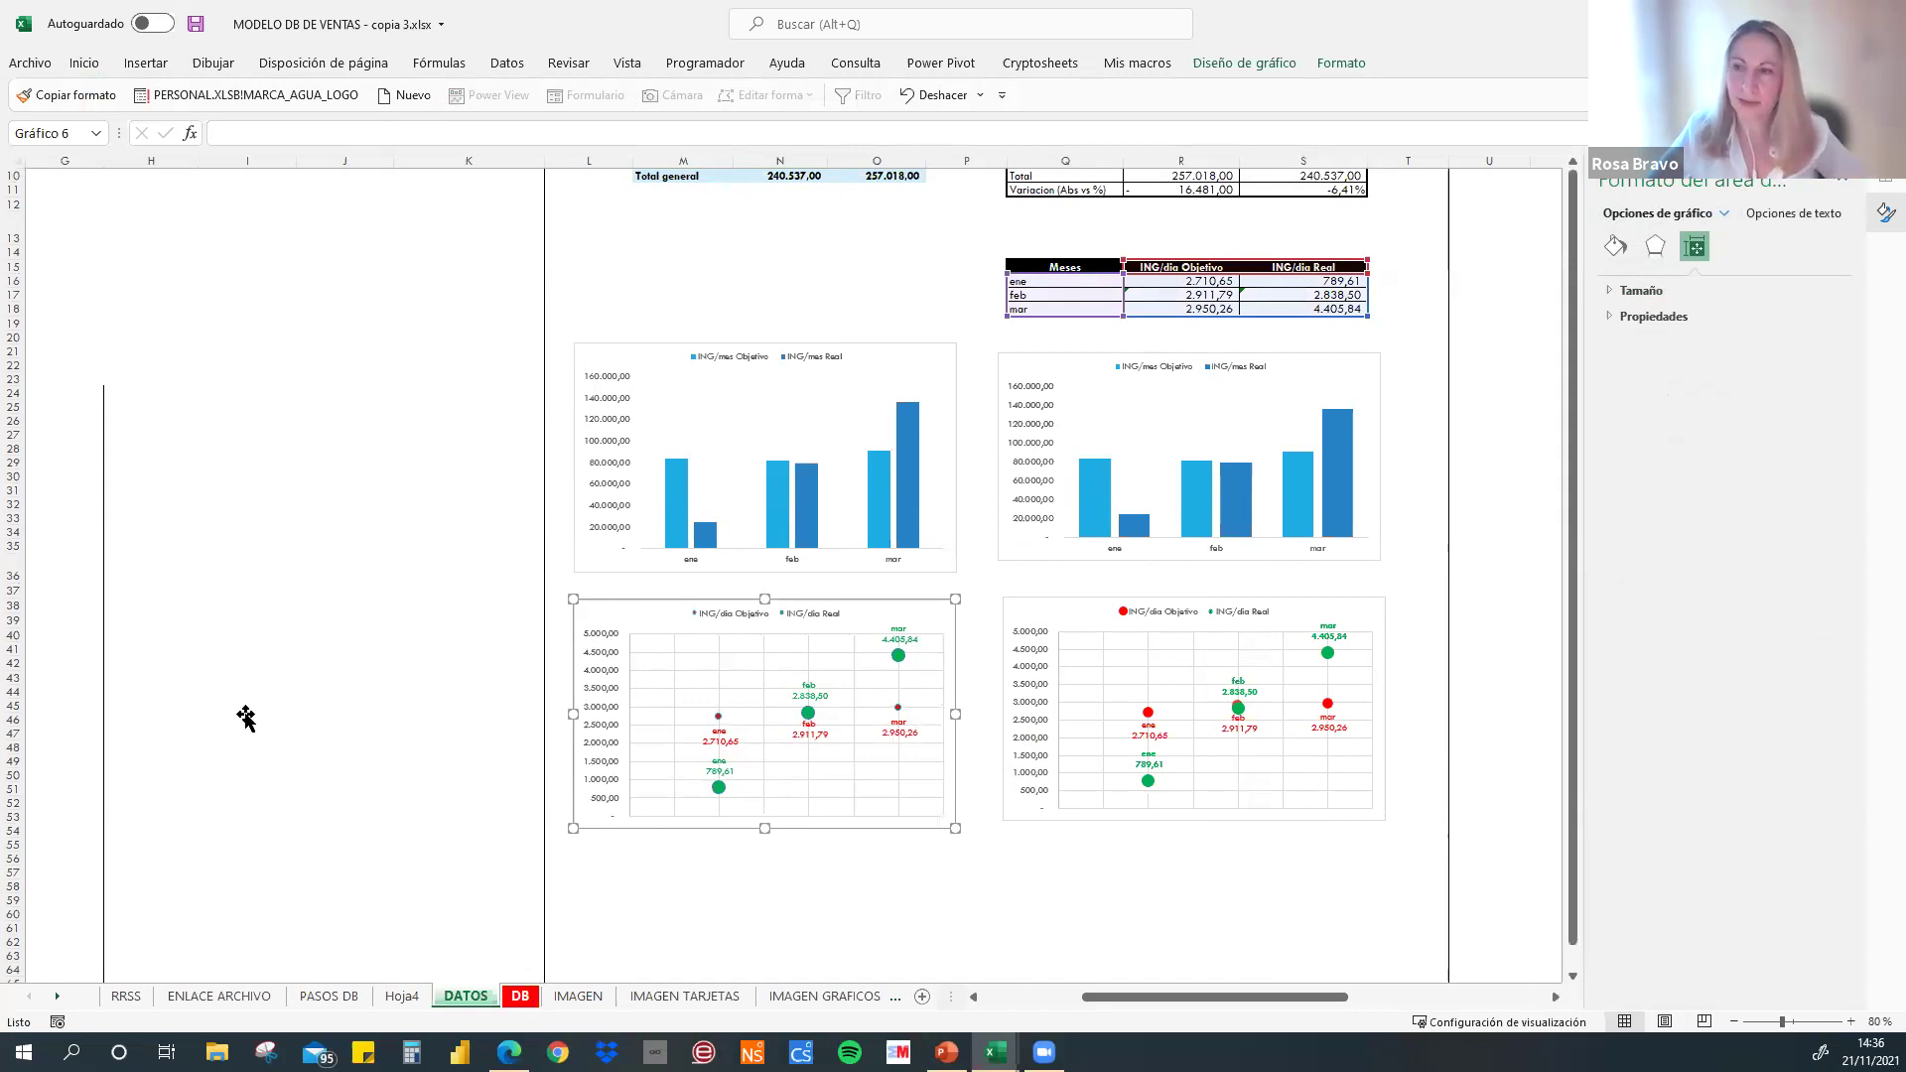
# - Try pasting a copy of the daily income scatter chart beside the euro symbol on the DB sheet, and undo it
pyautogui.hotkey('ctrl', 'pagedown')
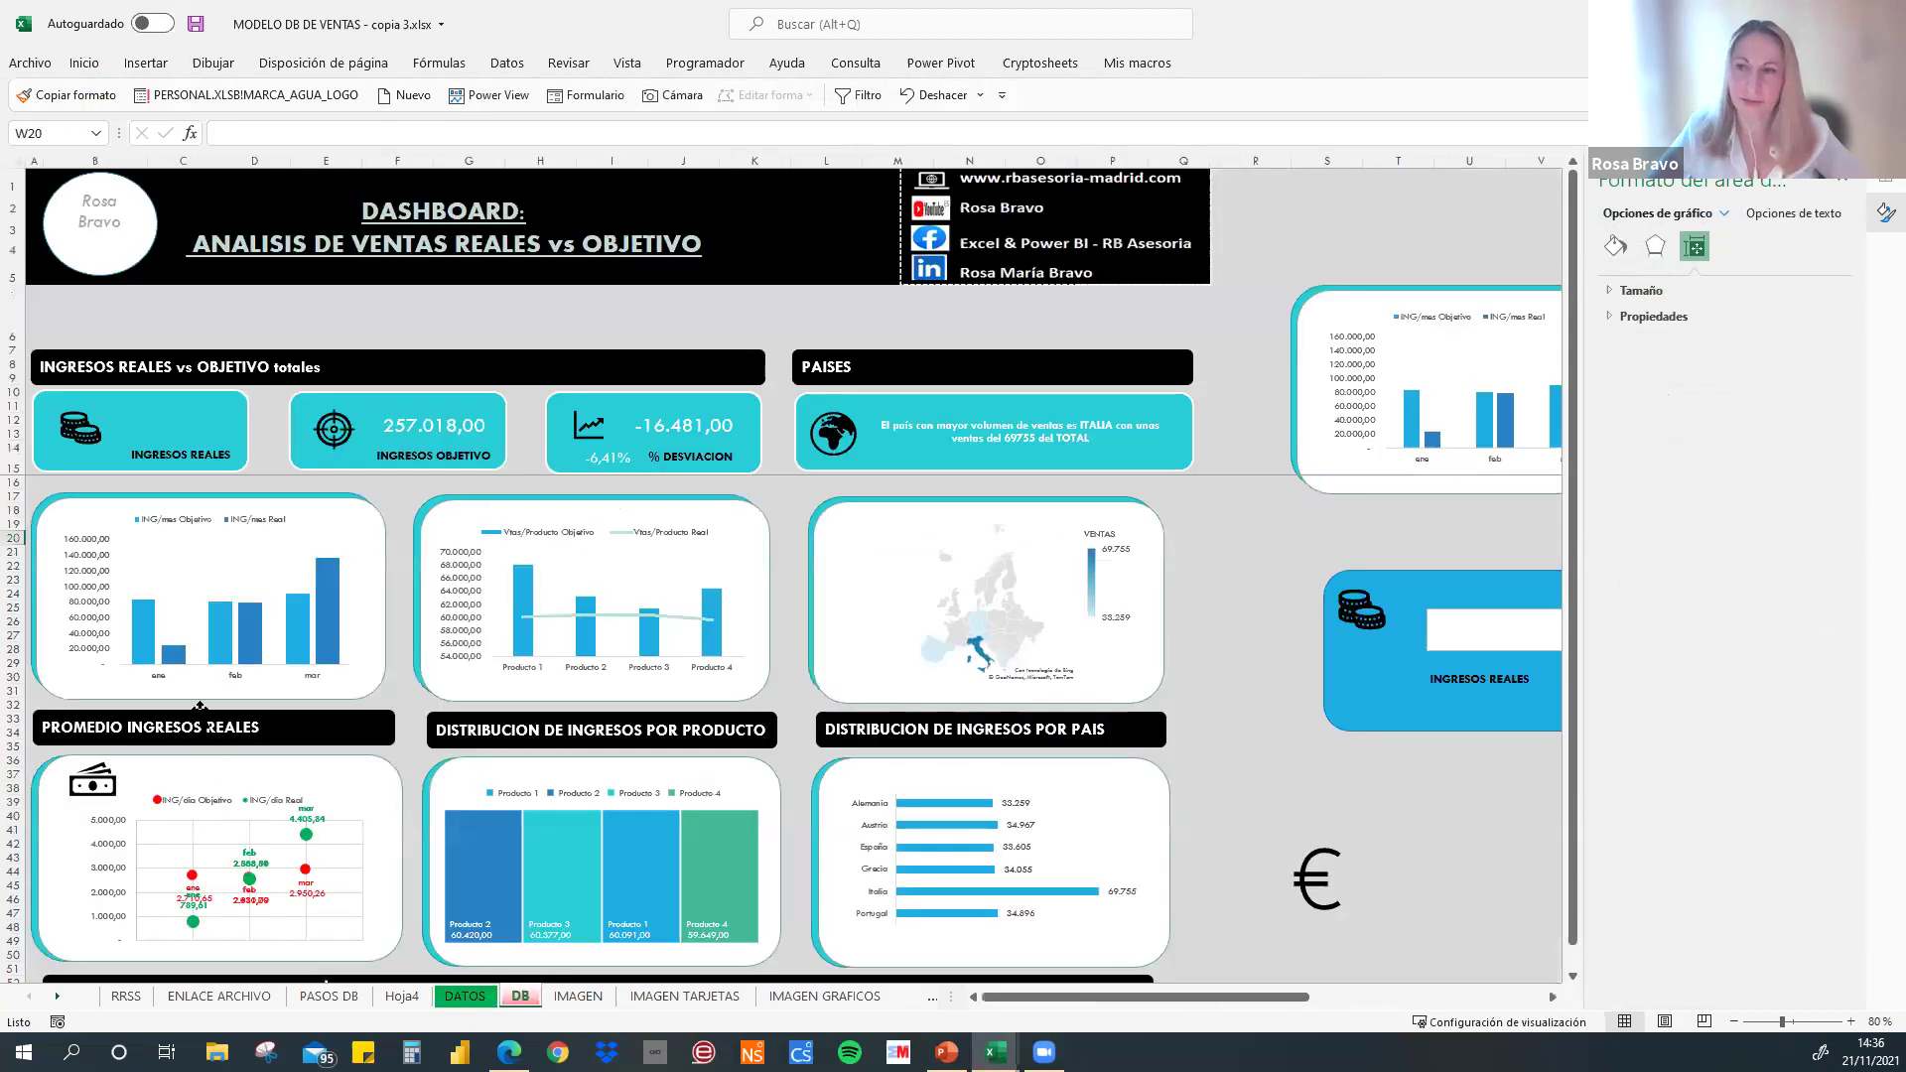
pyautogui.scroll(-3, 89, 655)
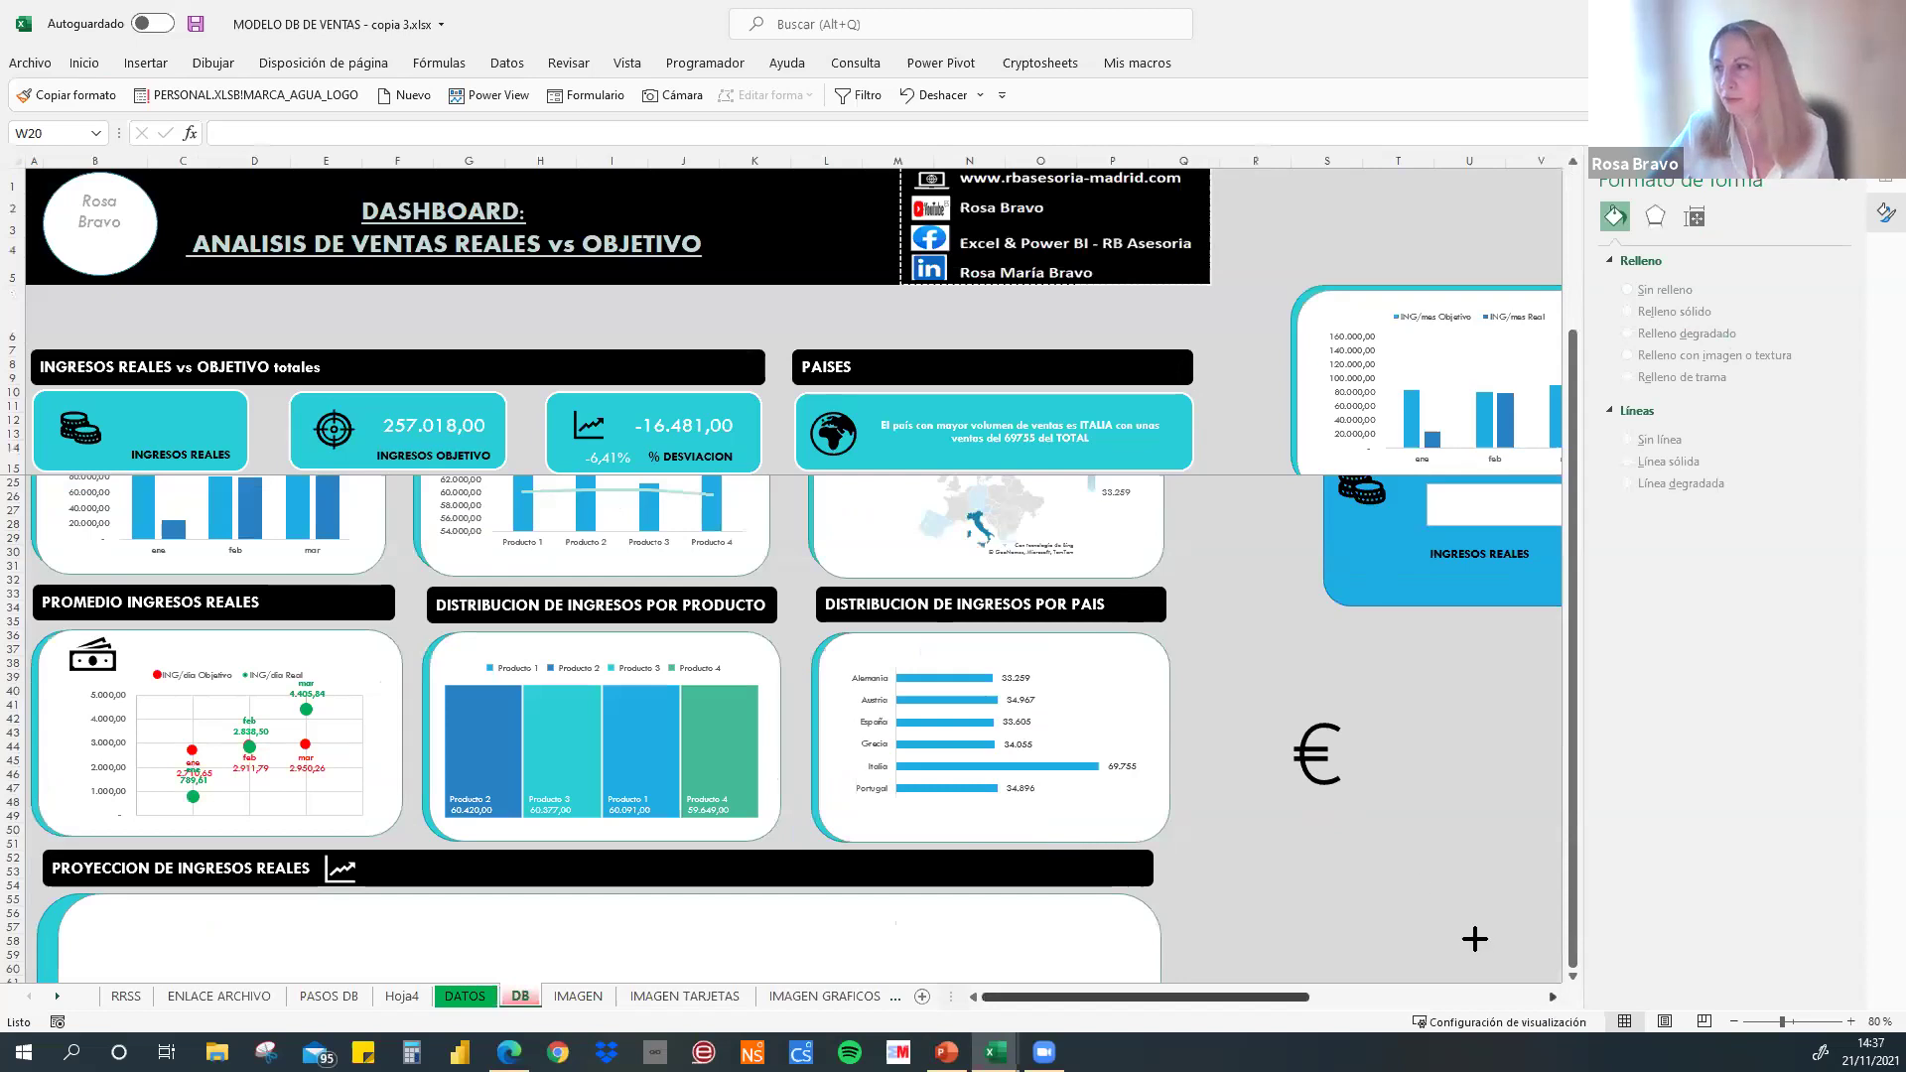
pyautogui.hotkey('ctrl', 'z')
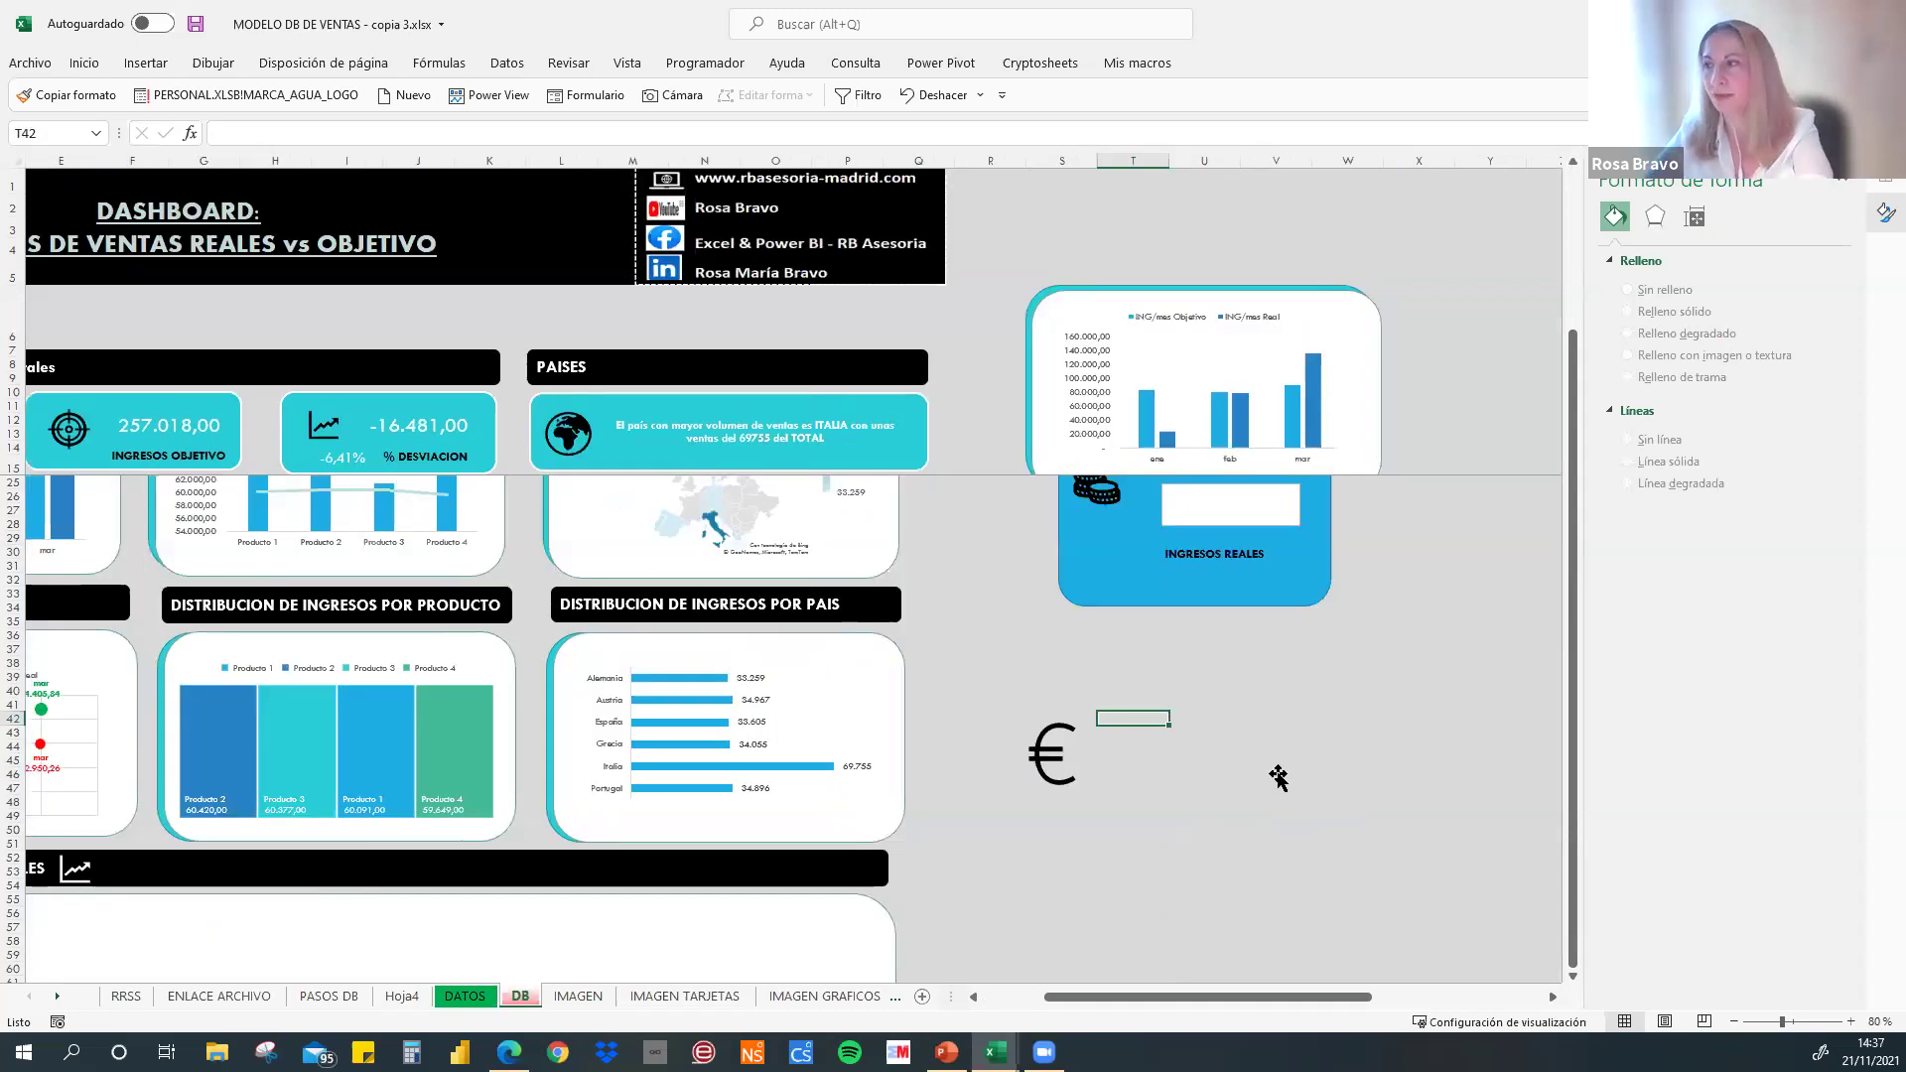
pyautogui.hotkey('ctrl', 'v')
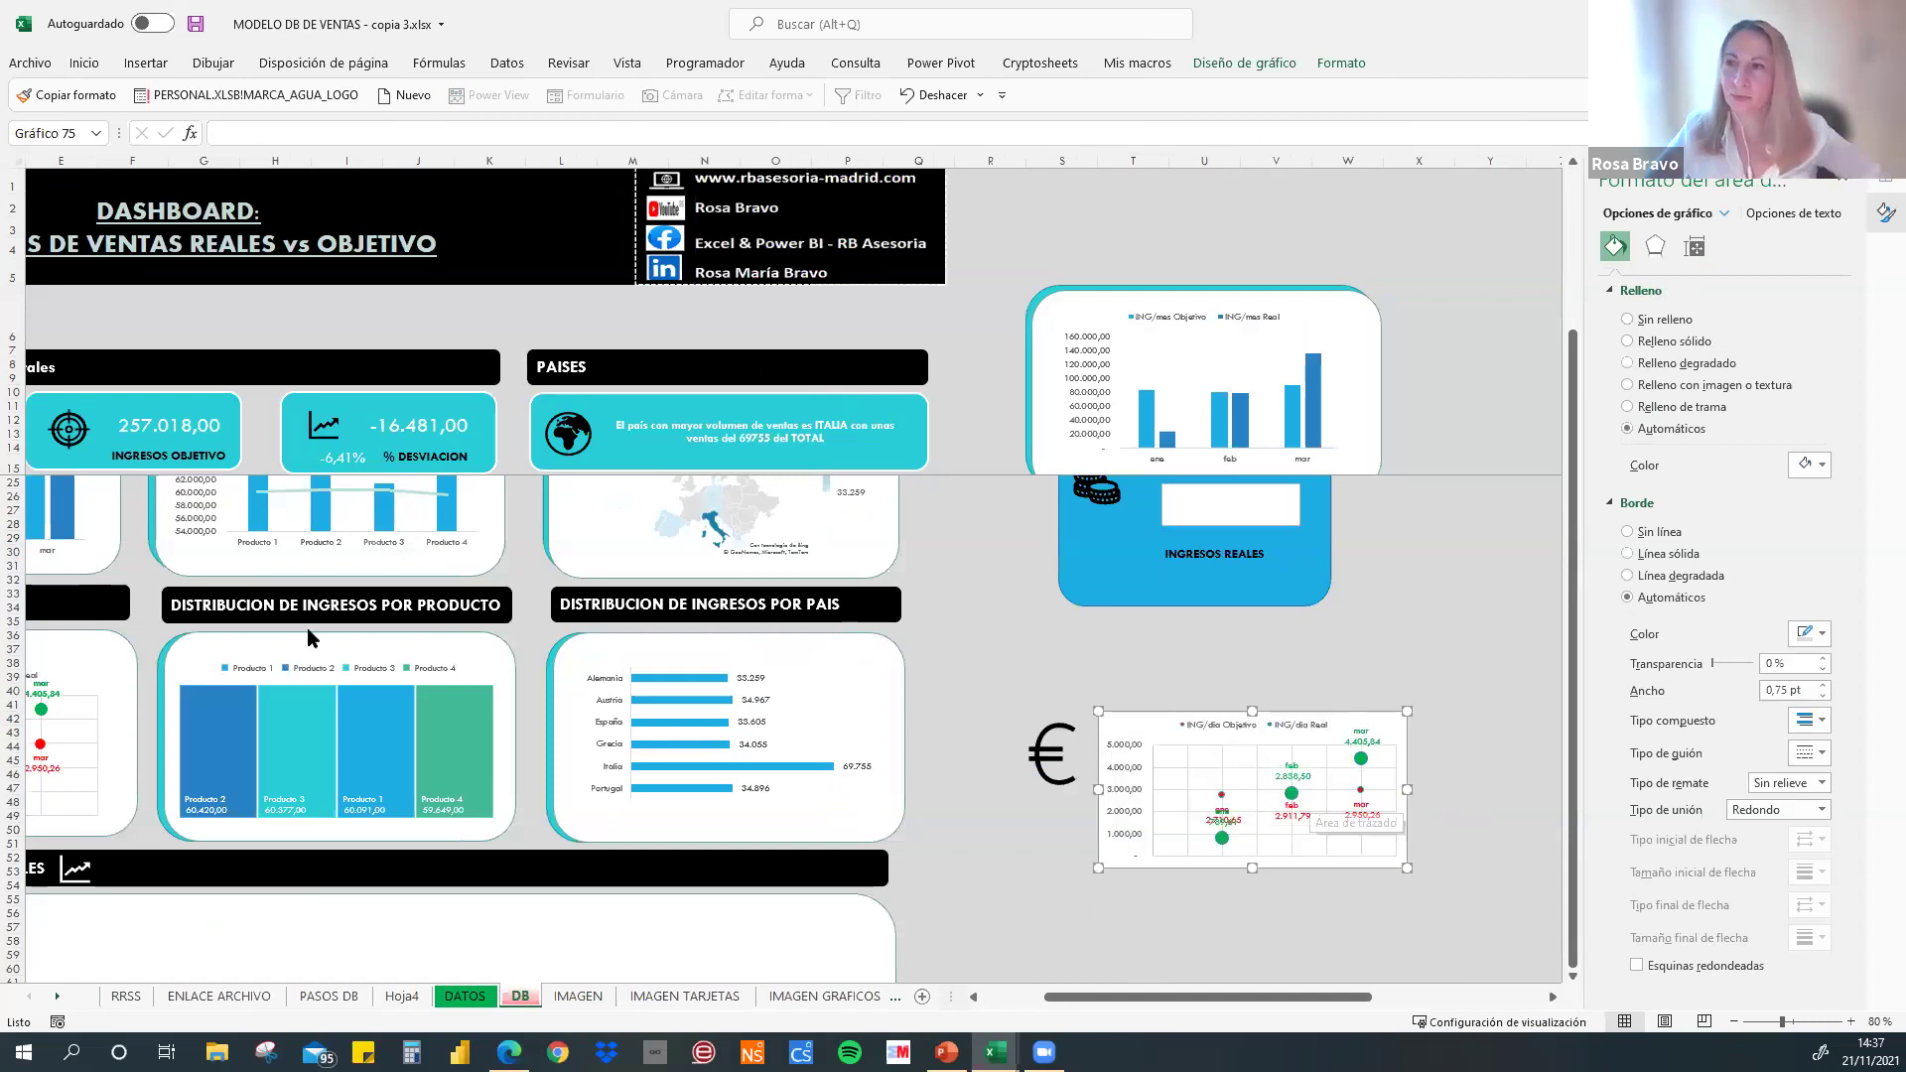
pyautogui.hotkey('ctrl', 'z')
pyautogui.hotkey('ctrl', 'z')
pyautogui.hotkey('ctrl', 'z')
pyautogui.scroll(3, 210, 570)
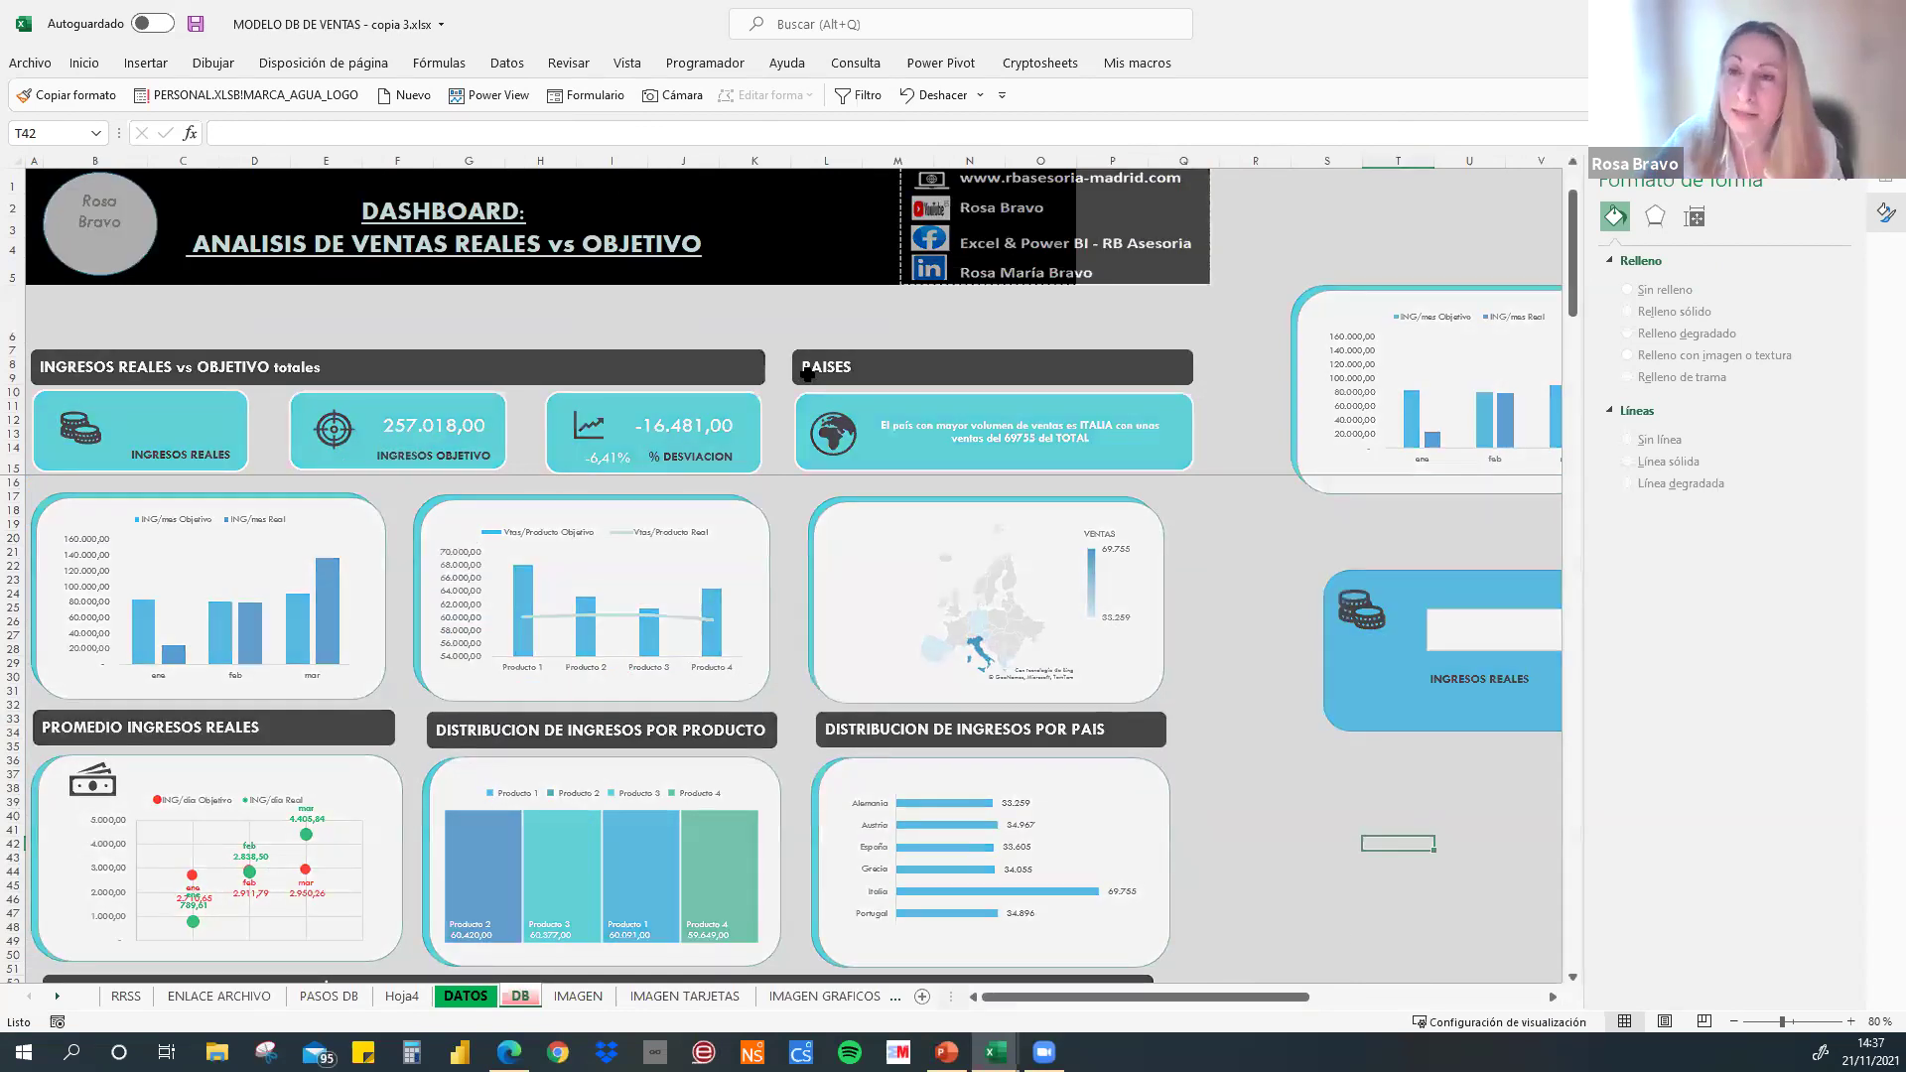
# - Replace the VENTAS POR PRODUCTO pivot table on the DATOS sheet with a new one based on Tabla2, located at W6
pyautogui.hotkey('ctrl', 'pageup')
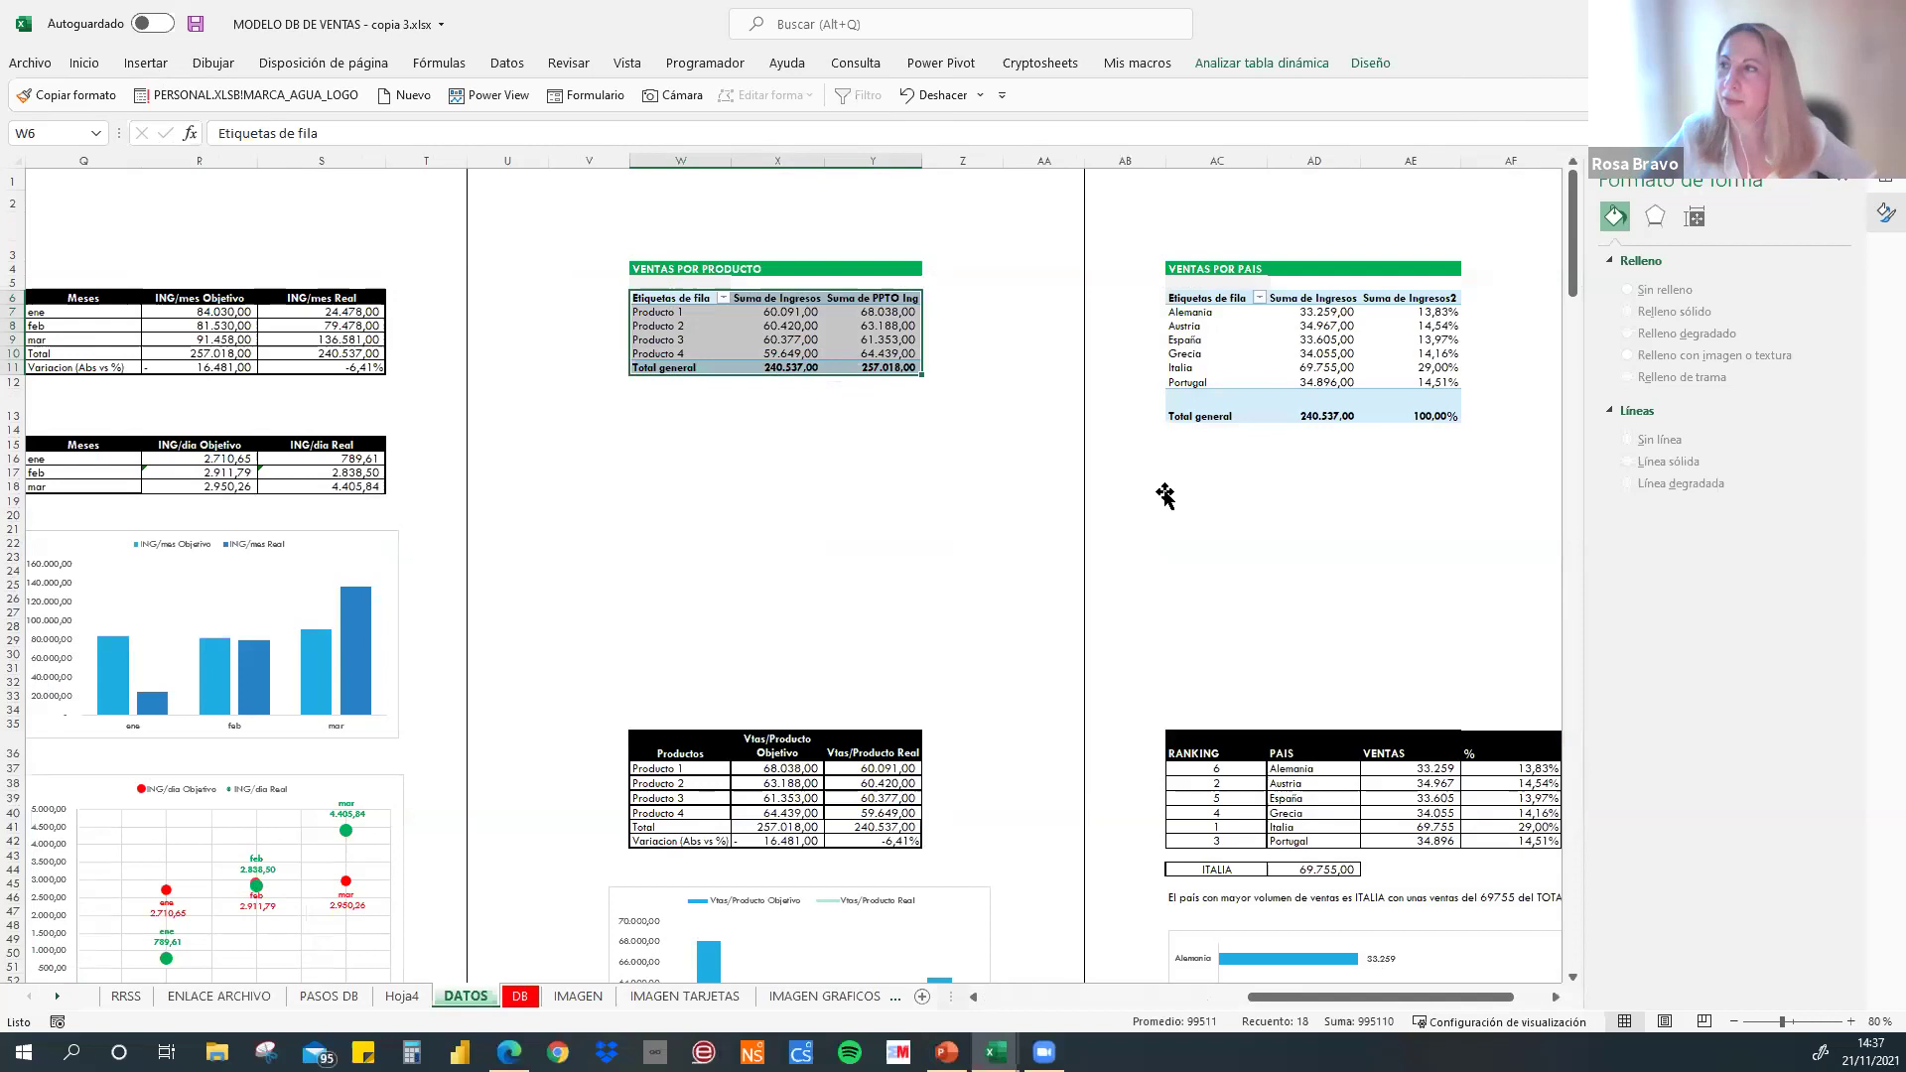
pyautogui.click(1154, 995)
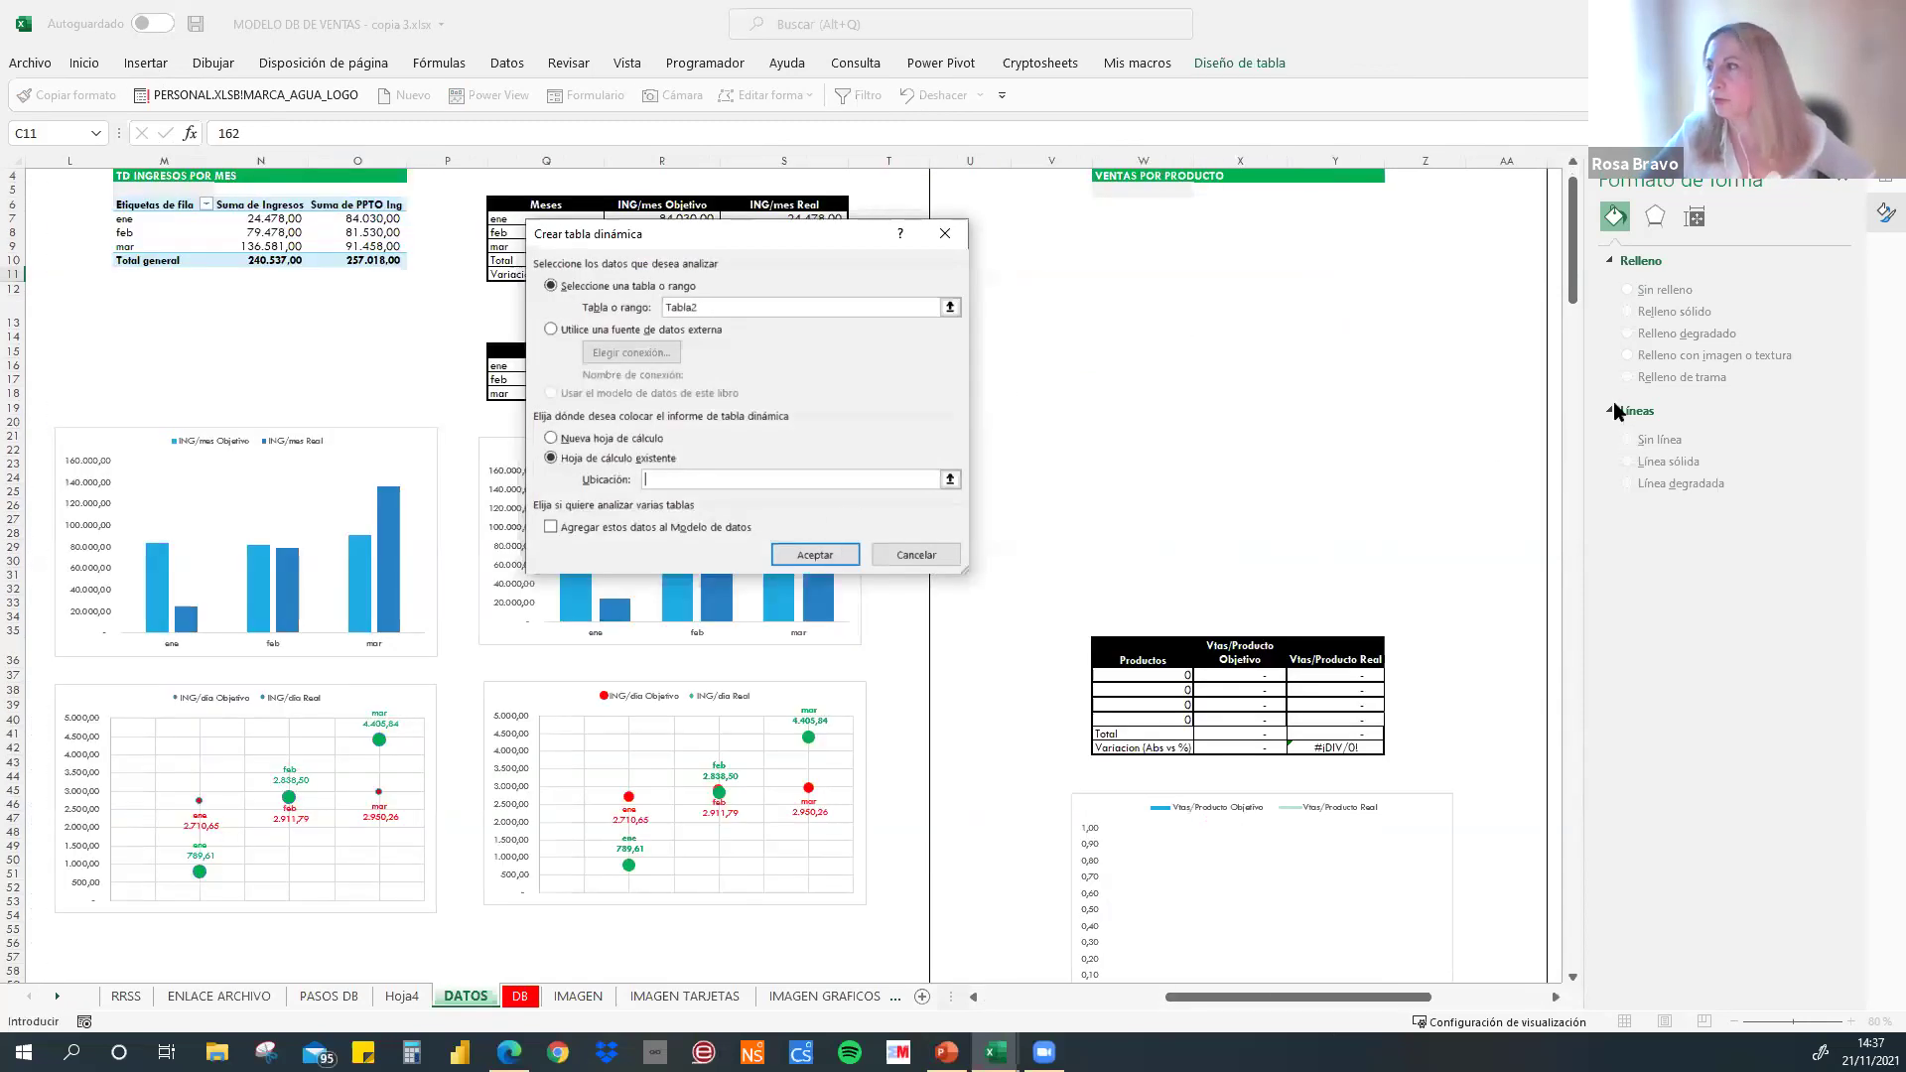
pyautogui.press('Return')
# - Put Codigo Producto in the new pivot table's rows and the sums of PPTO Ing and Ingresos in its values
pyautogui.moveTo(1592, 356); pyautogui.dragTo(1774, 844)
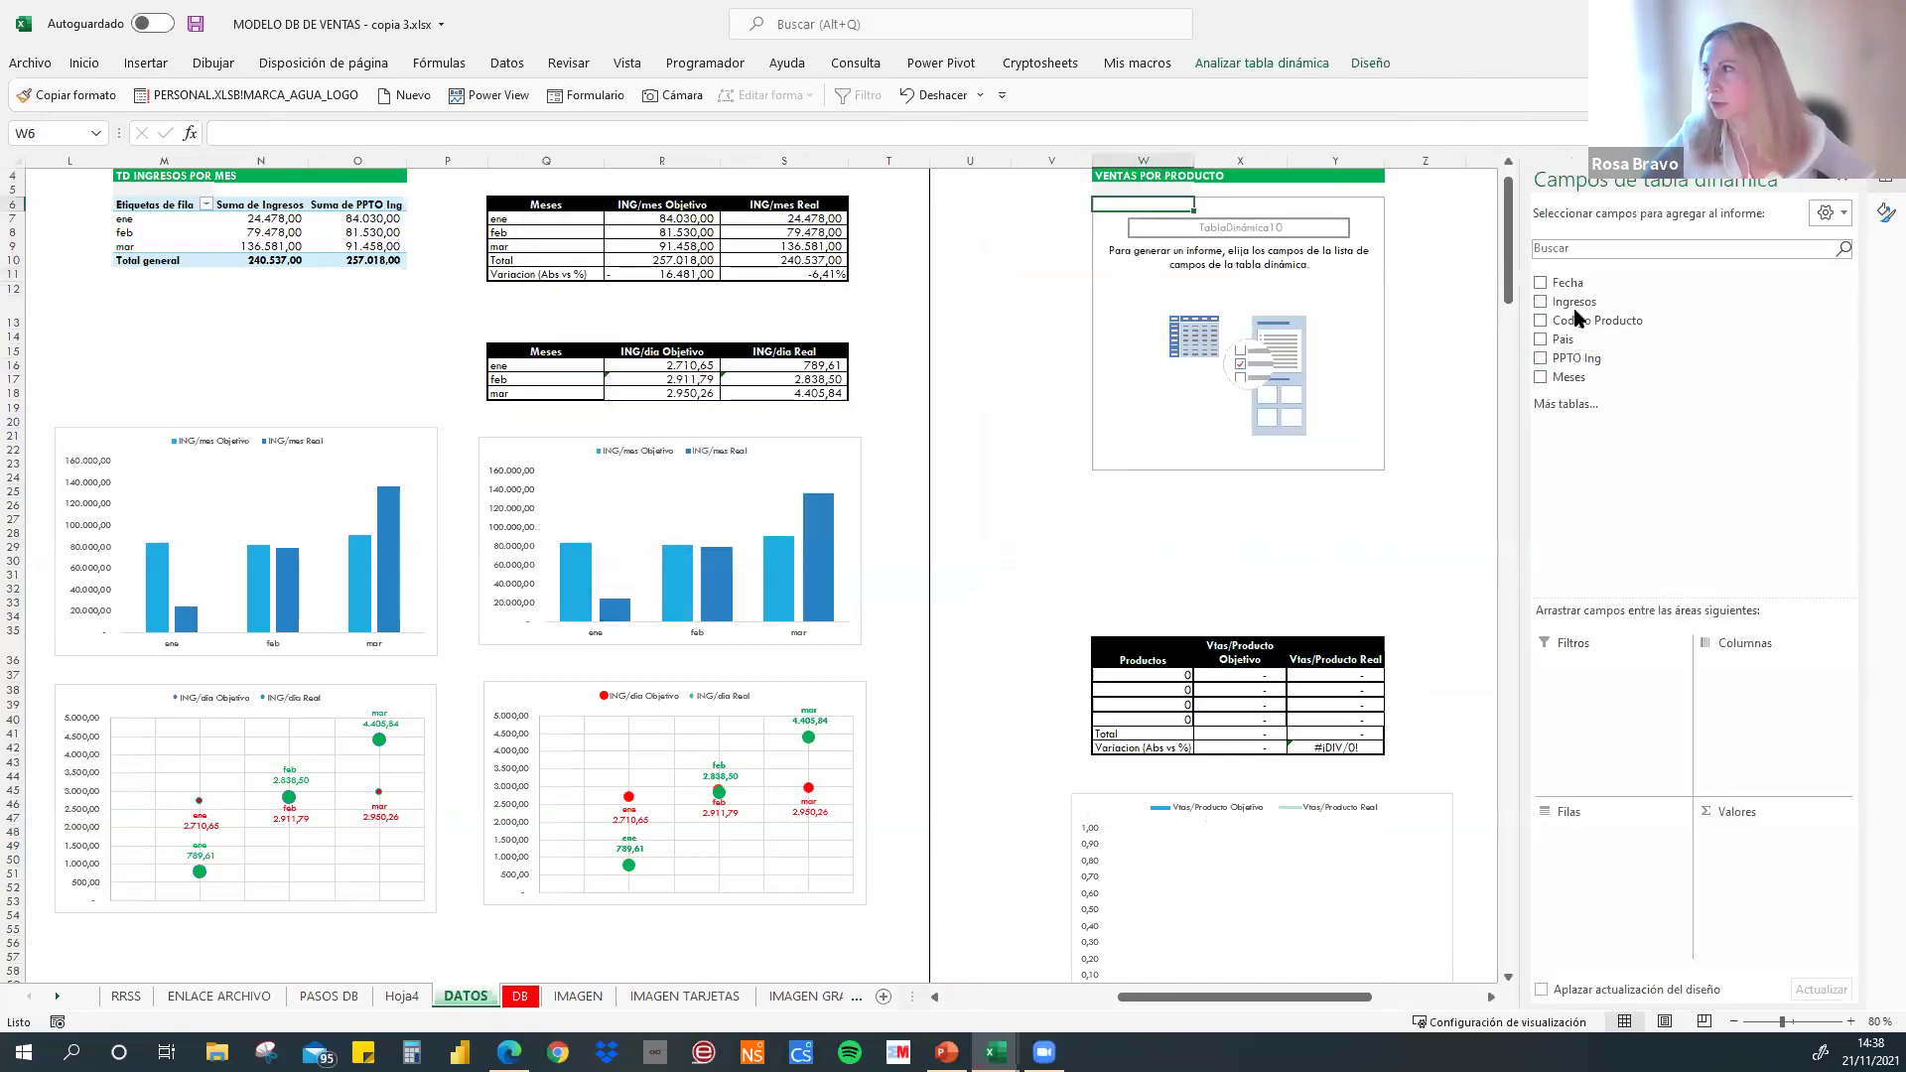
pyautogui.moveTo(1579, 306); pyautogui.dragTo(1767, 869)
pyautogui.moveTo(1576, 322); pyautogui.dragTo(1610, 816)
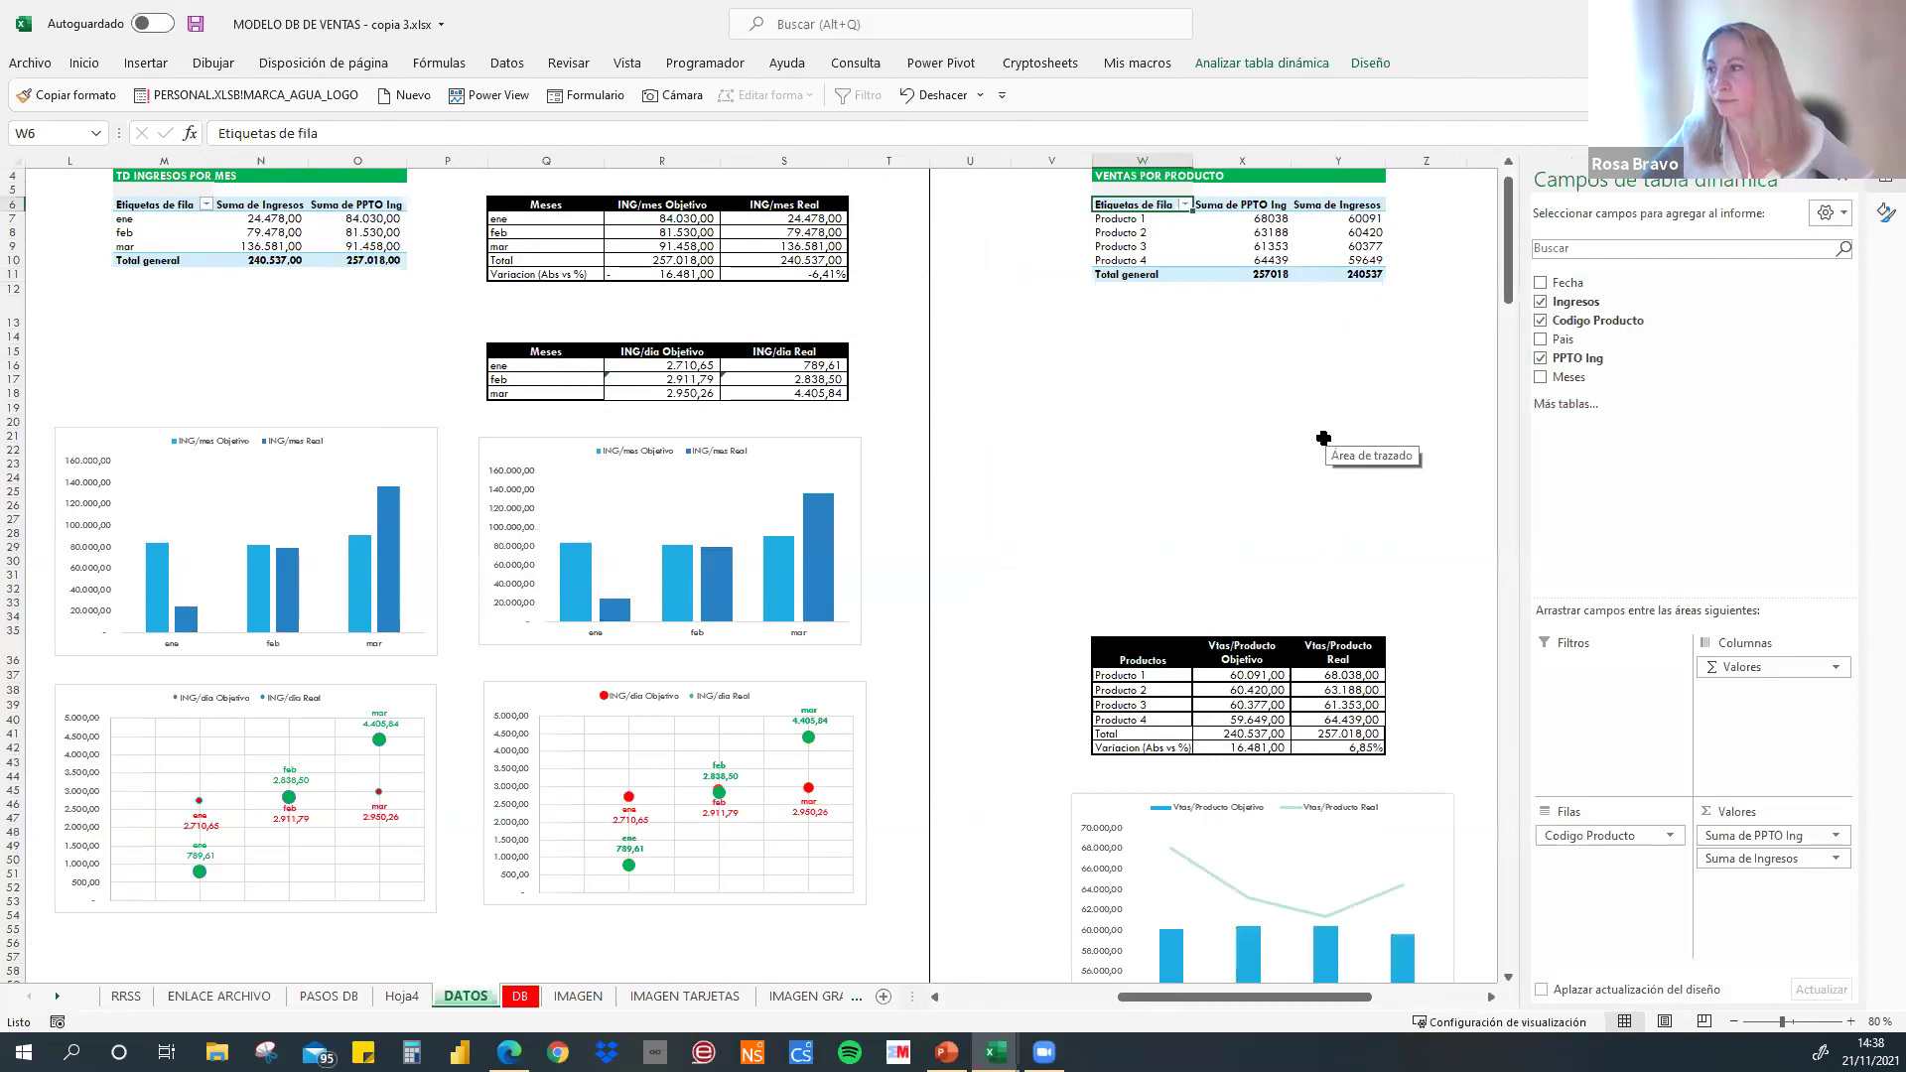
# - Examine the formula behind the first product in the Productos table below the VENTAS POR PRODUCTO pivot table
pyautogui.click(1493, 999)
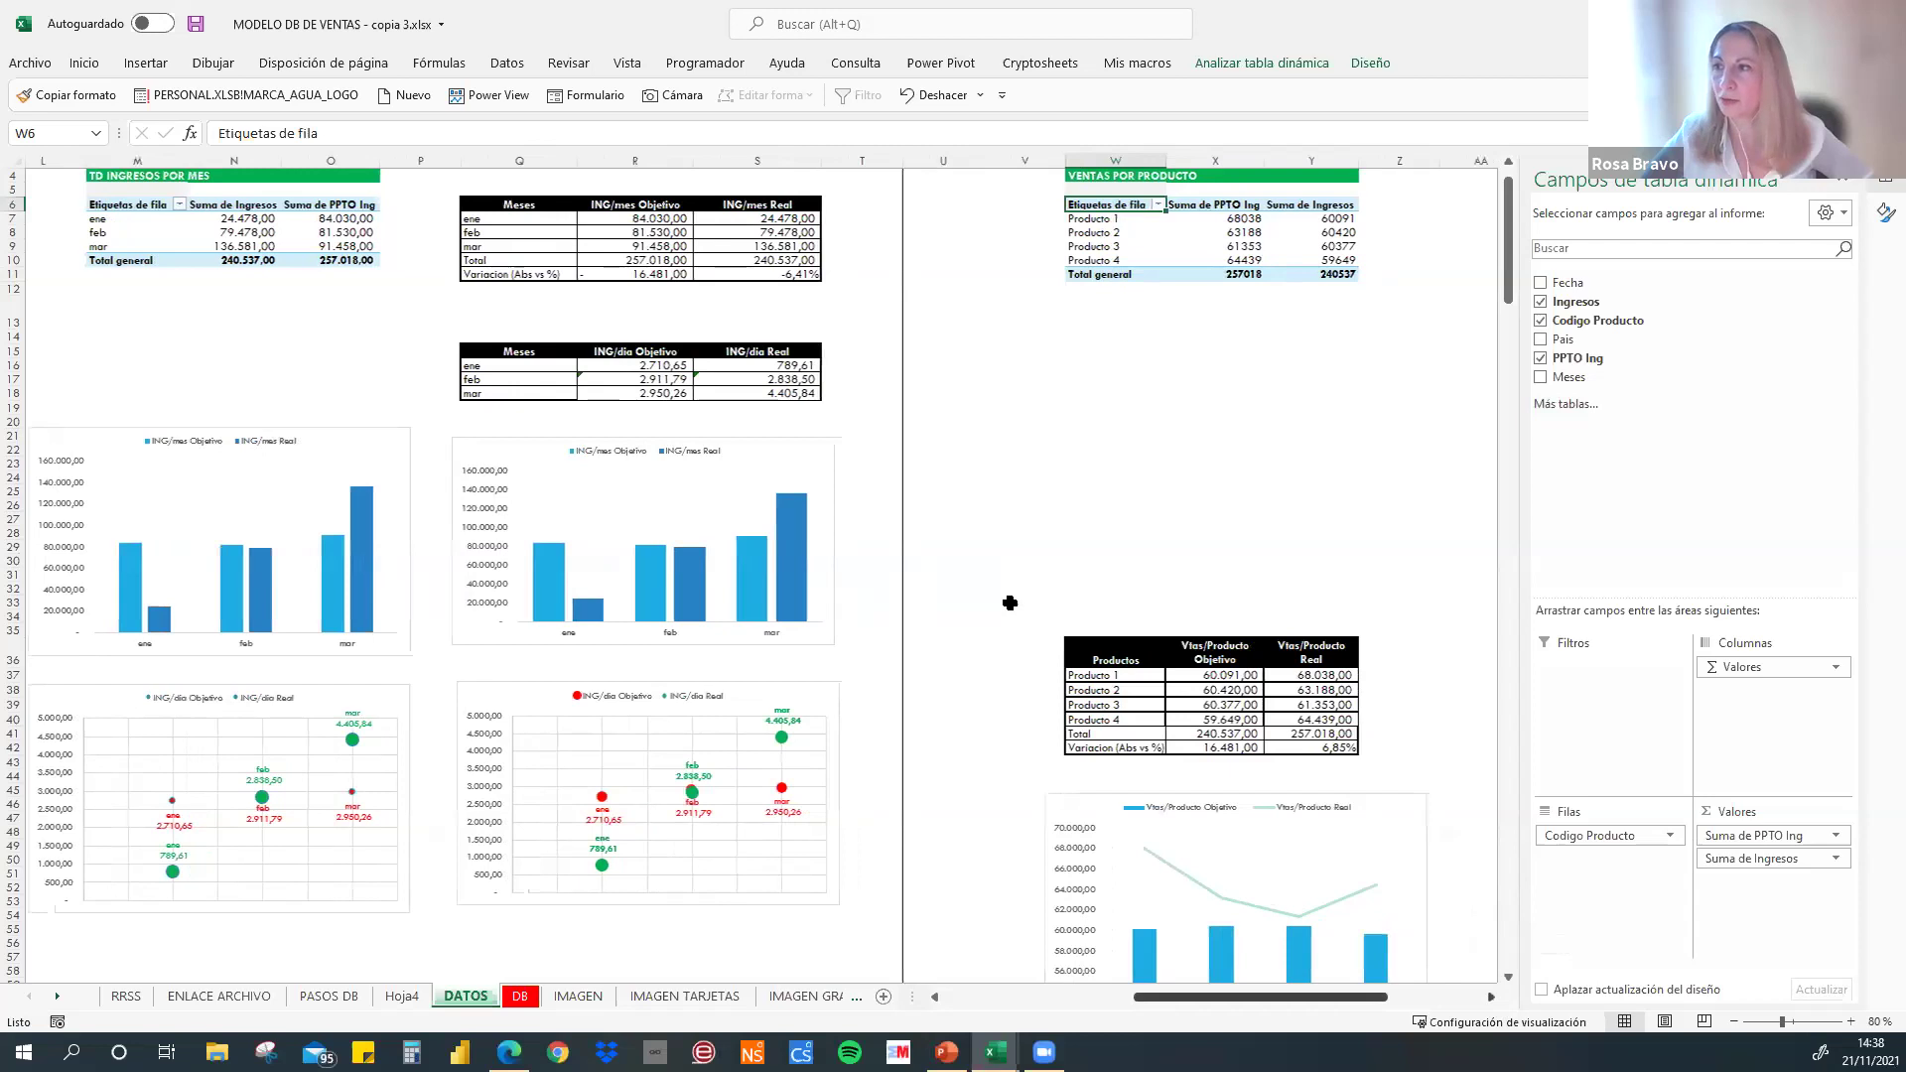
pyautogui.hscroll(1, 968, 308)
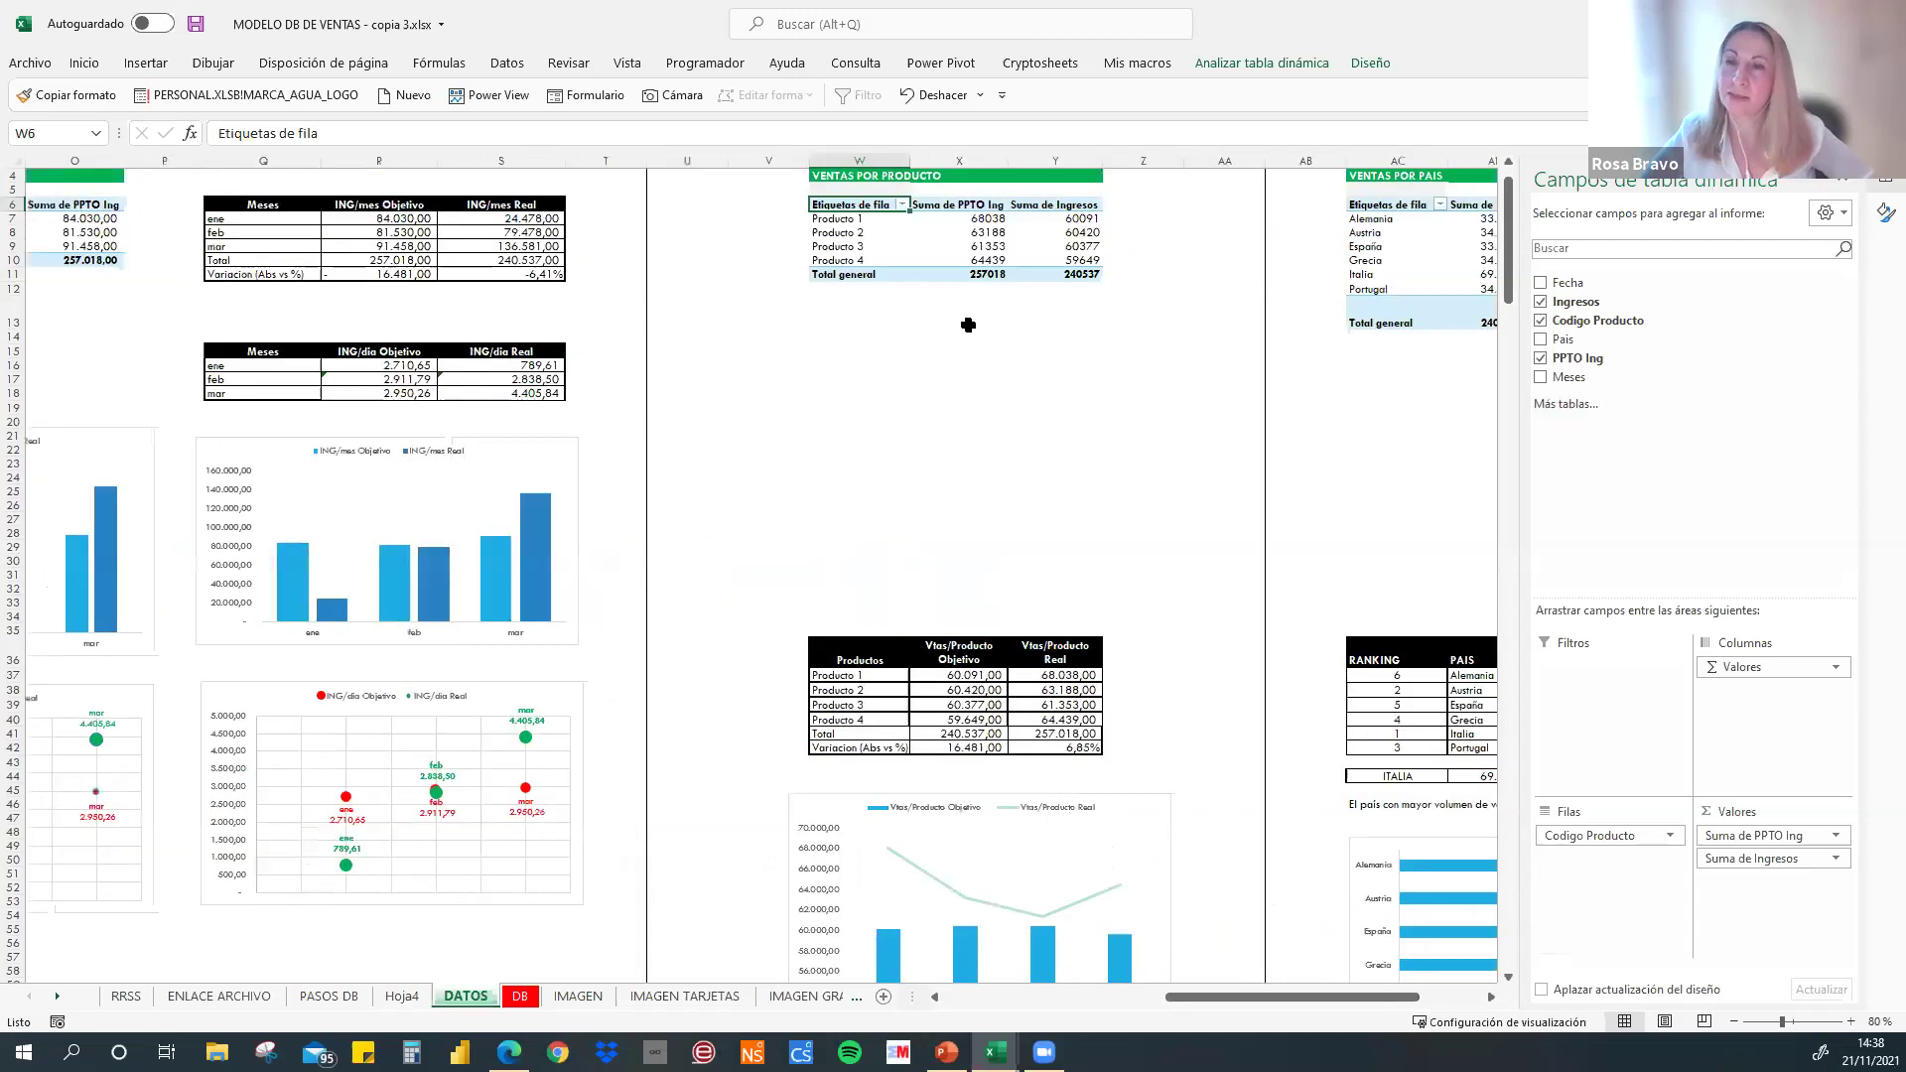
pyautogui.scroll(1, 1002, 267)
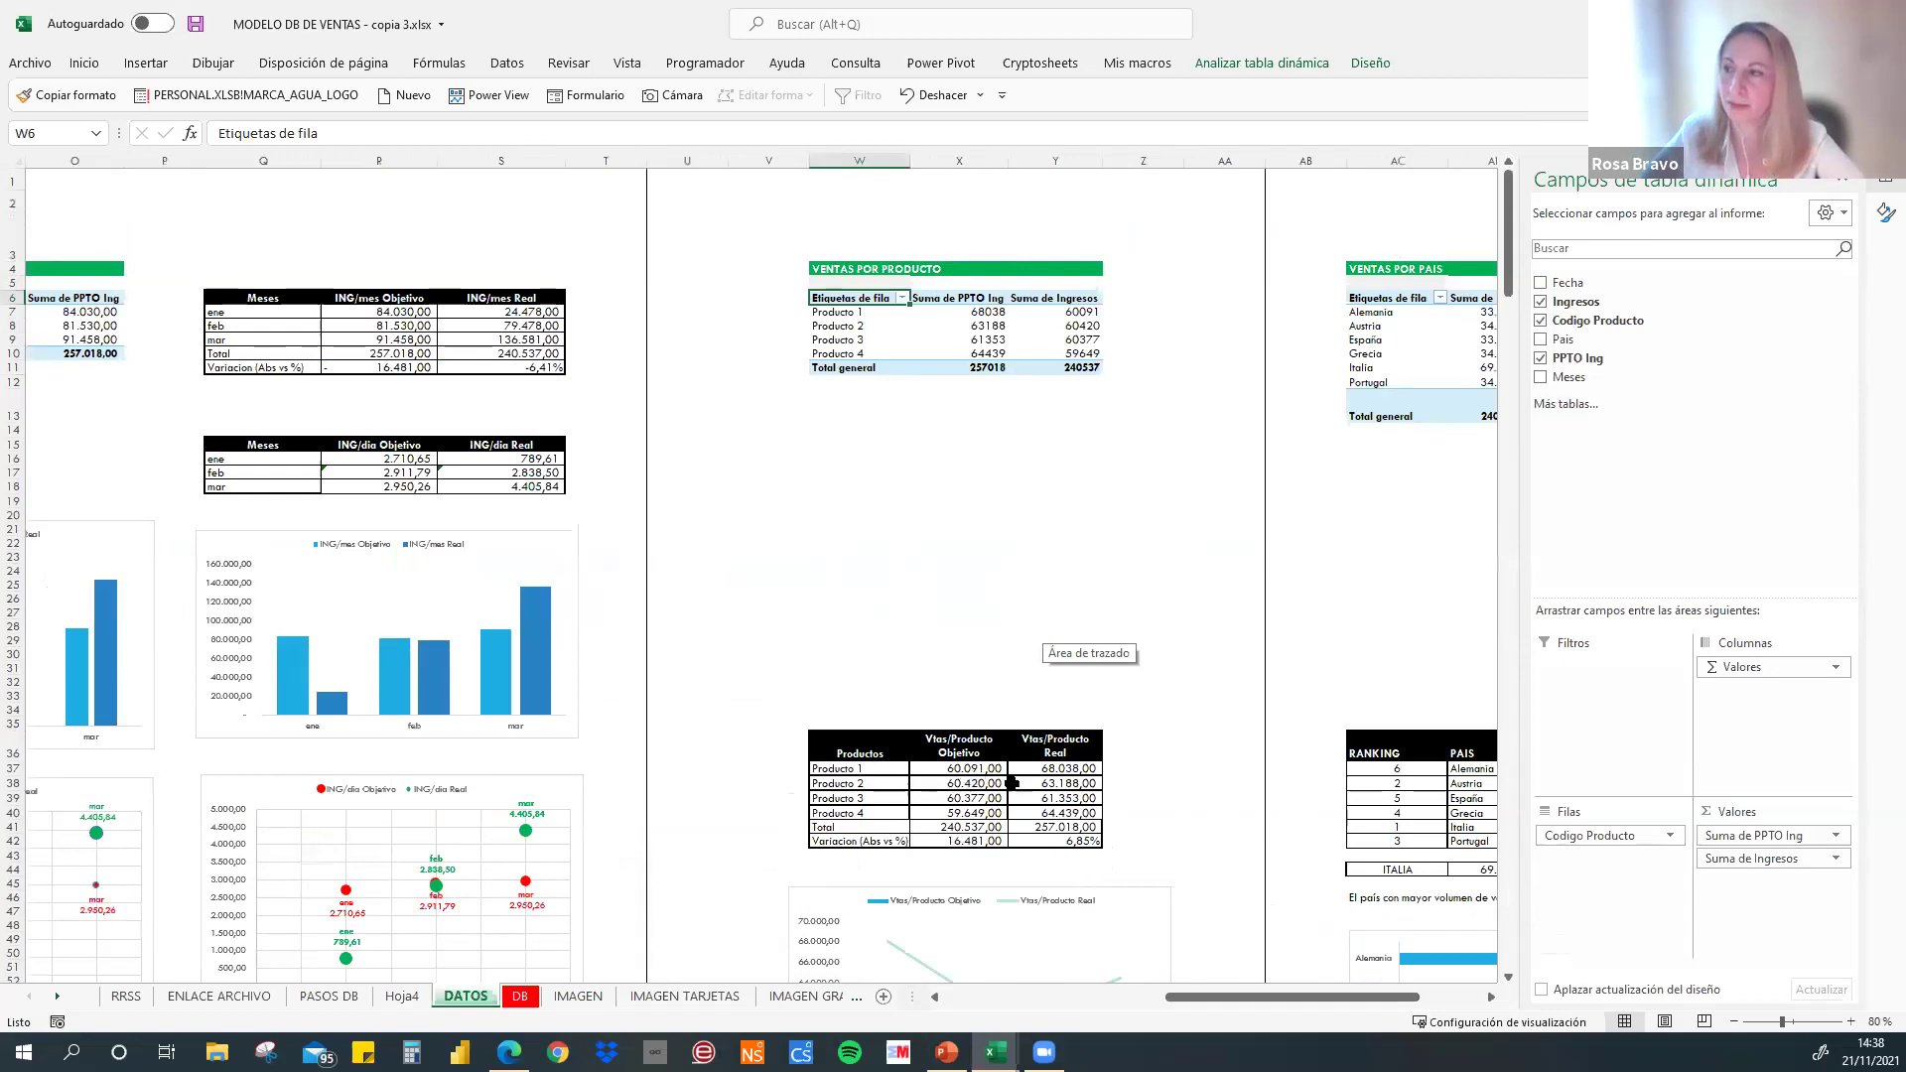
pyautogui.click(873, 770)
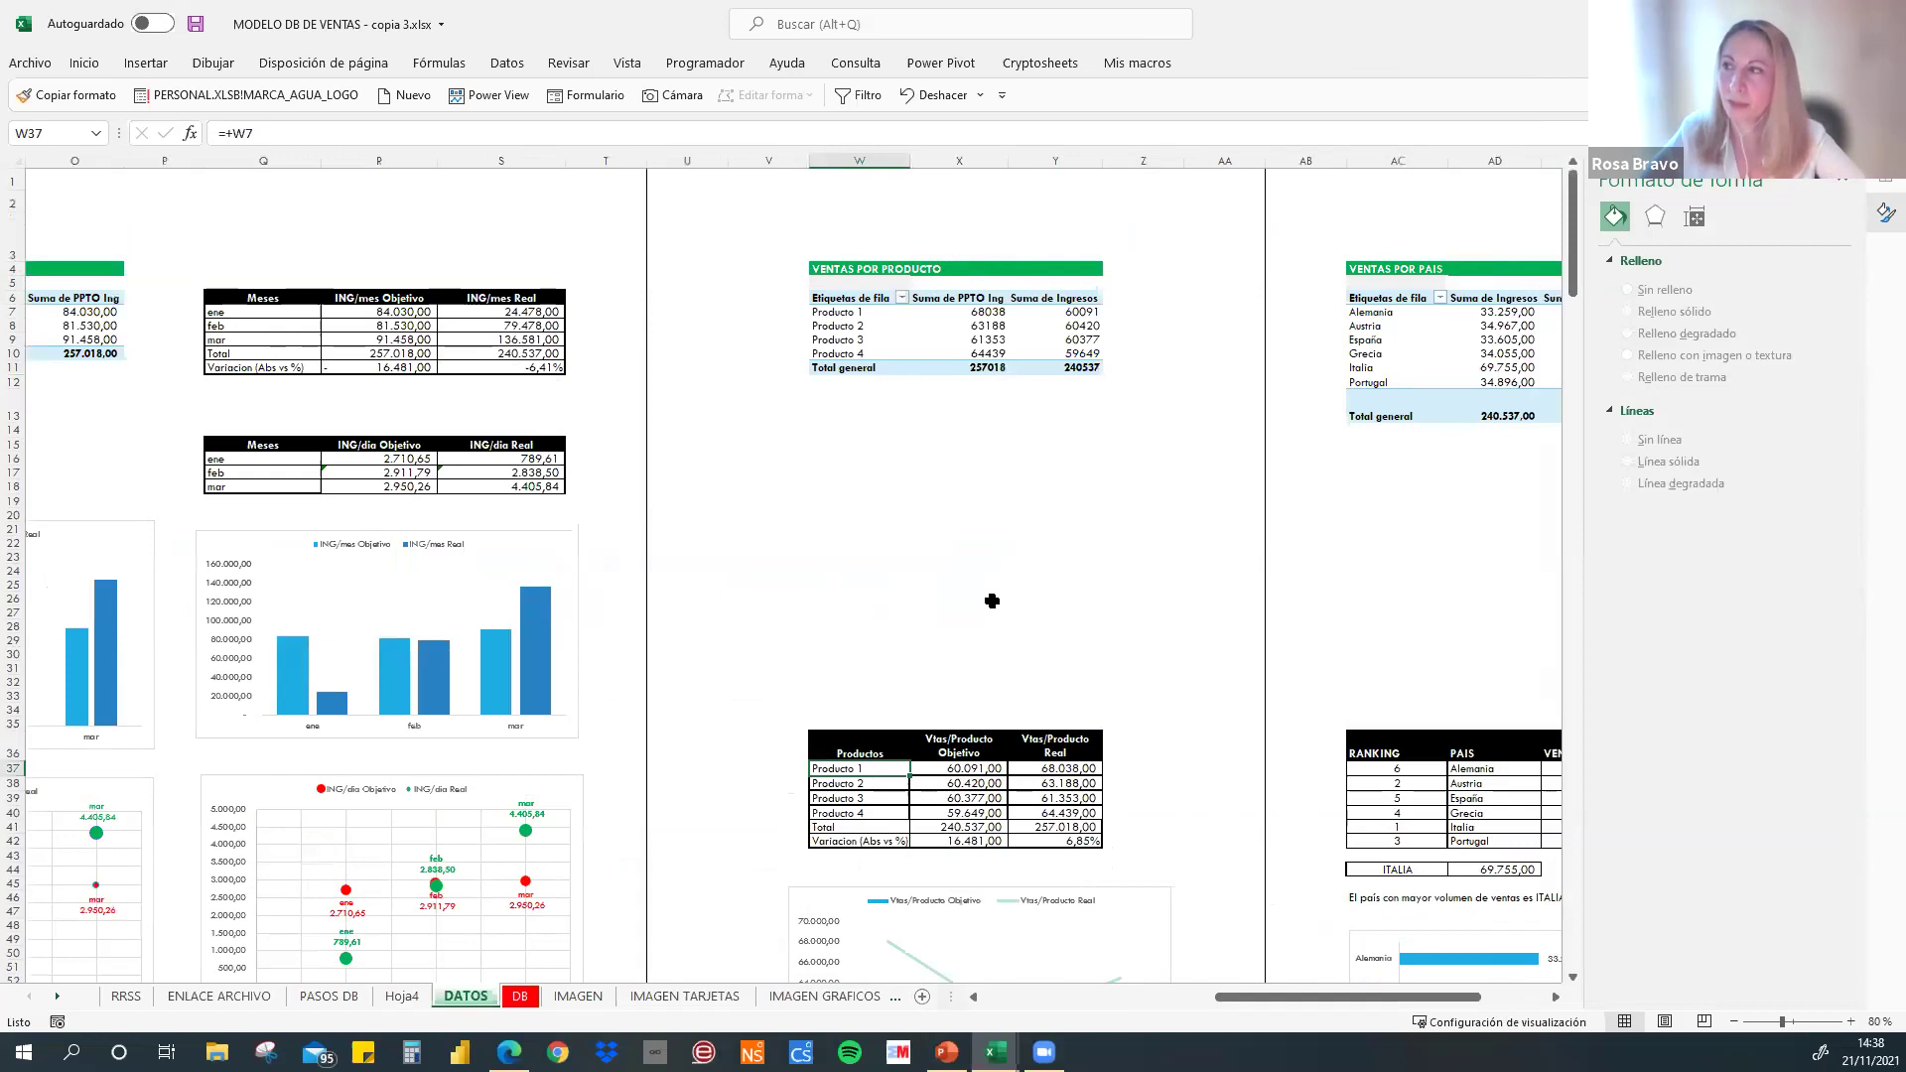
# - Enter the formula =+Y7 as Producto 1's Vtas/Producto Objetivo in the Productos table
pyautogui.write('=+Y7')
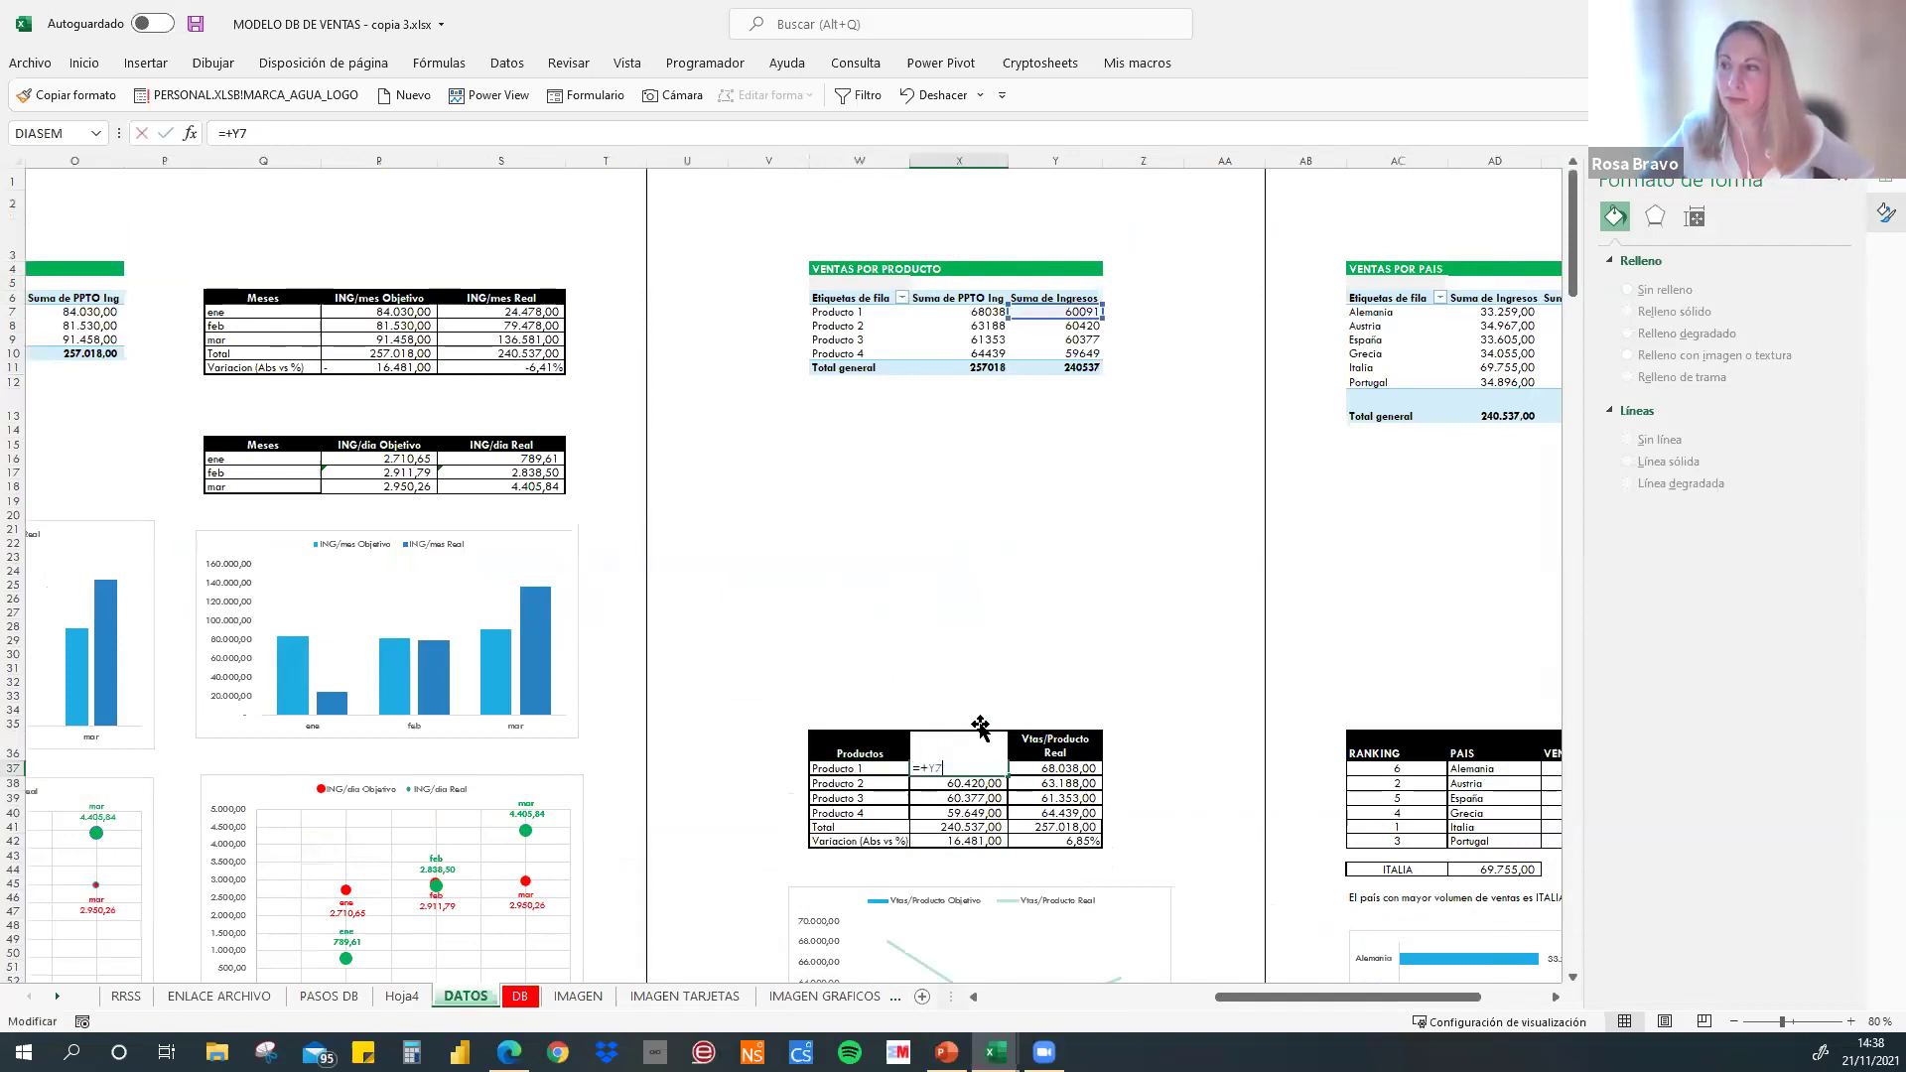
pyautogui.press('Return')
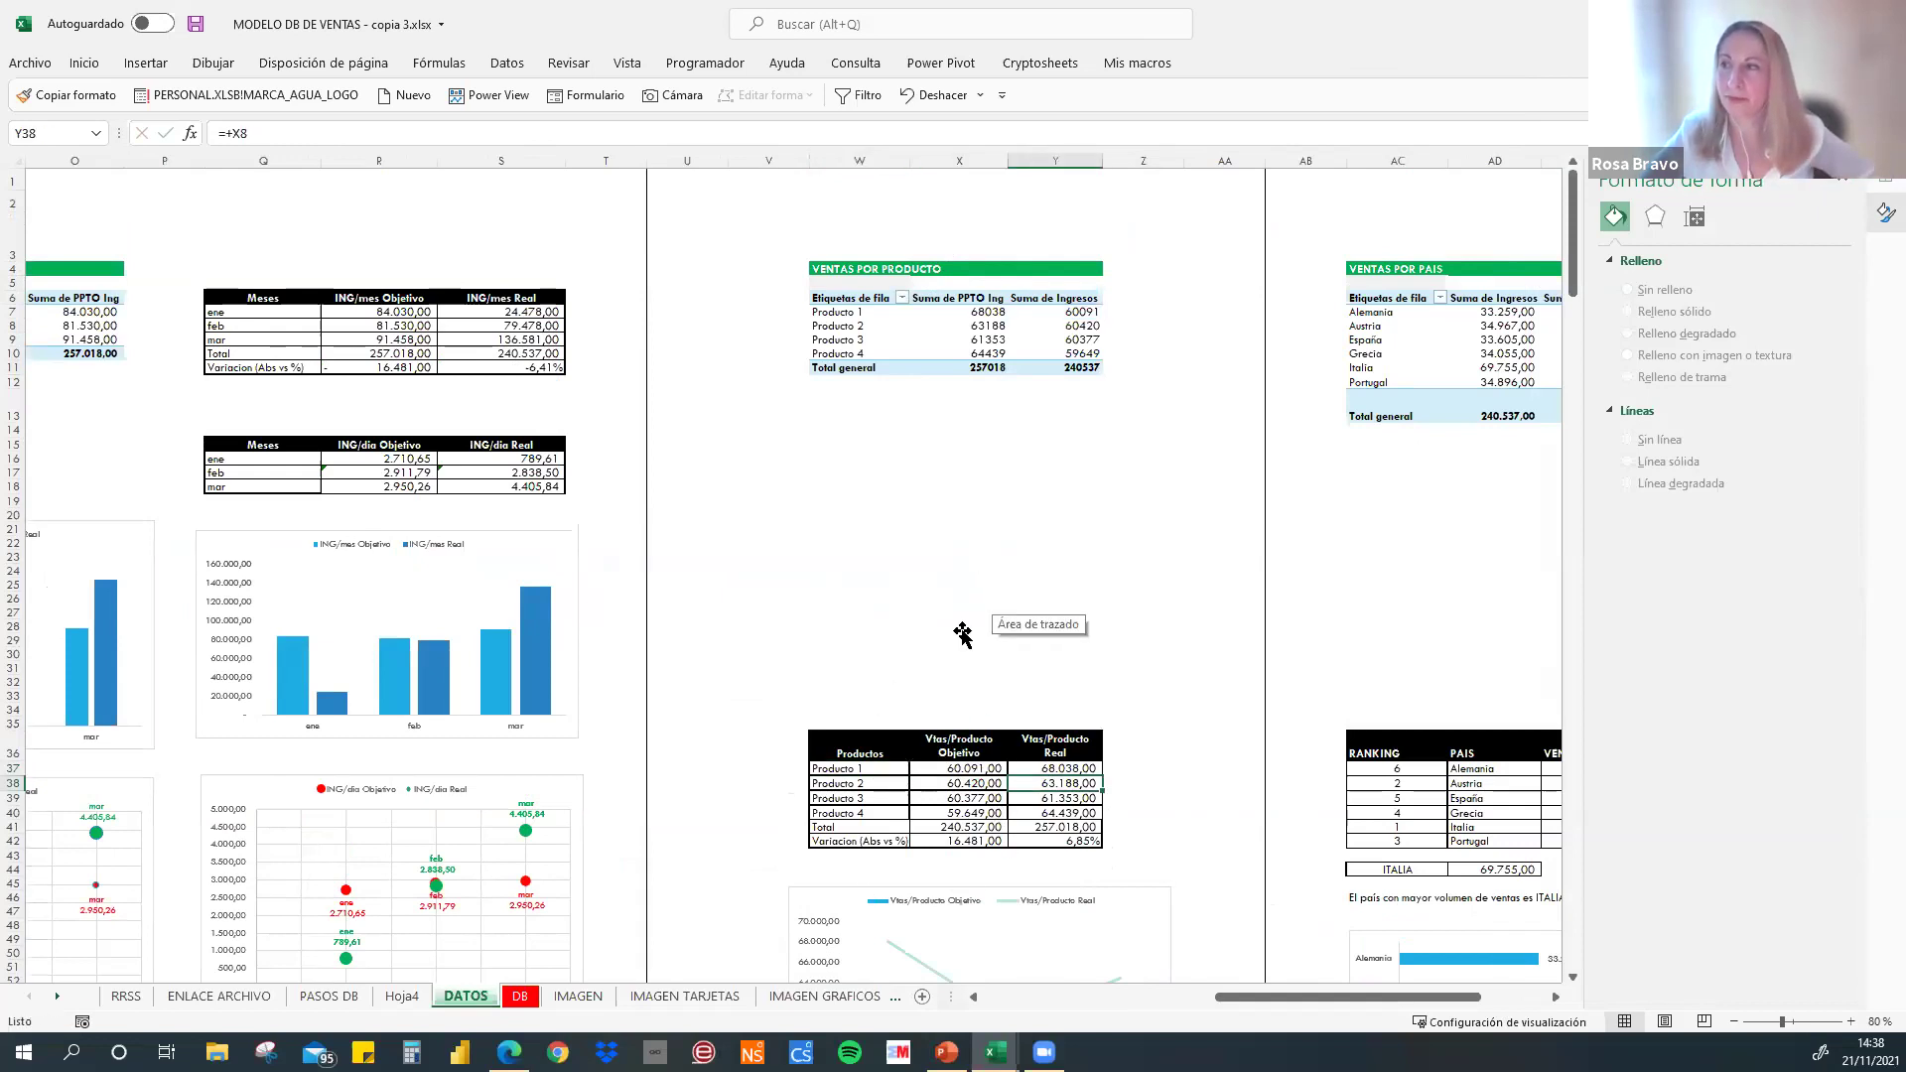
# - Select the Productos table's headers and four product rows and preview a Columna agrupada - Línea combo chart without inserting it
pyautogui.scroll(-5, 906, 505)
pyautogui.click(862, 467)
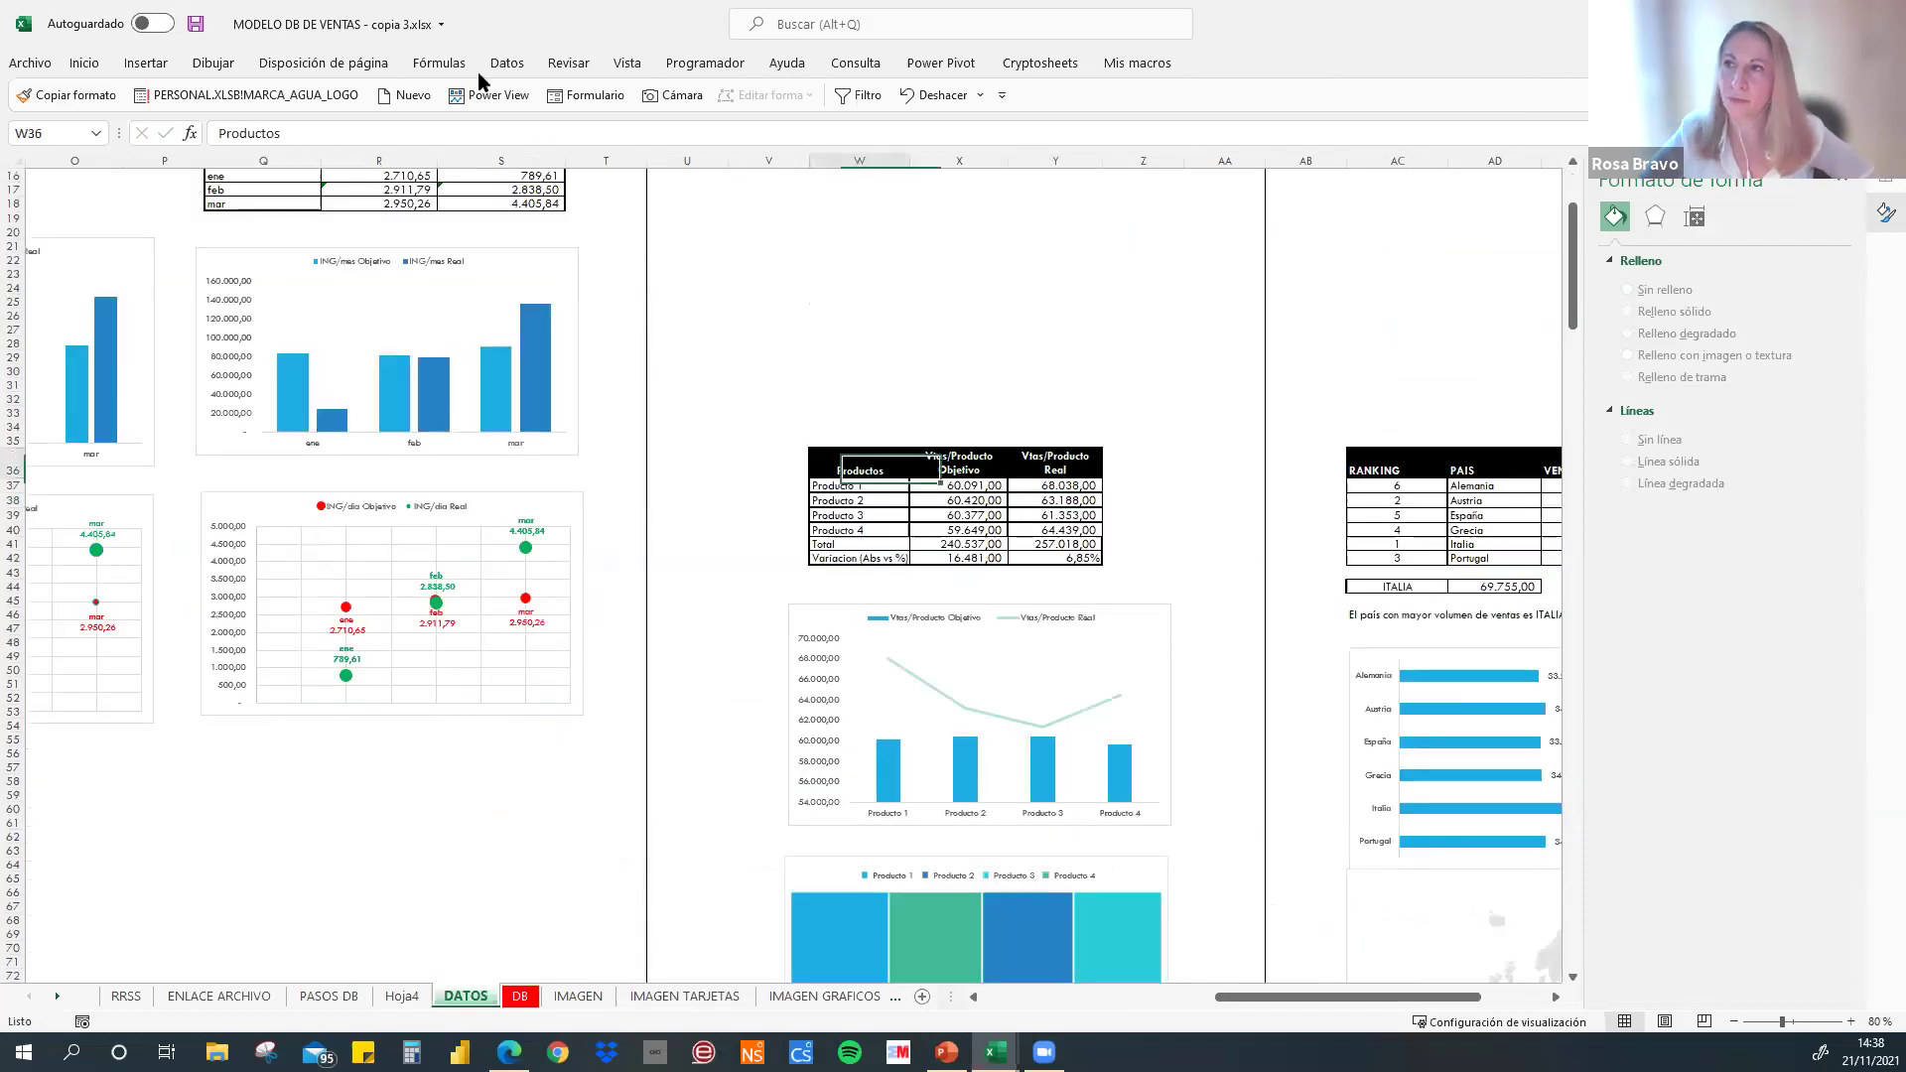
pyautogui.hotkey('shift', 'Down')
pyautogui.hotkey('shift', 'Down')
pyautogui.hotkey('shift', 'Right')
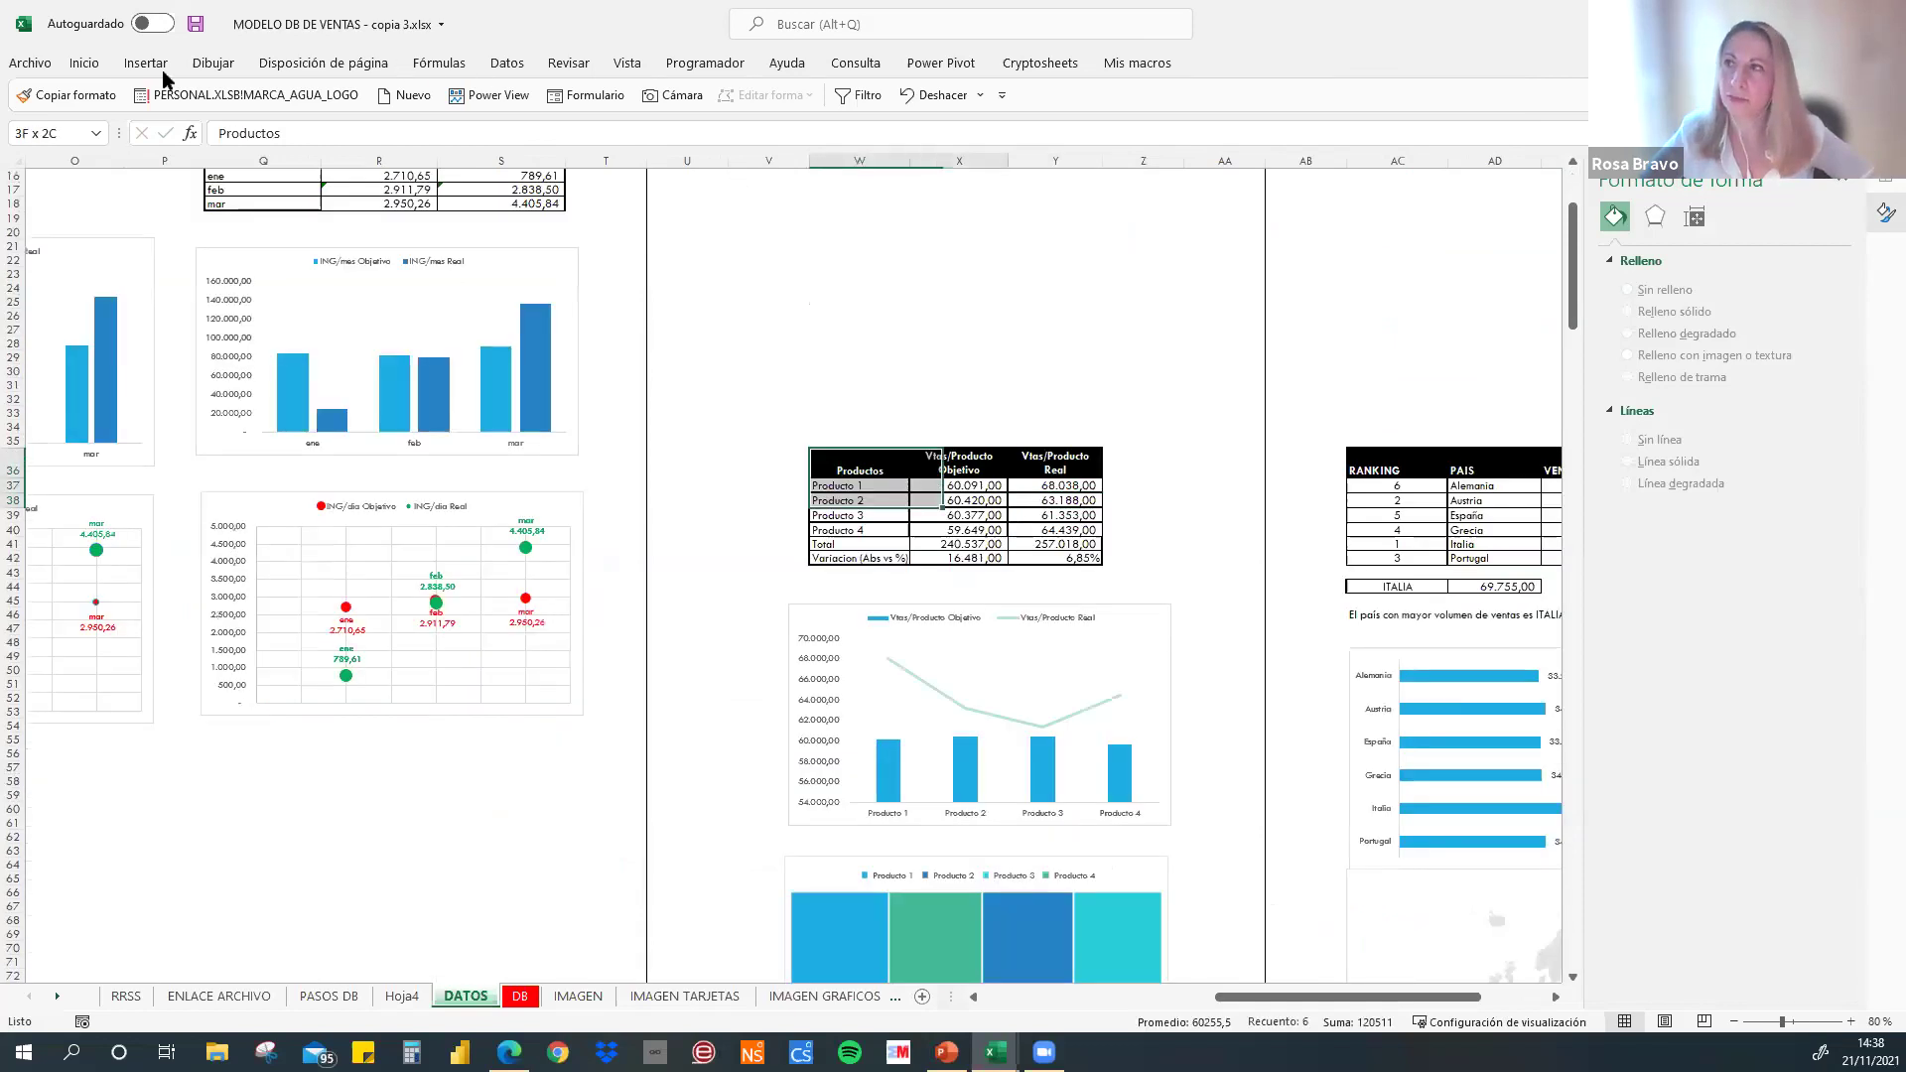
pyautogui.hotkey('shift', 'Down')
pyautogui.hotkey('shift', 'Down')
pyautogui.hotkey('shift', 'Right')
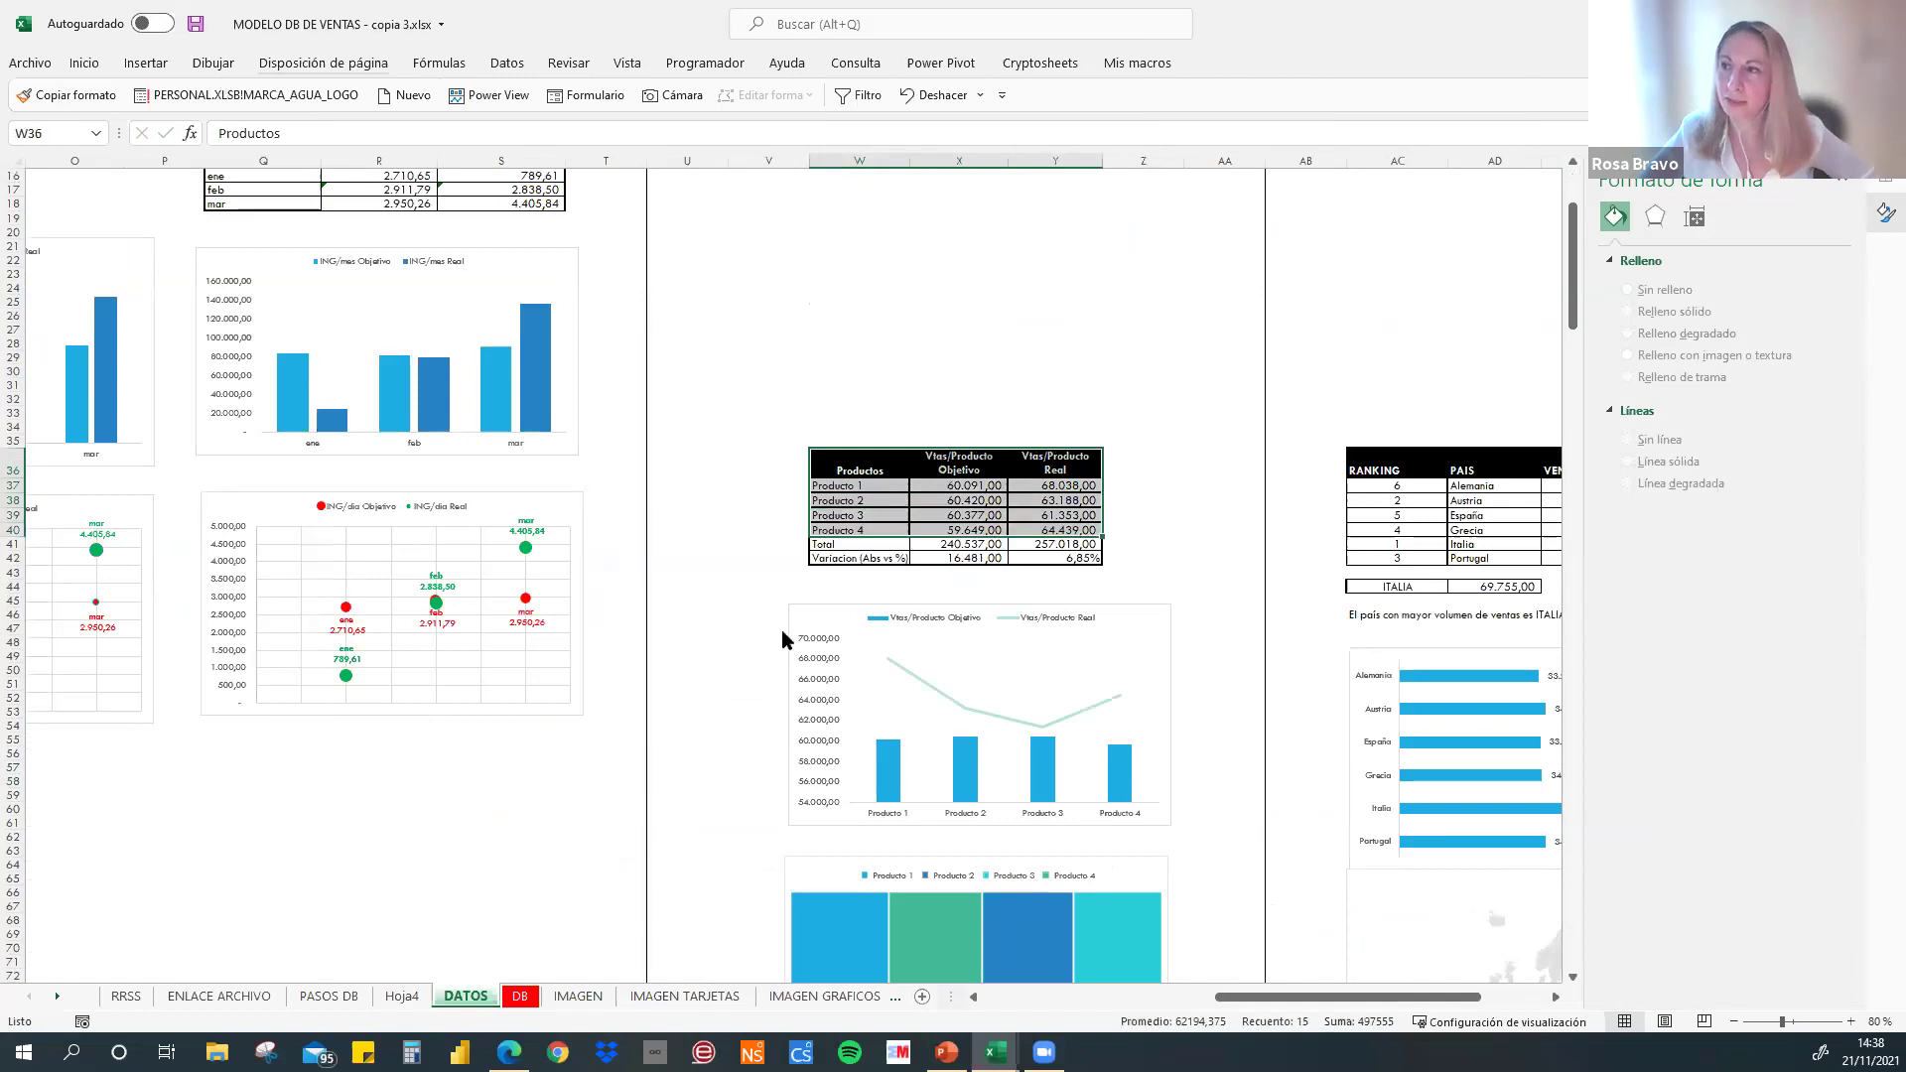
pyautogui.click(722, 730)
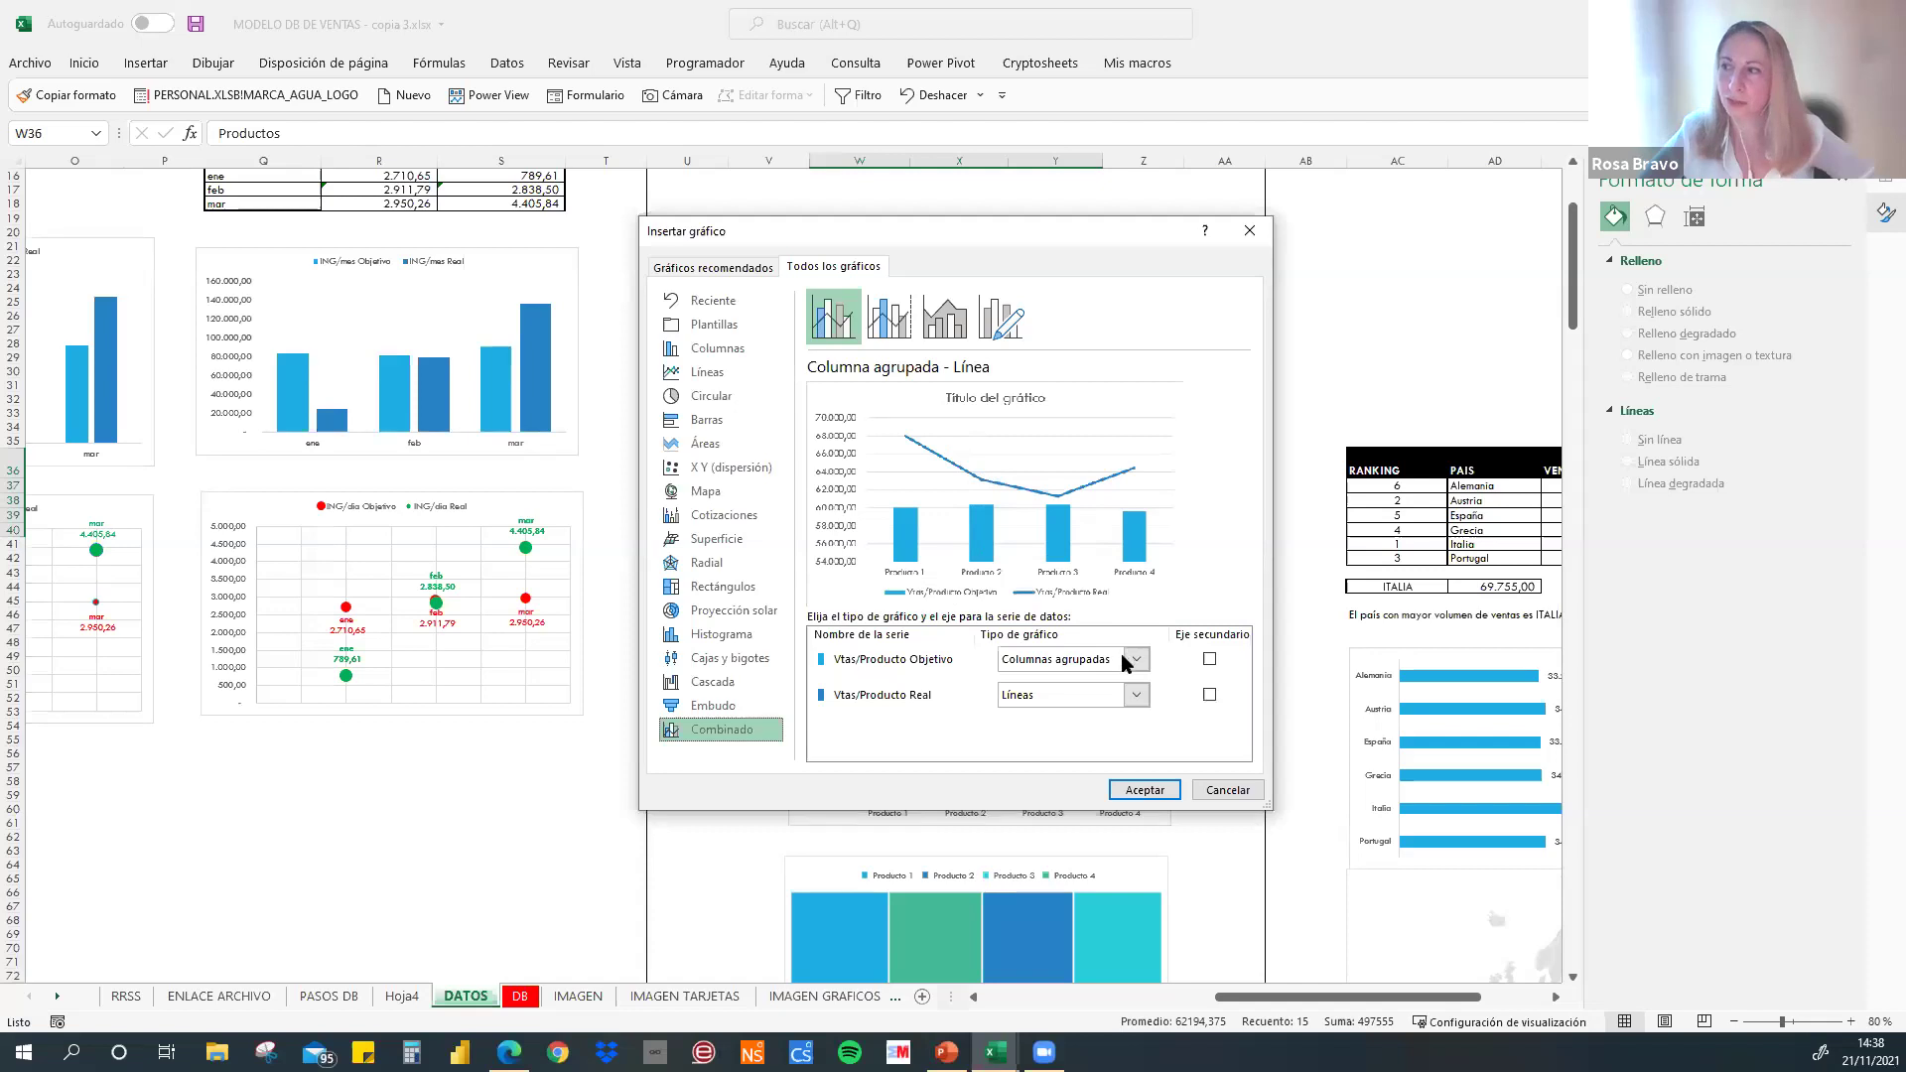
pyautogui.click(1227, 789)
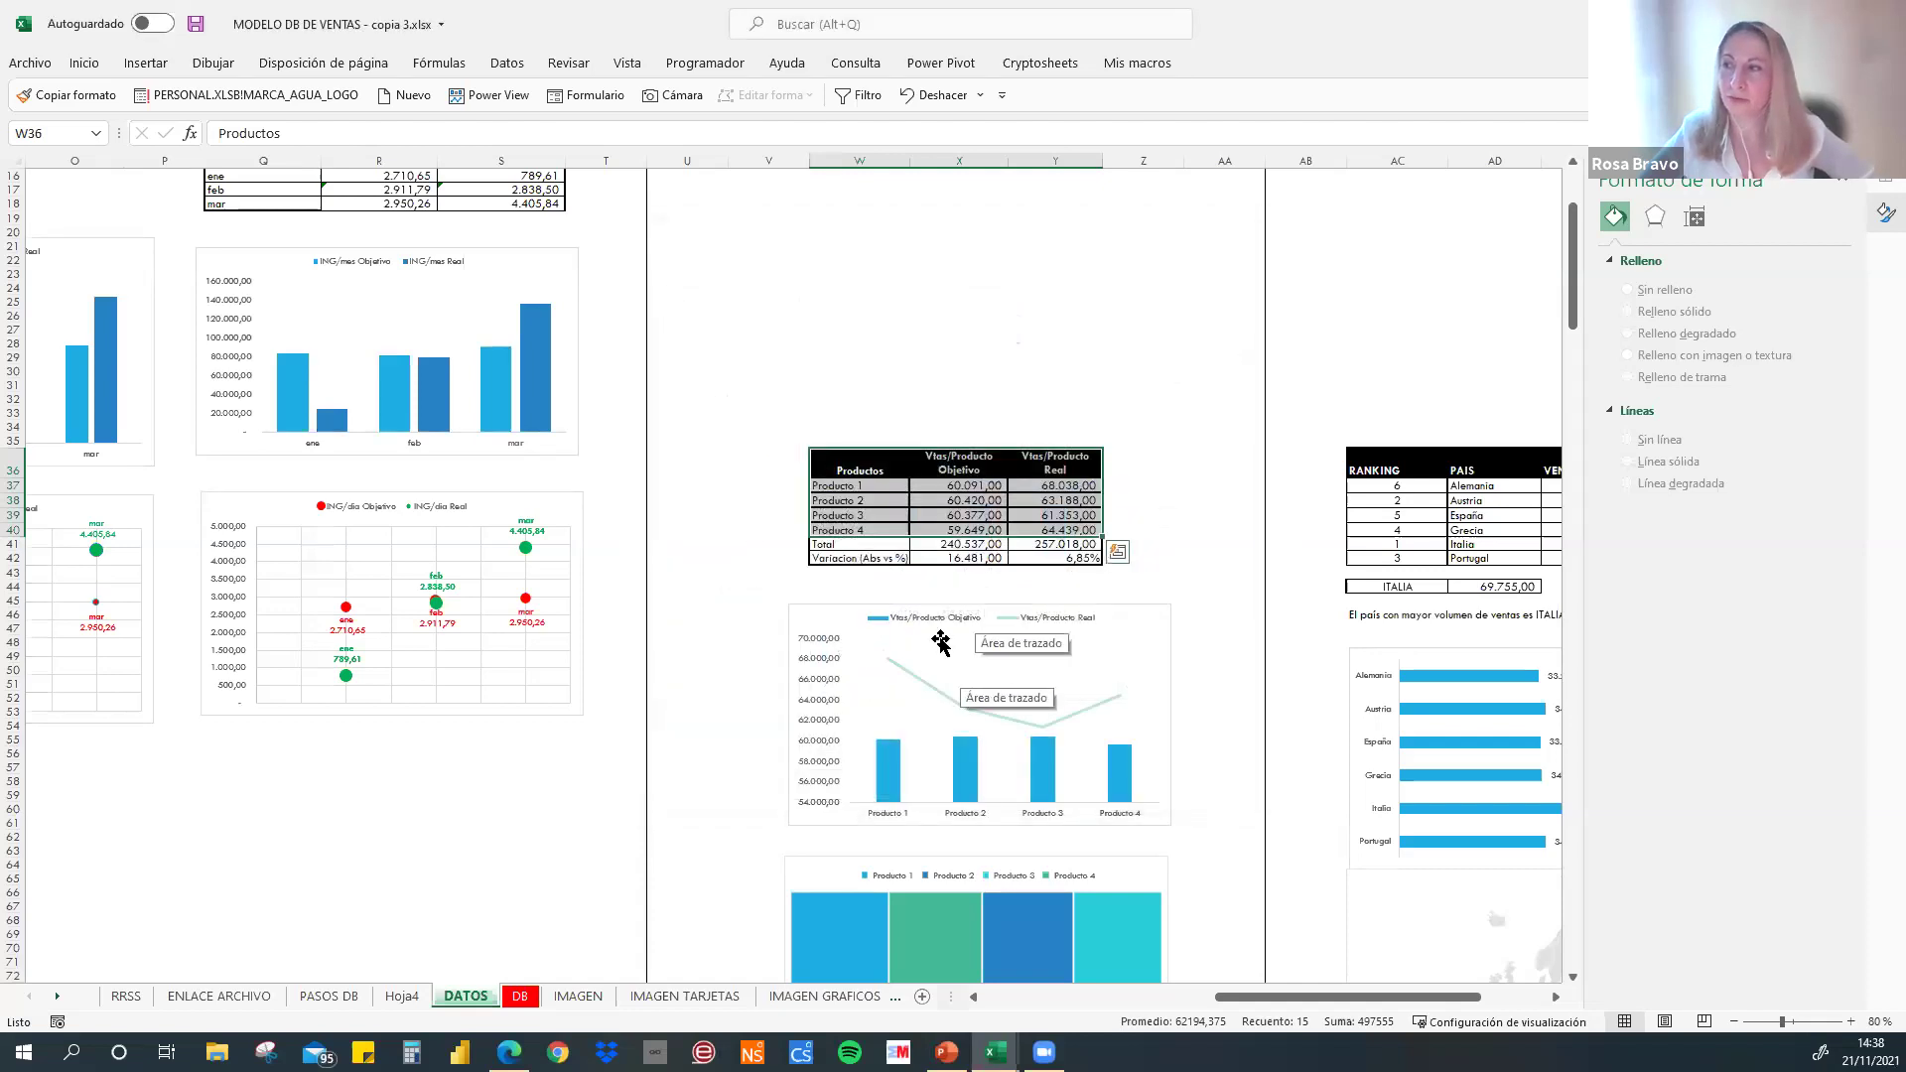
# - Examine the existing product column-and-line chart and its counterpart on the DB sheet, and return to the DATOS sheet
pyautogui.click(829, 612)
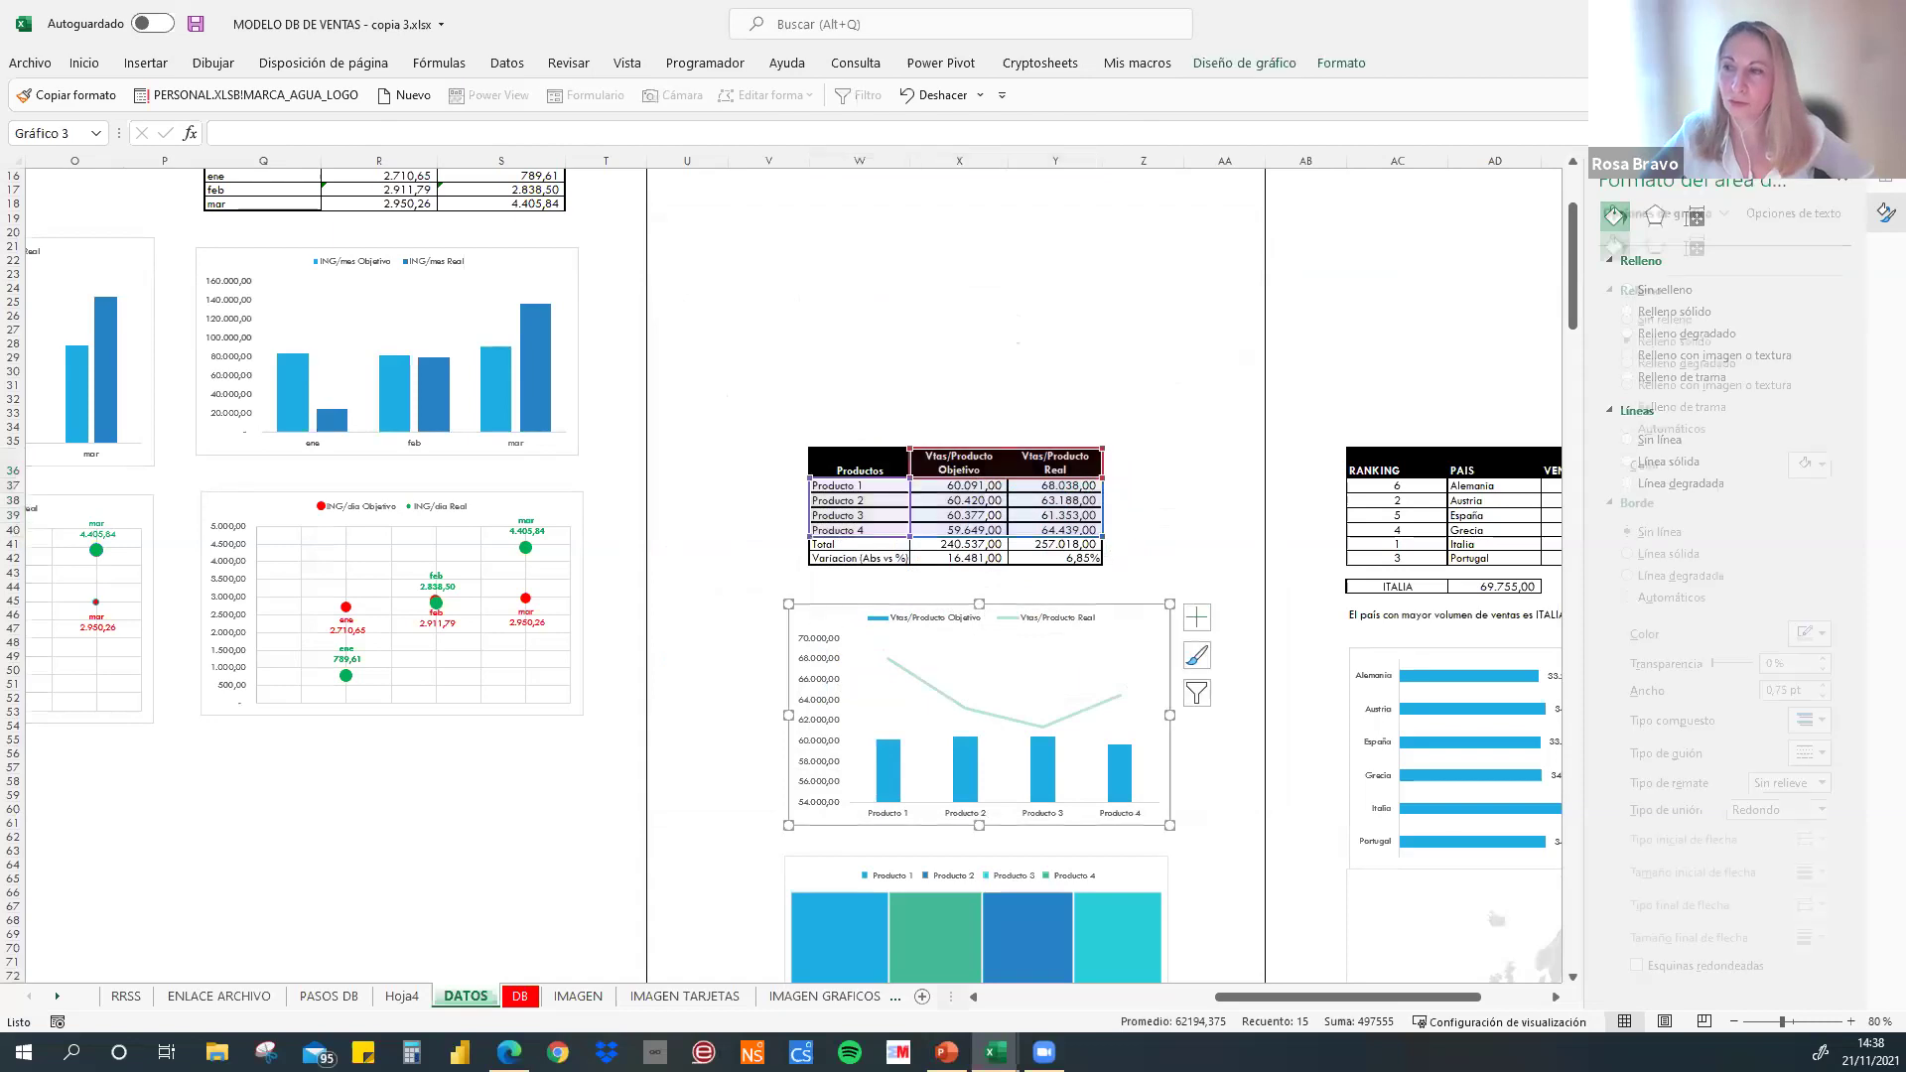
pyautogui.click(532, 998)
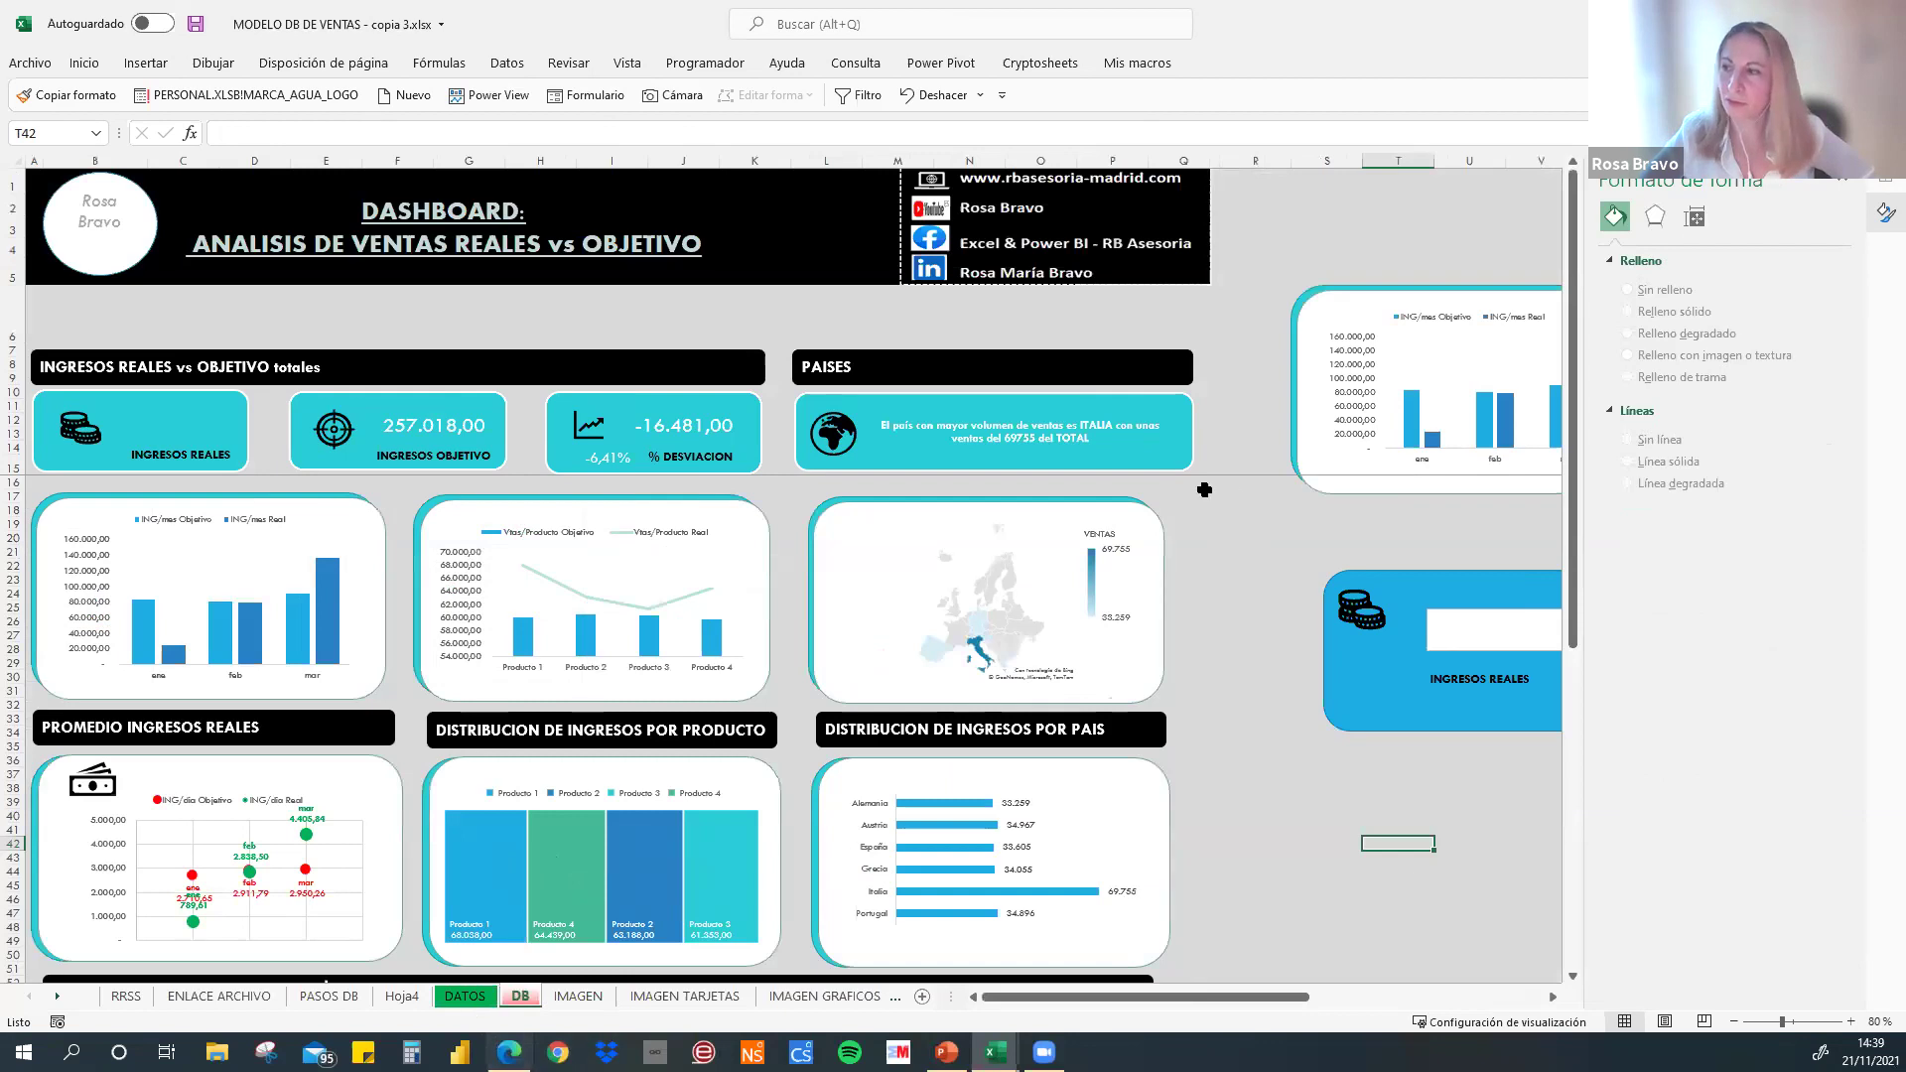
pyautogui.scroll(-3, 859, 293)
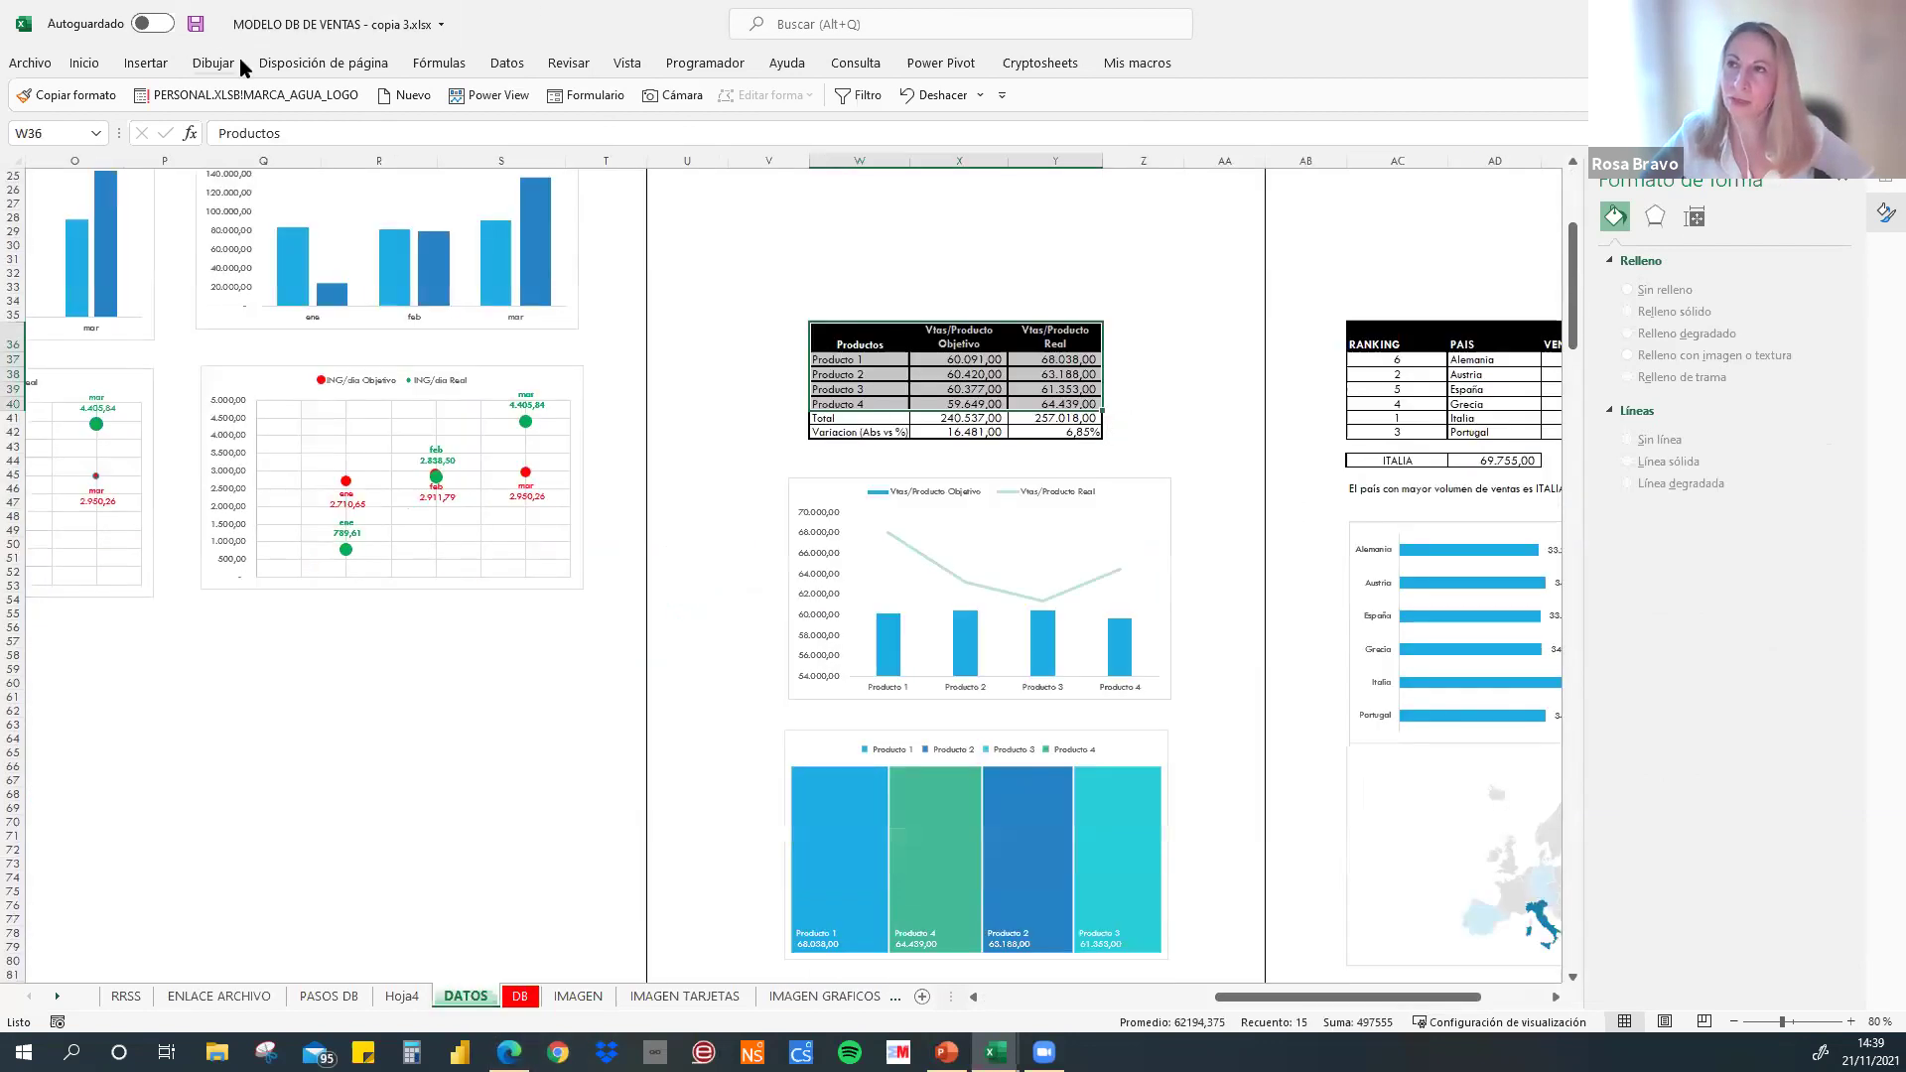
# - Insert a treemap chart of the four products below the existing product treemap on DATOS and delete its title
pyautogui.click(149, 63)
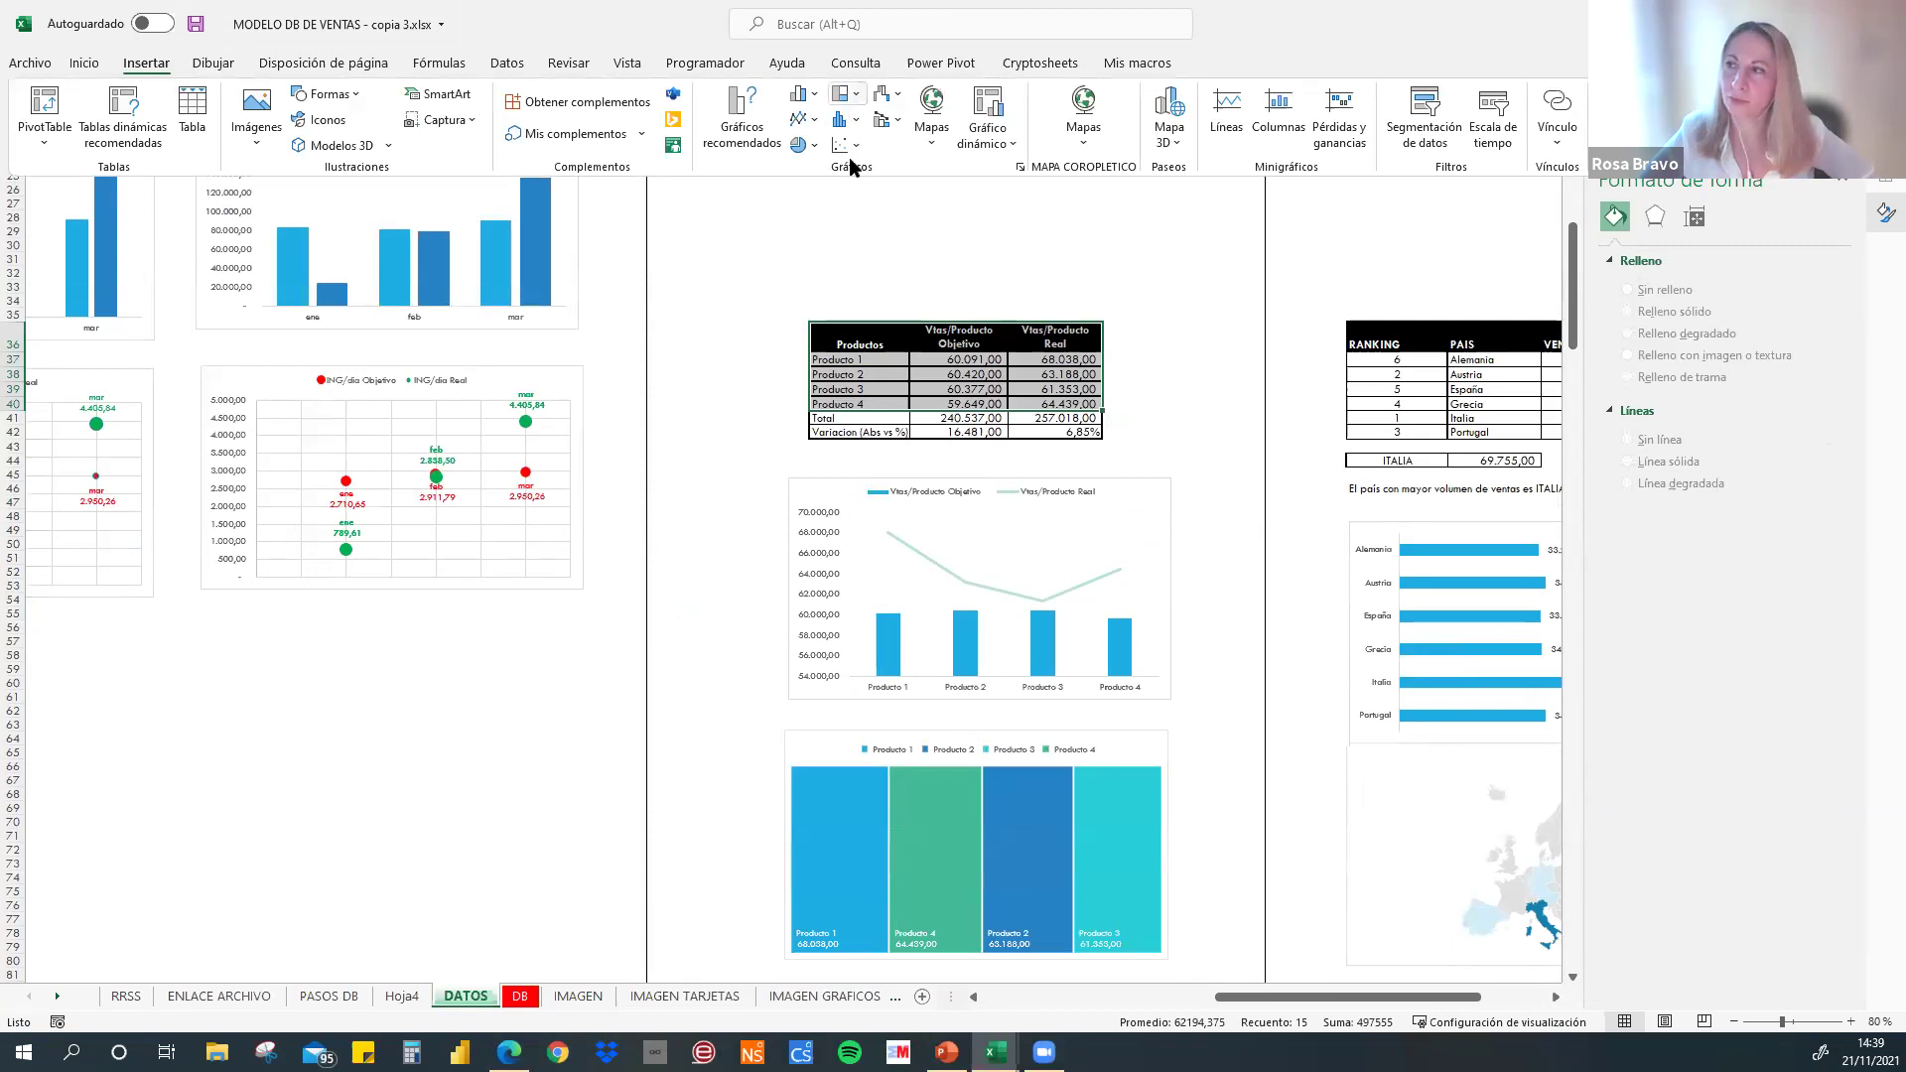
pyautogui.click(841, 93)
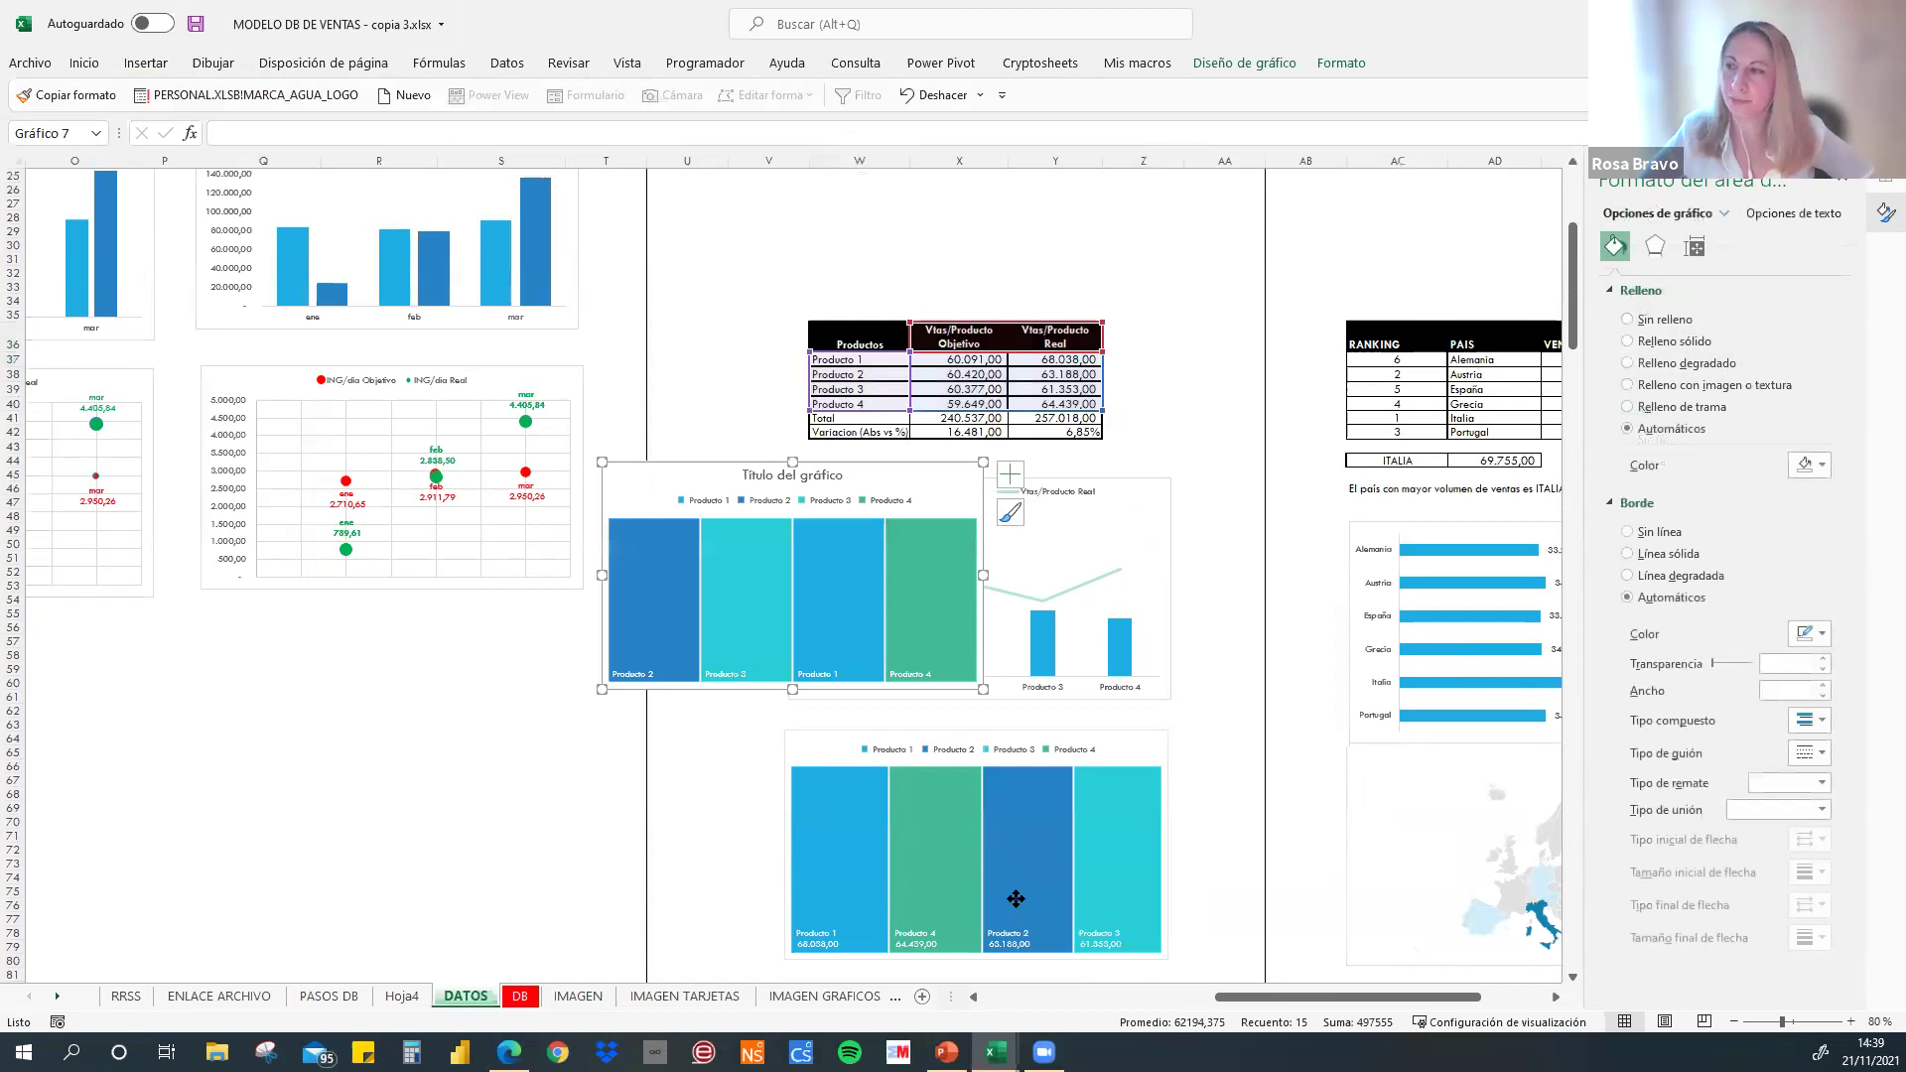
pyautogui.scroll(-2, 908, 769)
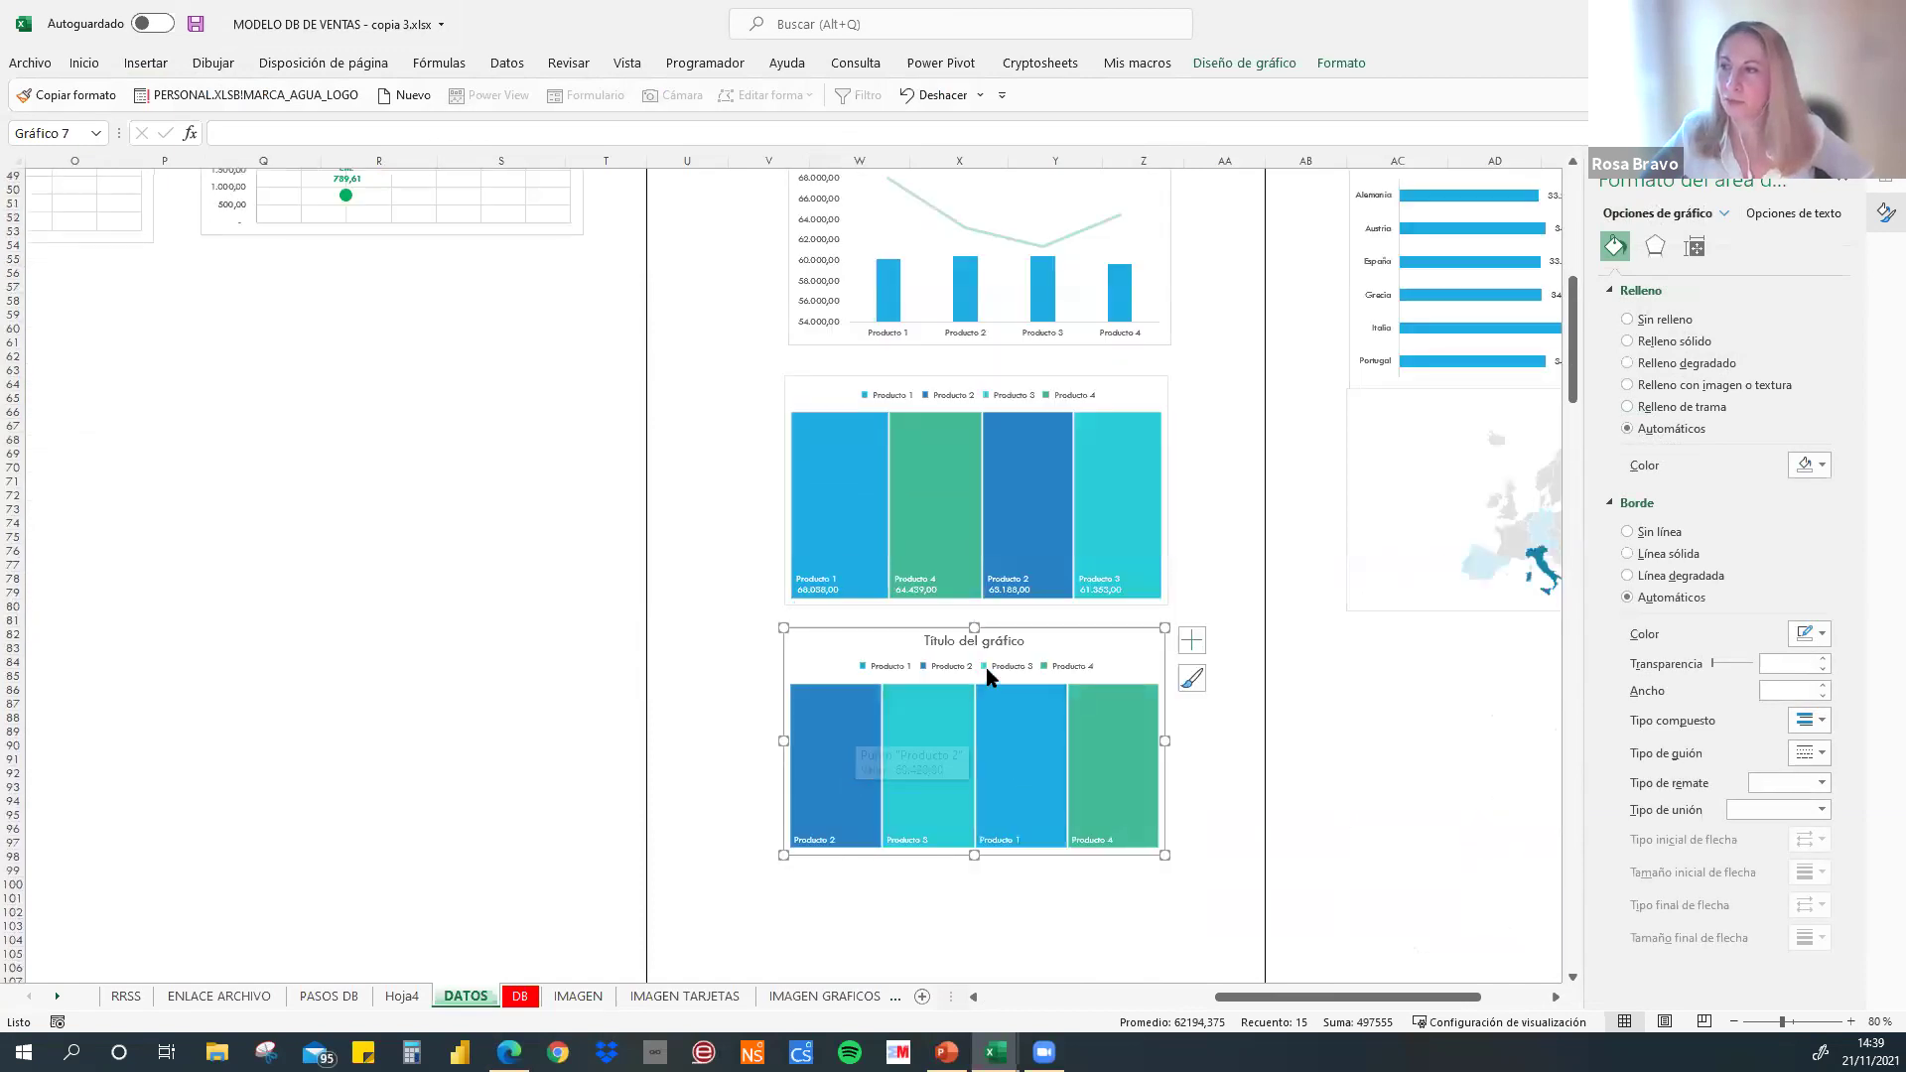
pyautogui.click(951, 642)
pyautogui.moveTo(951, 641); pyautogui.dragTo(1013, 663)
pyautogui.press('Delete')
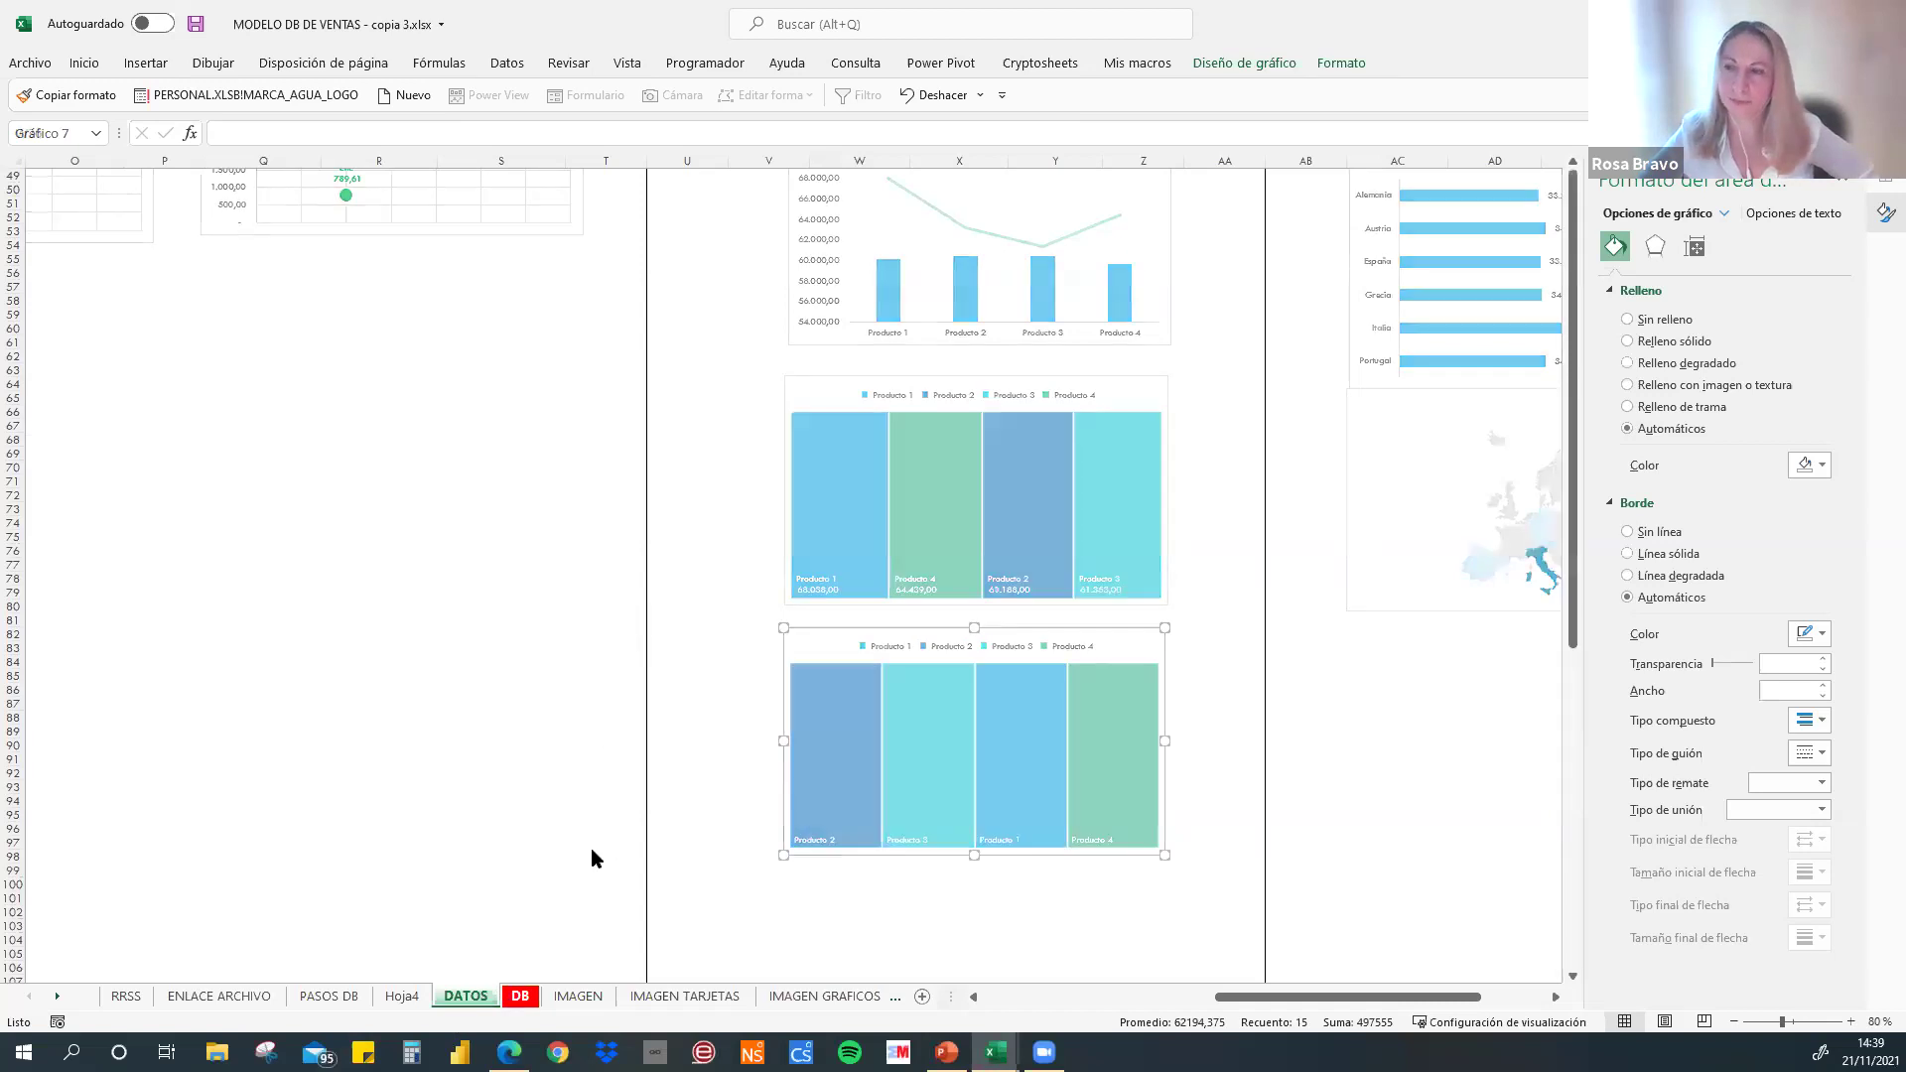
# - Review the product charts on the DB dashboard, and return to the VENTAS POR PAIS pivot table on DATOS
pyautogui.click(592, 848)
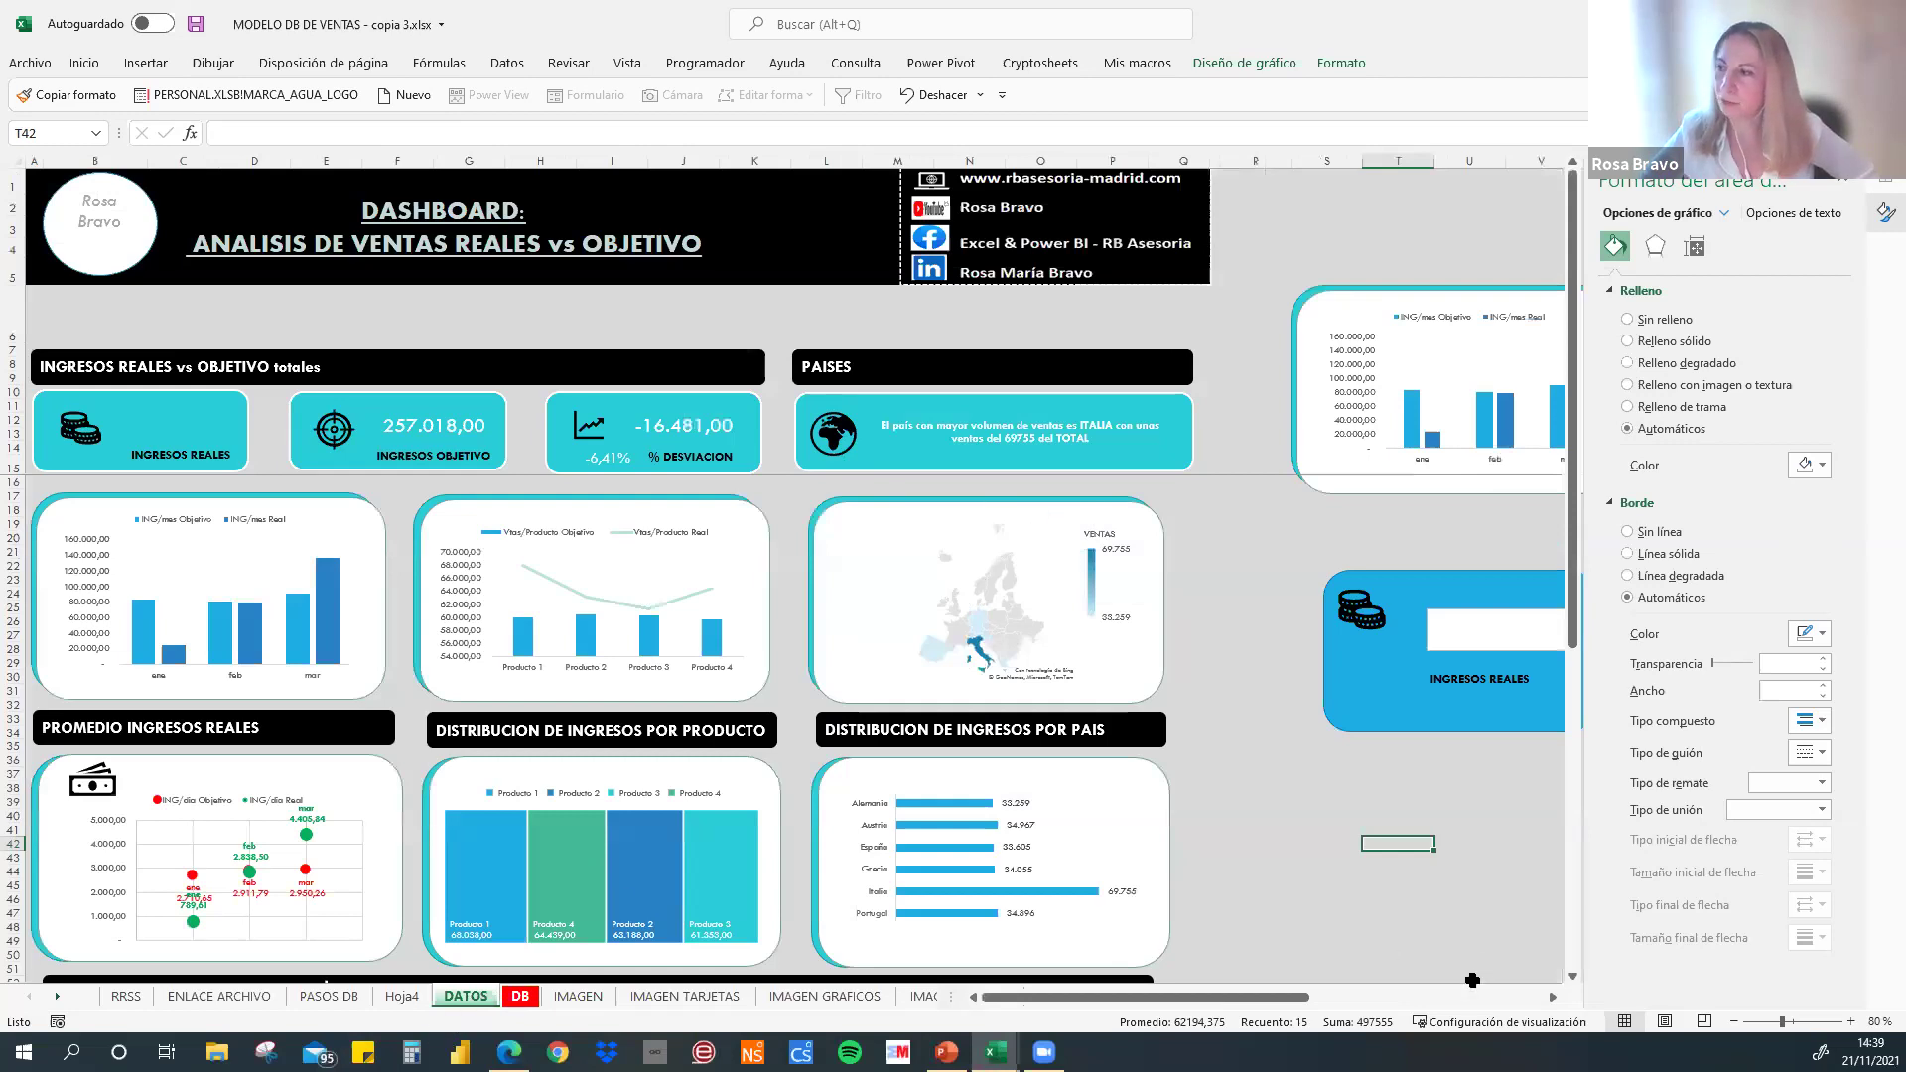
pyautogui.click(1227, 635)
pyautogui.hotkey('ctrl', 'pageup')
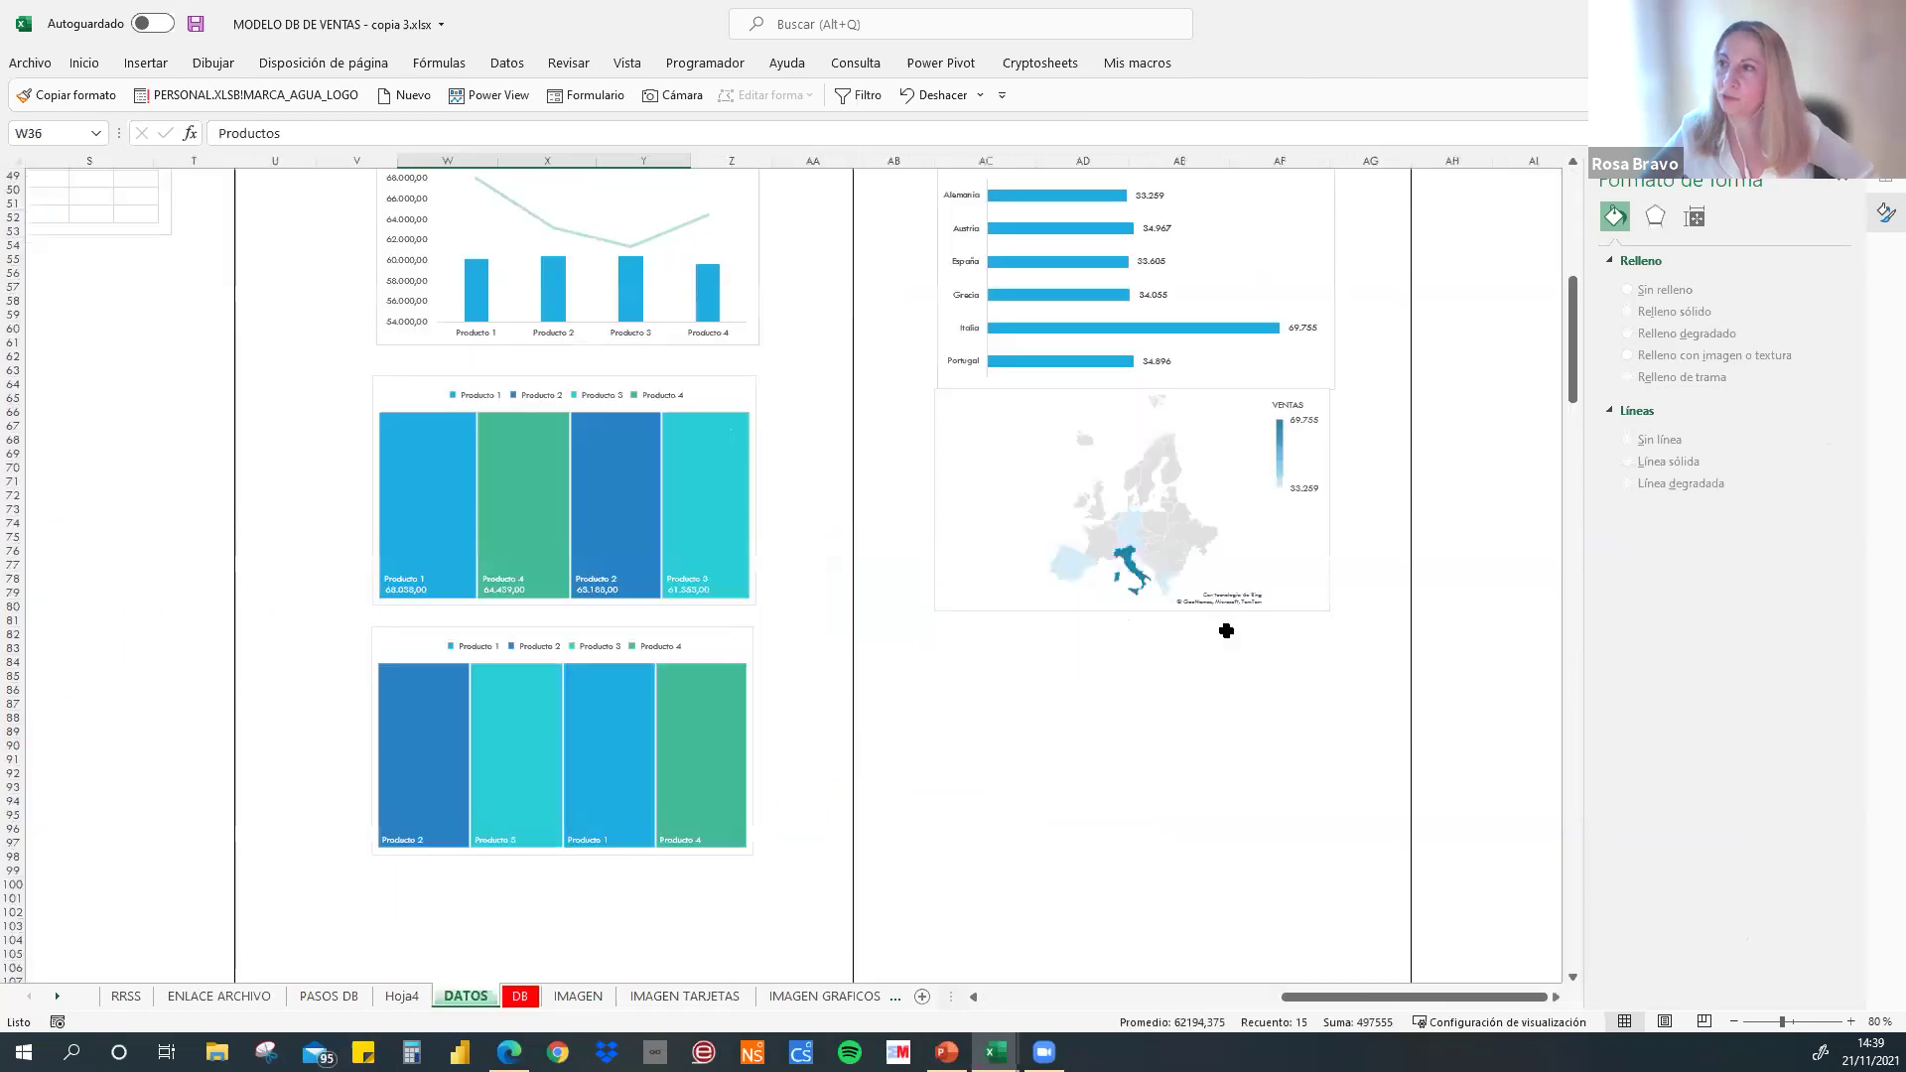
pyautogui.scroll(8, 1132, 352)
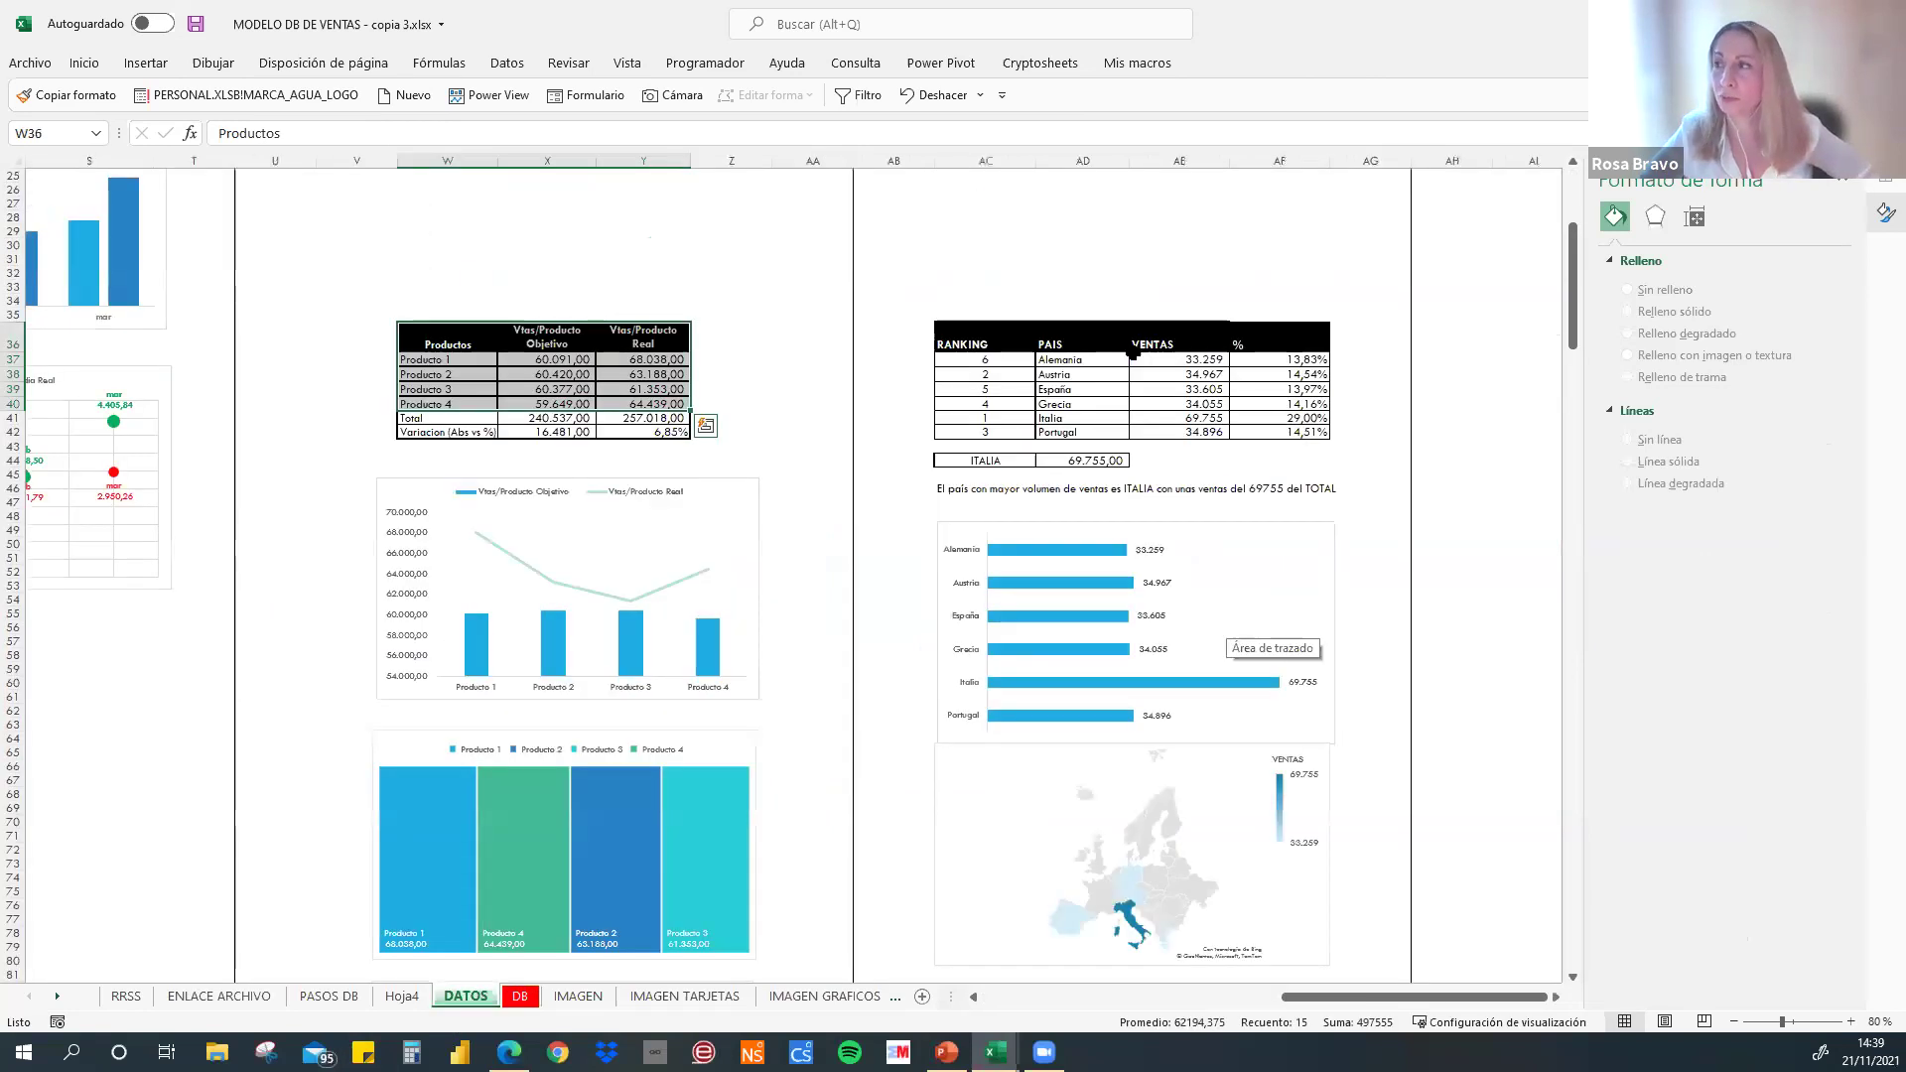
pyautogui.scroll(8, 1132, 352)
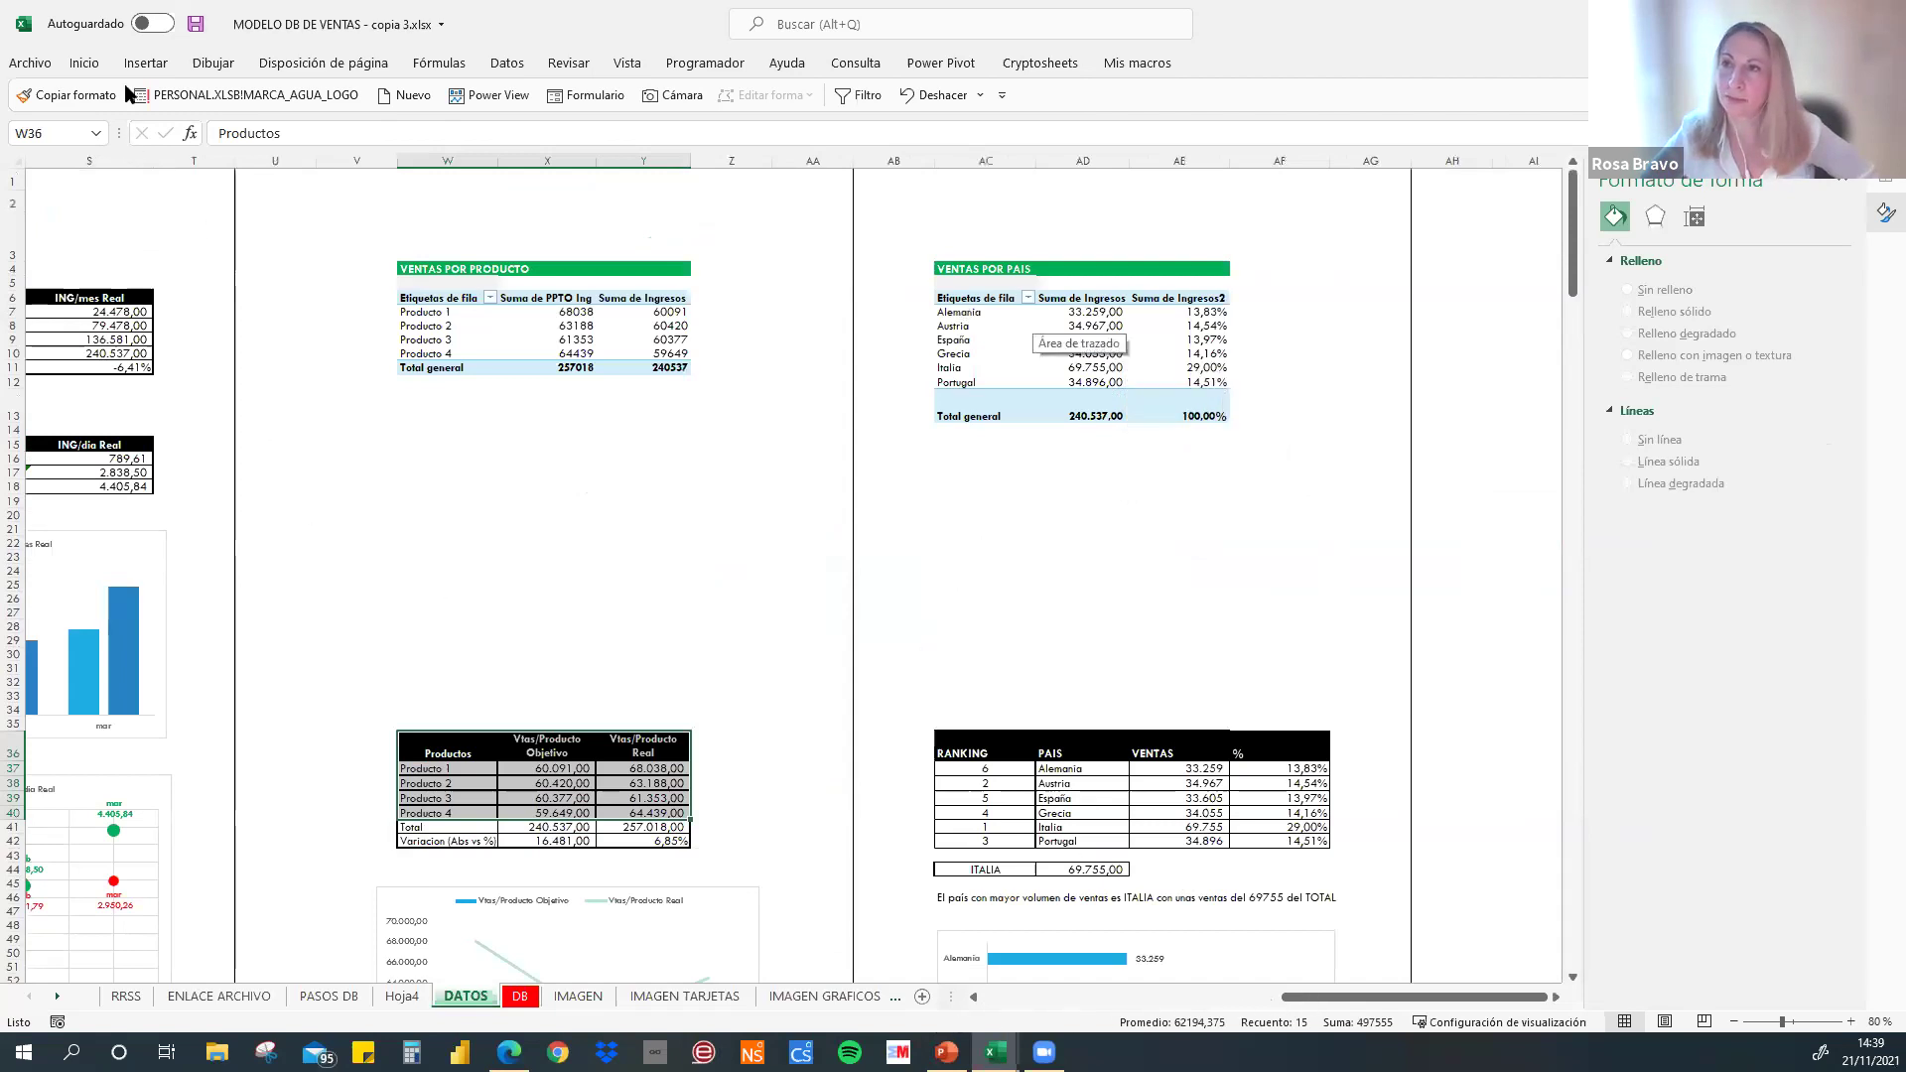
pyautogui.moveTo(1375, 997); pyautogui.dragTo(1092, 1006)
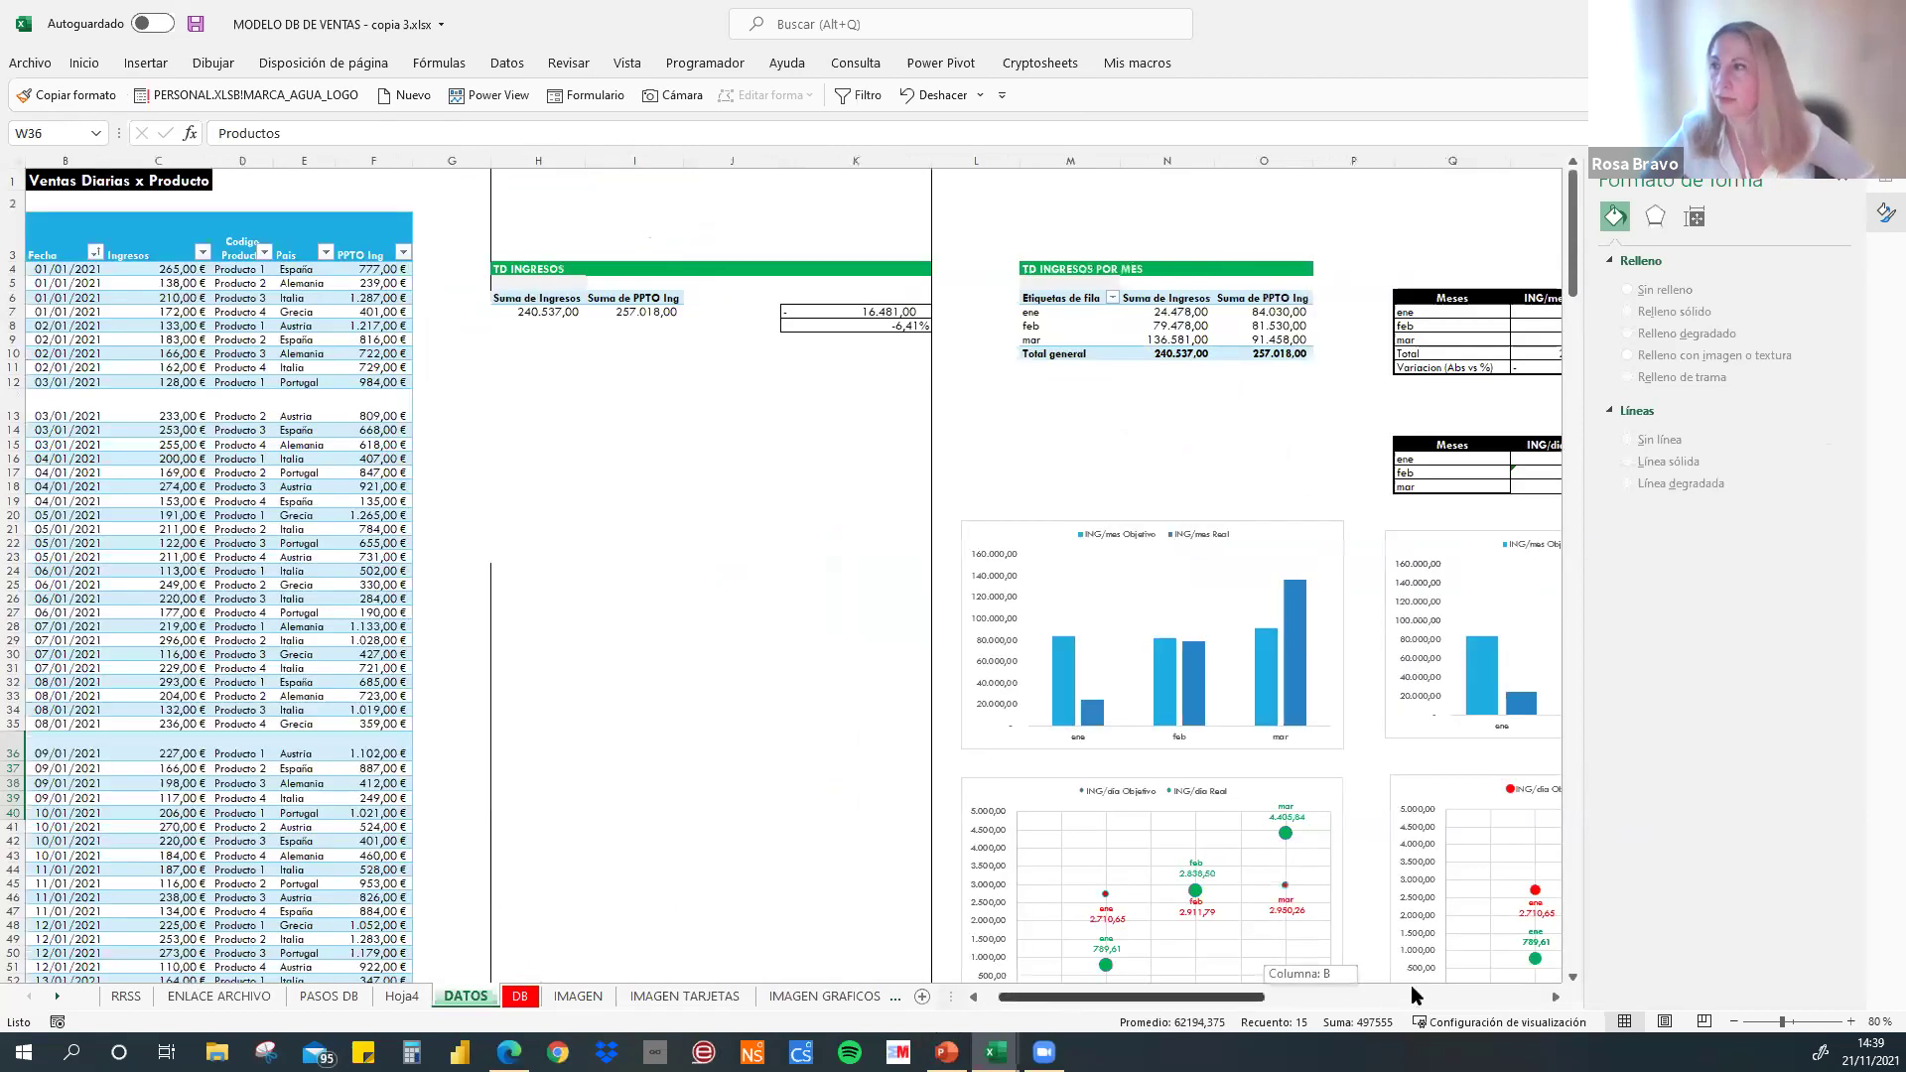
pyautogui.click(264, 487)
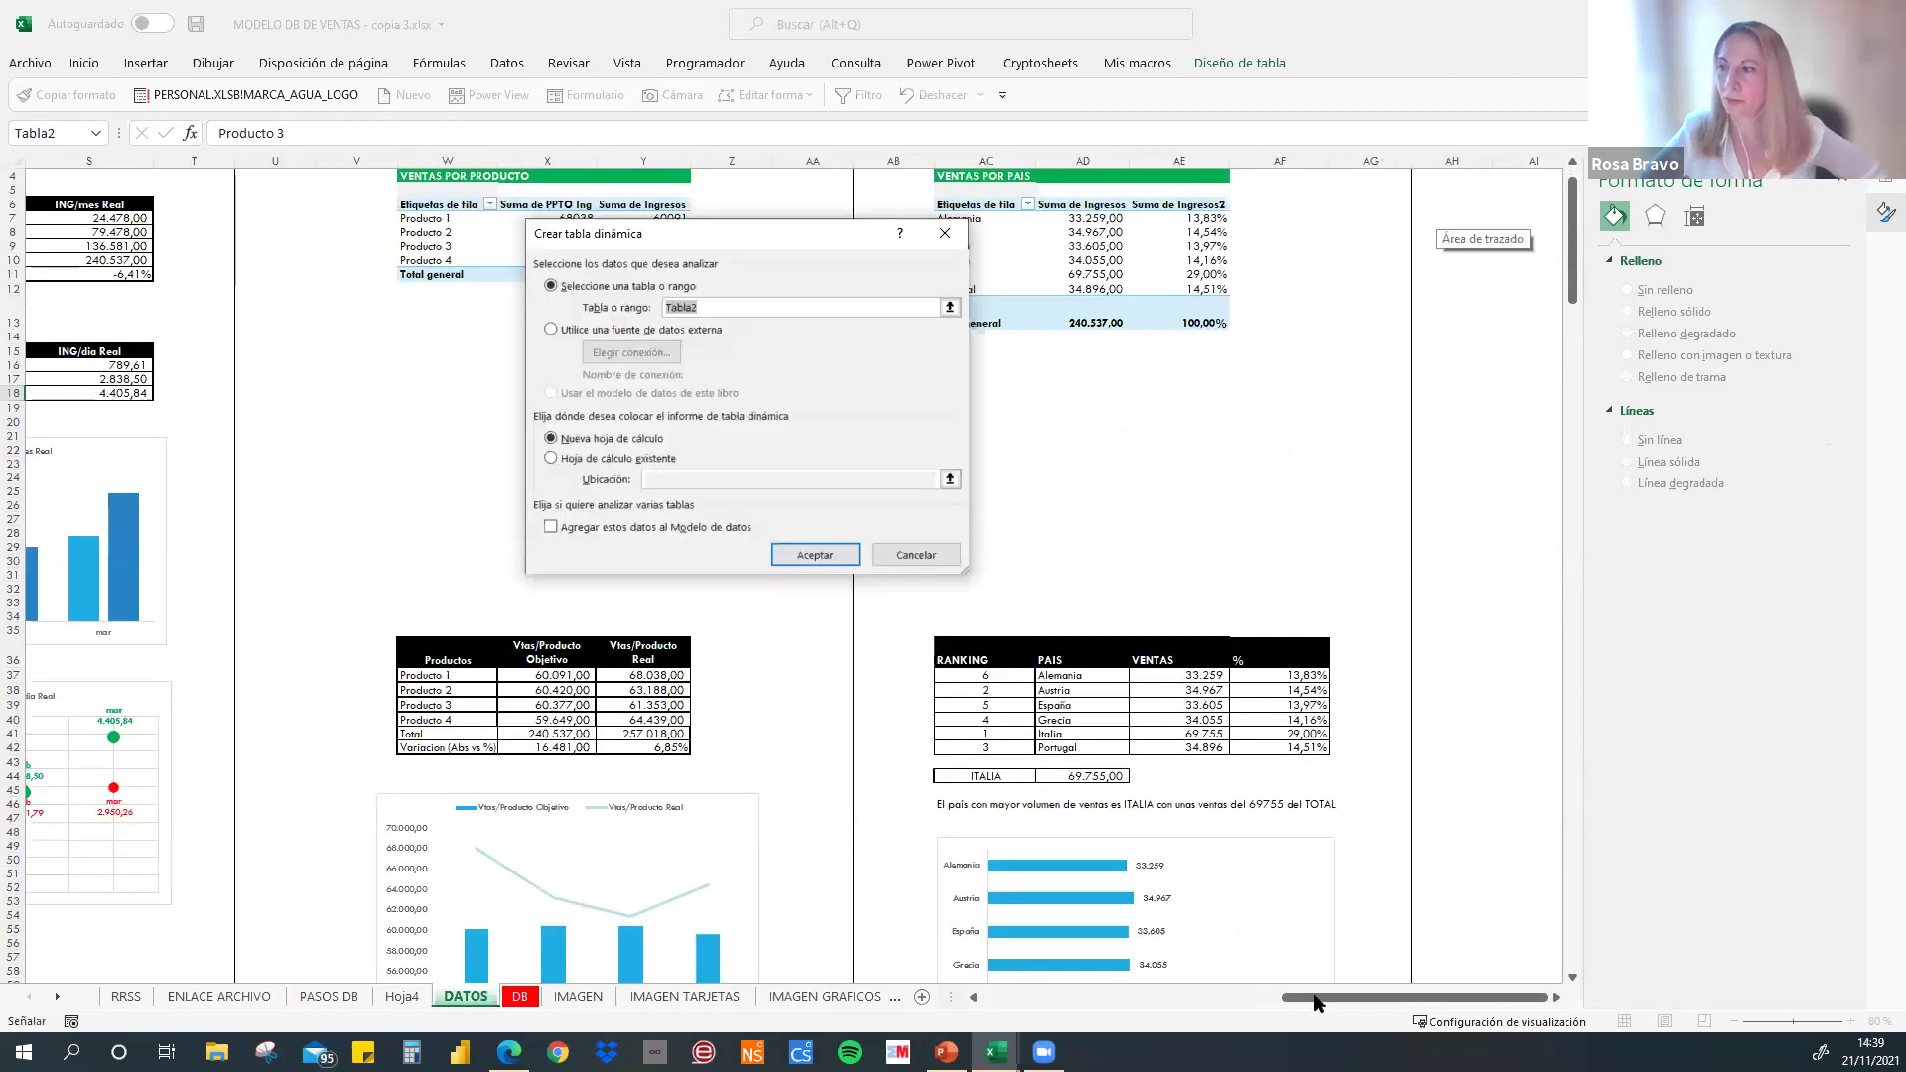
pyautogui.press('Escape')
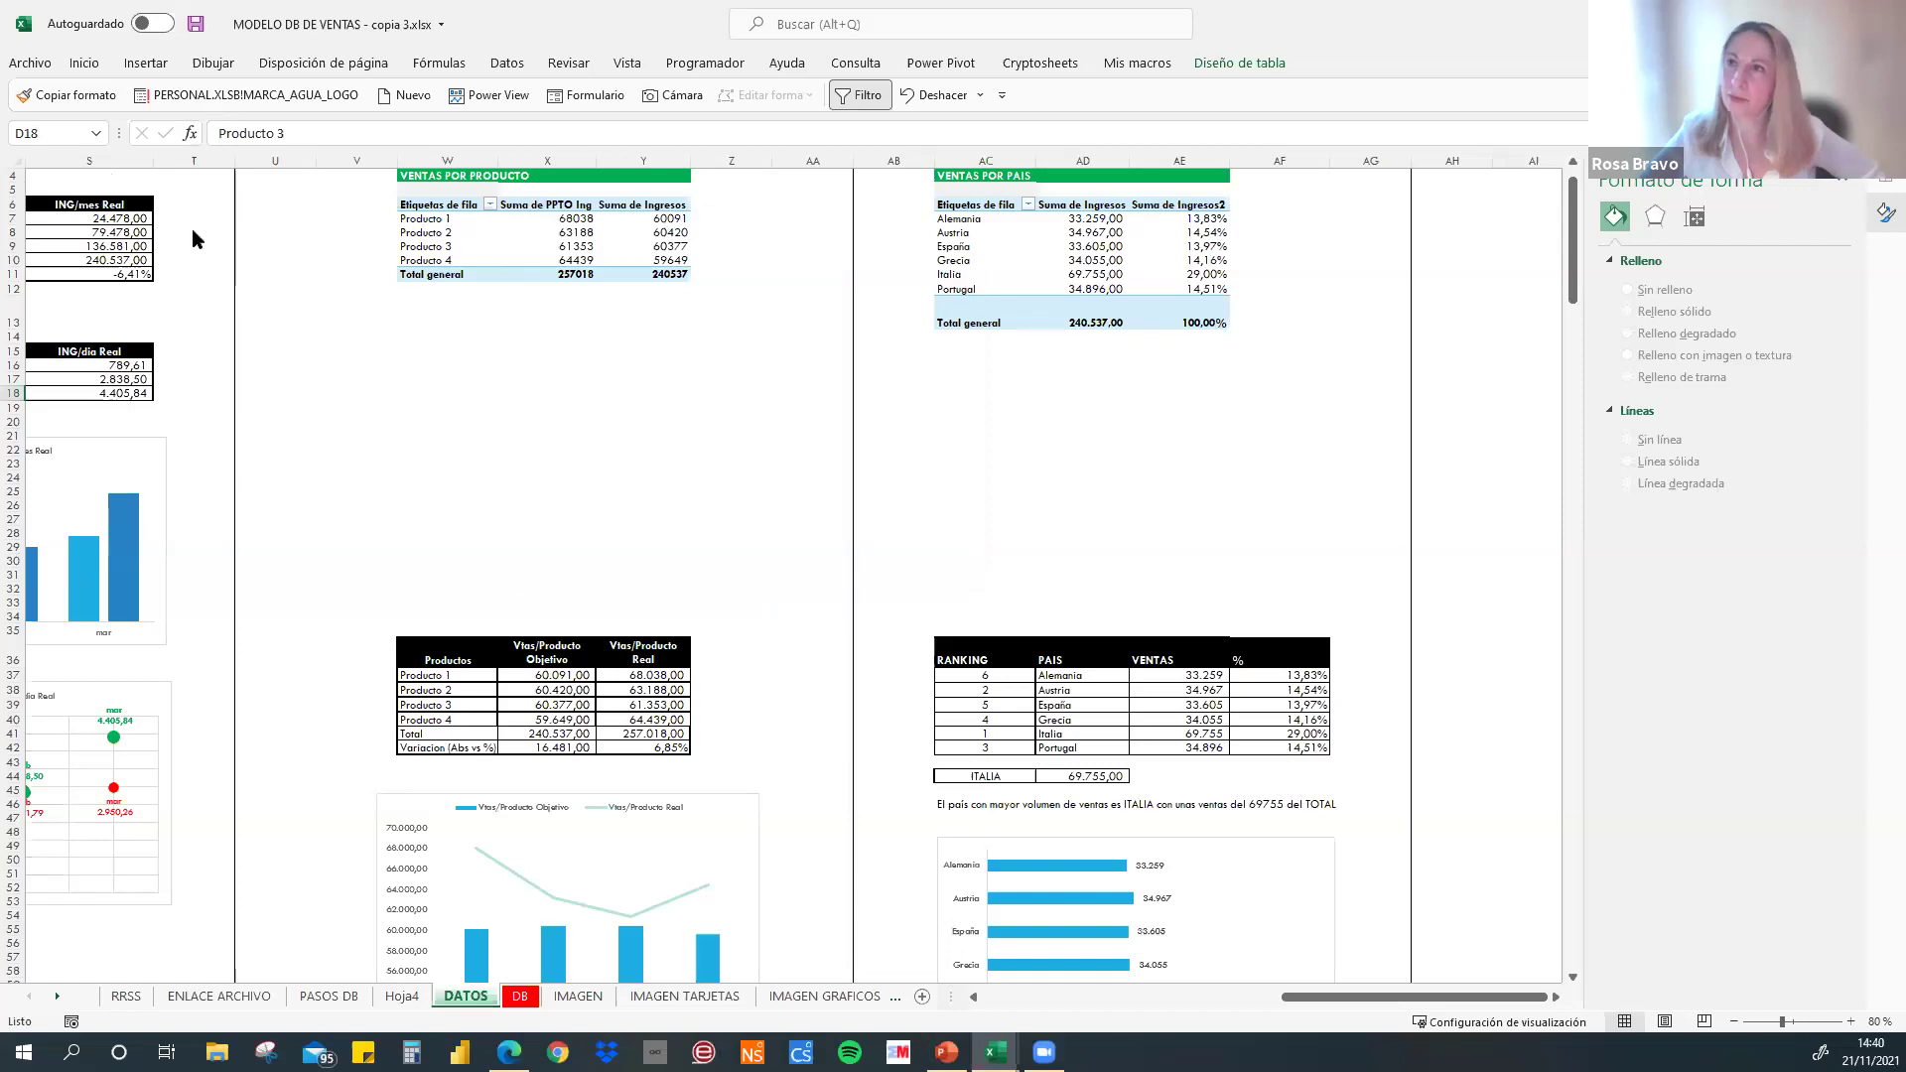
# - Create a pivot table based on Tabla2 on the existing DATOS sheet, located at AH6
pyautogui.press('Right')
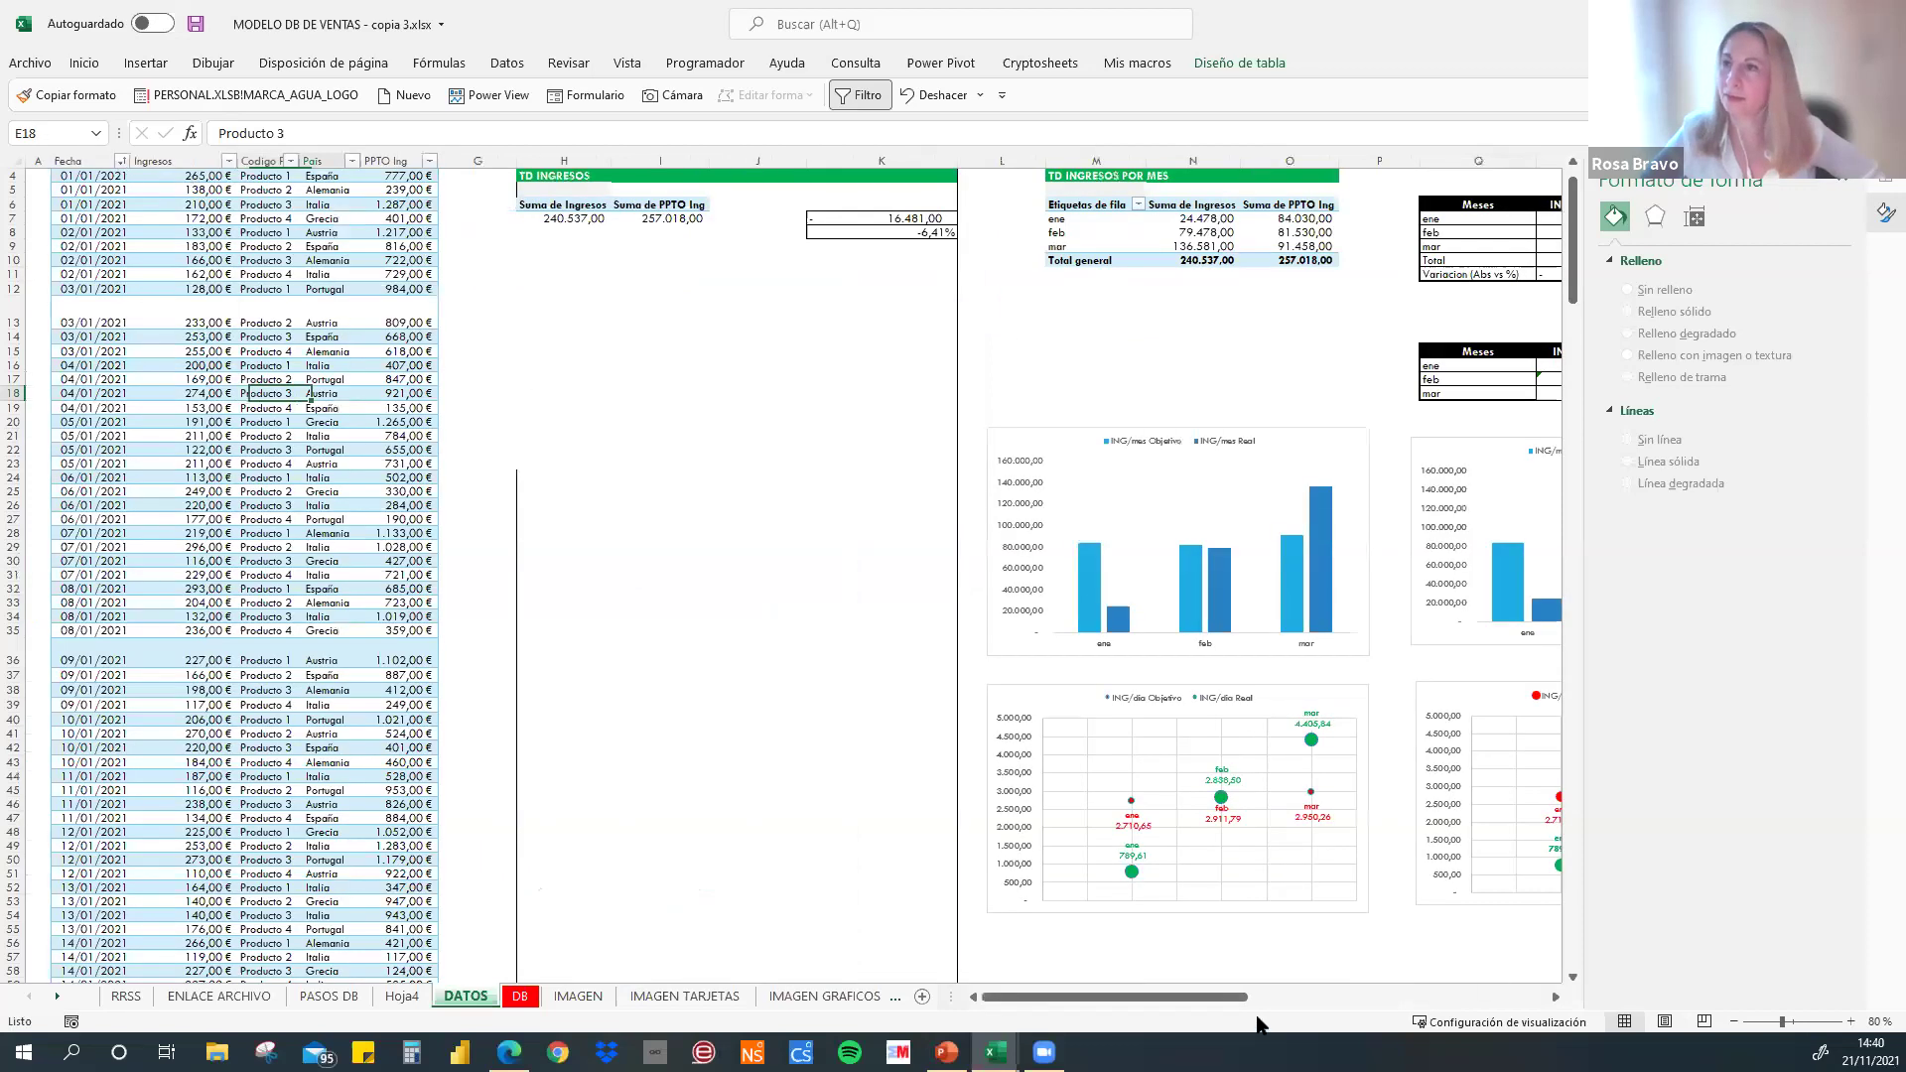
pyautogui.hotkey('alt', 'b')
pyautogui.press('v')
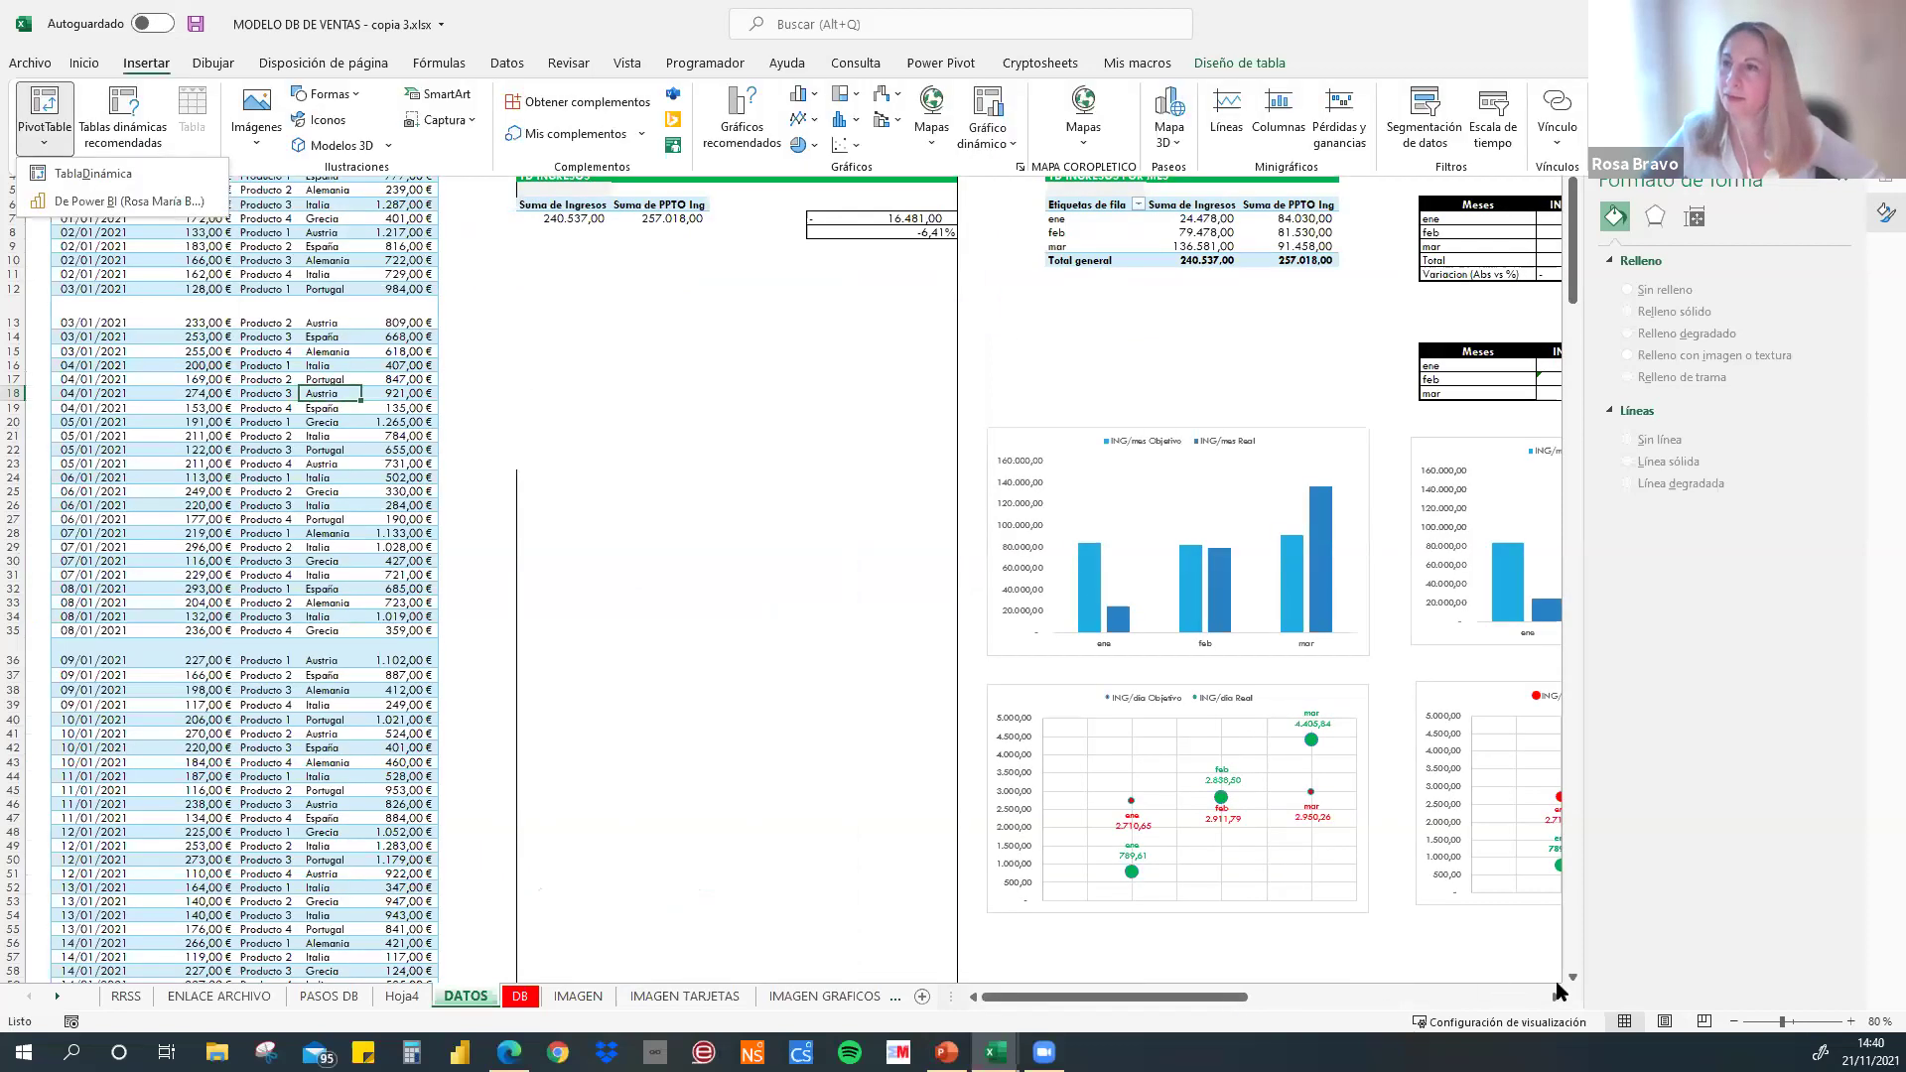
pyautogui.press('t')
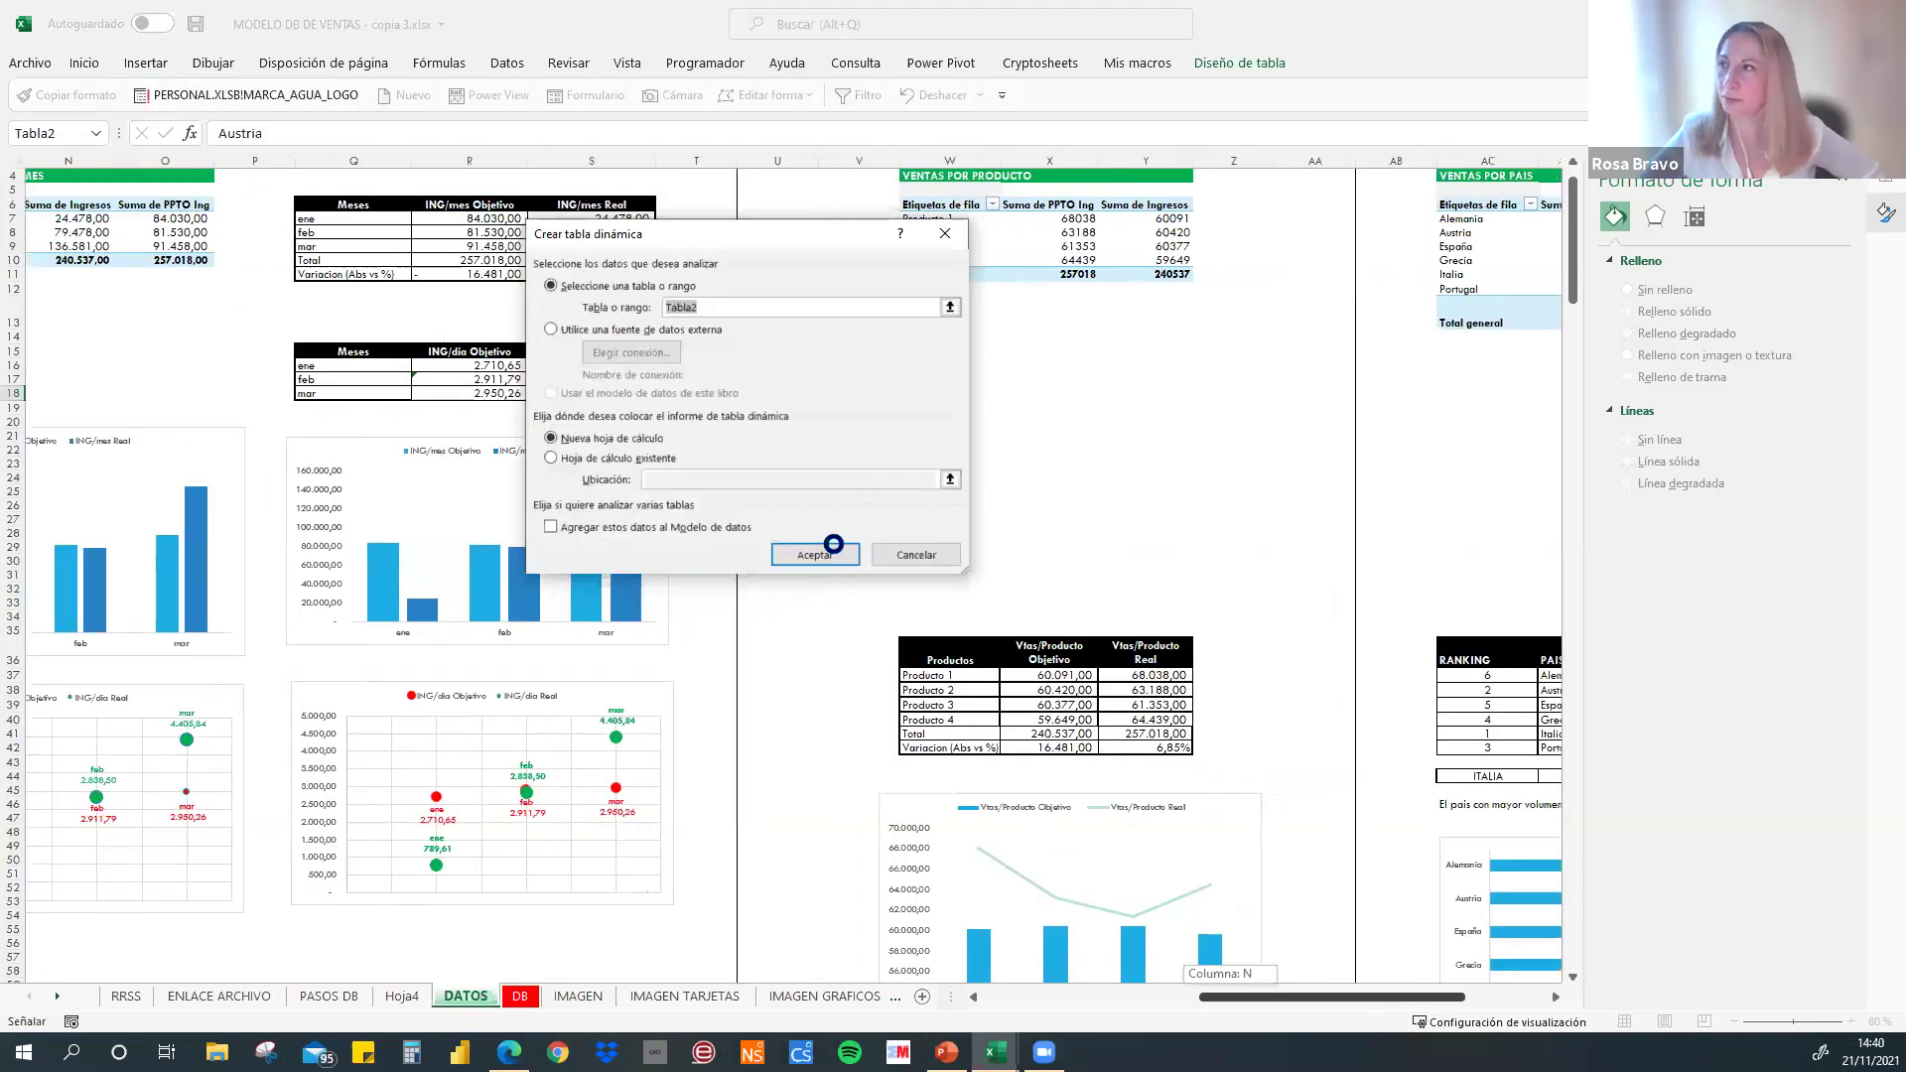
pyautogui.click(552, 458)
pyautogui.moveTo(1315, 997); pyautogui.dragTo(1397, 1023)
pyautogui.click(1452, 204)
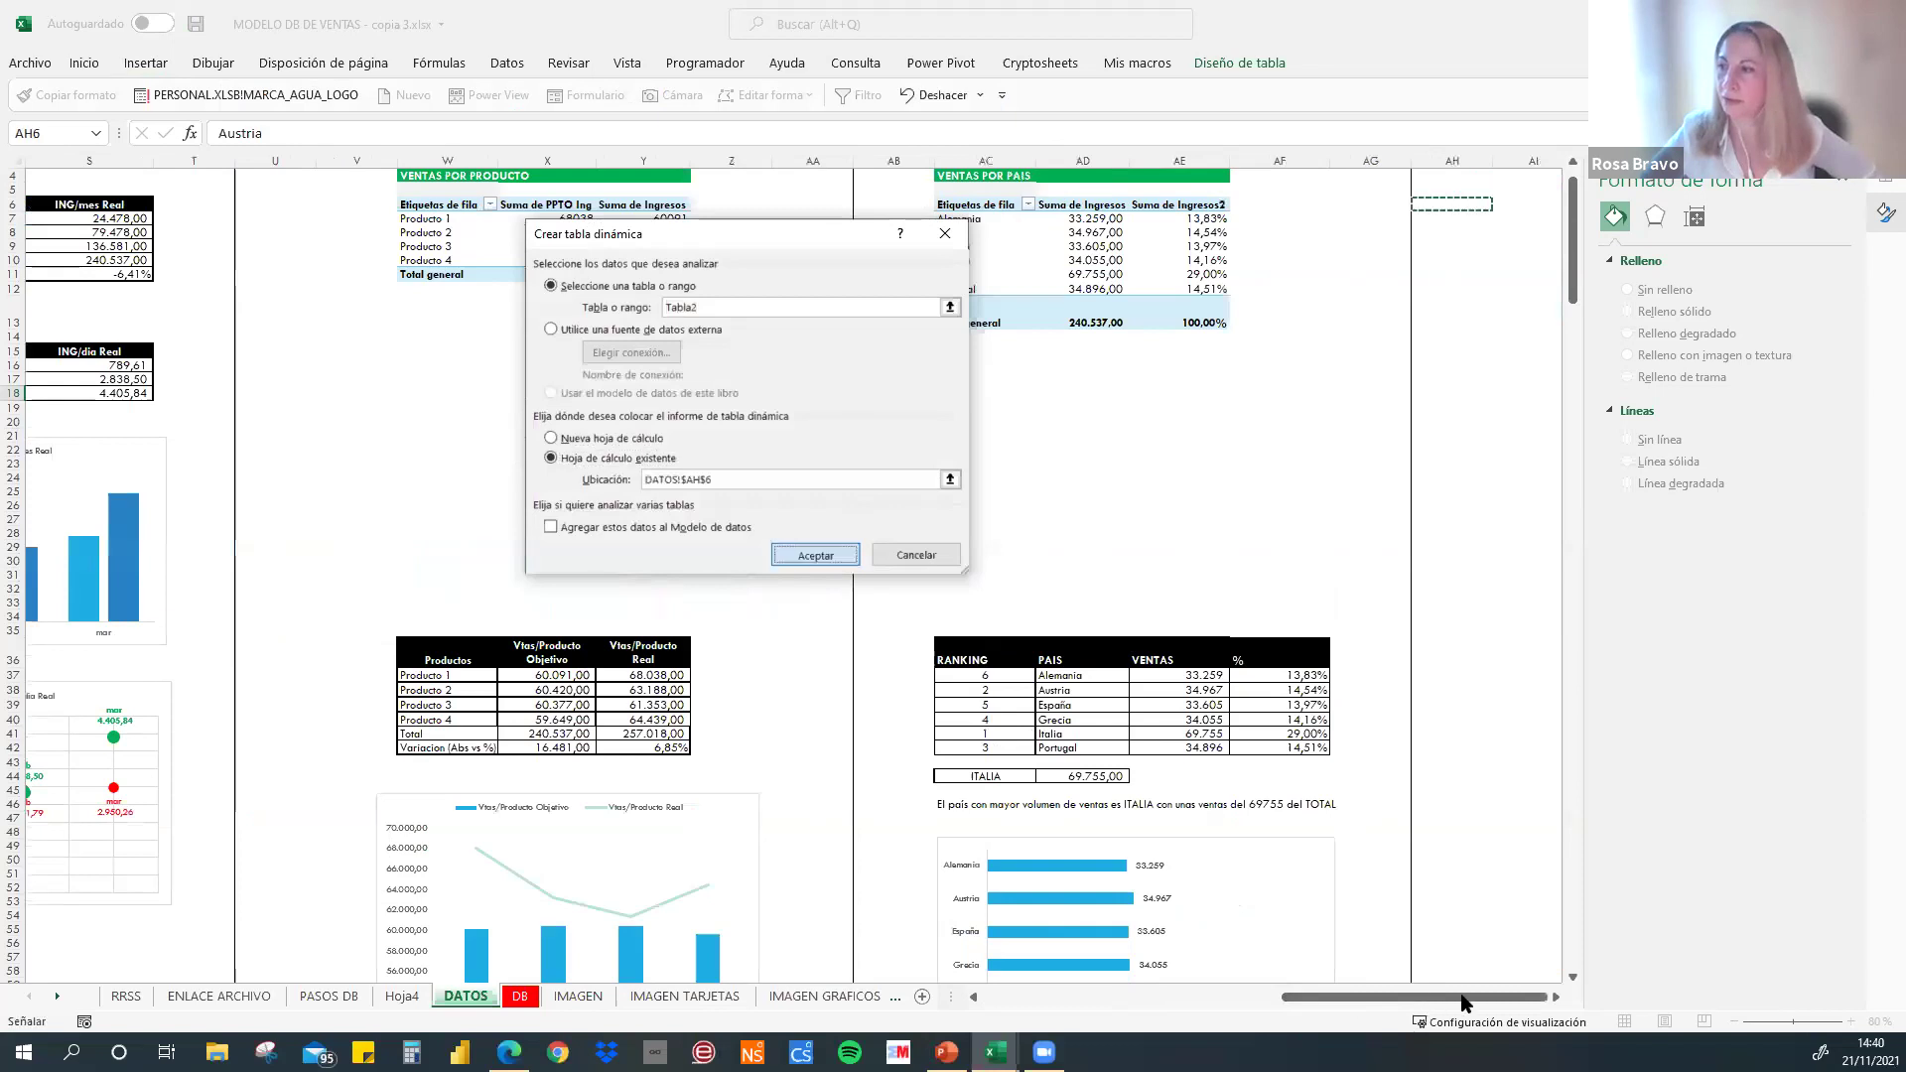
pyautogui.press('Return')
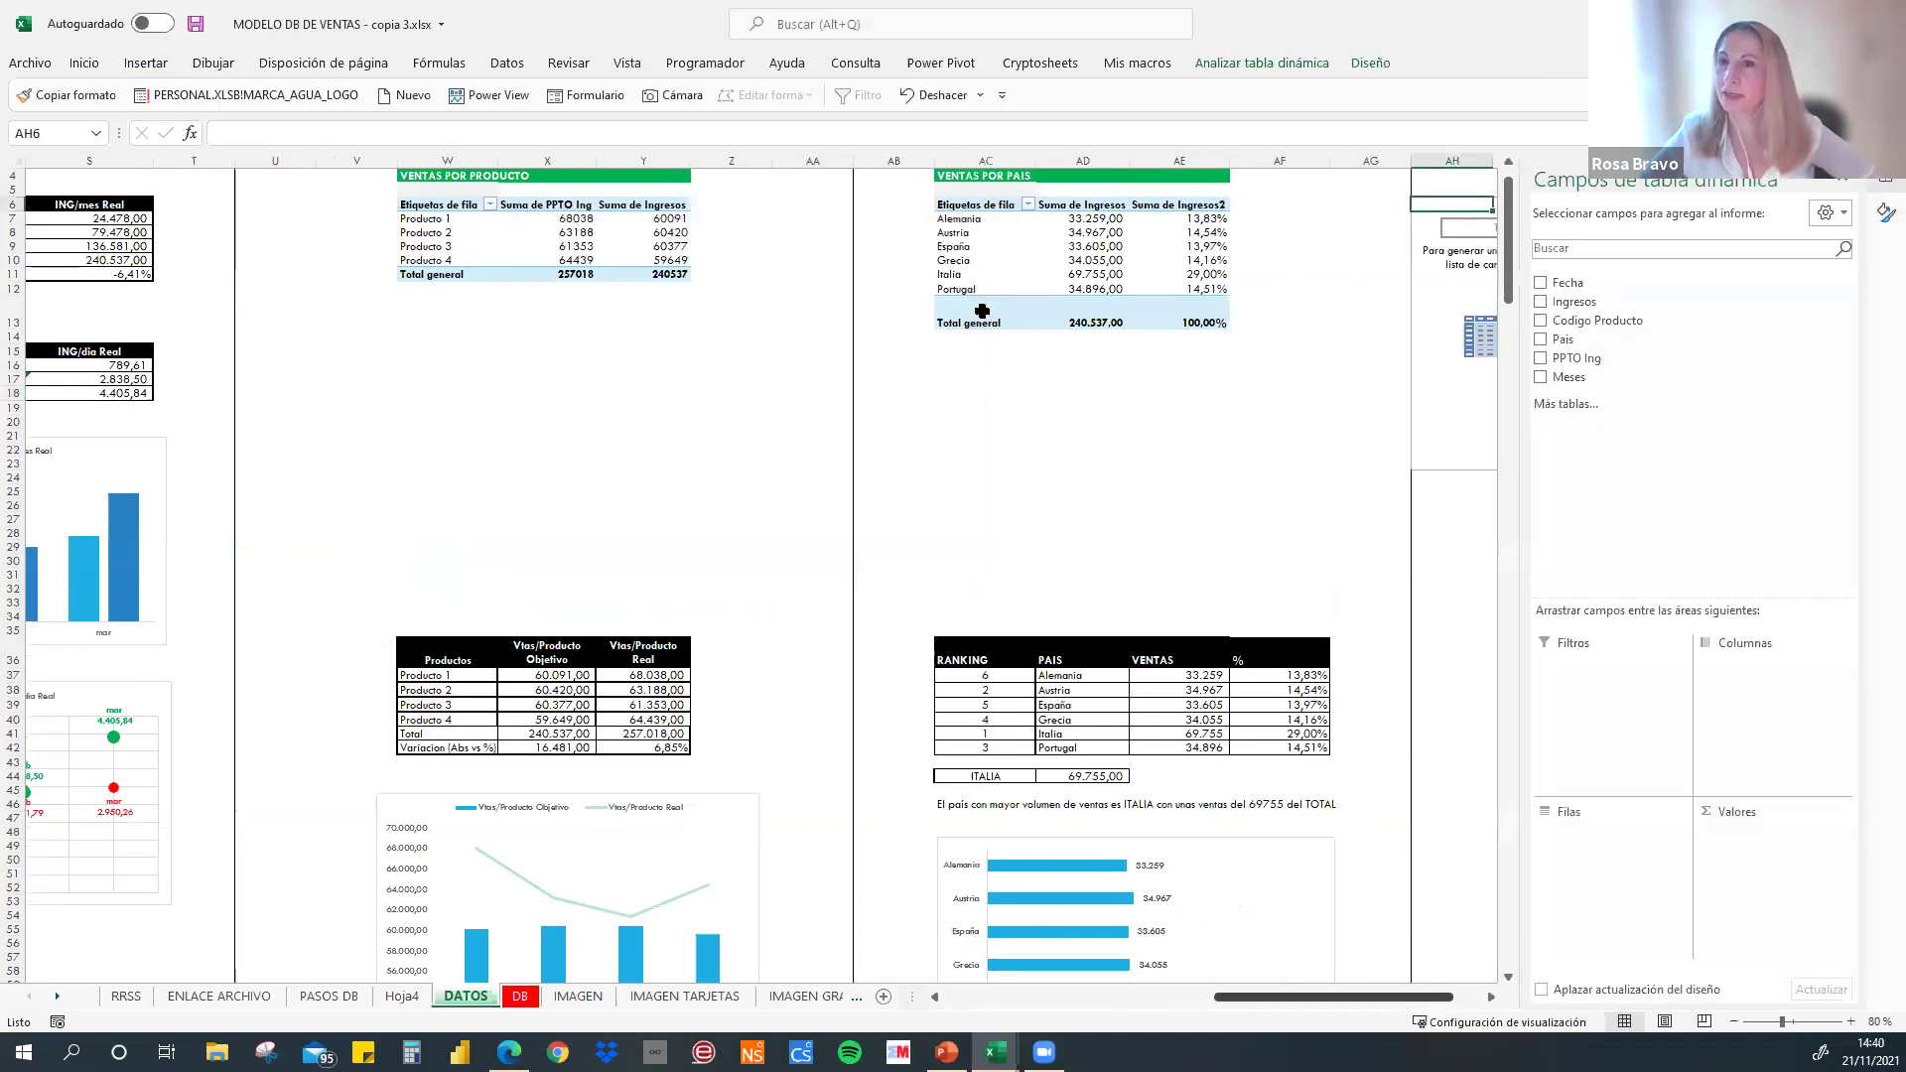
# - Put Pais in the new pivot table's rows and the sum of Ingresos in its values
pyautogui.hscroll(2, 928, 243)
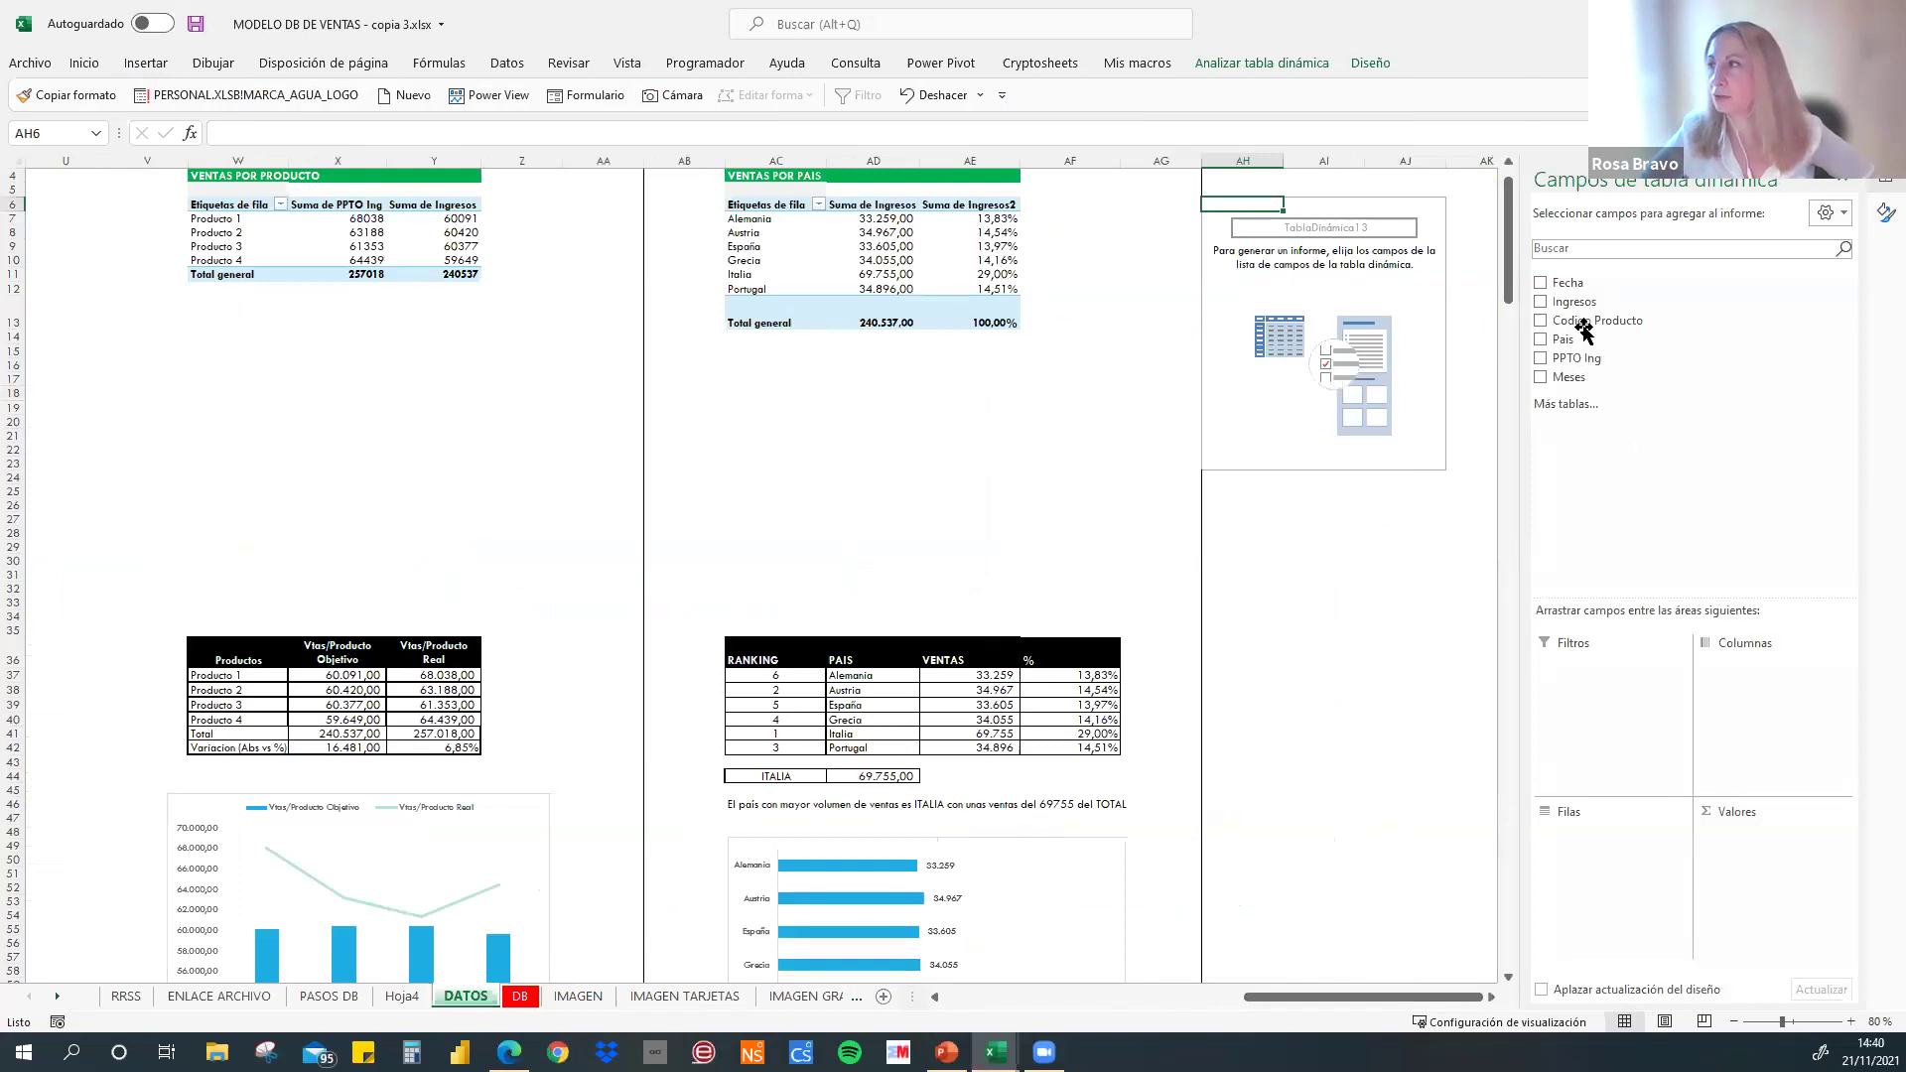
pyautogui.moveTo(1589, 300); pyautogui.dragTo(1777, 867)
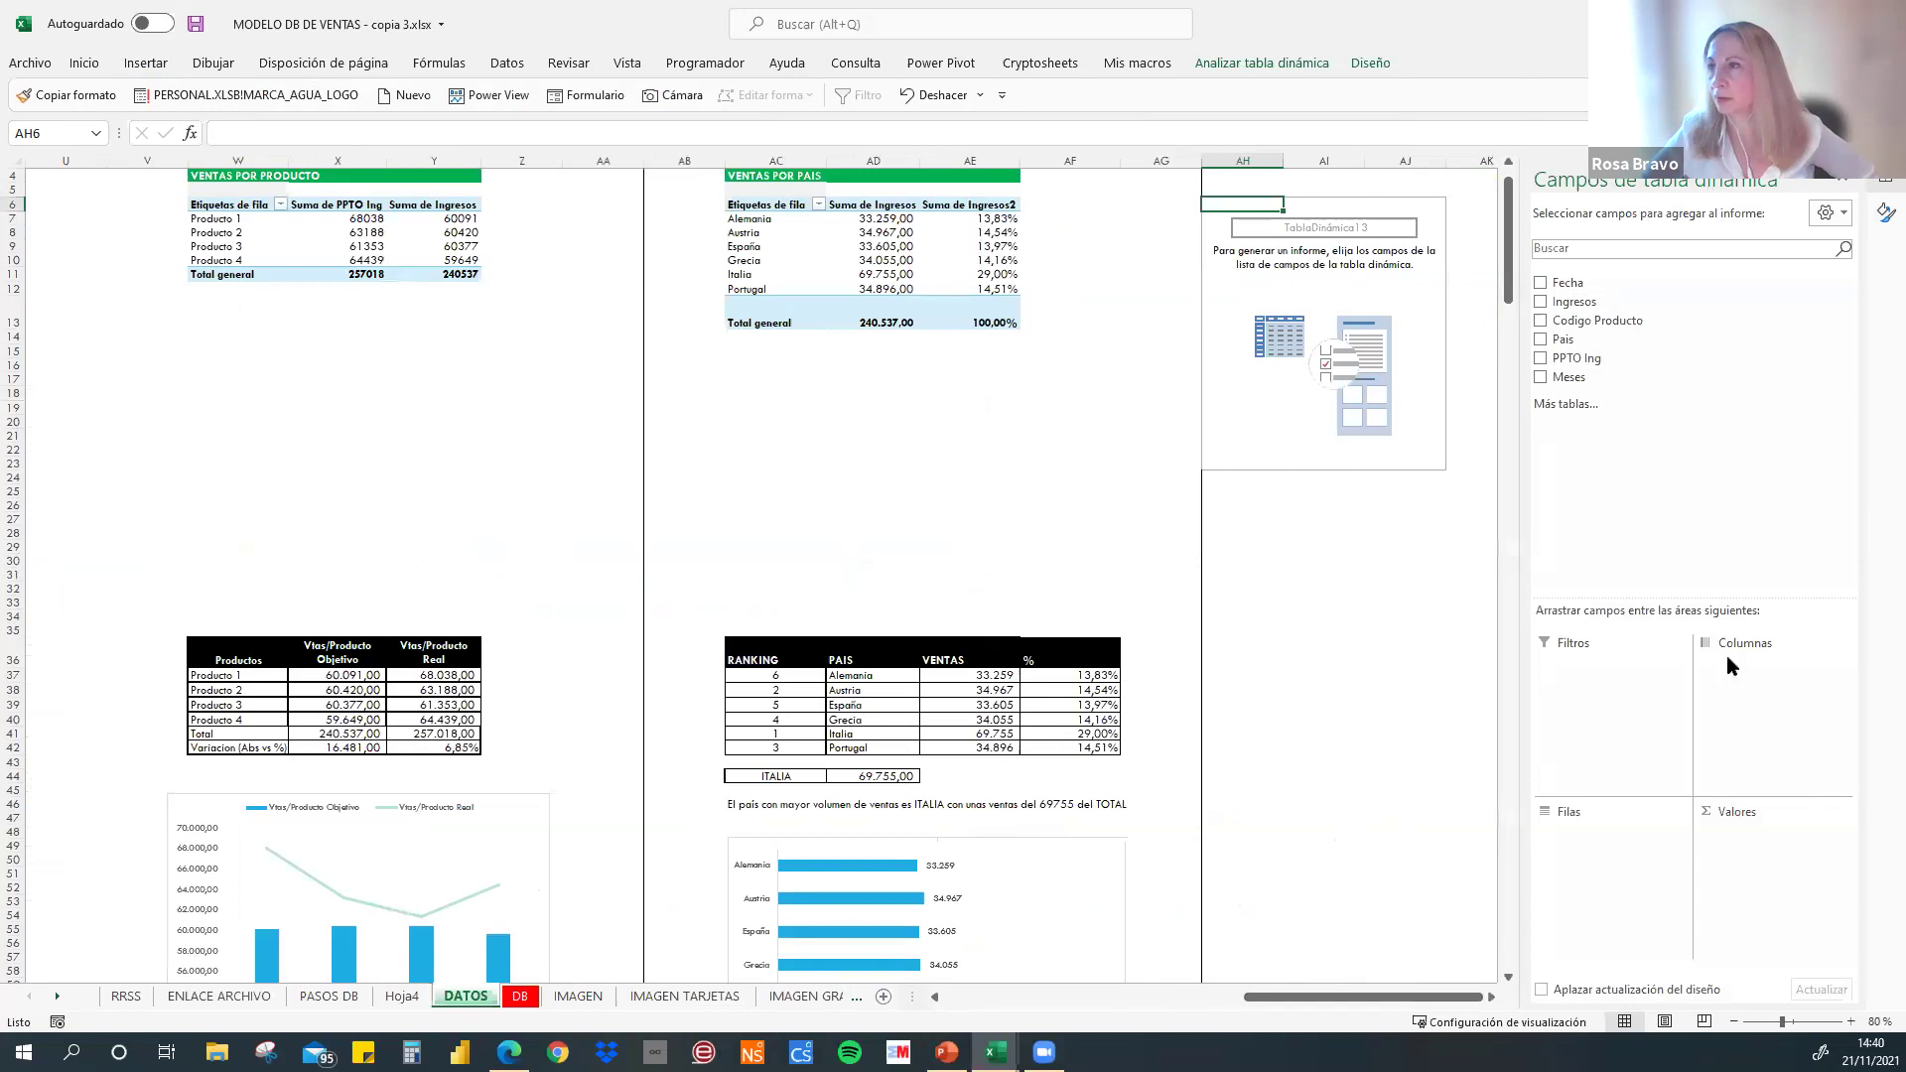
pyautogui.moveTo(1592, 343); pyautogui.dragTo(1574, 838)
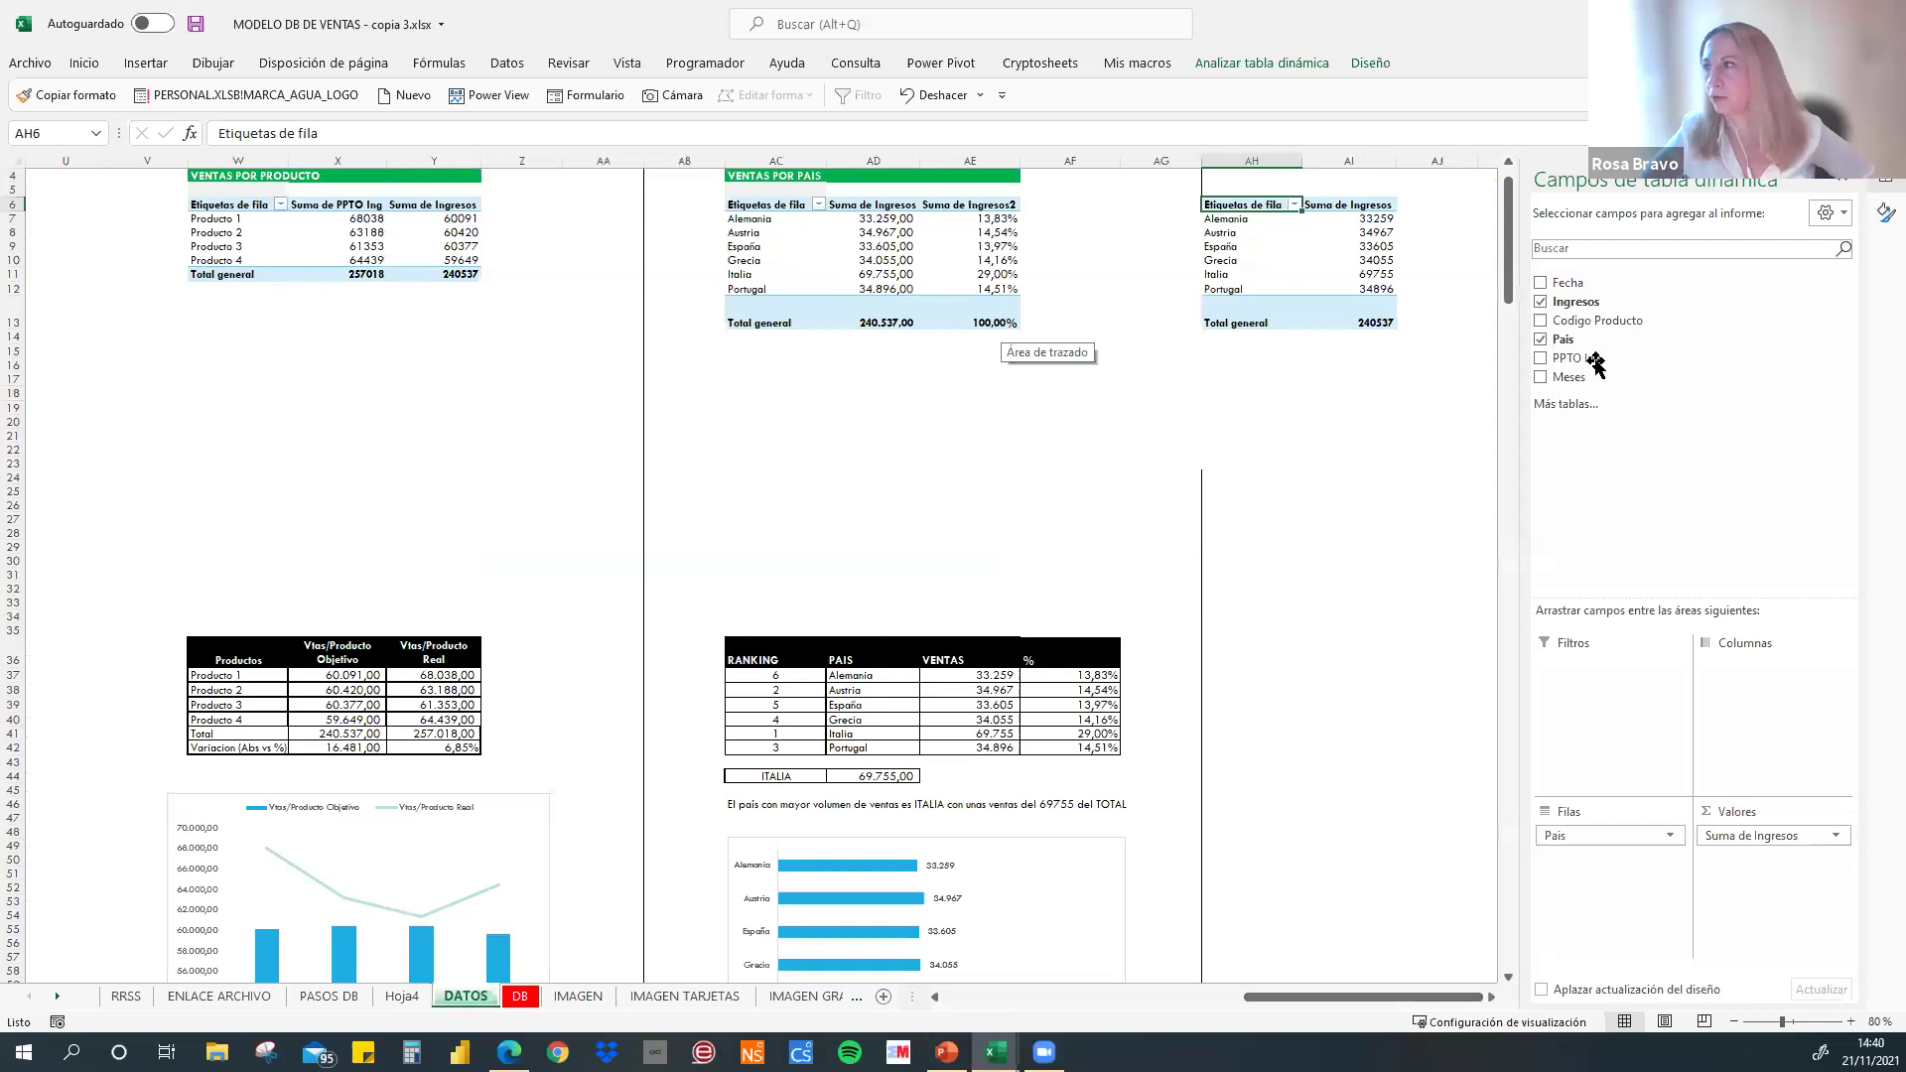
# - Add Ingresos to the pivot table's values a second time and show that column as % del total general
pyautogui.moveTo(1577, 301); pyautogui.dragTo(1760, 869)
pyautogui.rightClick(1467, 248)
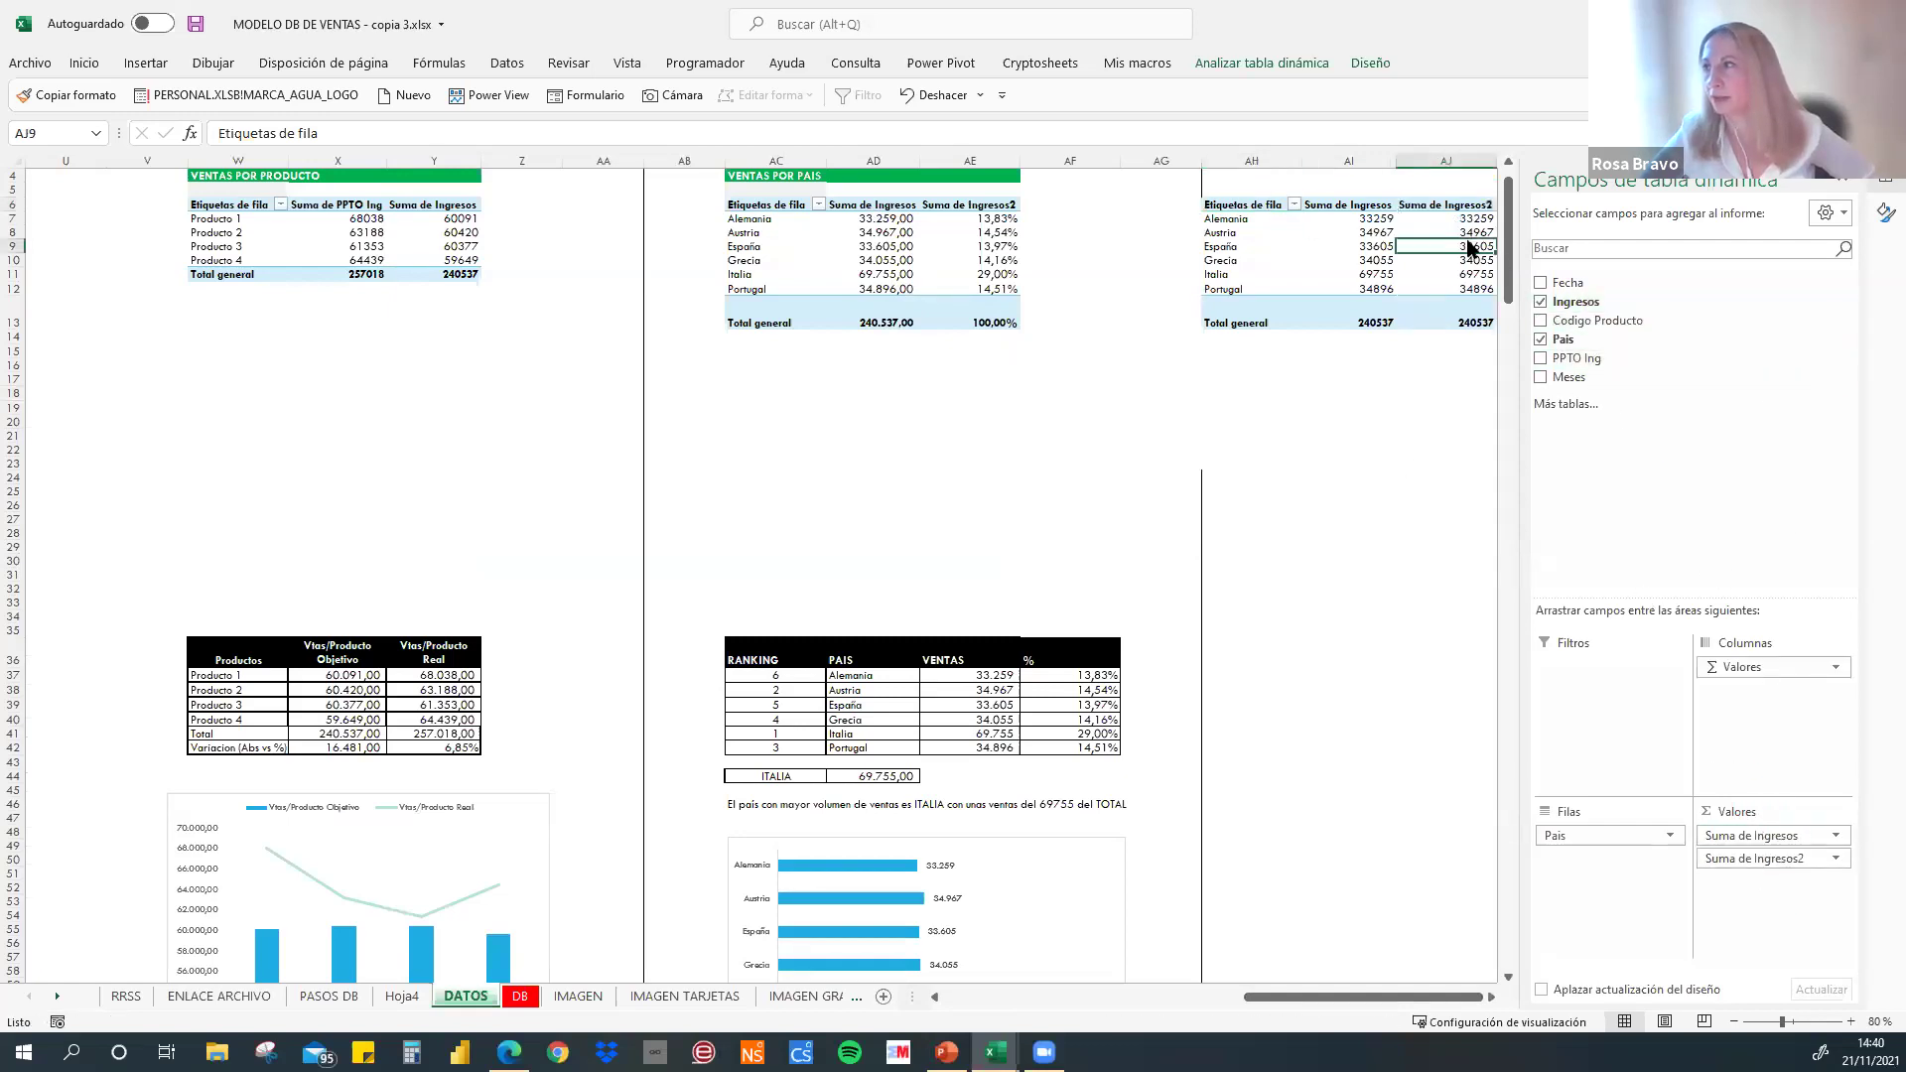
pyautogui.moveTo(1622, 461)
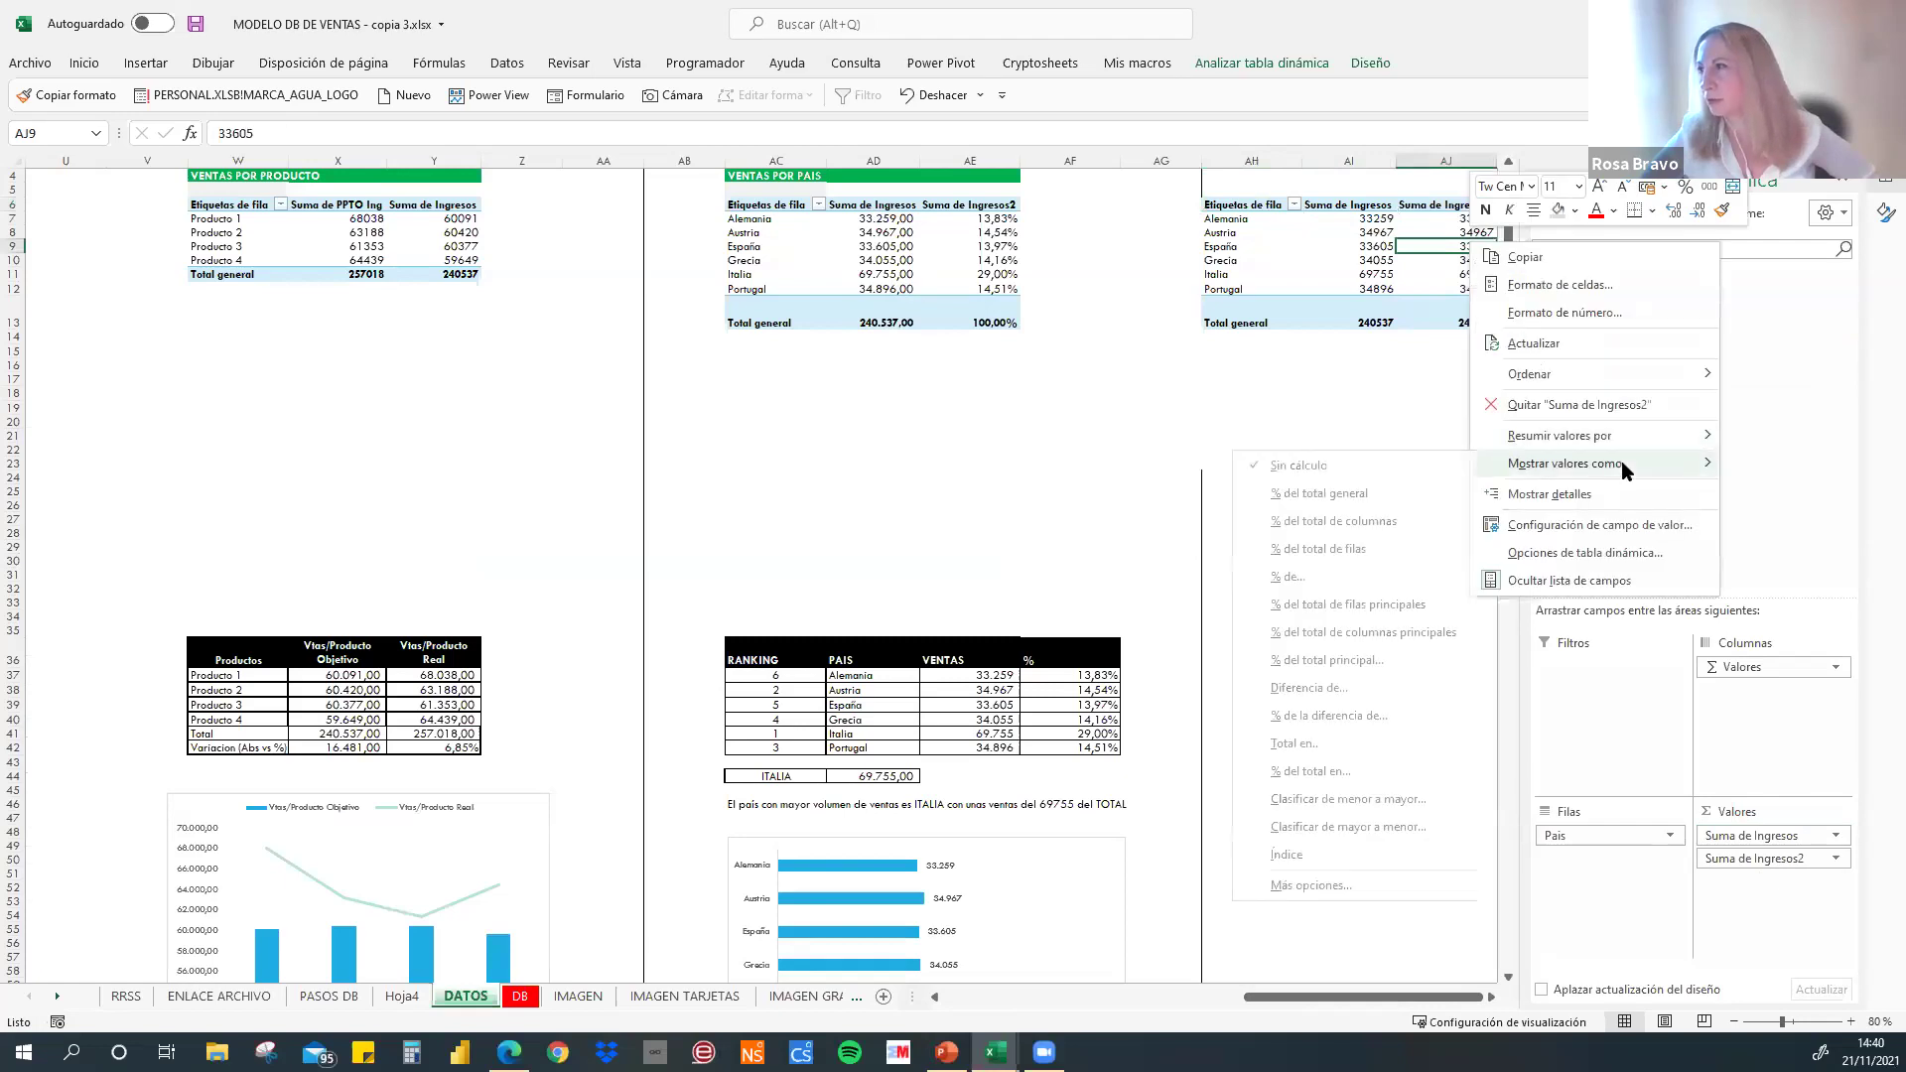
pyautogui.click(1326, 493)
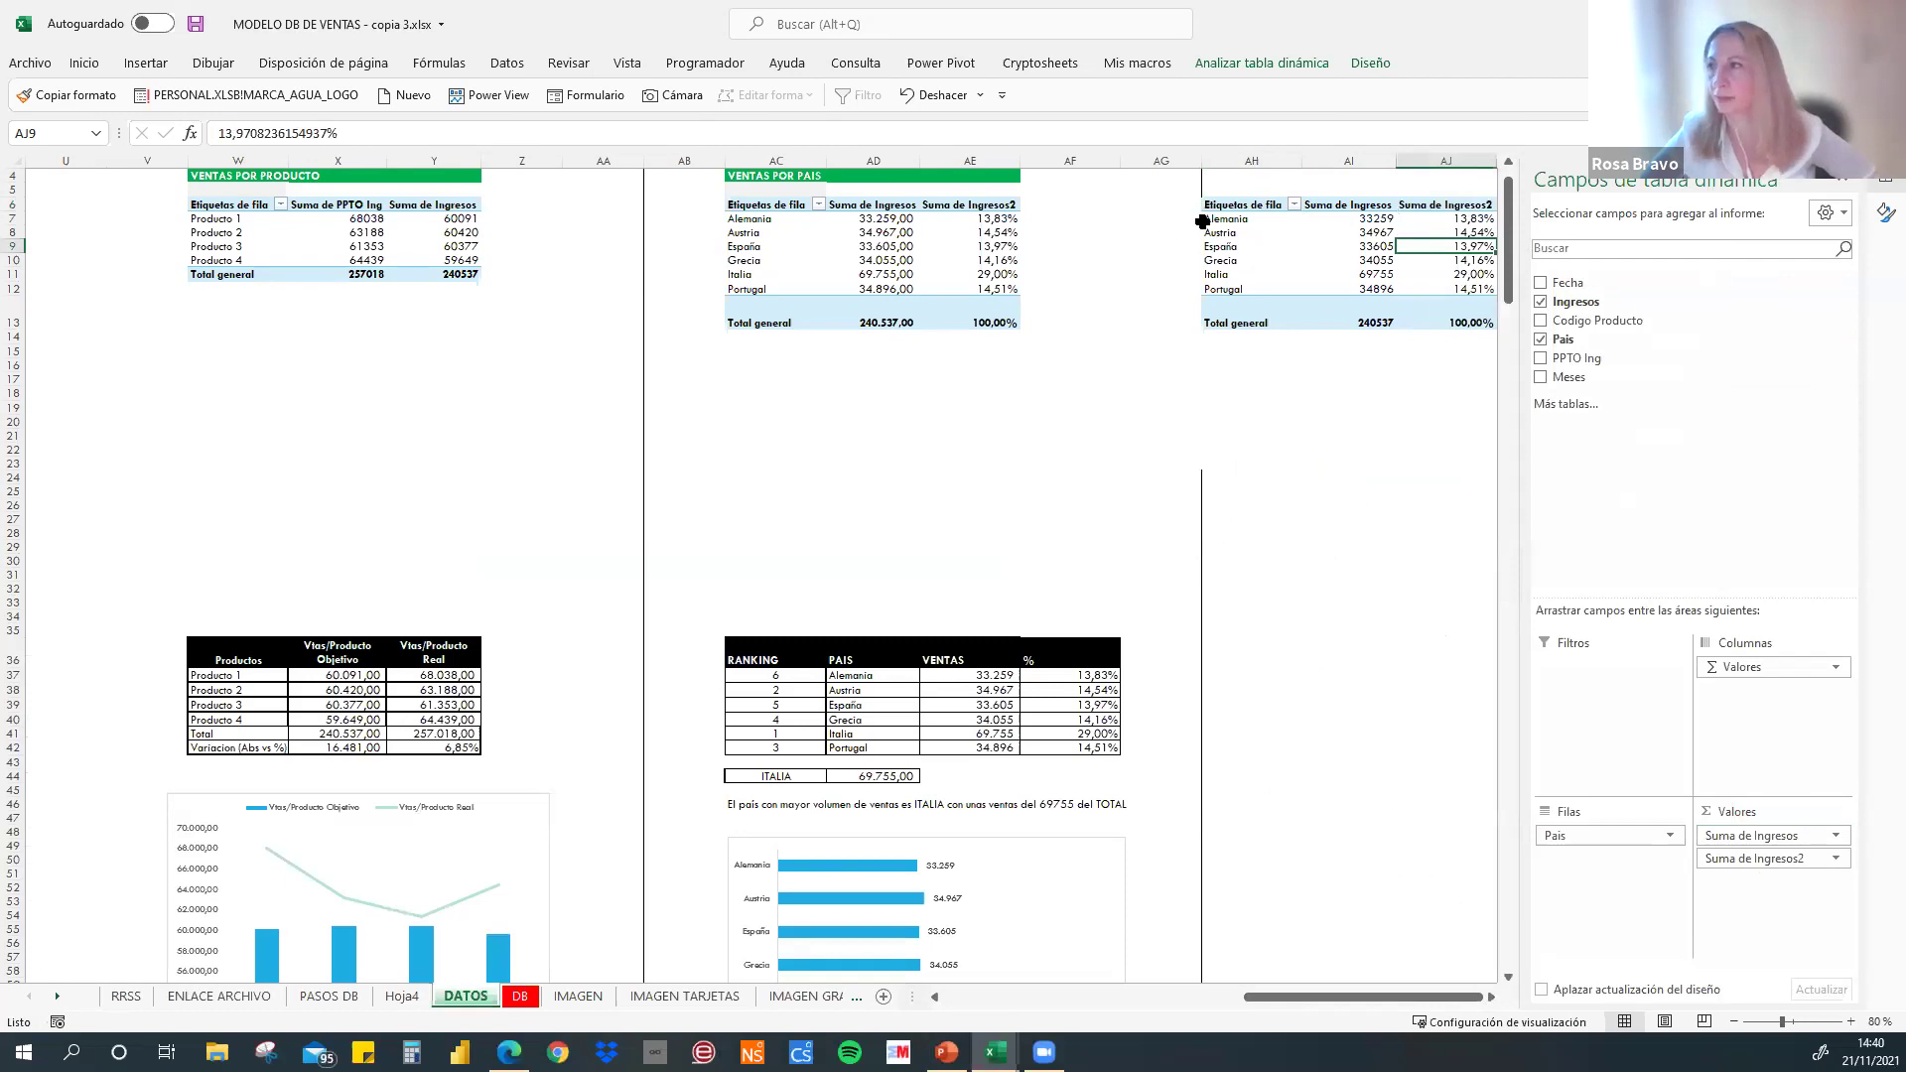
# - Examine the new pivot table's percentage column and the formula behind the first country in the ranking table
pyautogui.hscroll(1, 1242, 283)
pyautogui.moveTo(1282, 221); pyautogui.dragTo(1306, 307)
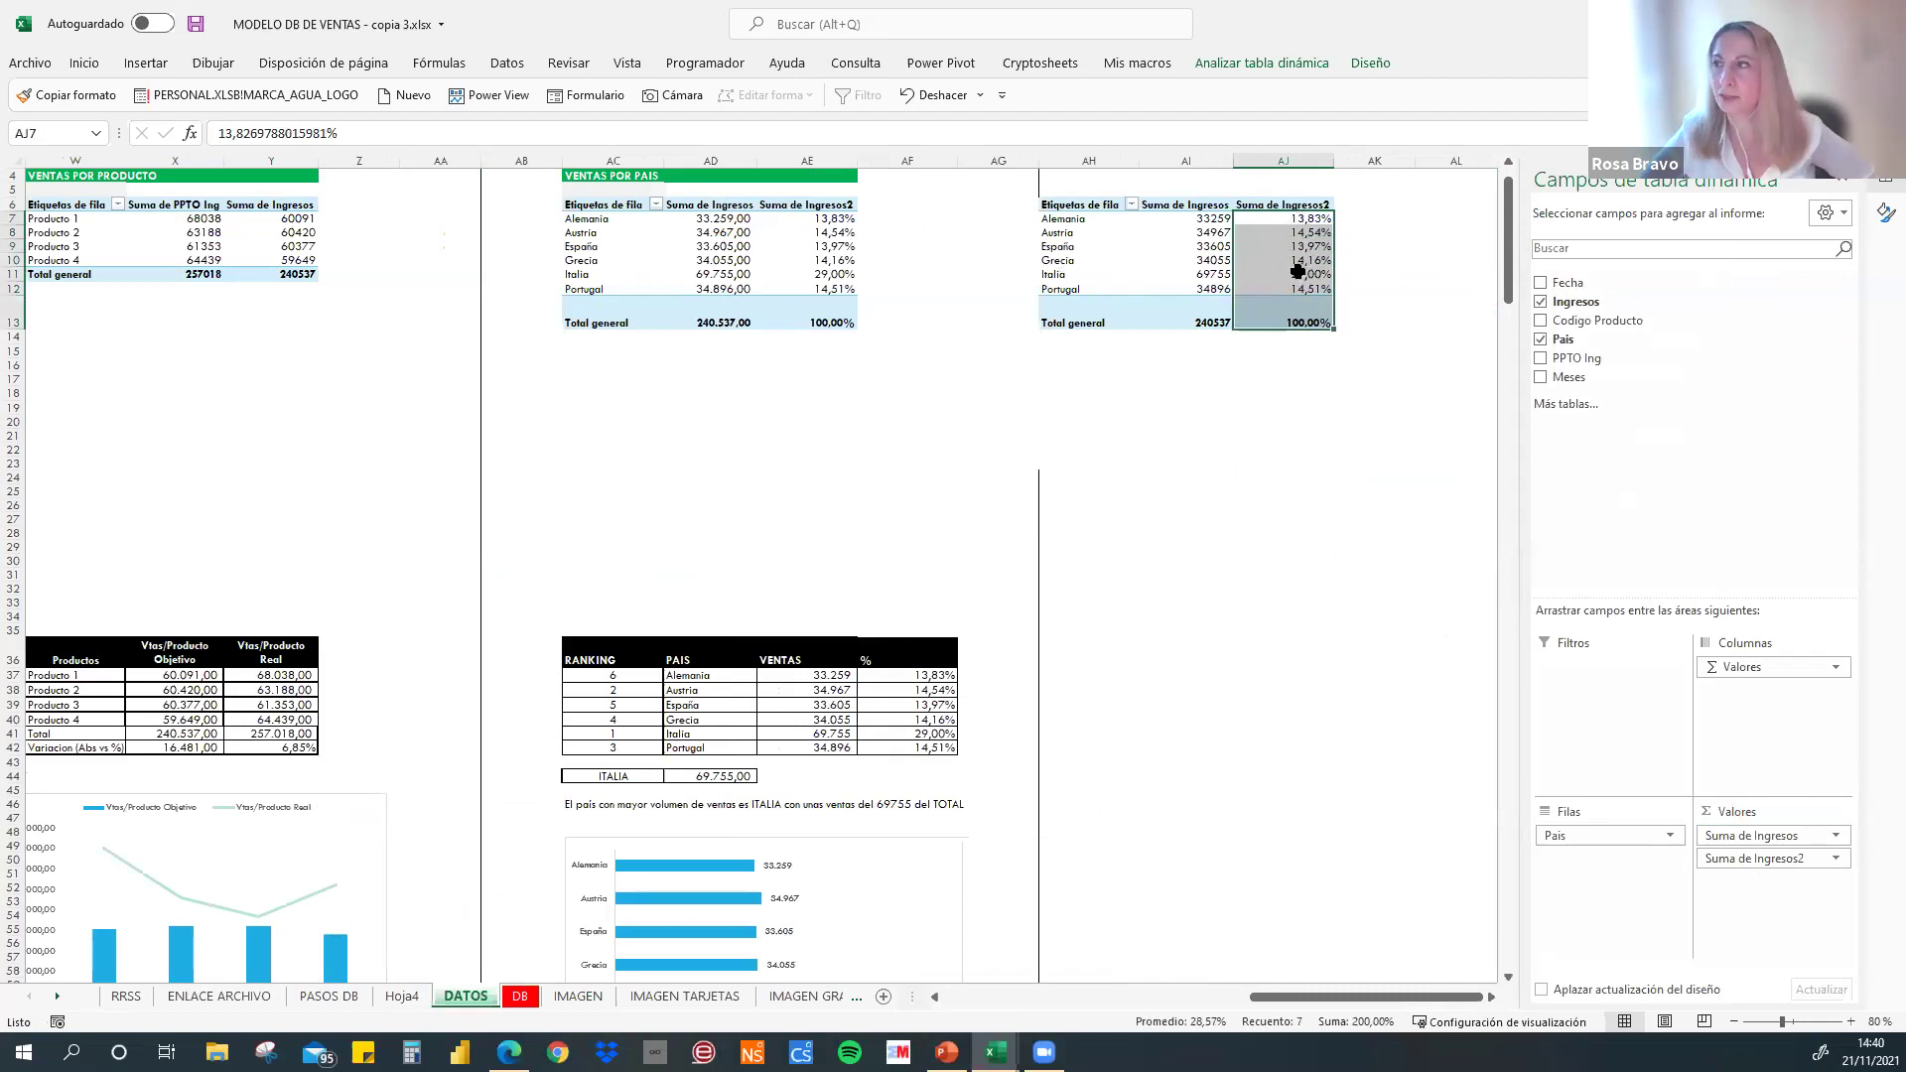
pyautogui.click(1296, 270)
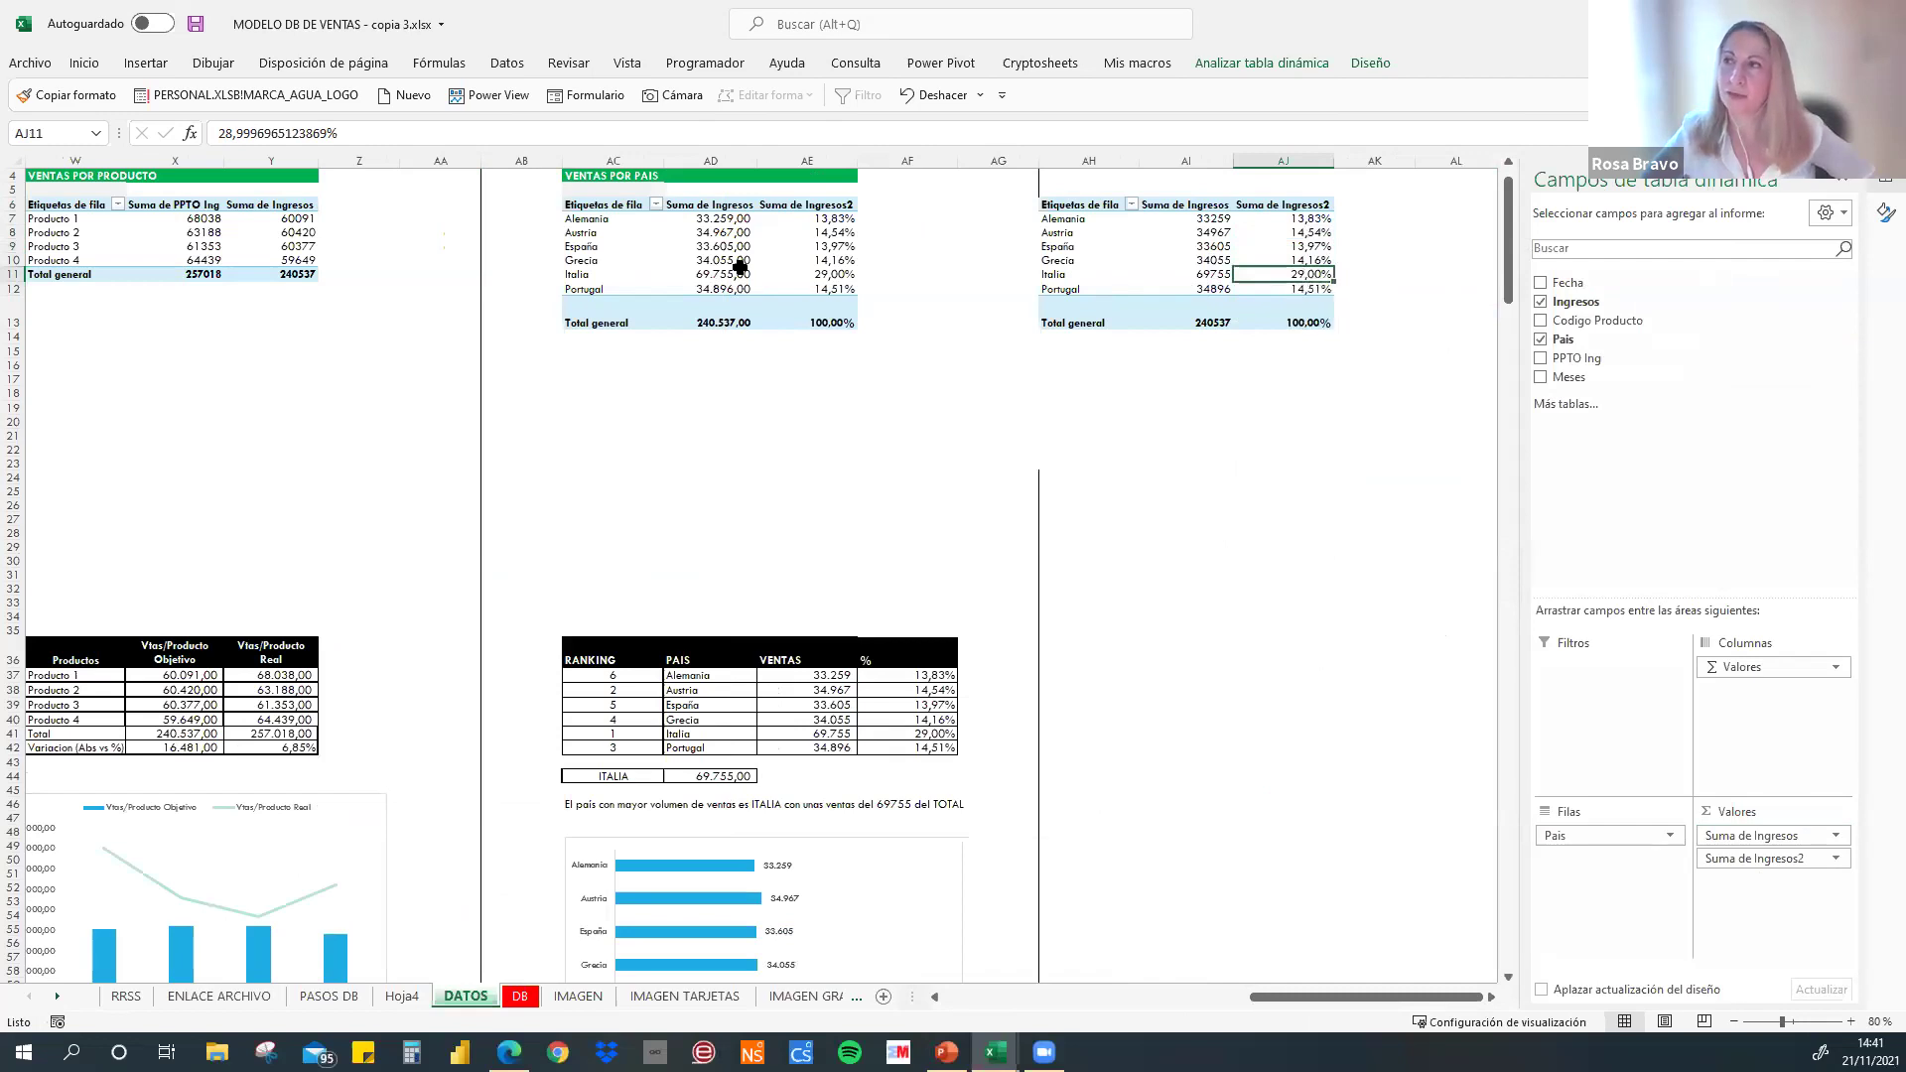
pyautogui.click(708, 675)
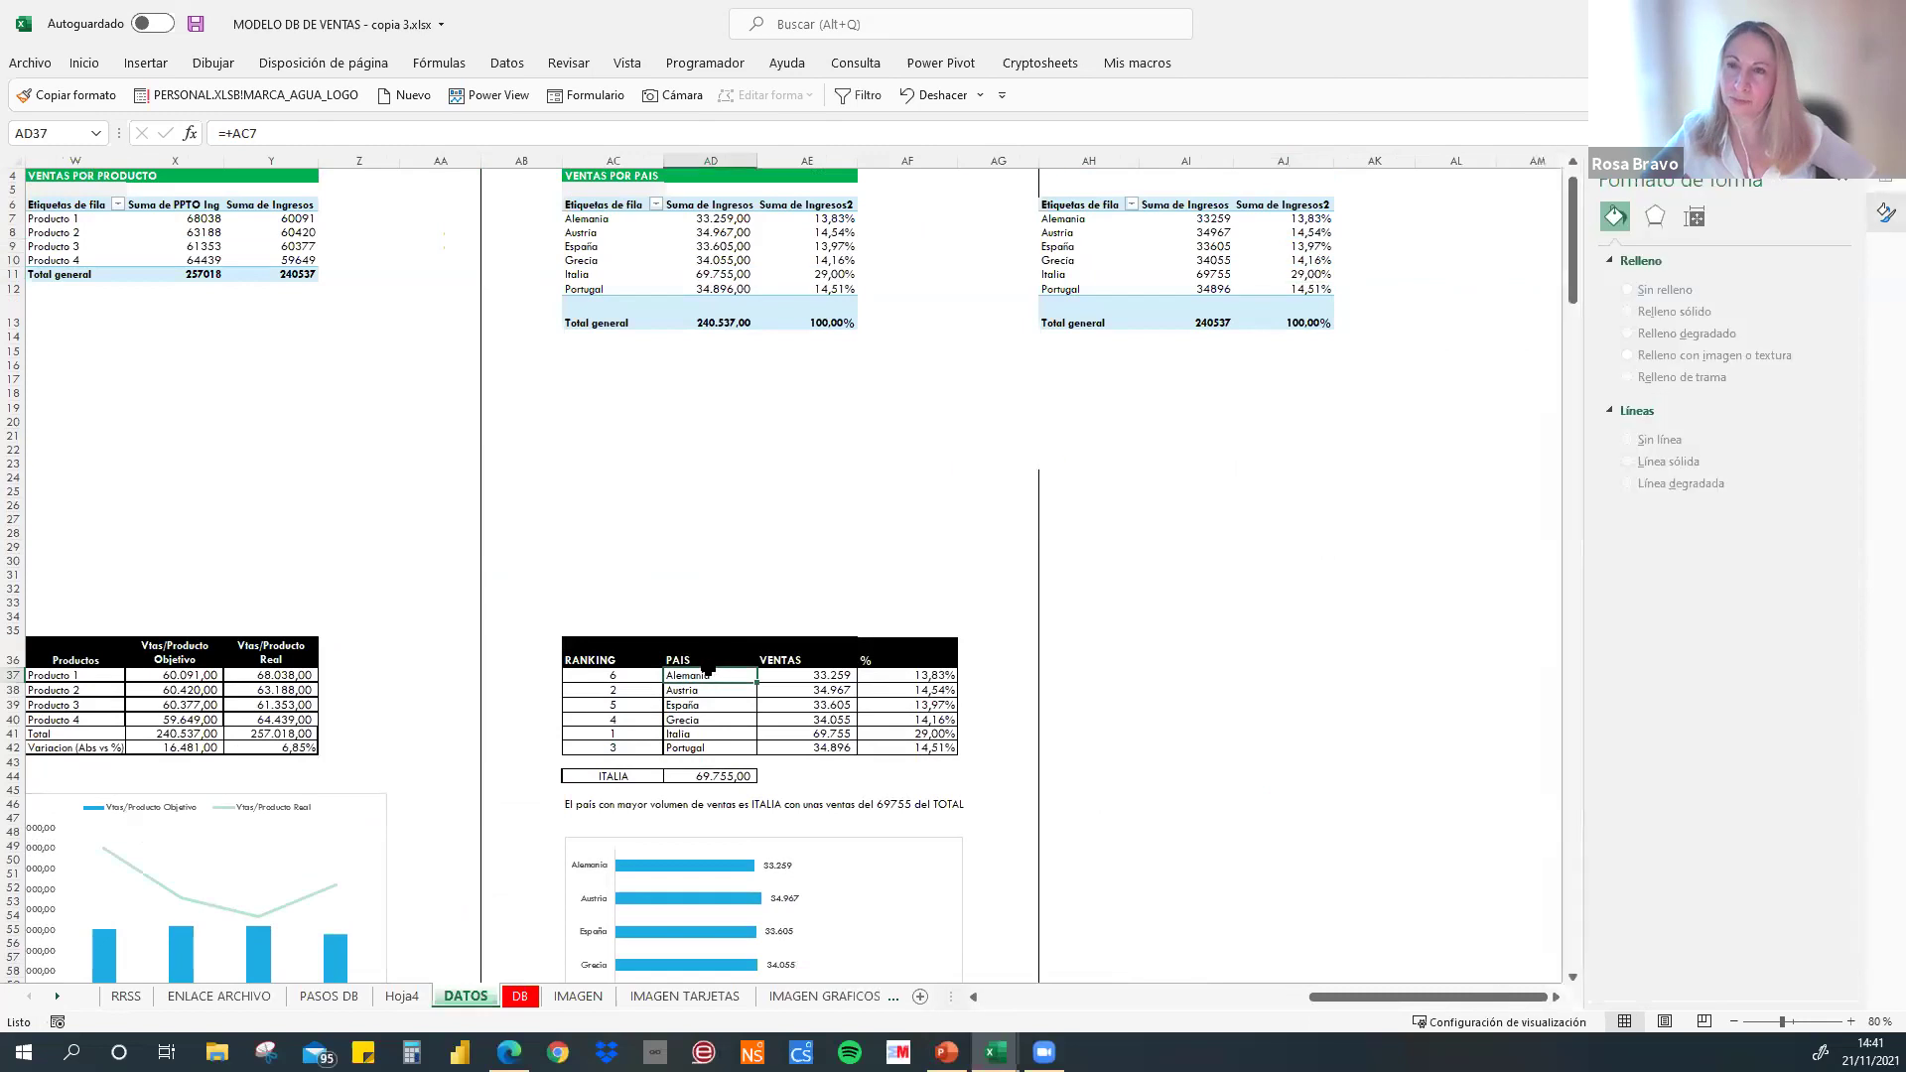
# - Examine the cell references behind the country names in the ranking table's PAIS column
pyautogui.click(974, 997)
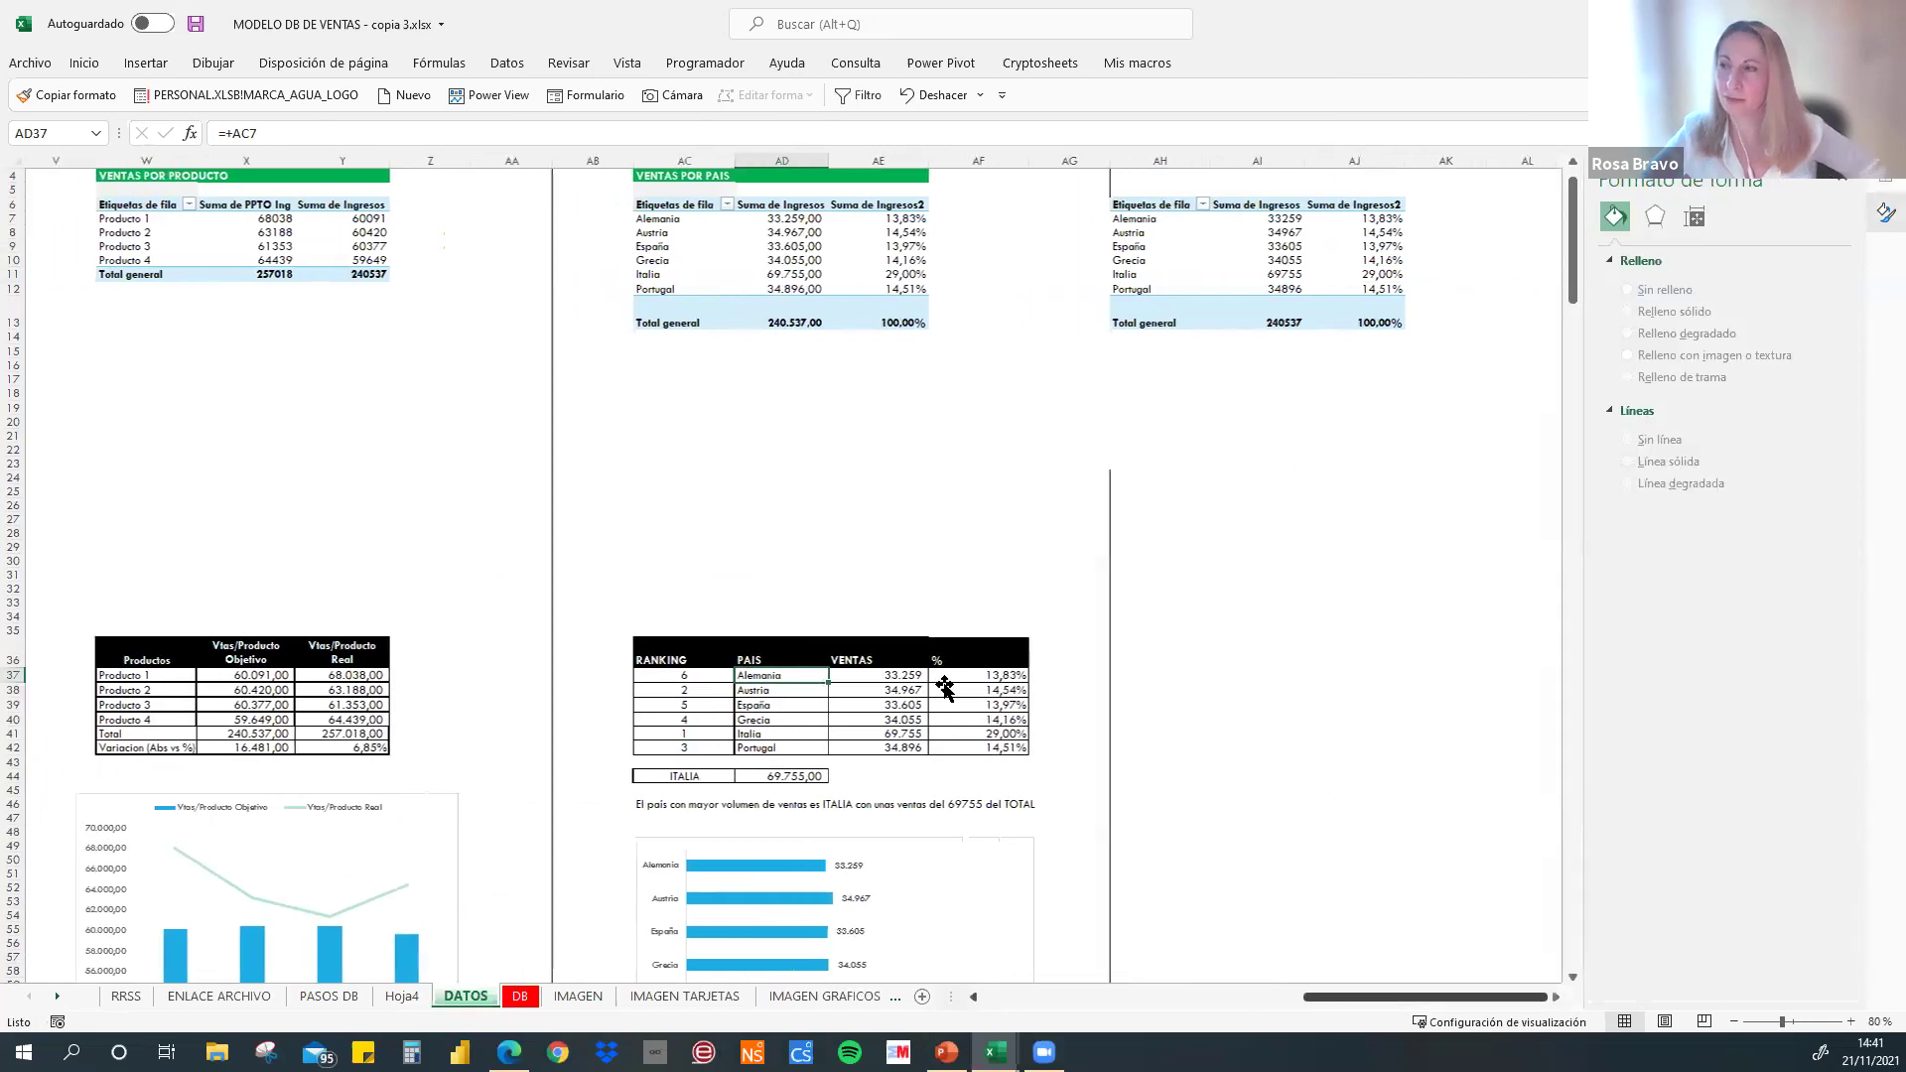
pyautogui.hscroll(-2, 953, 695)
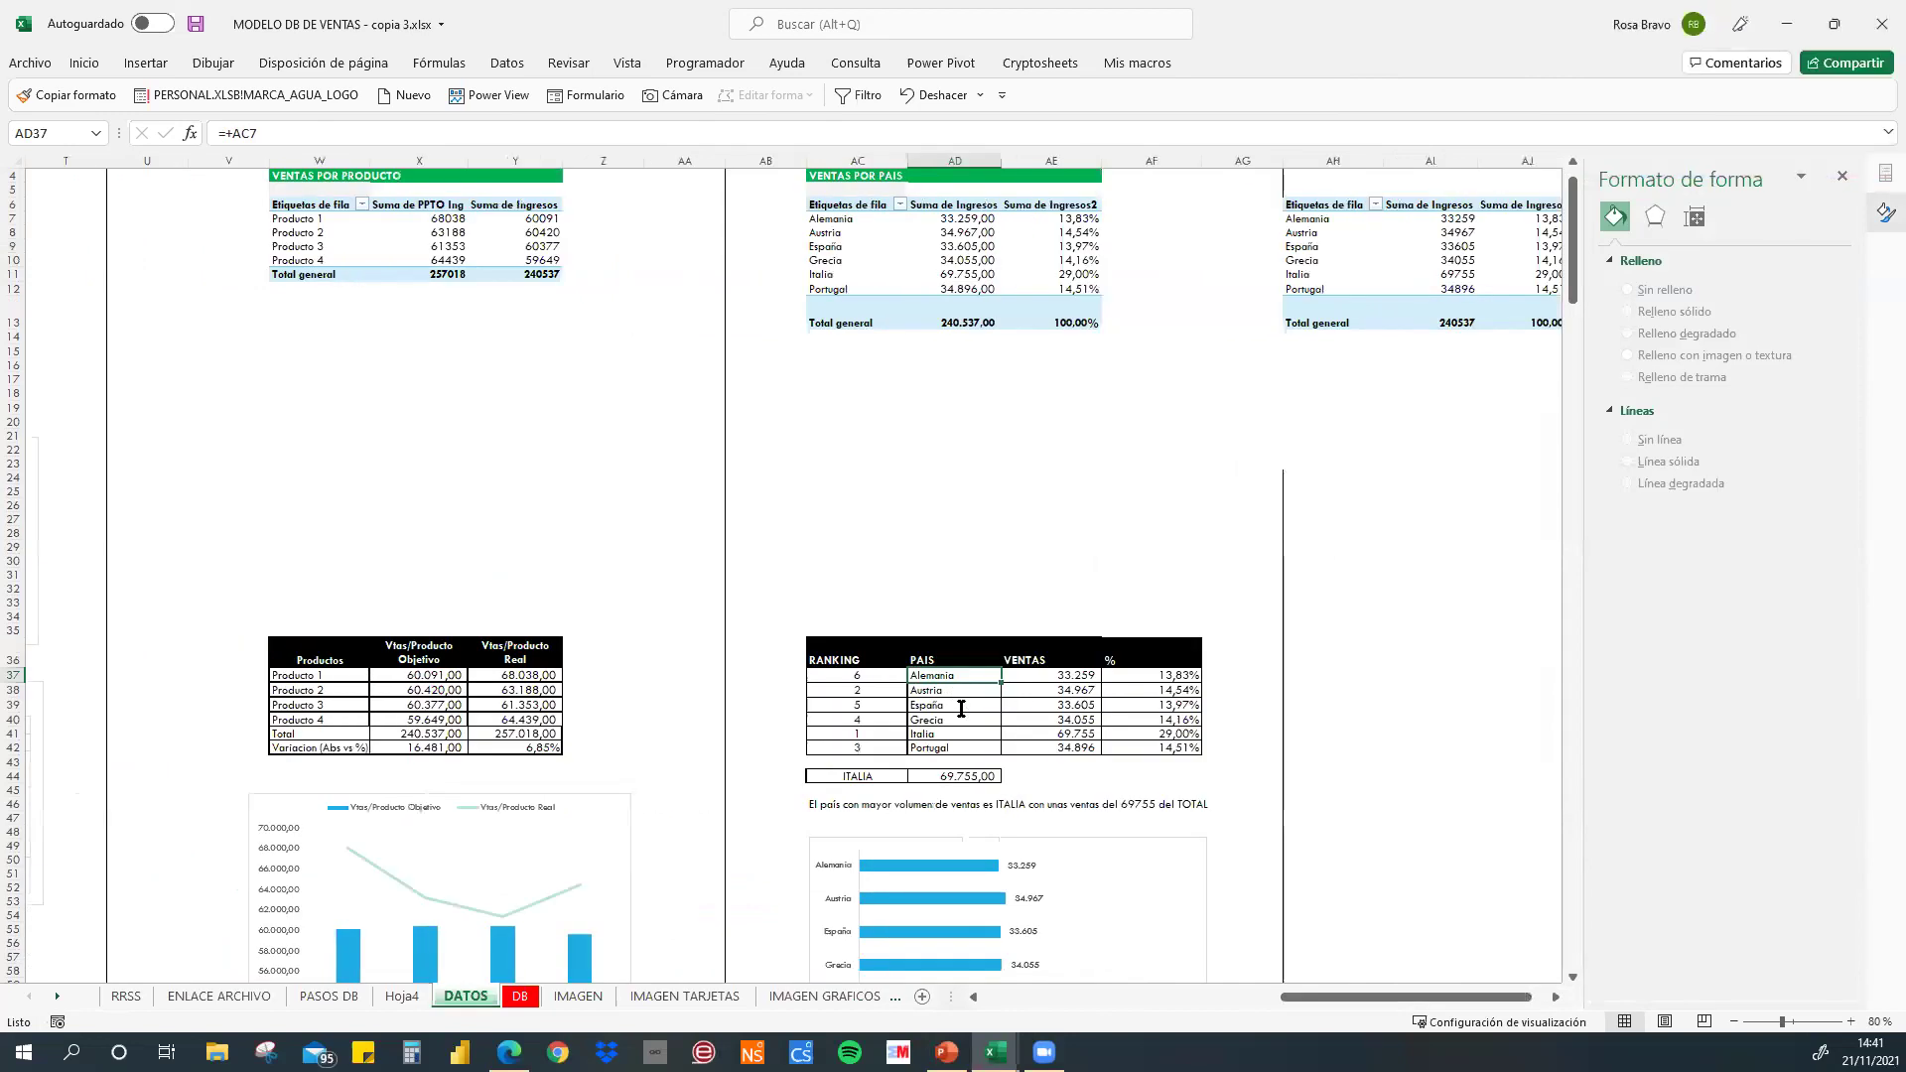
pyautogui.press('F2')
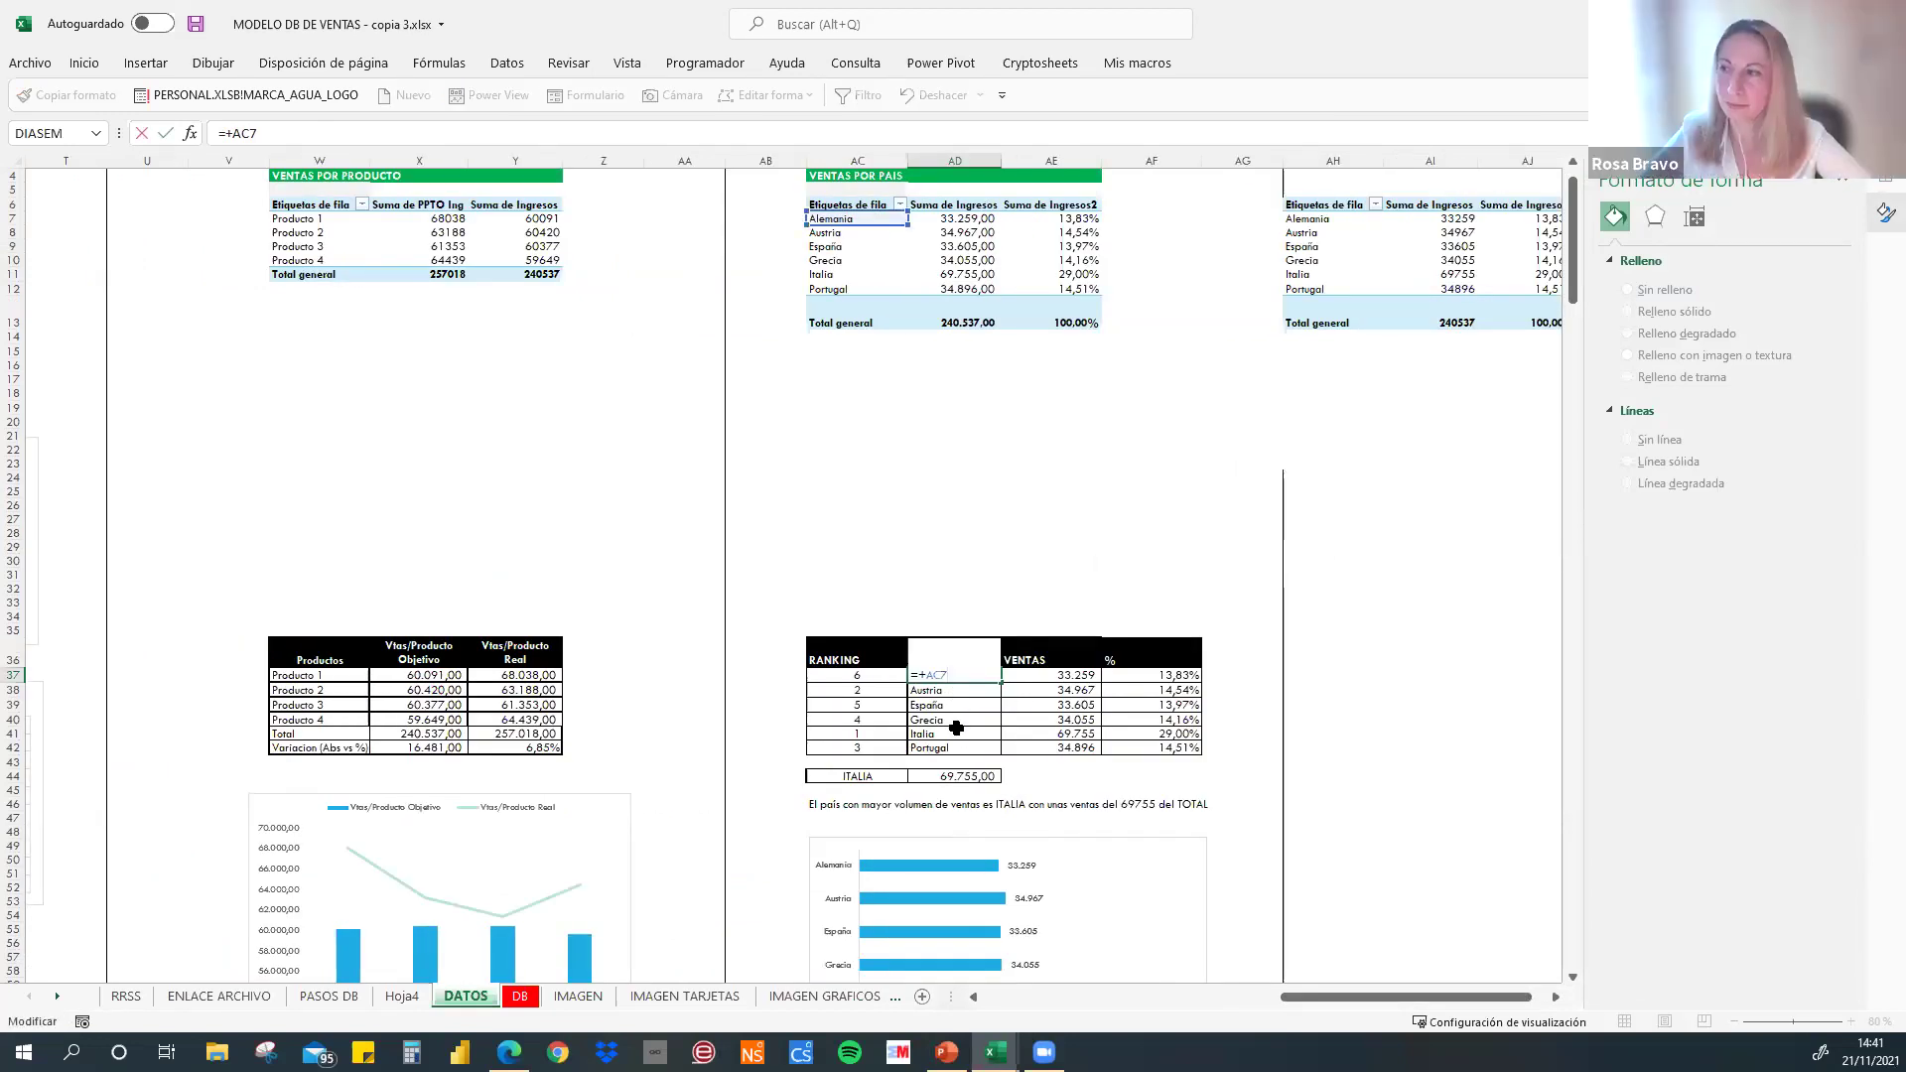
pyautogui.doubleClick(963, 722)
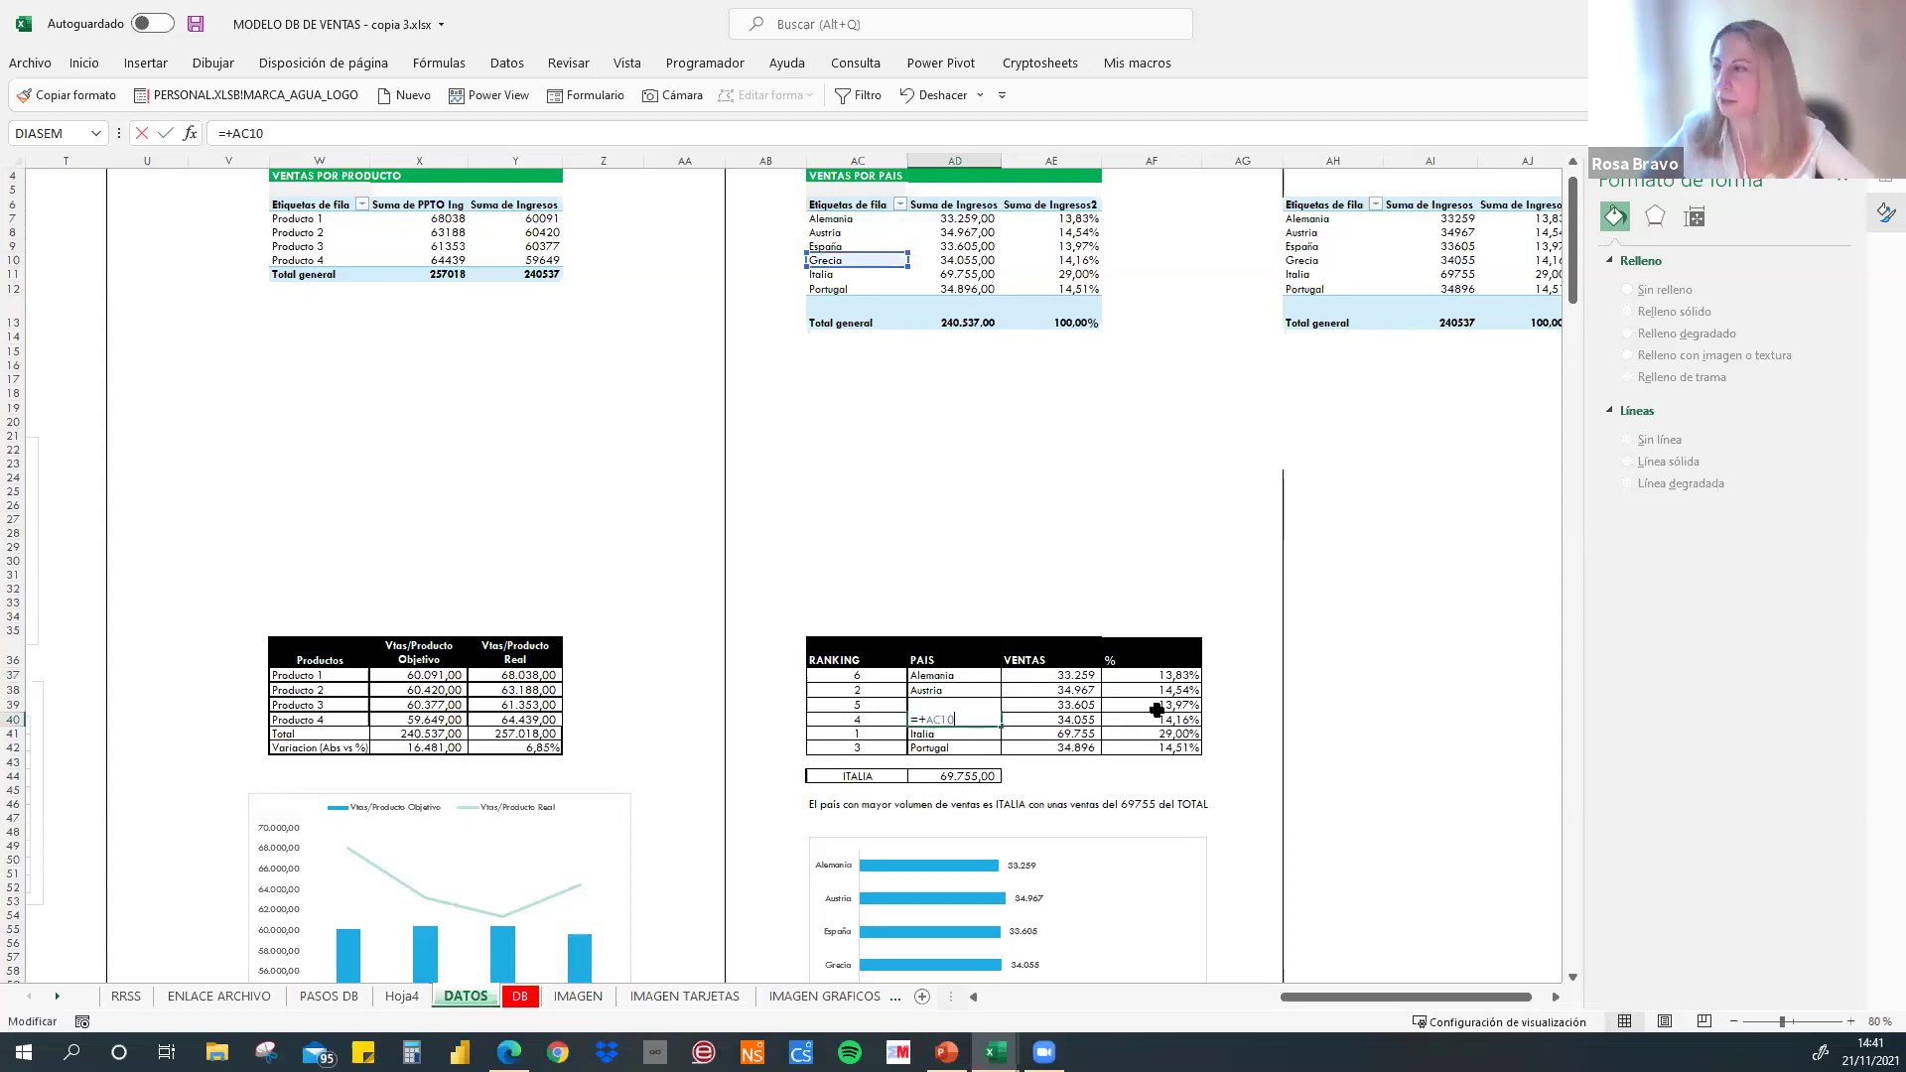
pyautogui.press('Return')
pyautogui.press('Down')
pyautogui.press('F2')
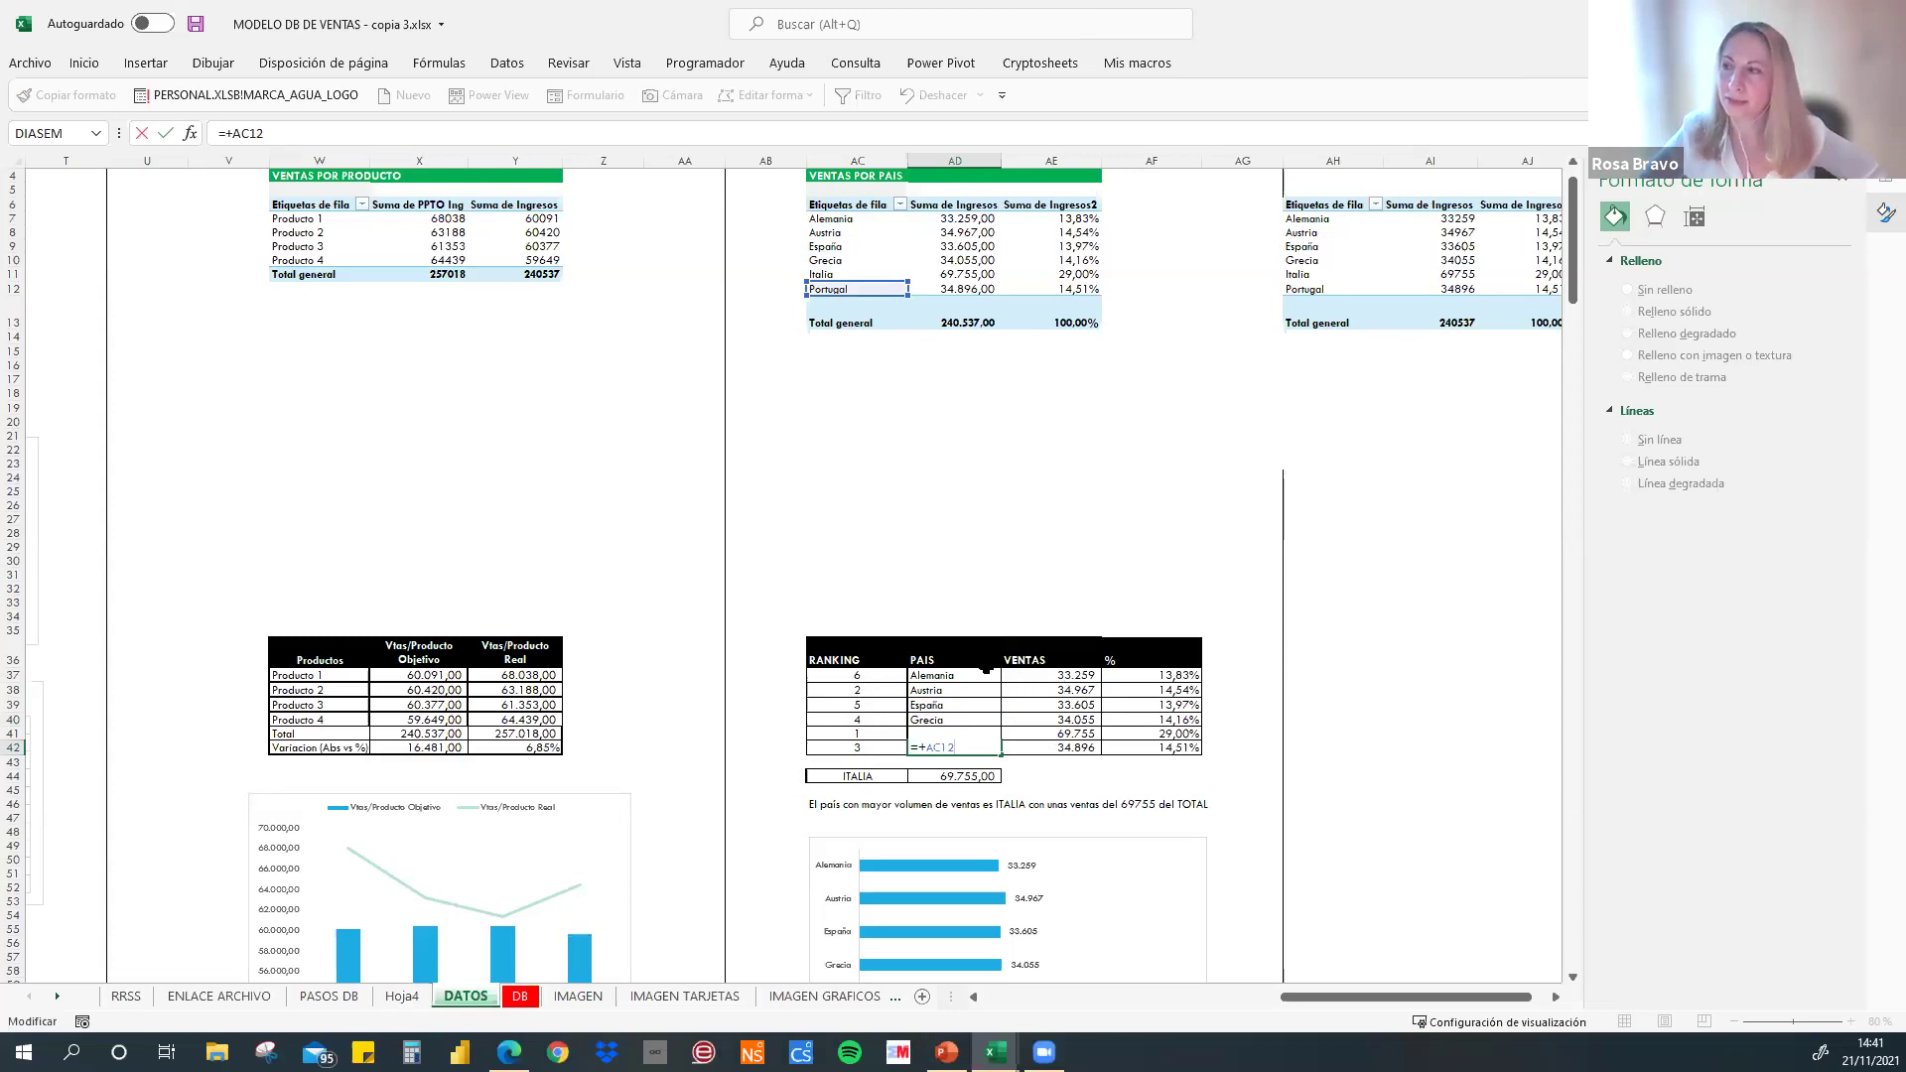
pyautogui.hotkey('ctrl', 'Return')
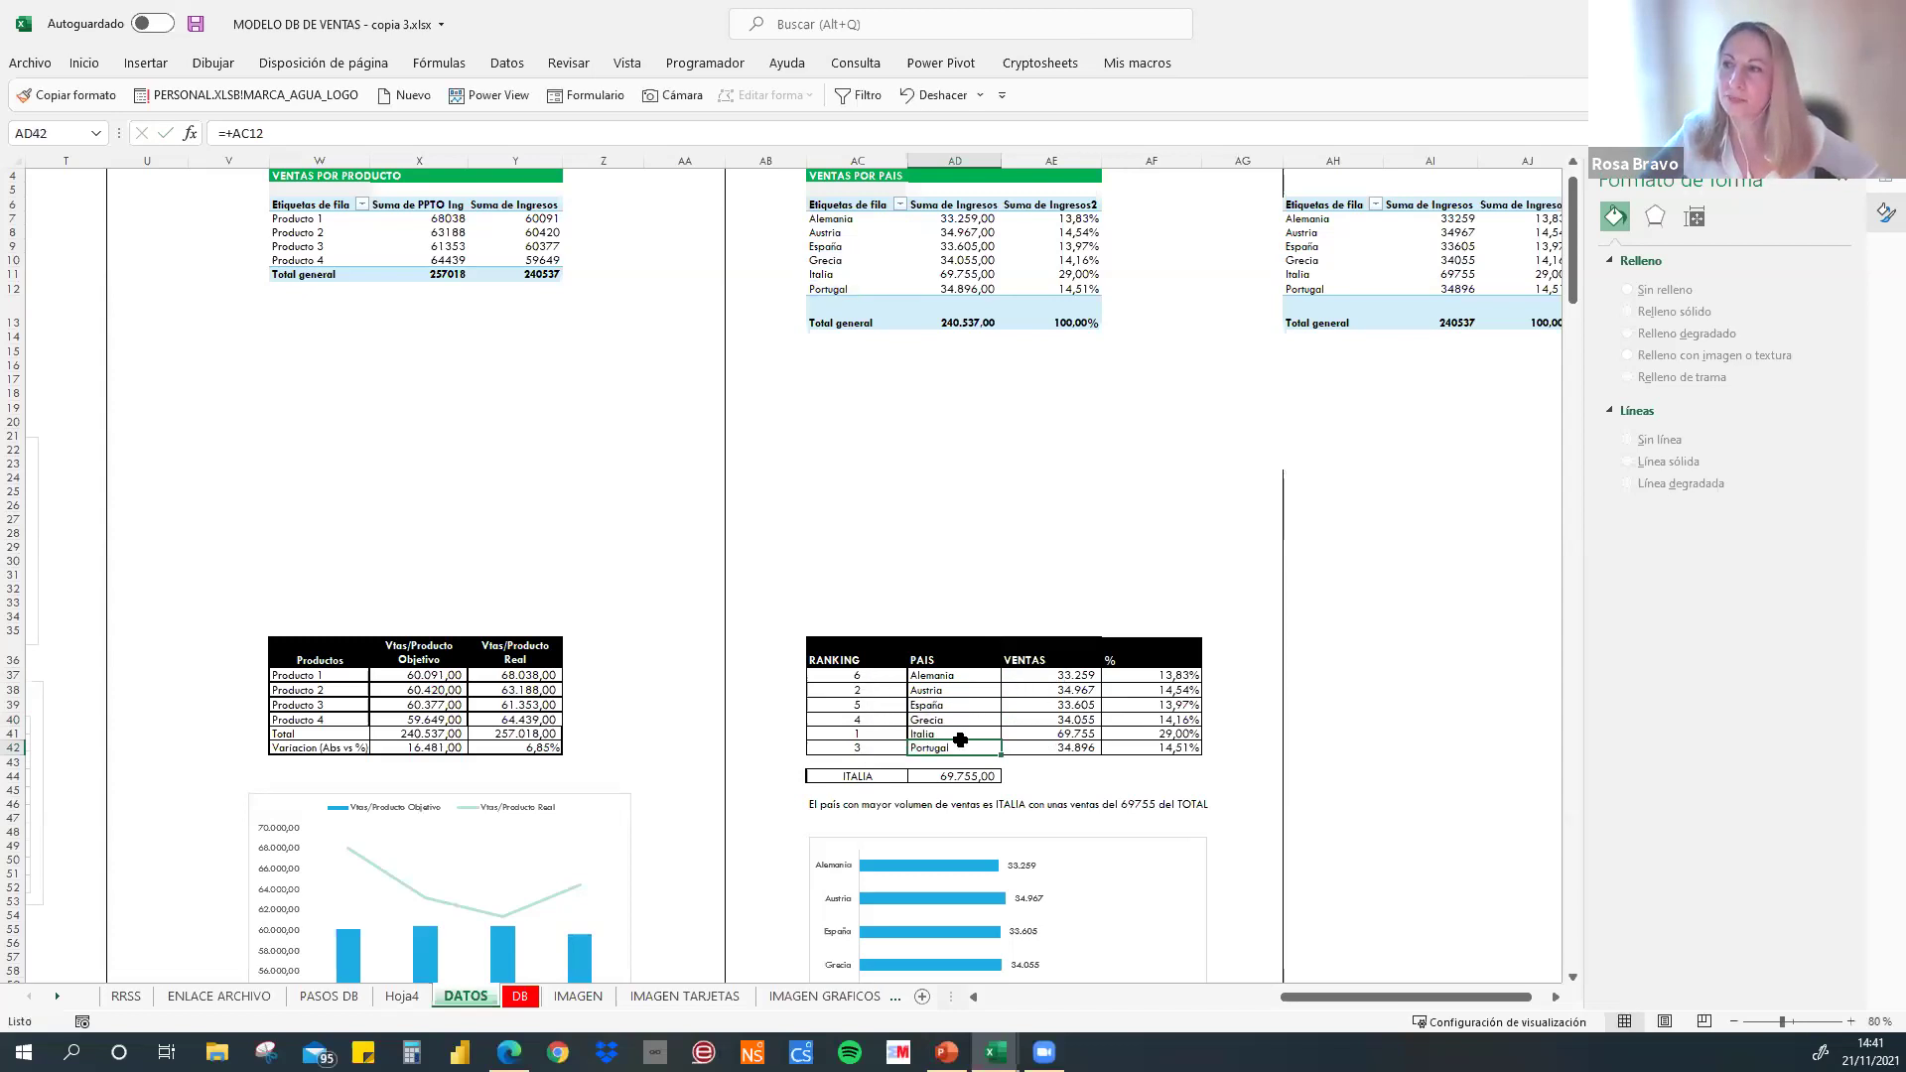
# - Re-enter the first country's ranking formula in AC37 as =JERARQUIA(AE37;AE37:AE42;0), ranking its sales in descending order
pyautogui.click(867, 675)
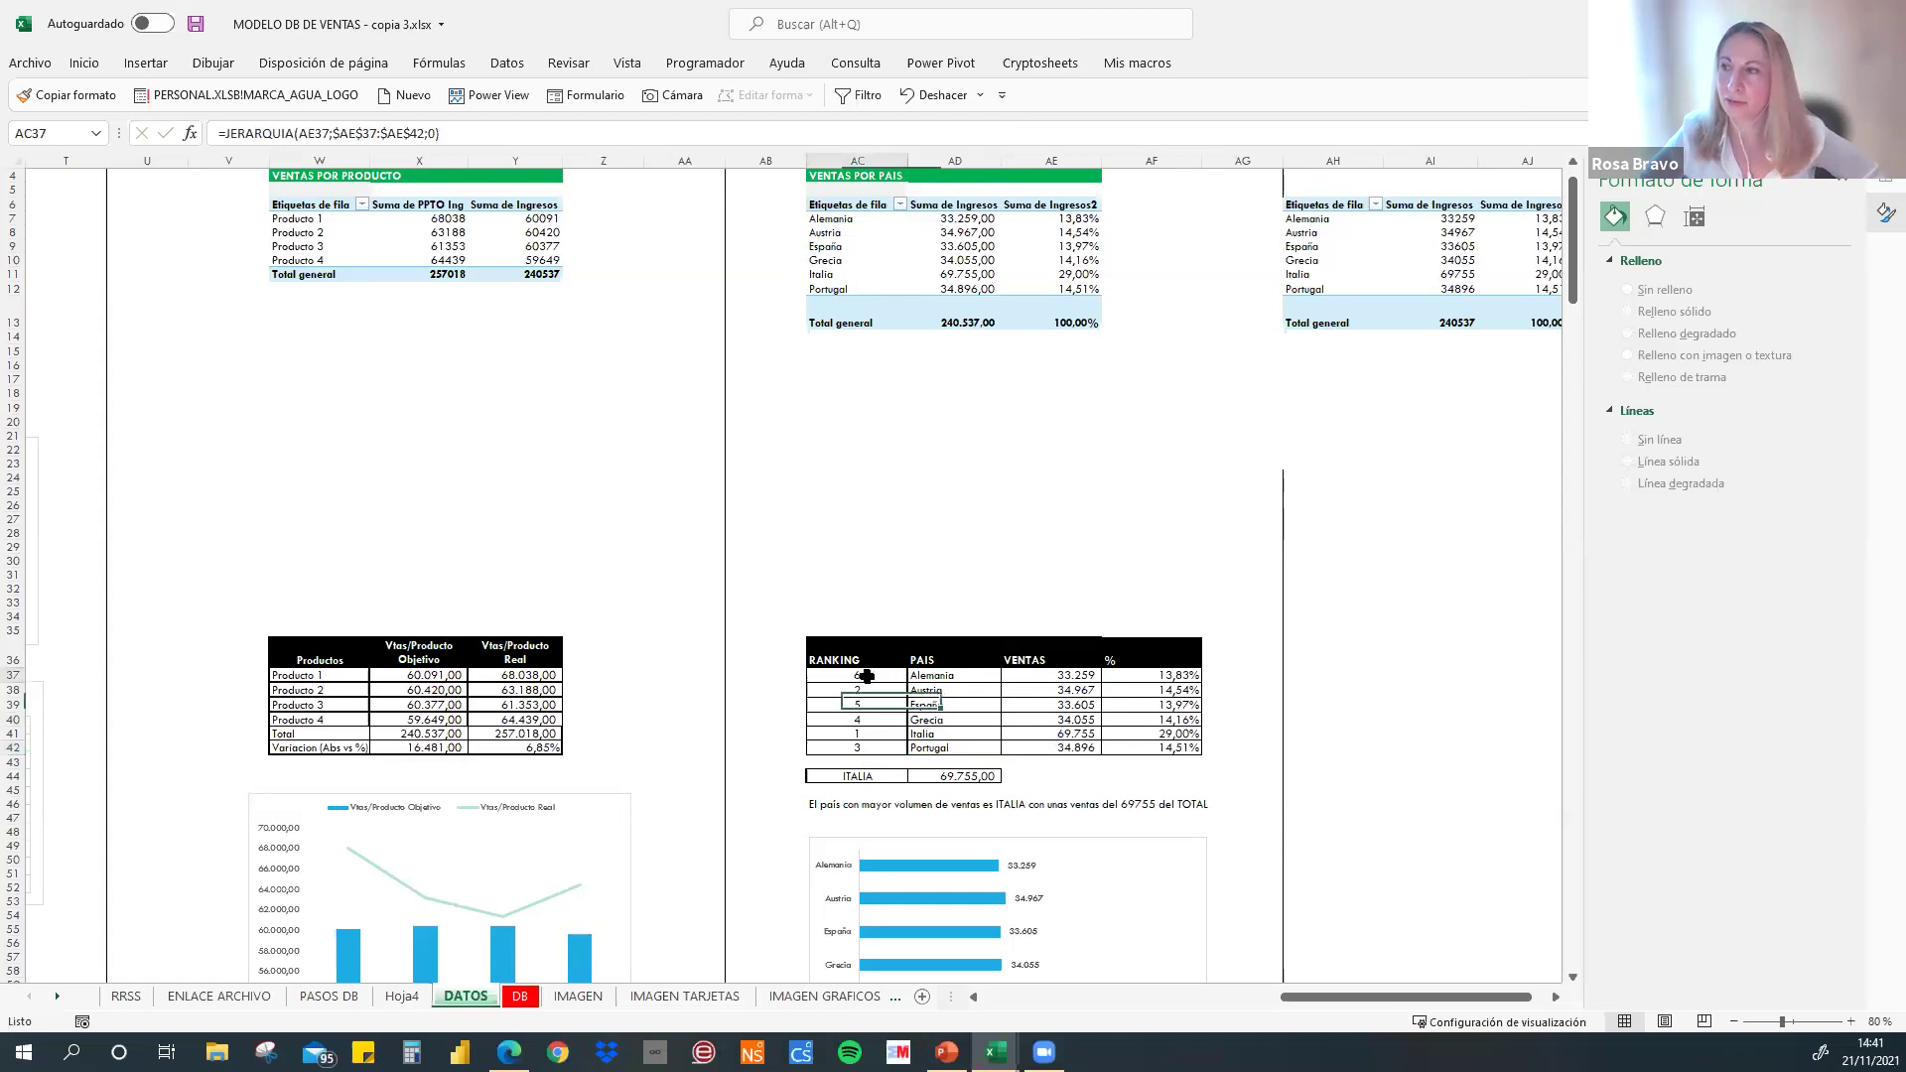
pyautogui.click(851, 588)
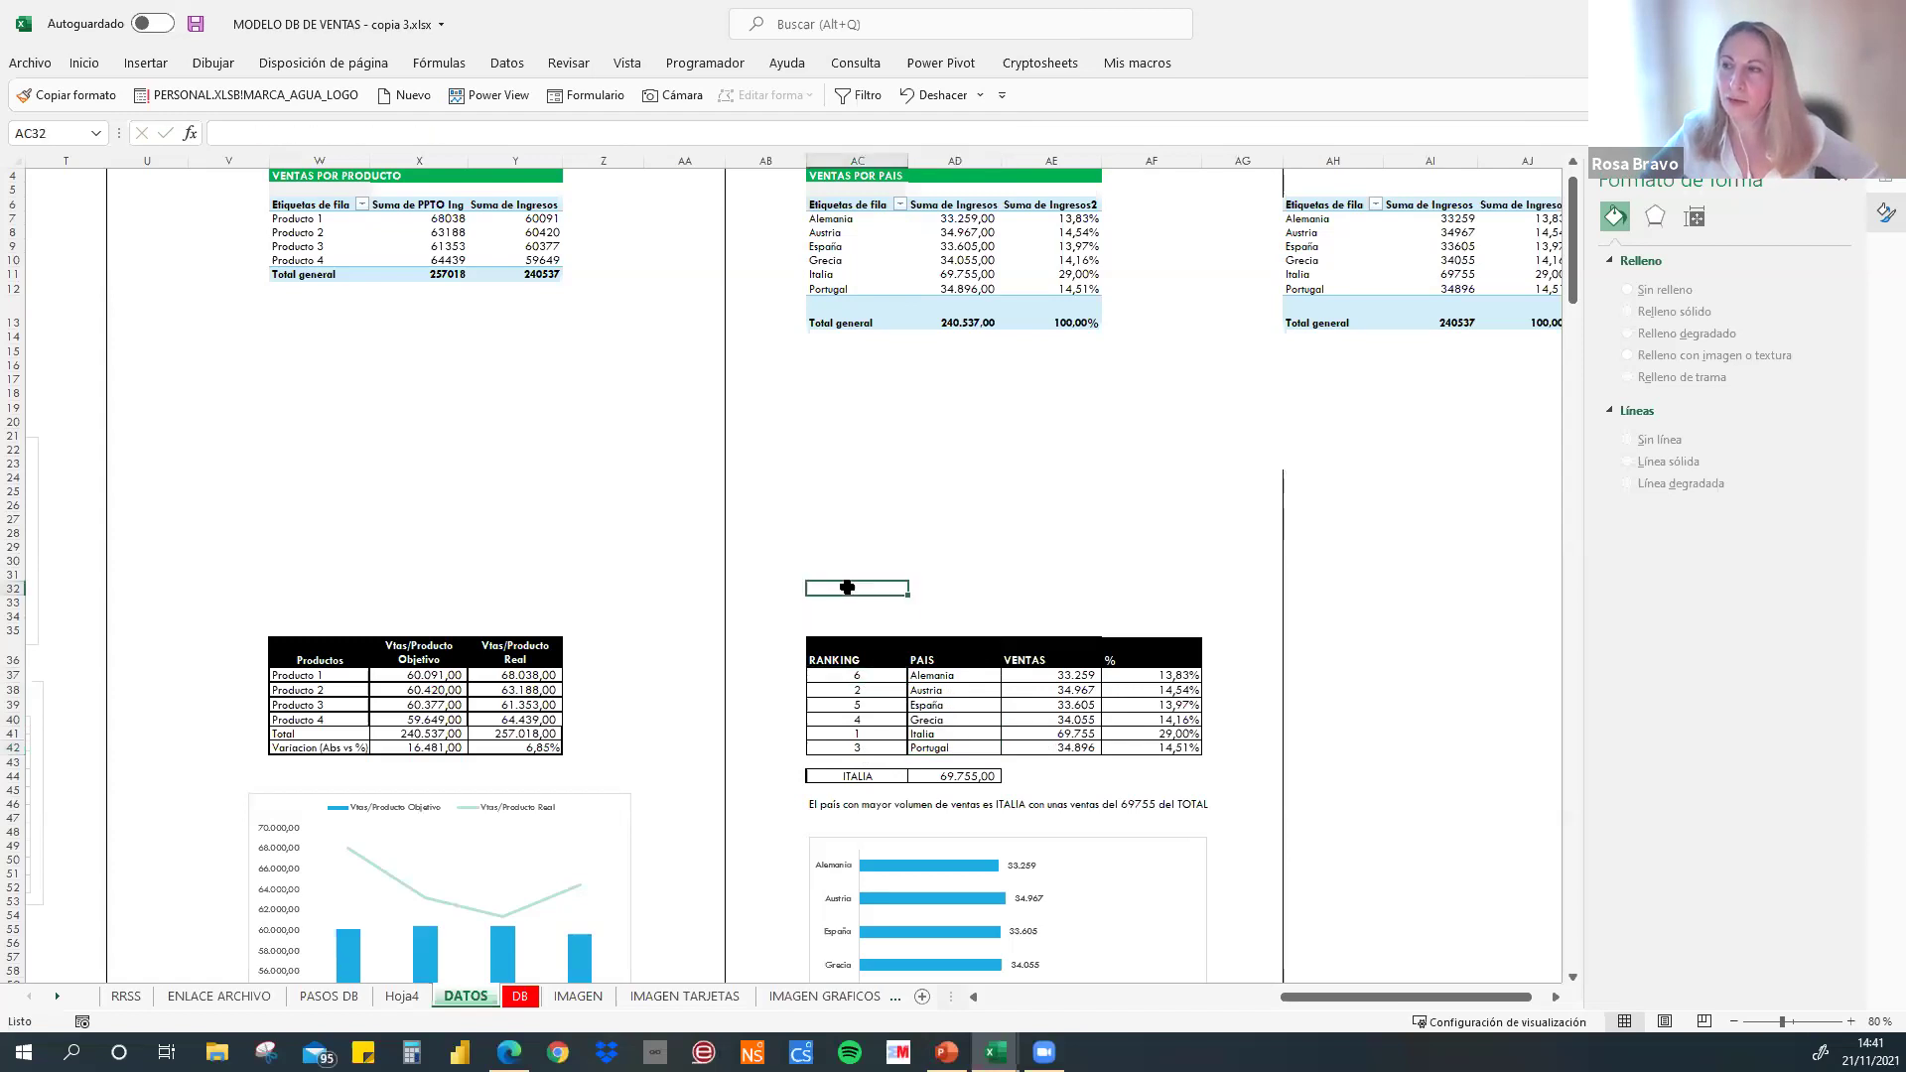
pyautogui.click(861, 677)
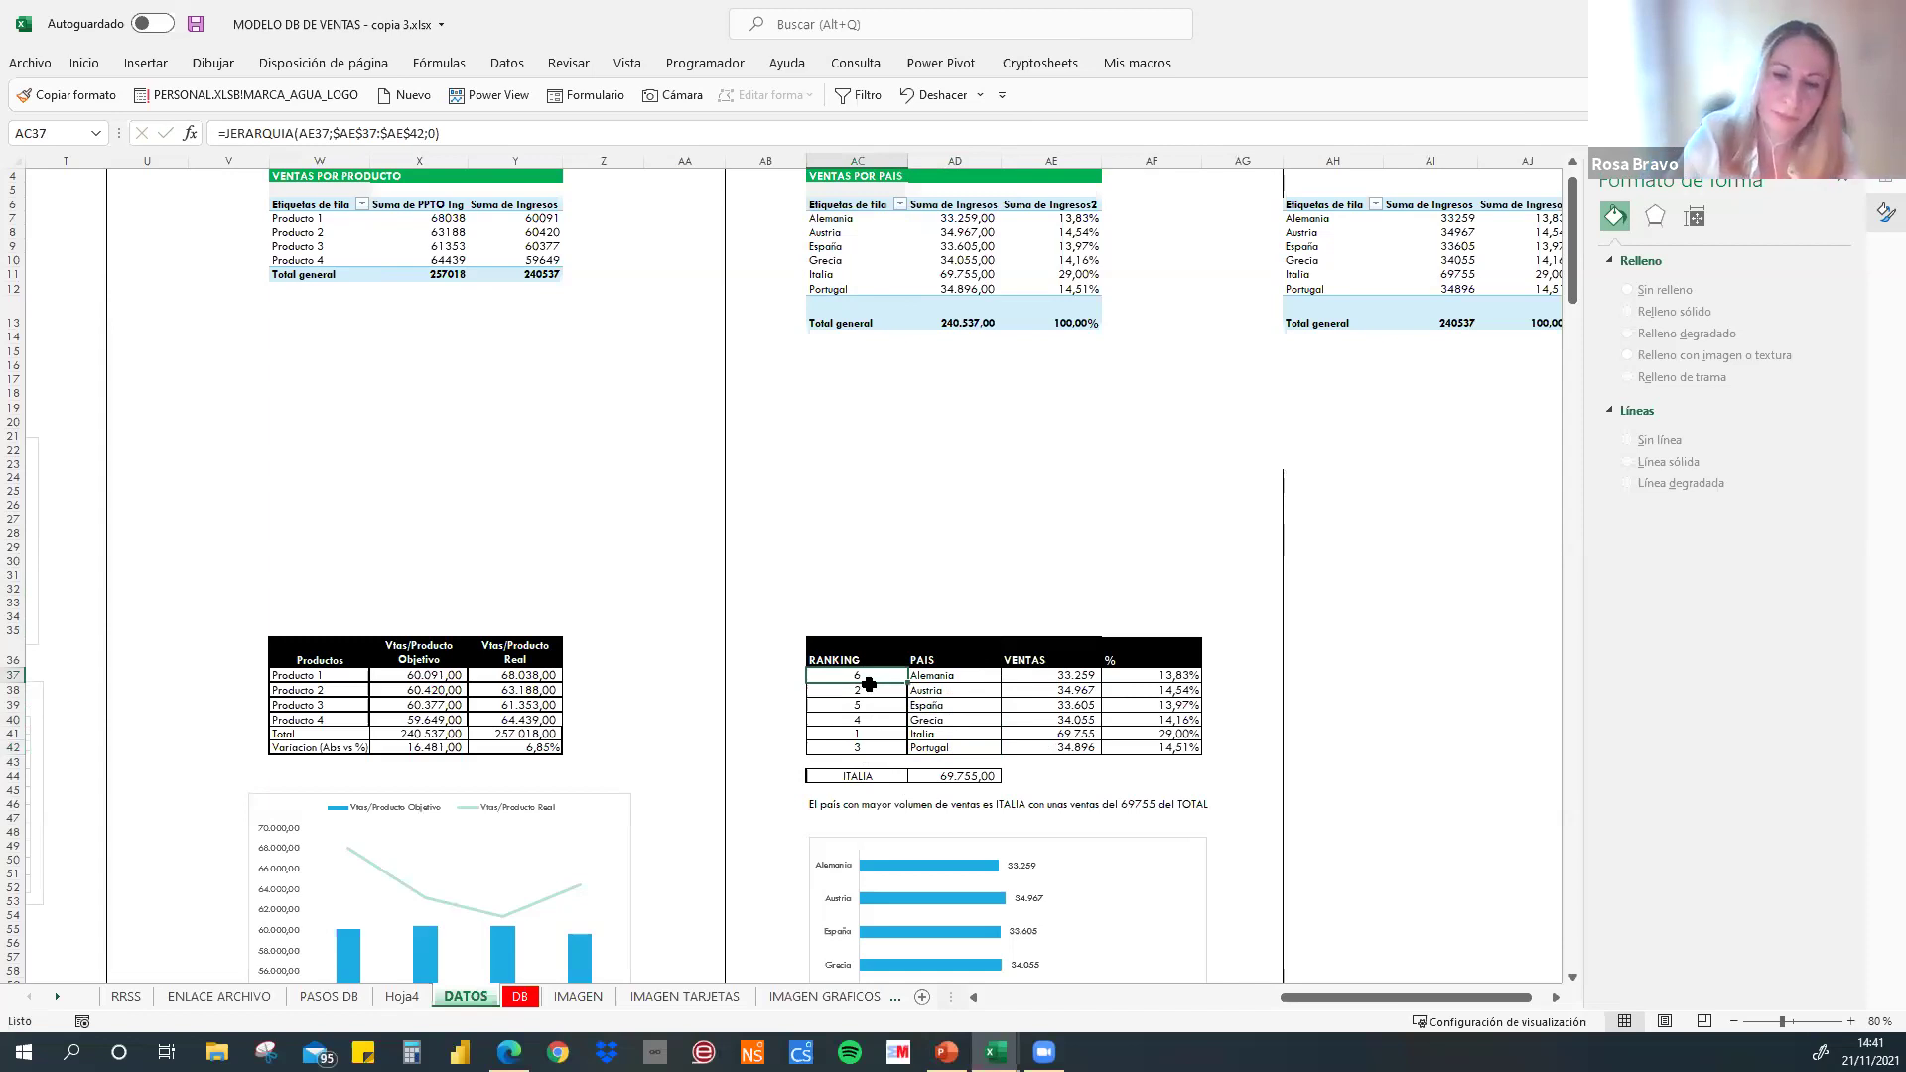
pyautogui.write('=JERARQUIA(')
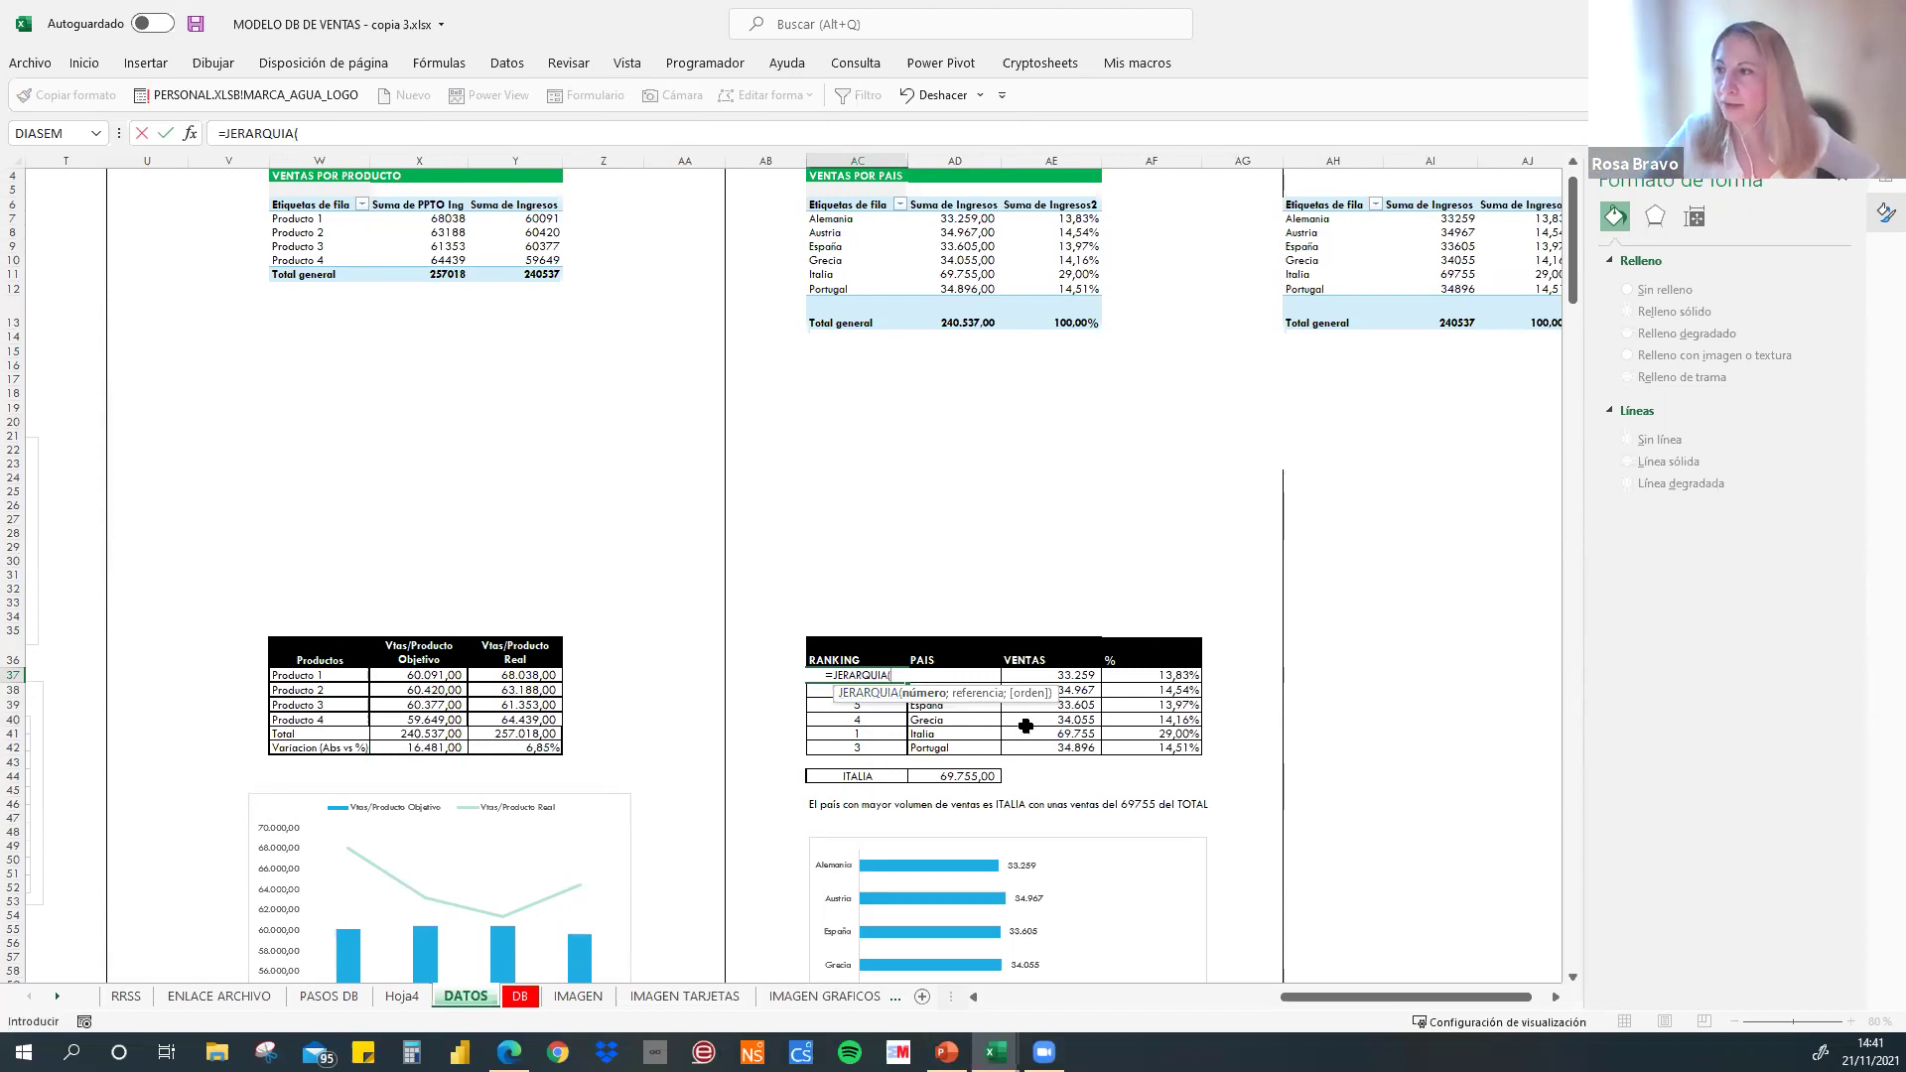
pyautogui.click(1061, 674)
pyautogui.write(';')
pyautogui.moveTo(1061, 674); pyautogui.dragTo(1063, 748)
pyautogui.write(';')
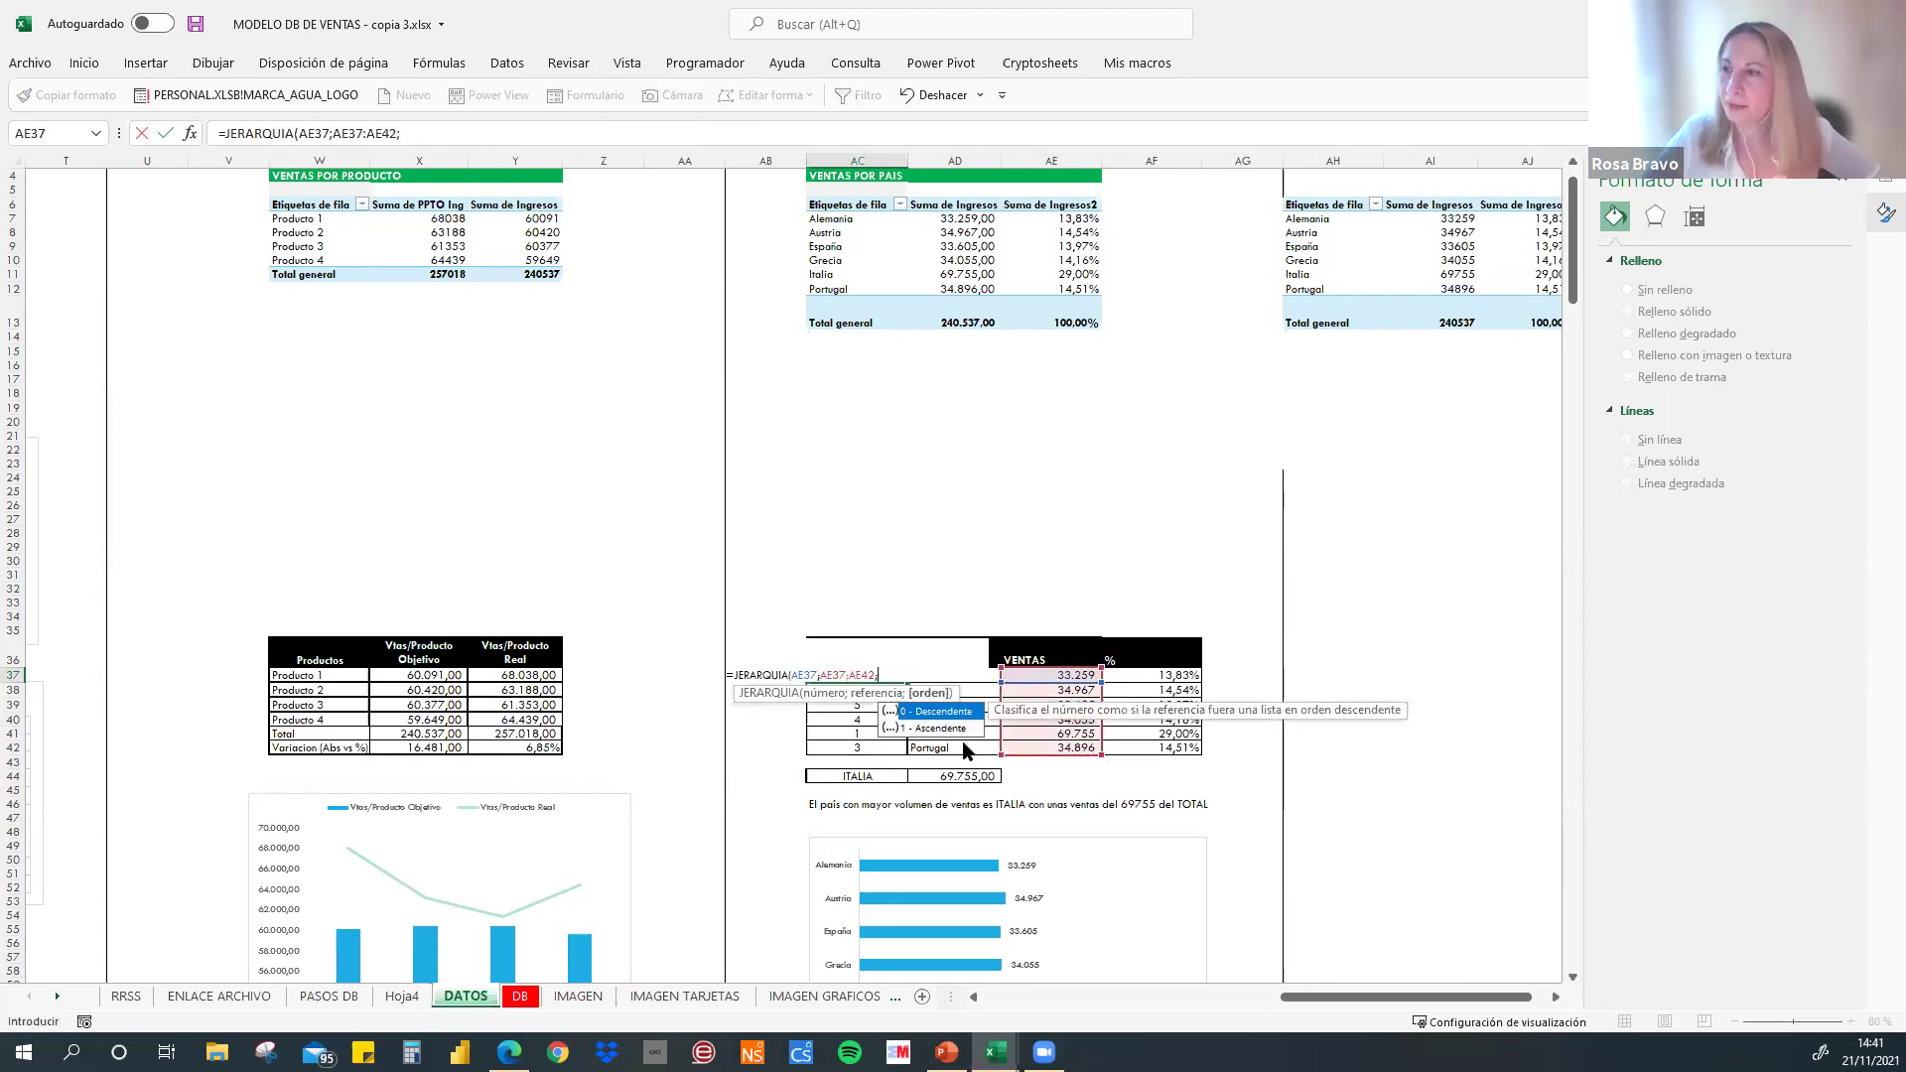
pyautogui.click(945, 714)
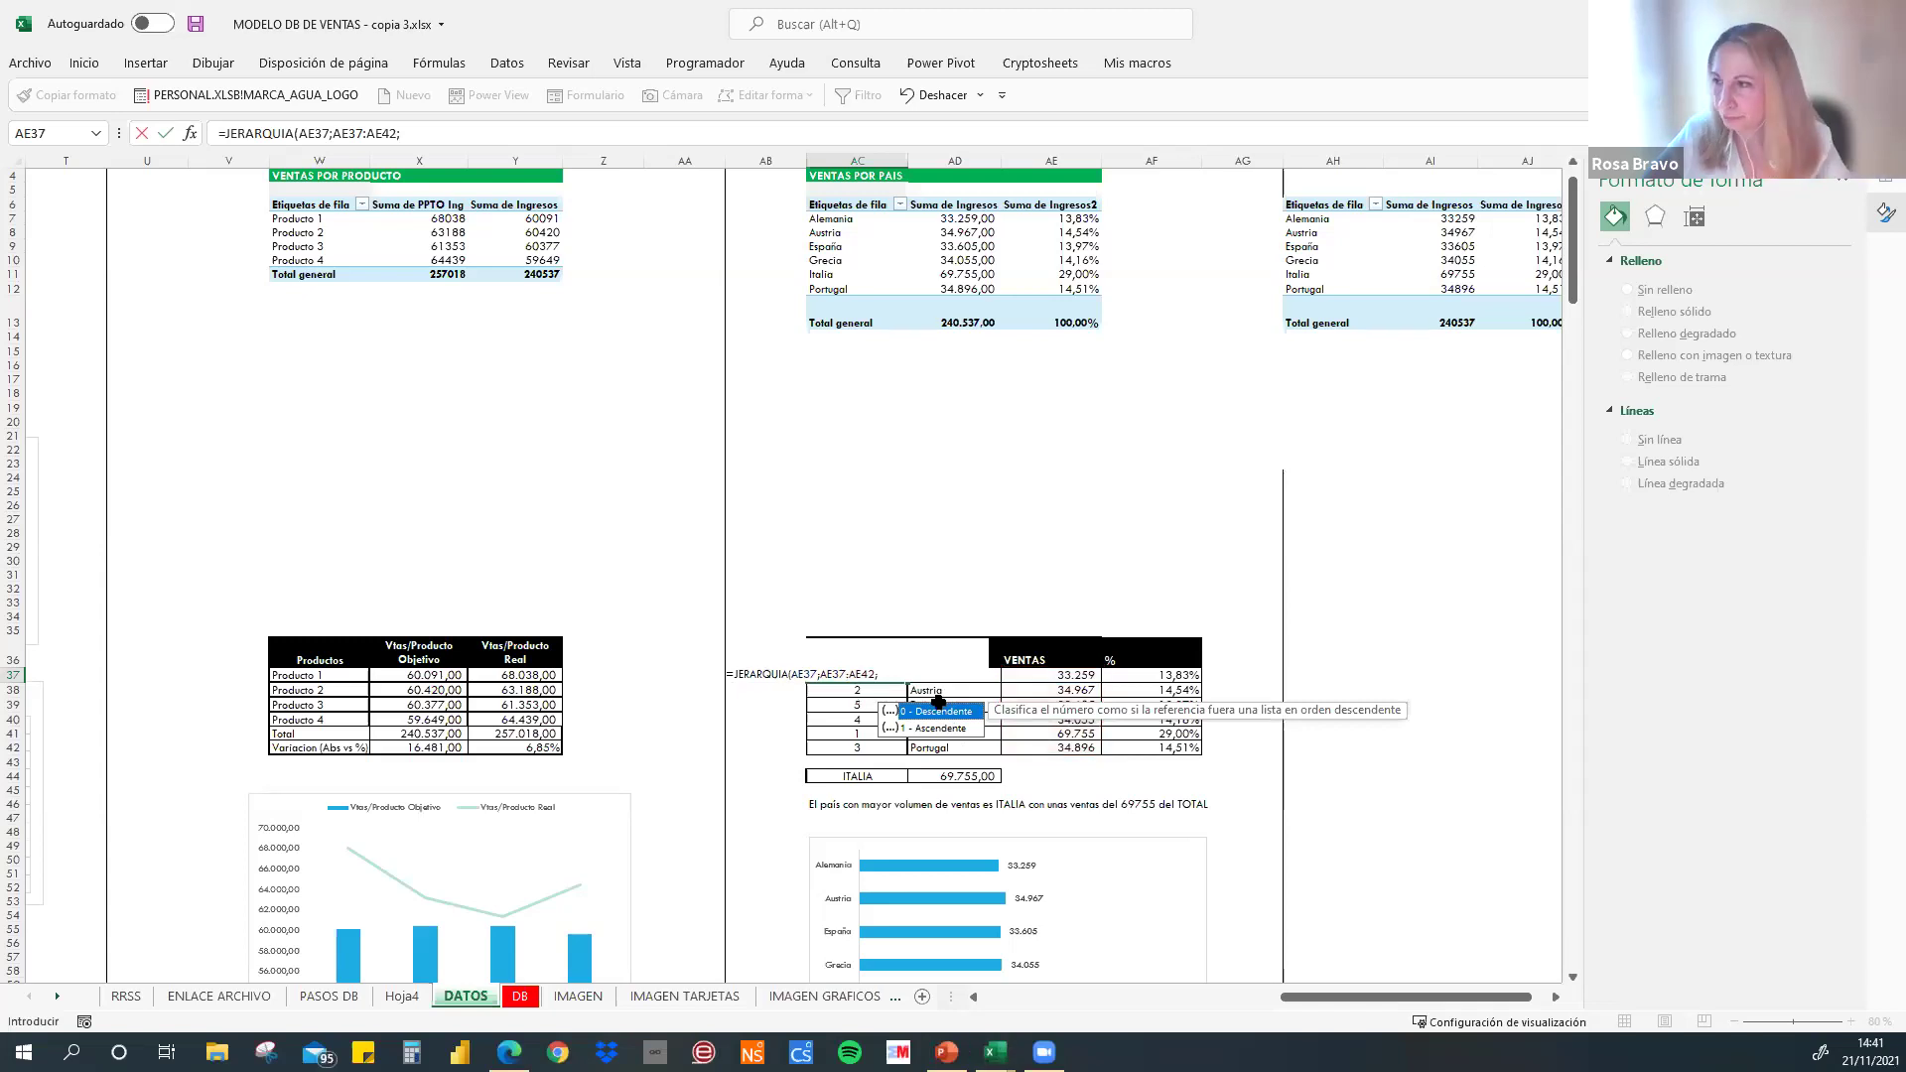
pyautogui.click(900, 681)
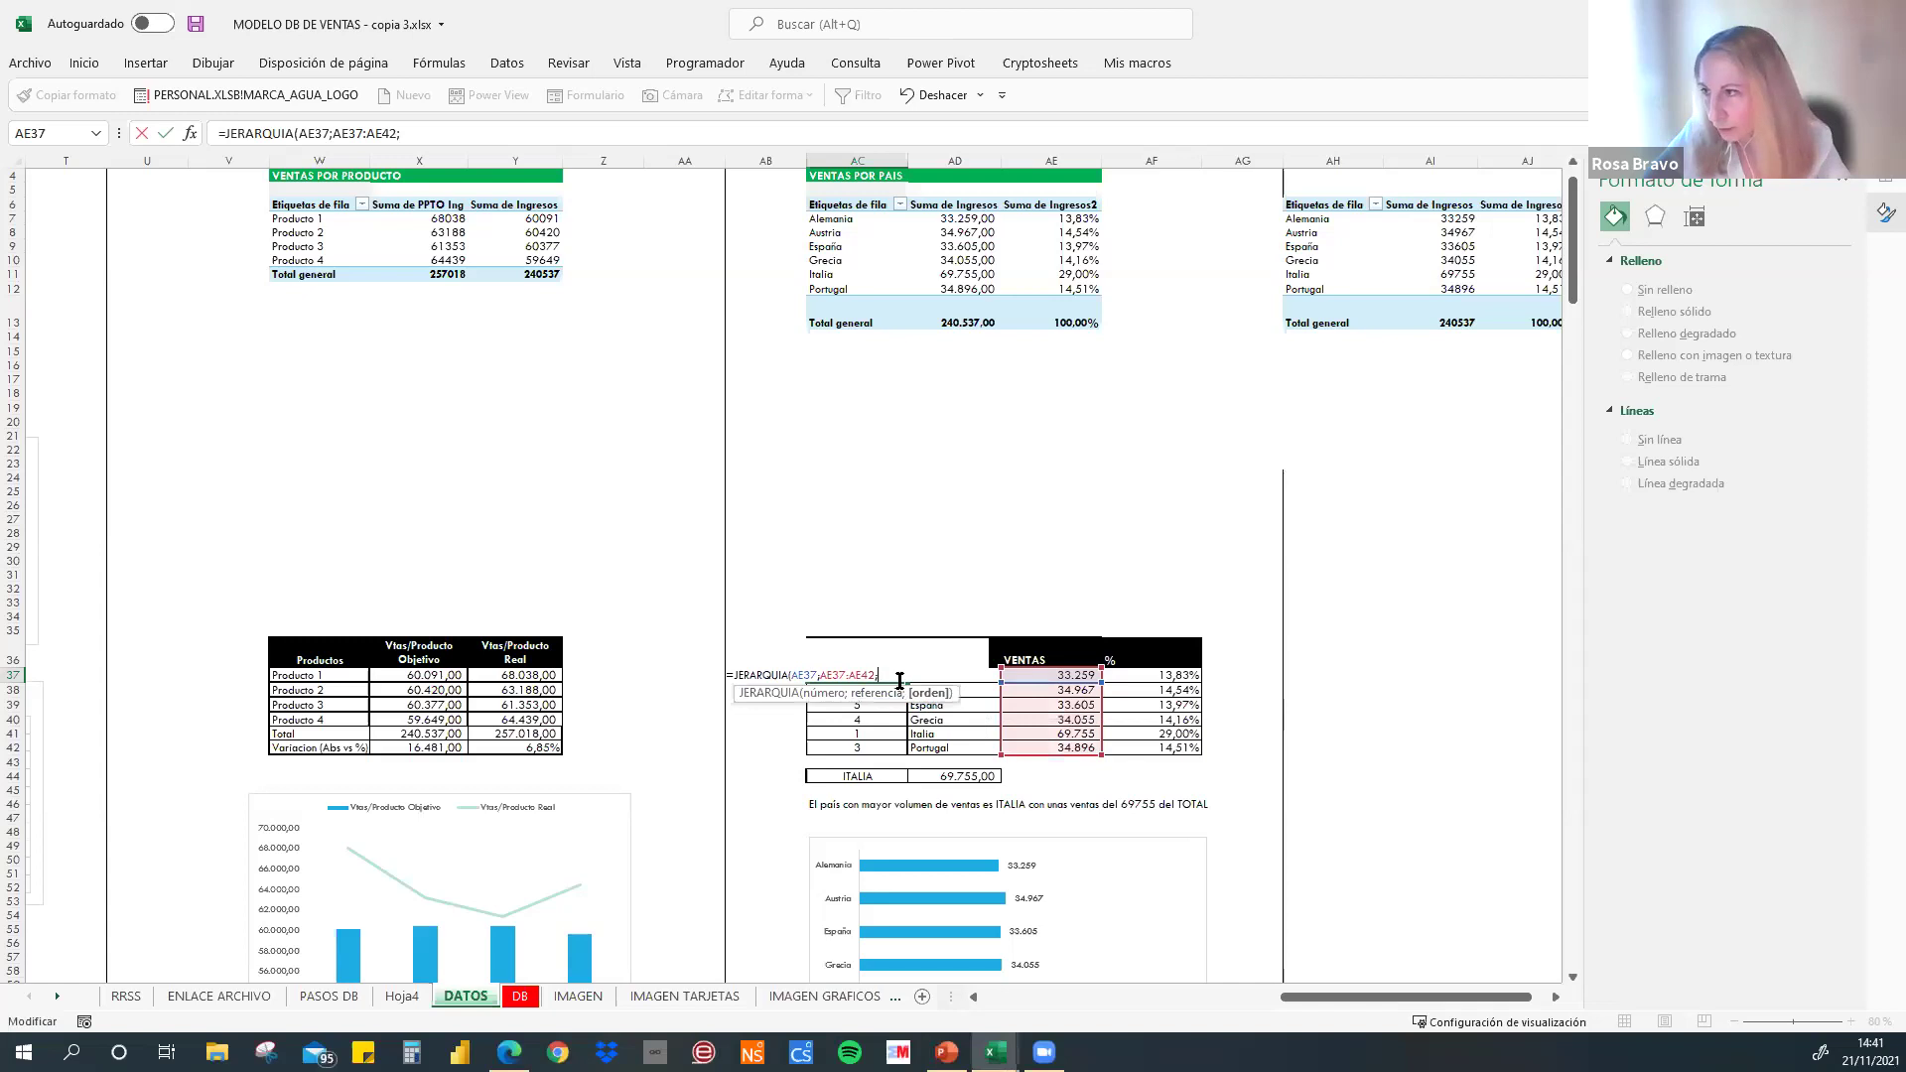
pyautogui.write('0)')
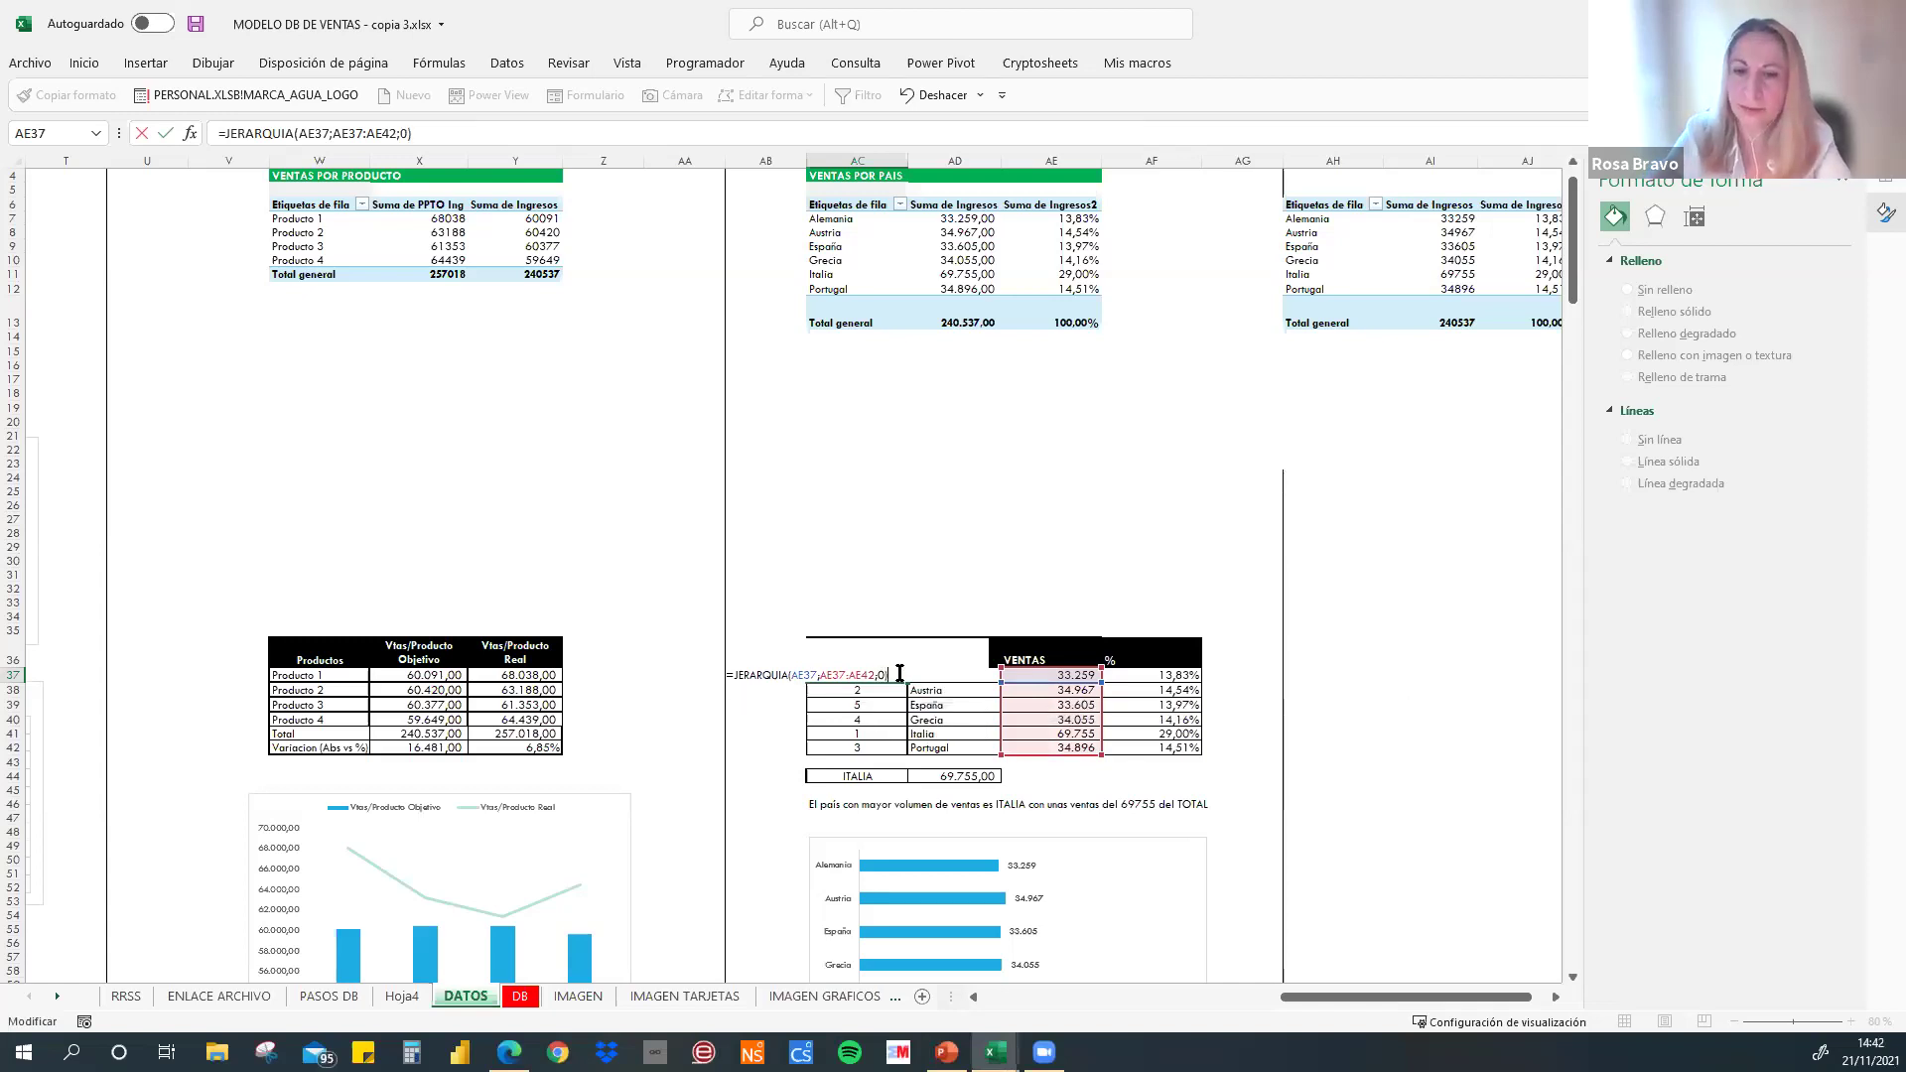
pyautogui.press('Return')
# - Examine the ranking formulas, the VENTAS values and the lookup formulas for the top country's name and sales
pyautogui.click(892, 675)
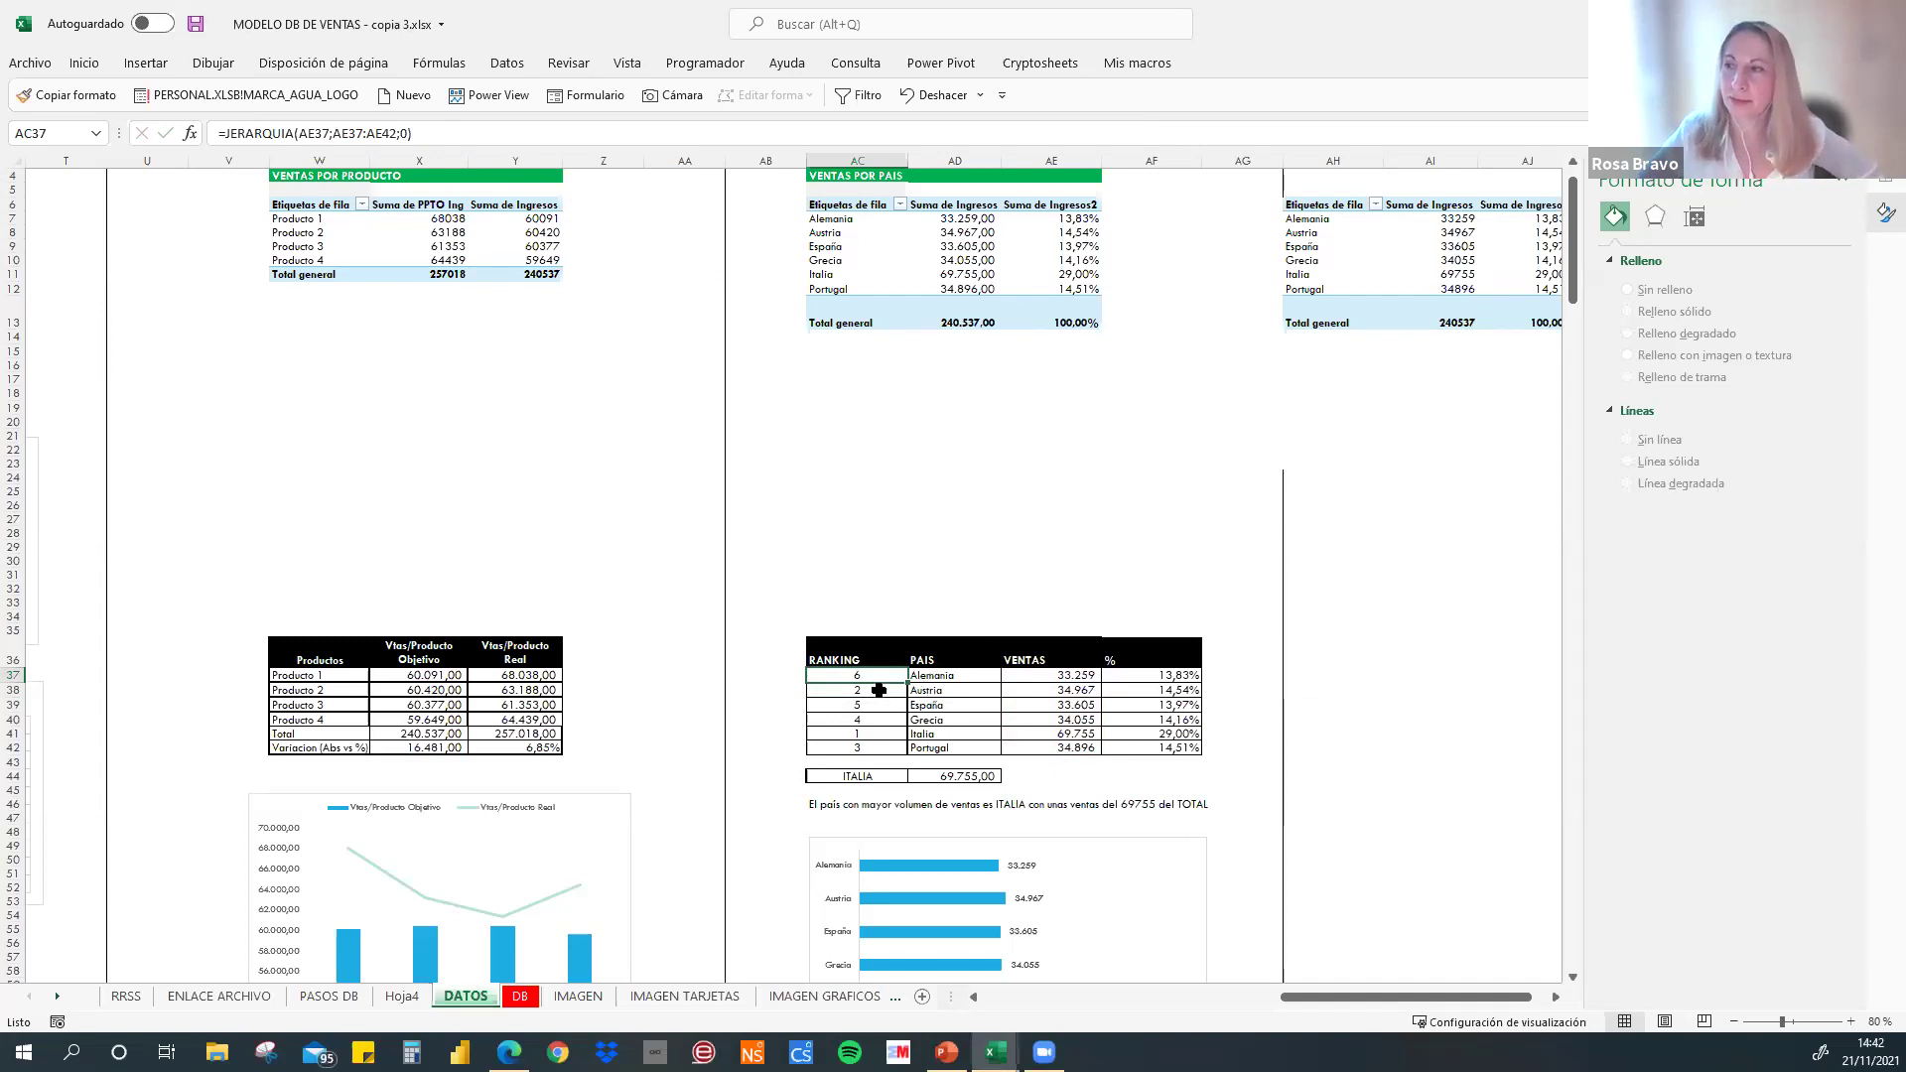
pyautogui.moveTo(872, 680); pyautogui.dragTo(885, 749)
pyautogui.moveTo(1058, 676); pyautogui.dragTo(1065, 742)
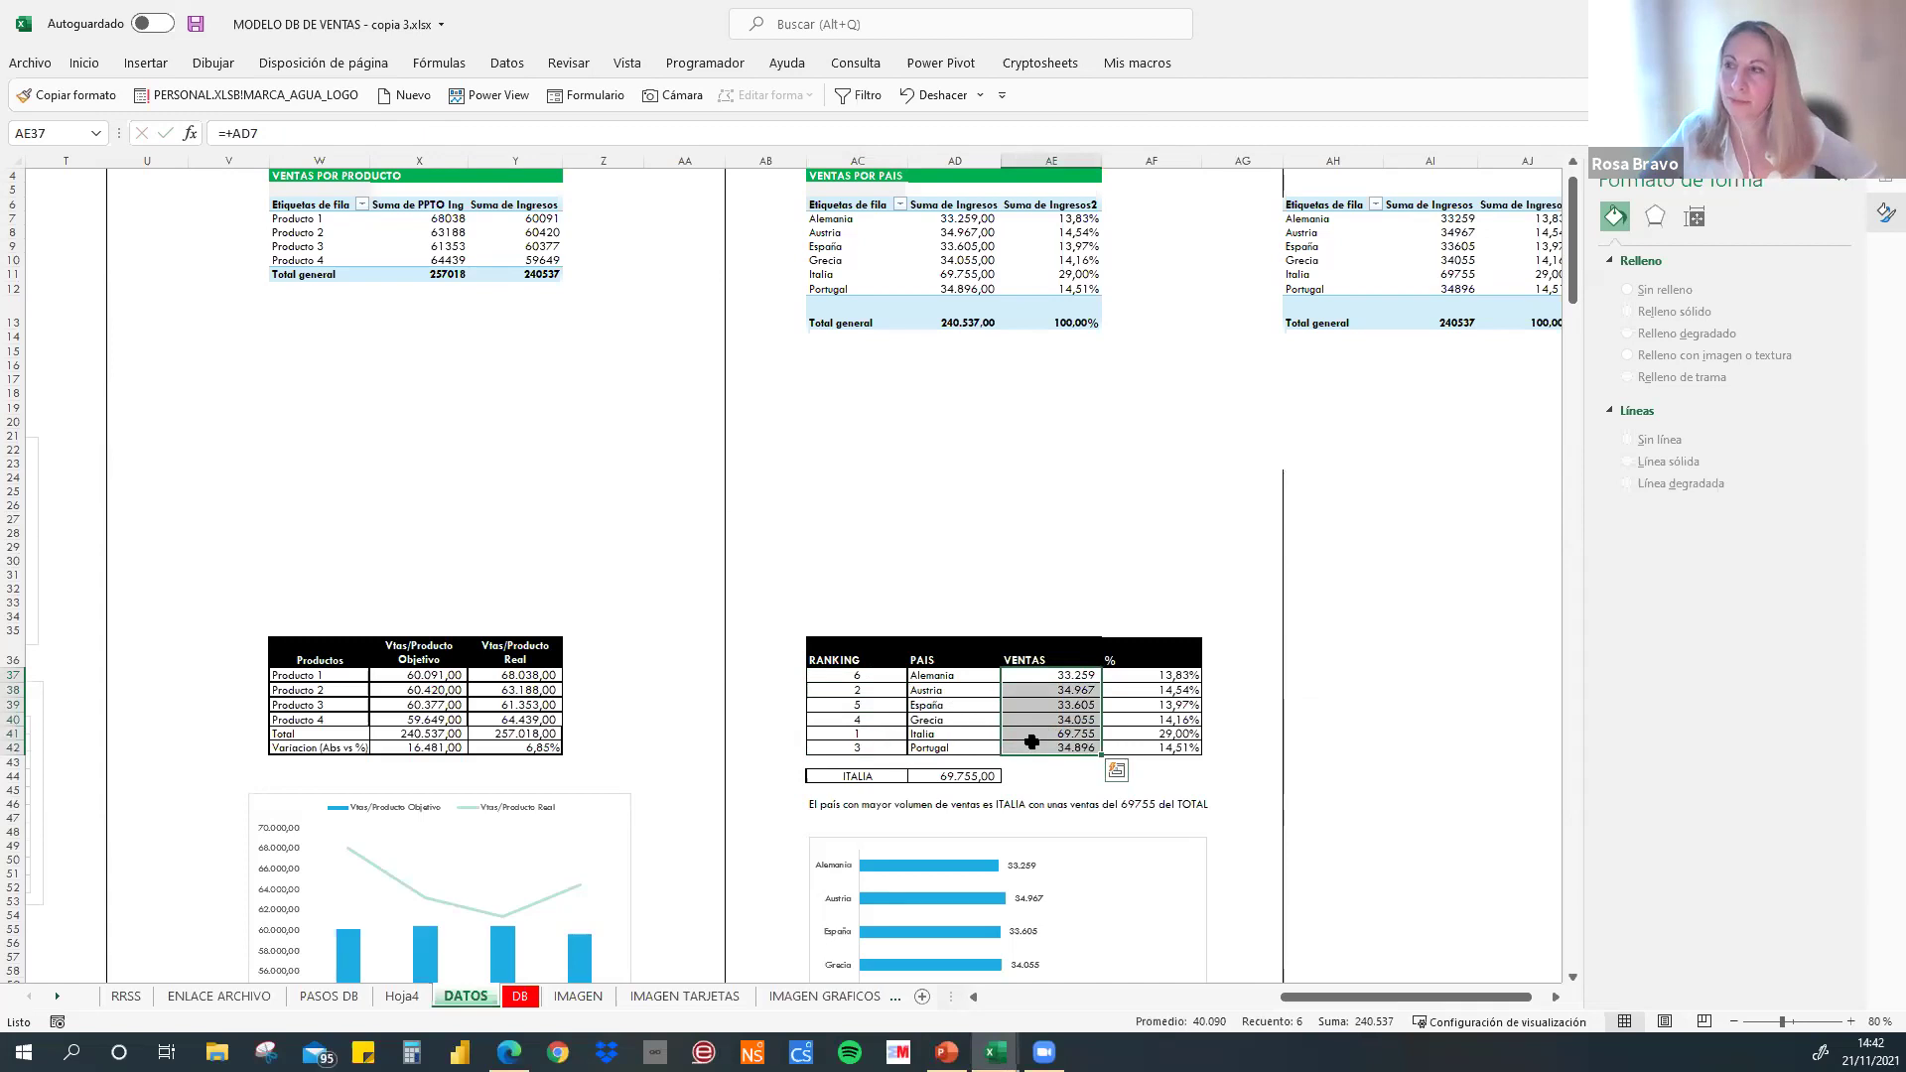
pyautogui.click(869, 674)
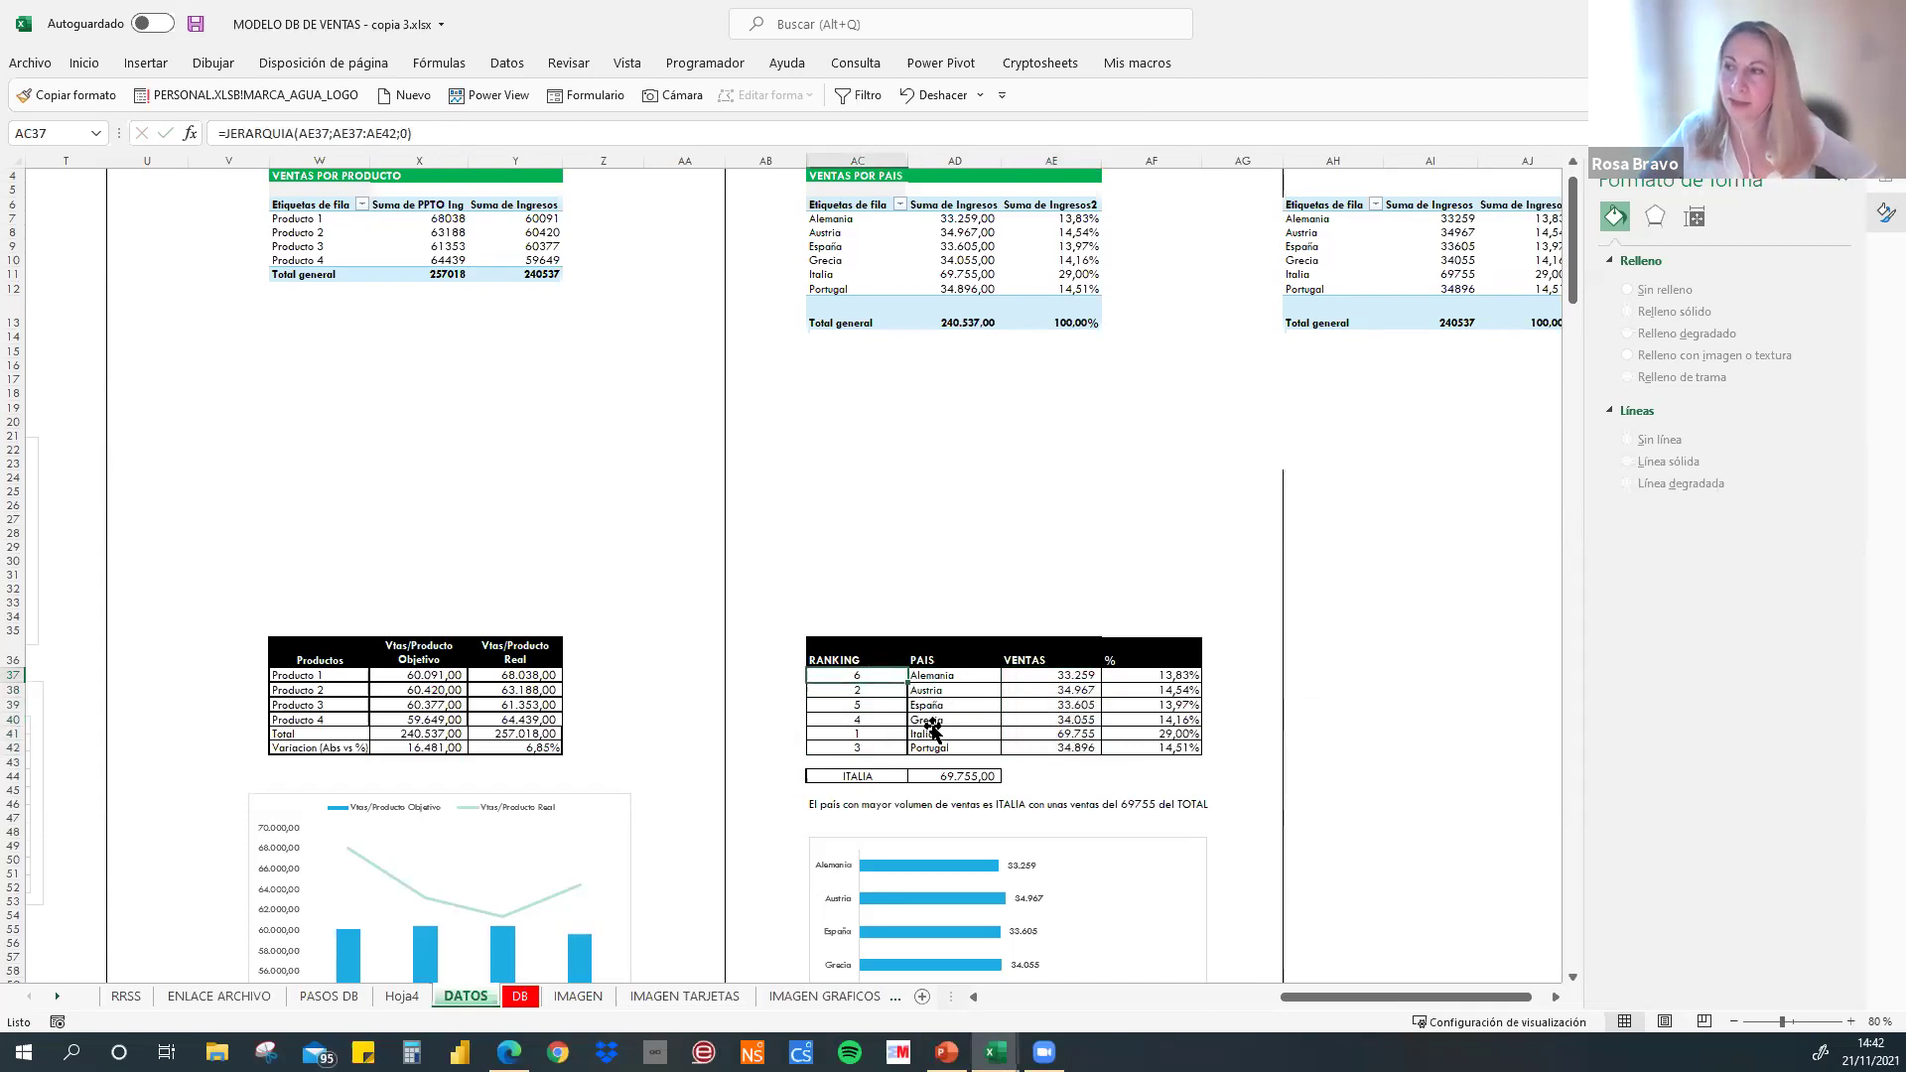
pyautogui.click(864, 734)
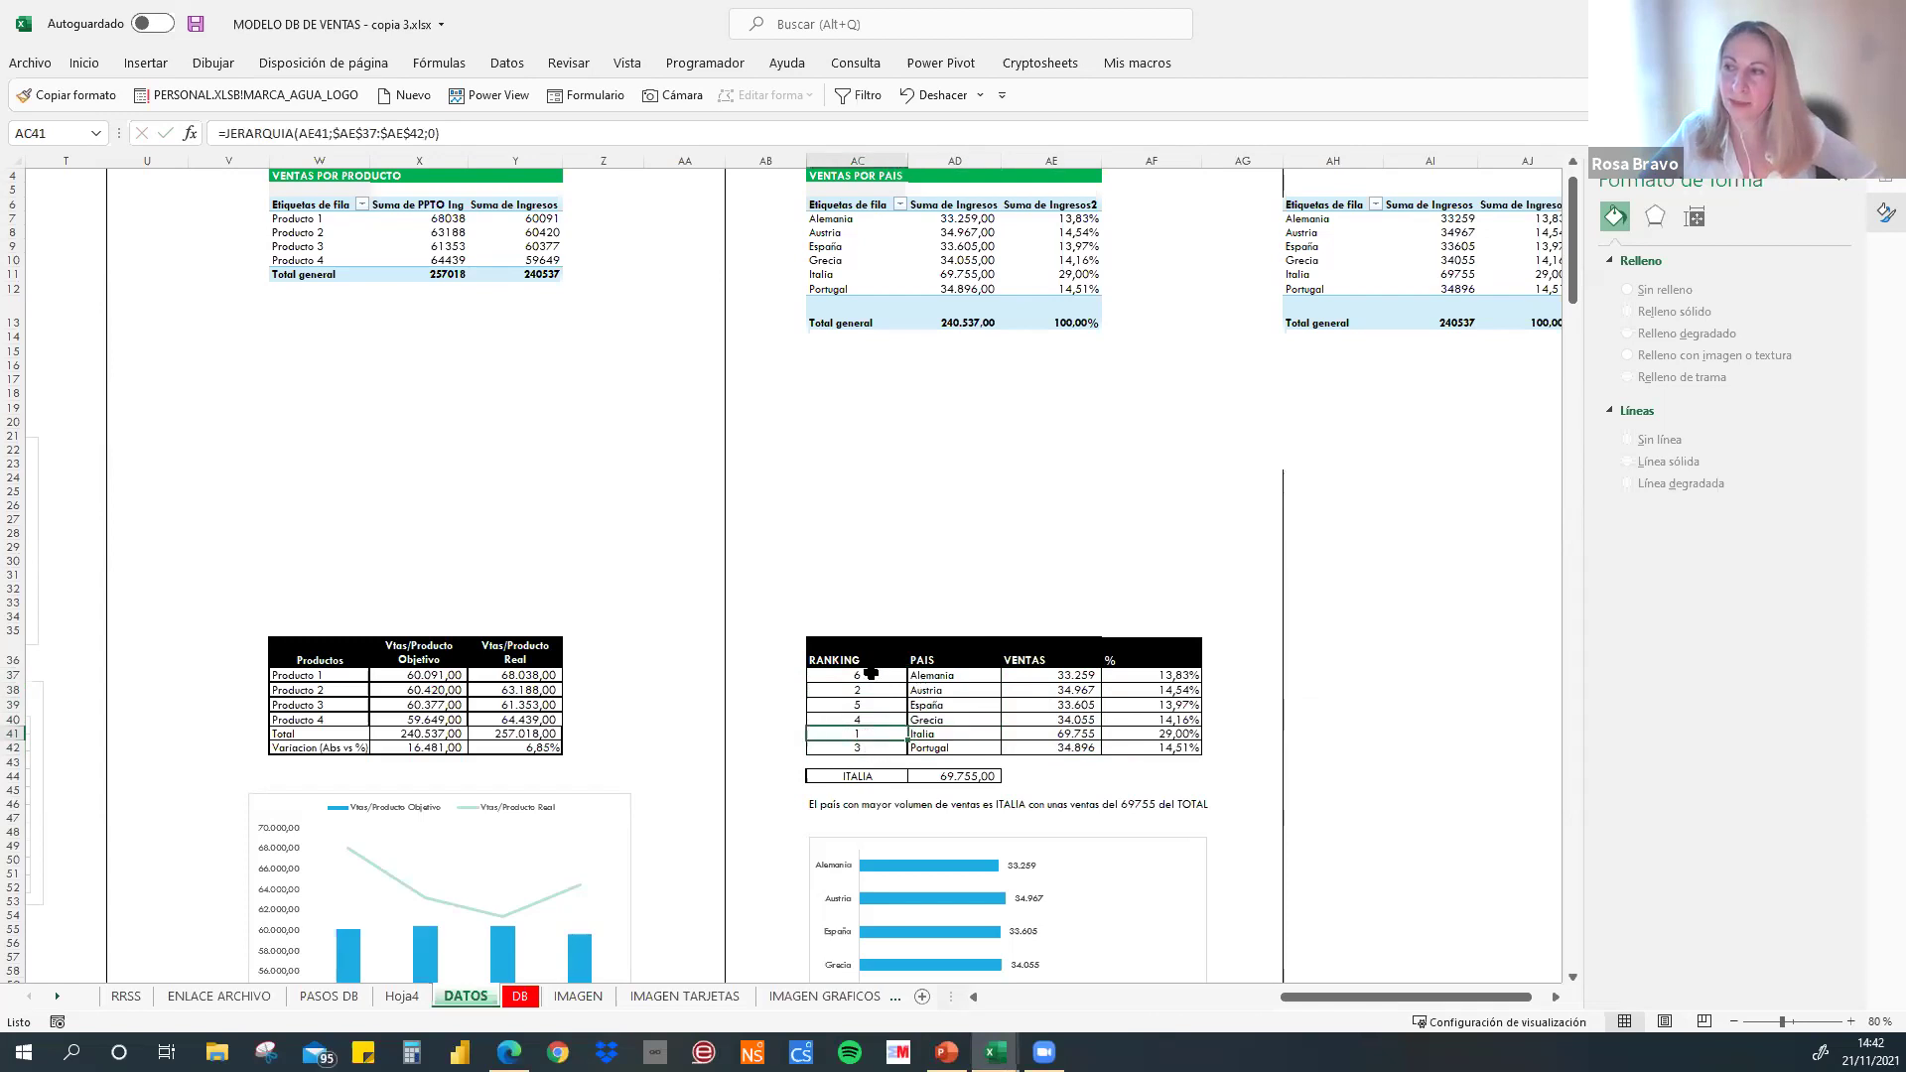
pyautogui.click(865, 776)
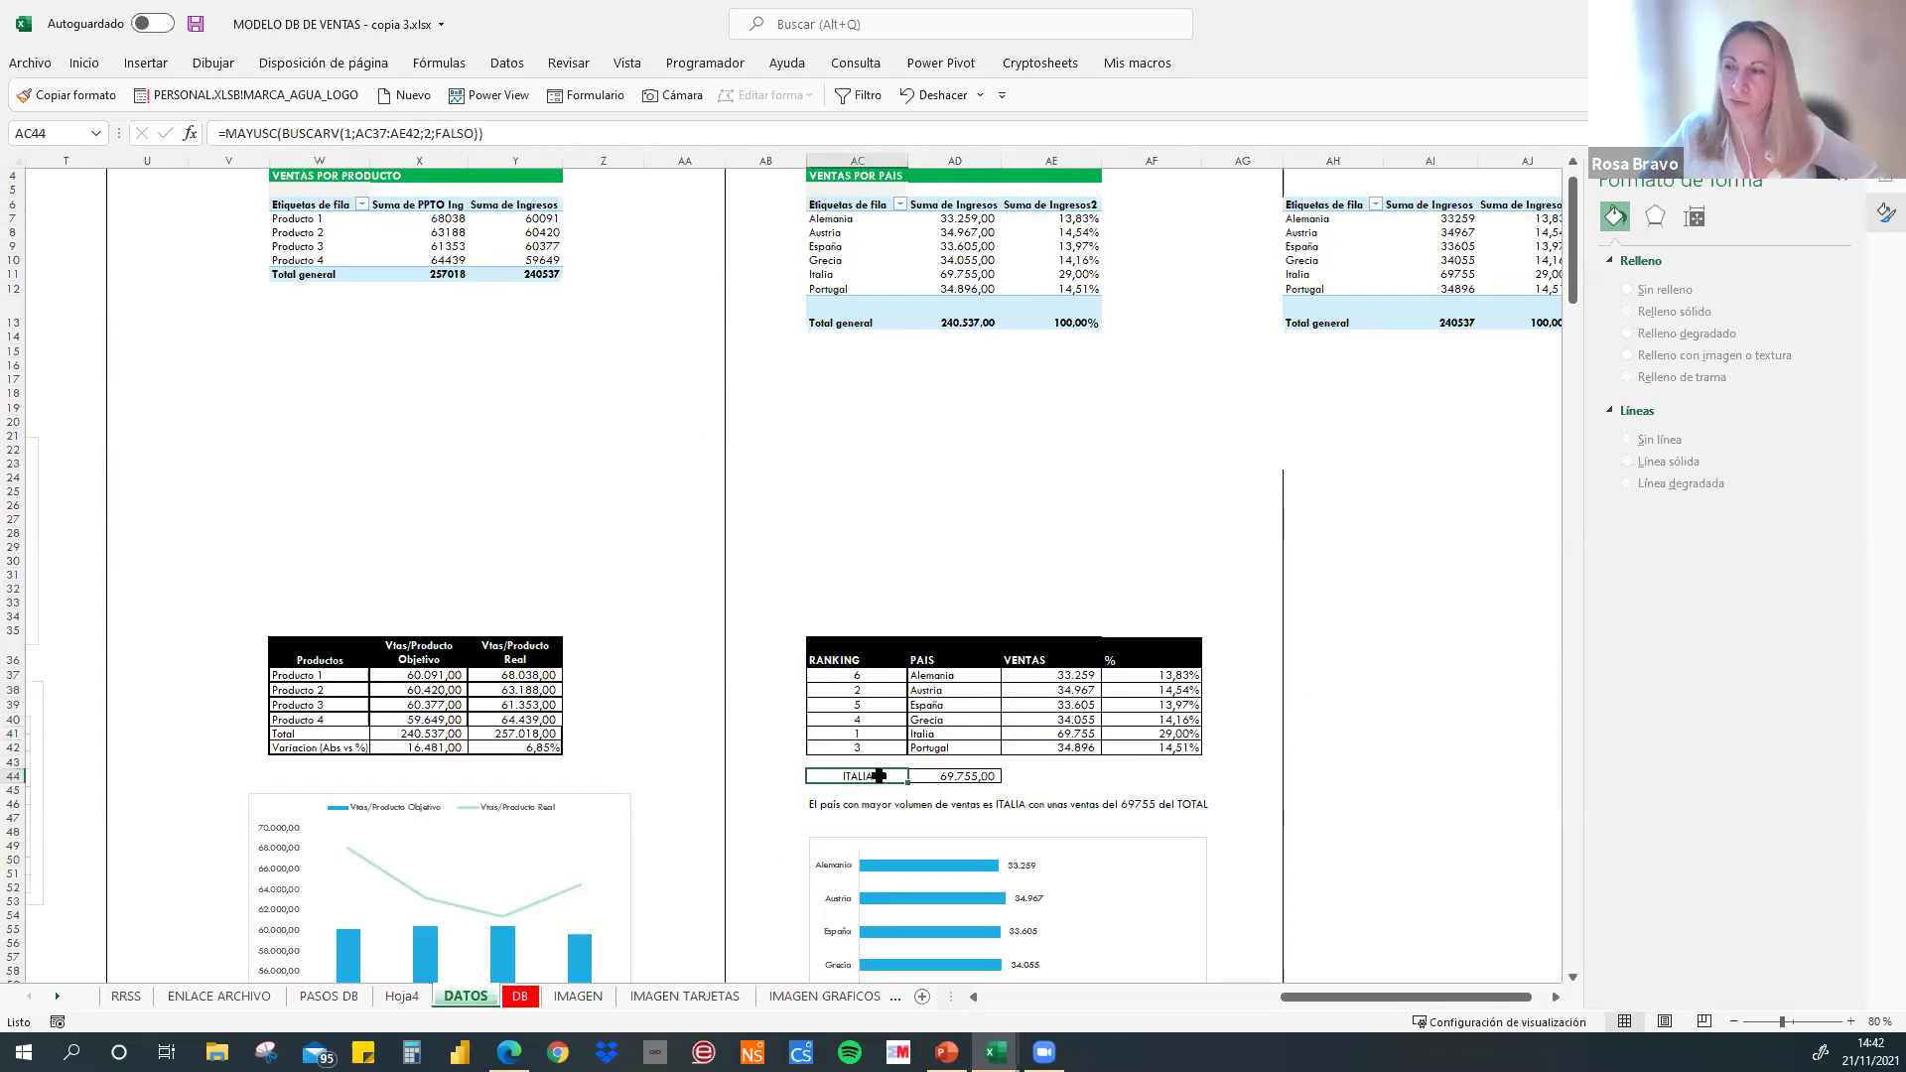
pyautogui.moveTo(865, 680); pyautogui.dragTo(1124, 746)
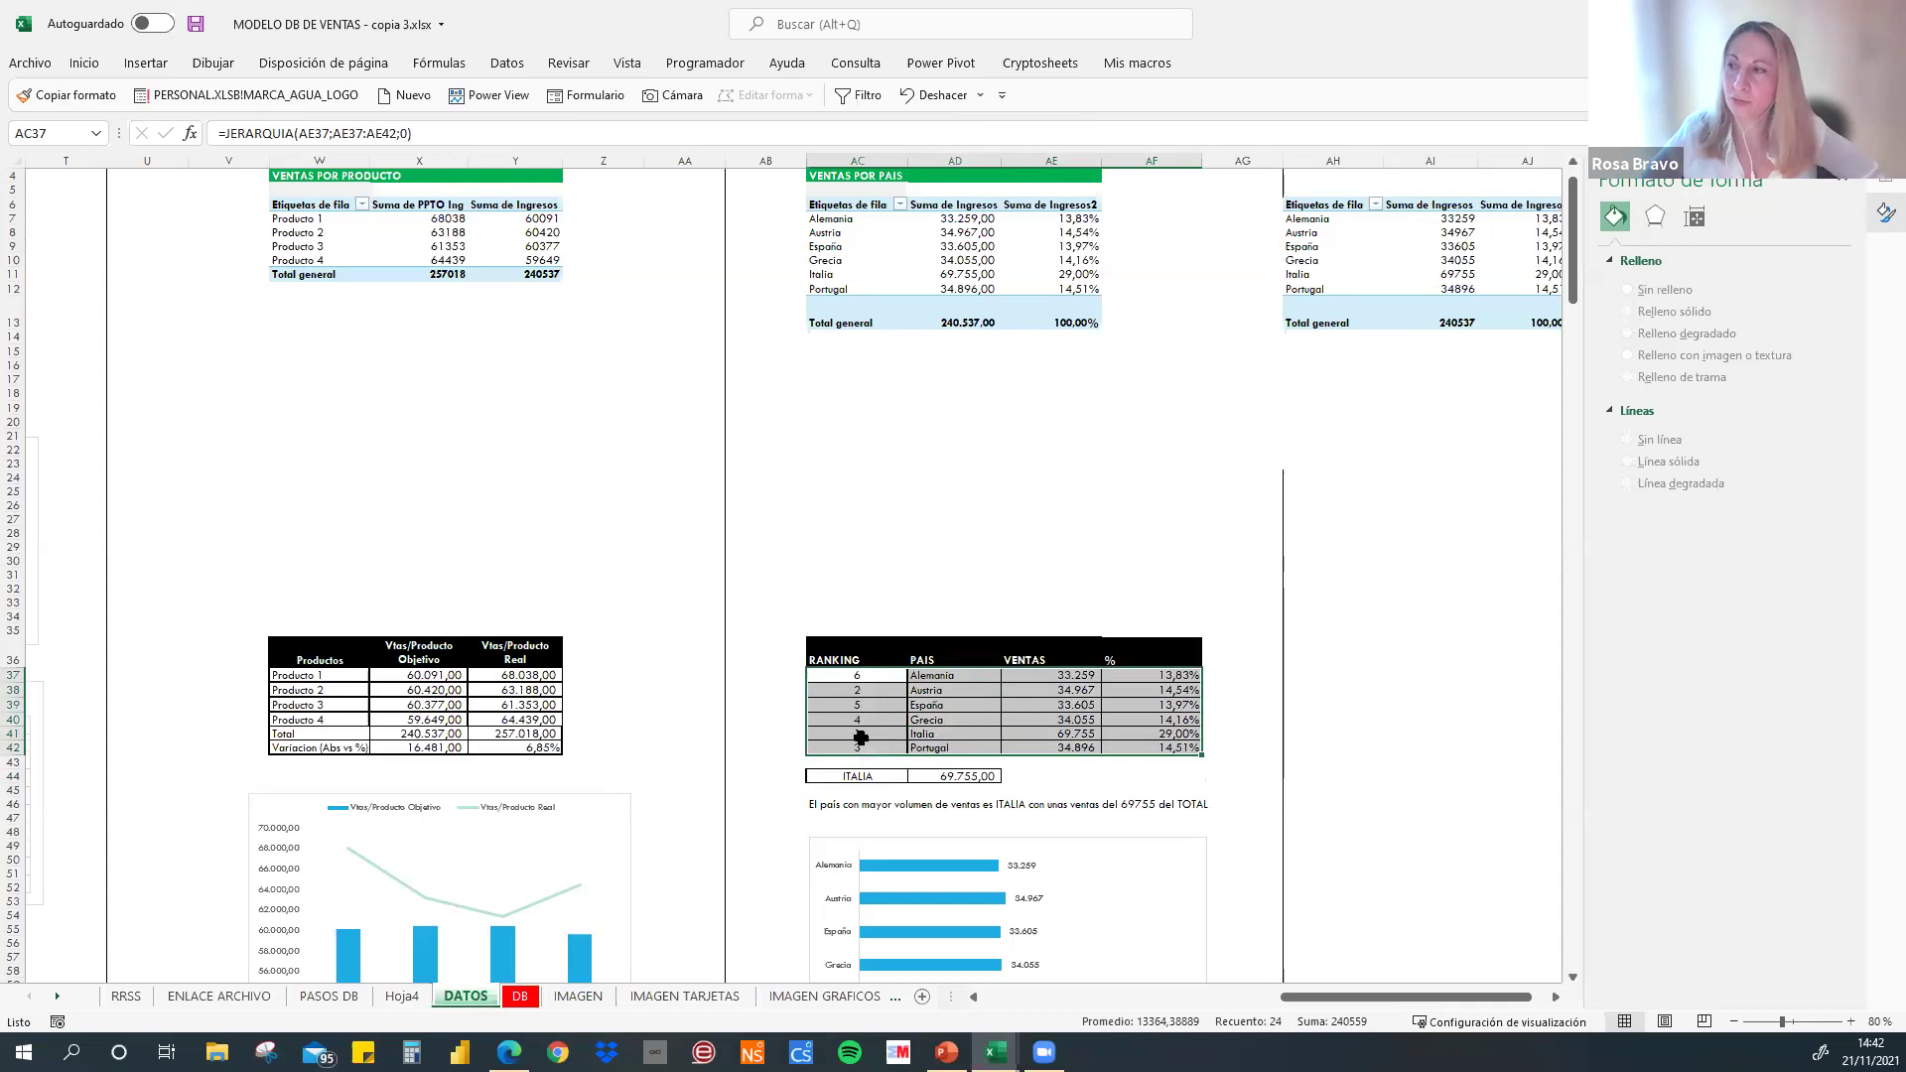
pyautogui.click(958, 779)
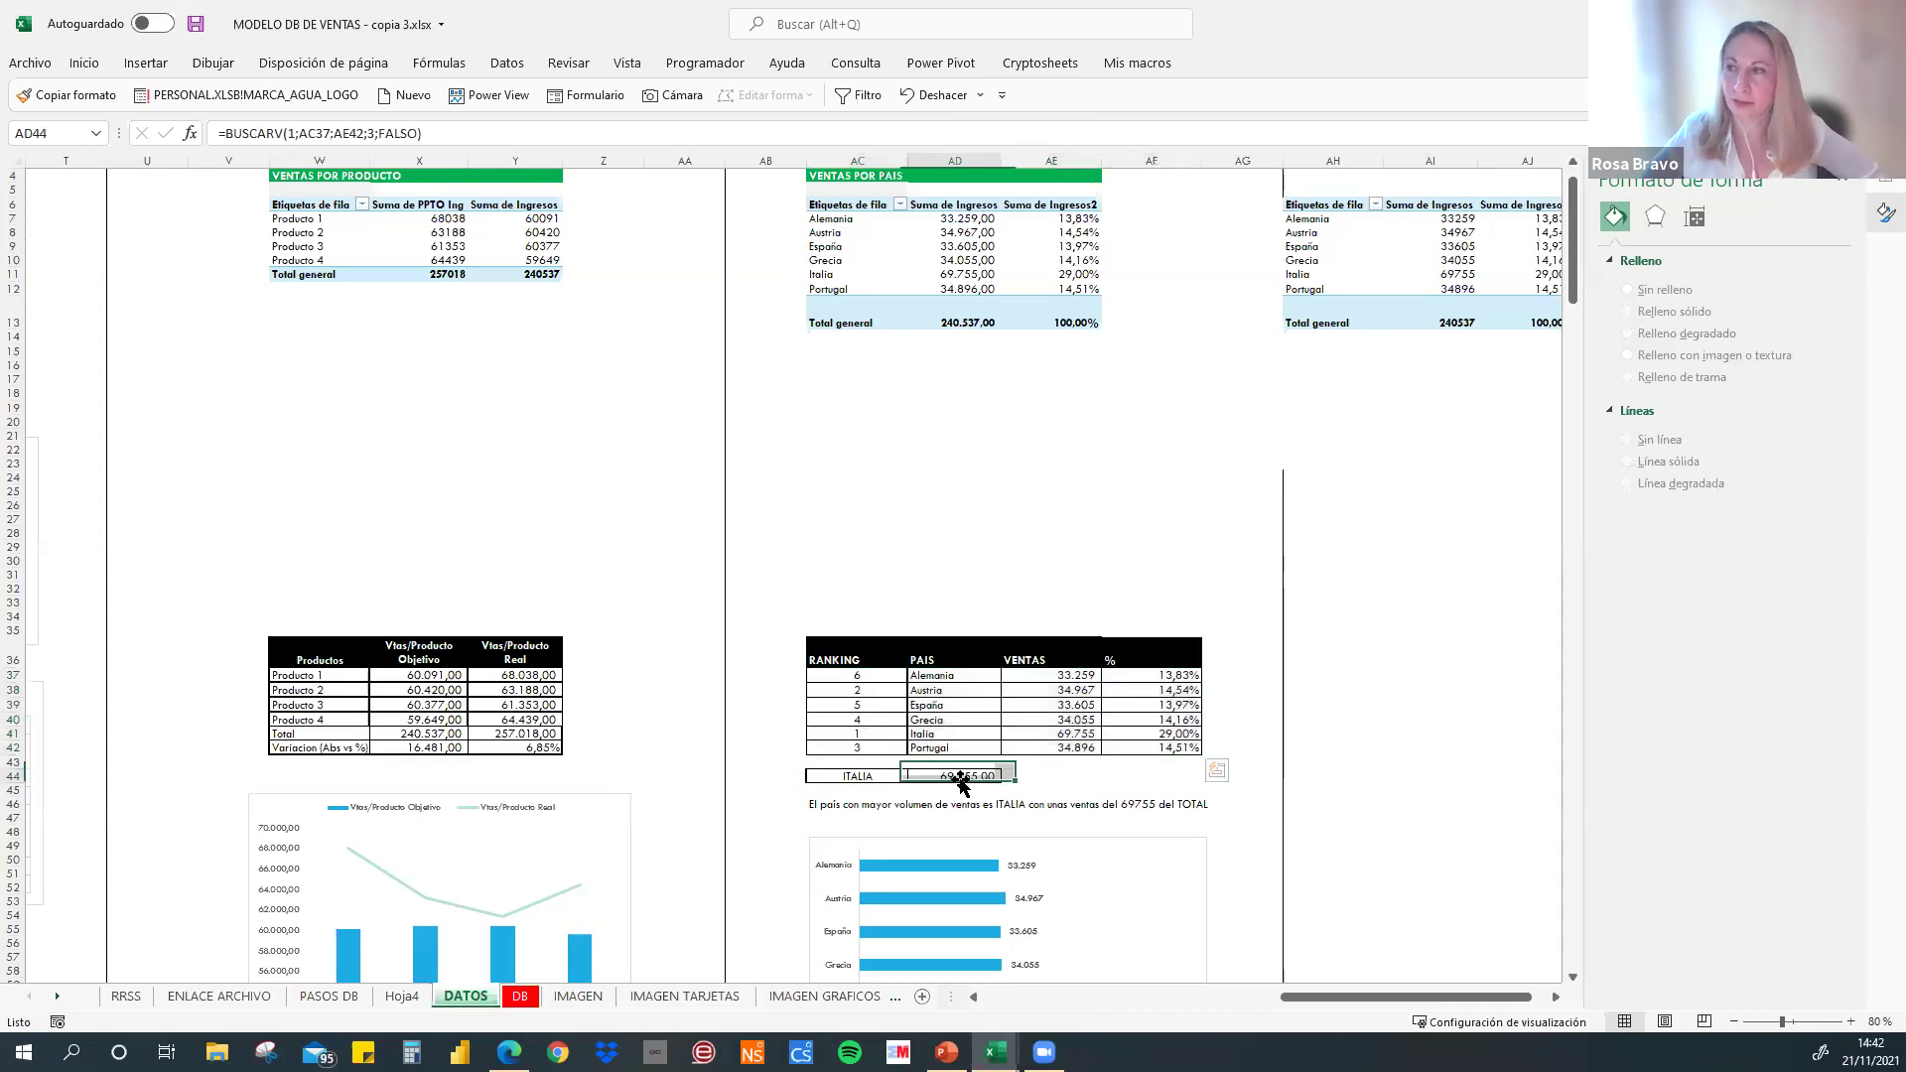
# - Look up the first-ranked country's name in AC45 with BUSCARV, searching 1 in AC37:AE42, column 2, exact match (FALSO)
pyautogui.click(860, 792)
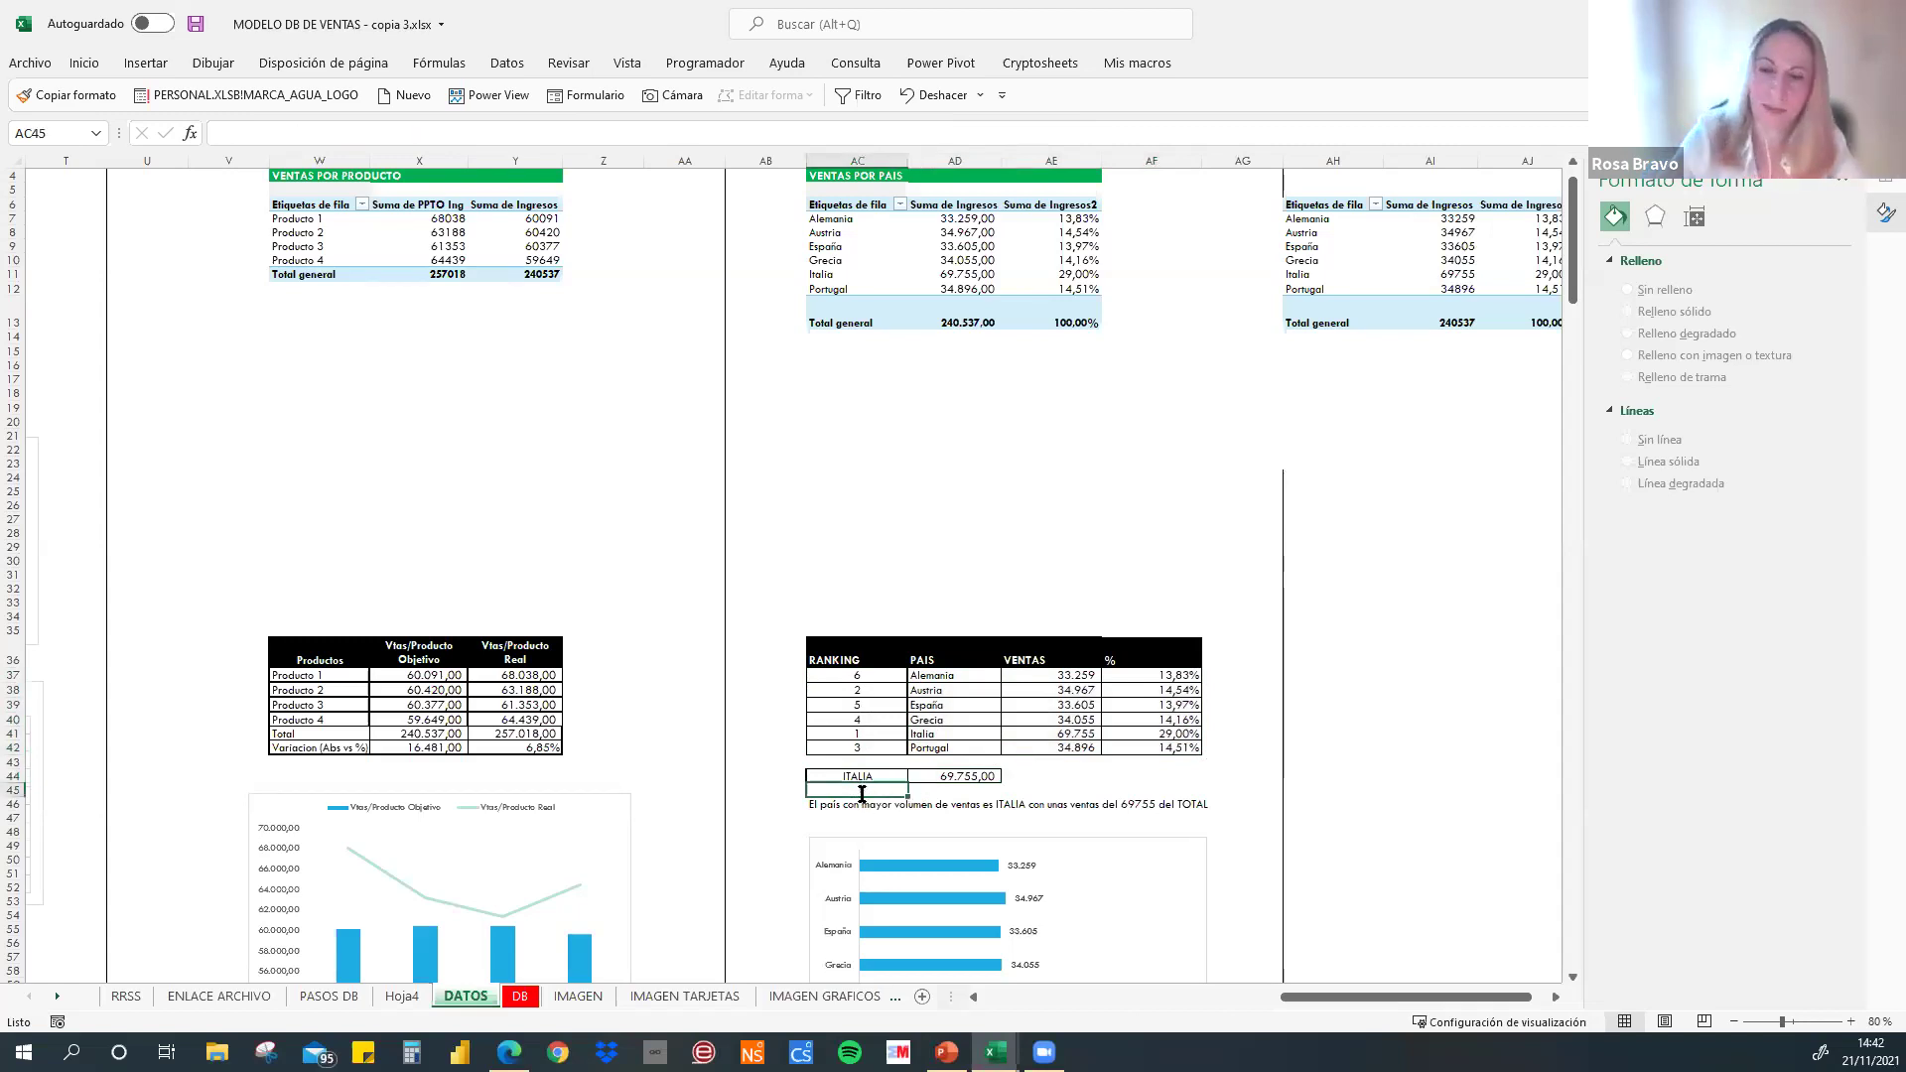
pyautogui.write('=BUSCAR')
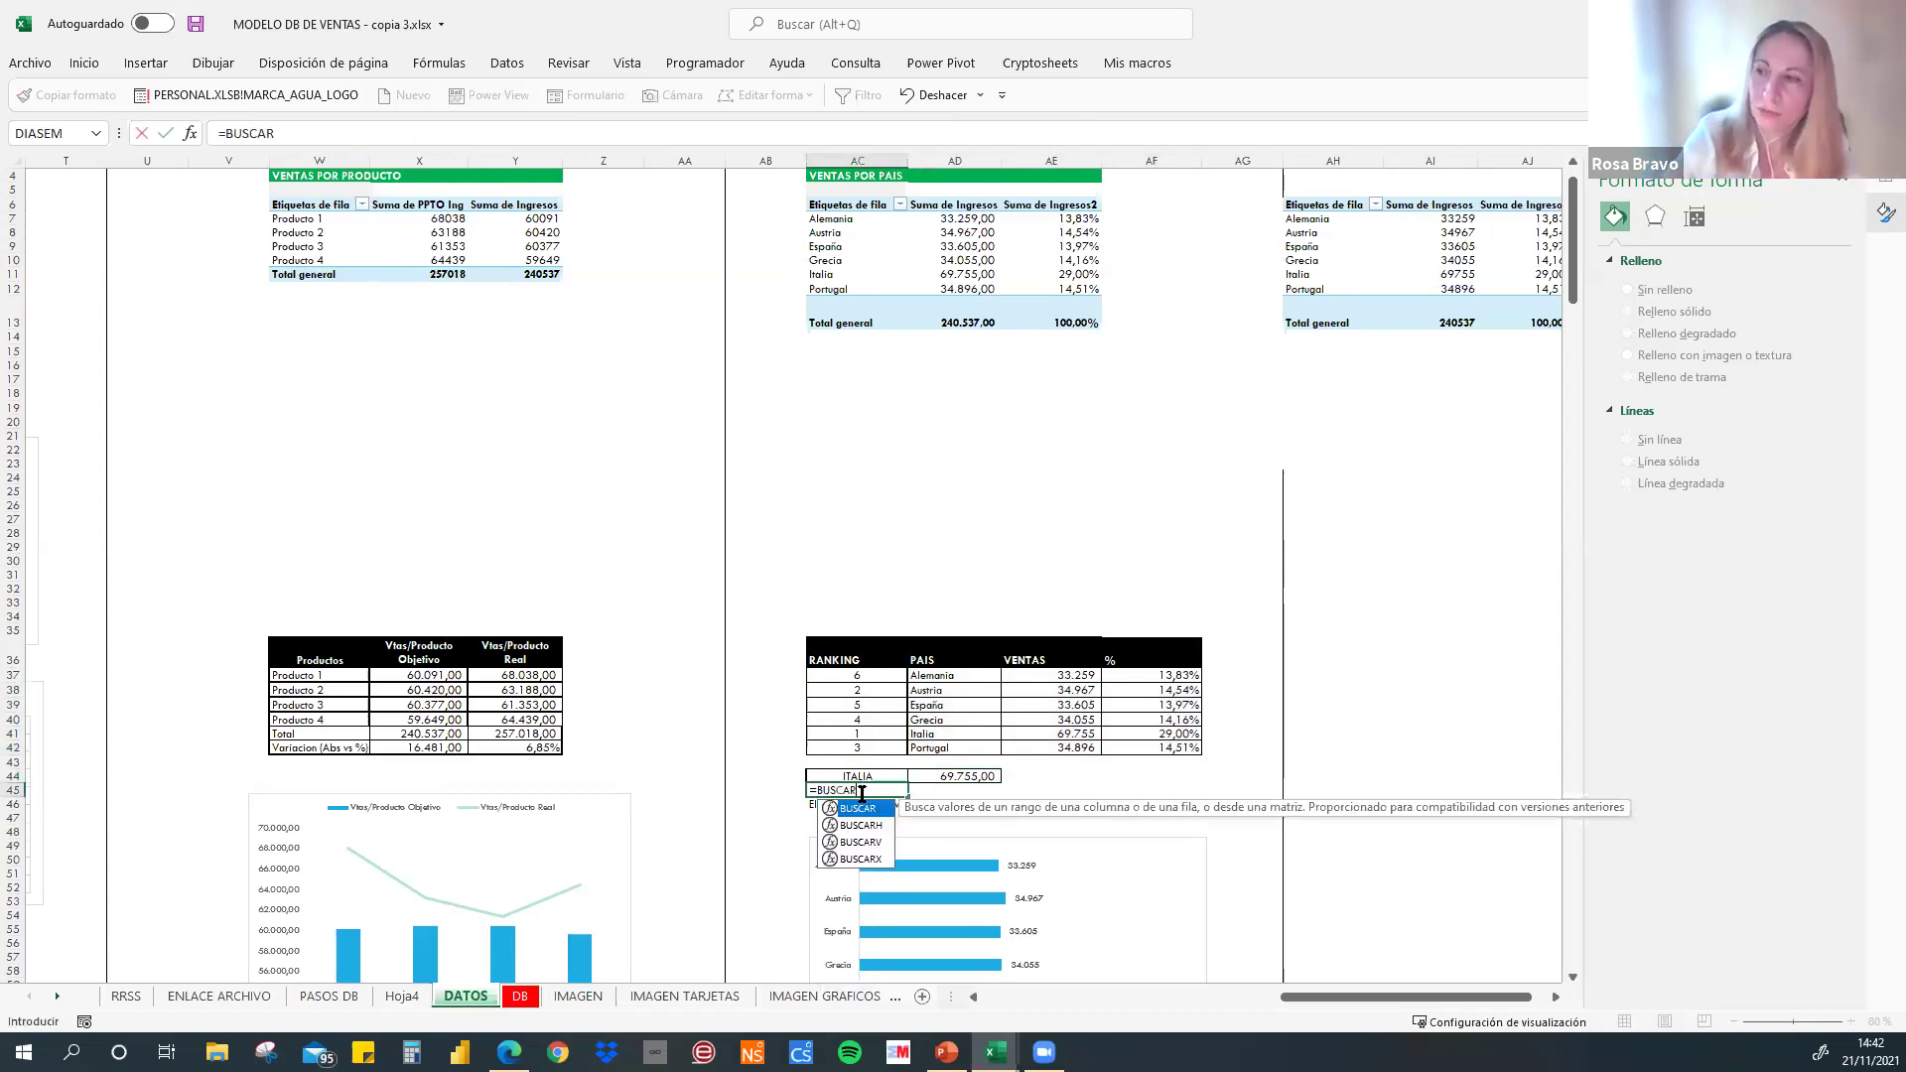
pyautogui.write('V(')
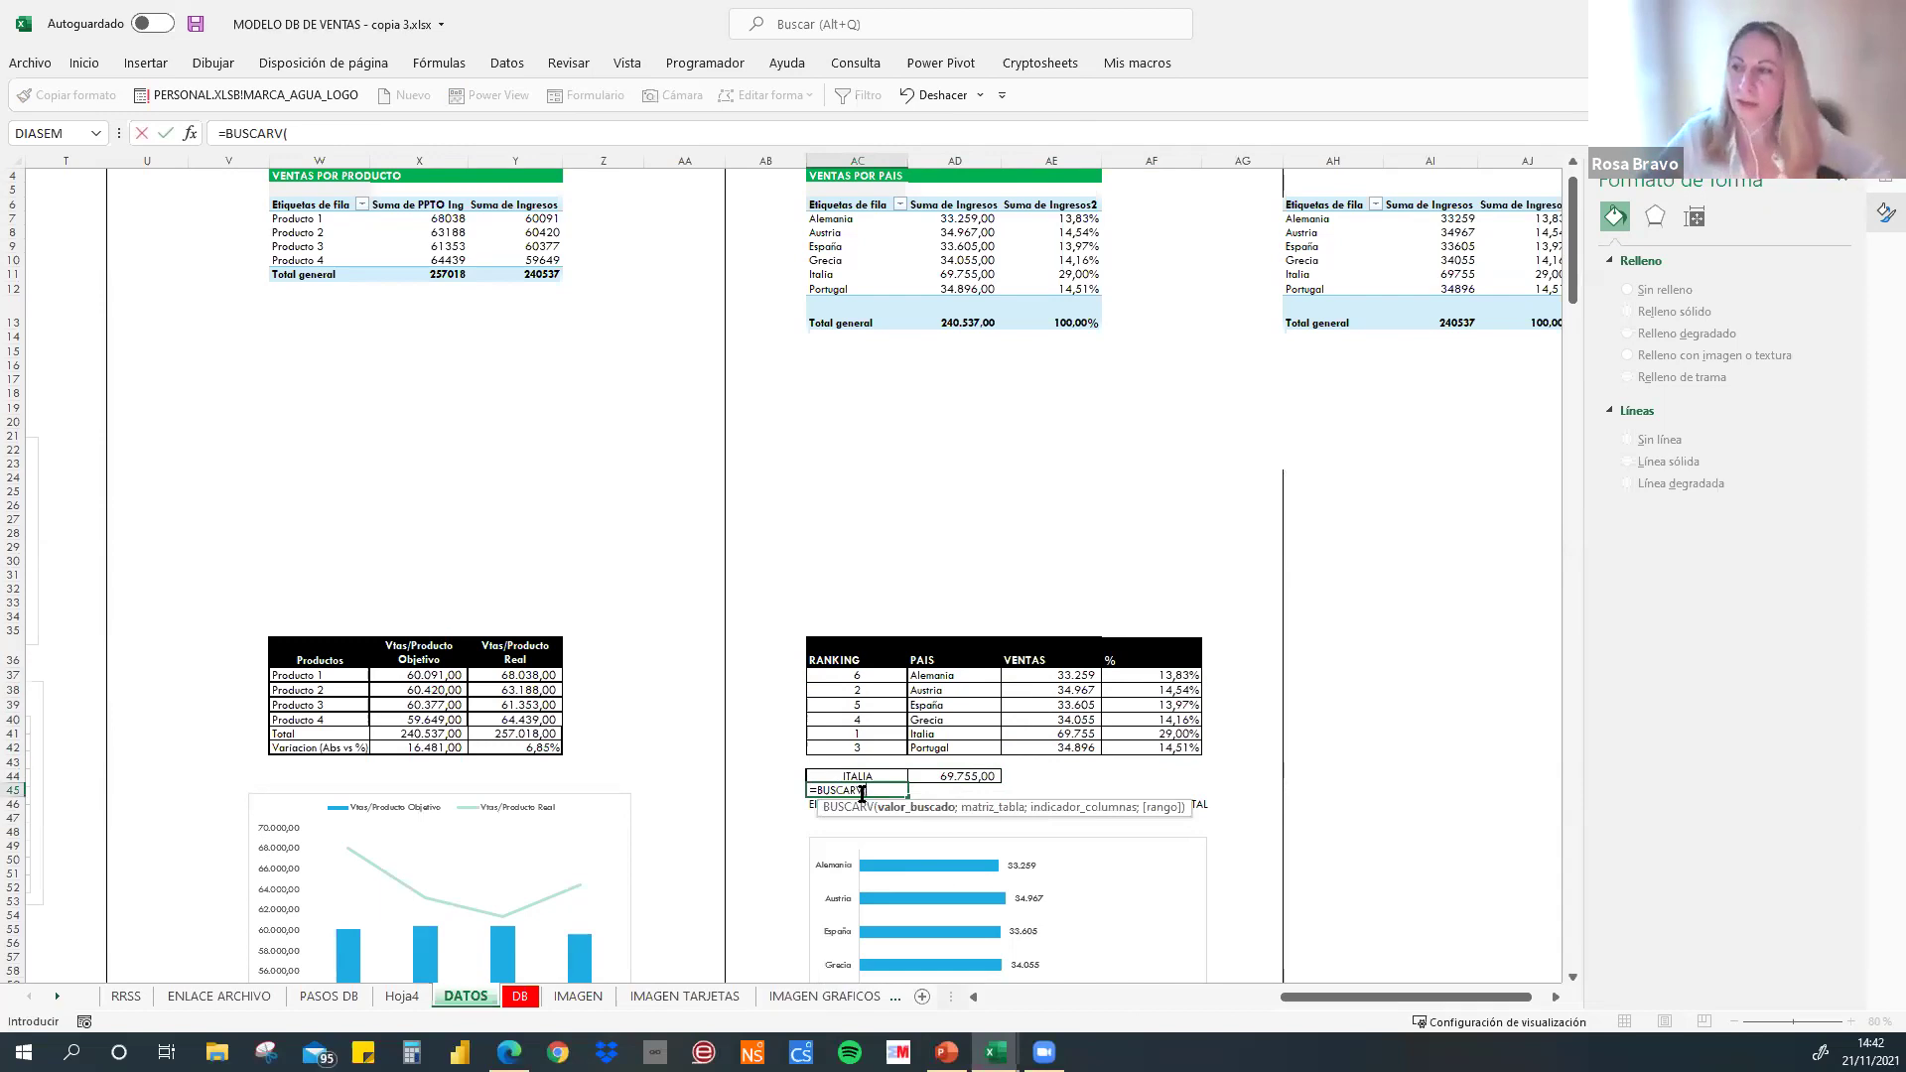
pyautogui.write('1;')
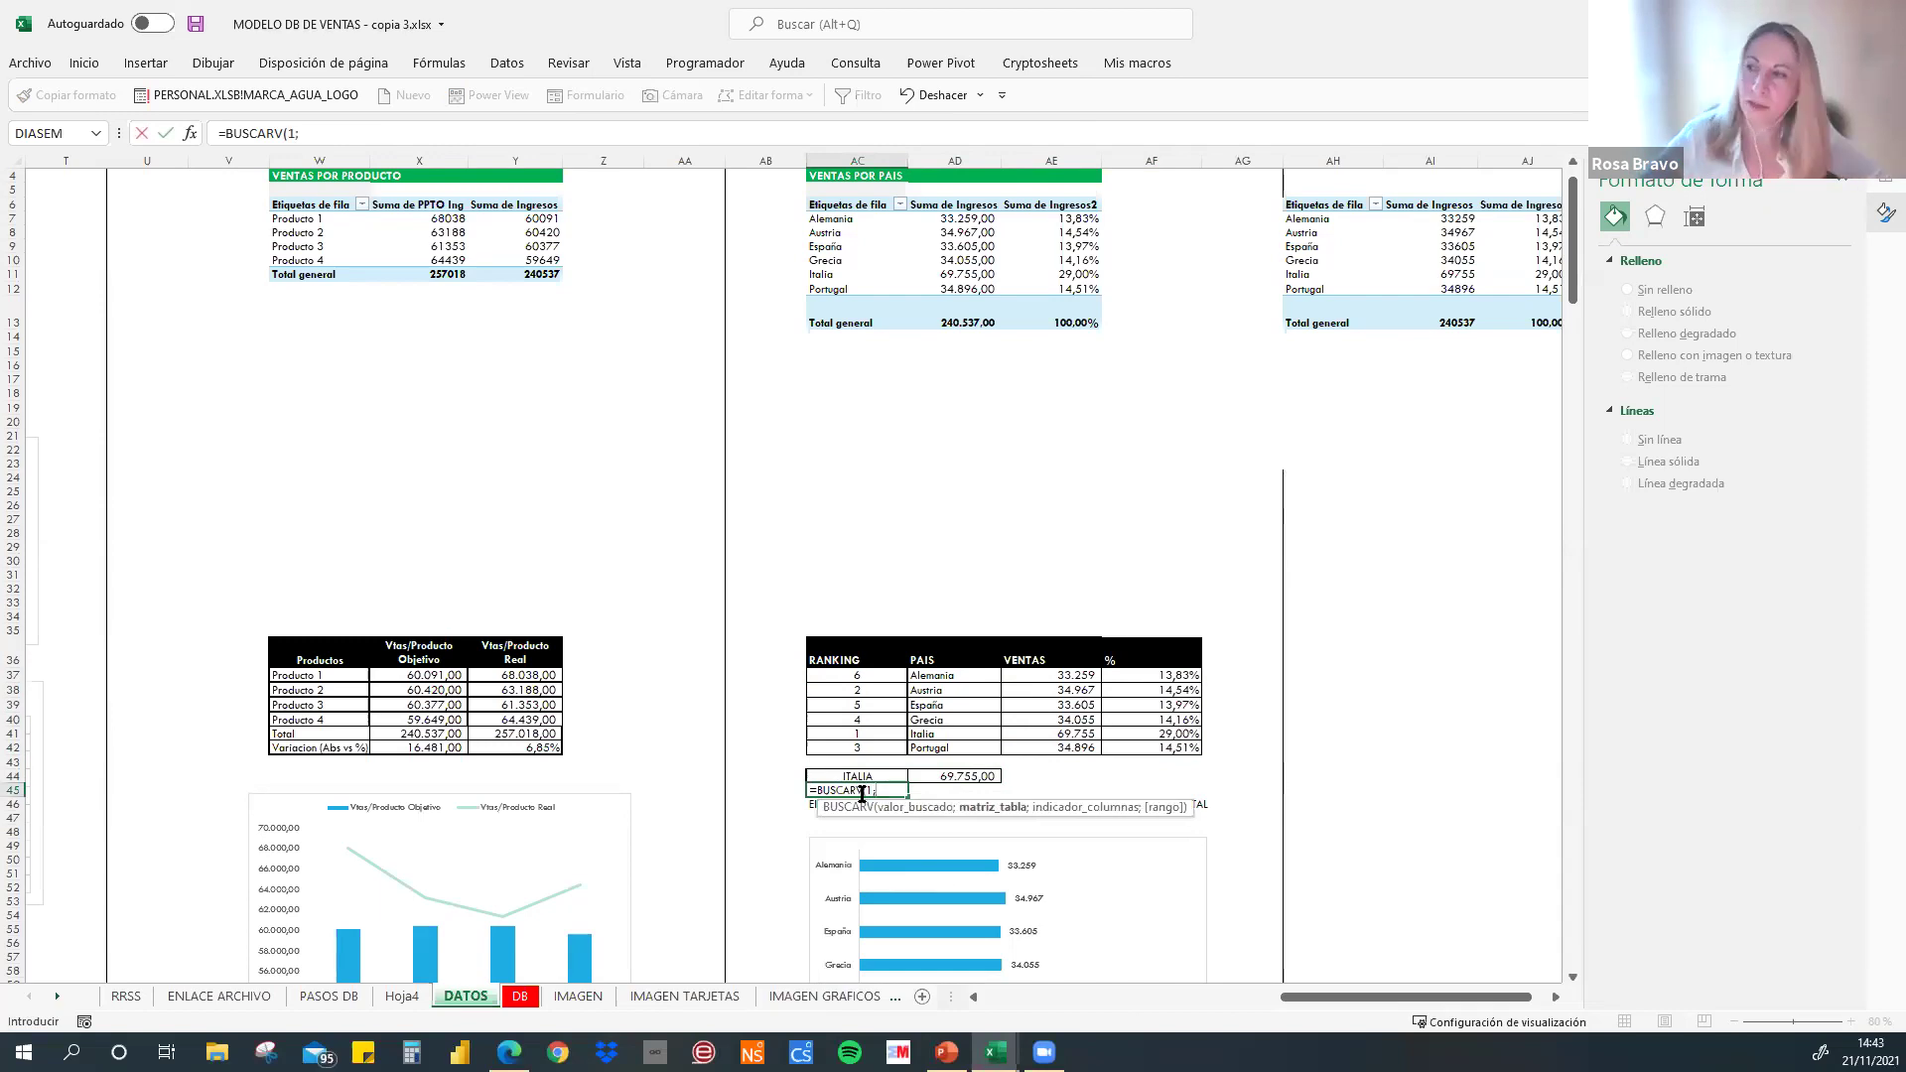
pyautogui.moveTo(879, 679); pyautogui.dragTo(1075, 742)
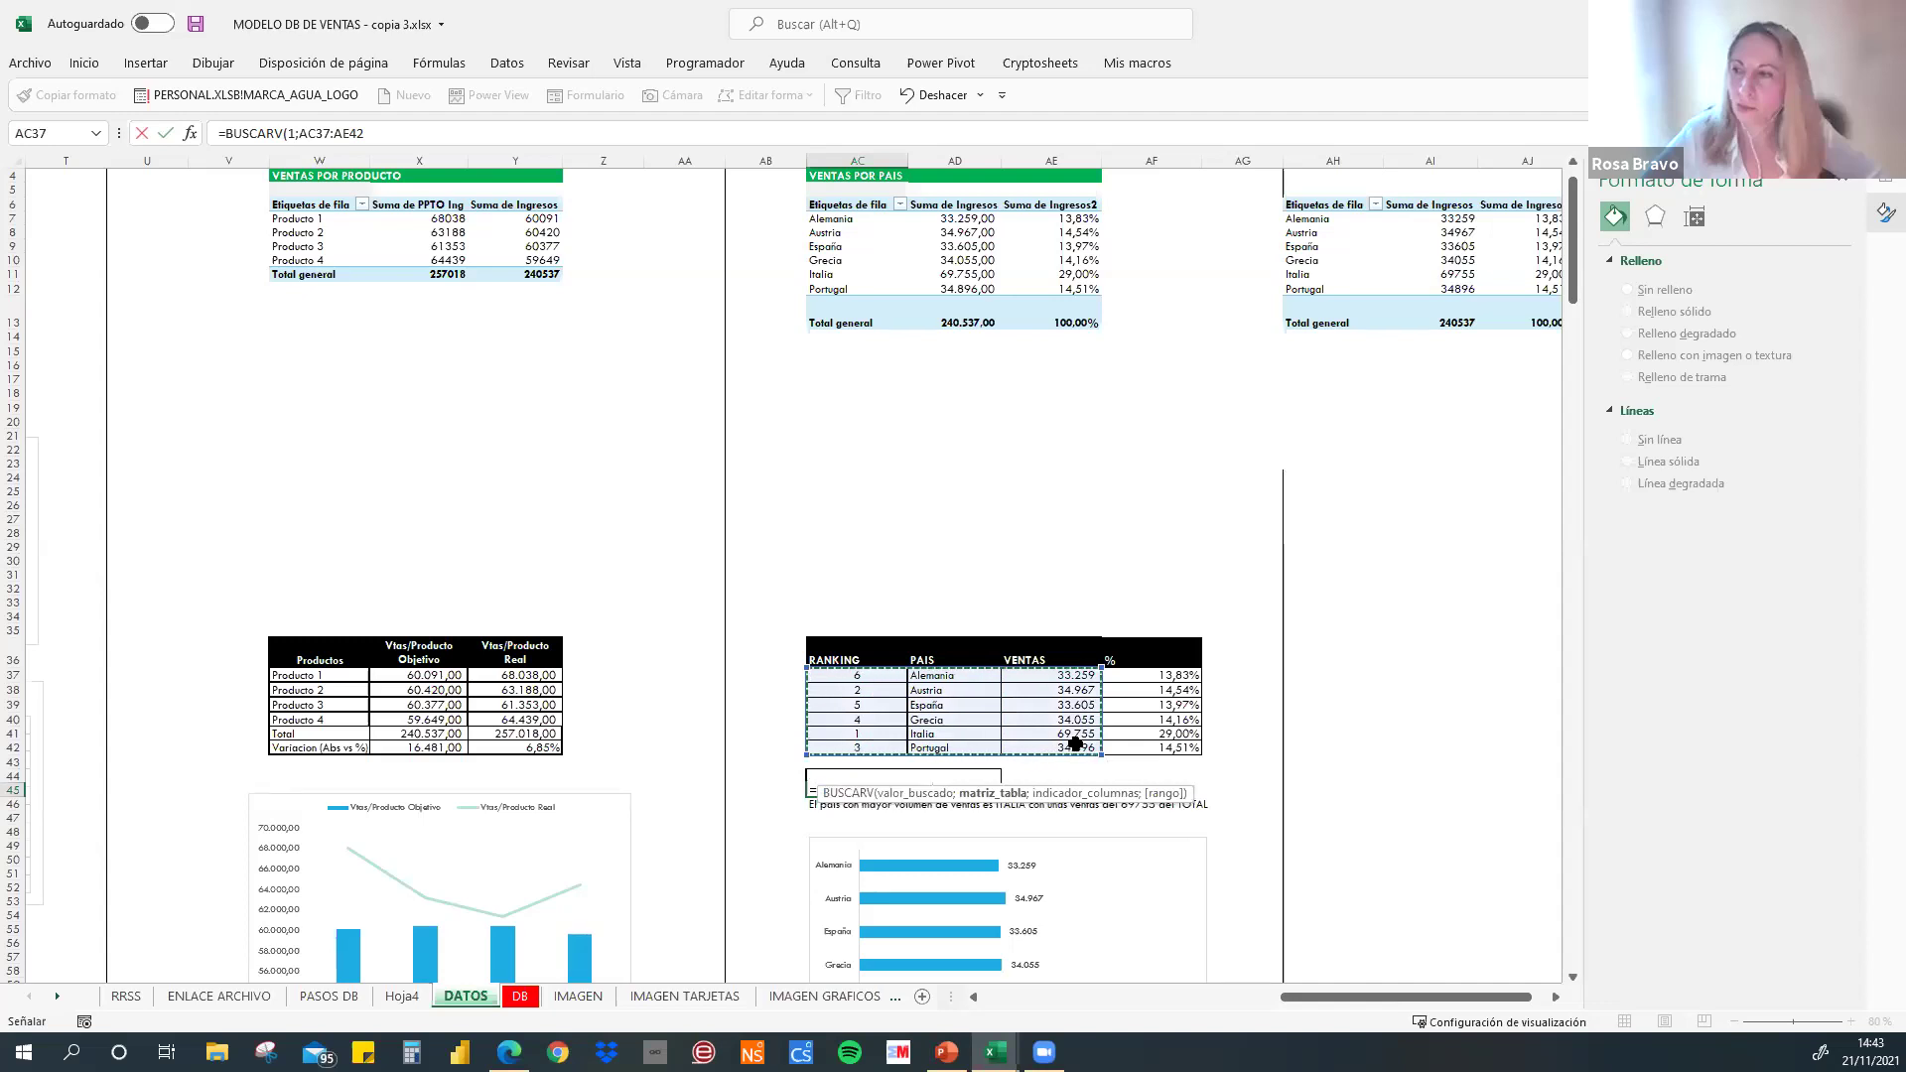
pyautogui.write(';')
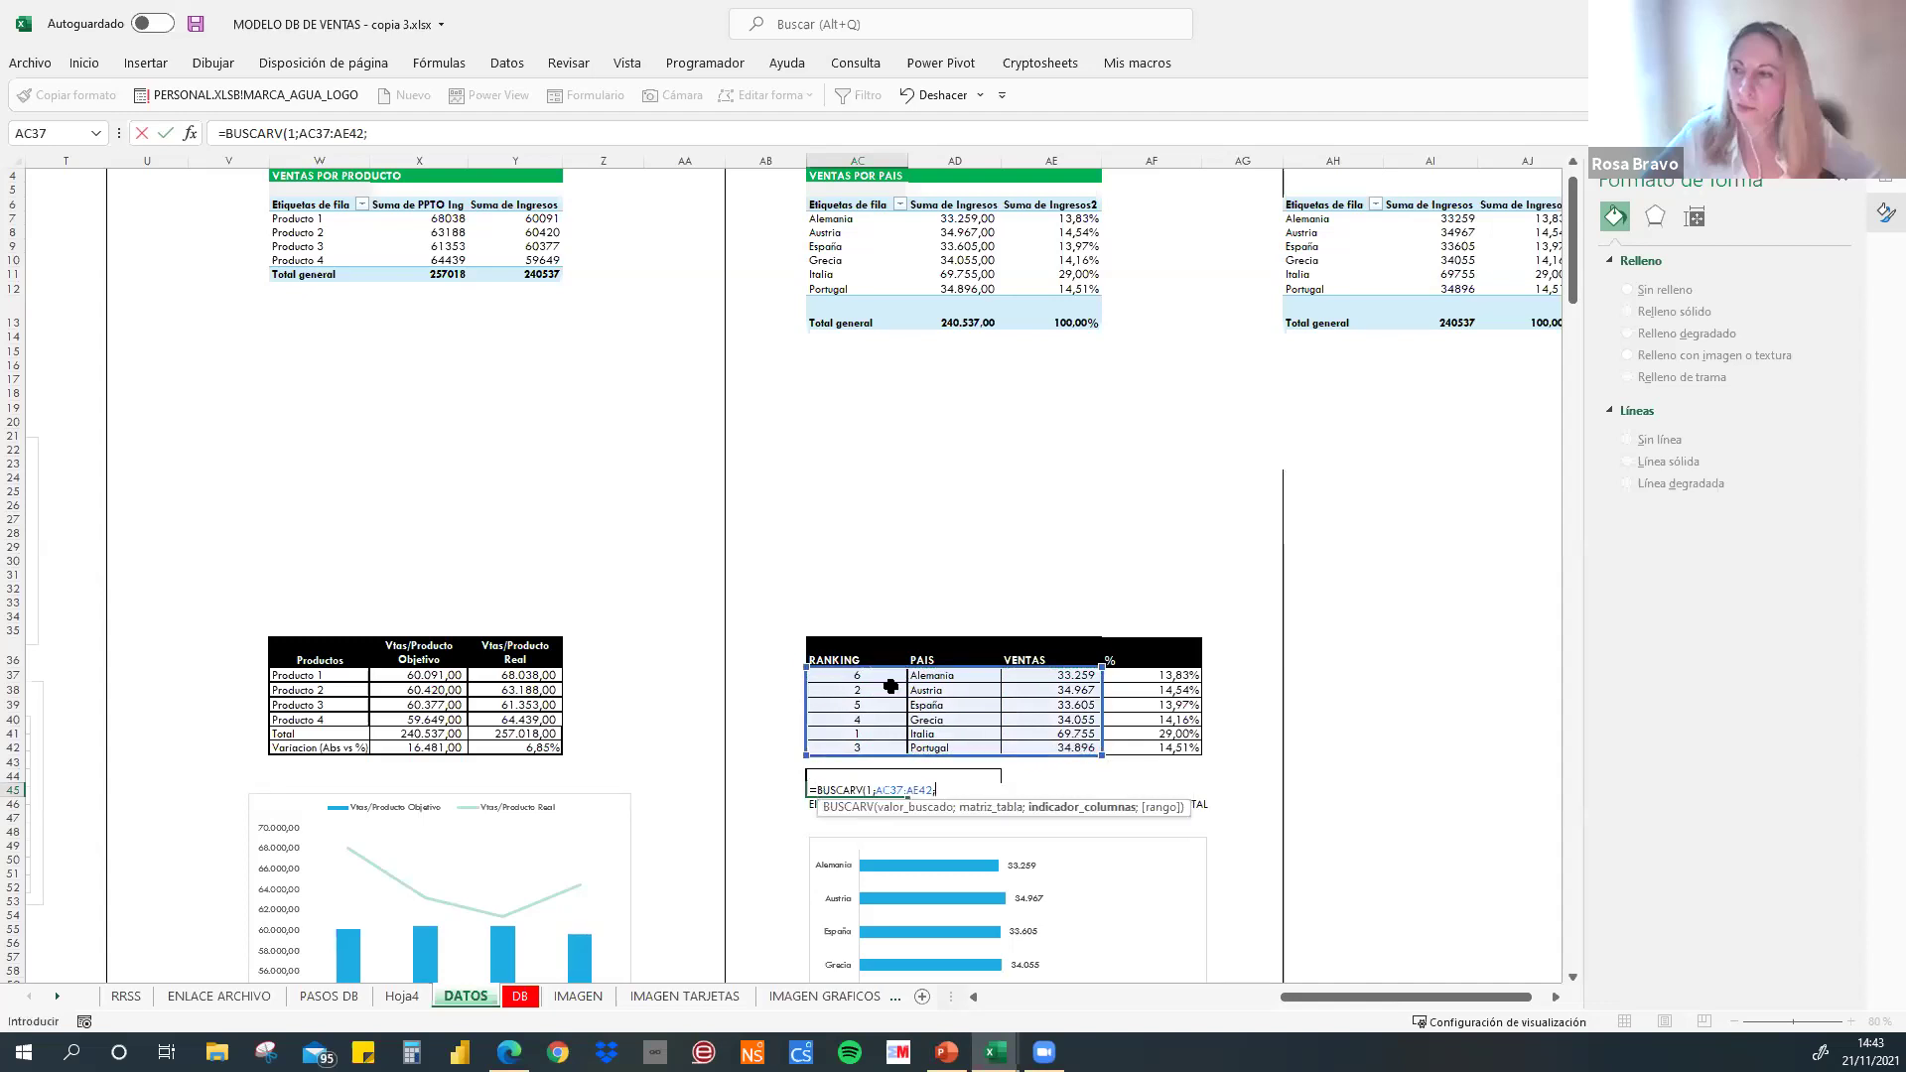
pyautogui.write('2')
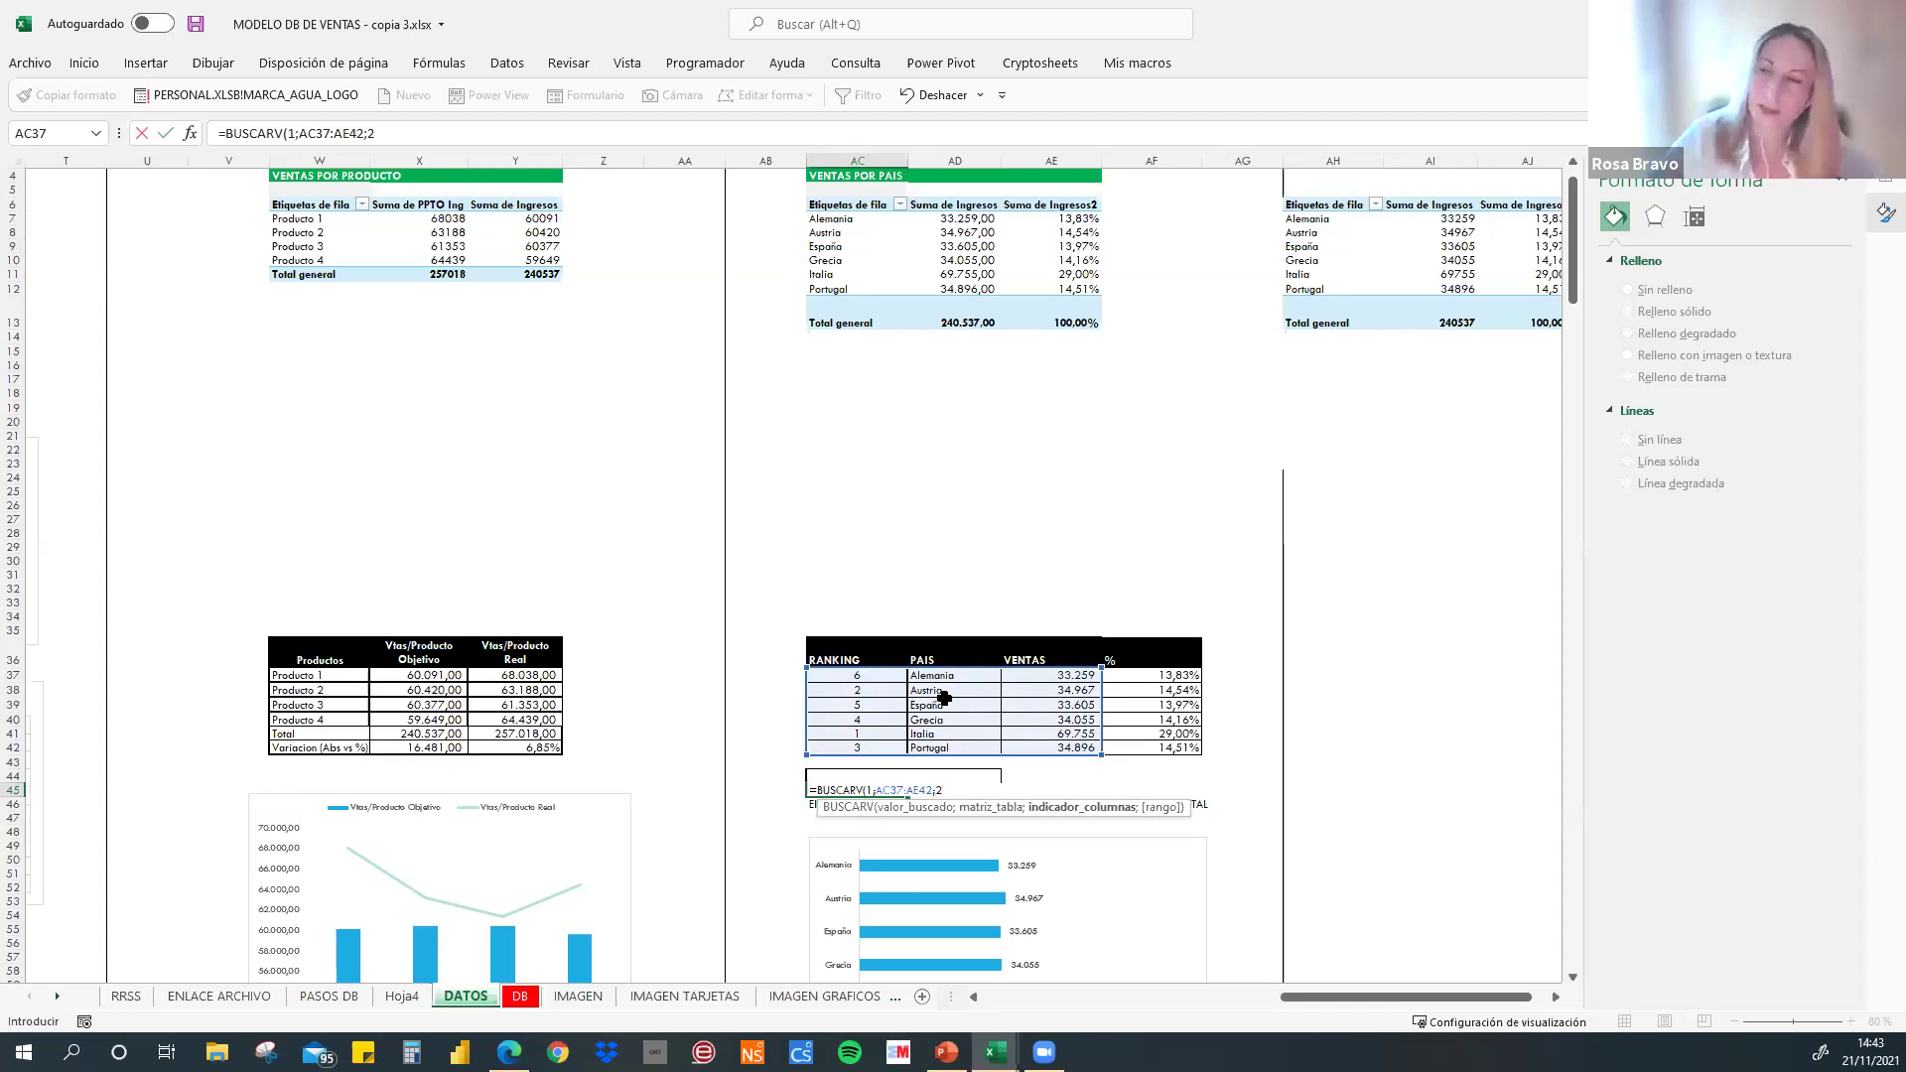
pyautogui.write(';')
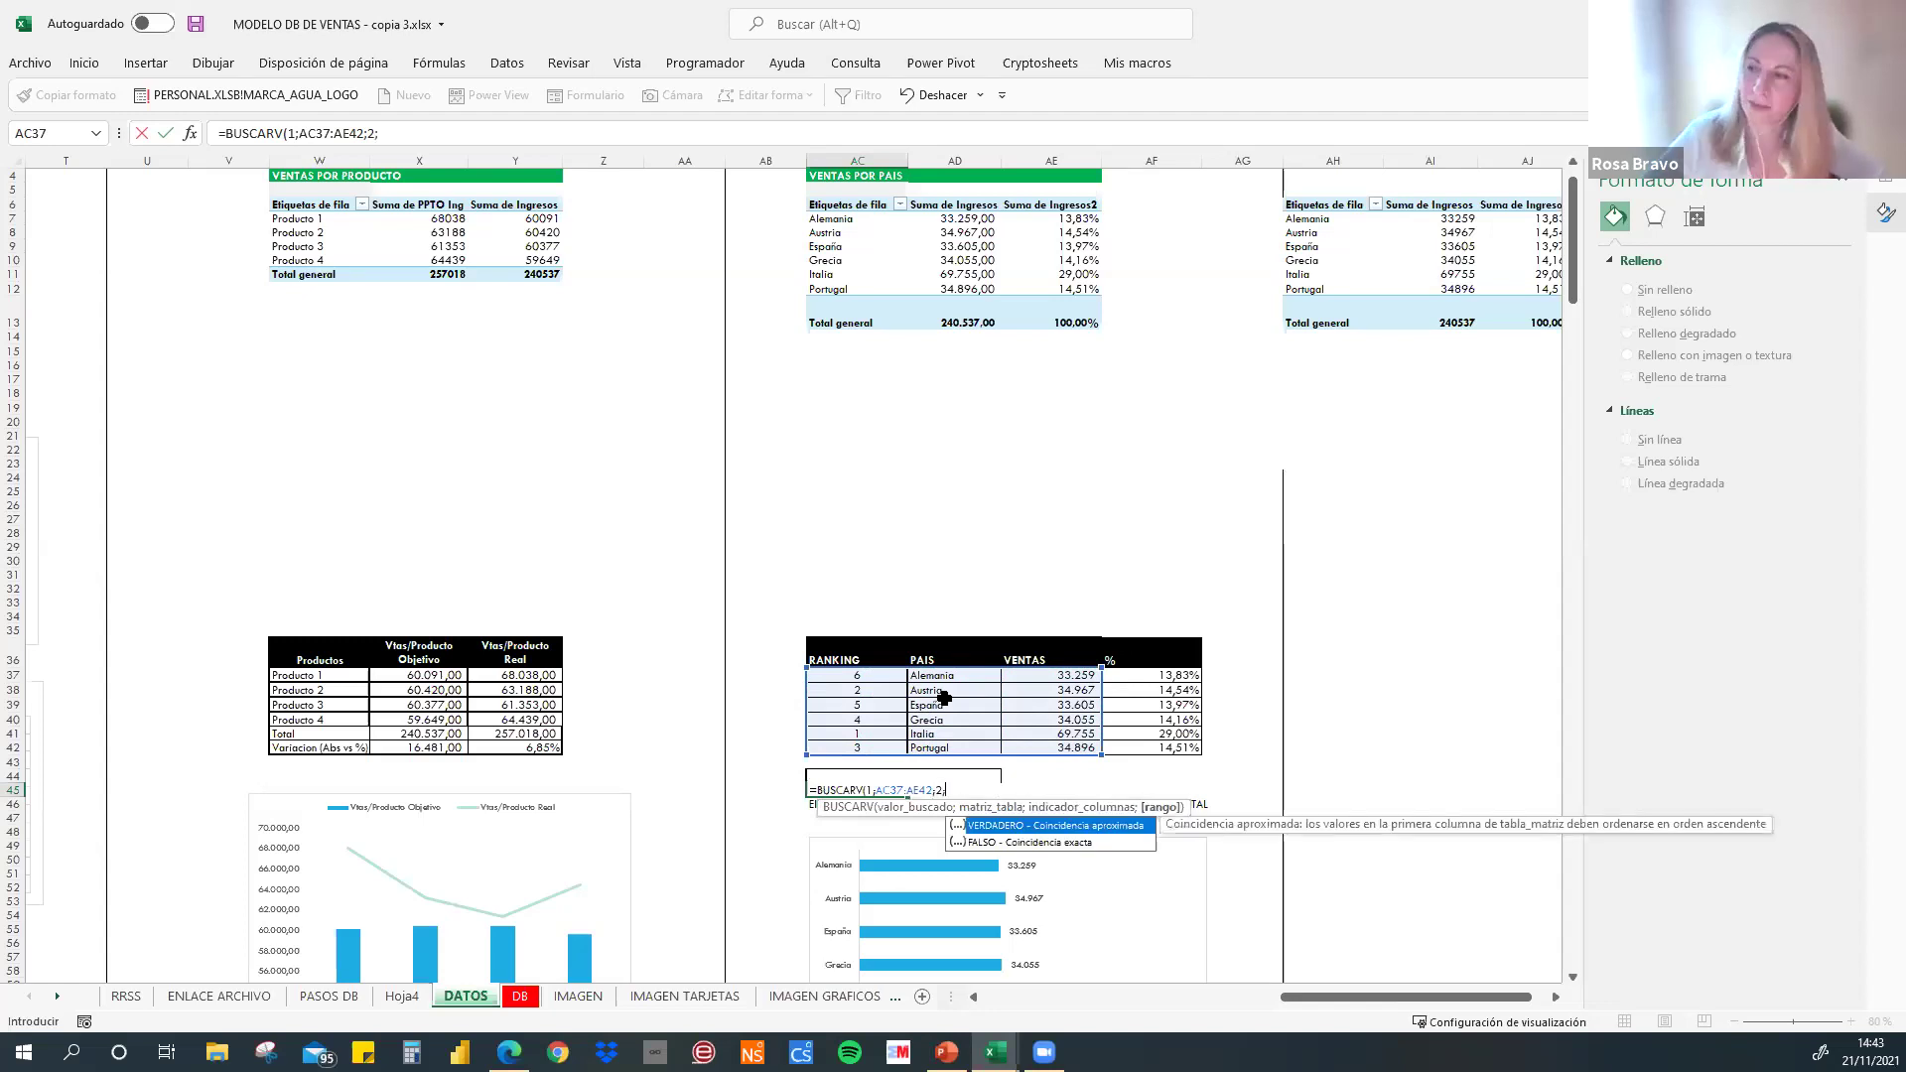
pyautogui.click(1032, 842)
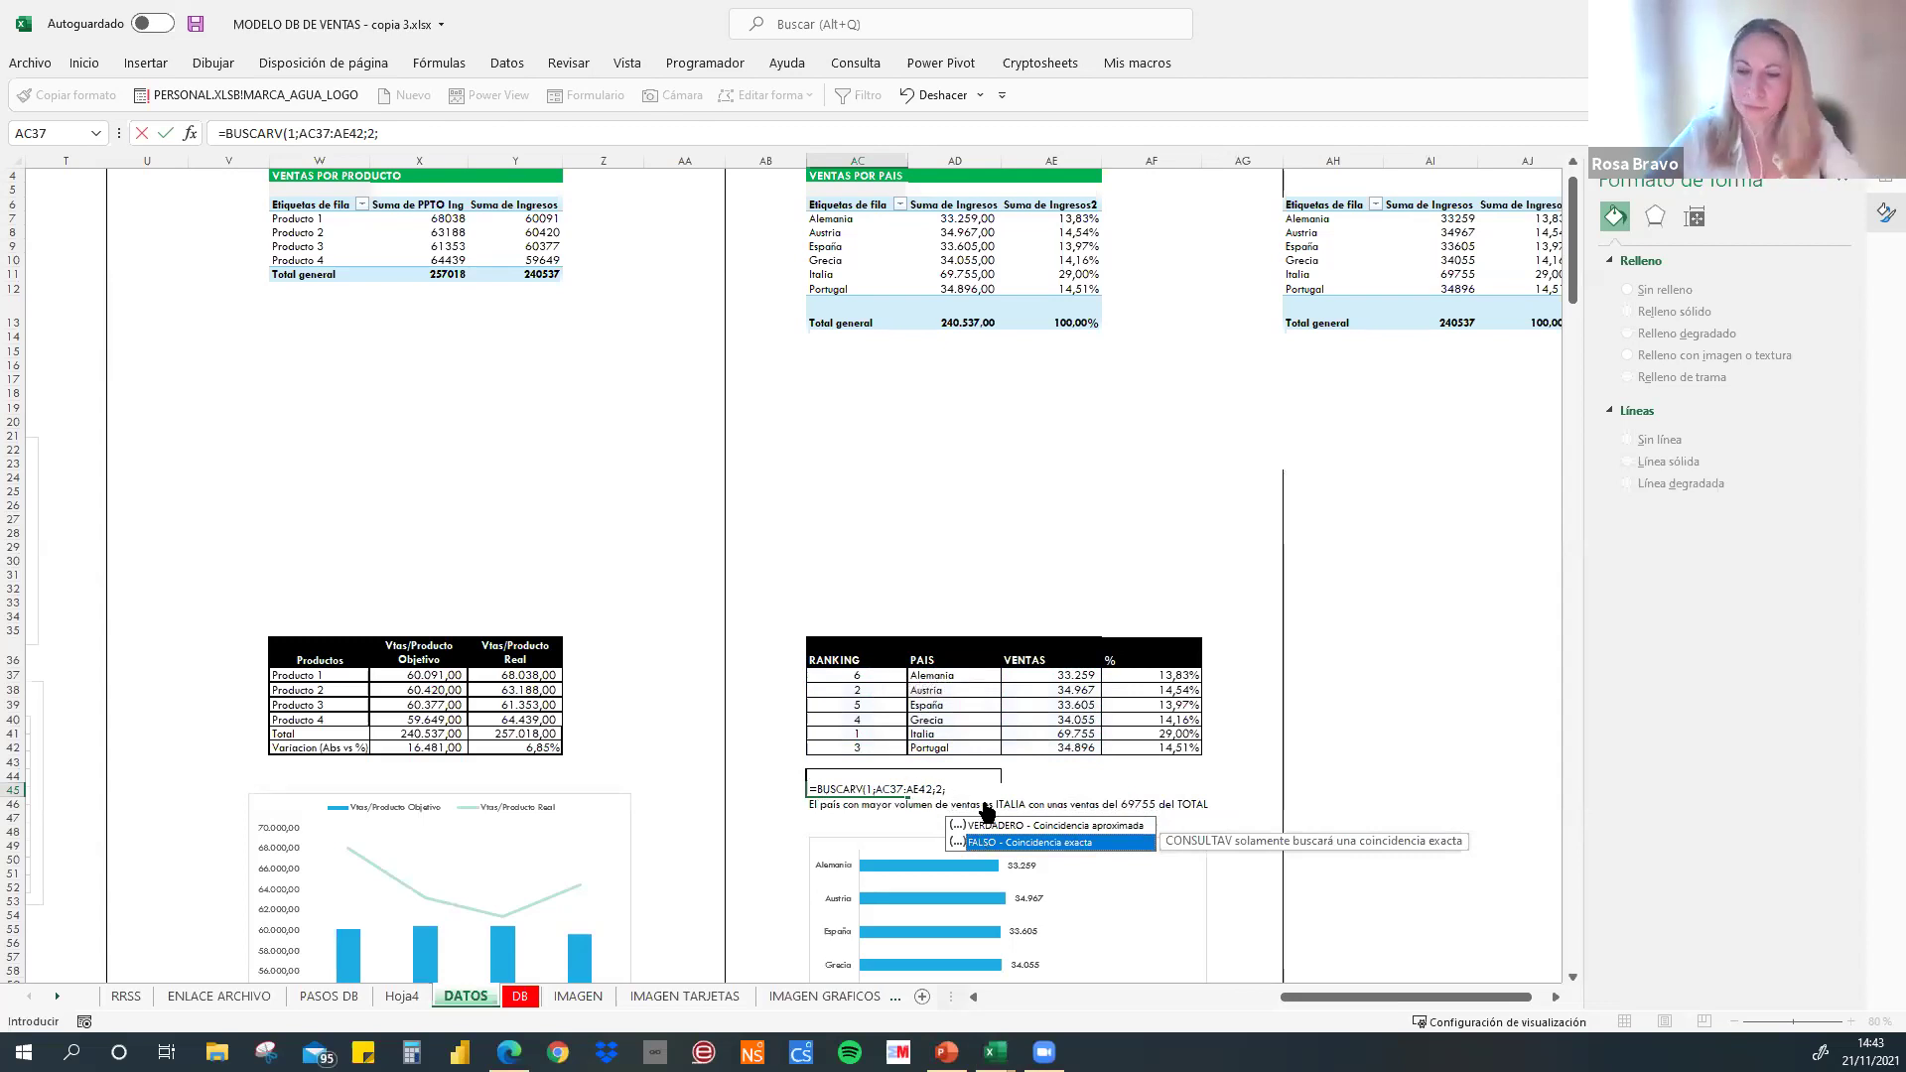
pyautogui.press('Return')
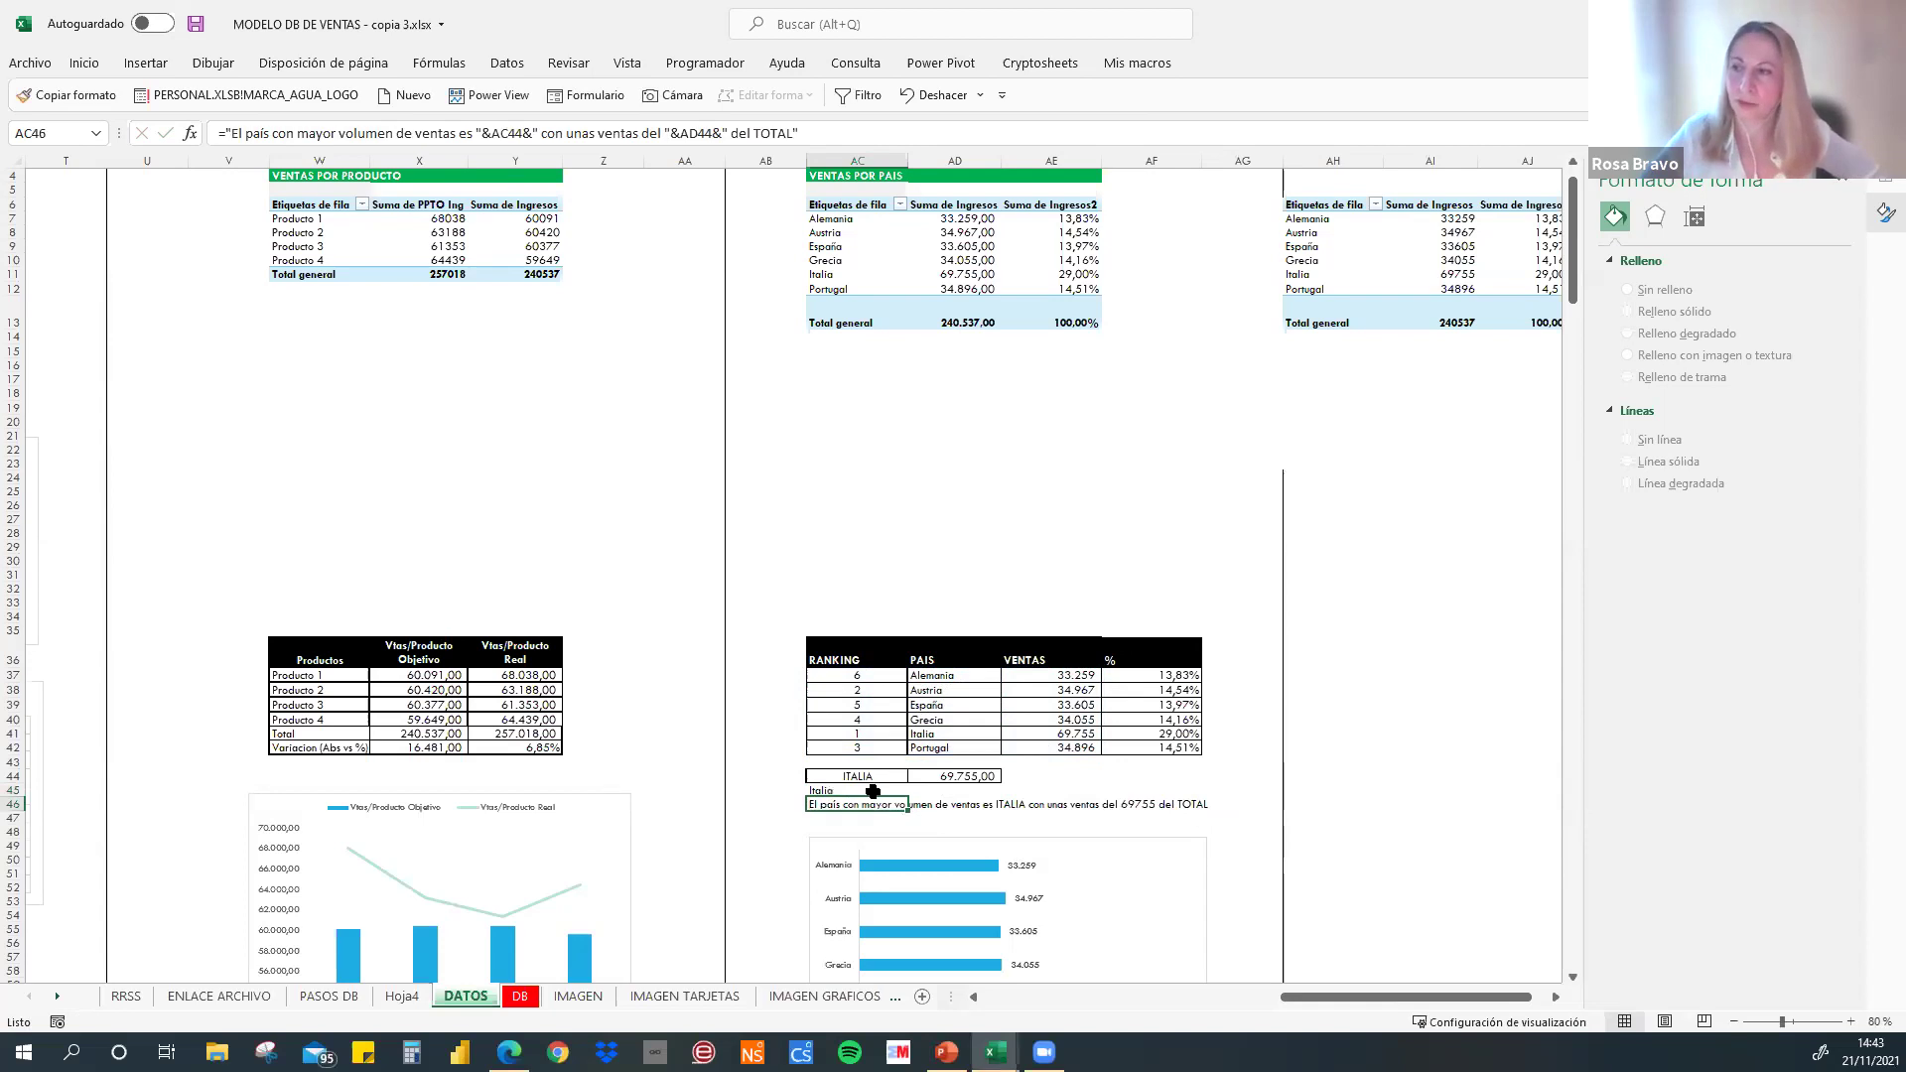
pyautogui.click(873, 792)
# - Look up the first-ranked country's sales in AD45 with BUSCARV, searching 1 in AC37:AF42, column 3, exact match (FALSO)
pyautogui.click(958, 789)
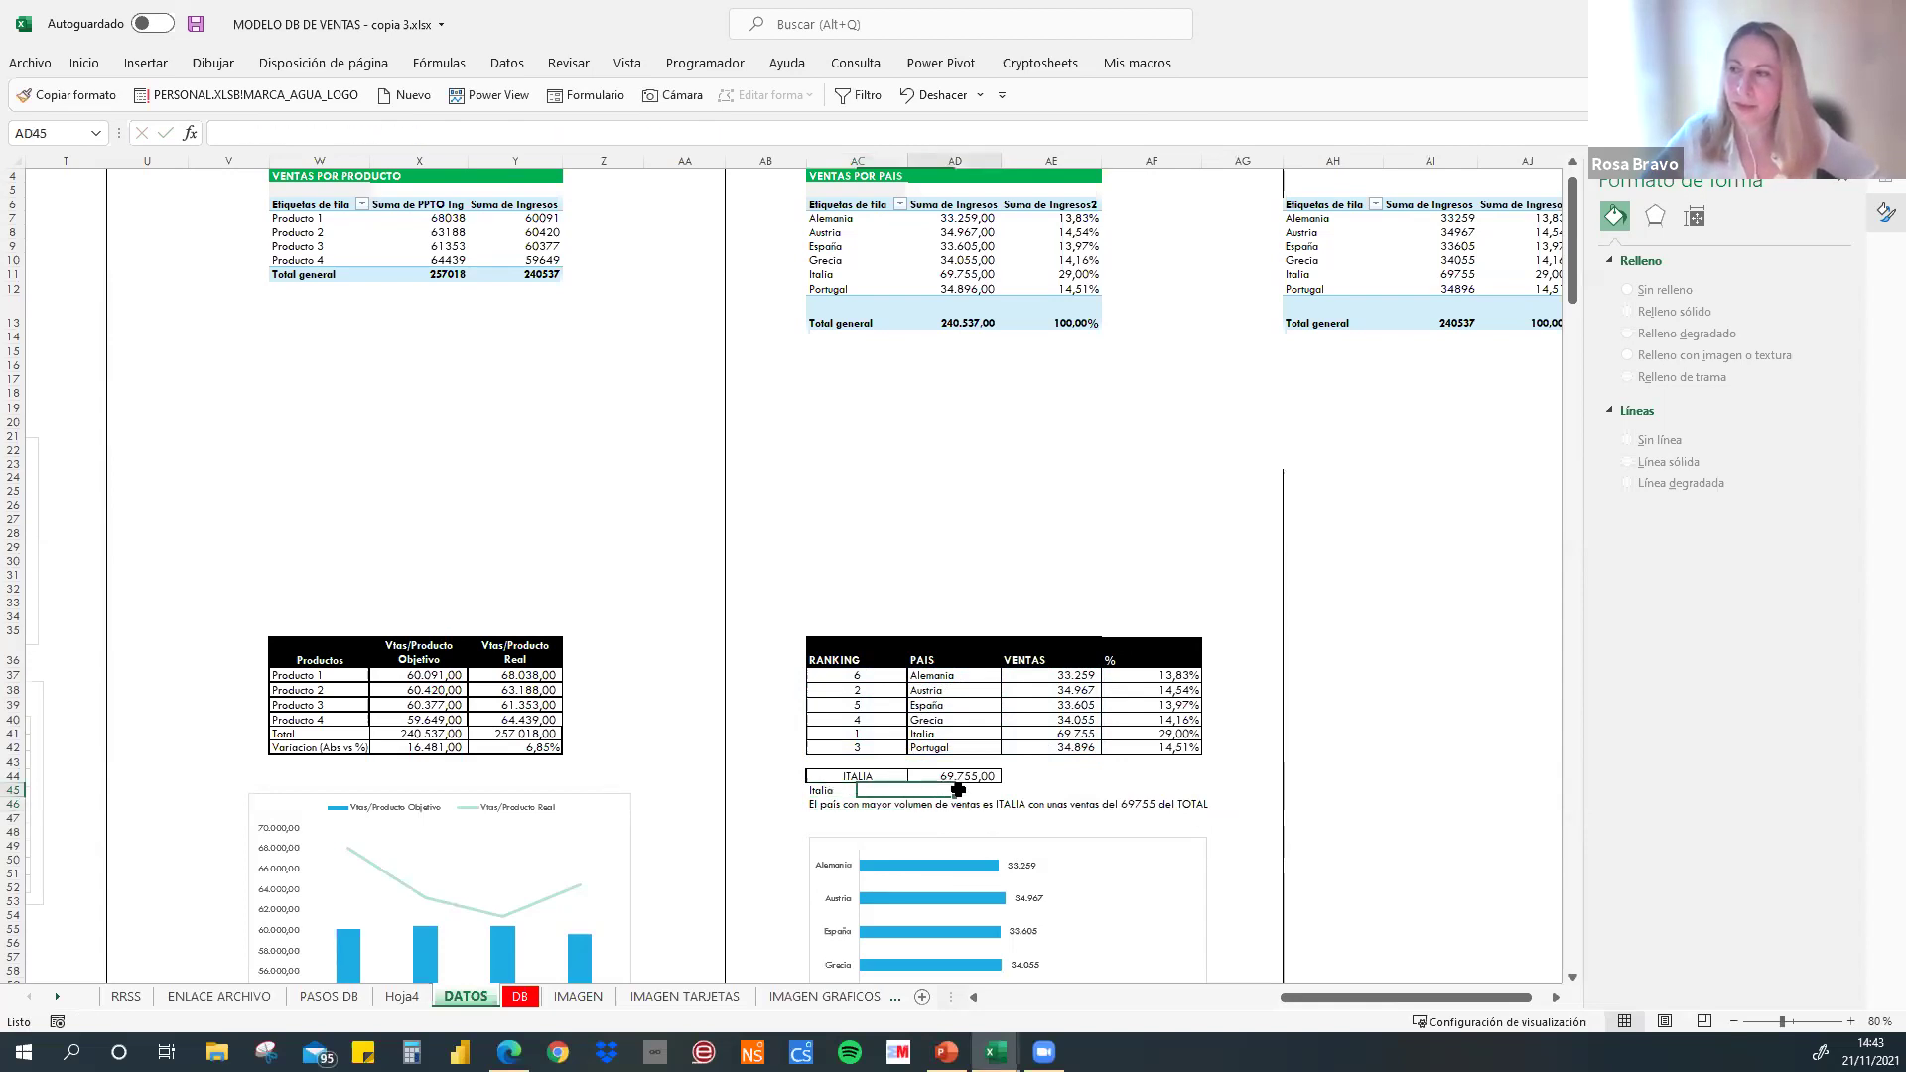
pyautogui.write('=BU')
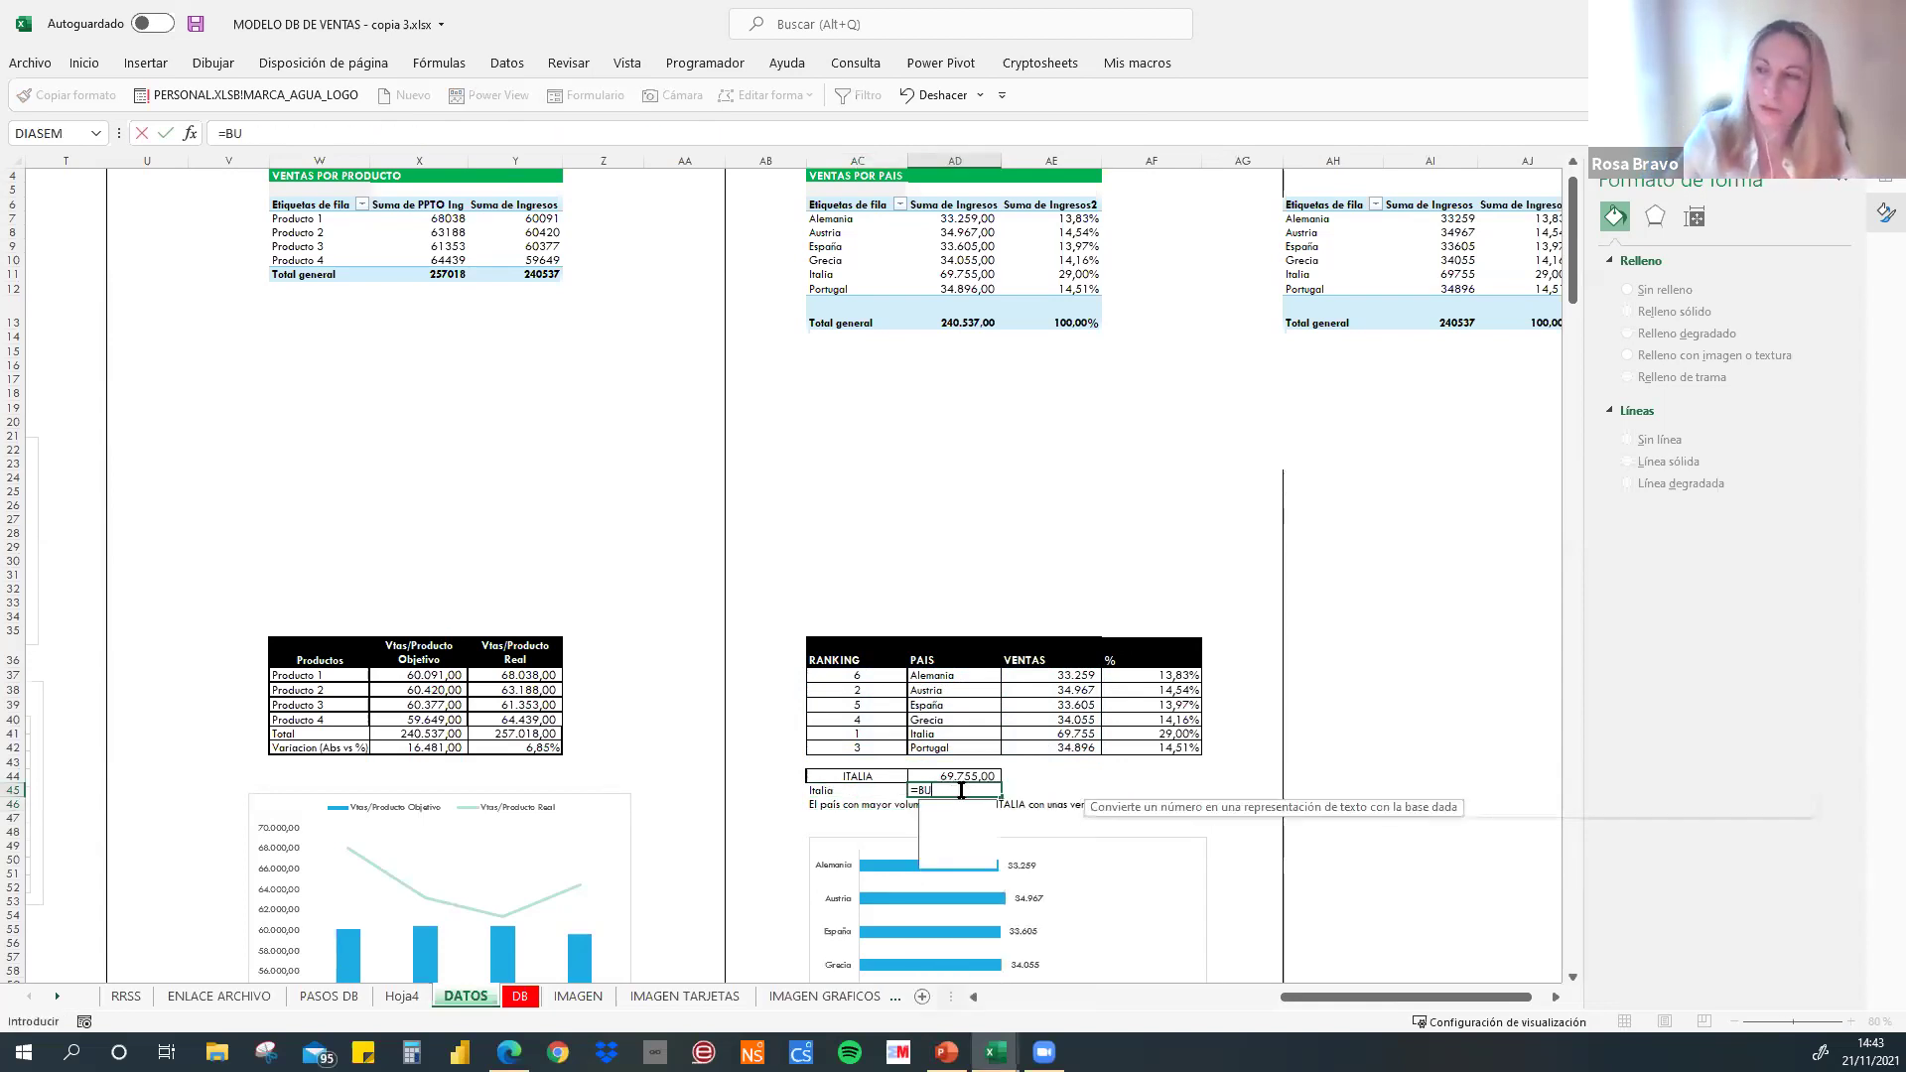
pyautogui.write('SCARV')
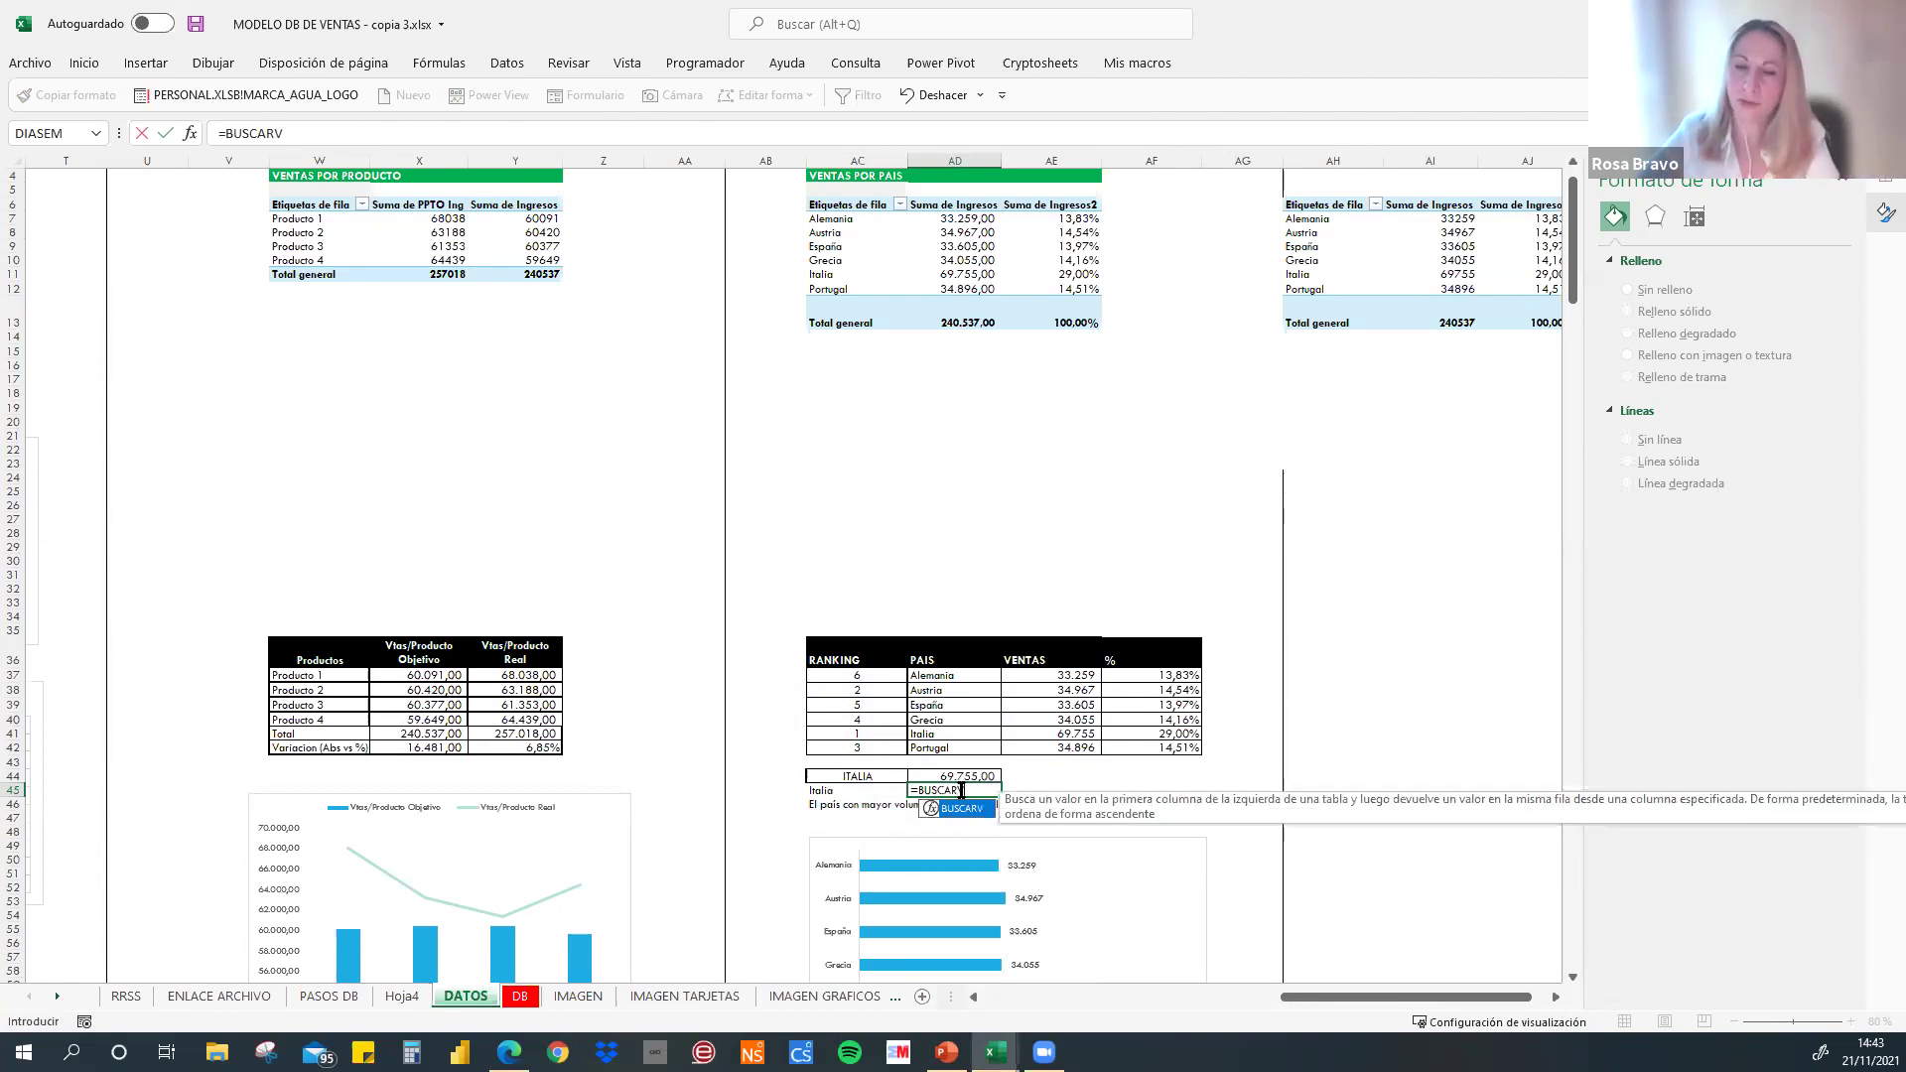
pyautogui.write('(1;')
pyautogui.moveTo(858, 675); pyautogui.dragTo(1121, 744)
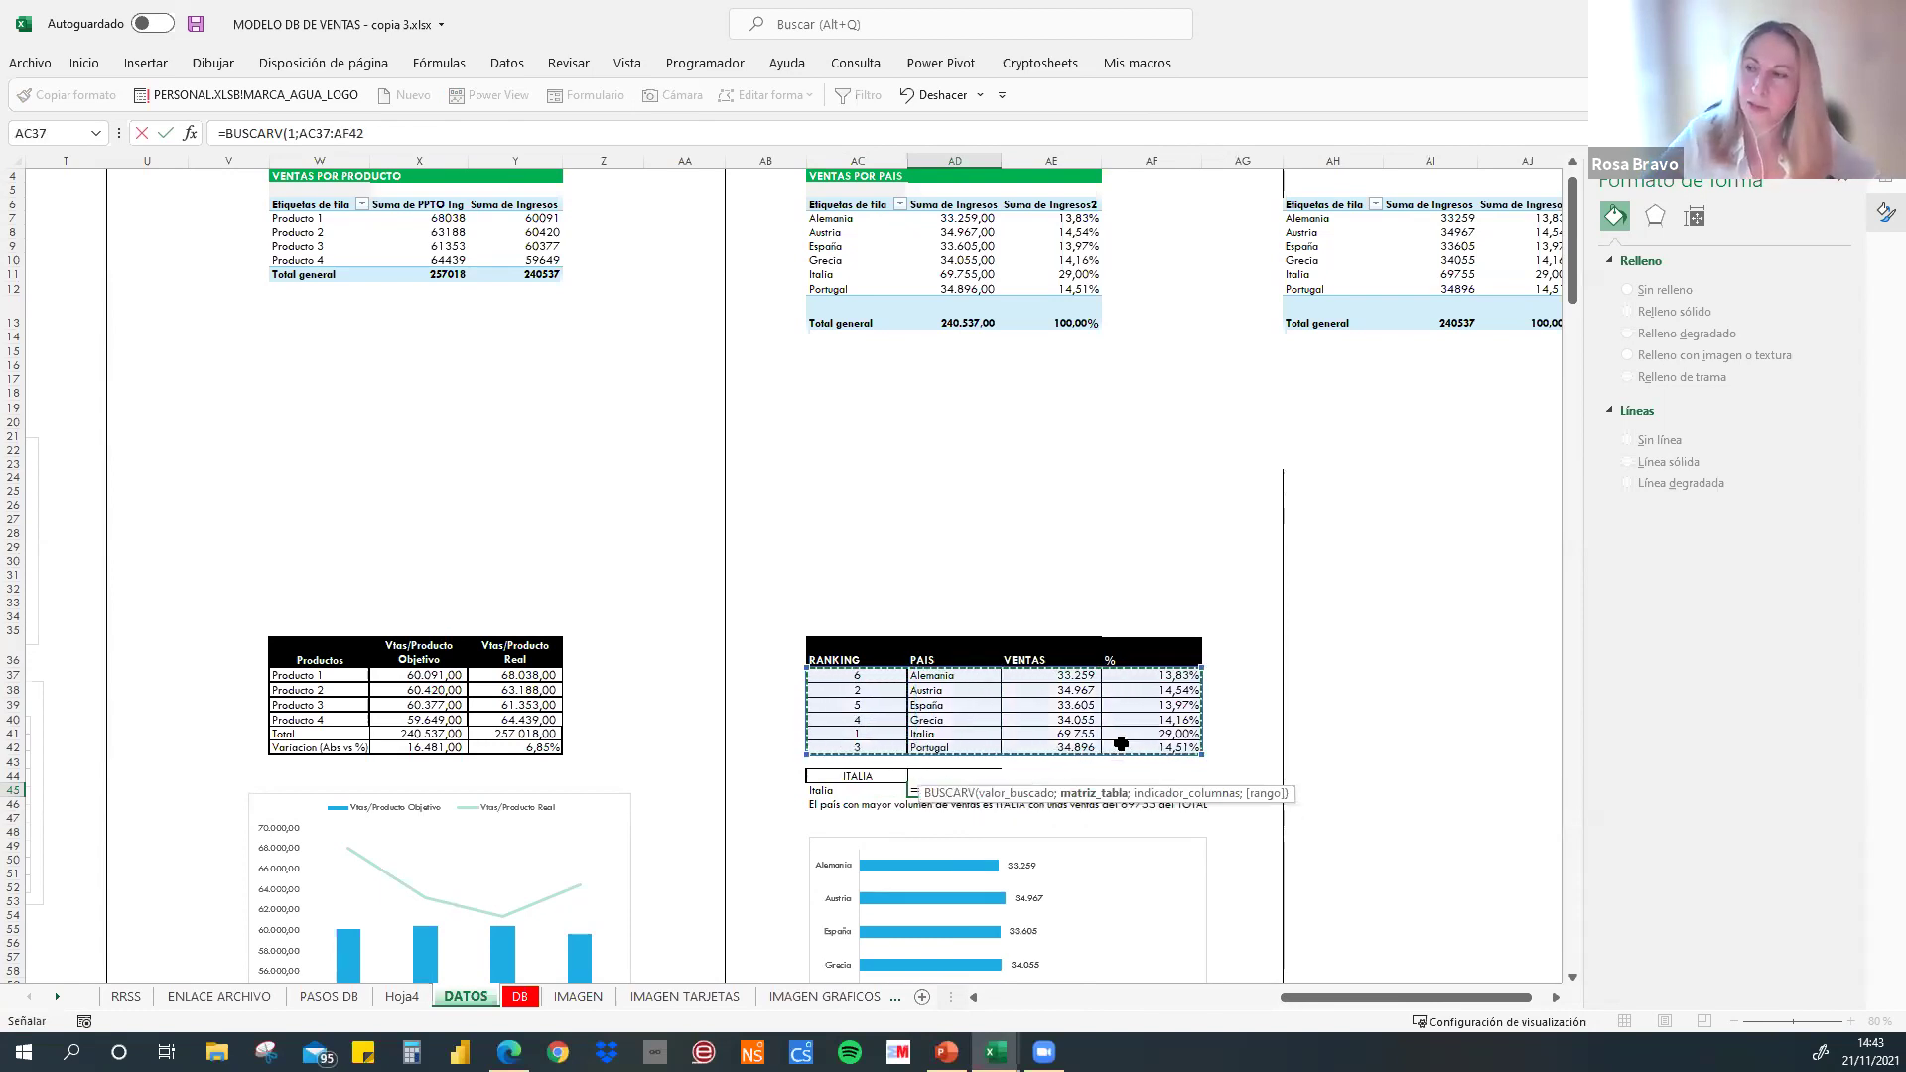
pyautogui.write(';')
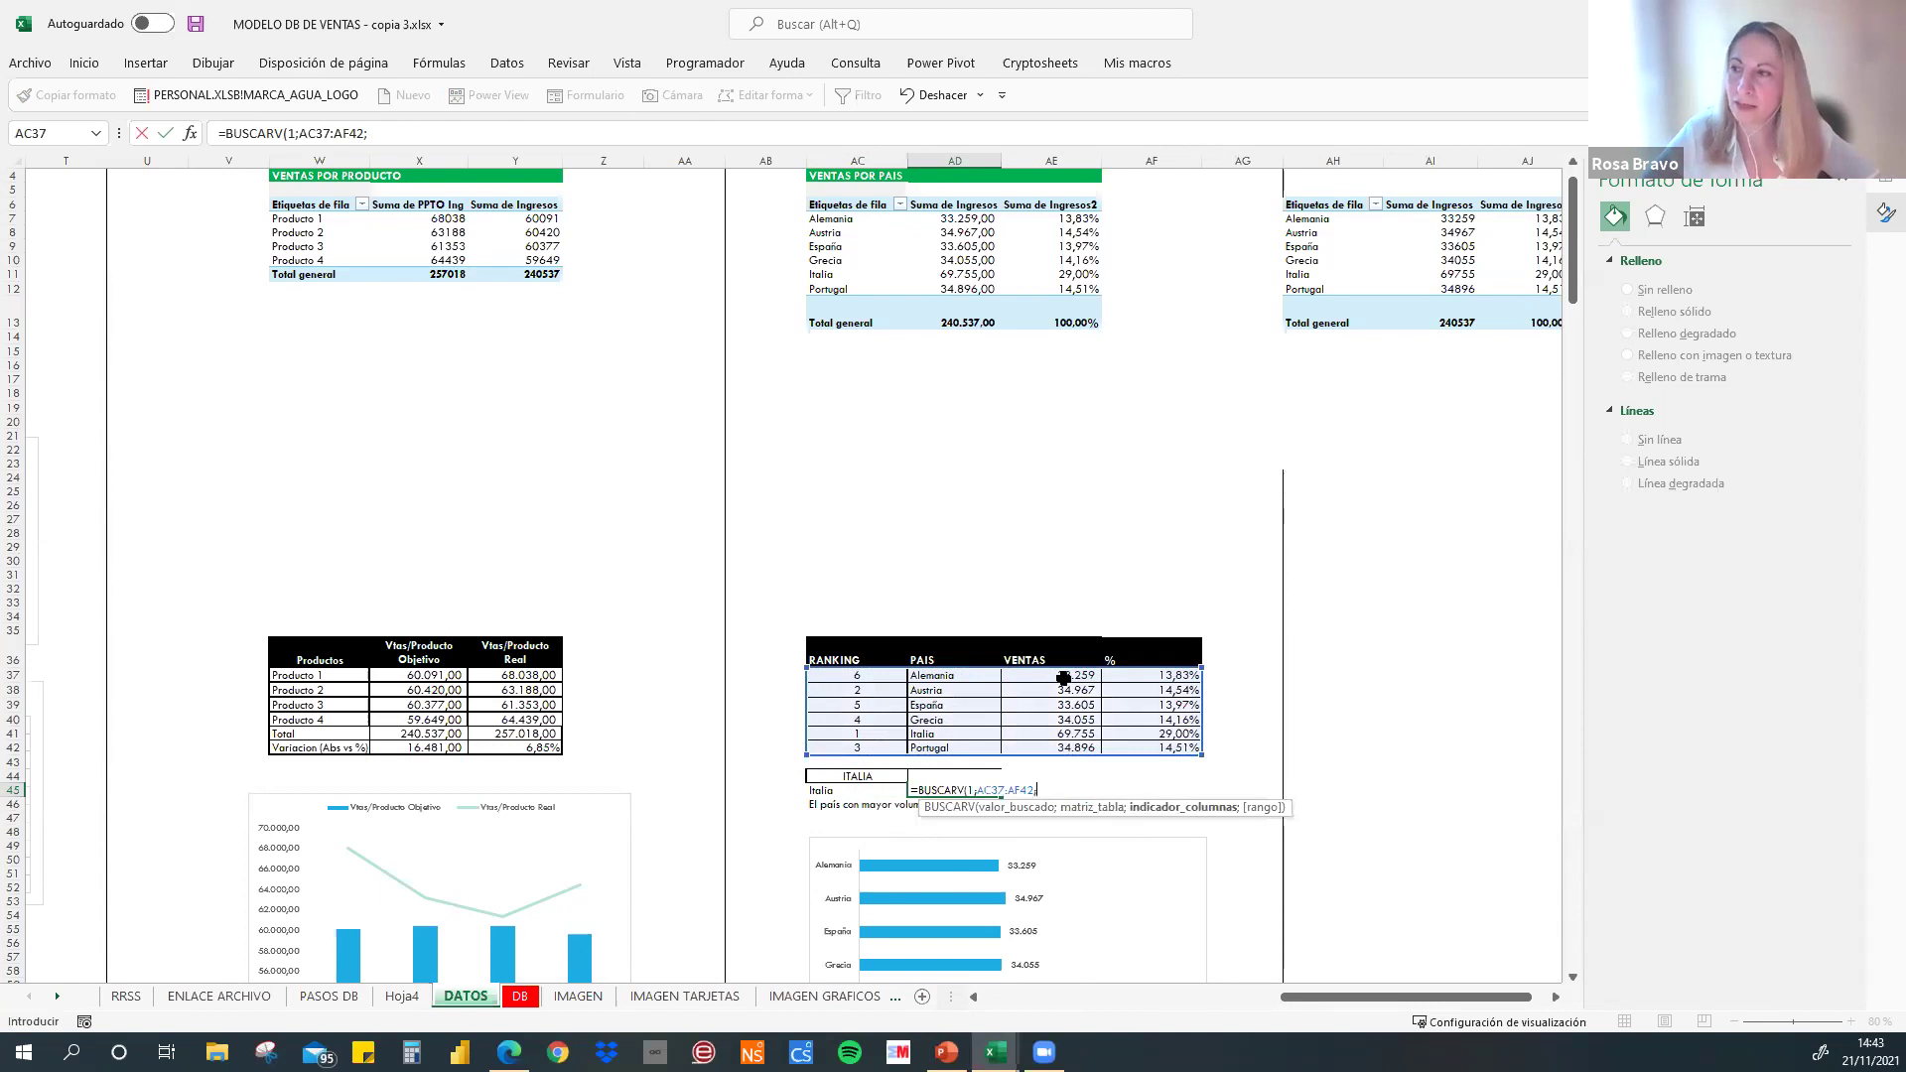
pyautogui.write('3')
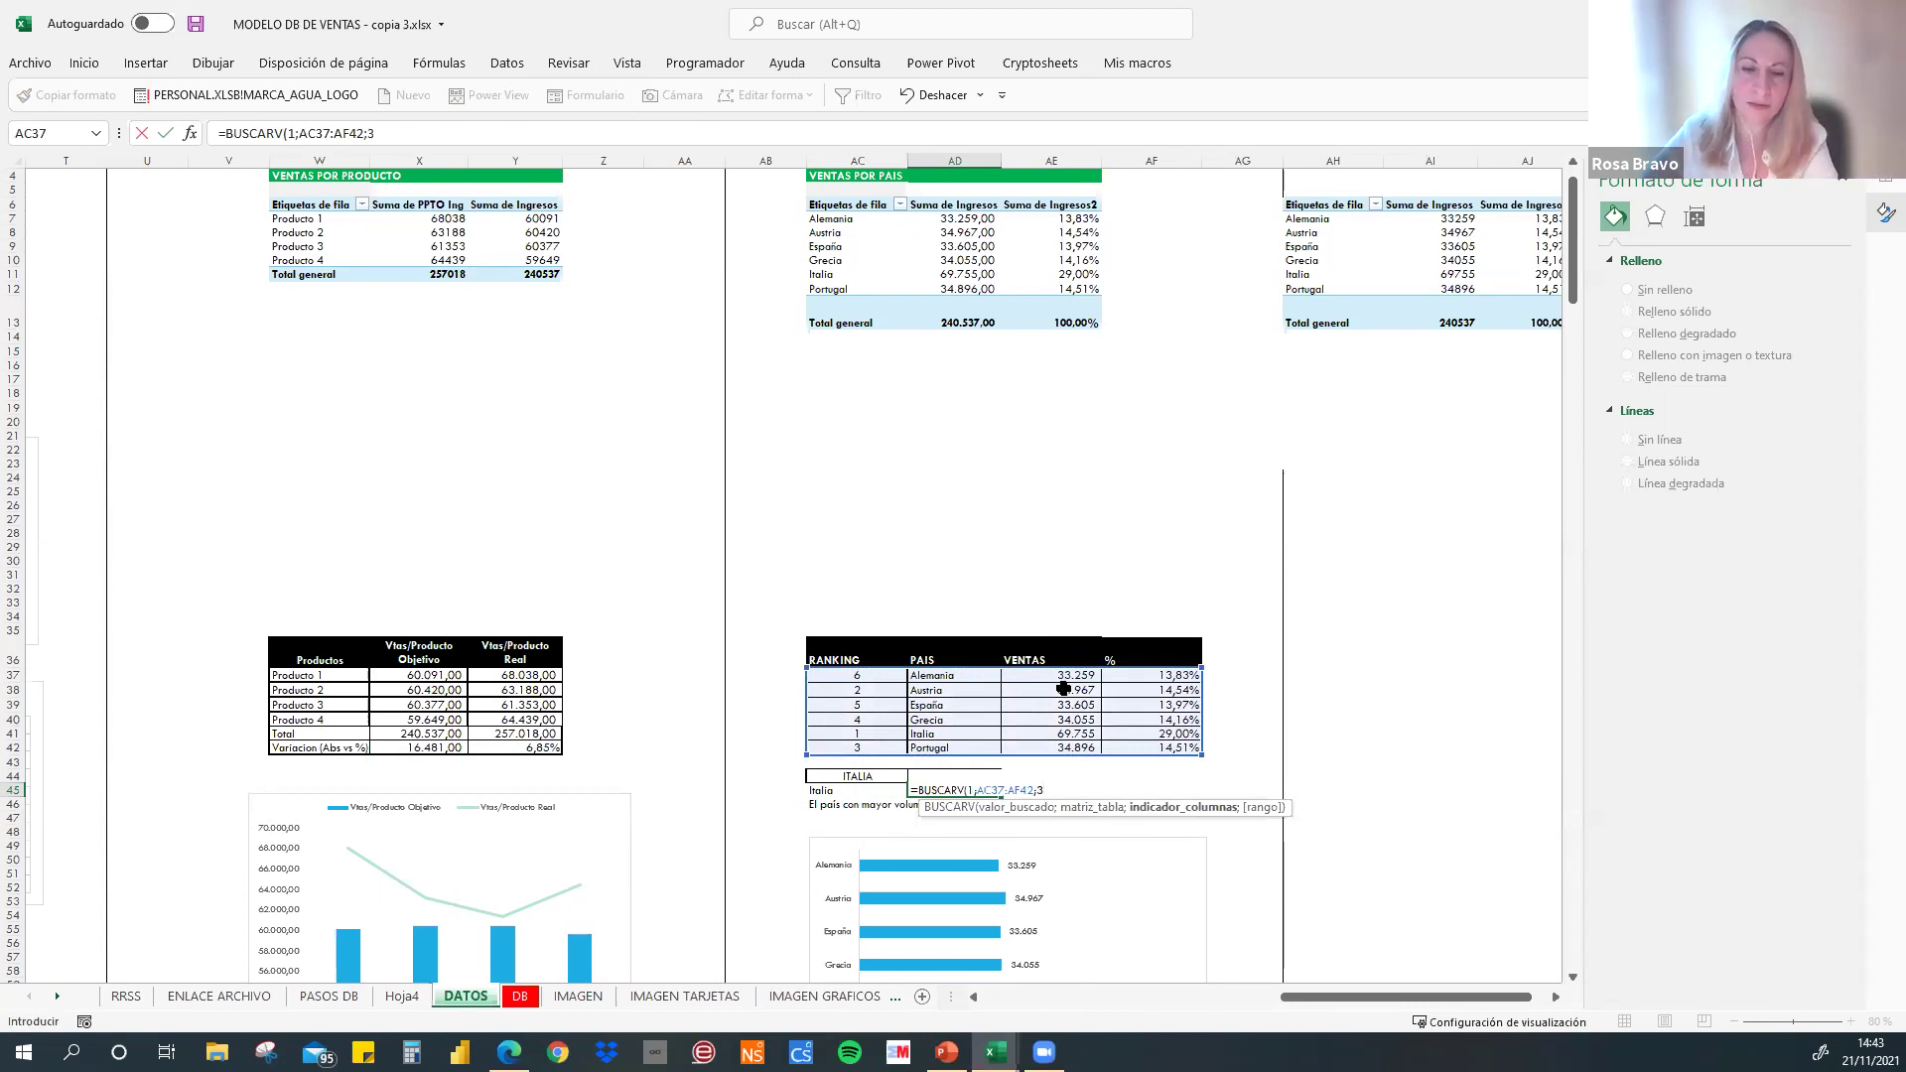
pyautogui.write(';')
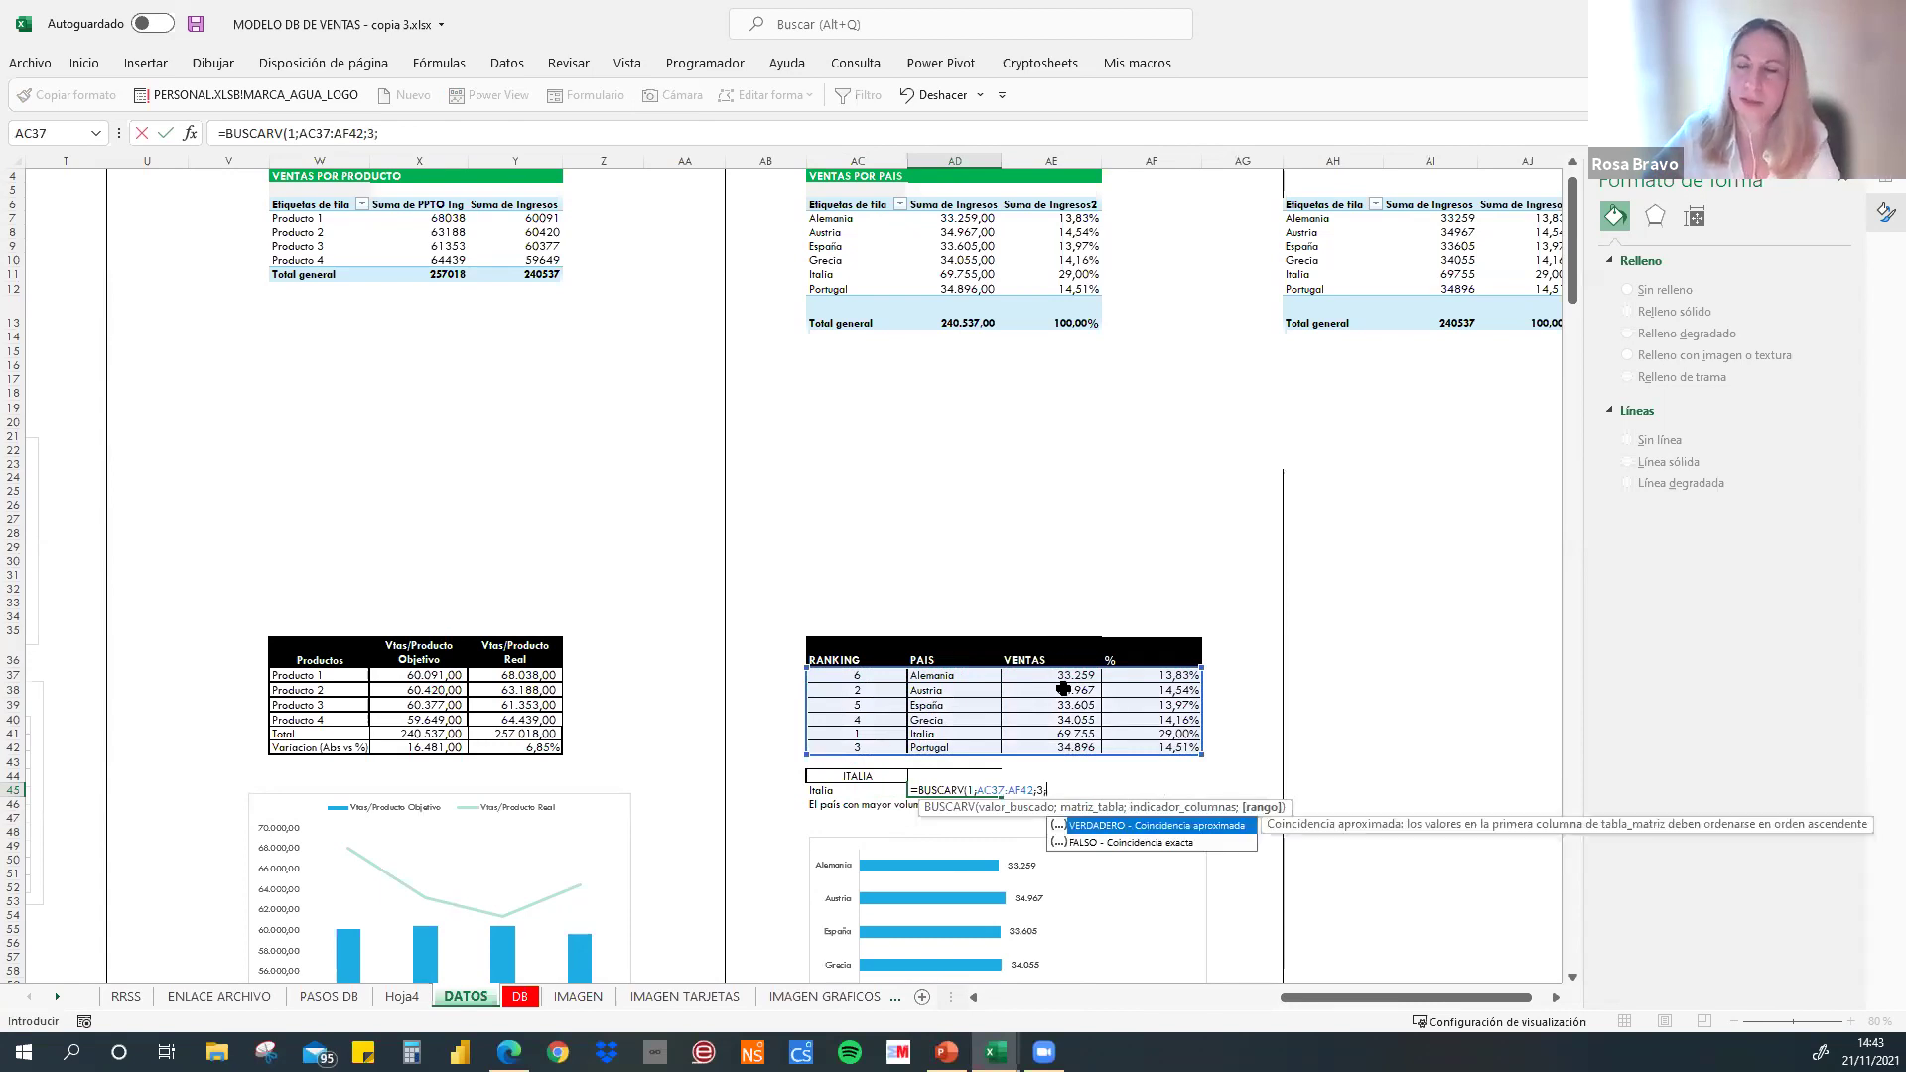
pyautogui.doubleClick(1100, 842)
pyautogui.write(')')
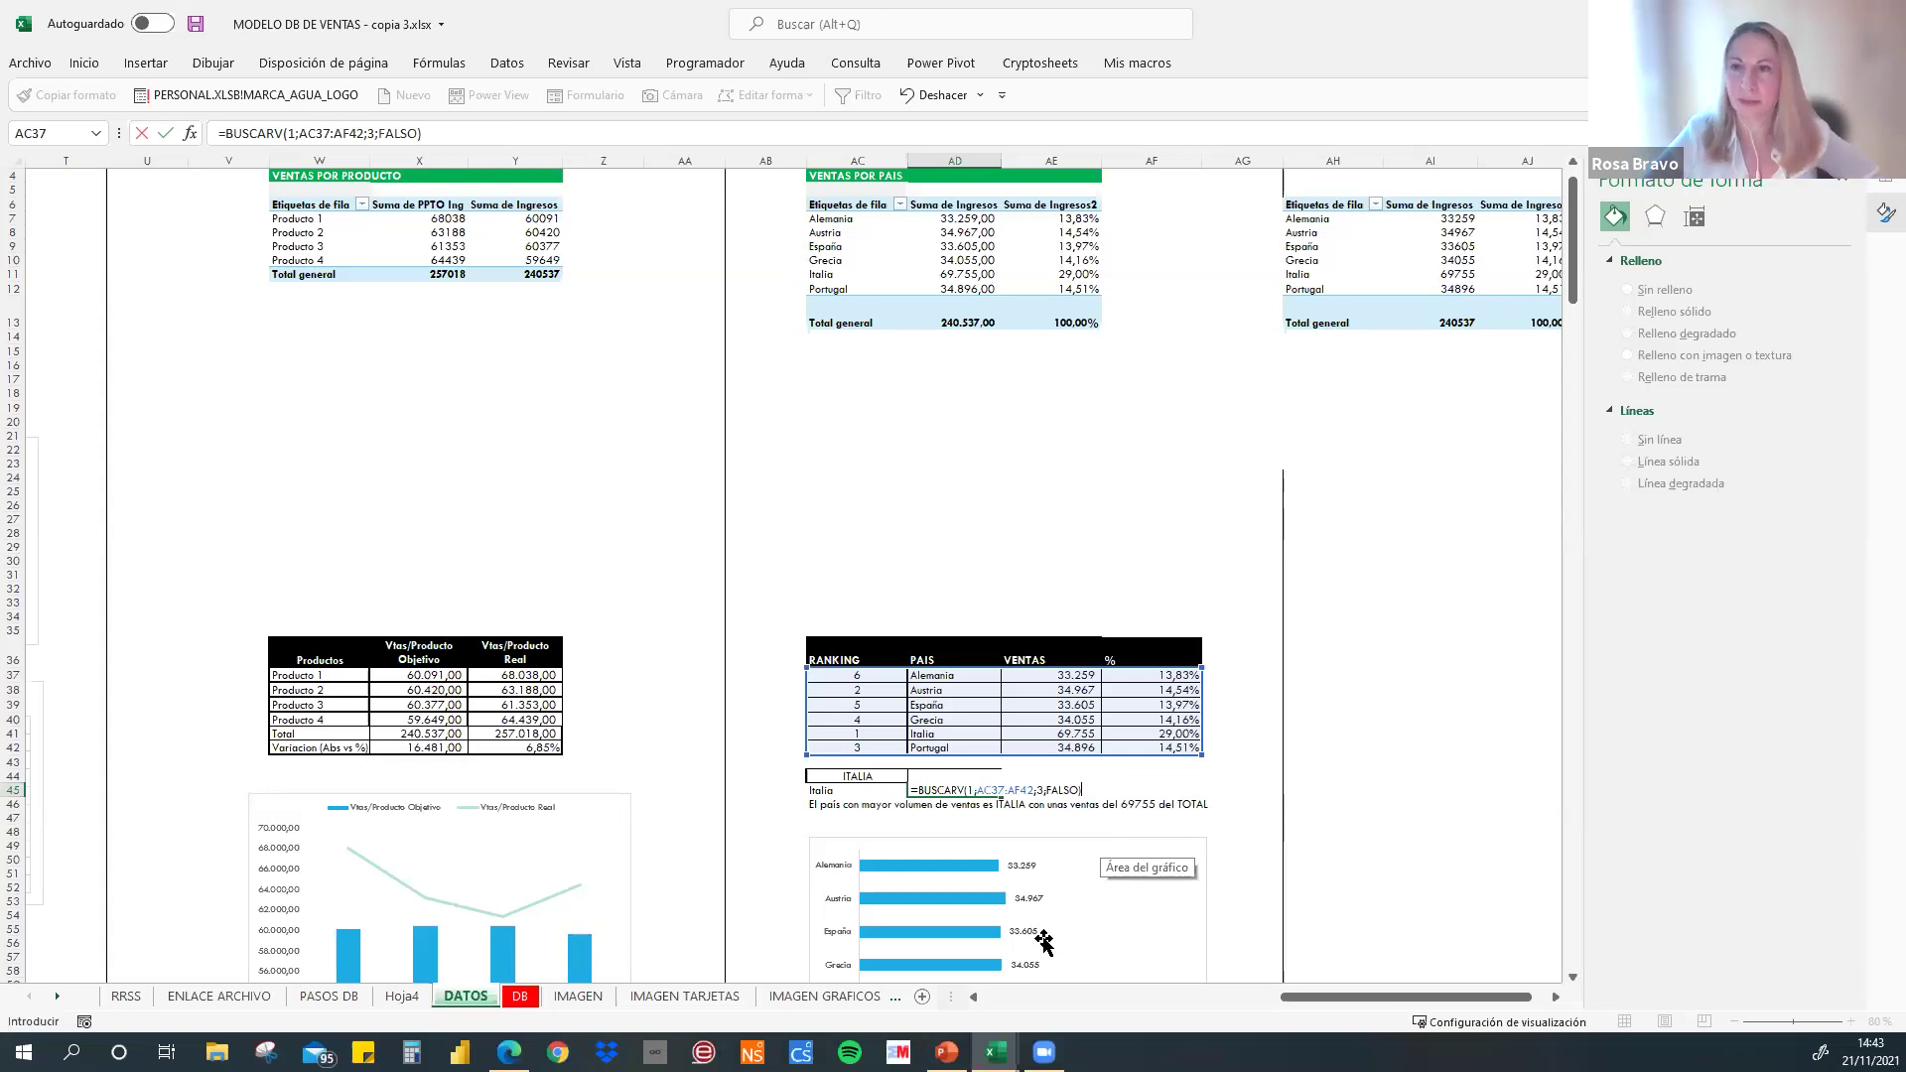
pyautogui.press('Return')
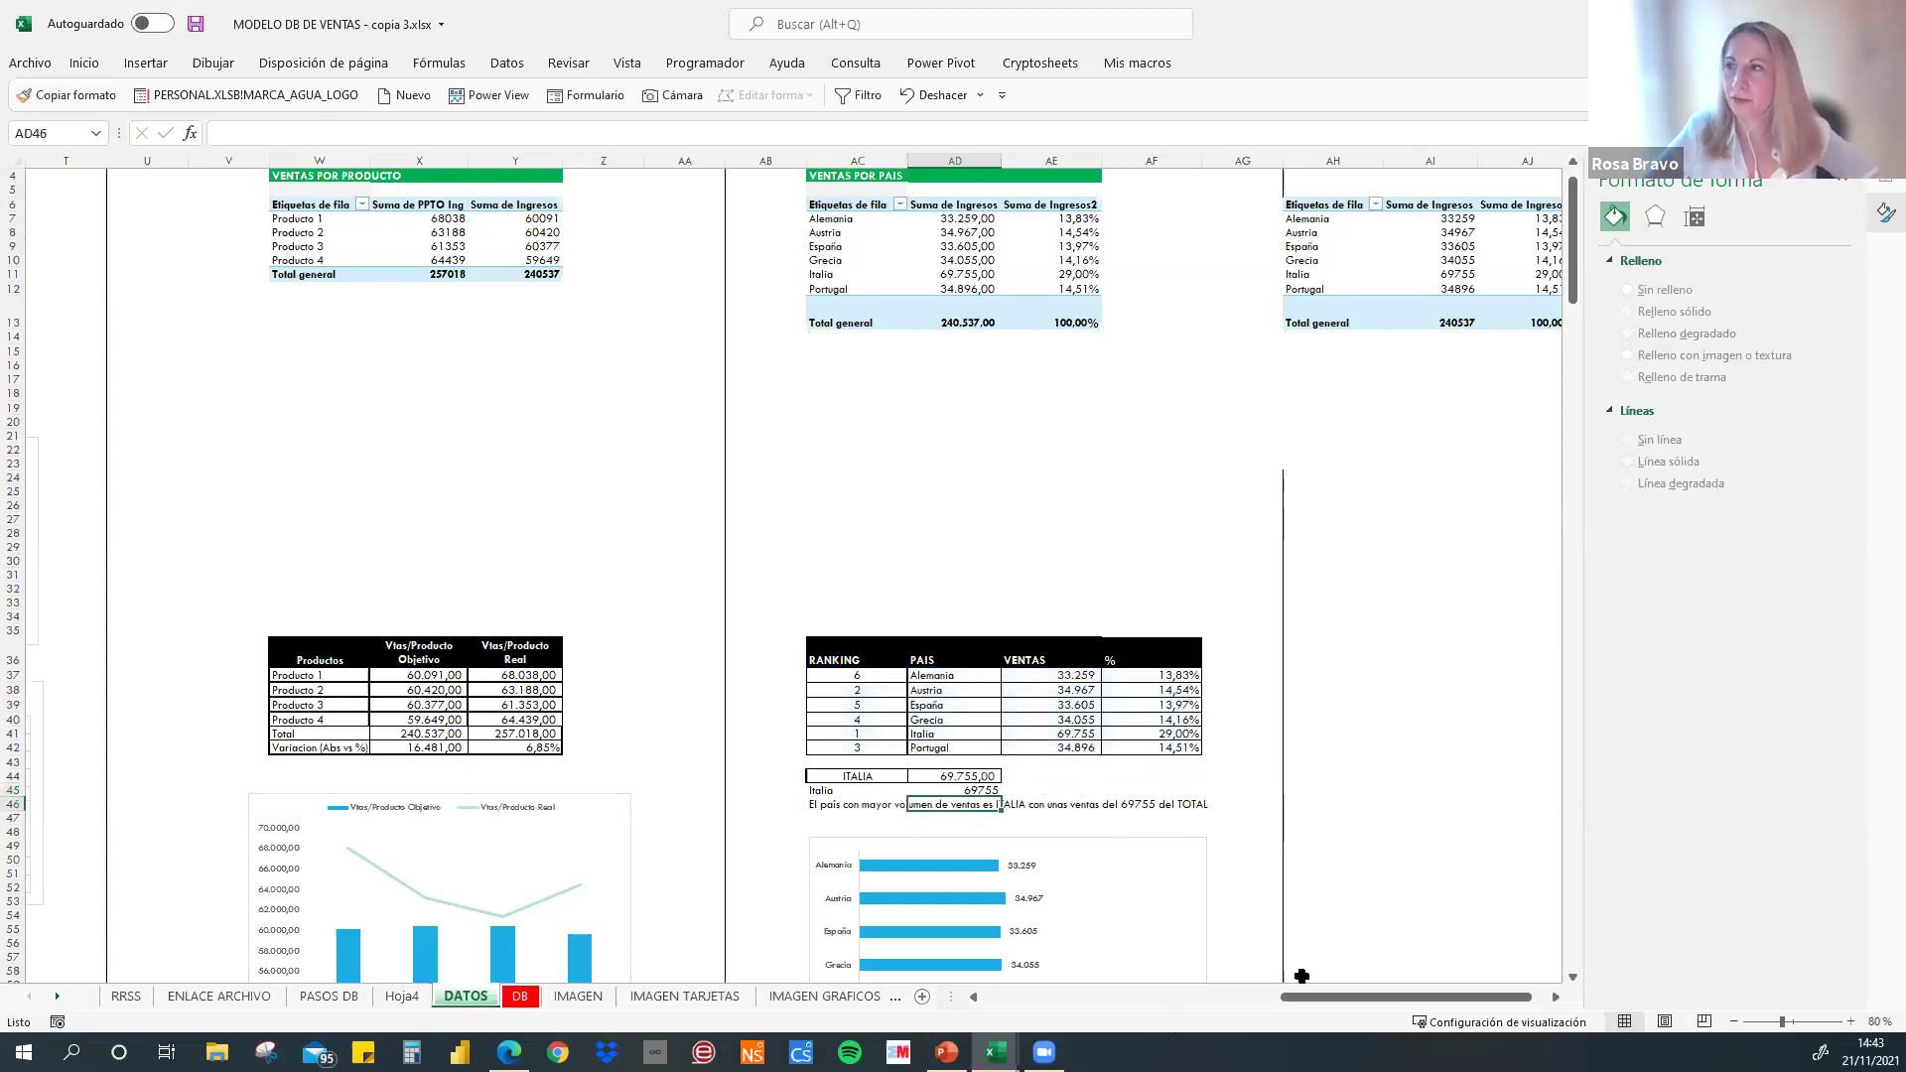
# - Review the DATOS sheet's tables and charts, the country ranking table, and the top country's name and sales cells
pyautogui.hscroll(-2, 808, 894)
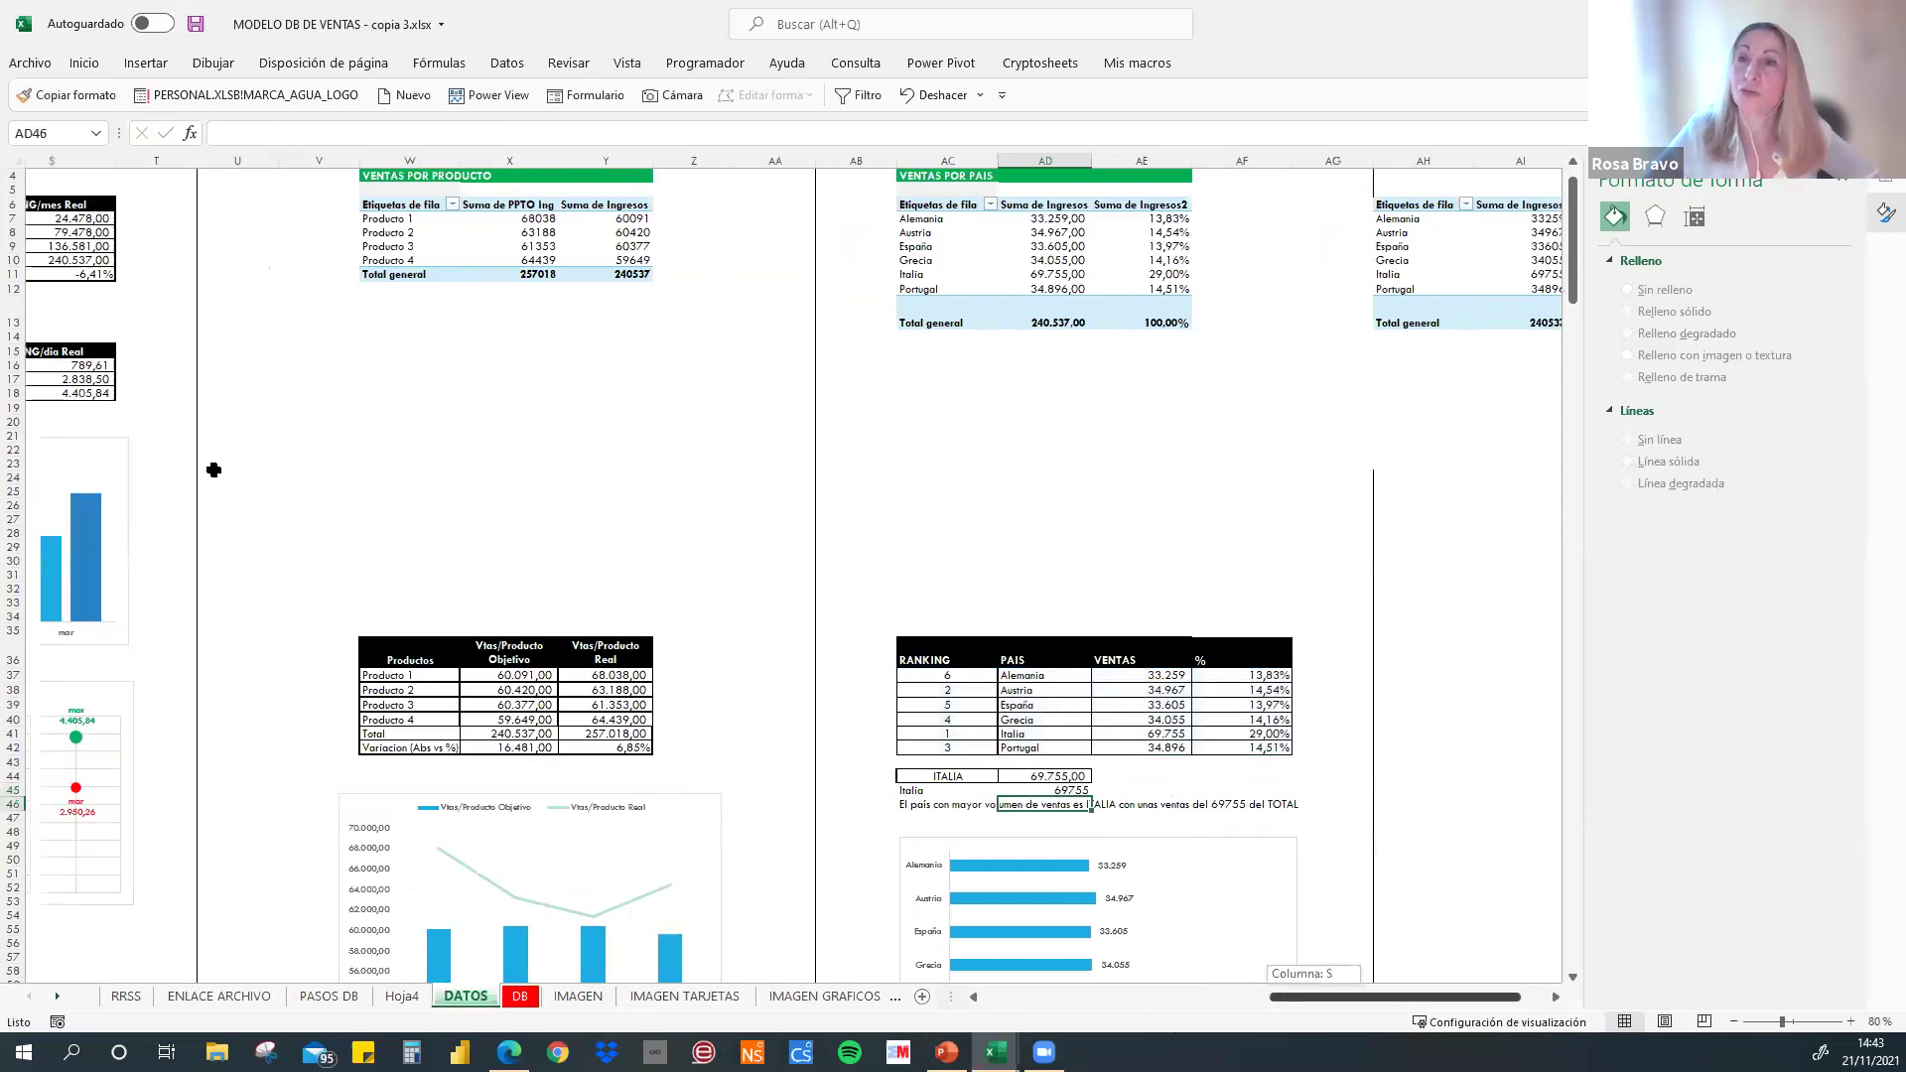
pyautogui.hscroll(-2, 209, 465)
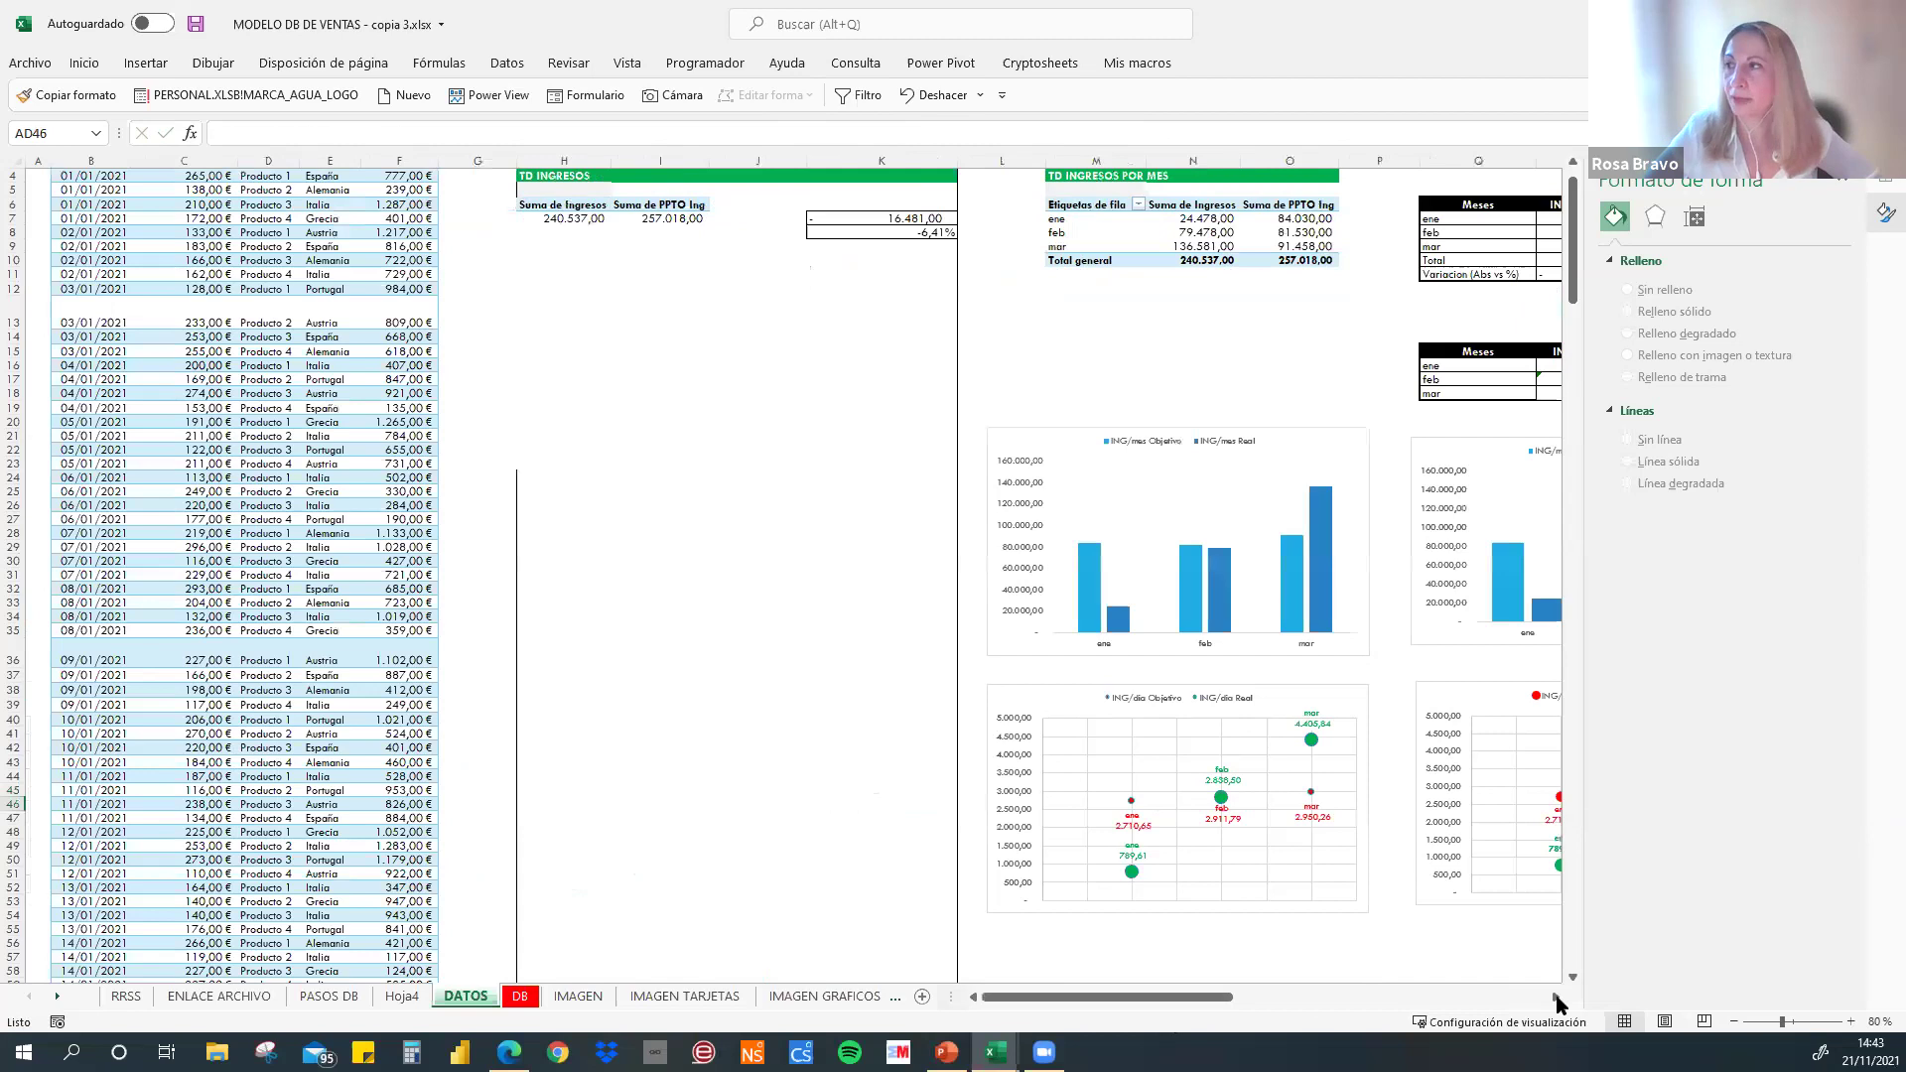
pyautogui.hscroll(10, 987, 285)
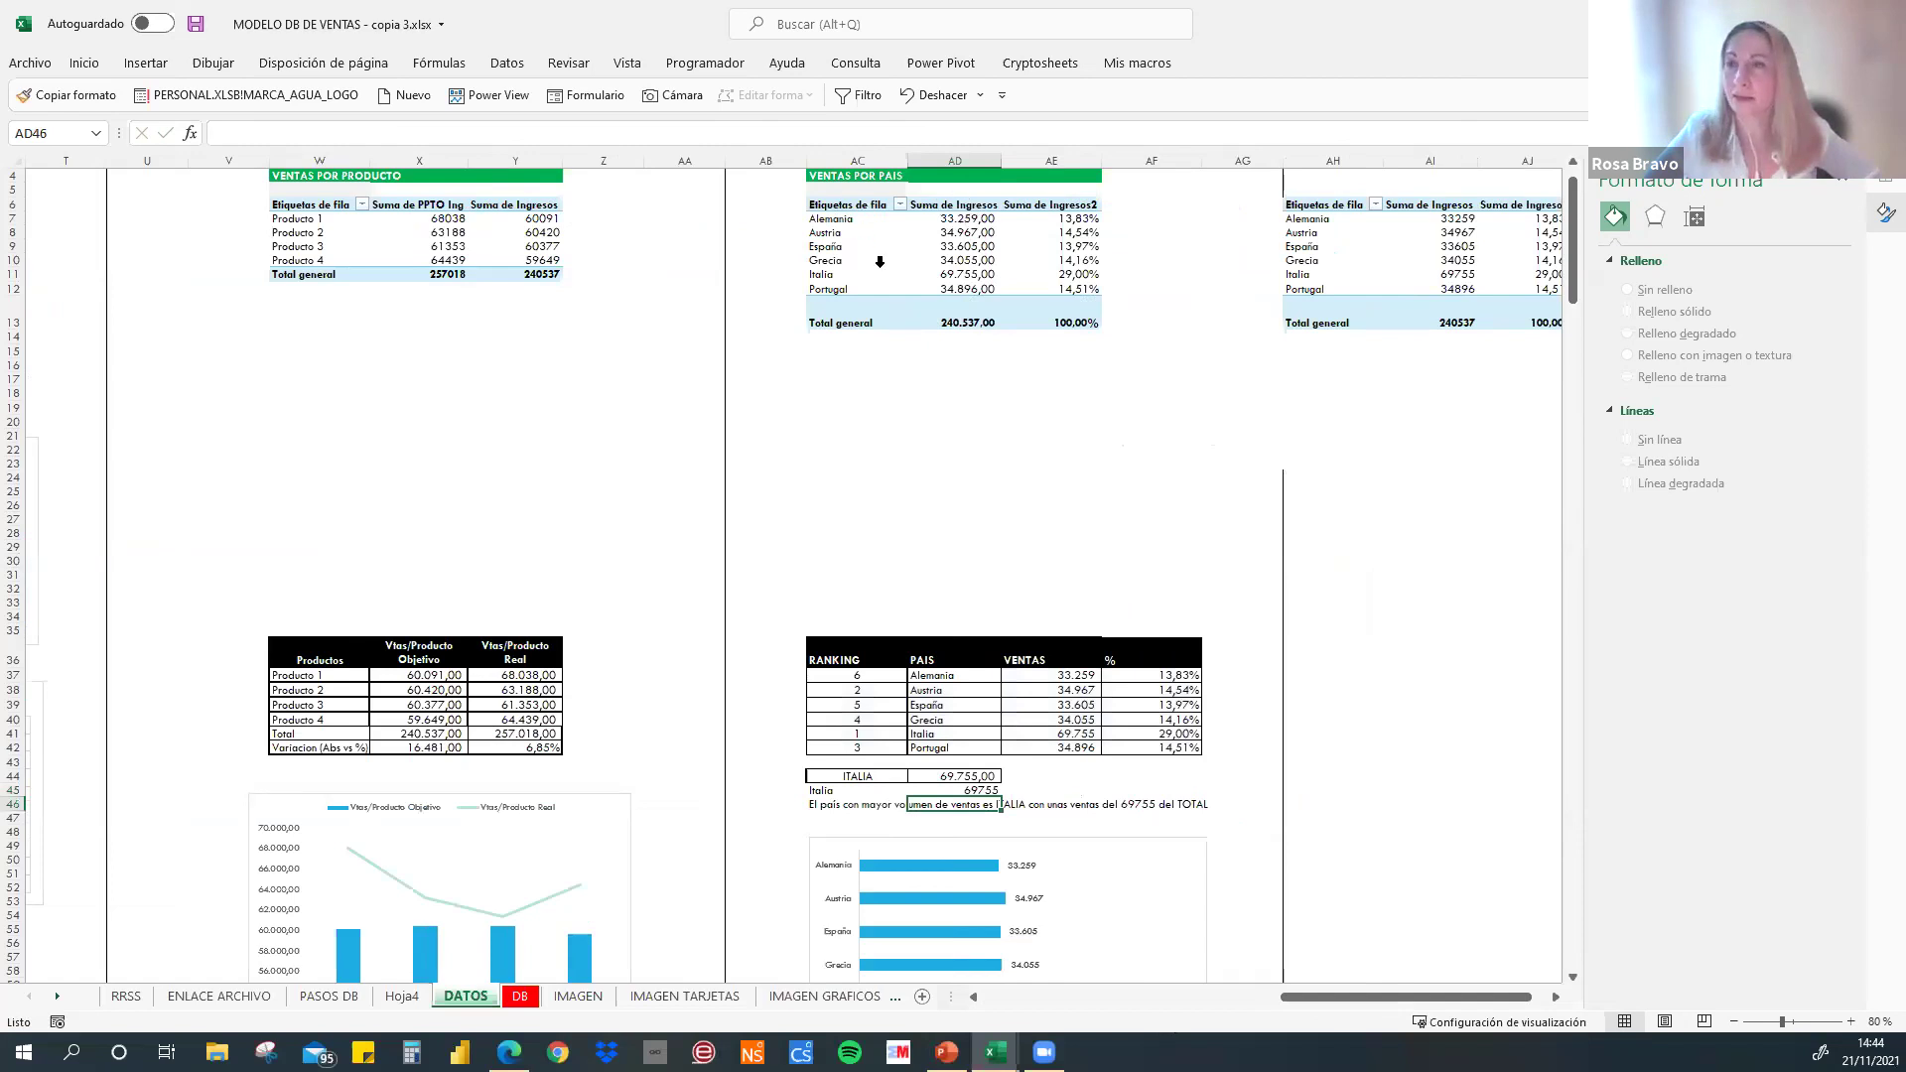
pyautogui.moveTo(953, 675); pyautogui.dragTo(1136, 754)
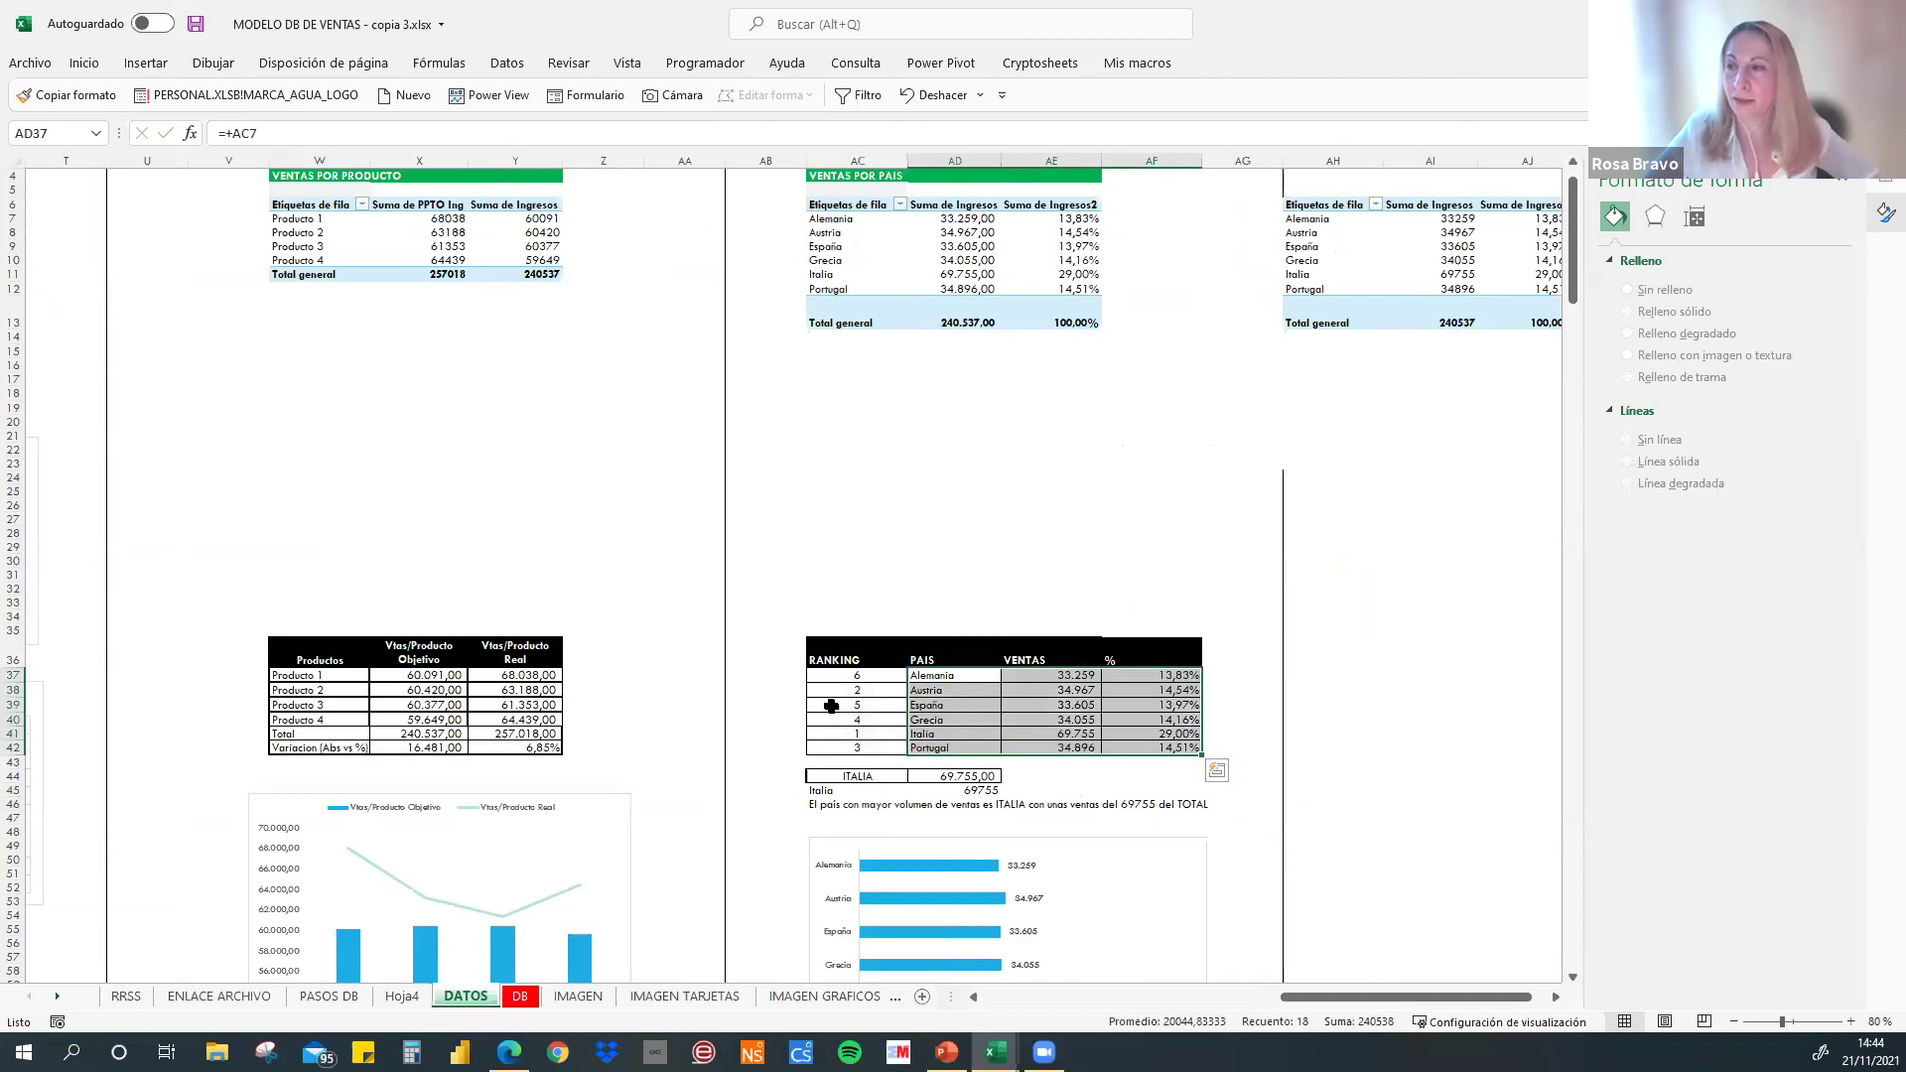
pyautogui.moveTo(825, 682); pyautogui.dragTo(848, 755)
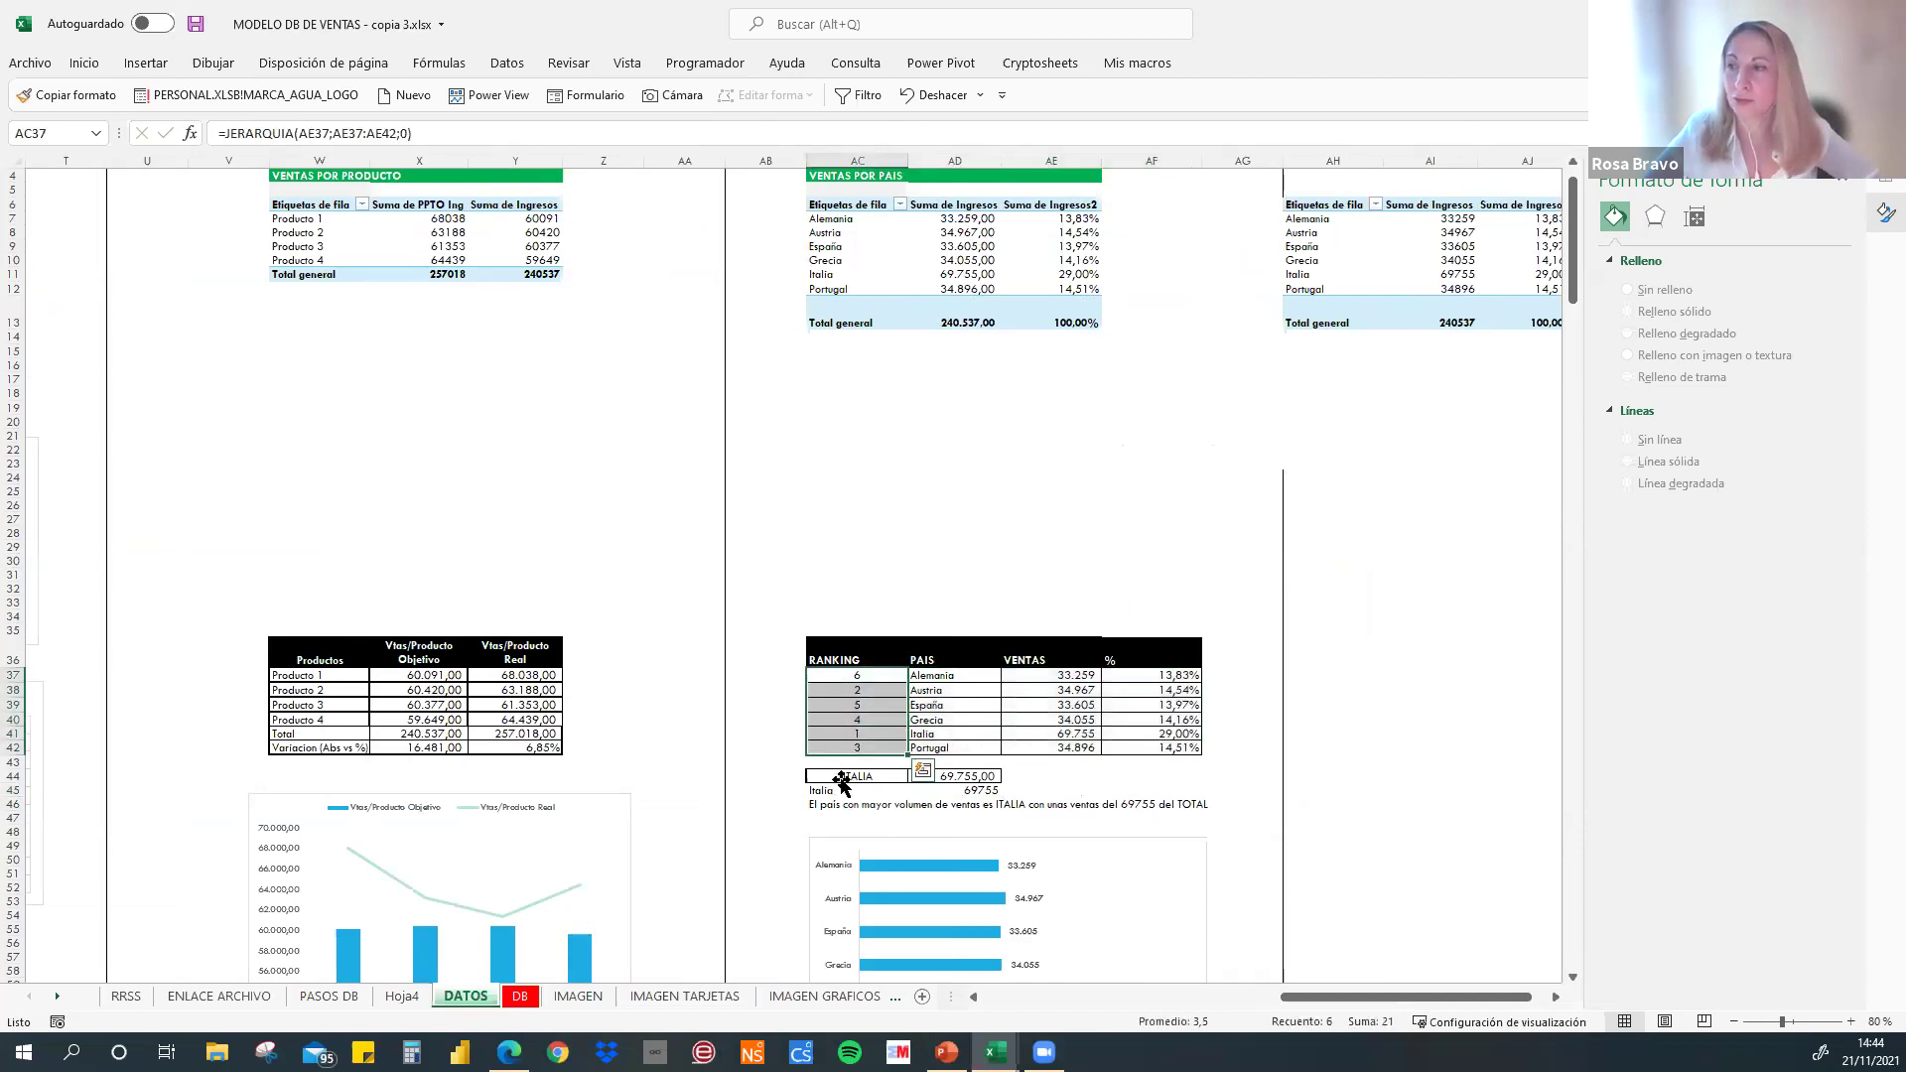
pyautogui.click(842, 777)
pyautogui.click(948, 777)
# - Clear the duplicate lookup formulas for the top country's name and sales in AC45:AD45
pyautogui.moveTo(847, 792); pyautogui.dragTo(955, 795)
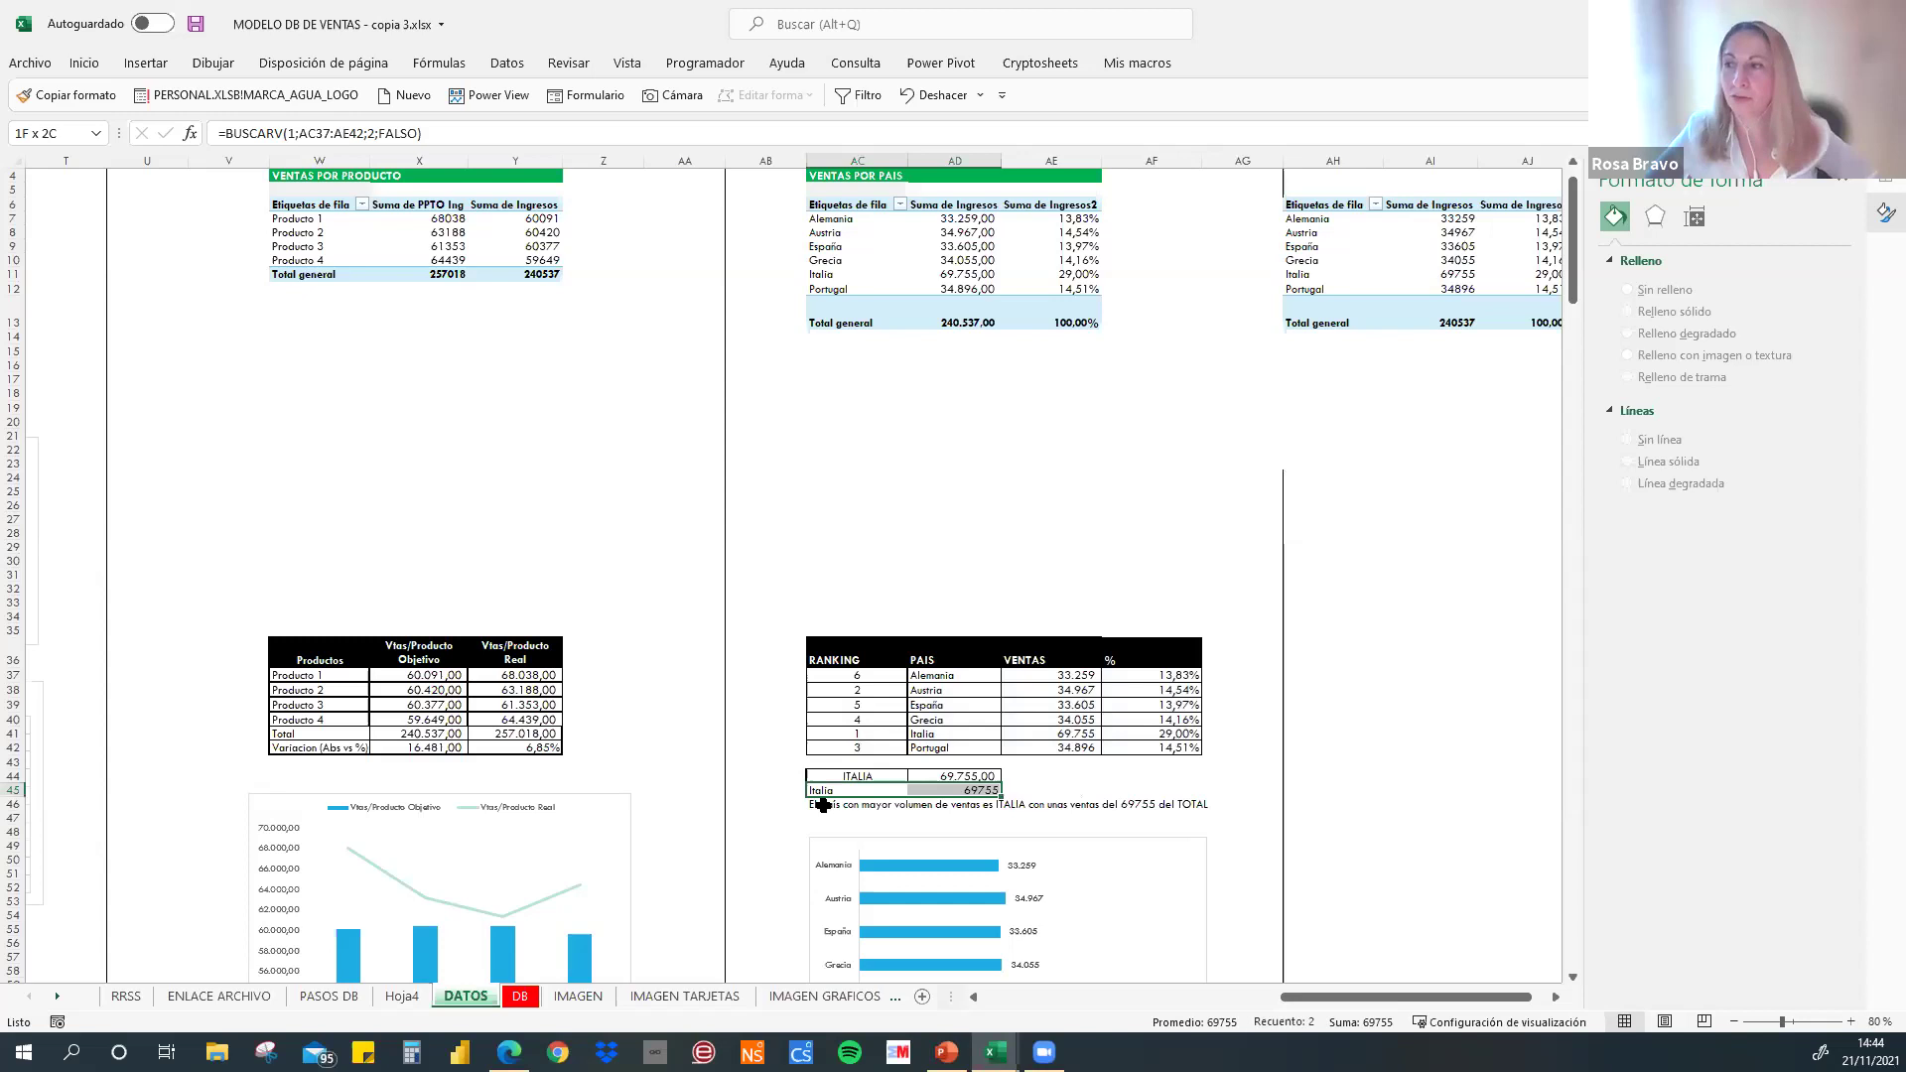
pyautogui.press('Delete')
# - Examine the text formula in AC46 and the lookup formulas in AC44 and AD44 that it joins into the sentence
pyautogui.click(823, 805)
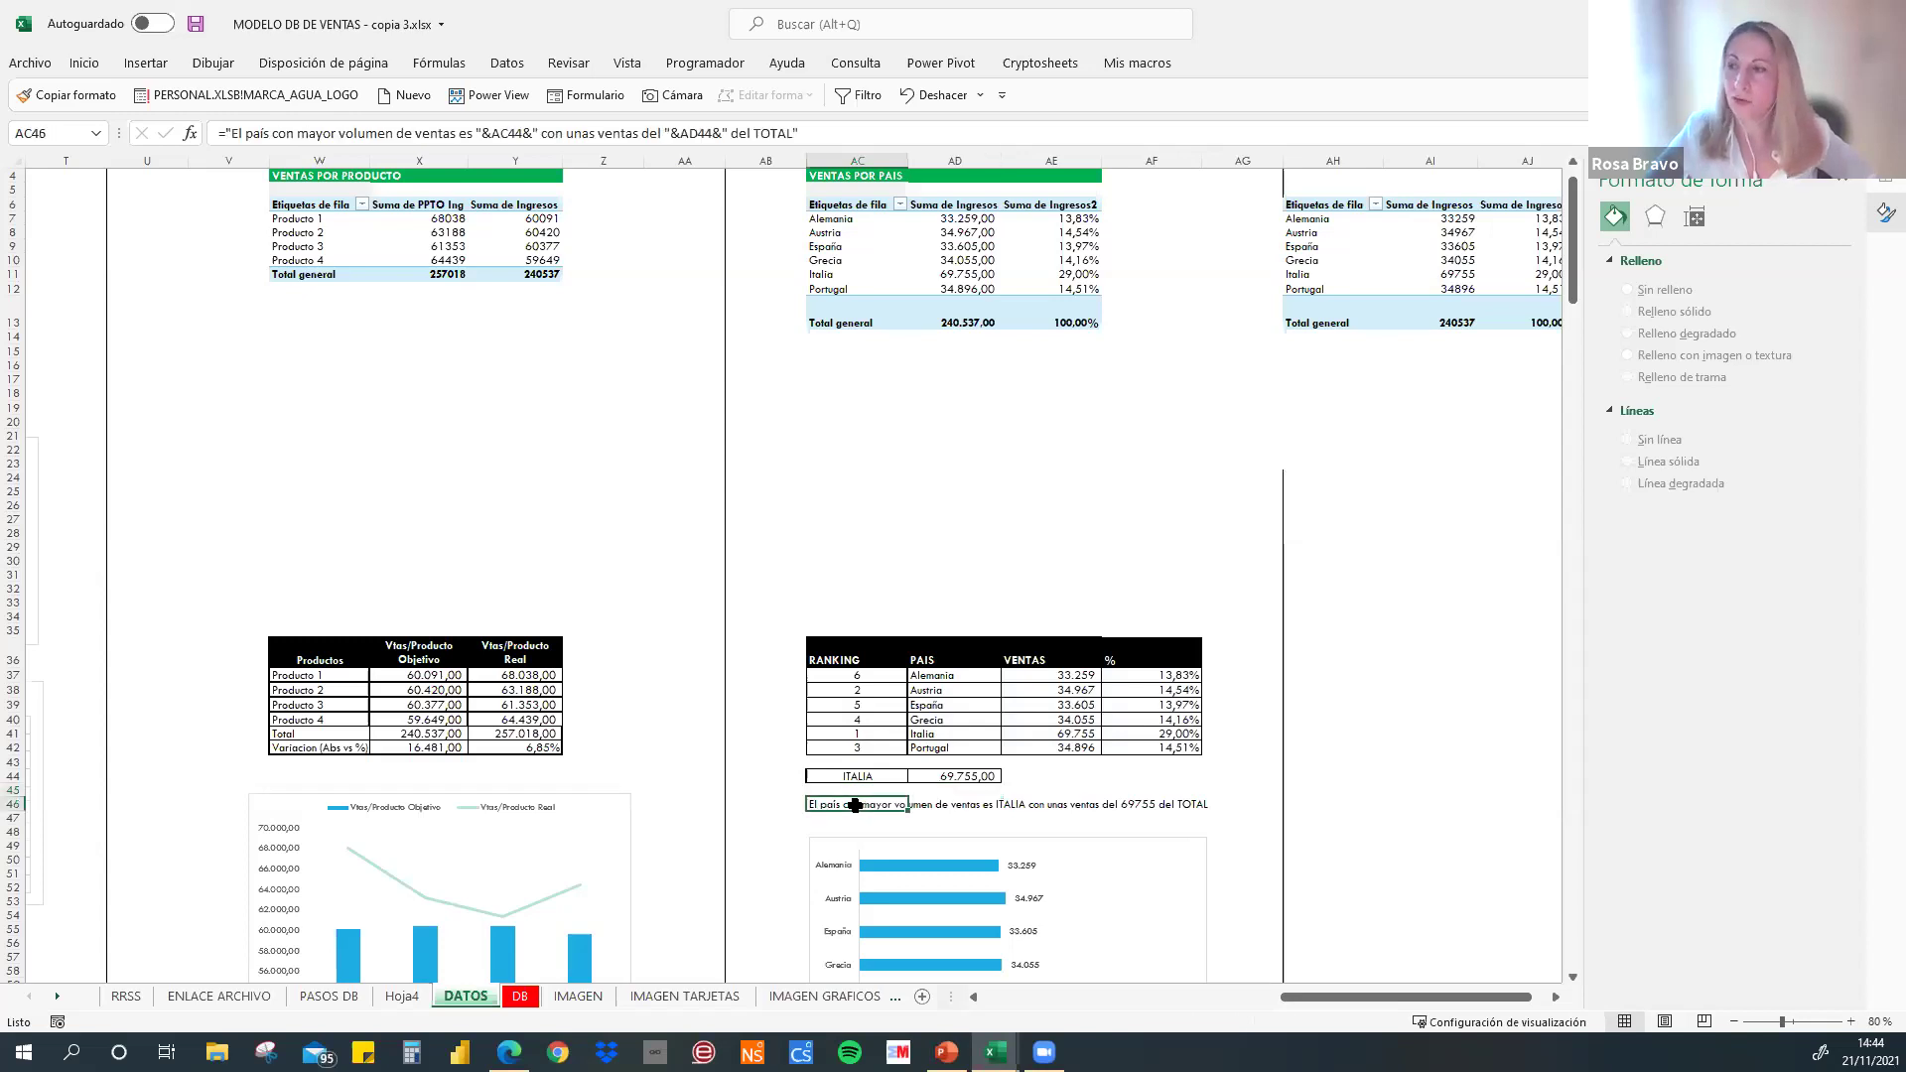
pyautogui.click(884, 777)
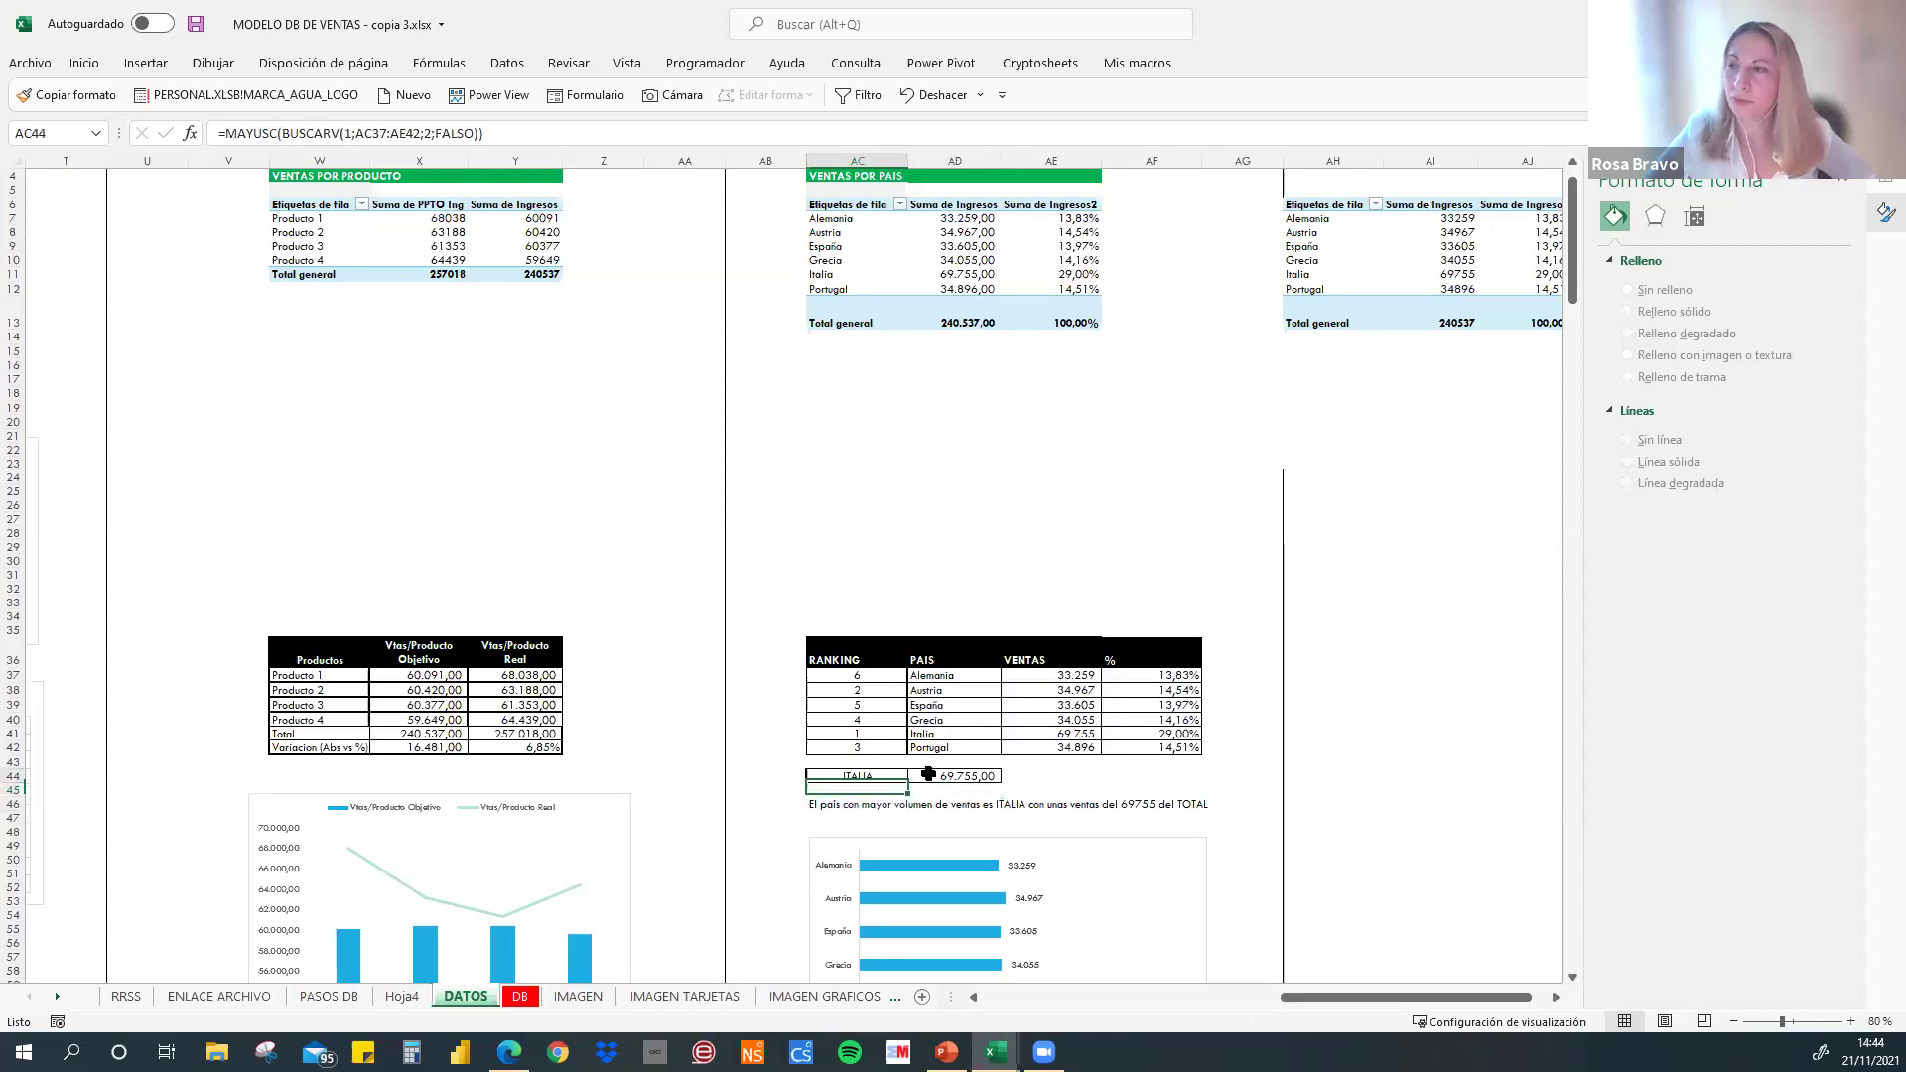
pyautogui.press('Right')
pyautogui.click(884, 777)
pyautogui.click(966, 778)
pyautogui.click(884, 777)
pyautogui.click(934, 777)
pyautogui.click(820, 806)
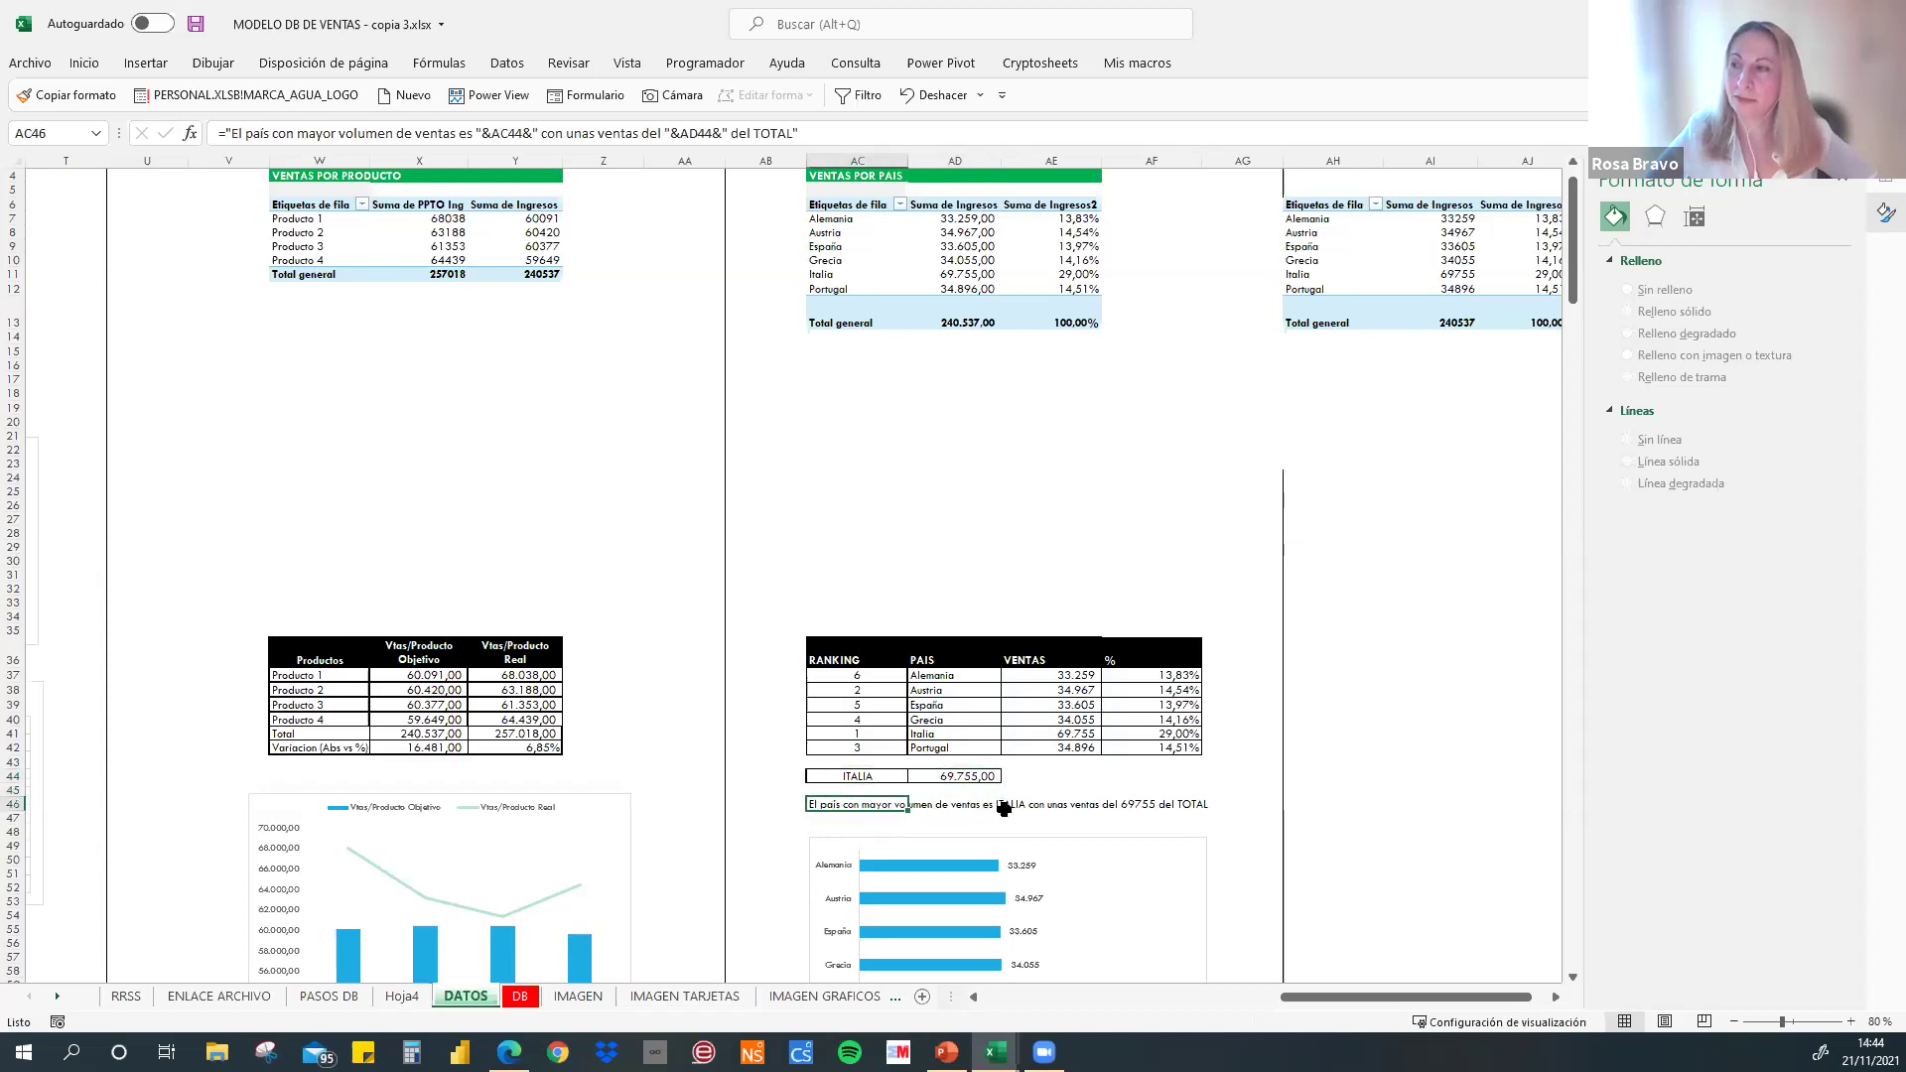
pyautogui.click(854, 776)
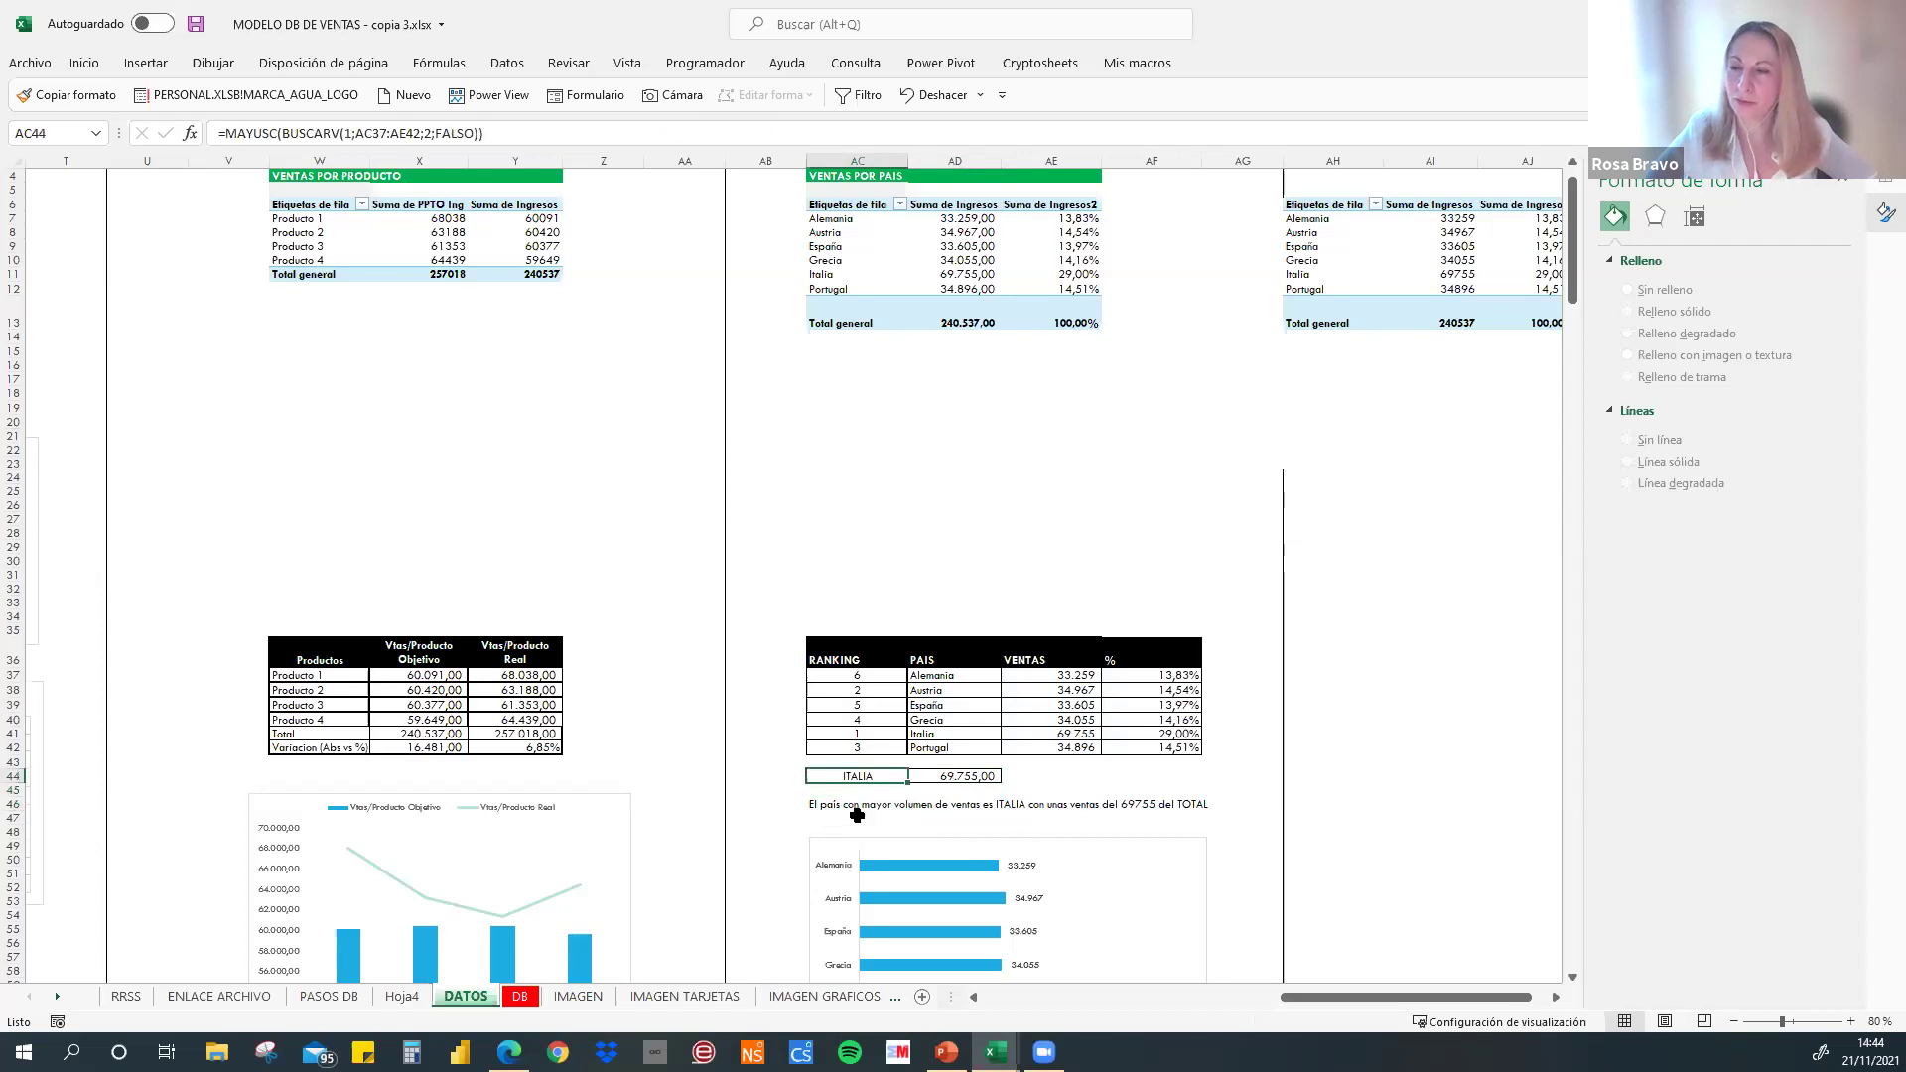
pyautogui.click(980, 776)
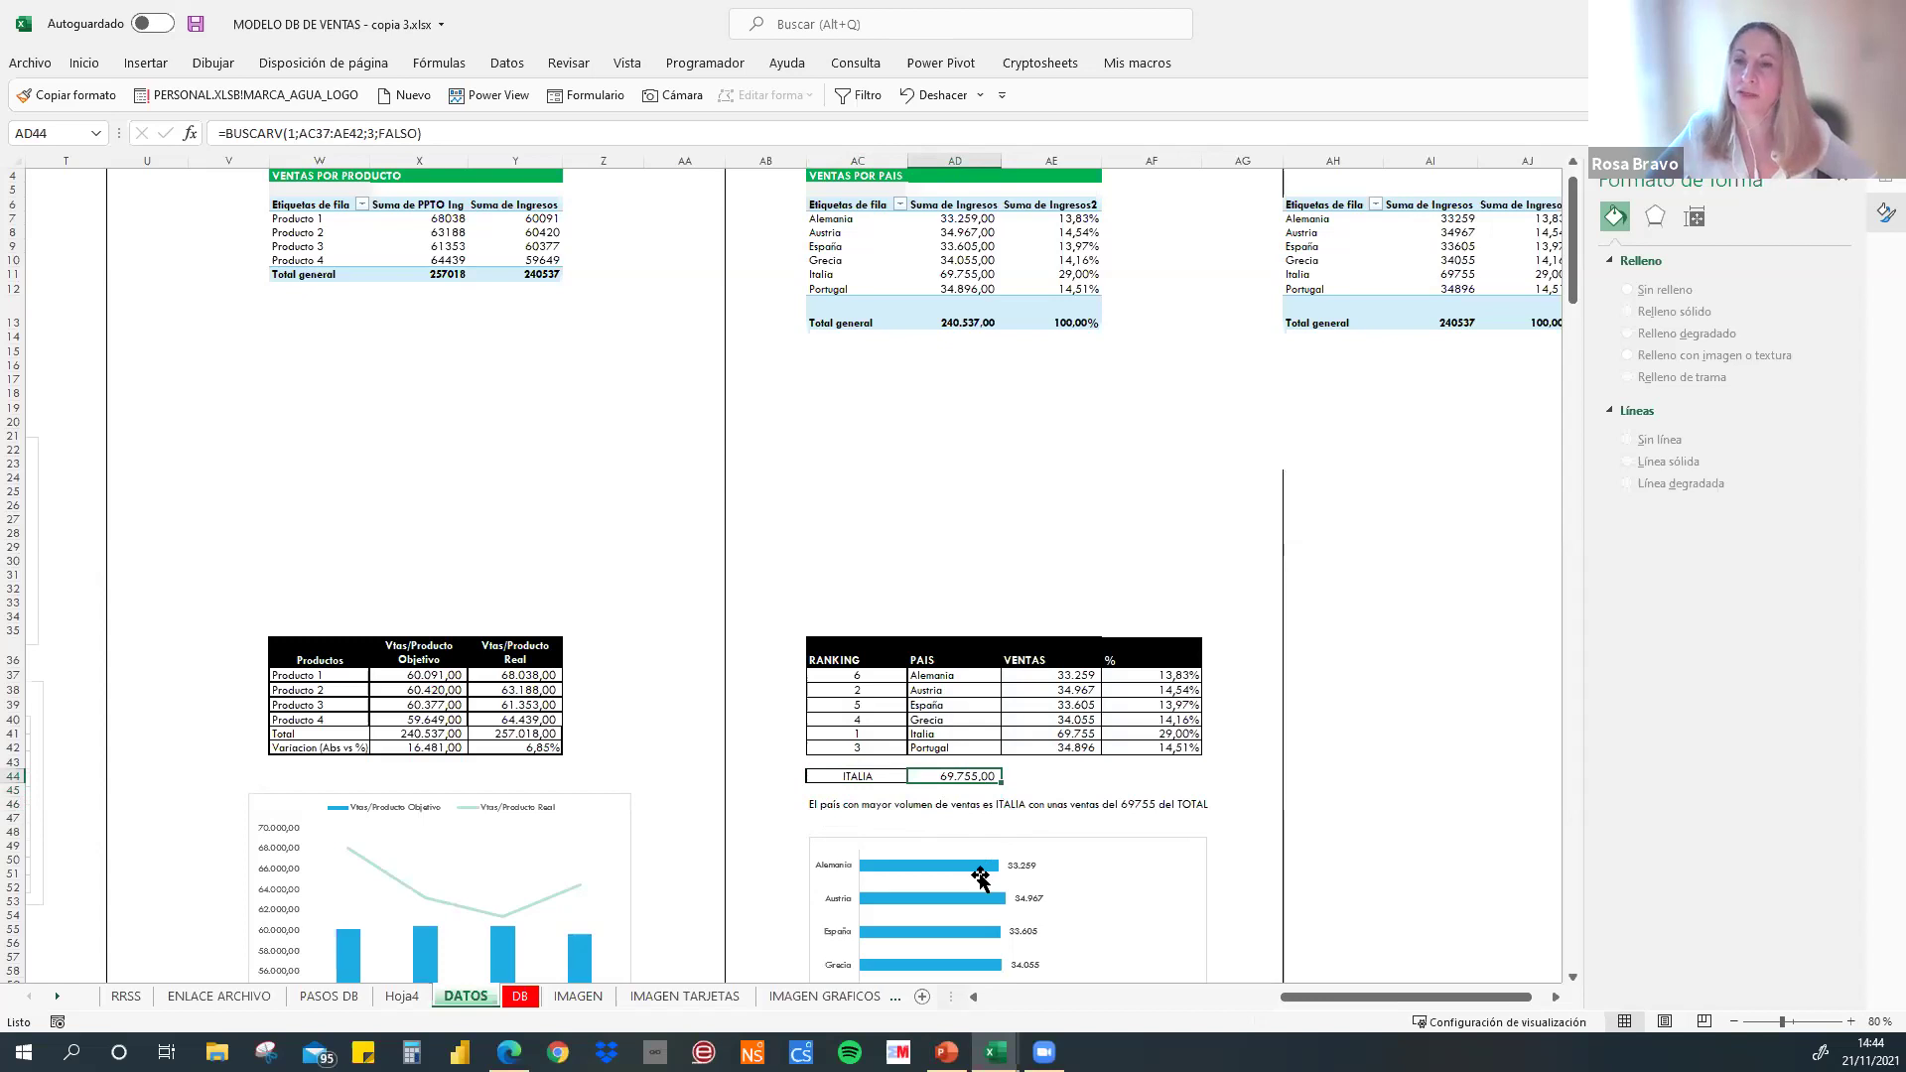
pyautogui.click(823, 802)
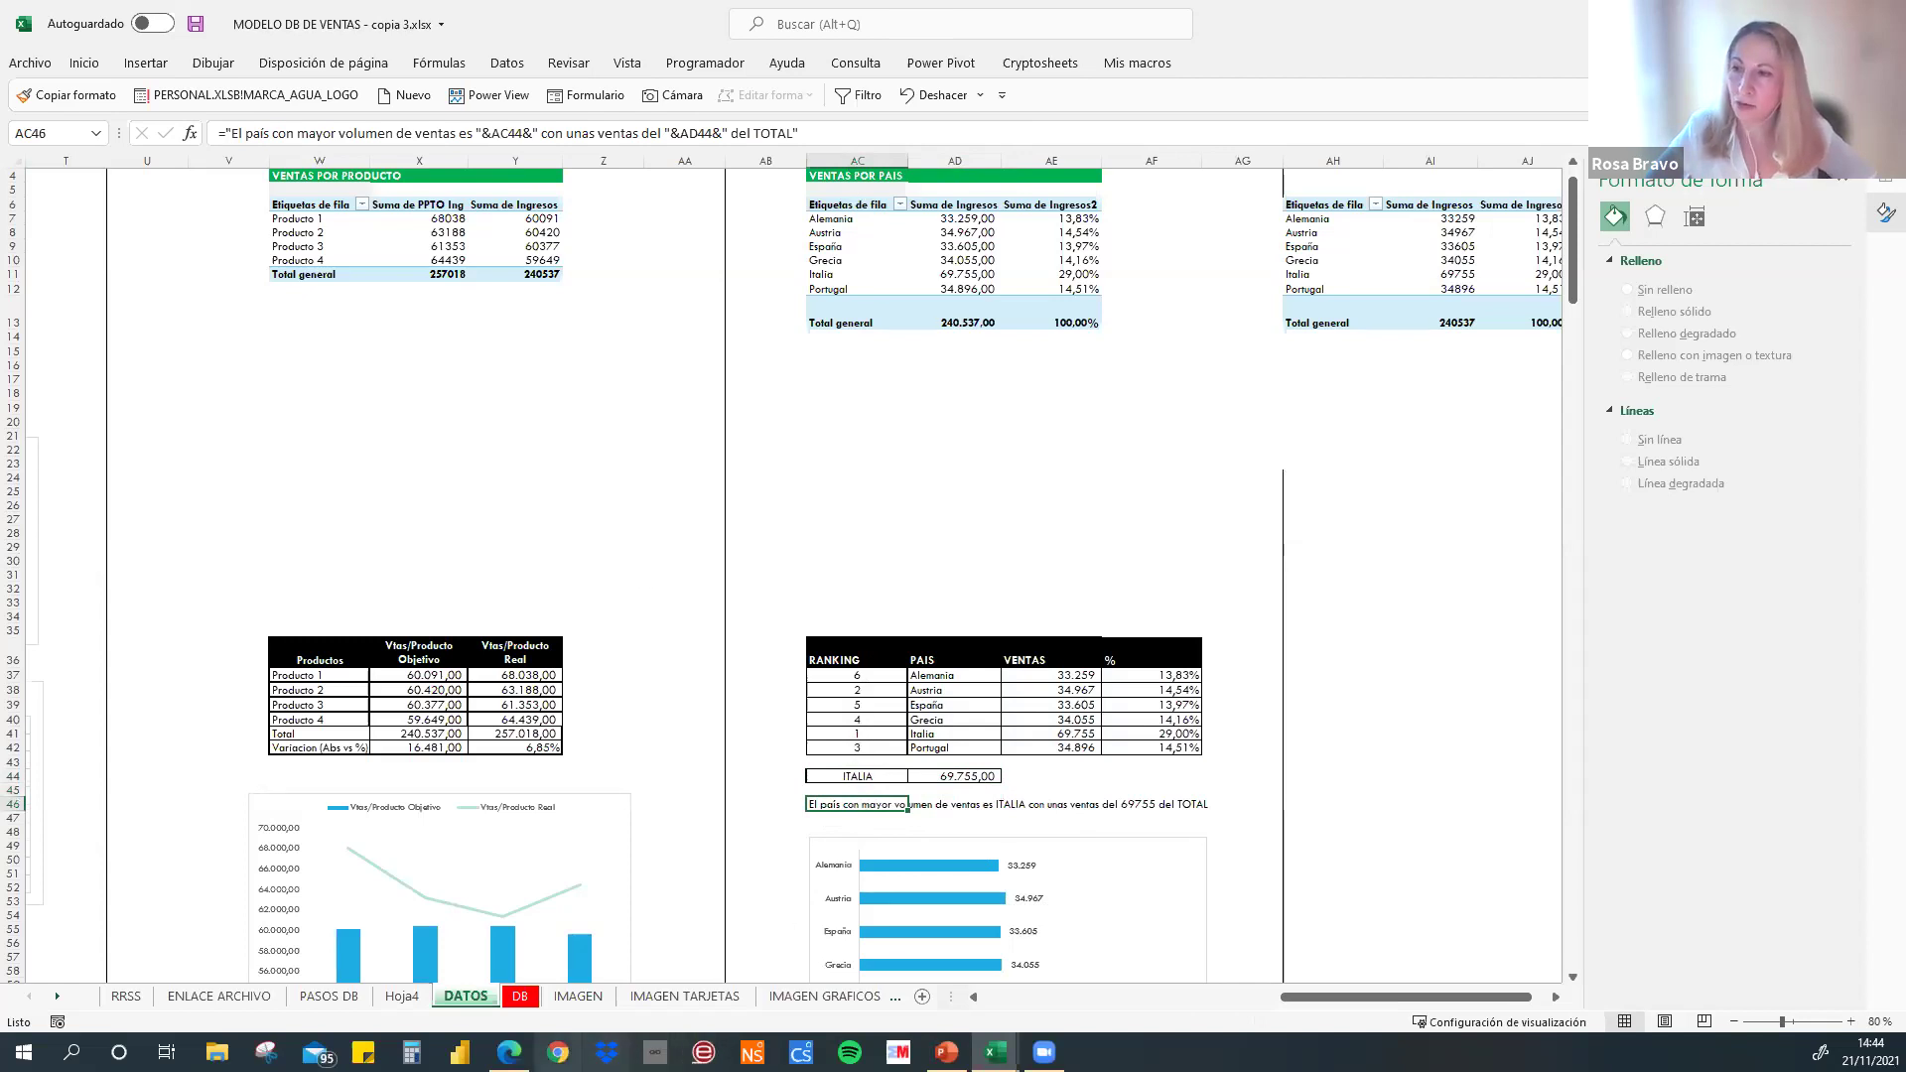
# - Inspect the PAISES text box on the DB dashboard, its link to the sentence cell in DATOS, and the charts below
pyautogui.click(520, 998)
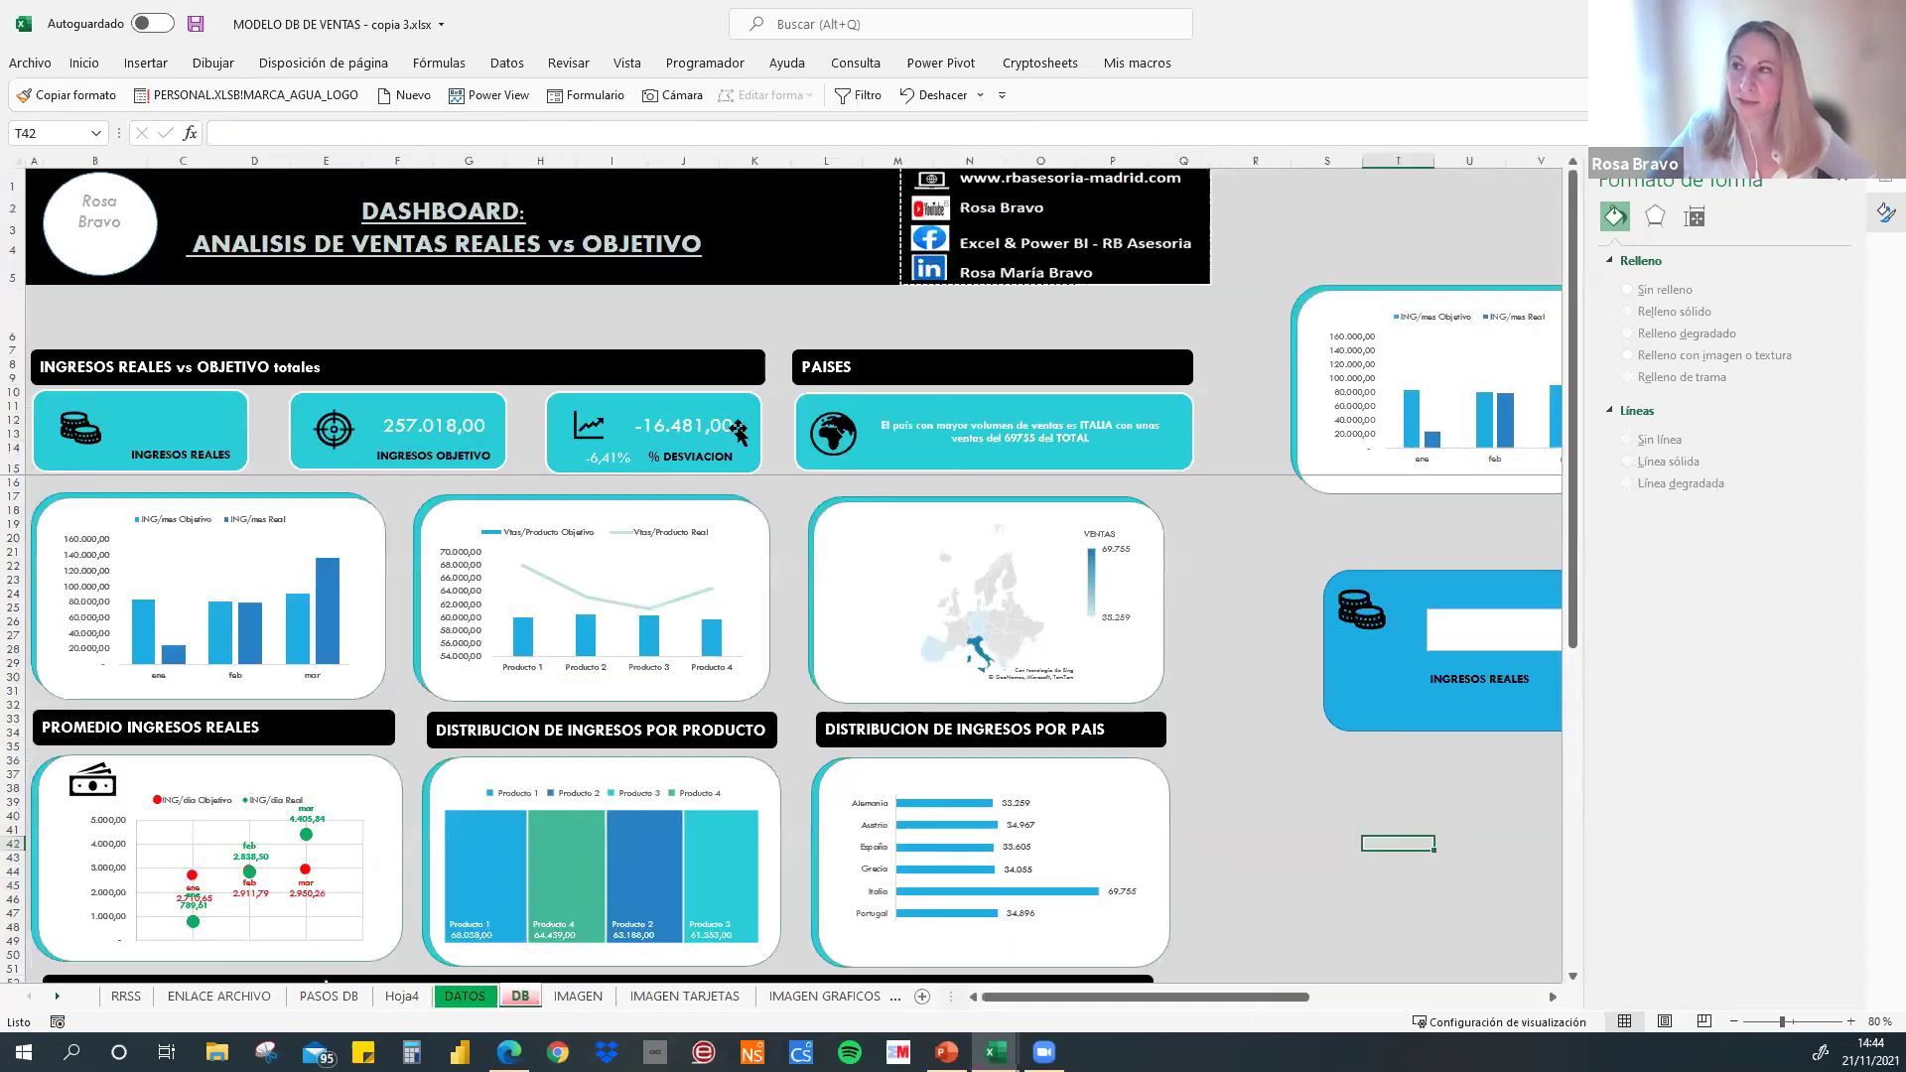
pyautogui.click(898, 413)
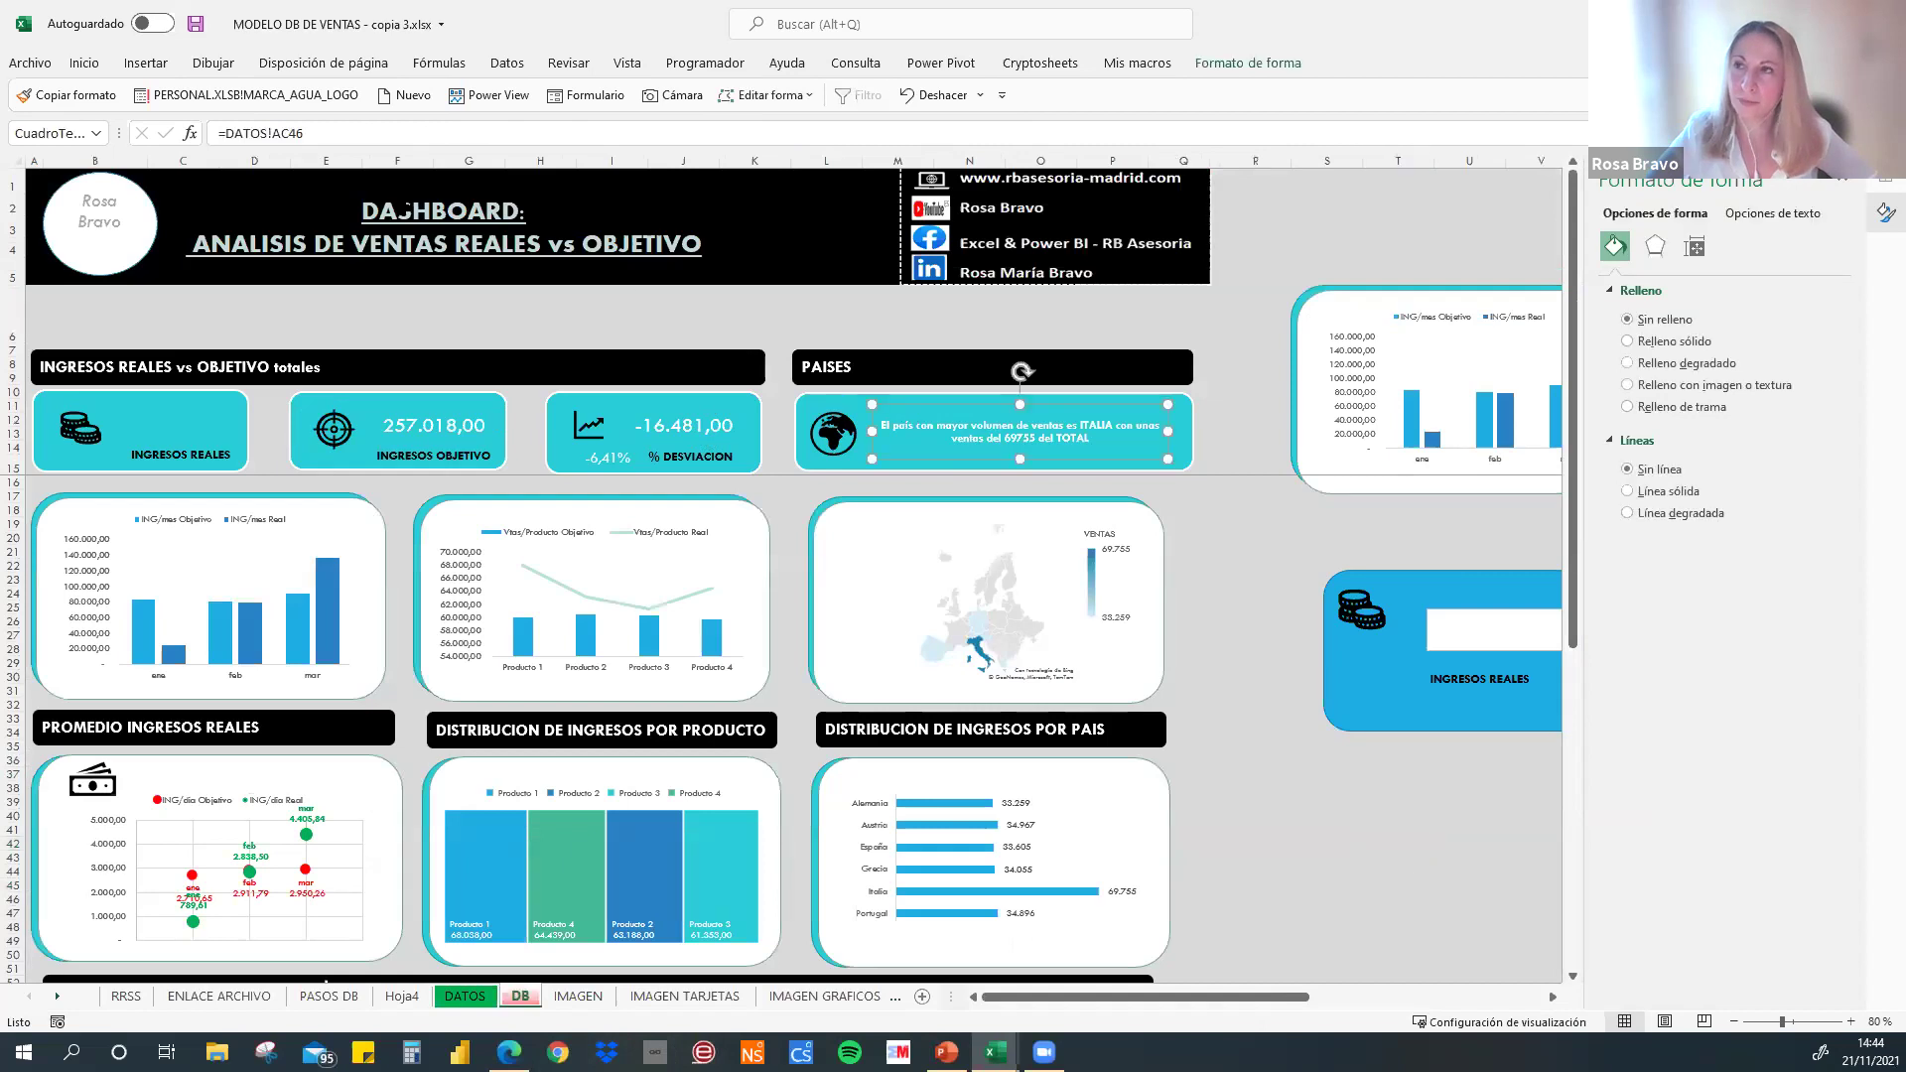
pyautogui.click(475, 997)
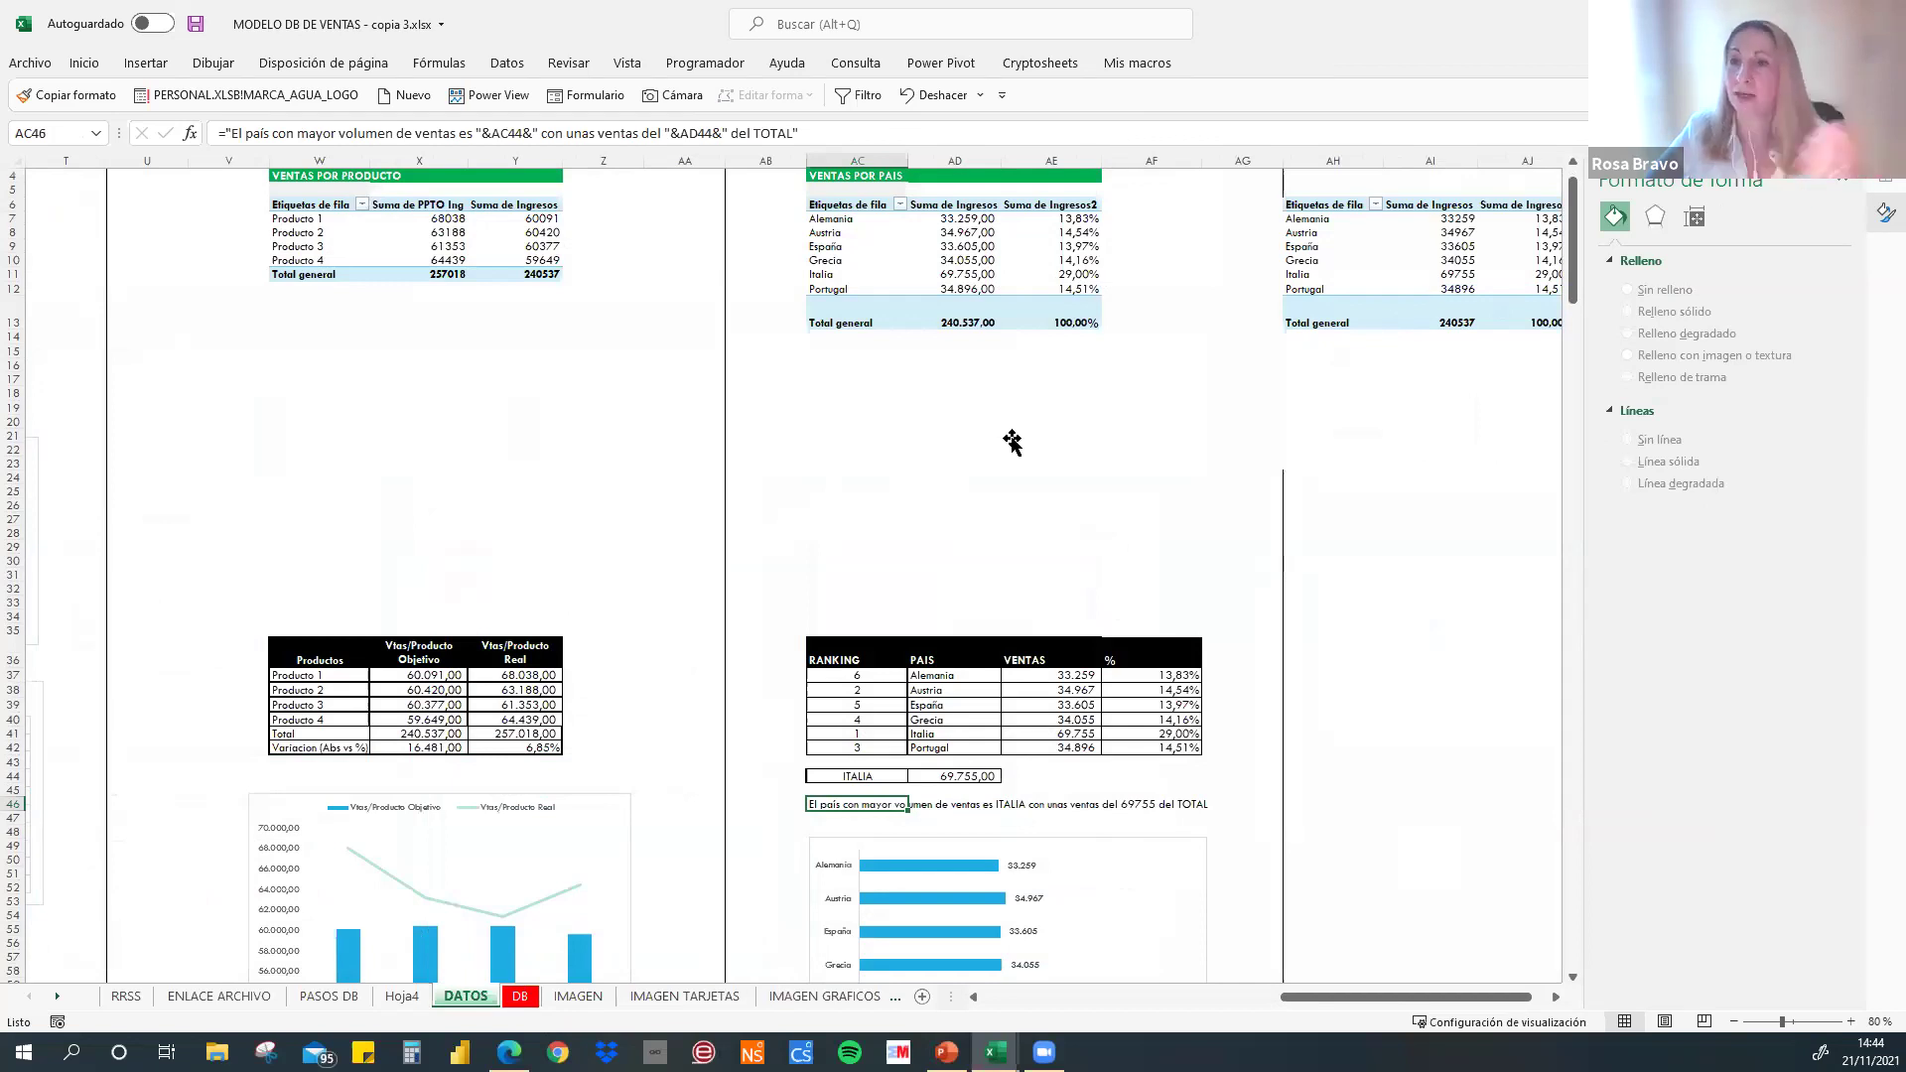
pyautogui.hotkey('ctrl', 'pagedown')
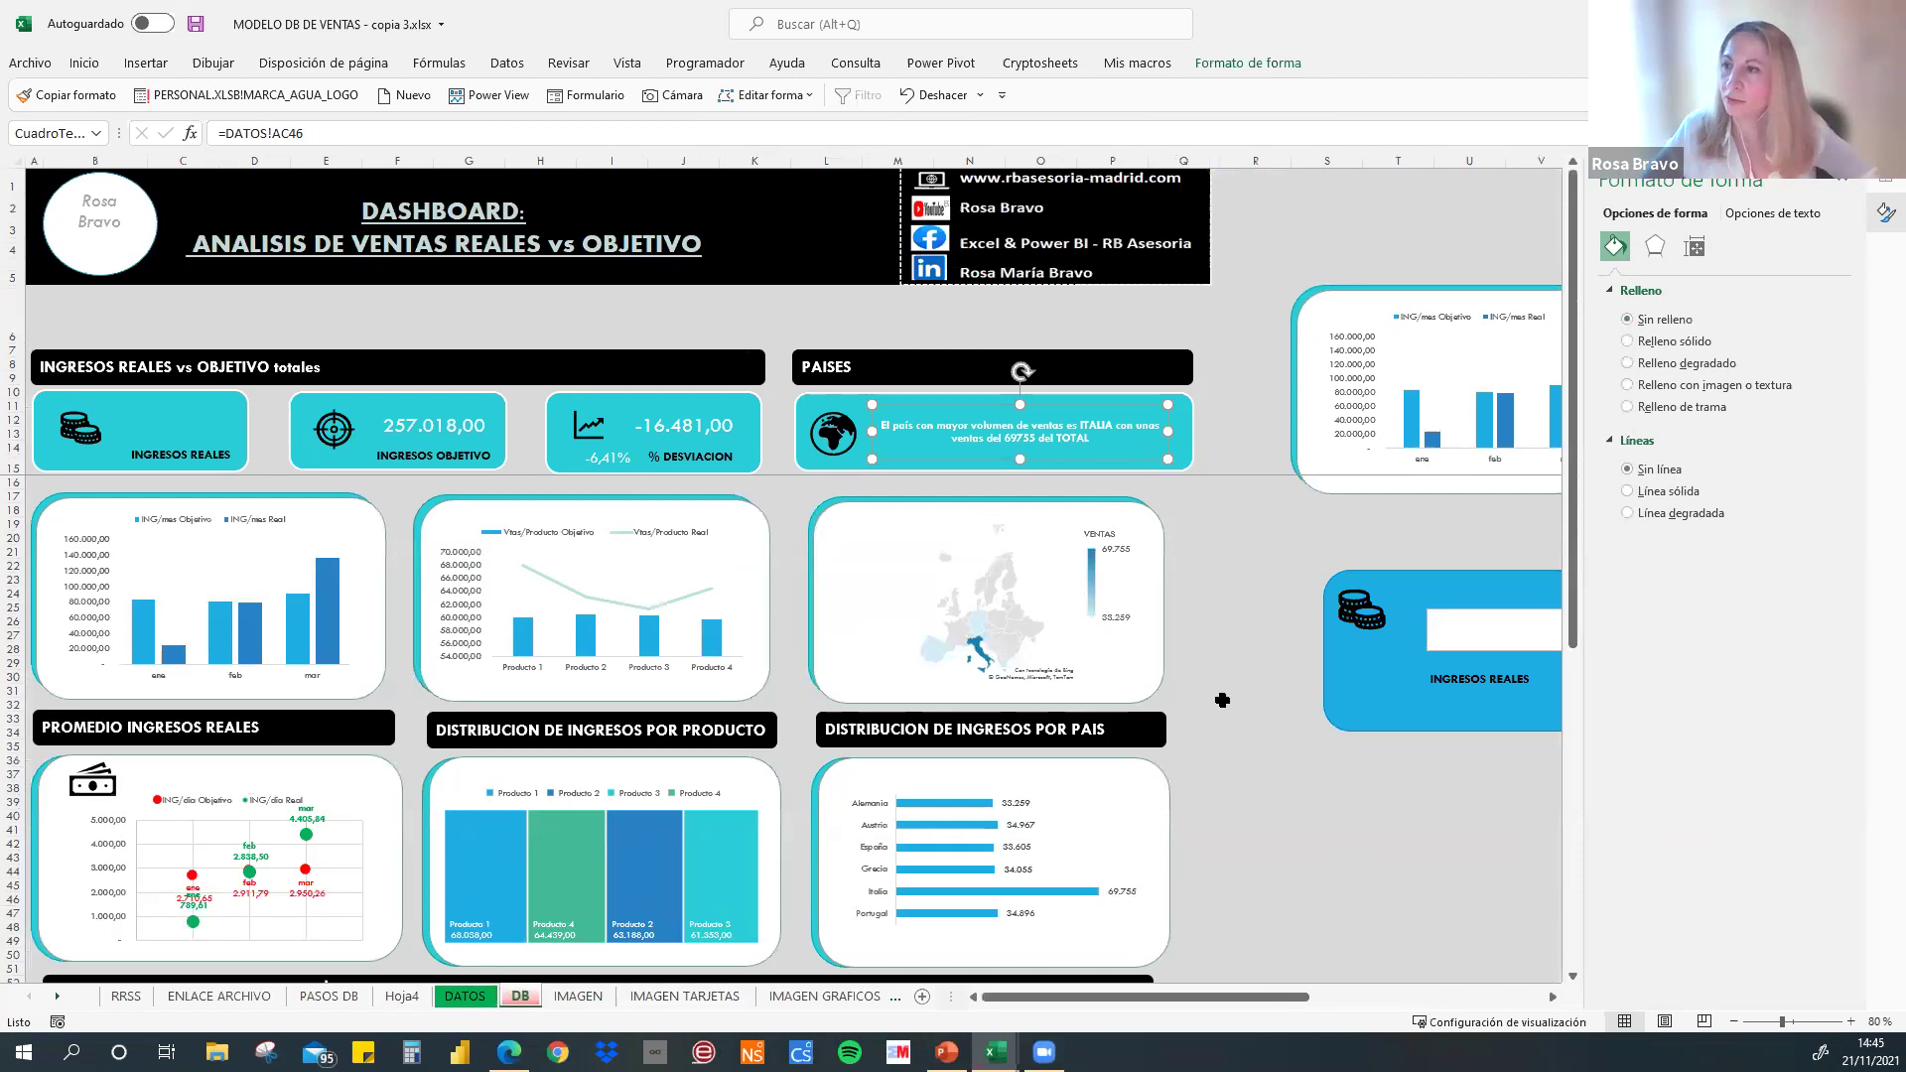
pyautogui.scroll(-1, 1222, 700)
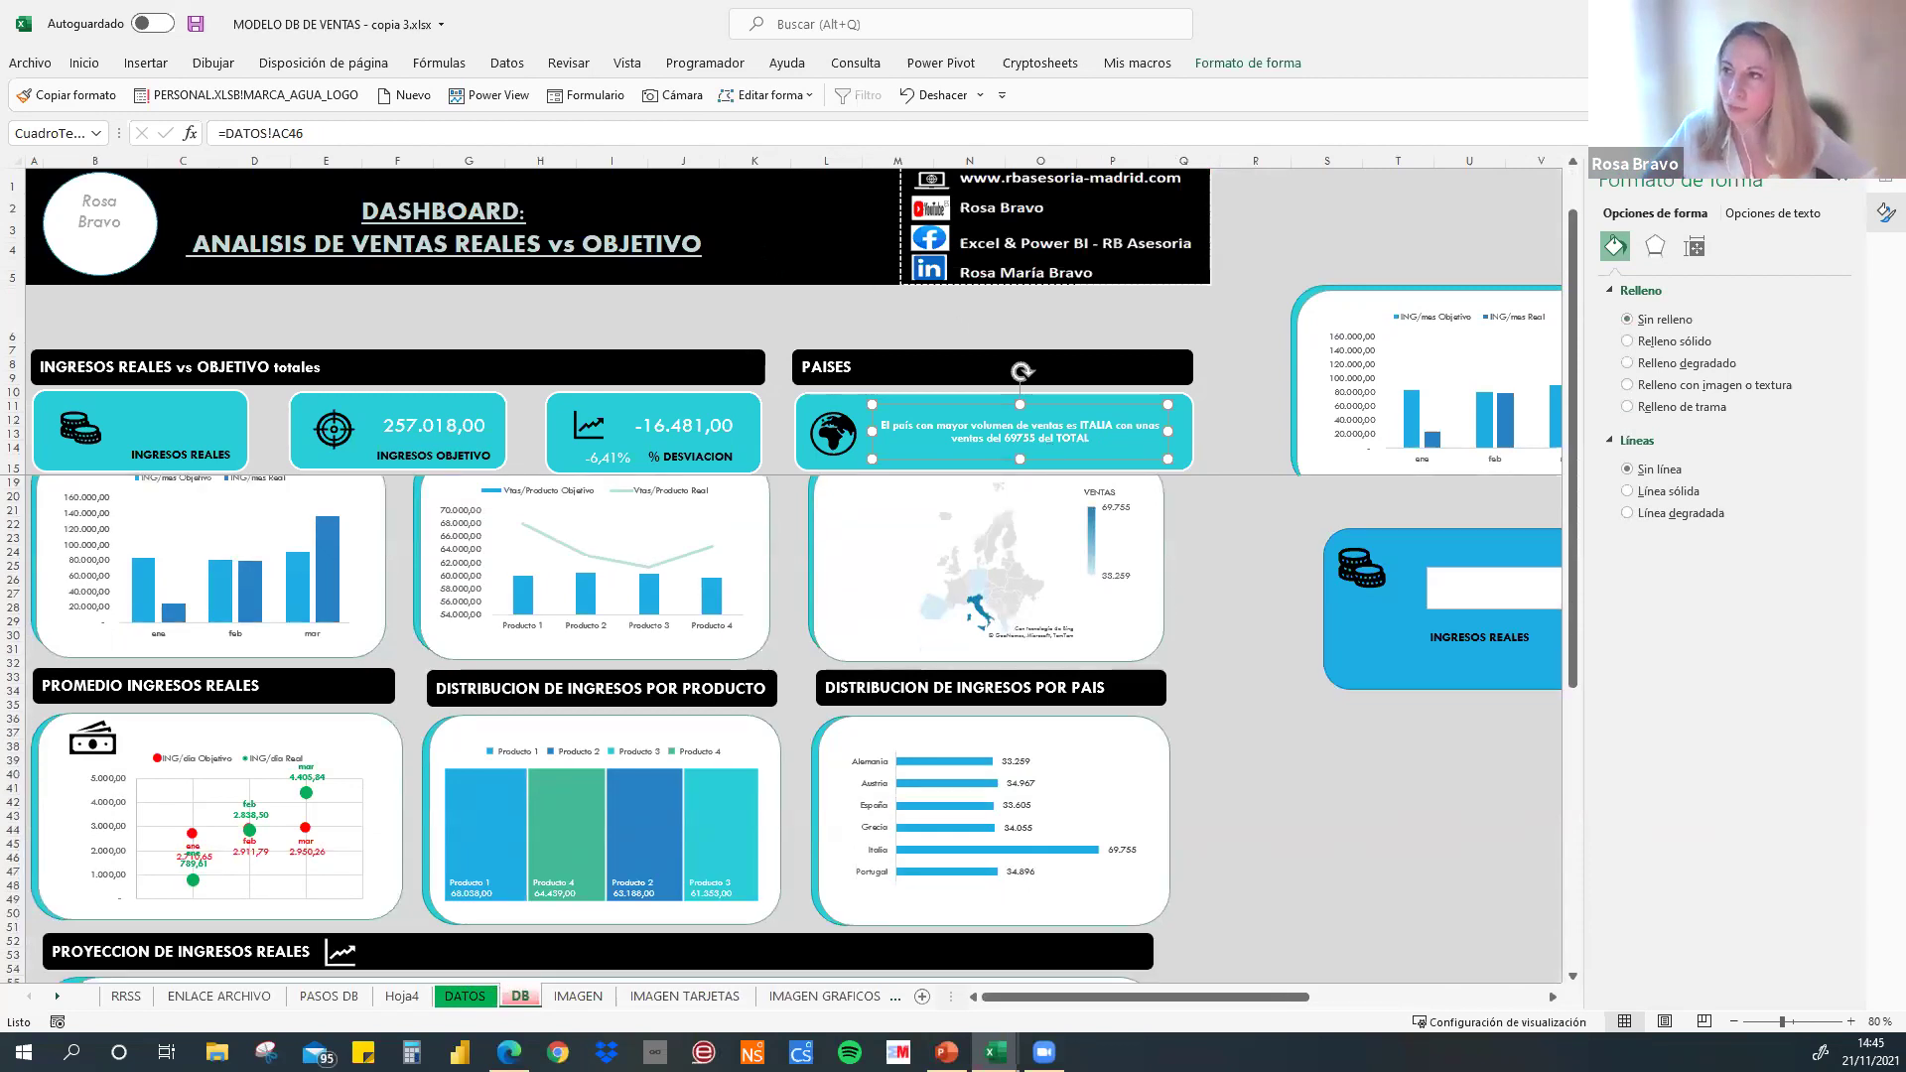
# - Insert a map chart from the PAIS and VENTAS data in AD36:AE42 of DATOS and place it beside the ranking table
pyautogui.hotkey('ctrl', 'pageup')
pyautogui.scroll(-3, 853, 336)
pyautogui.moveTo(789, 258); pyautogui.dragTo(861, 351)
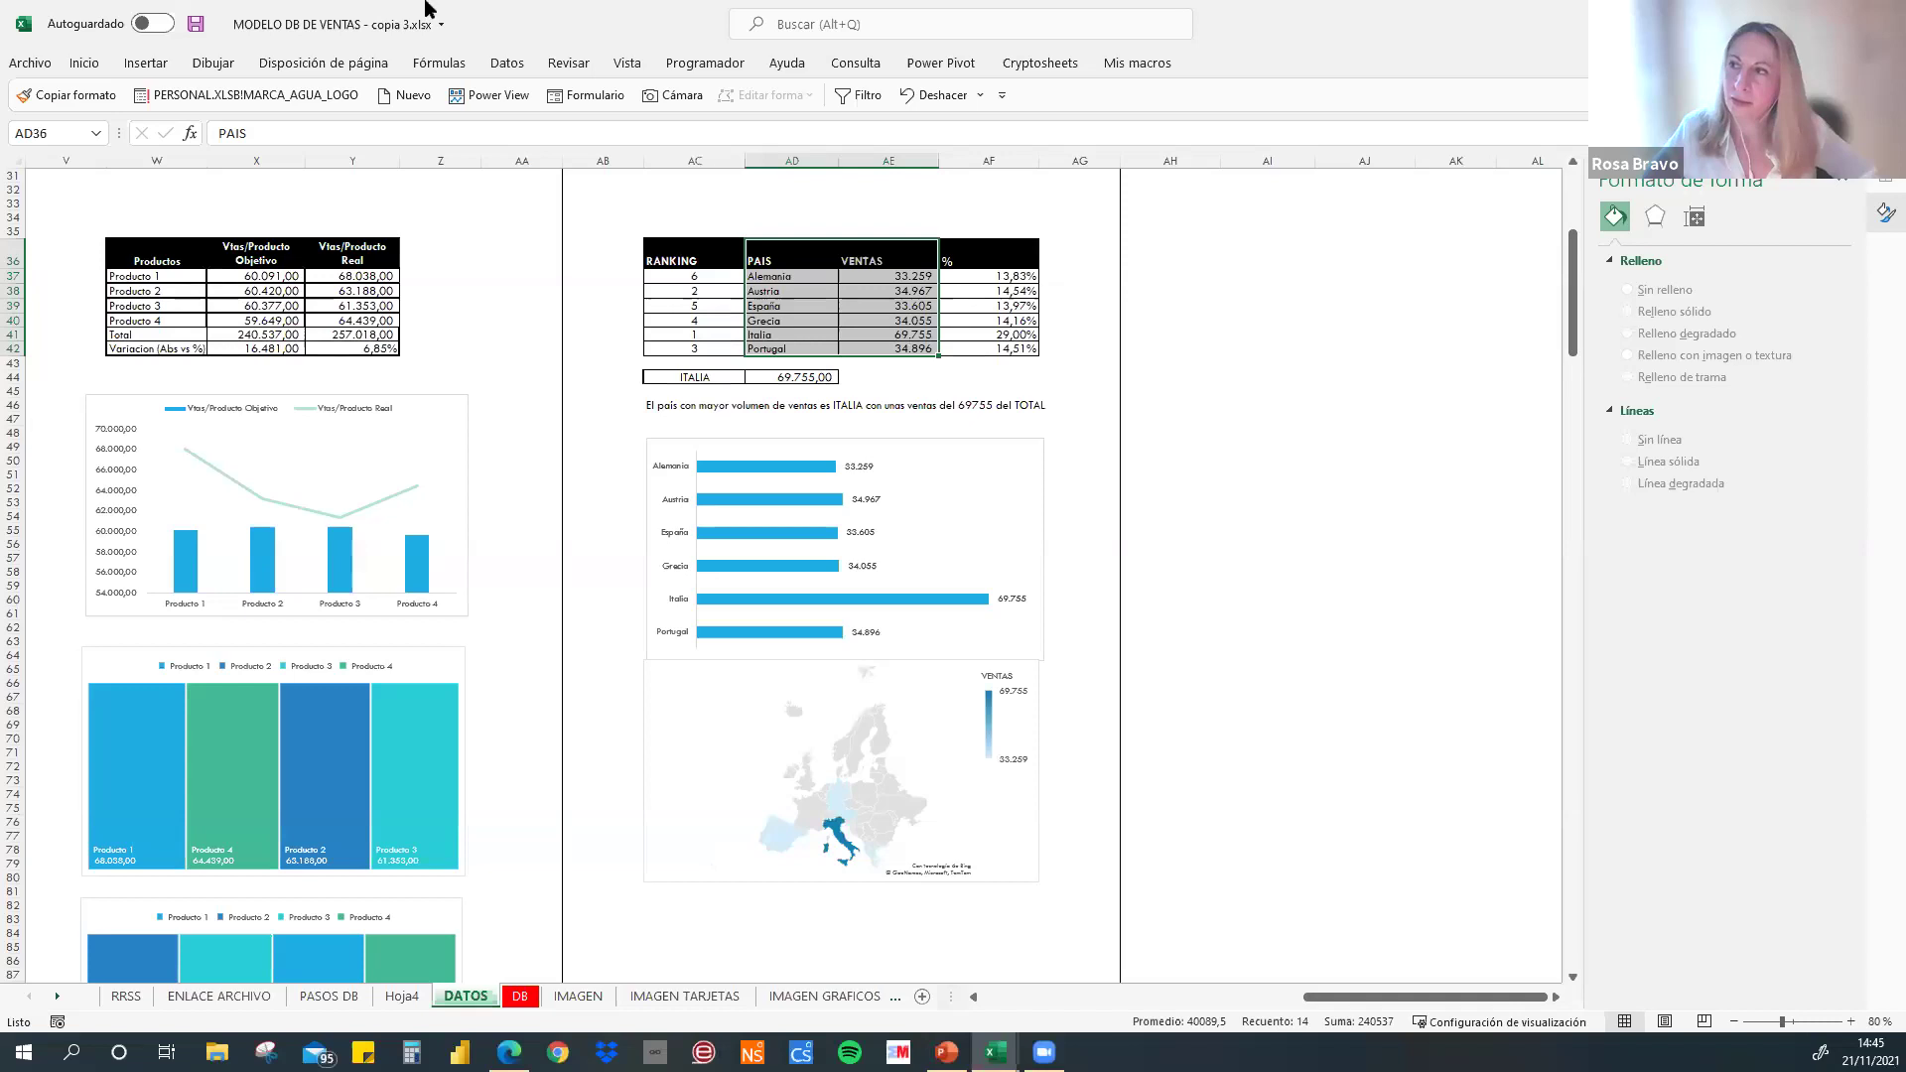
pyautogui.scroll(2, 383, 177)
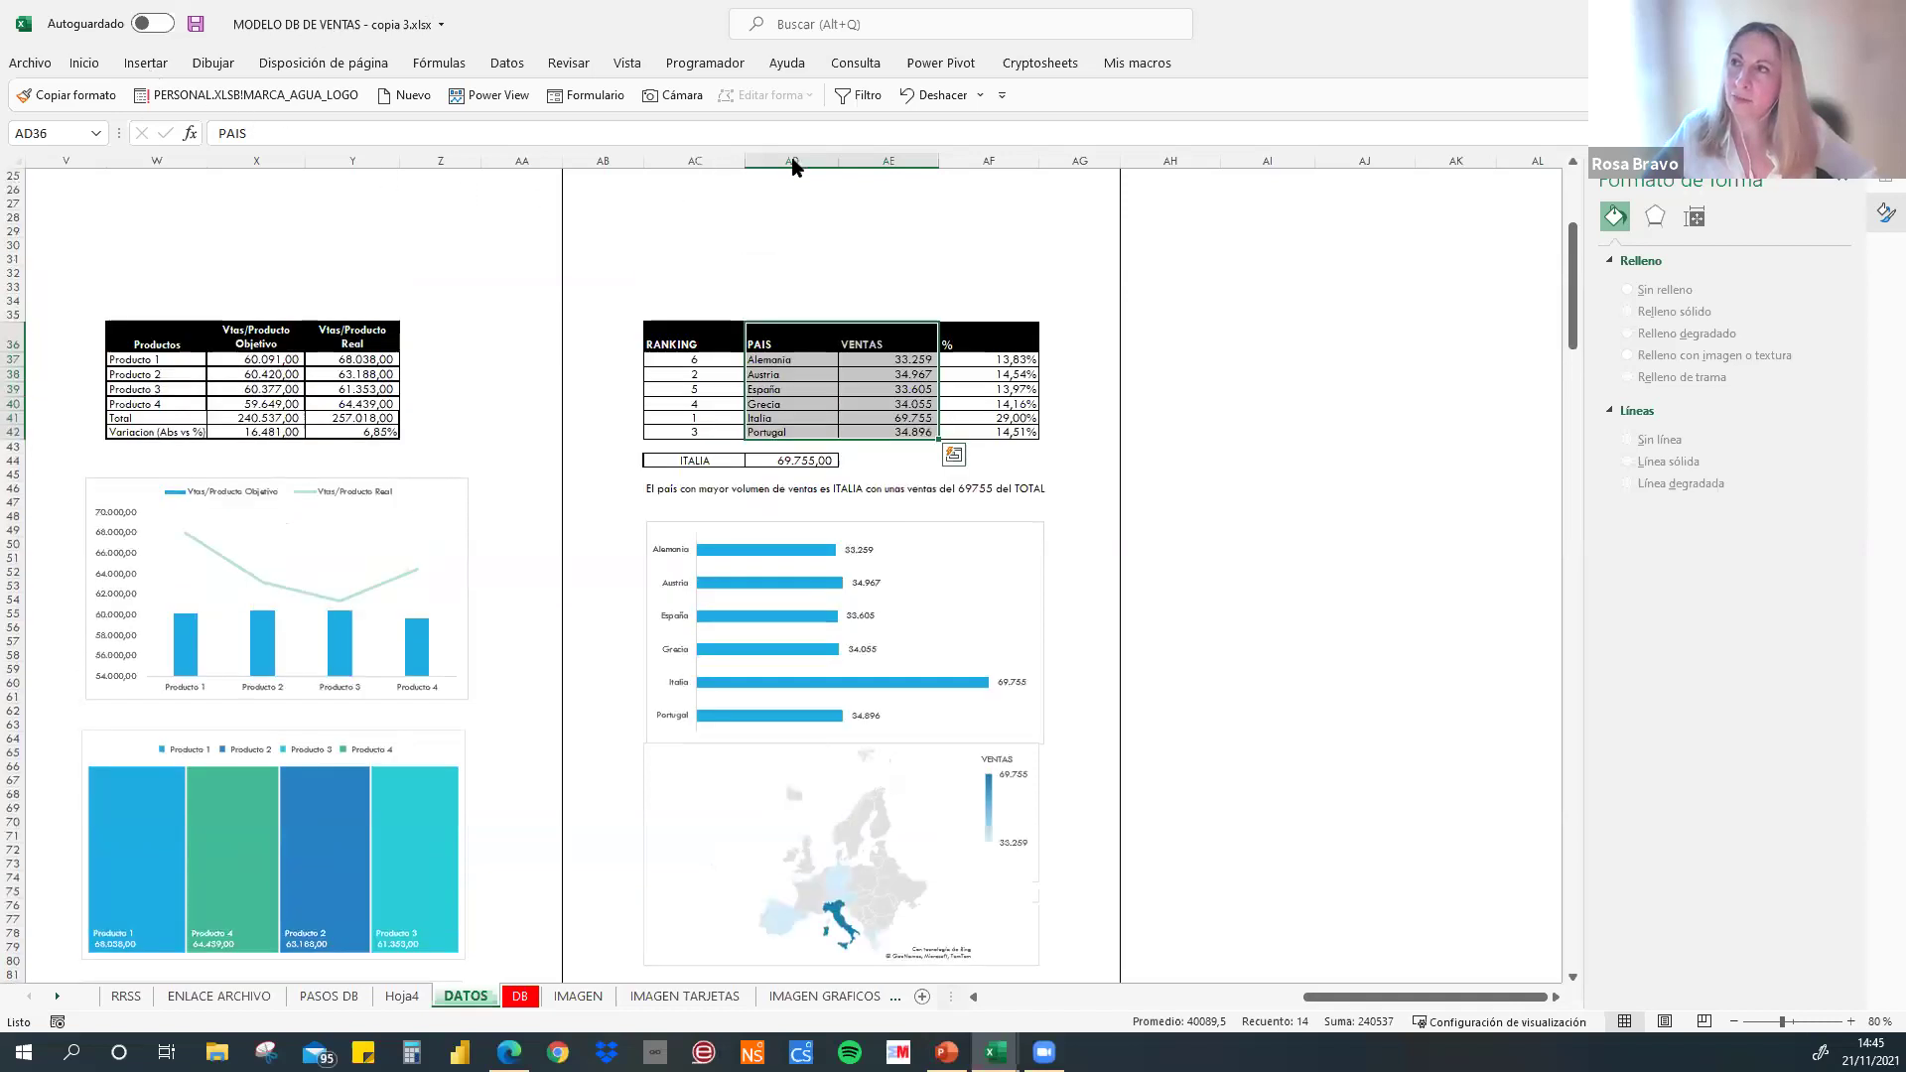
pyautogui.click(932, 107)
pyautogui.click(952, 203)
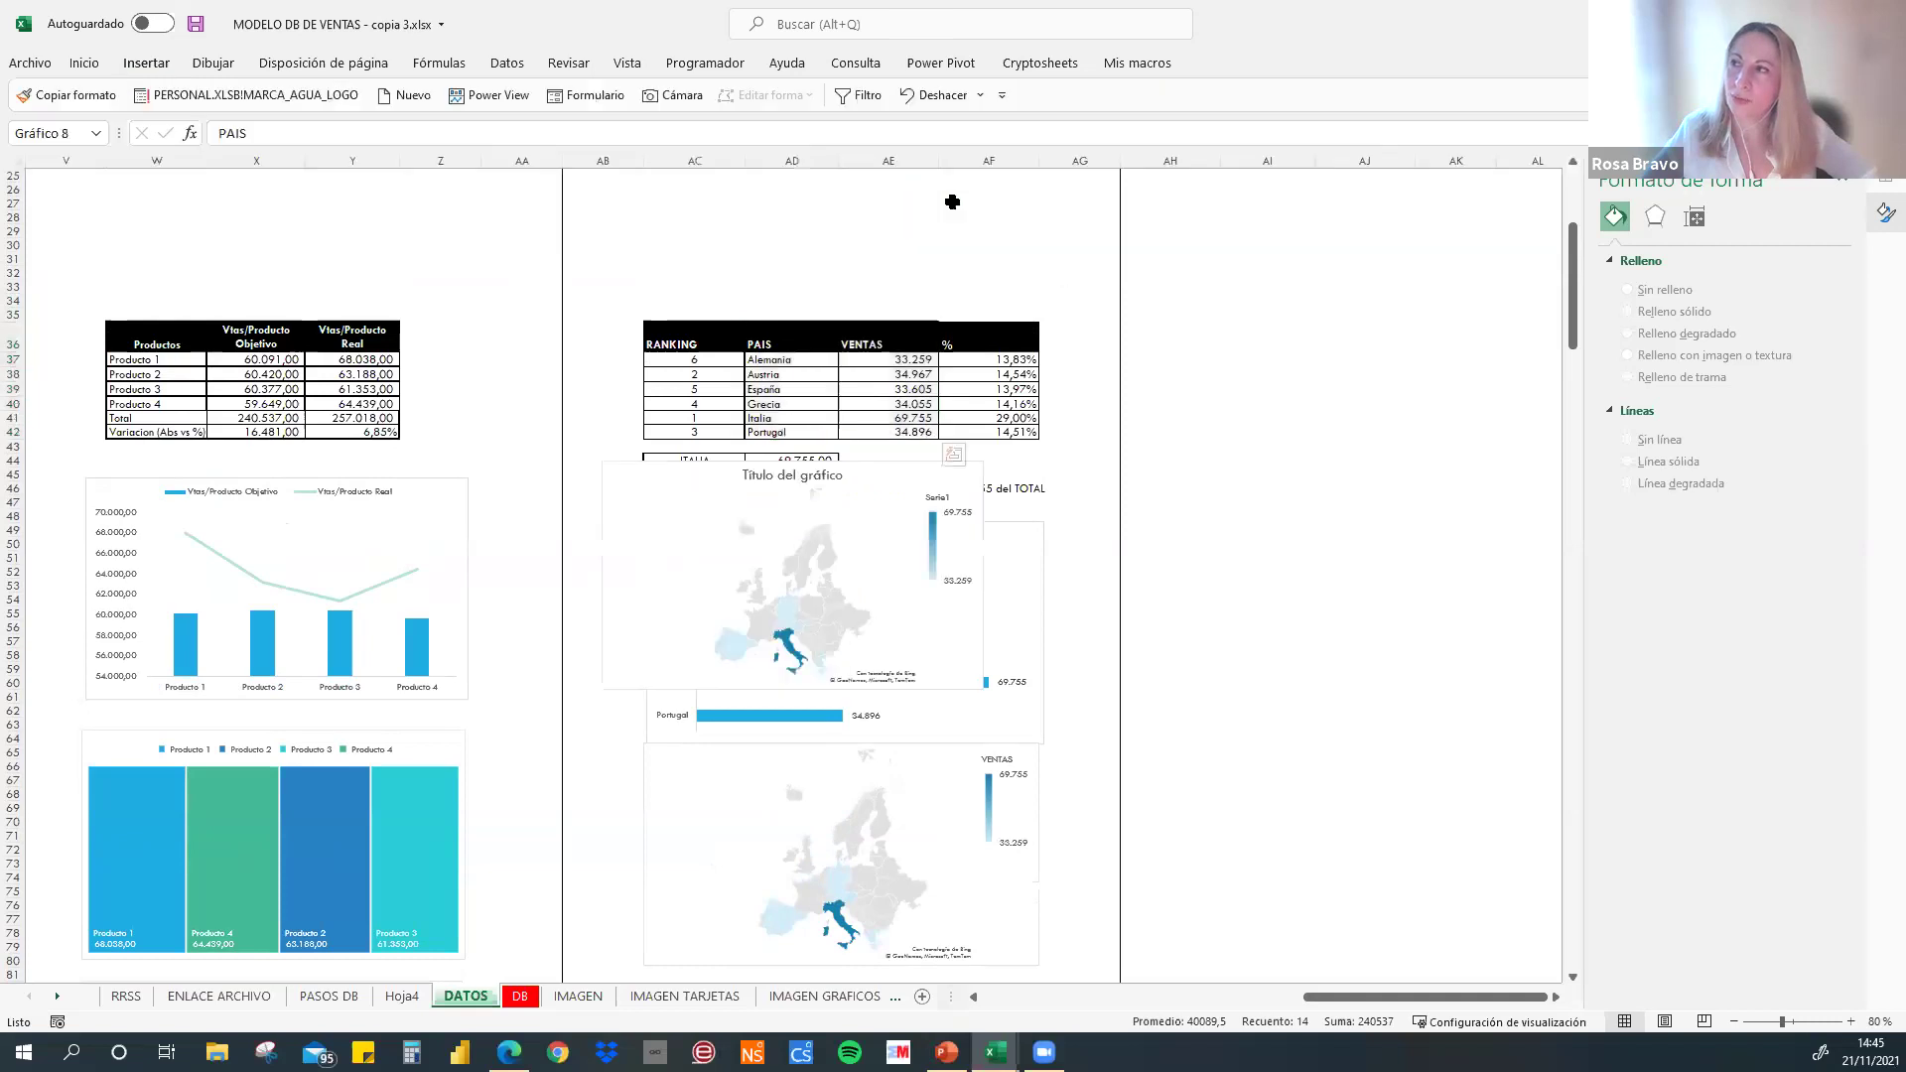
pyautogui.moveTo(1413, 381); pyautogui.dragTo(1310, 527)
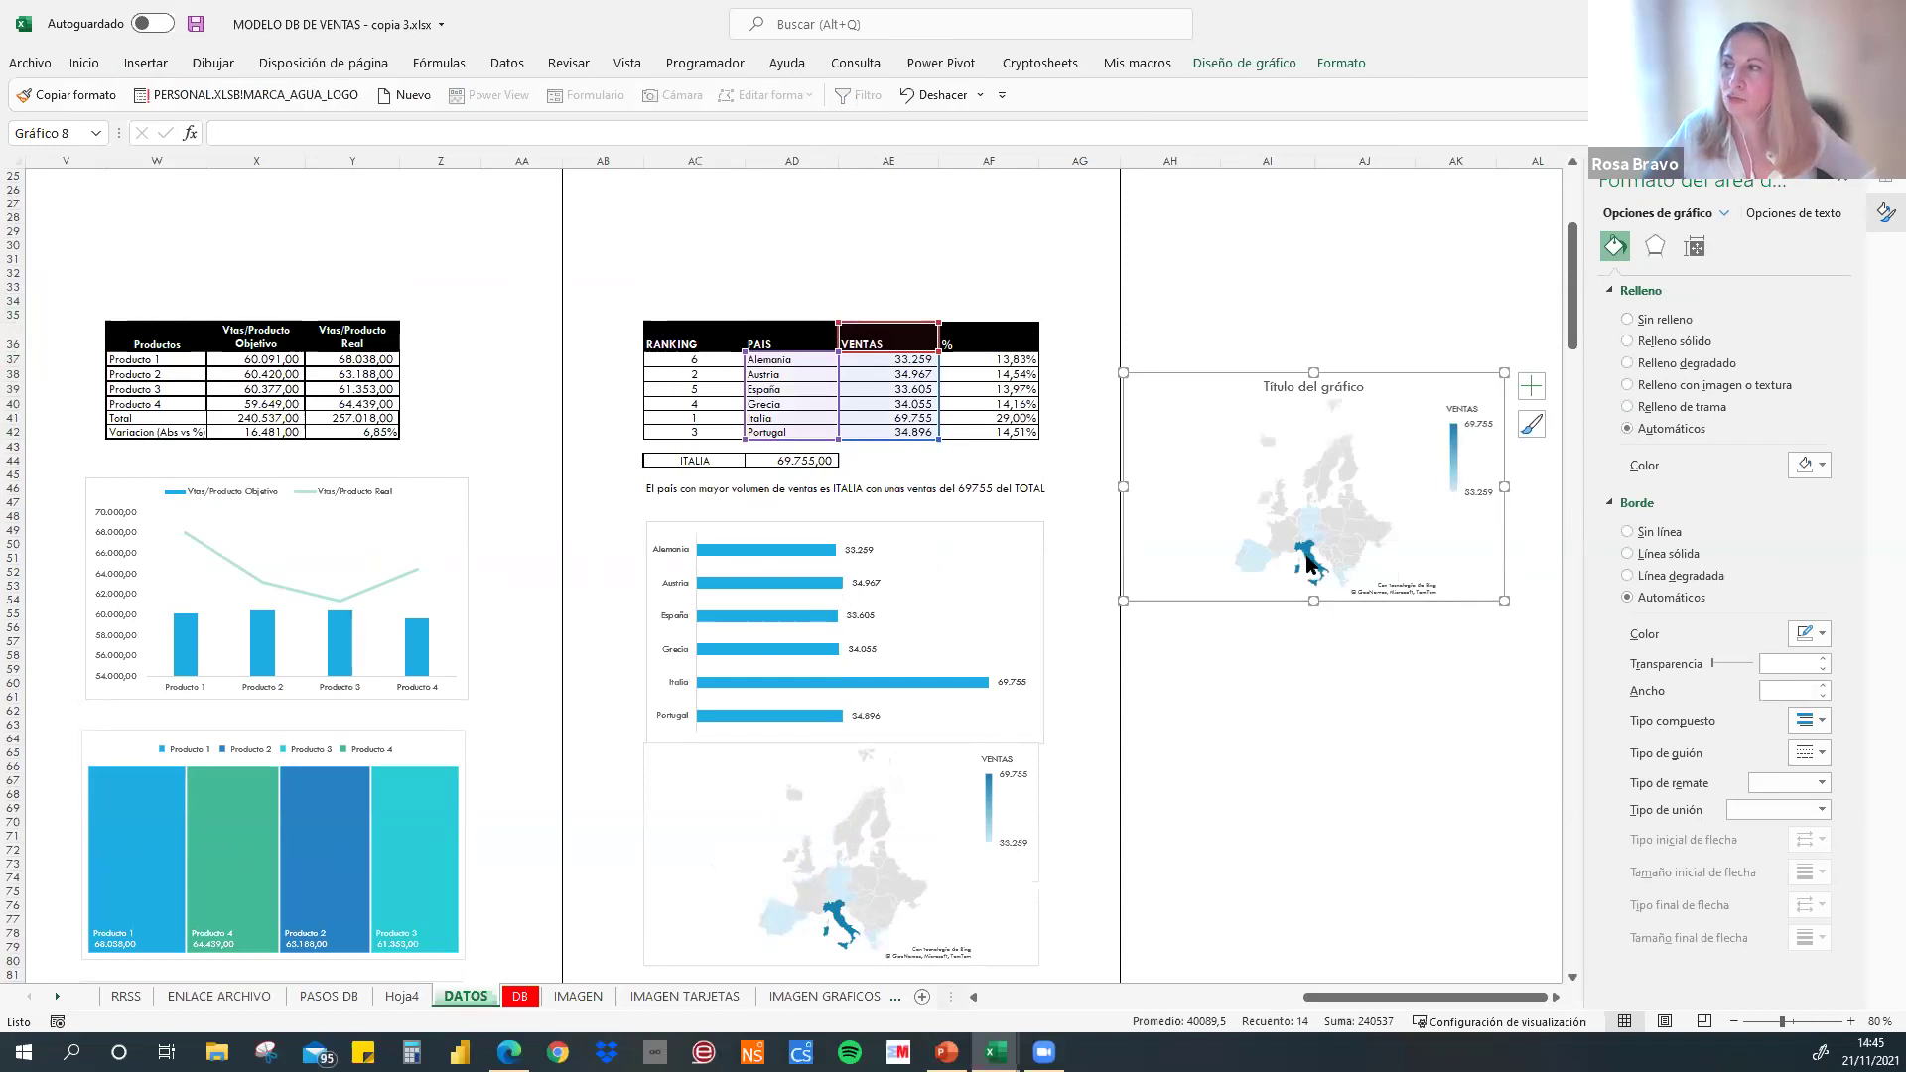
# - Remove the placeholder title from the new country sales map chart
pyautogui.moveTo(1308, 563)
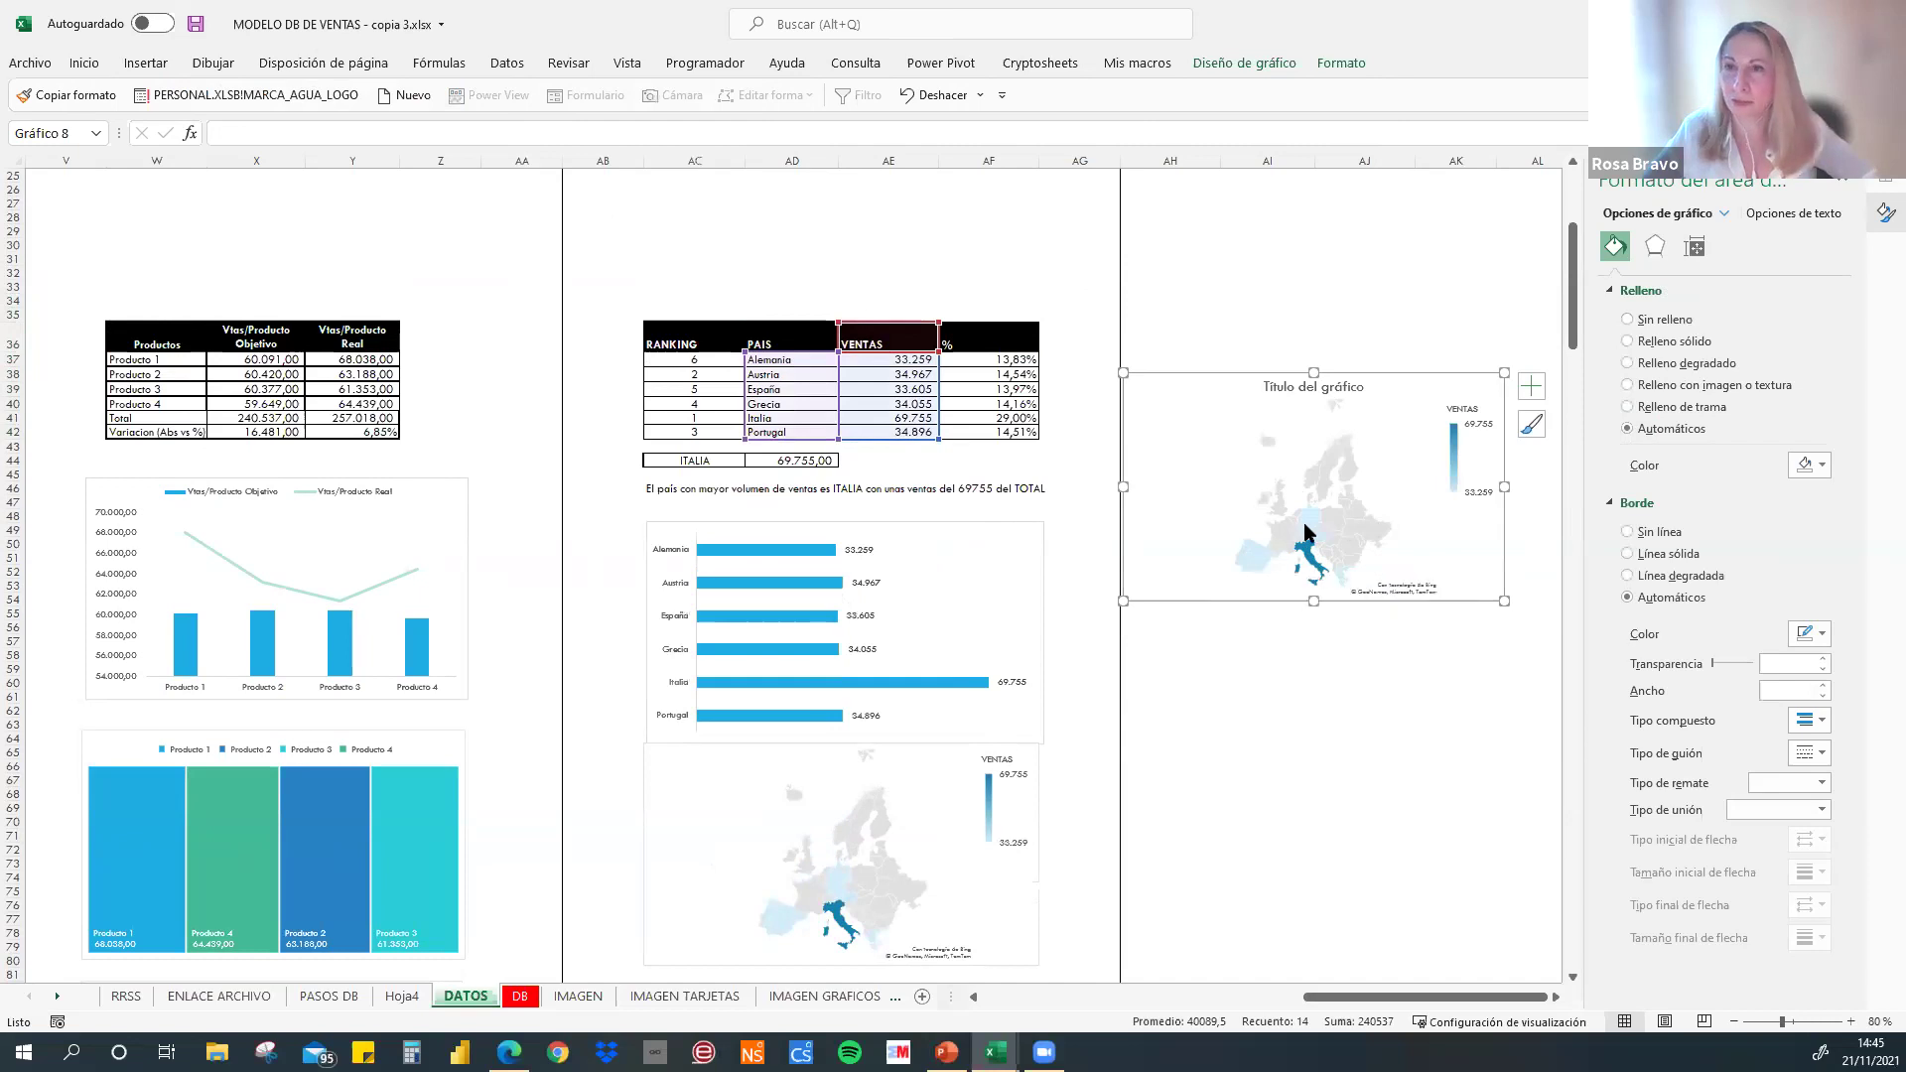
pyautogui.click(1300, 393)
pyautogui.press('Delete')
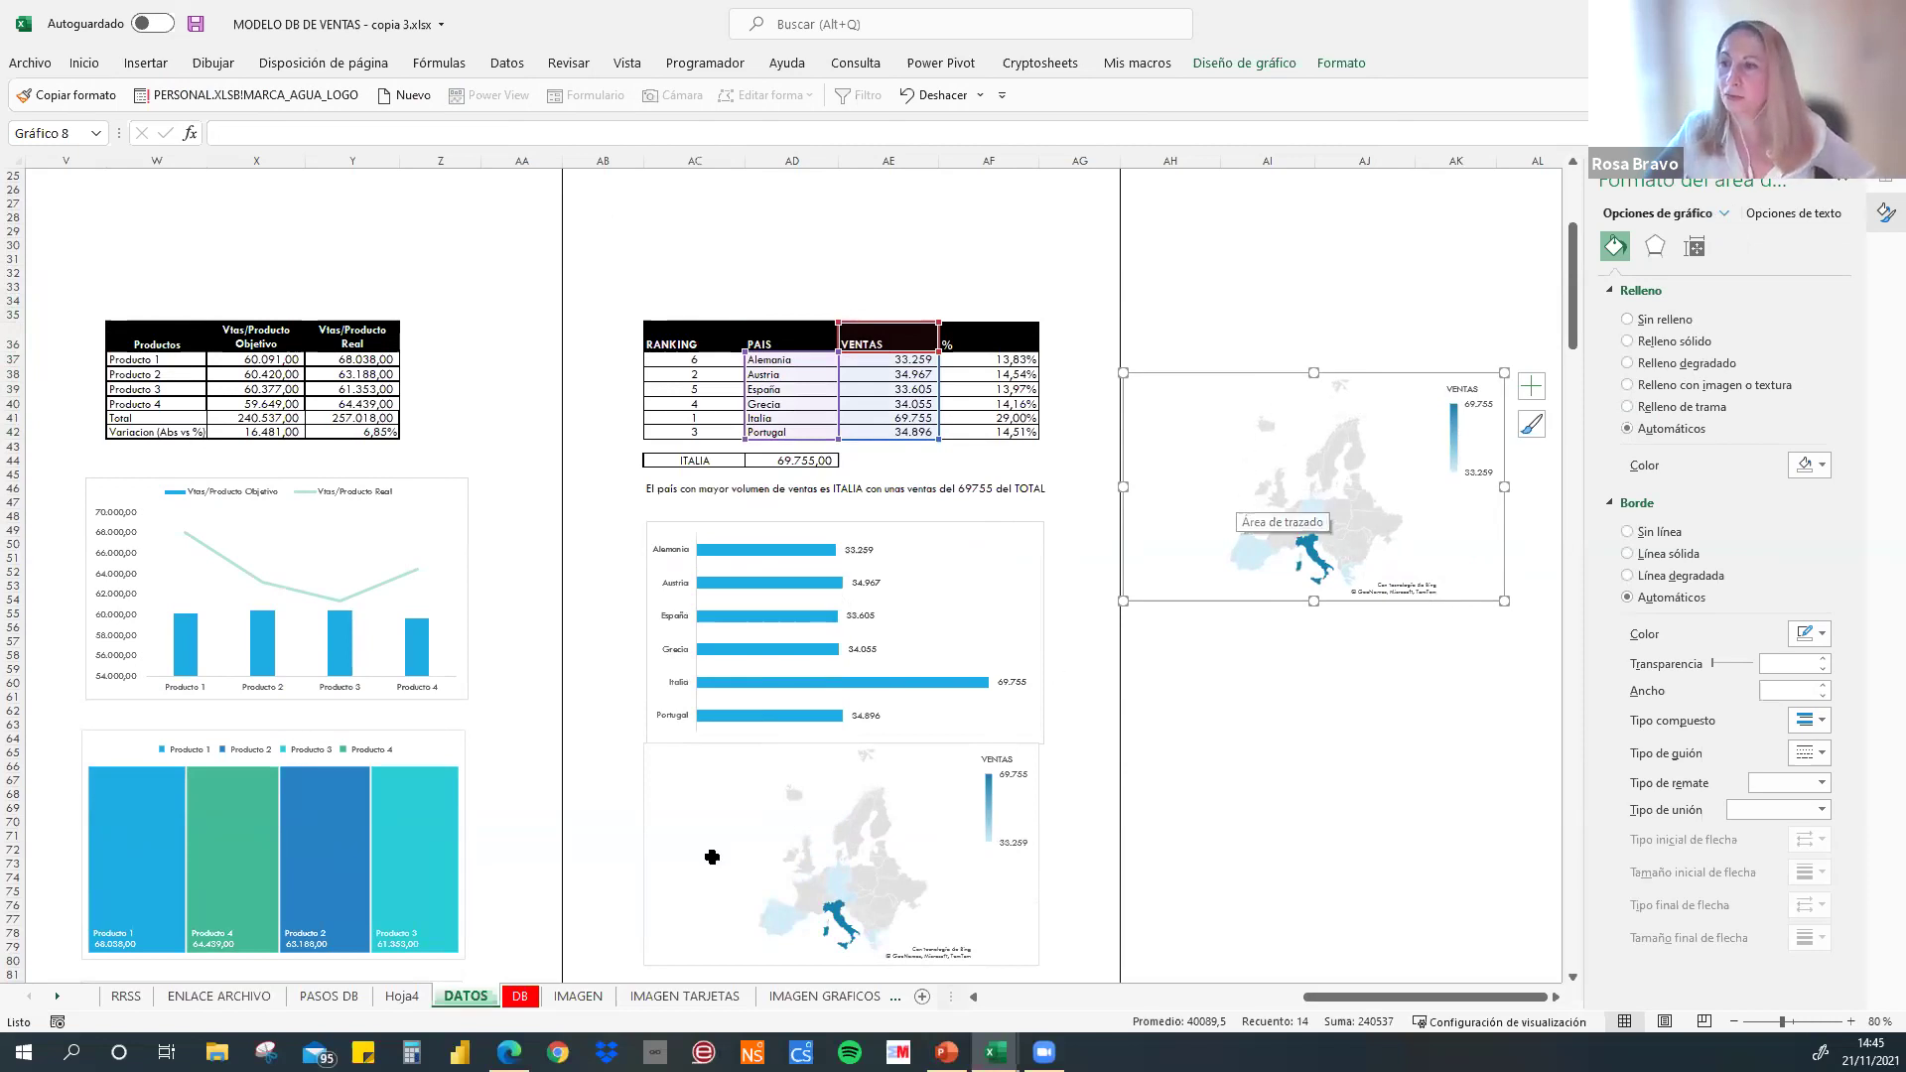
# - Insert a clustered bar chart from the PAIS and VENTAS data in DATOS and place it directly below the new map chart
pyautogui.click(519, 997)
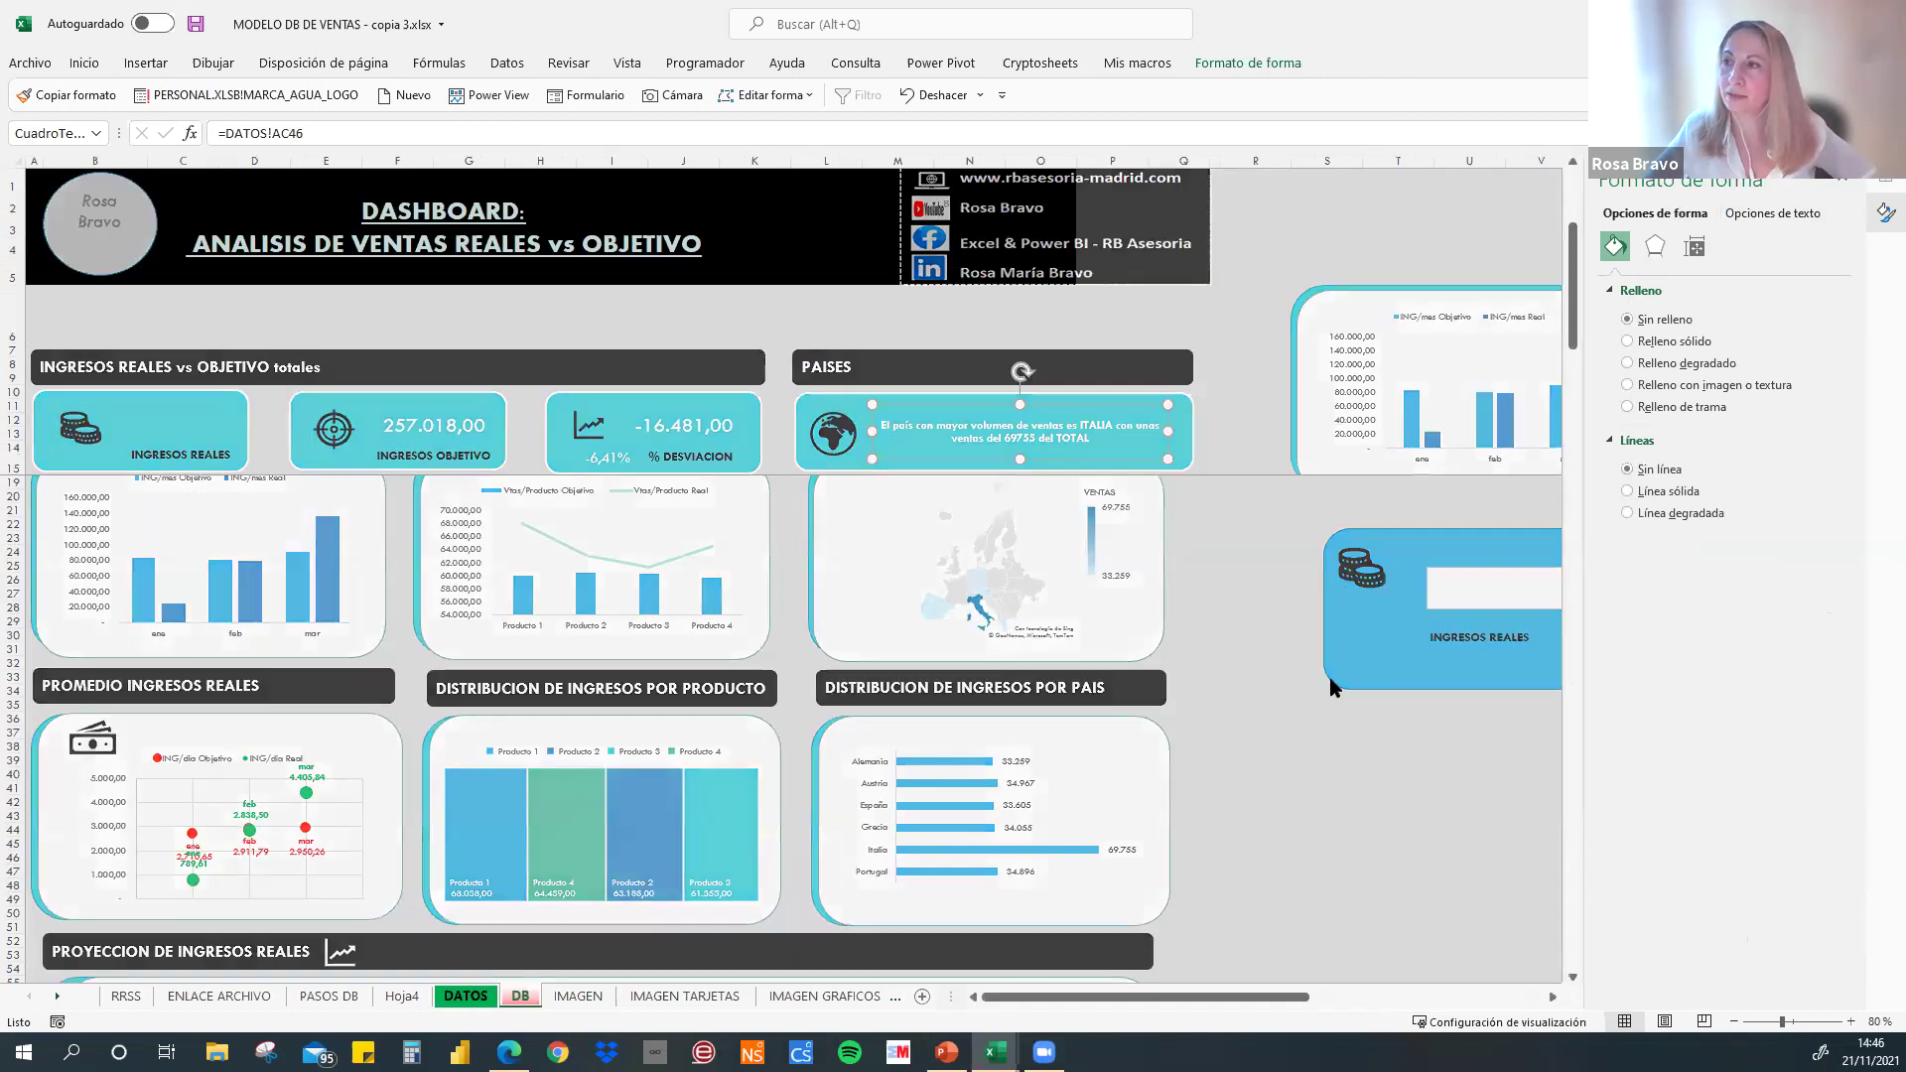
pyautogui.scroll(3, 936, 582)
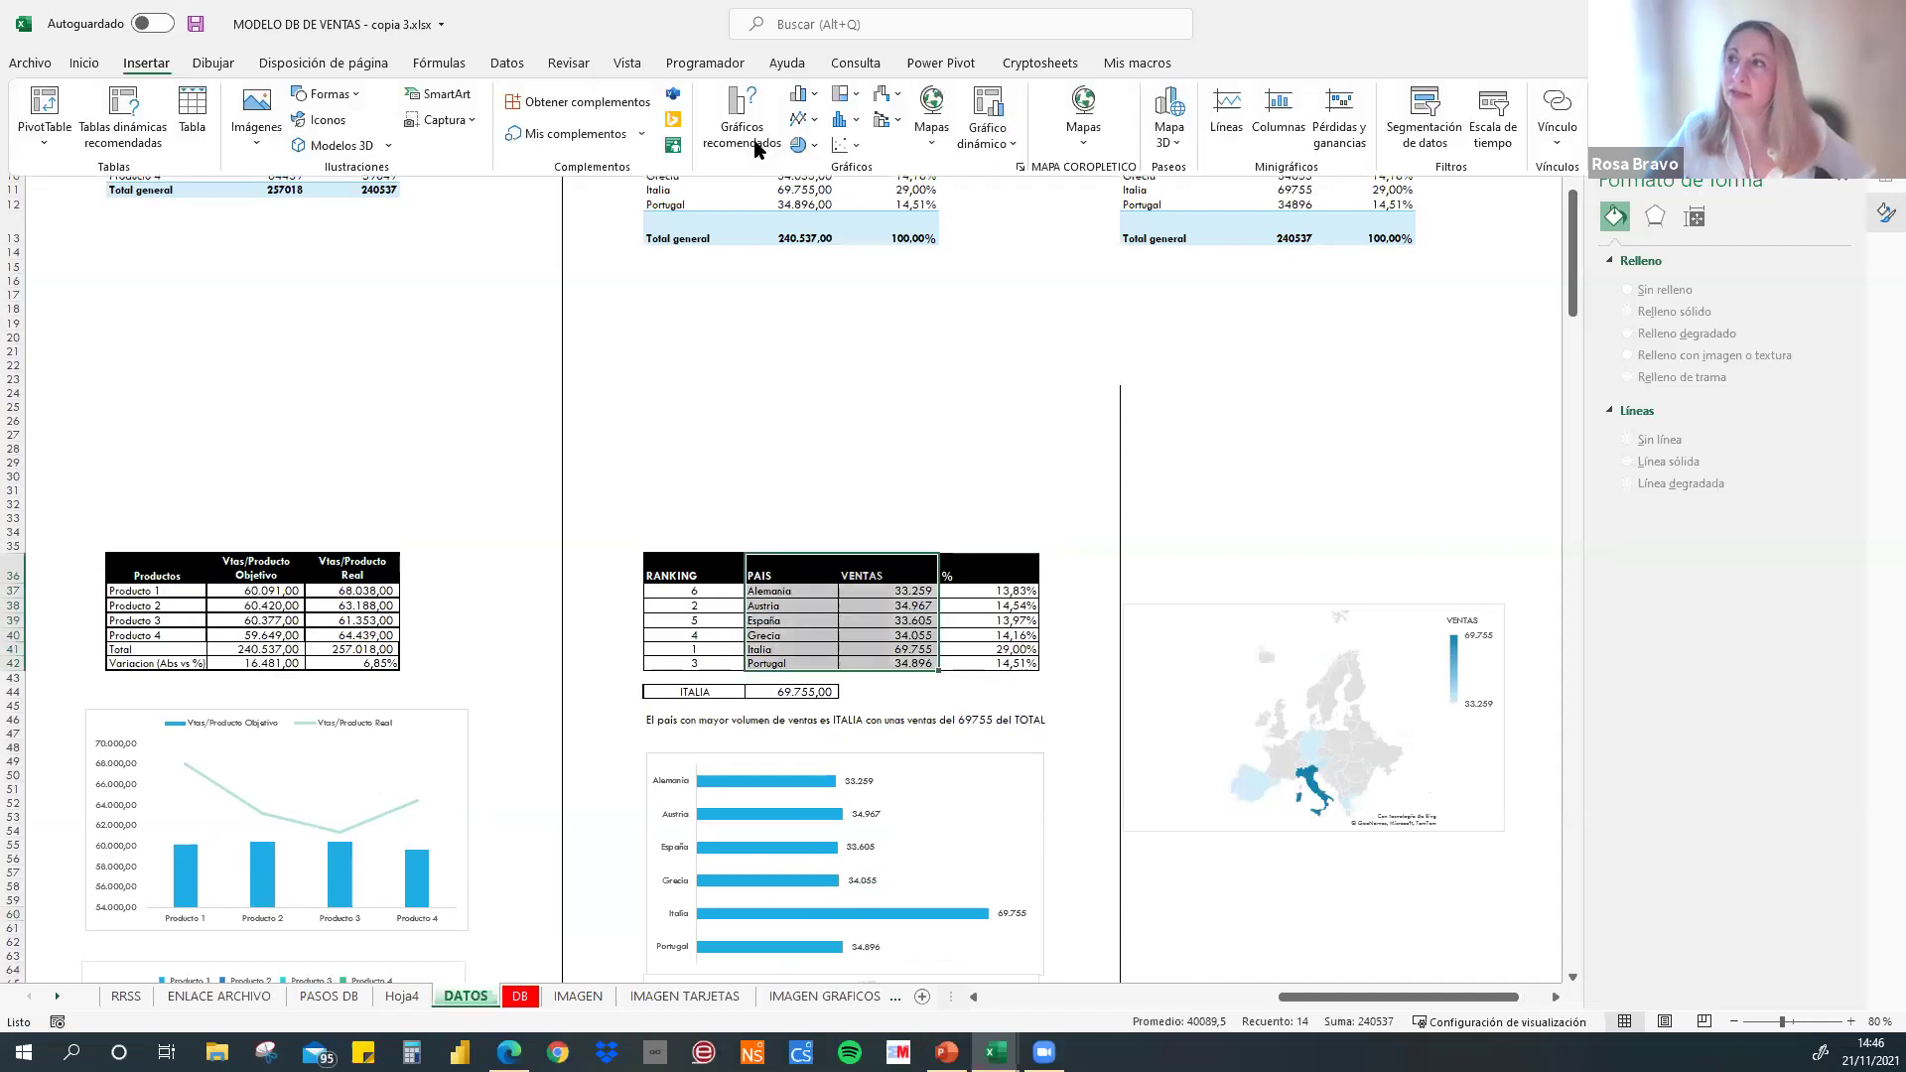
pyautogui.click(743, 141)
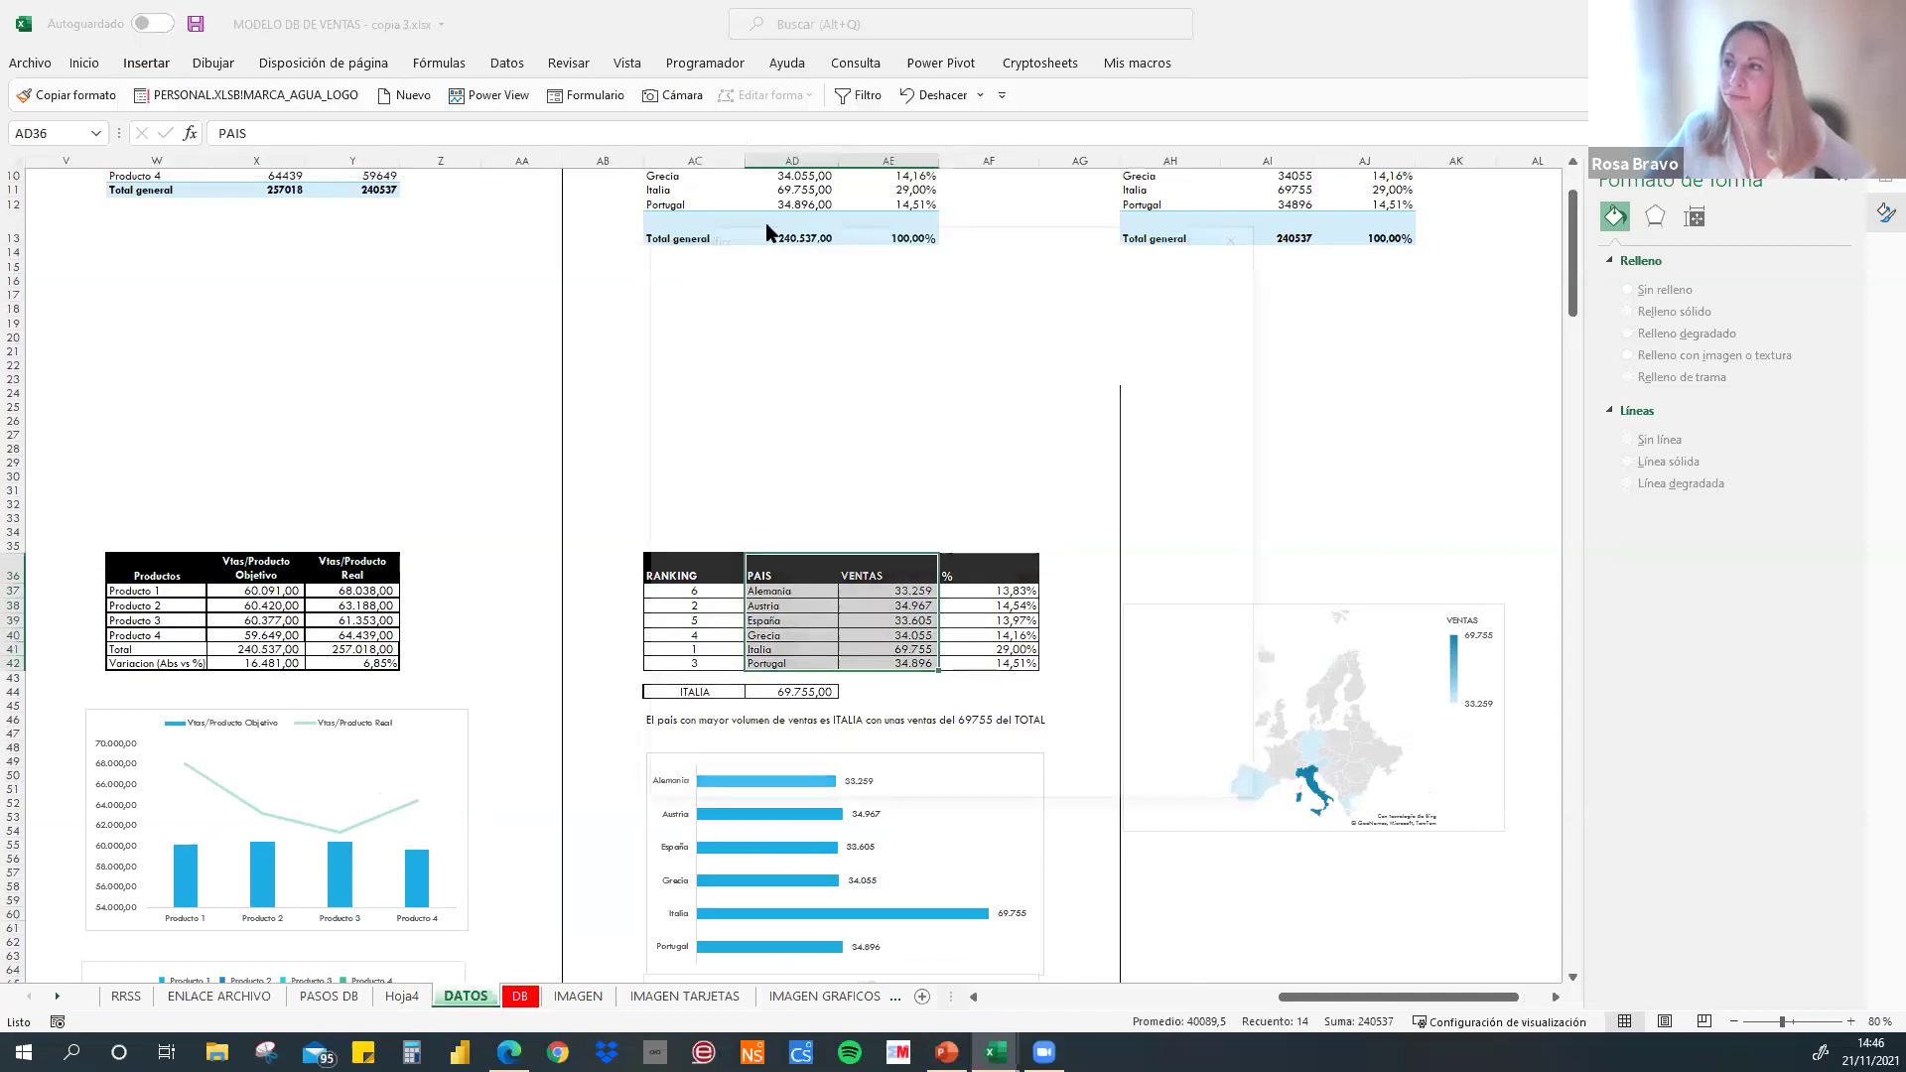
pyautogui.click(833, 266)
pyautogui.click(694, 420)
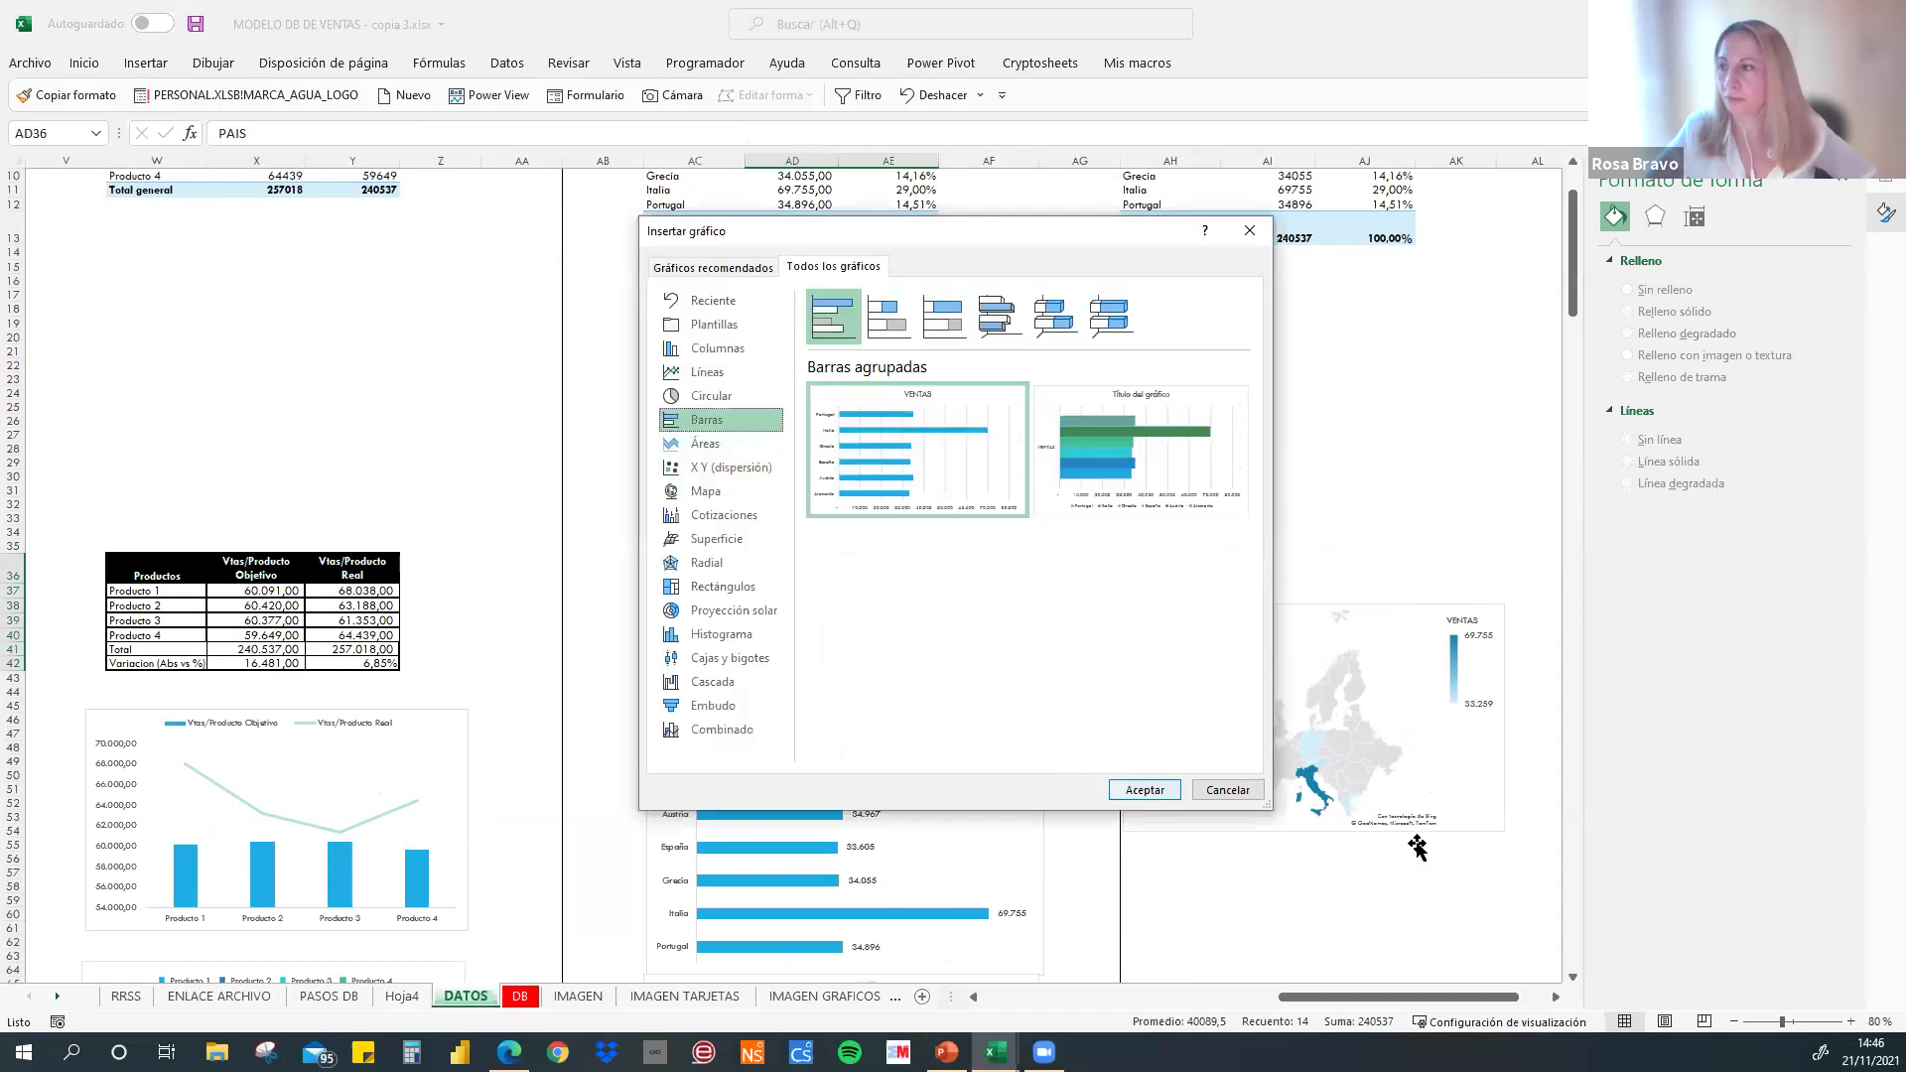
pyautogui.press('Return')
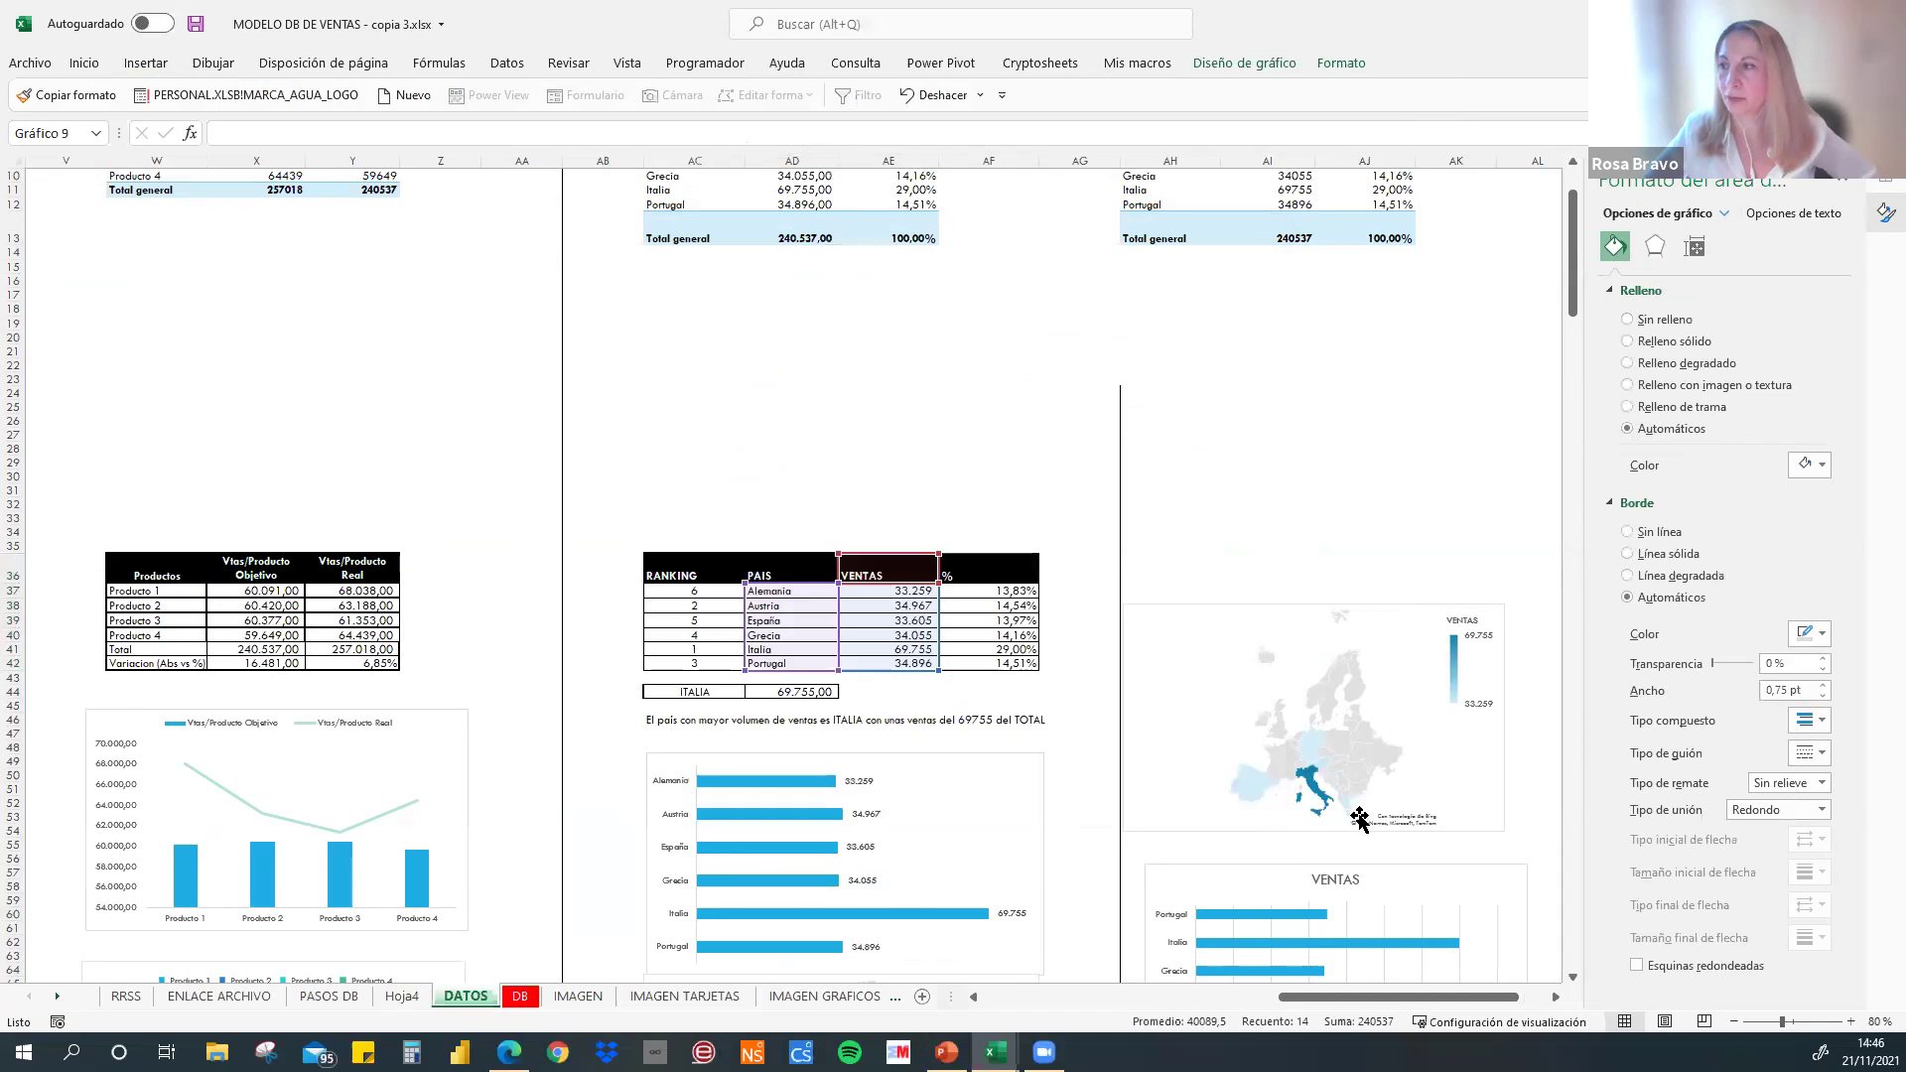
pyautogui.scroll(-6, 1356, 812)
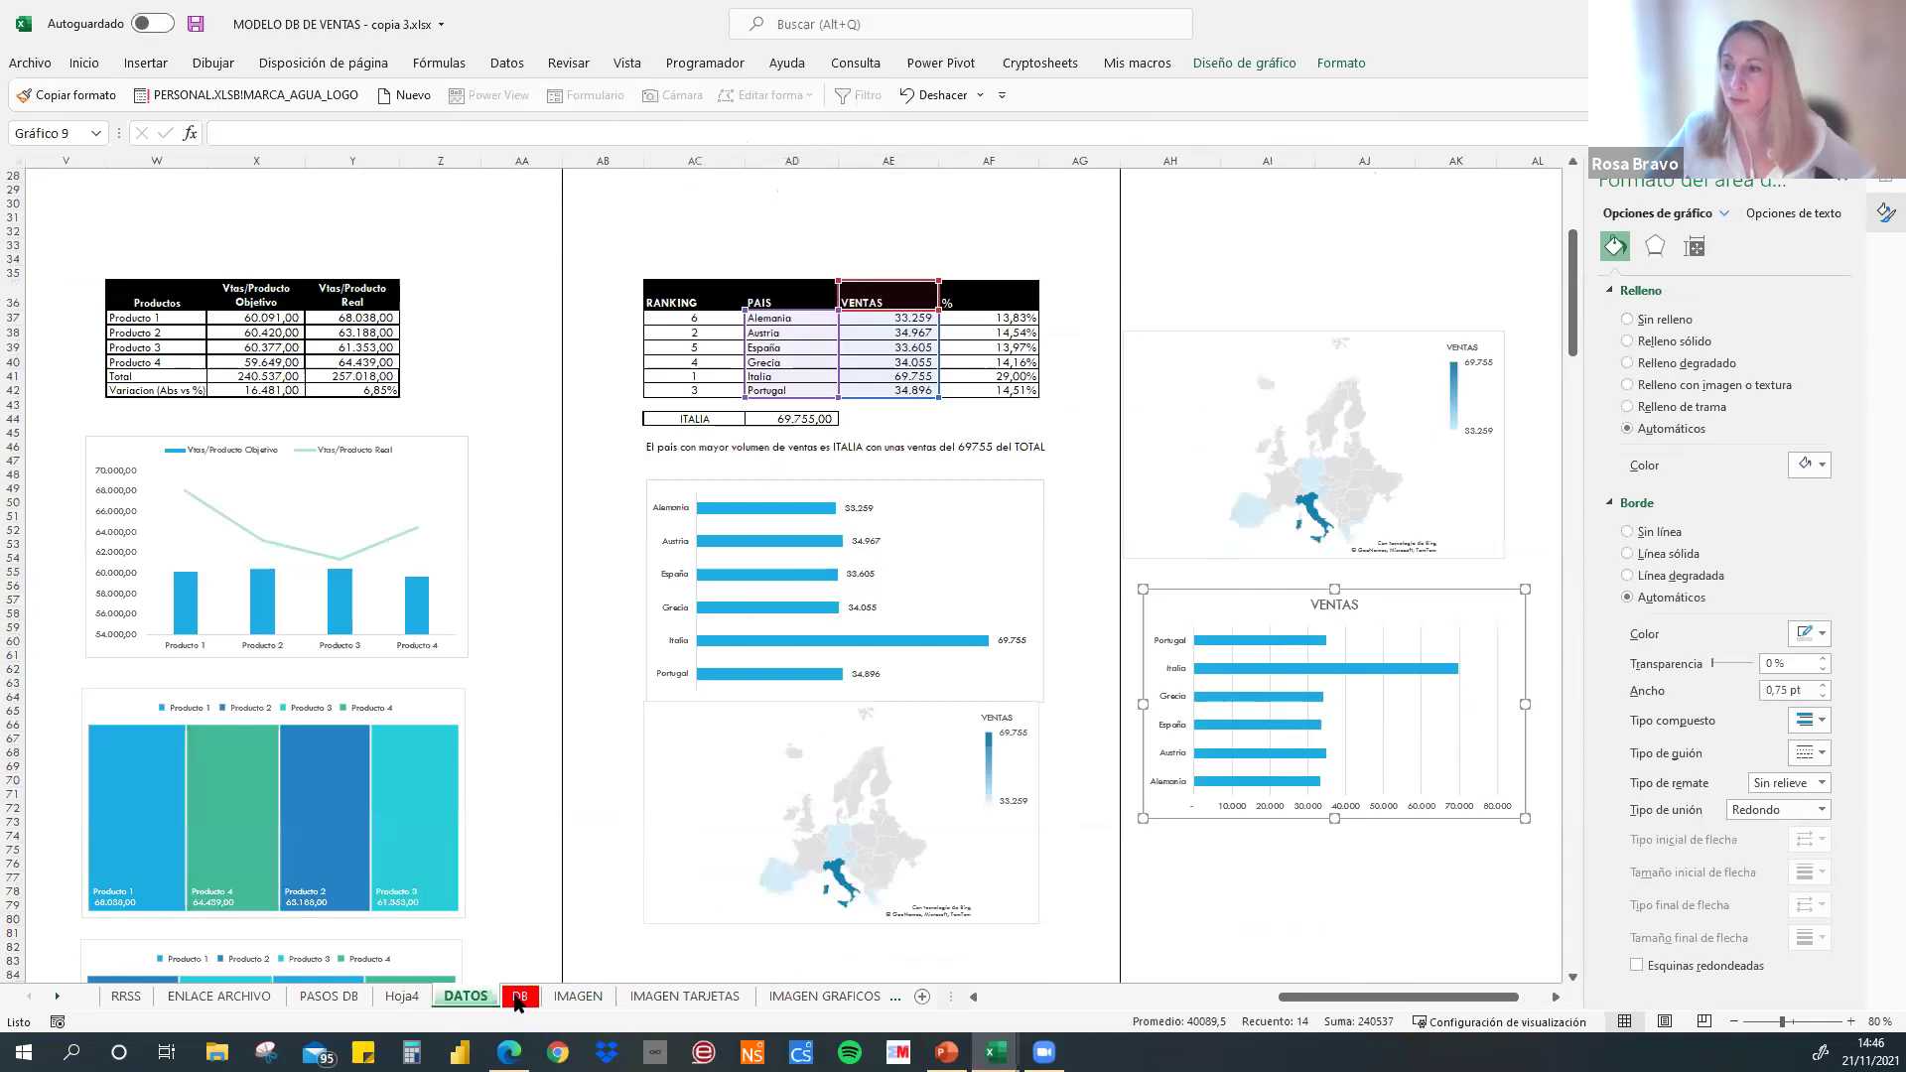
pyautogui.hotkey('ctrl', 'z')
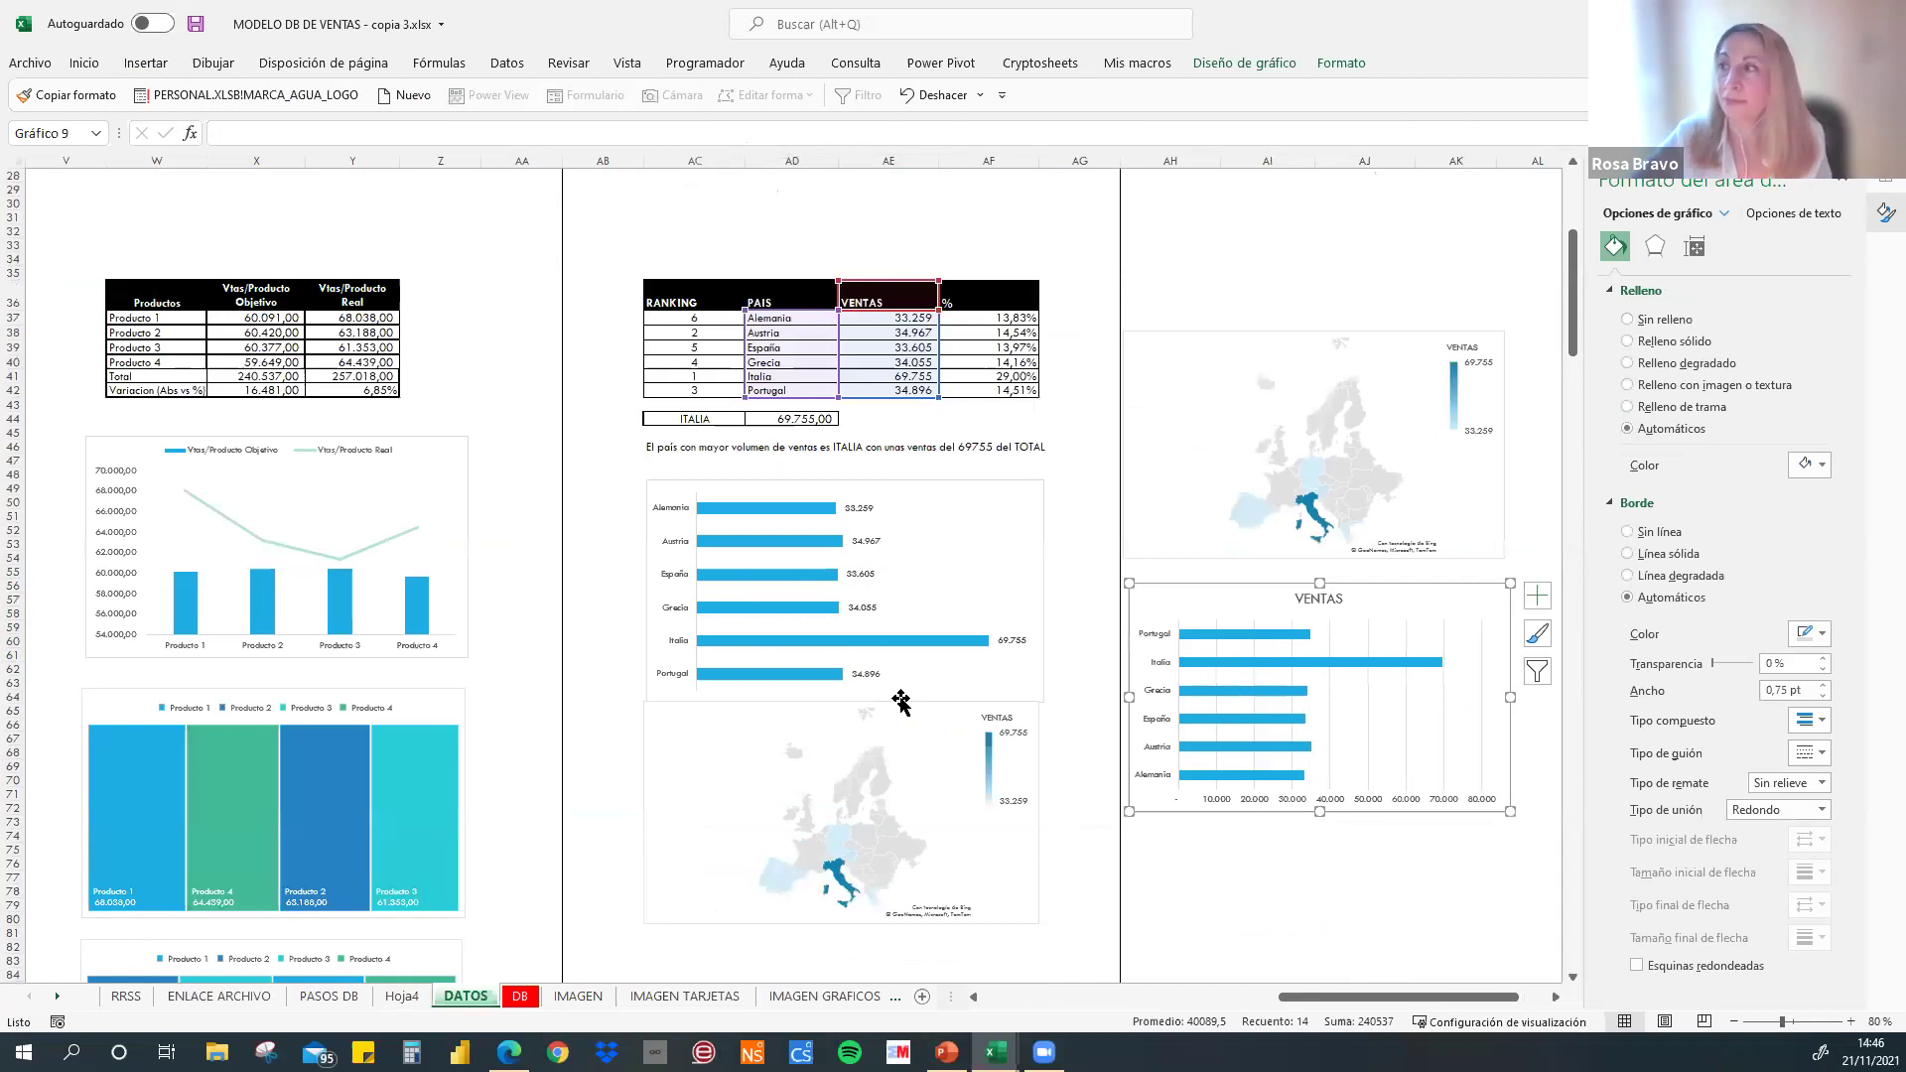
# - Compare the DB dashboard's cards, charts and PROYECCION DE INGRESOS REALES area with their sources in DATOS, including the INGRESOS REALES value's link to H7
pyautogui.hotkey('ctrl', 'pagedown')
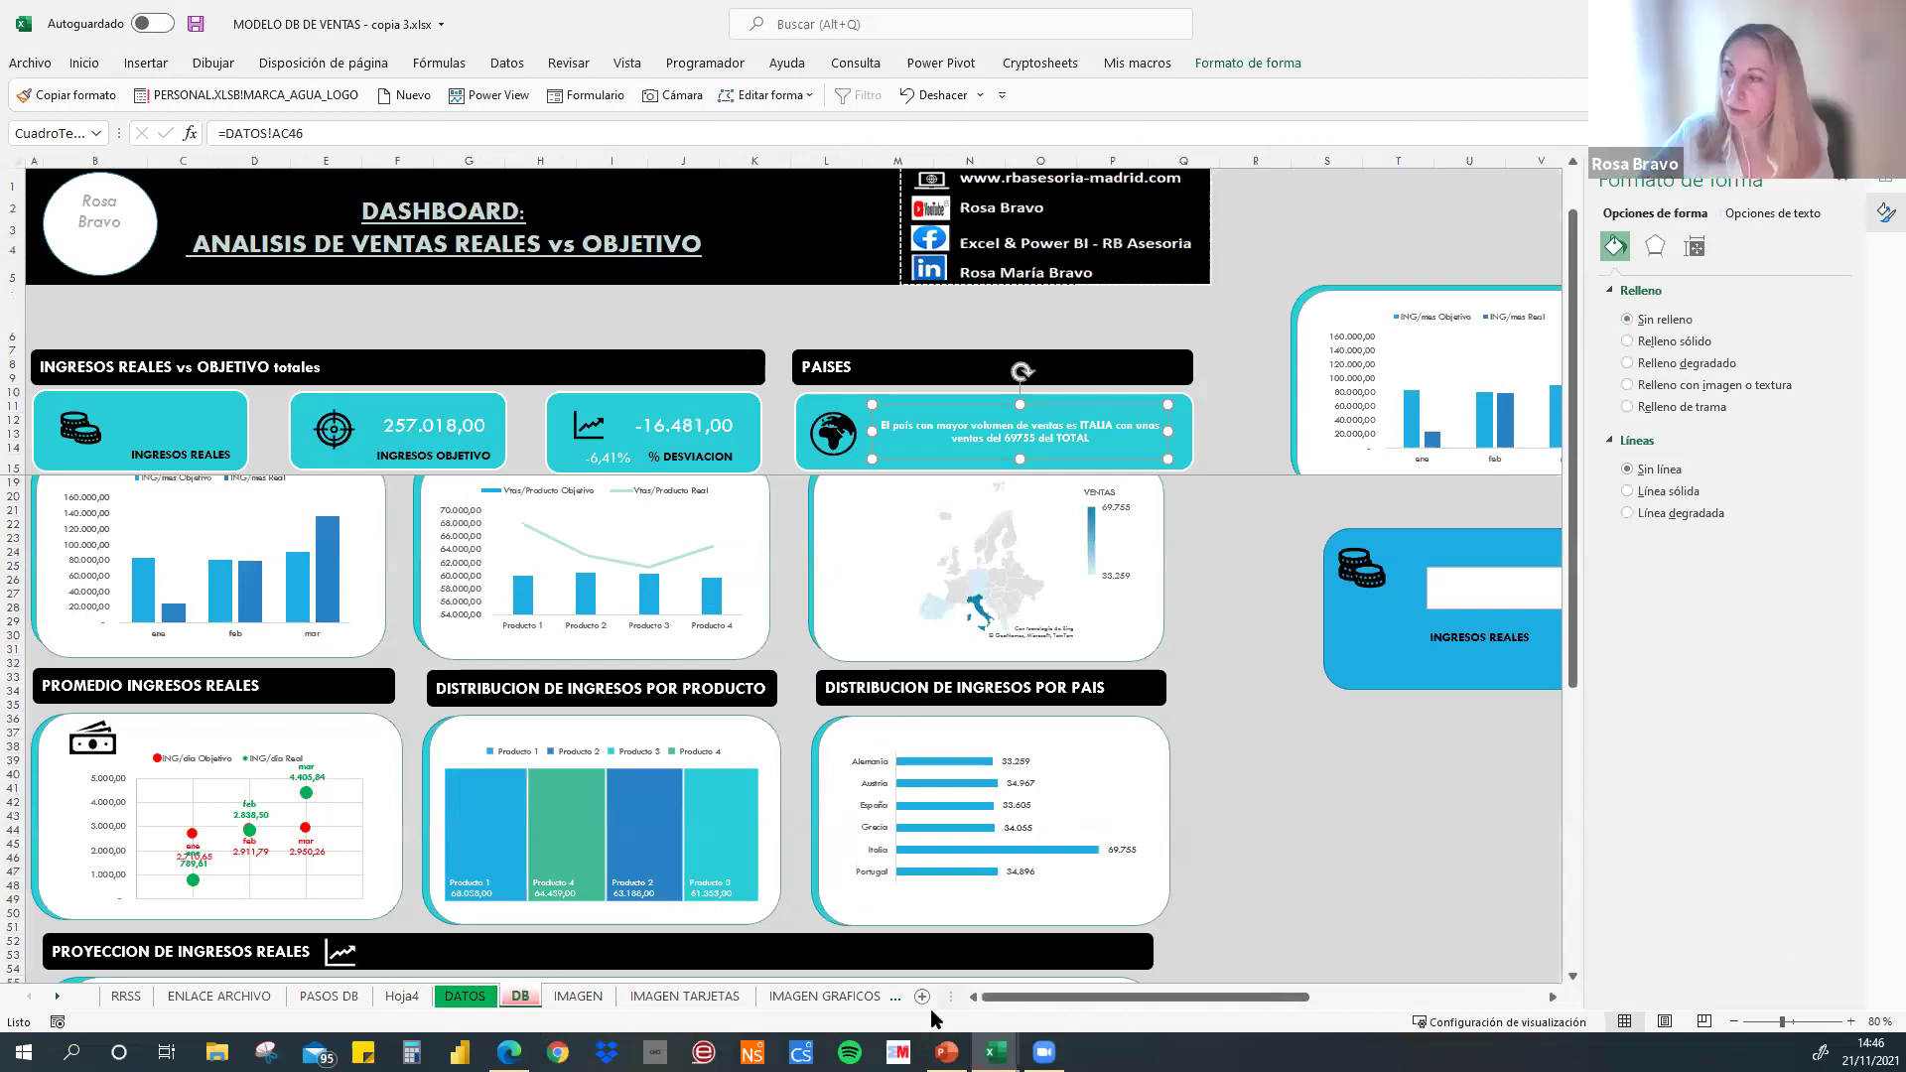
pyautogui.click(464, 997)
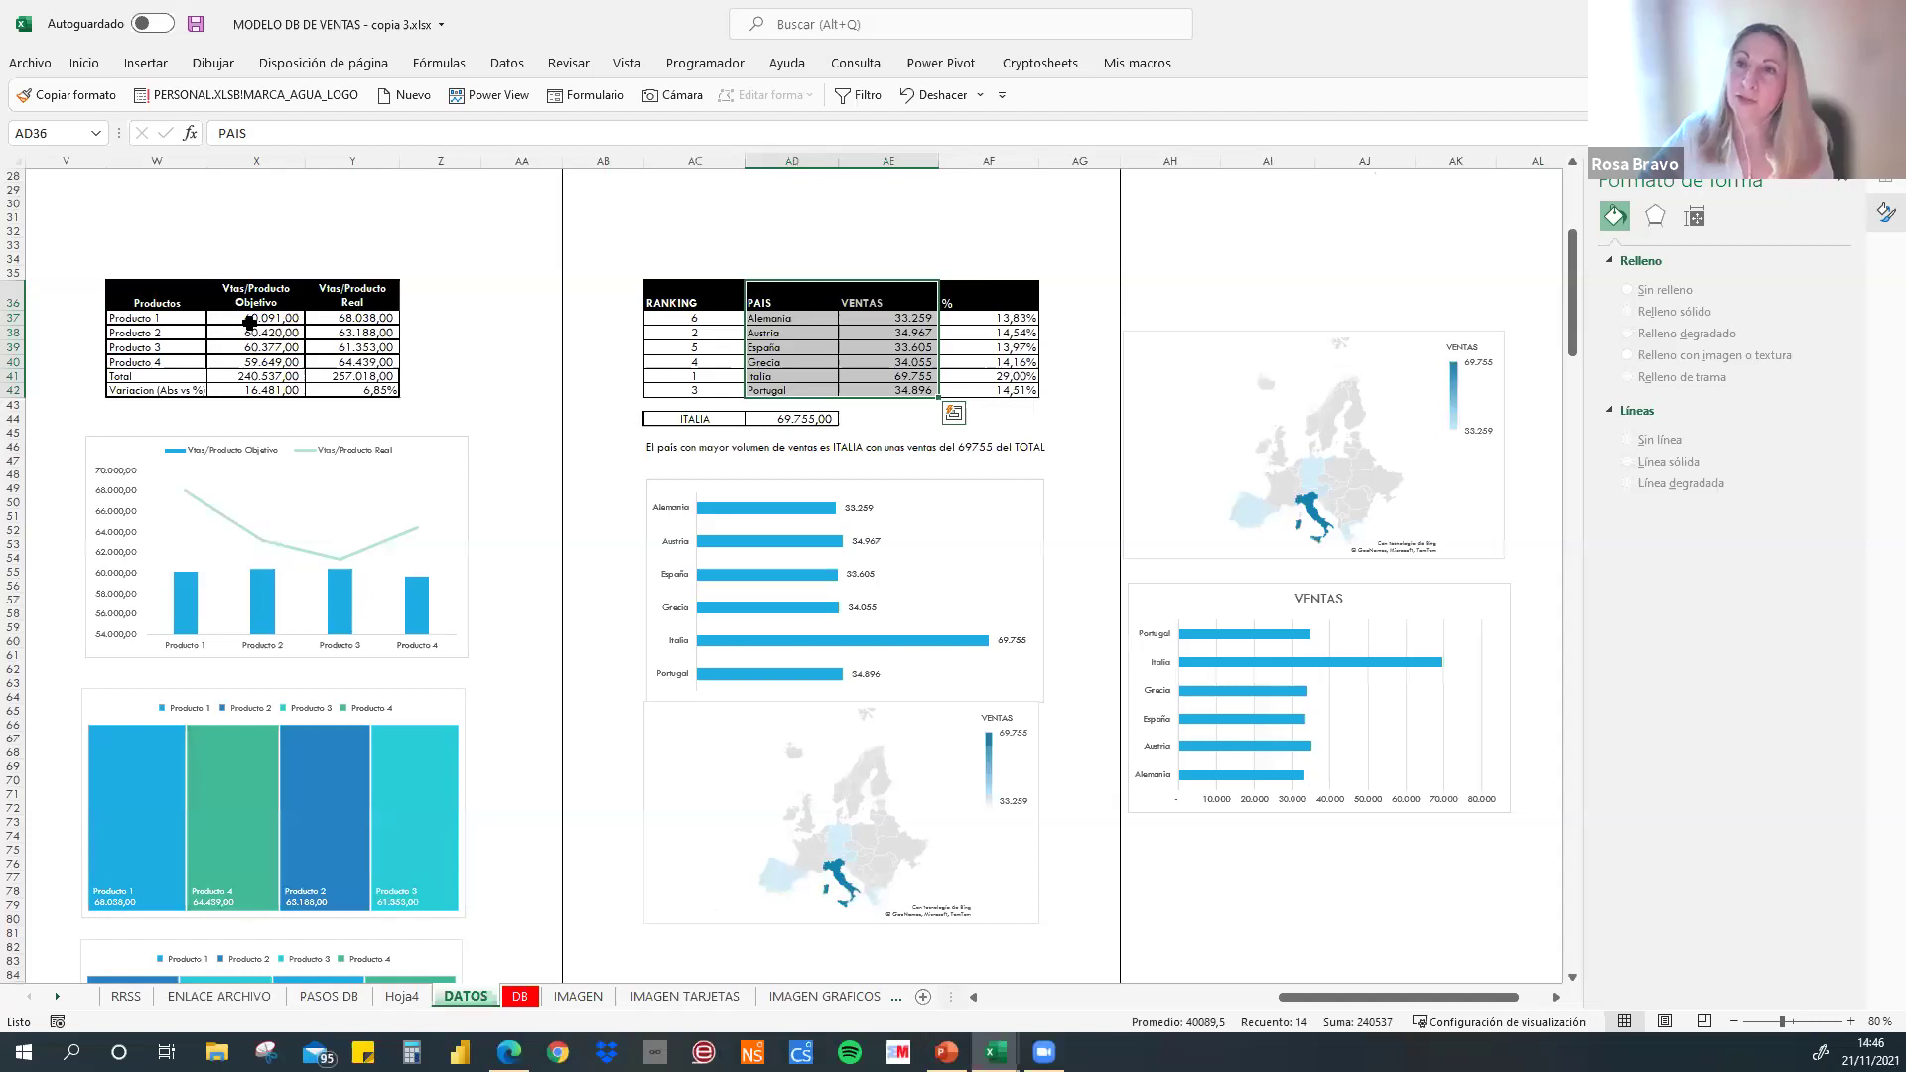
pyautogui.hscroll(-10, 291, 460)
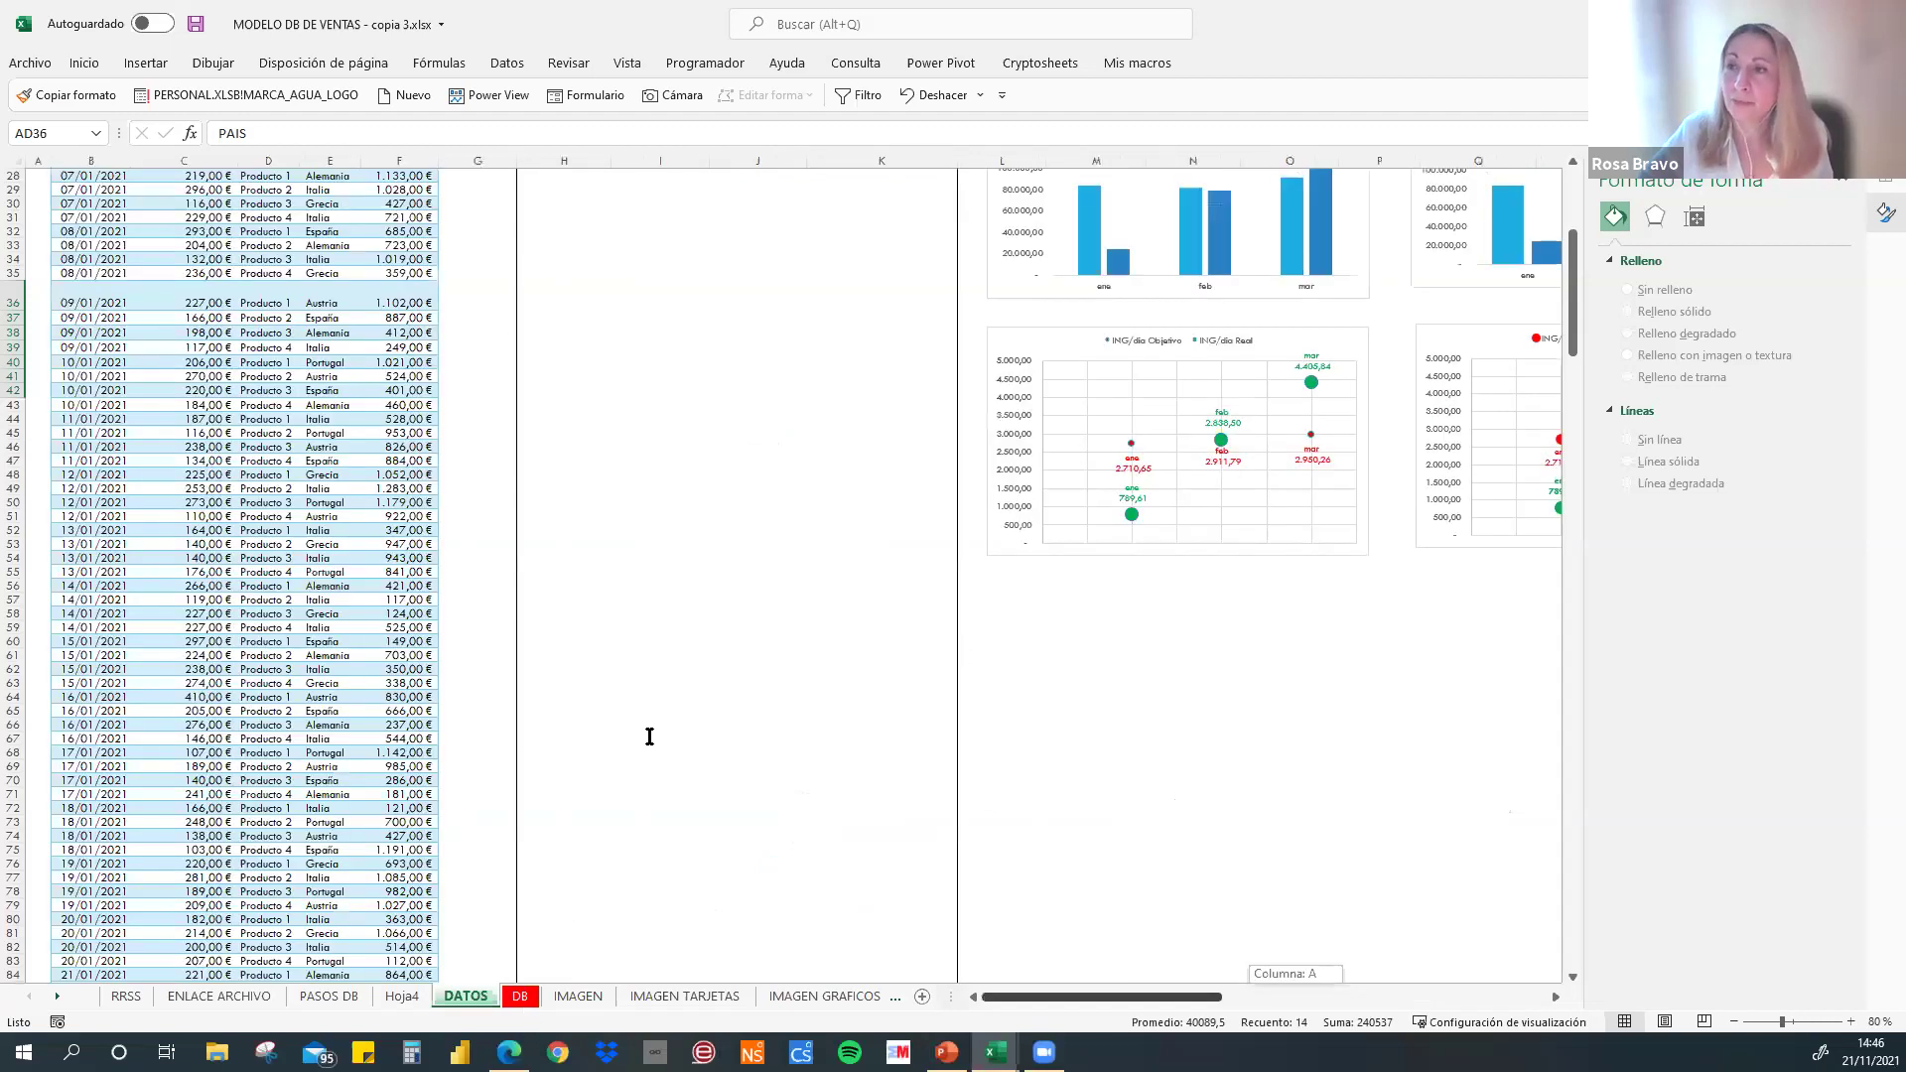
pyautogui.scroll(9, 197, 462)
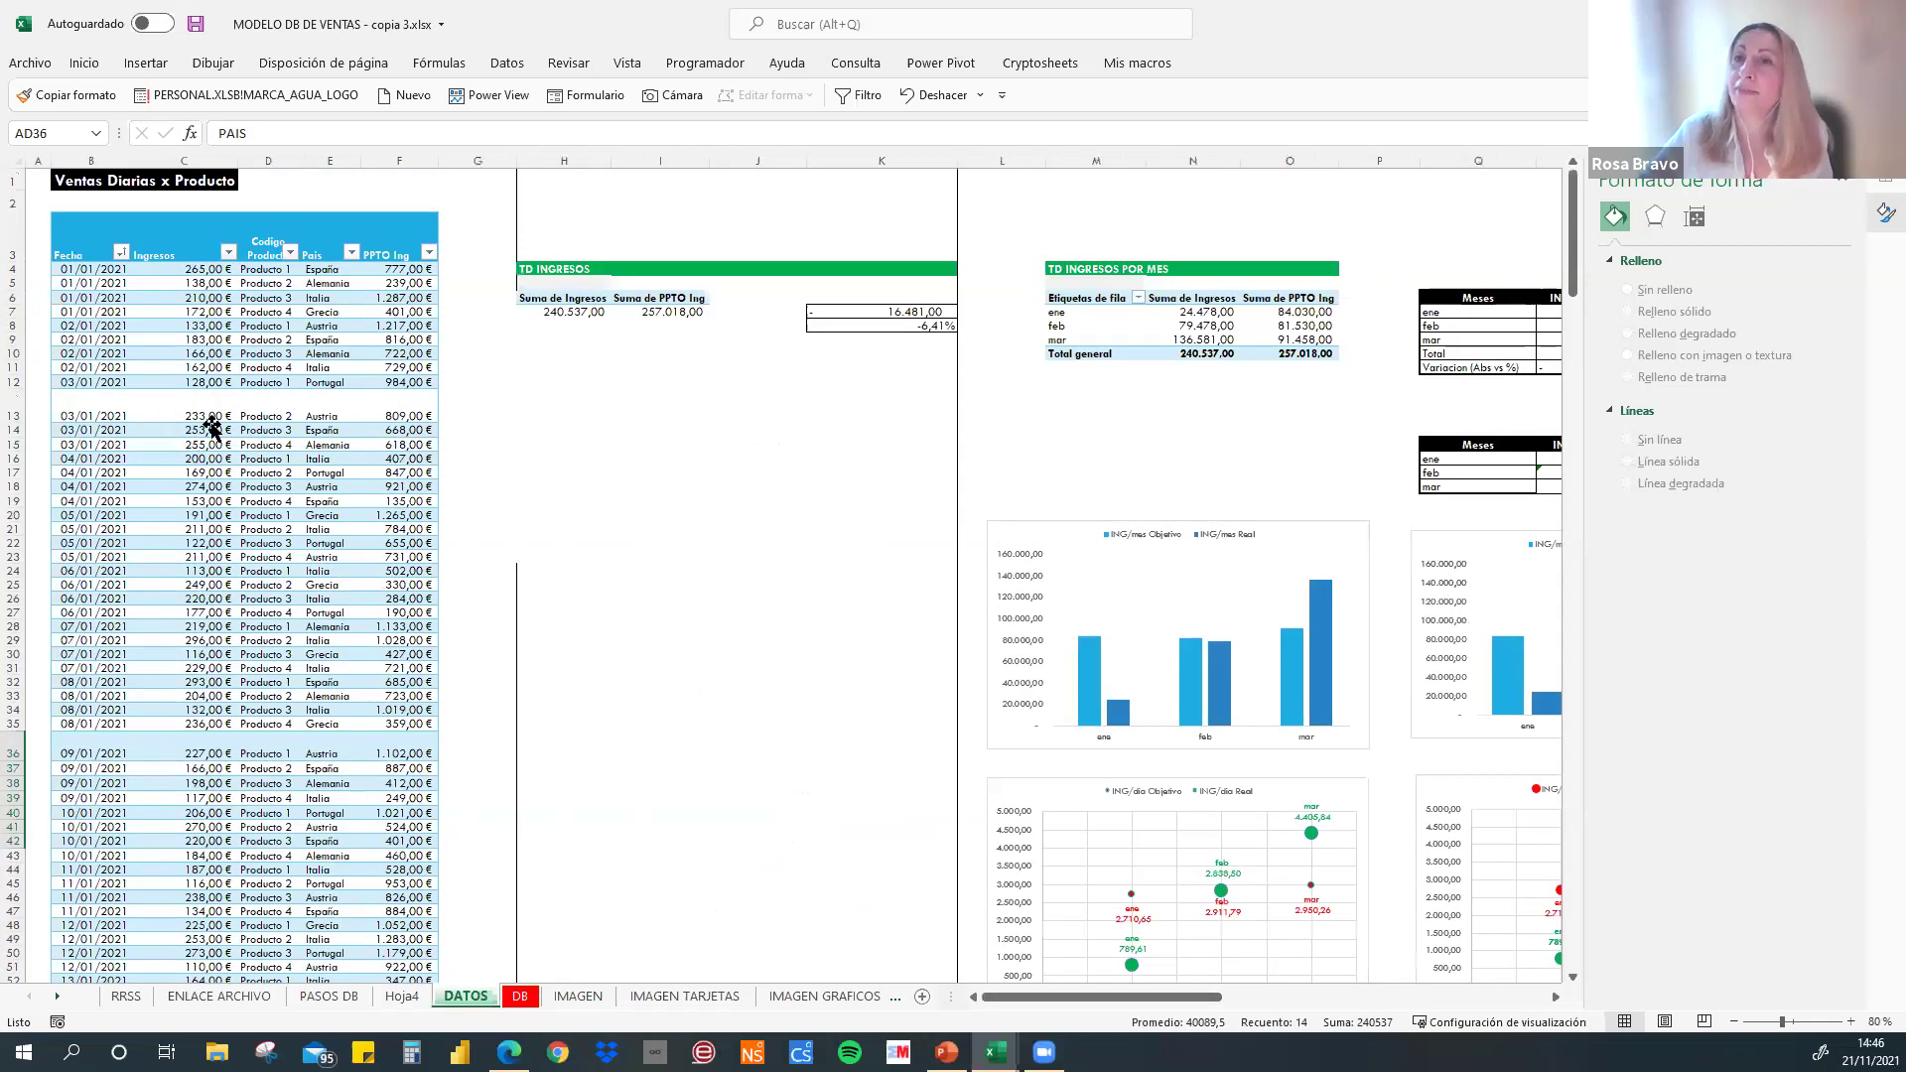
pyautogui.hotkey('ctrl', 'pagedown')
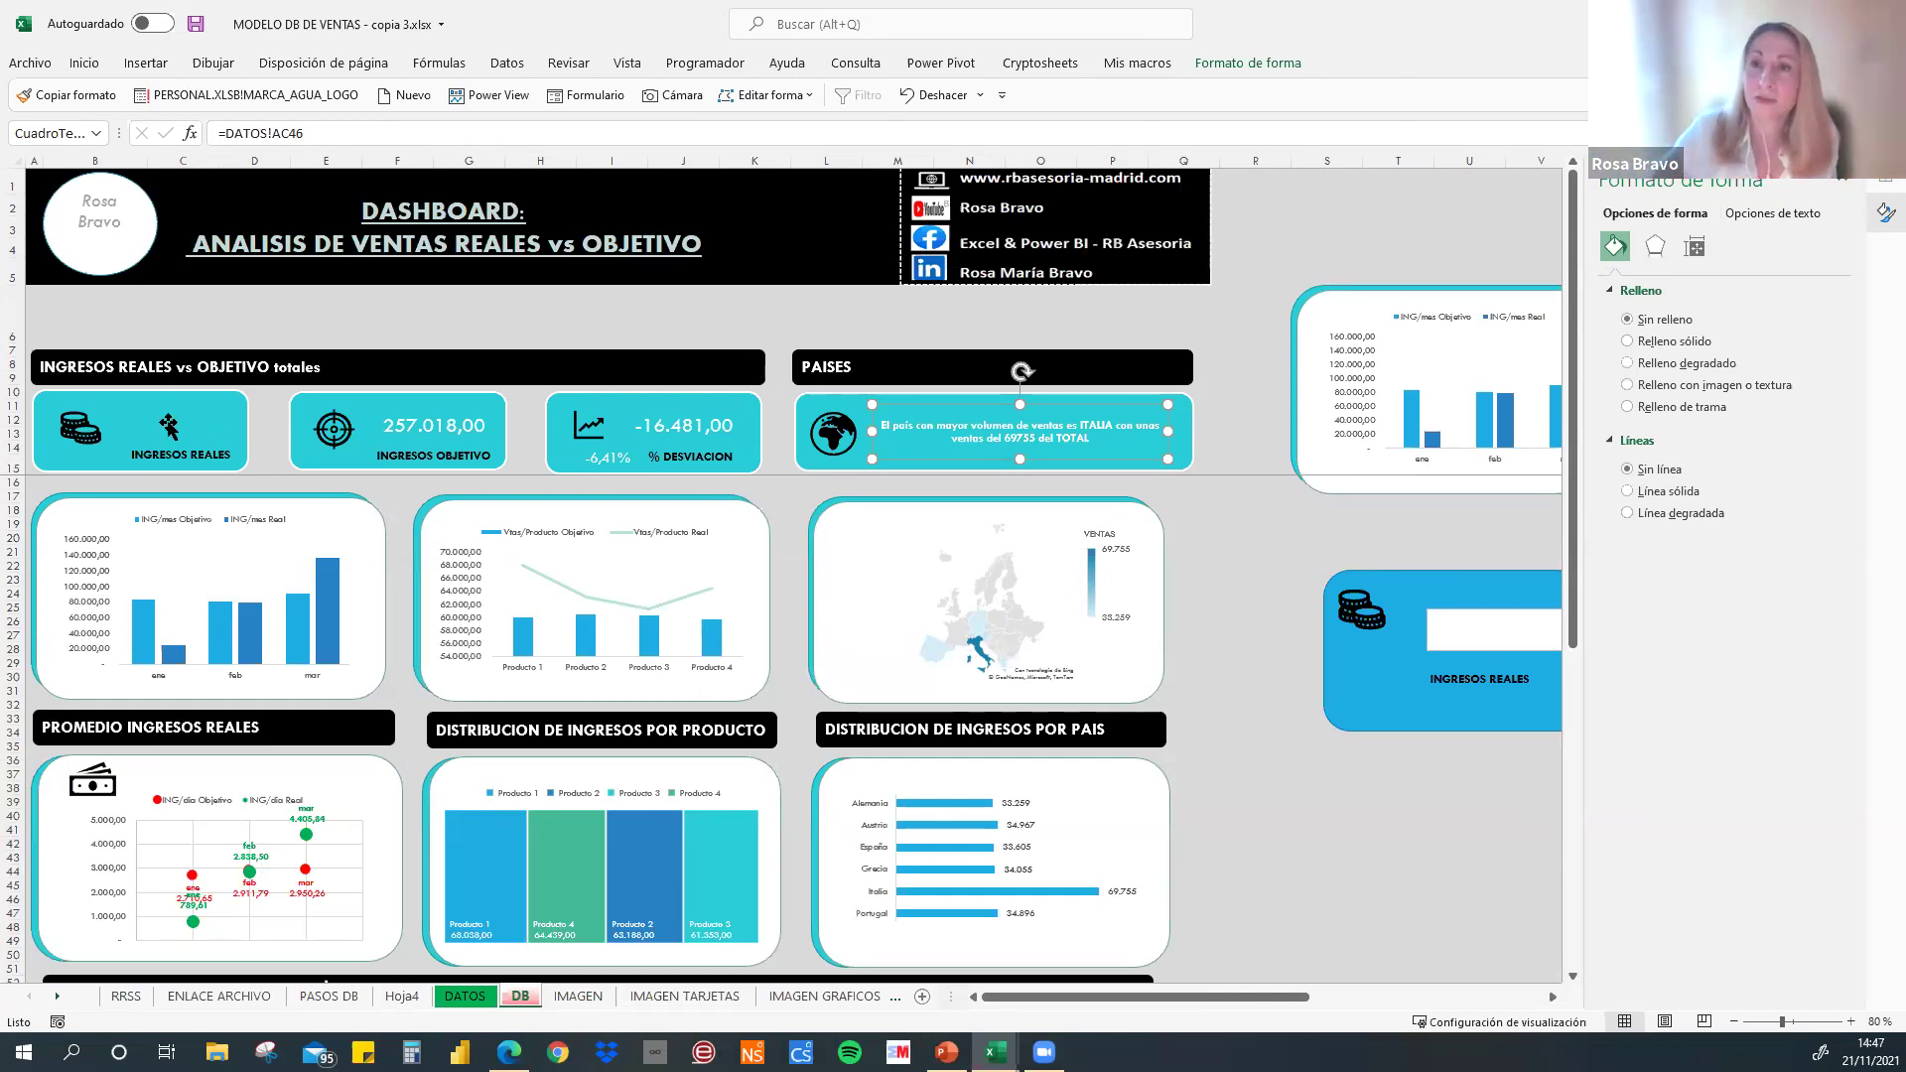
pyautogui.click(169, 427)
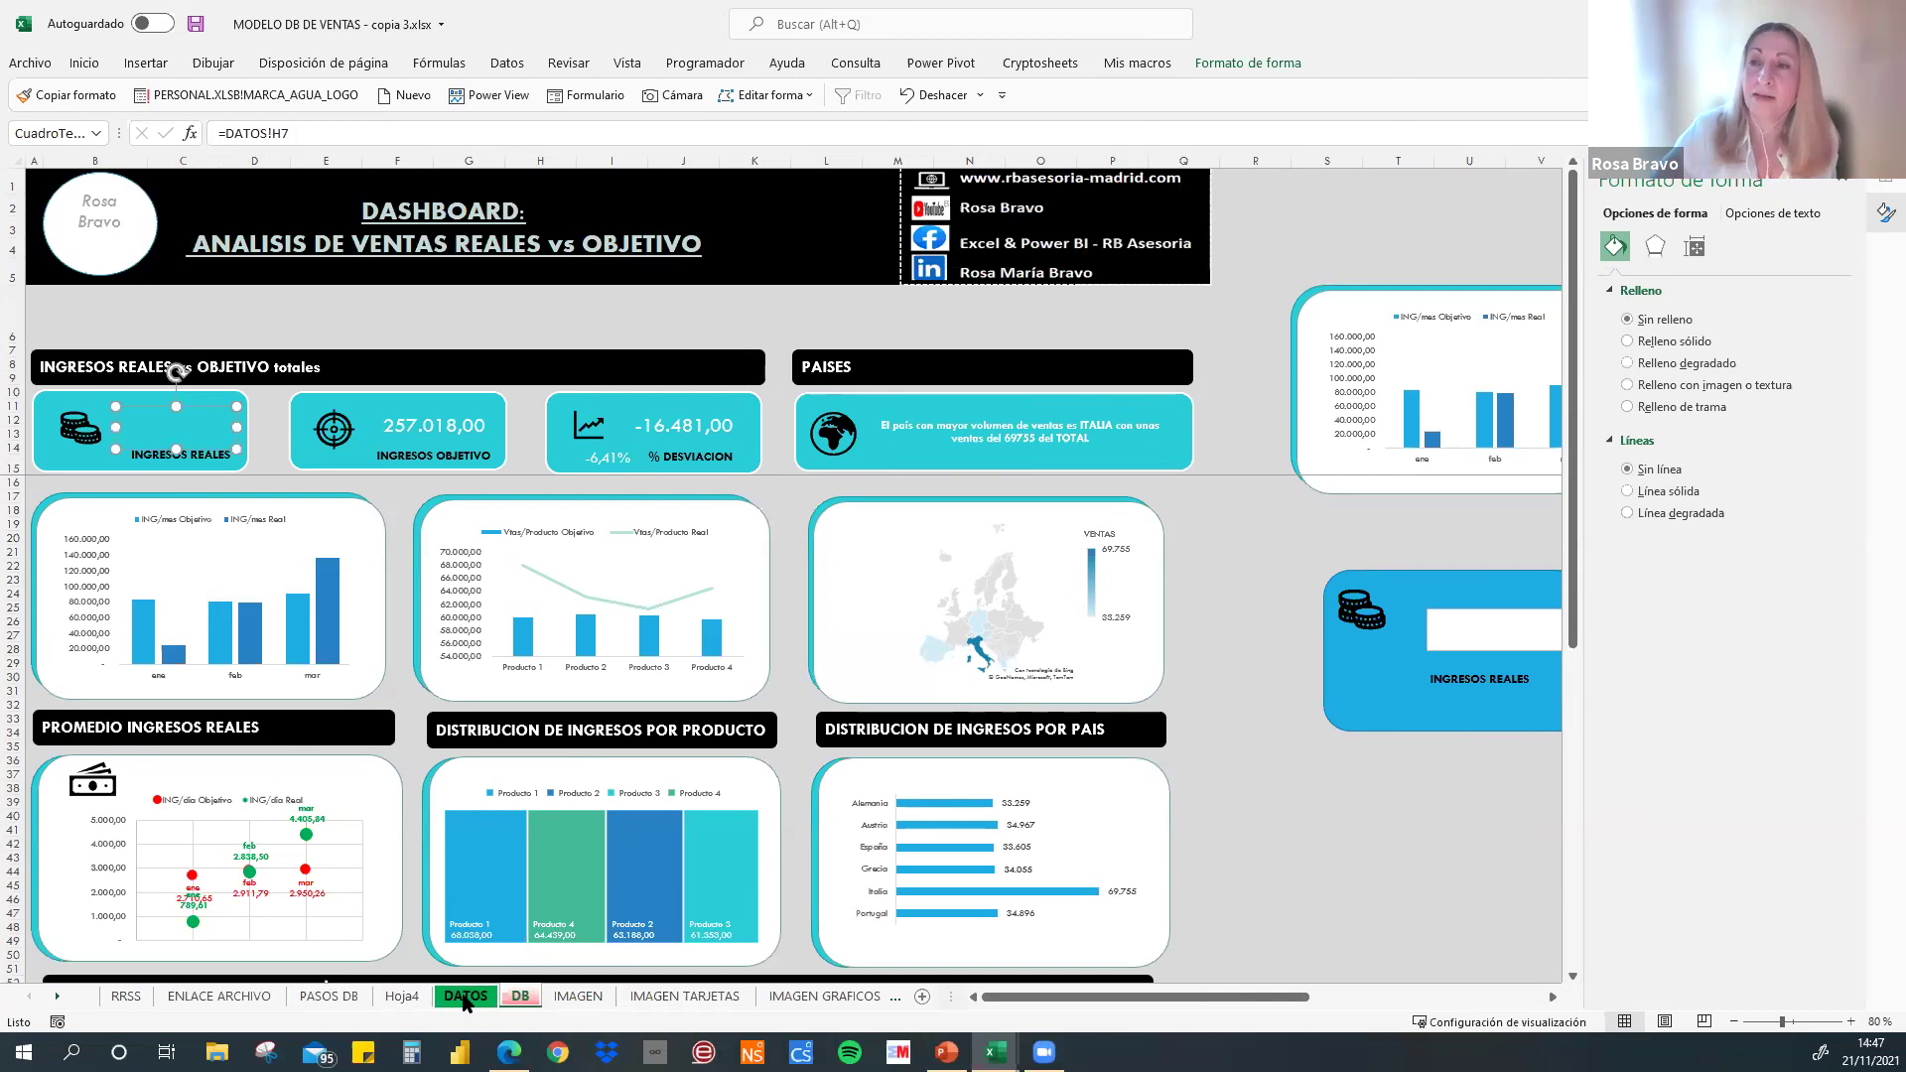
pyautogui.click(464, 999)
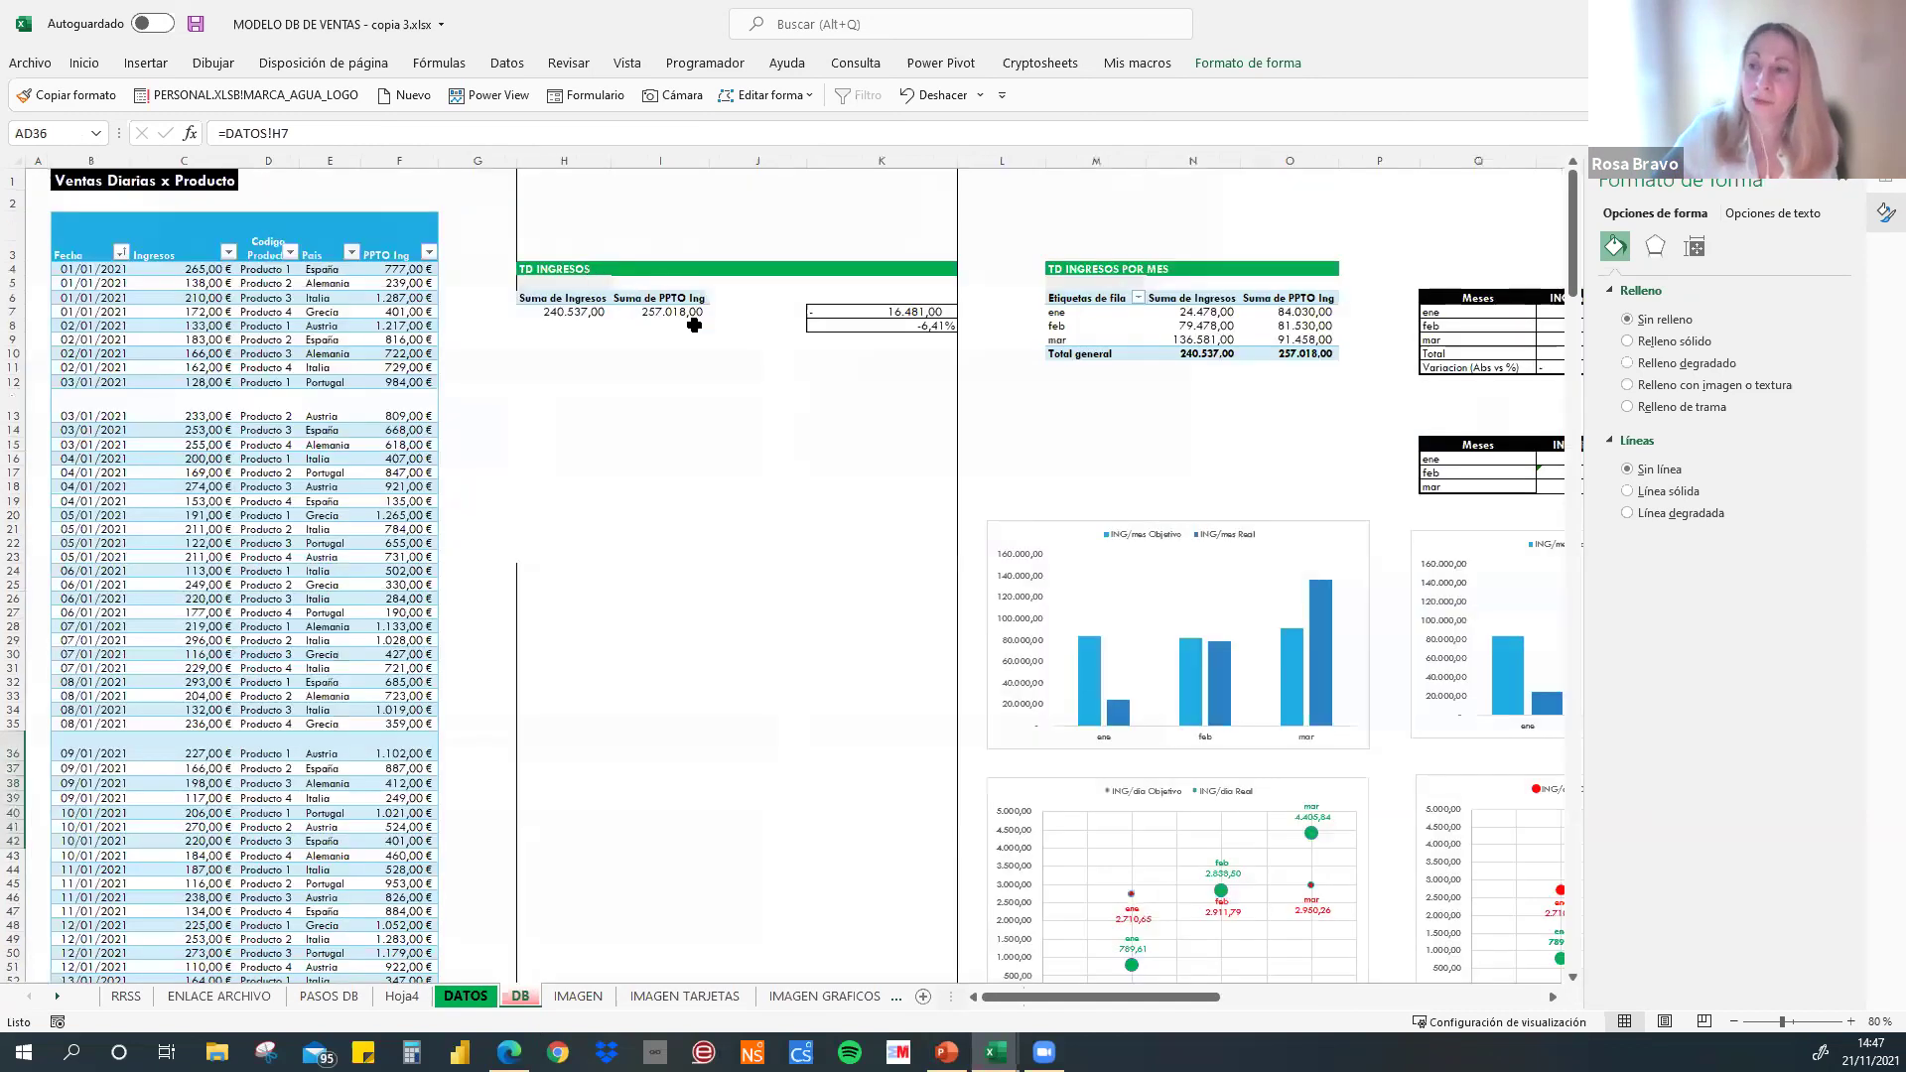
pyautogui.click(152, 424)
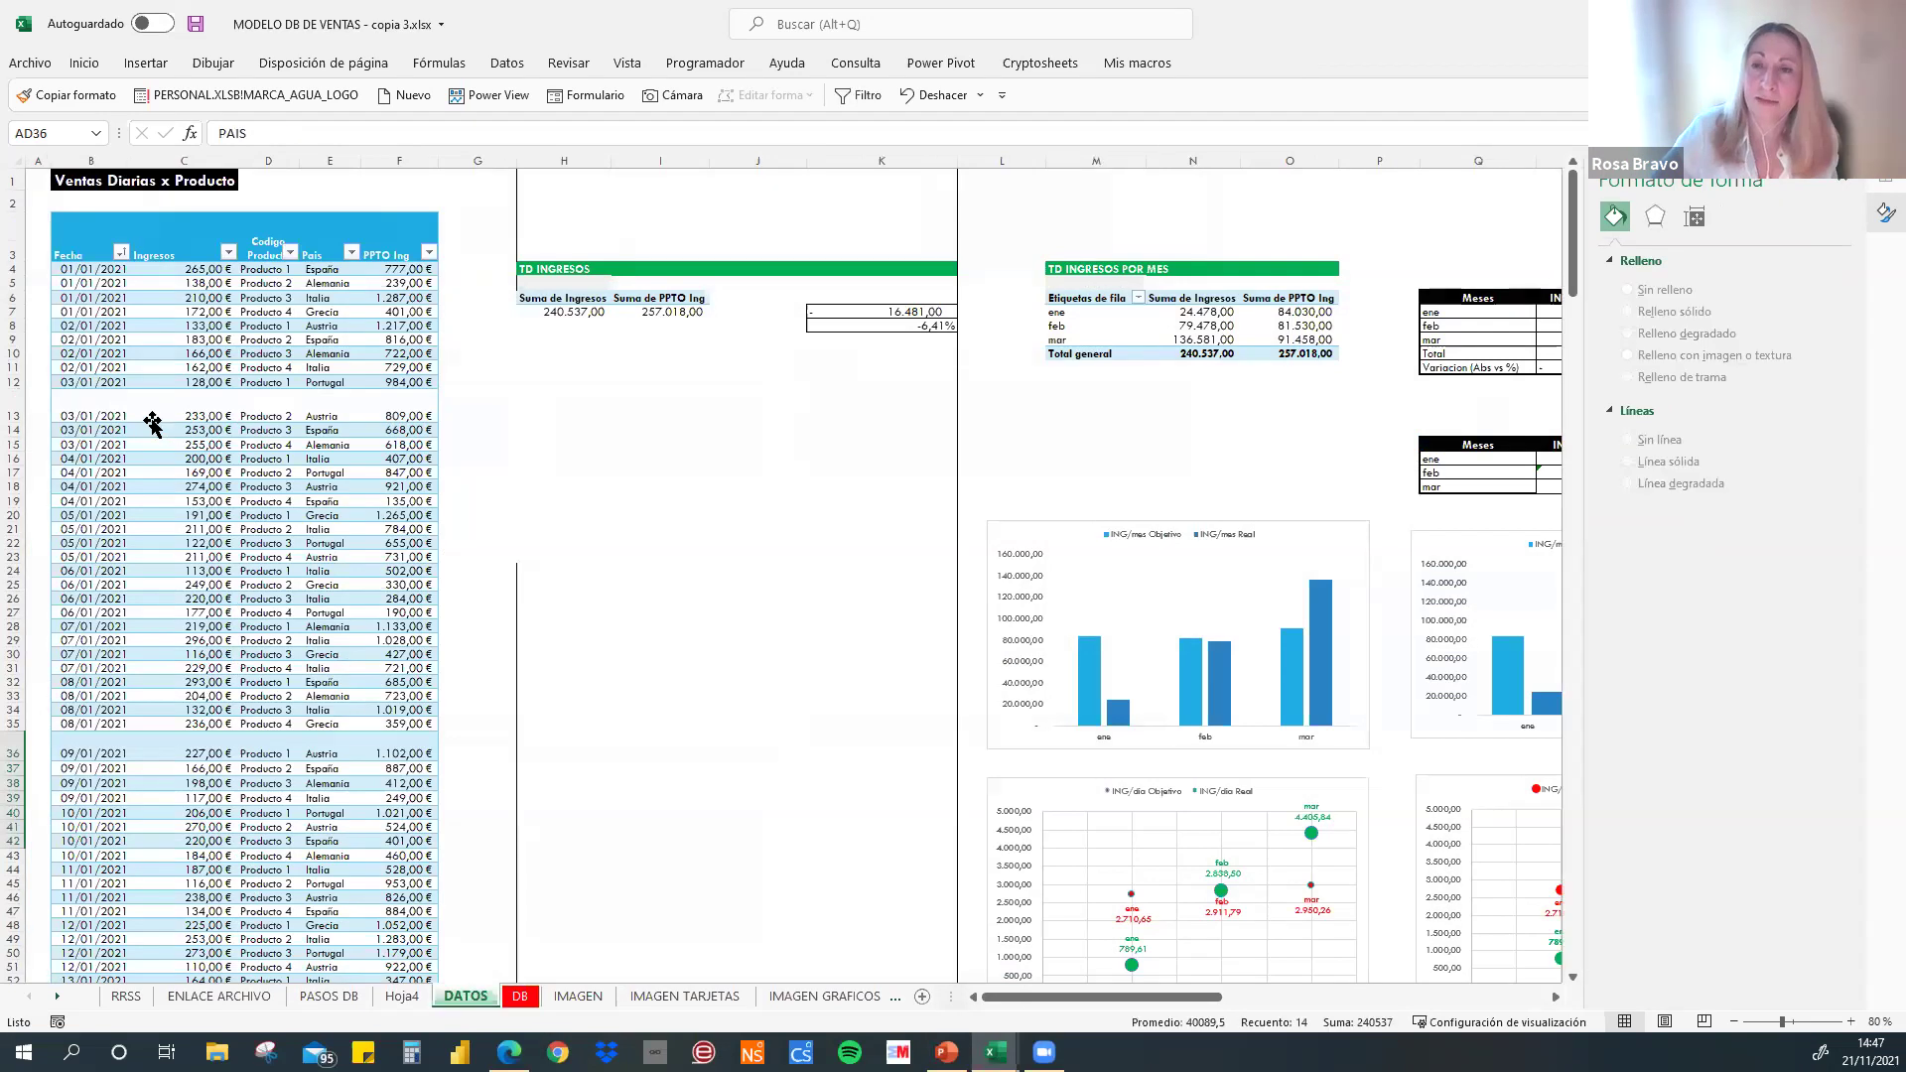
pyautogui.click(473, 991)
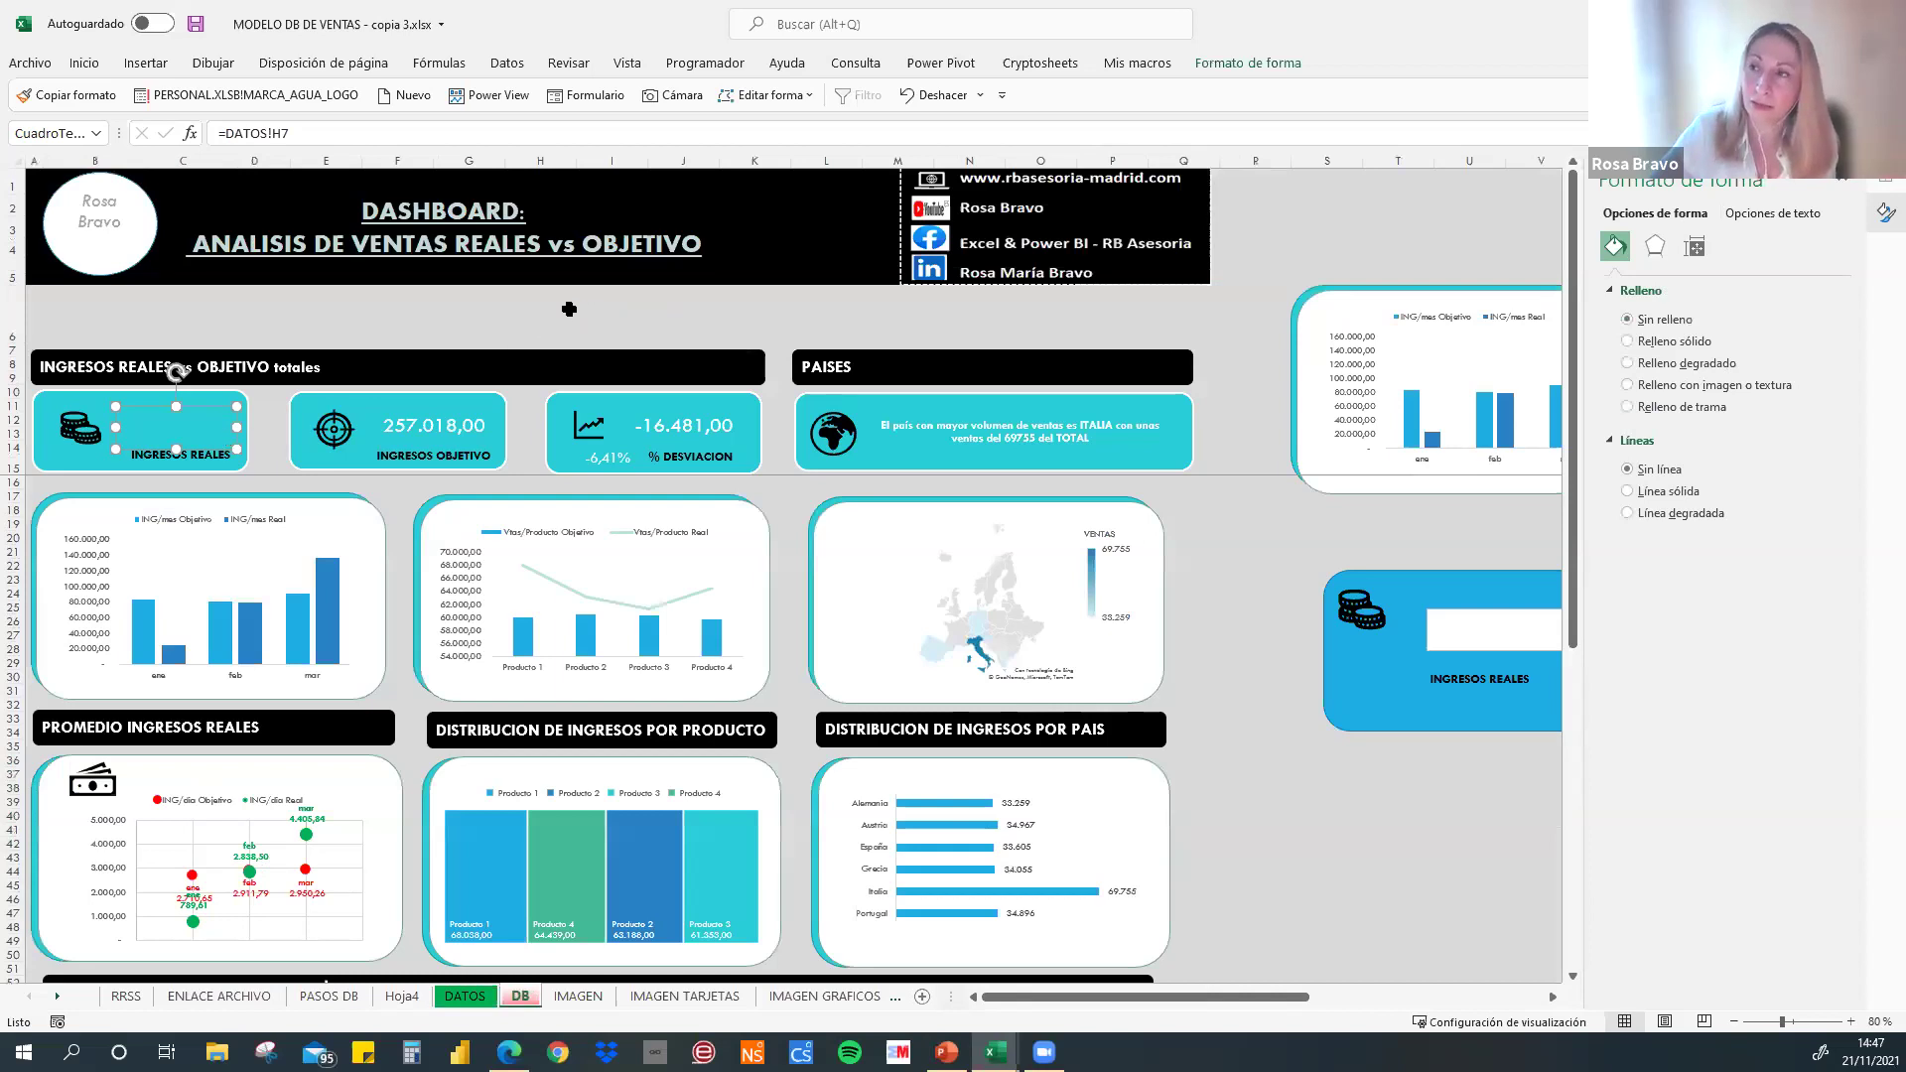
pyautogui.hotkey('ctrl', 'pageup')
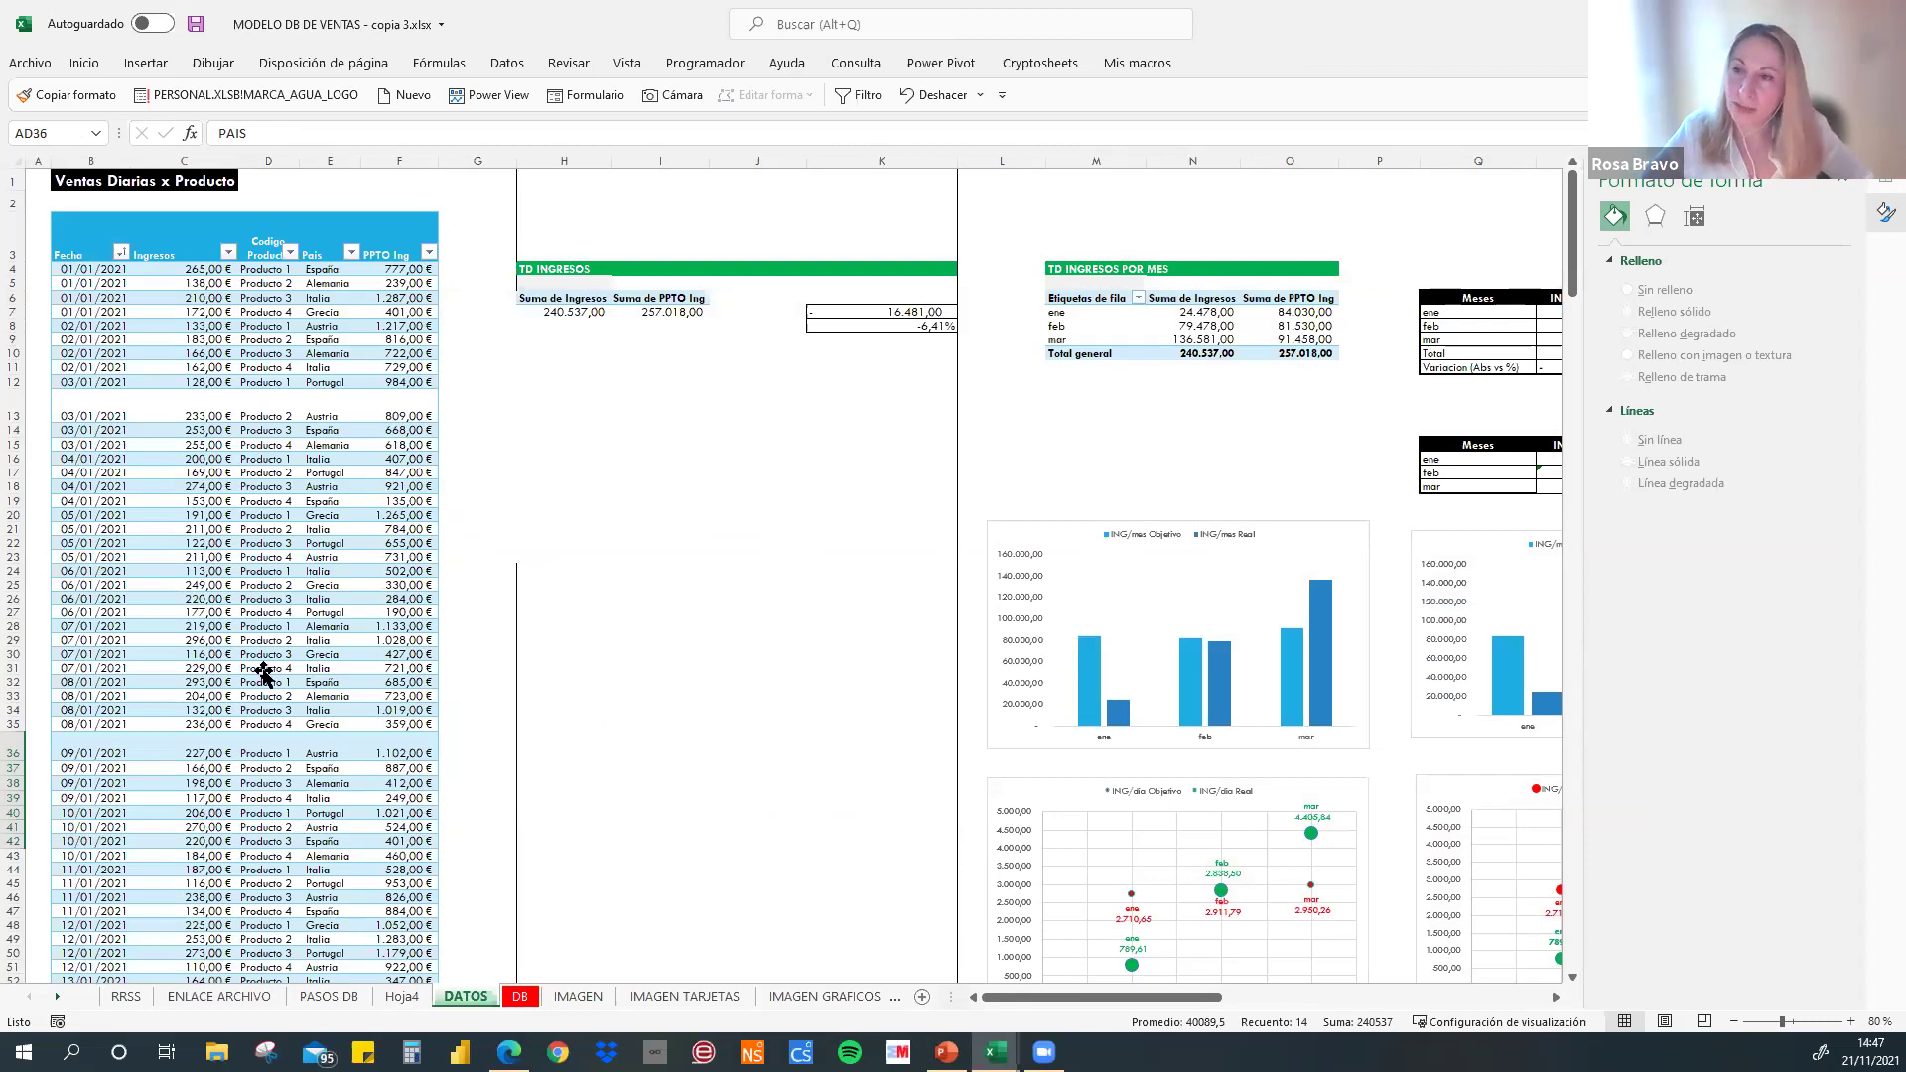
pyautogui.hotkey('ctrl', 'pagedown')
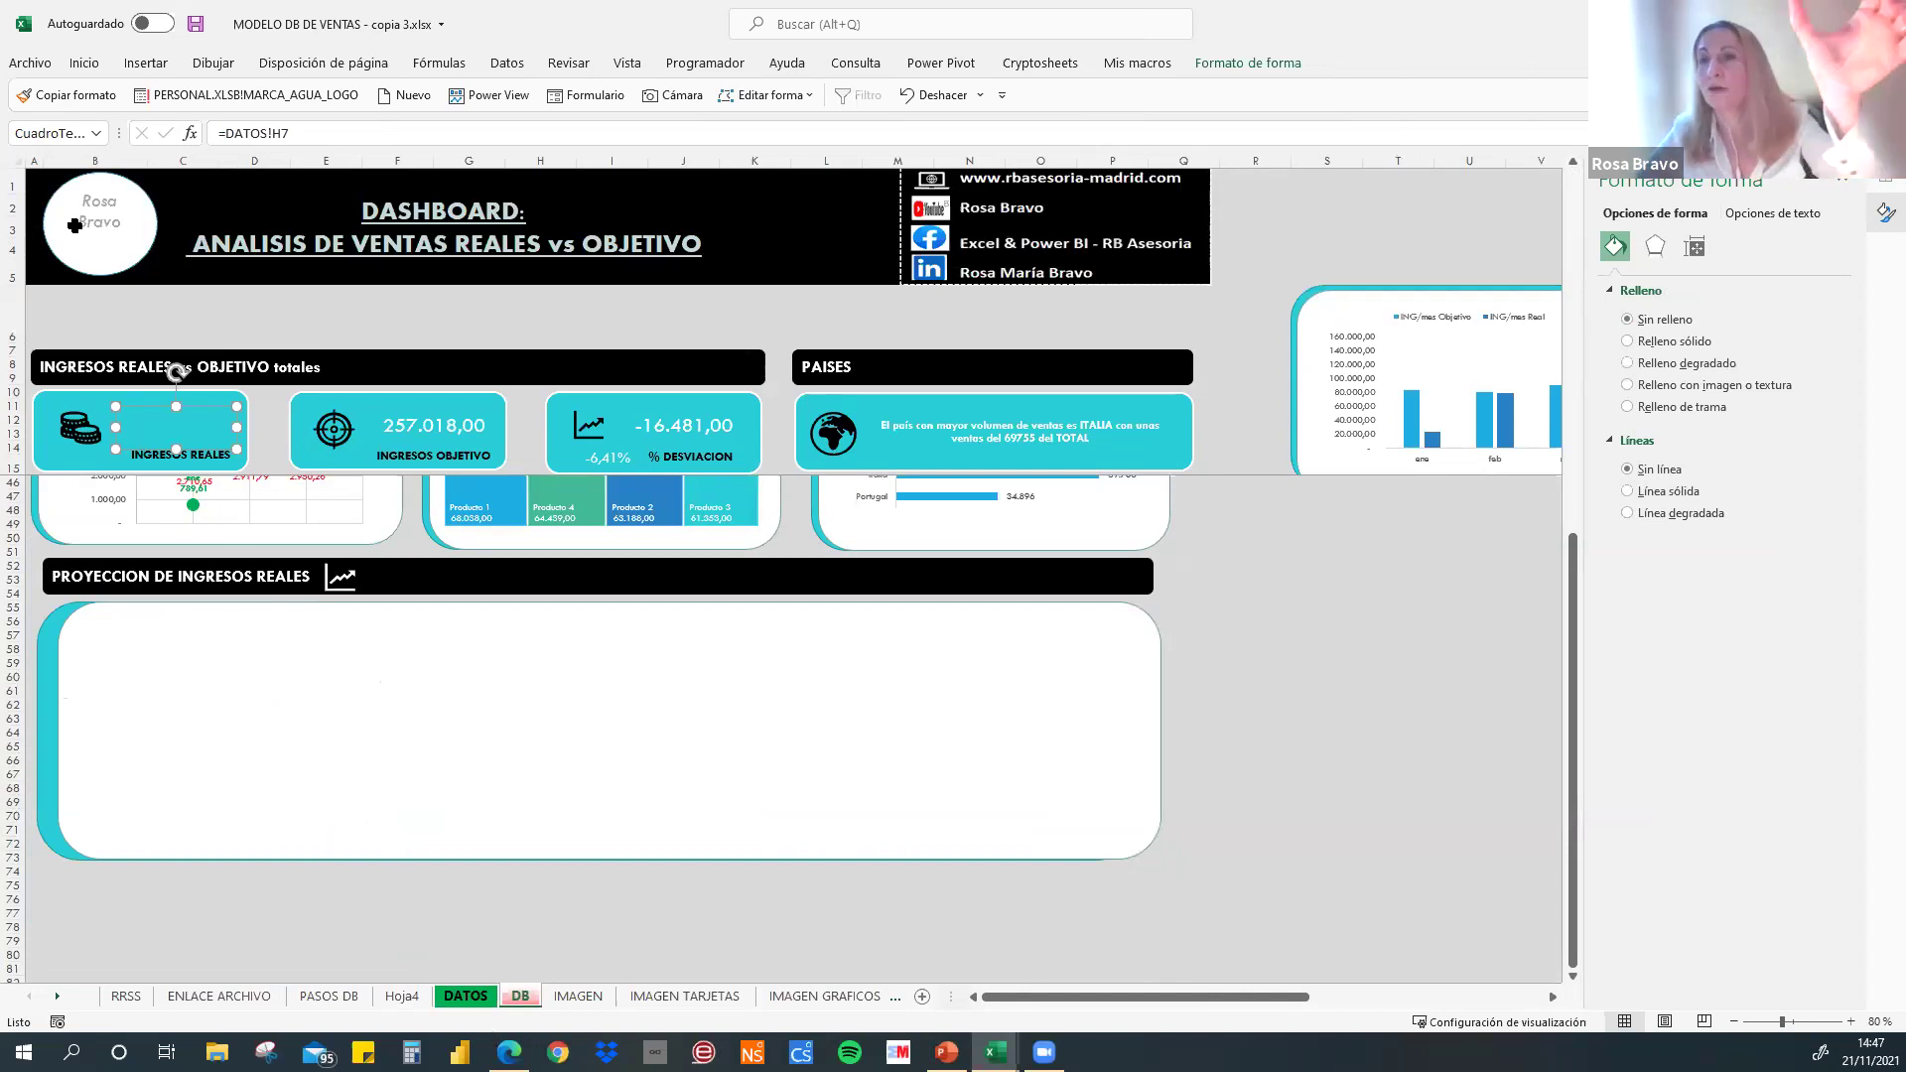
pyautogui.hotkey('ctrl', 'pageup')
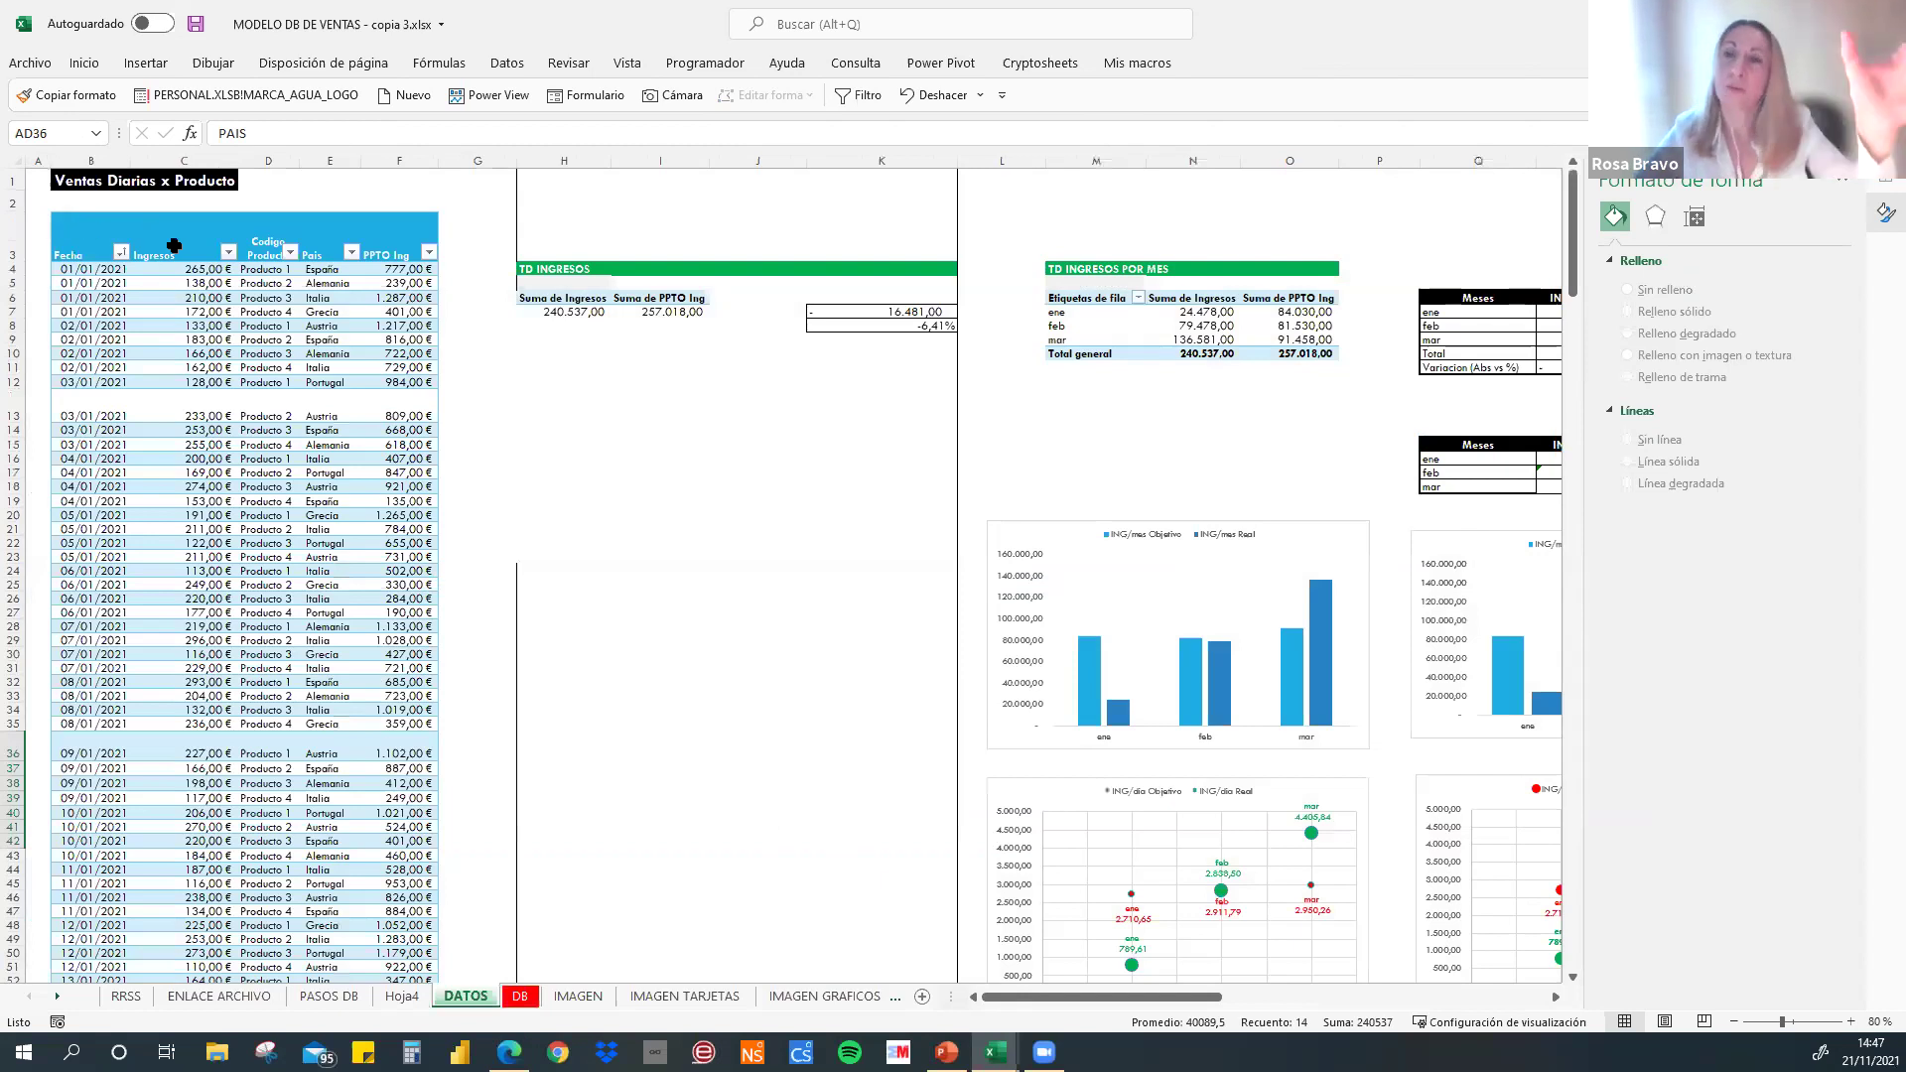
# - Start a forecast sheet from the Fecha and Ingresos columns, B3:C363, of the Ventas Diarias x Producto table in DATOS
pyautogui.click(122, 239)
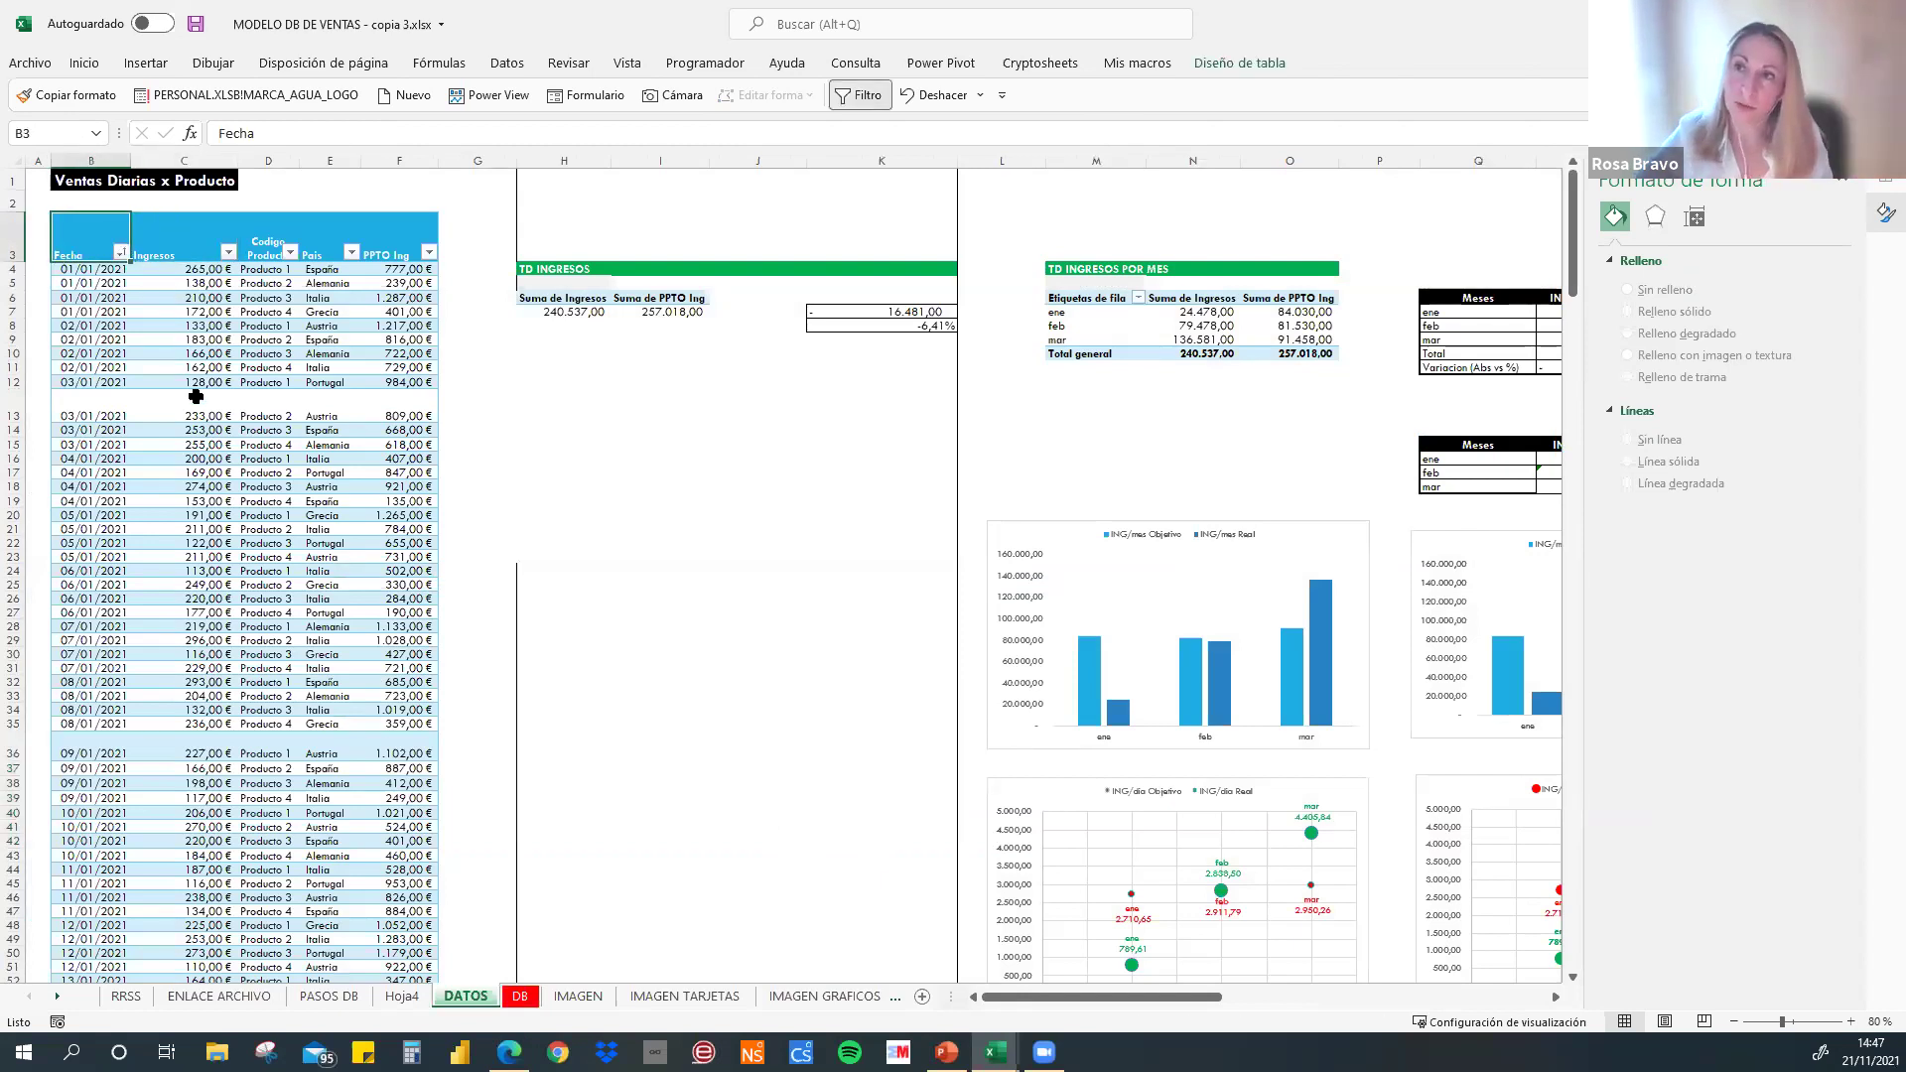
pyautogui.scroll(-1, 209, 437)
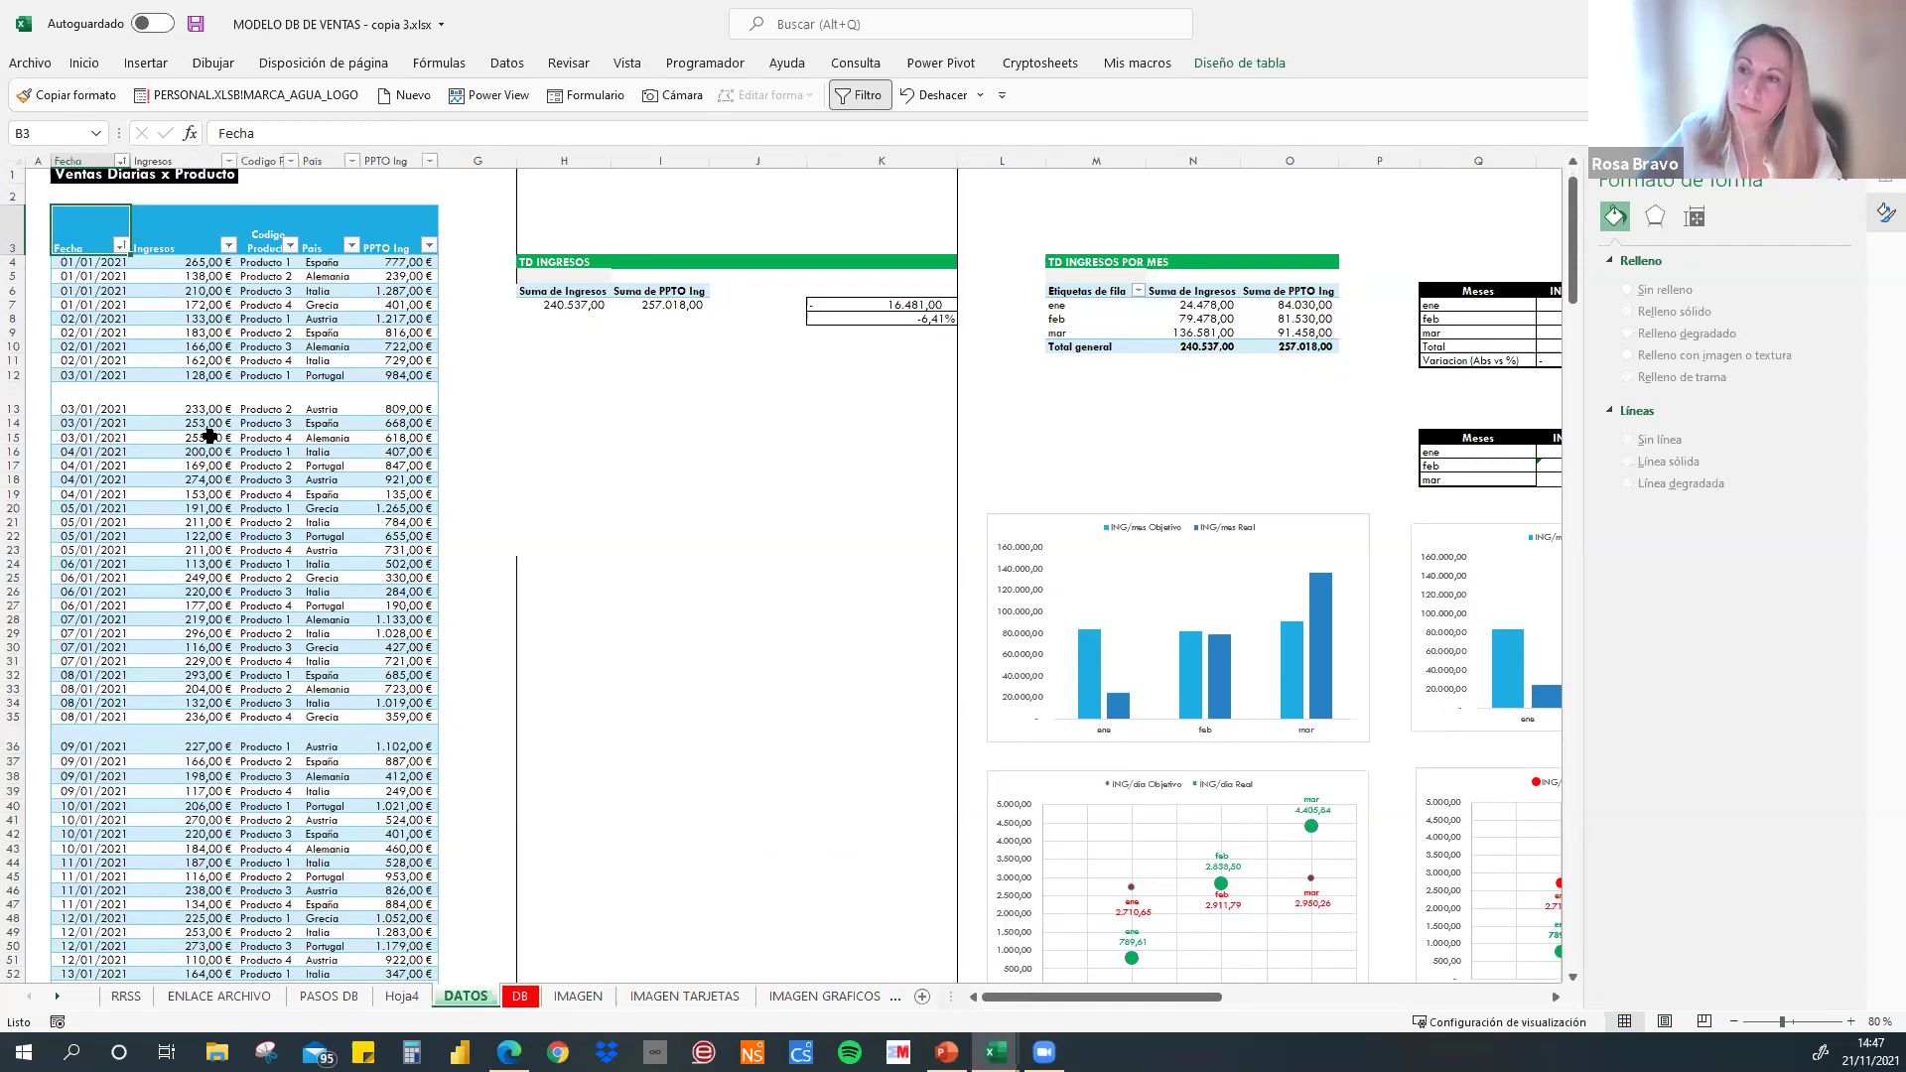
pyautogui.scroll(-2, 209, 437)
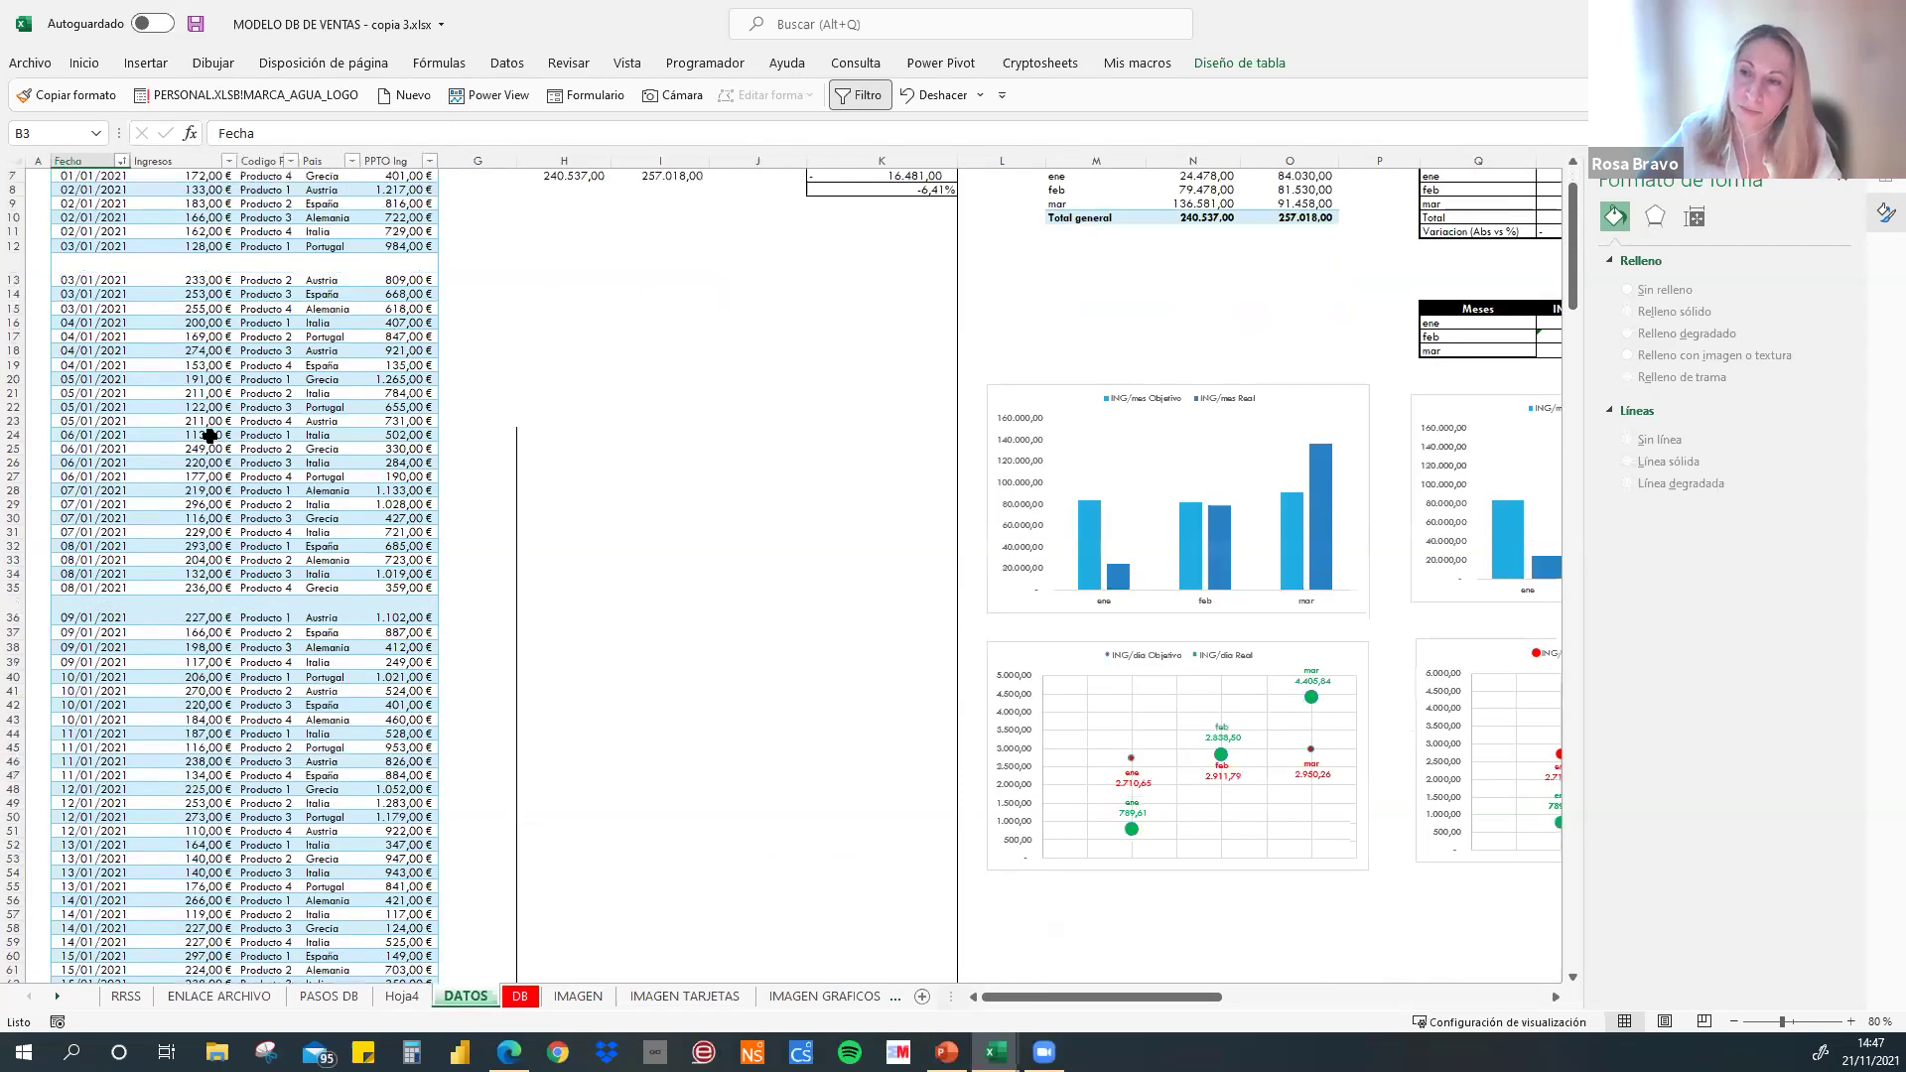
pyautogui.scroll(-3, 209, 436)
pyautogui.scroll(-20, 209, 437)
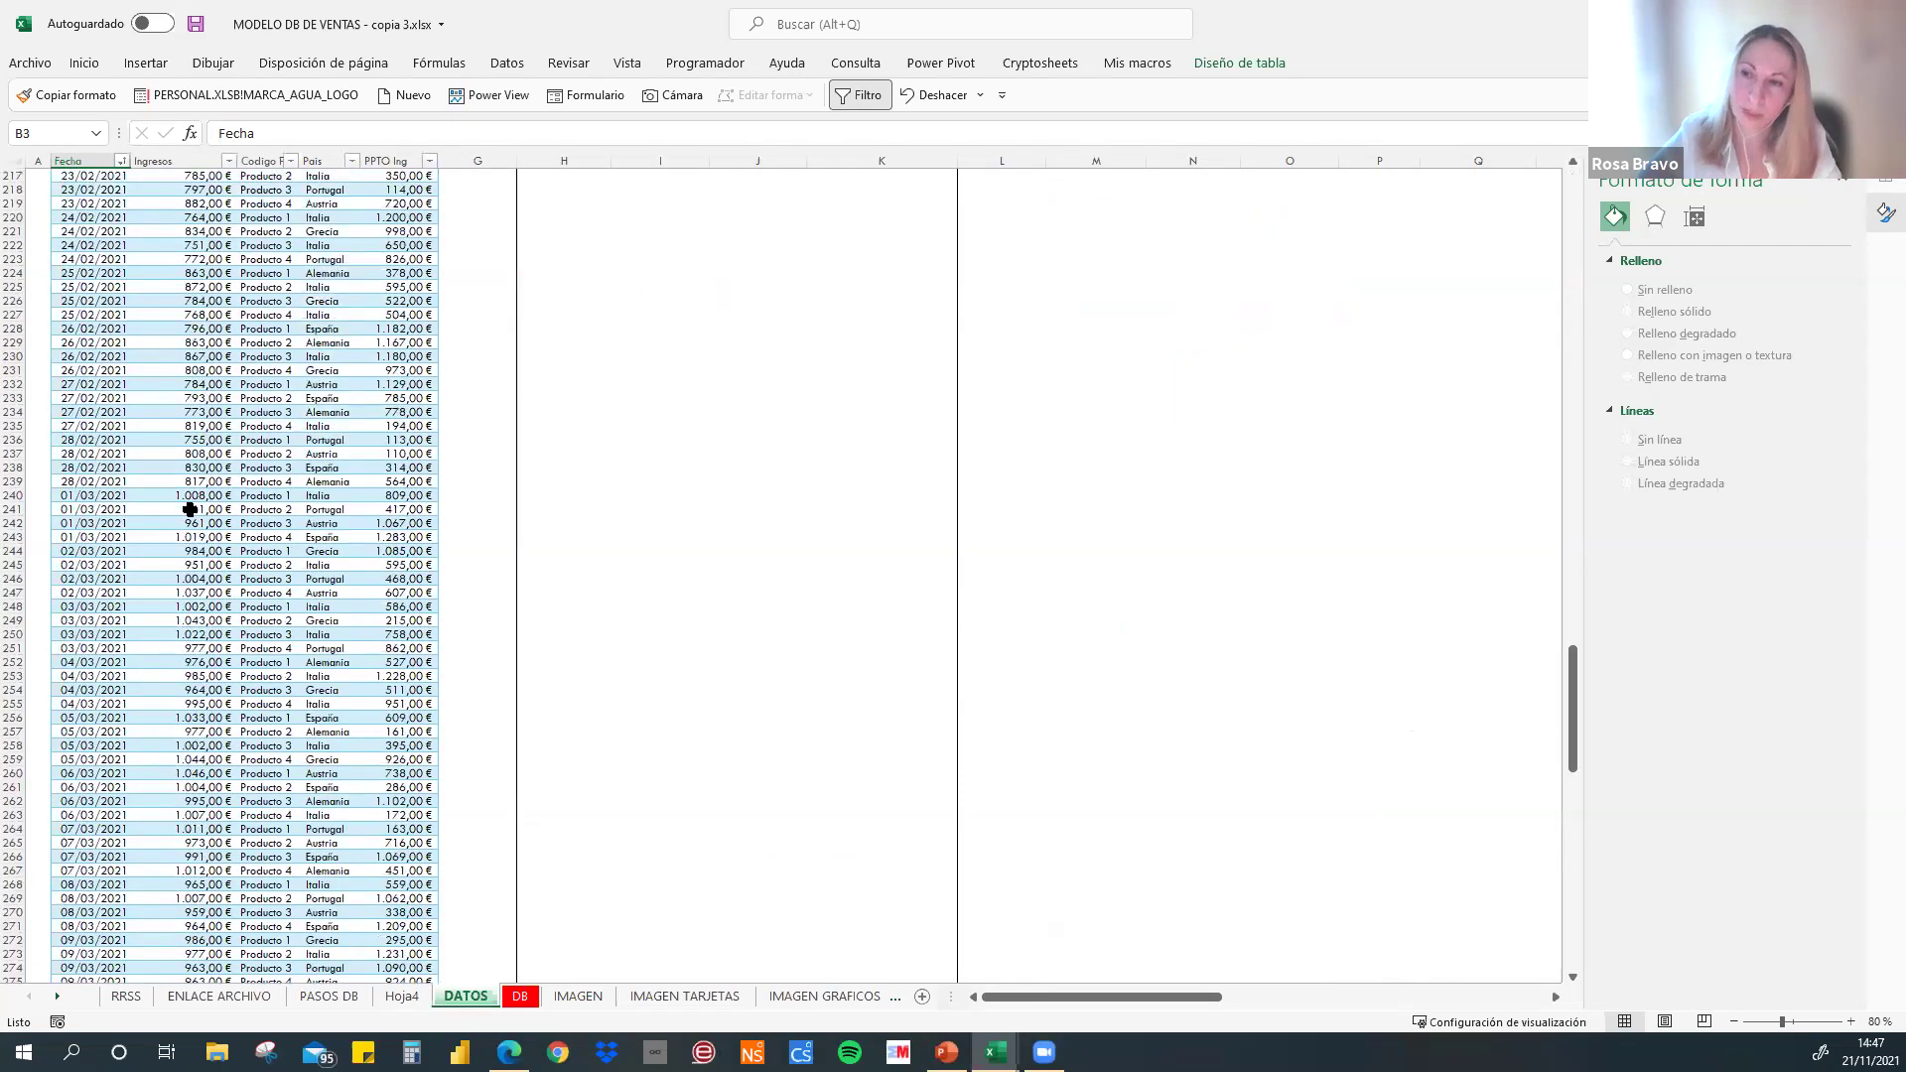
pyautogui.scroll(-20, 189, 626)
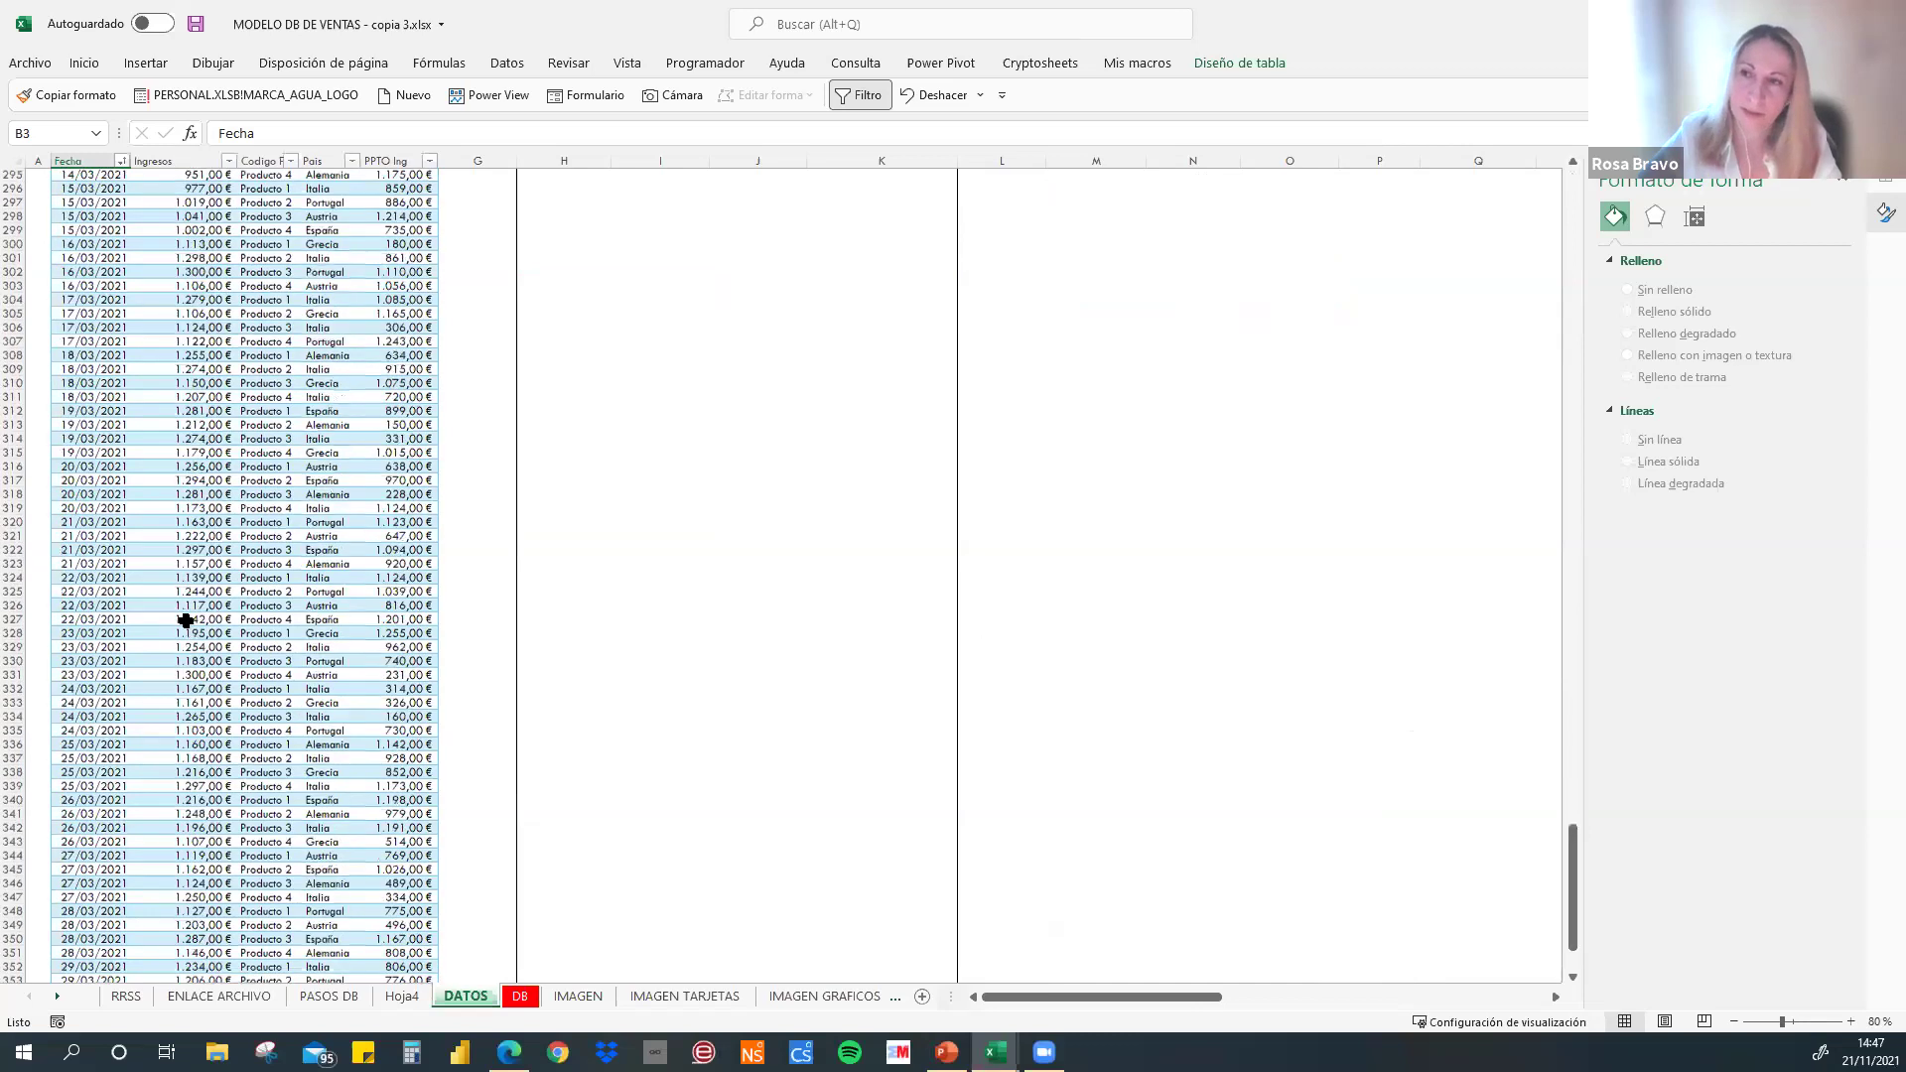
pyautogui.scroll(-3, 186, 620)
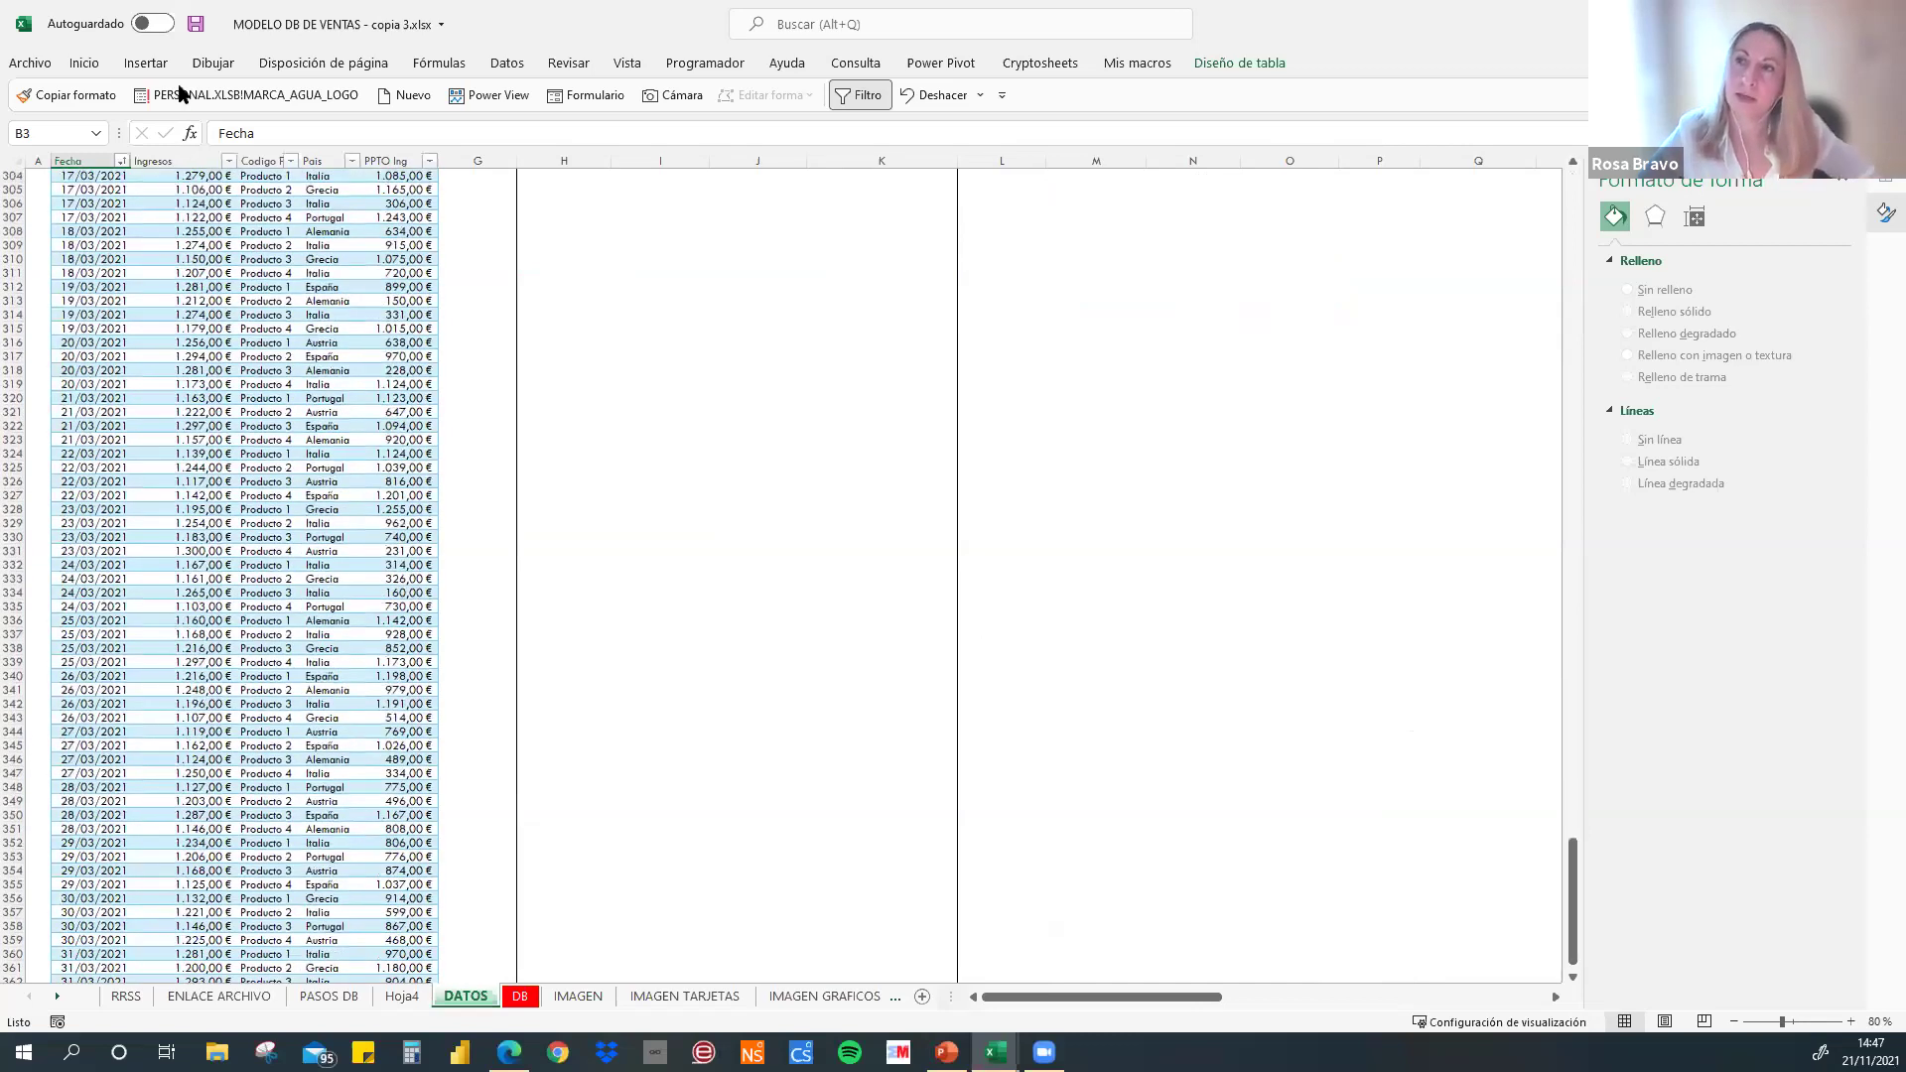
pyautogui.hotkey('ctrl', 'shift', 'Right')
pyautogui.hotkey('ctrl', 'shift', 'Down')
pyautogui.hotkey('shift', 'Left')
pyautogui.hotkey('shift', 'Left')
pyautogui.hotkey('shift', 'Left')
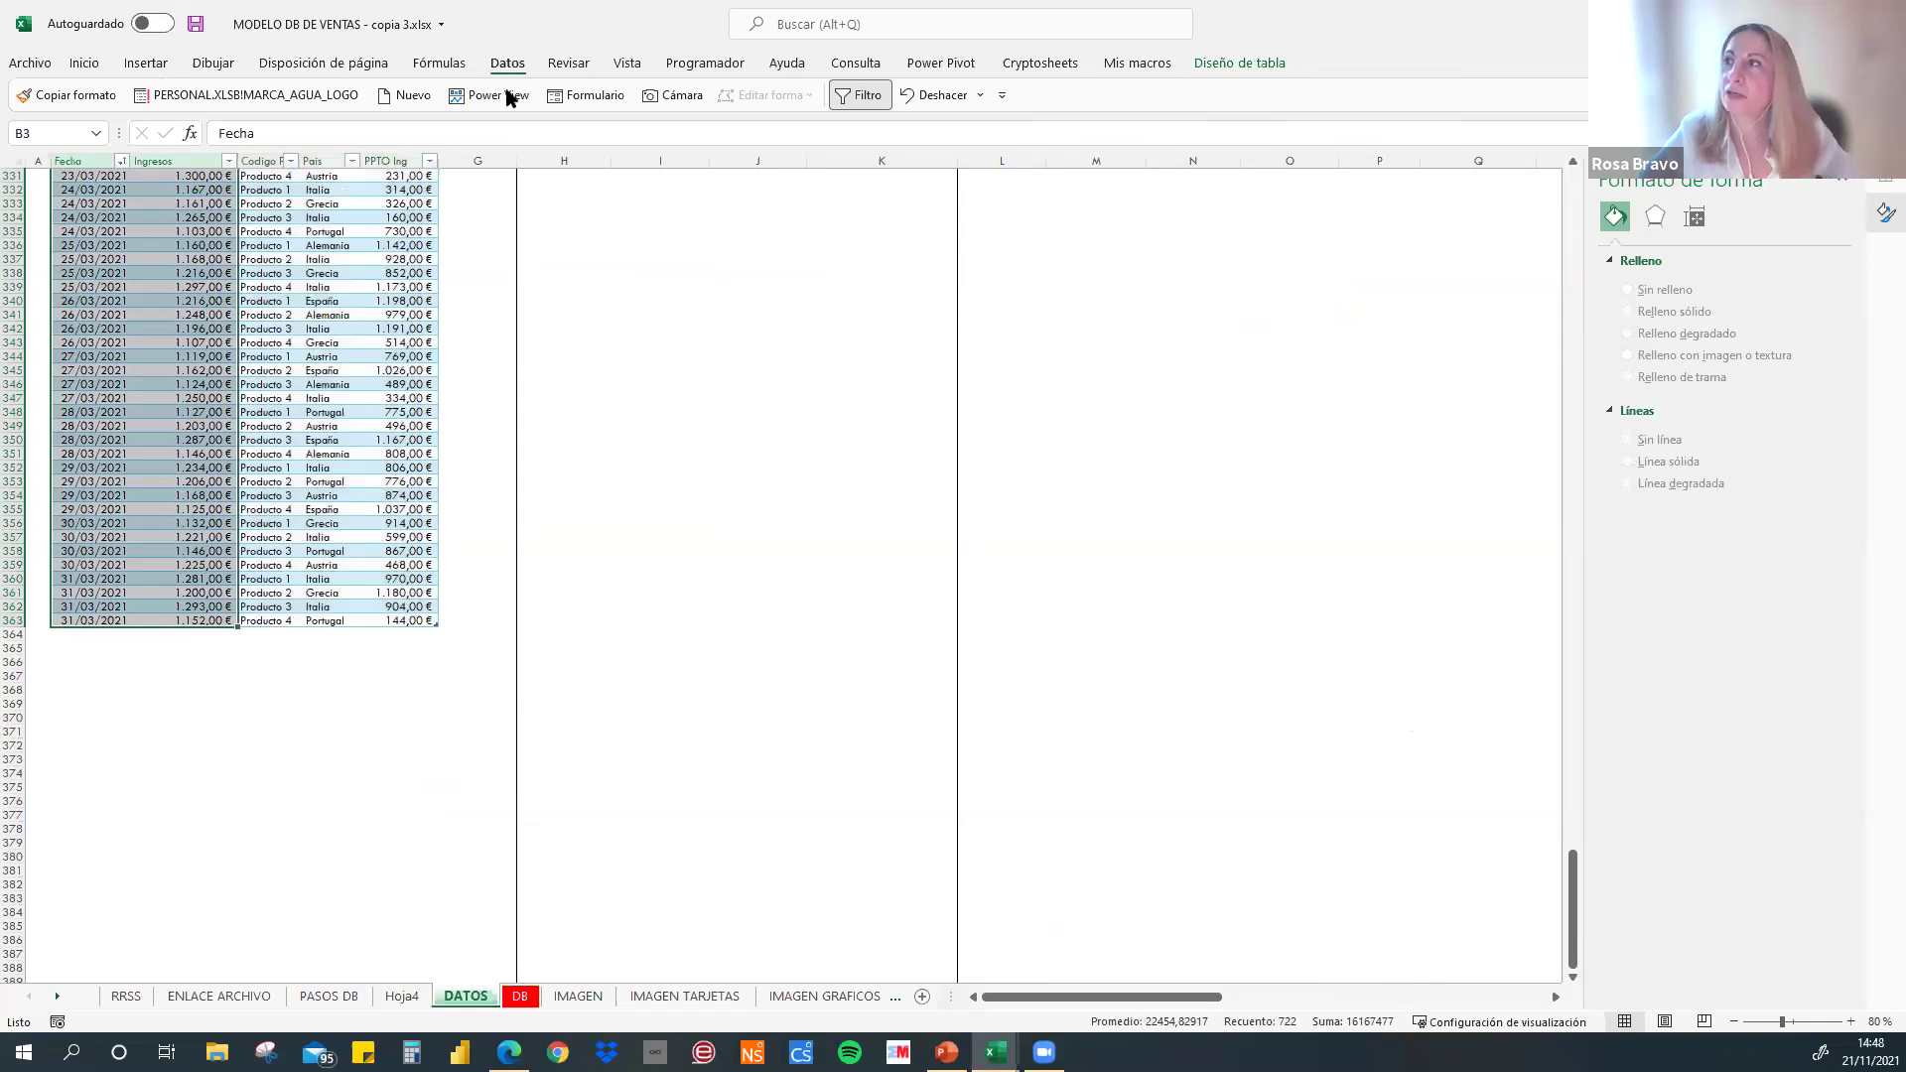
pyautogui.click(1286, 102)
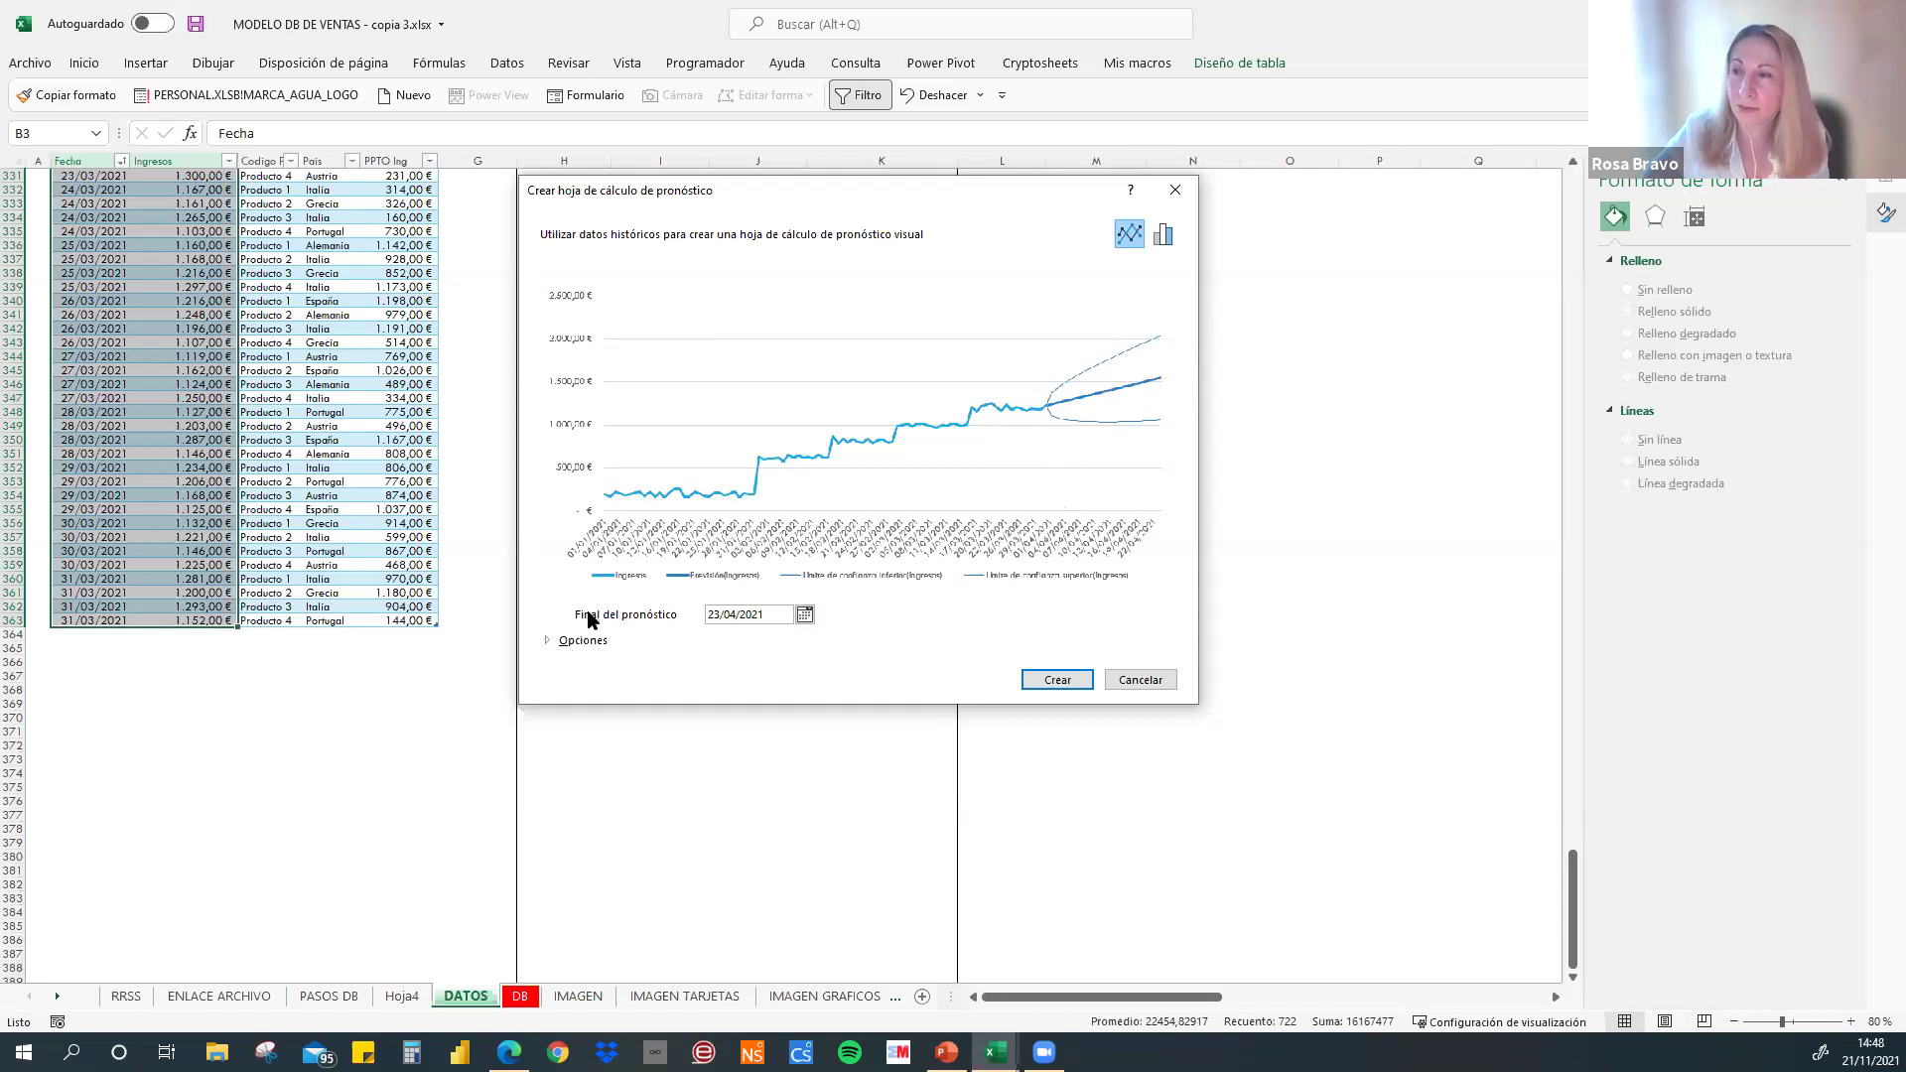
# - Set the forecast end date to 29/06/2021, show the forecast options, and create the forecast sheet with its line chart
pyautogui.click(804, 615)
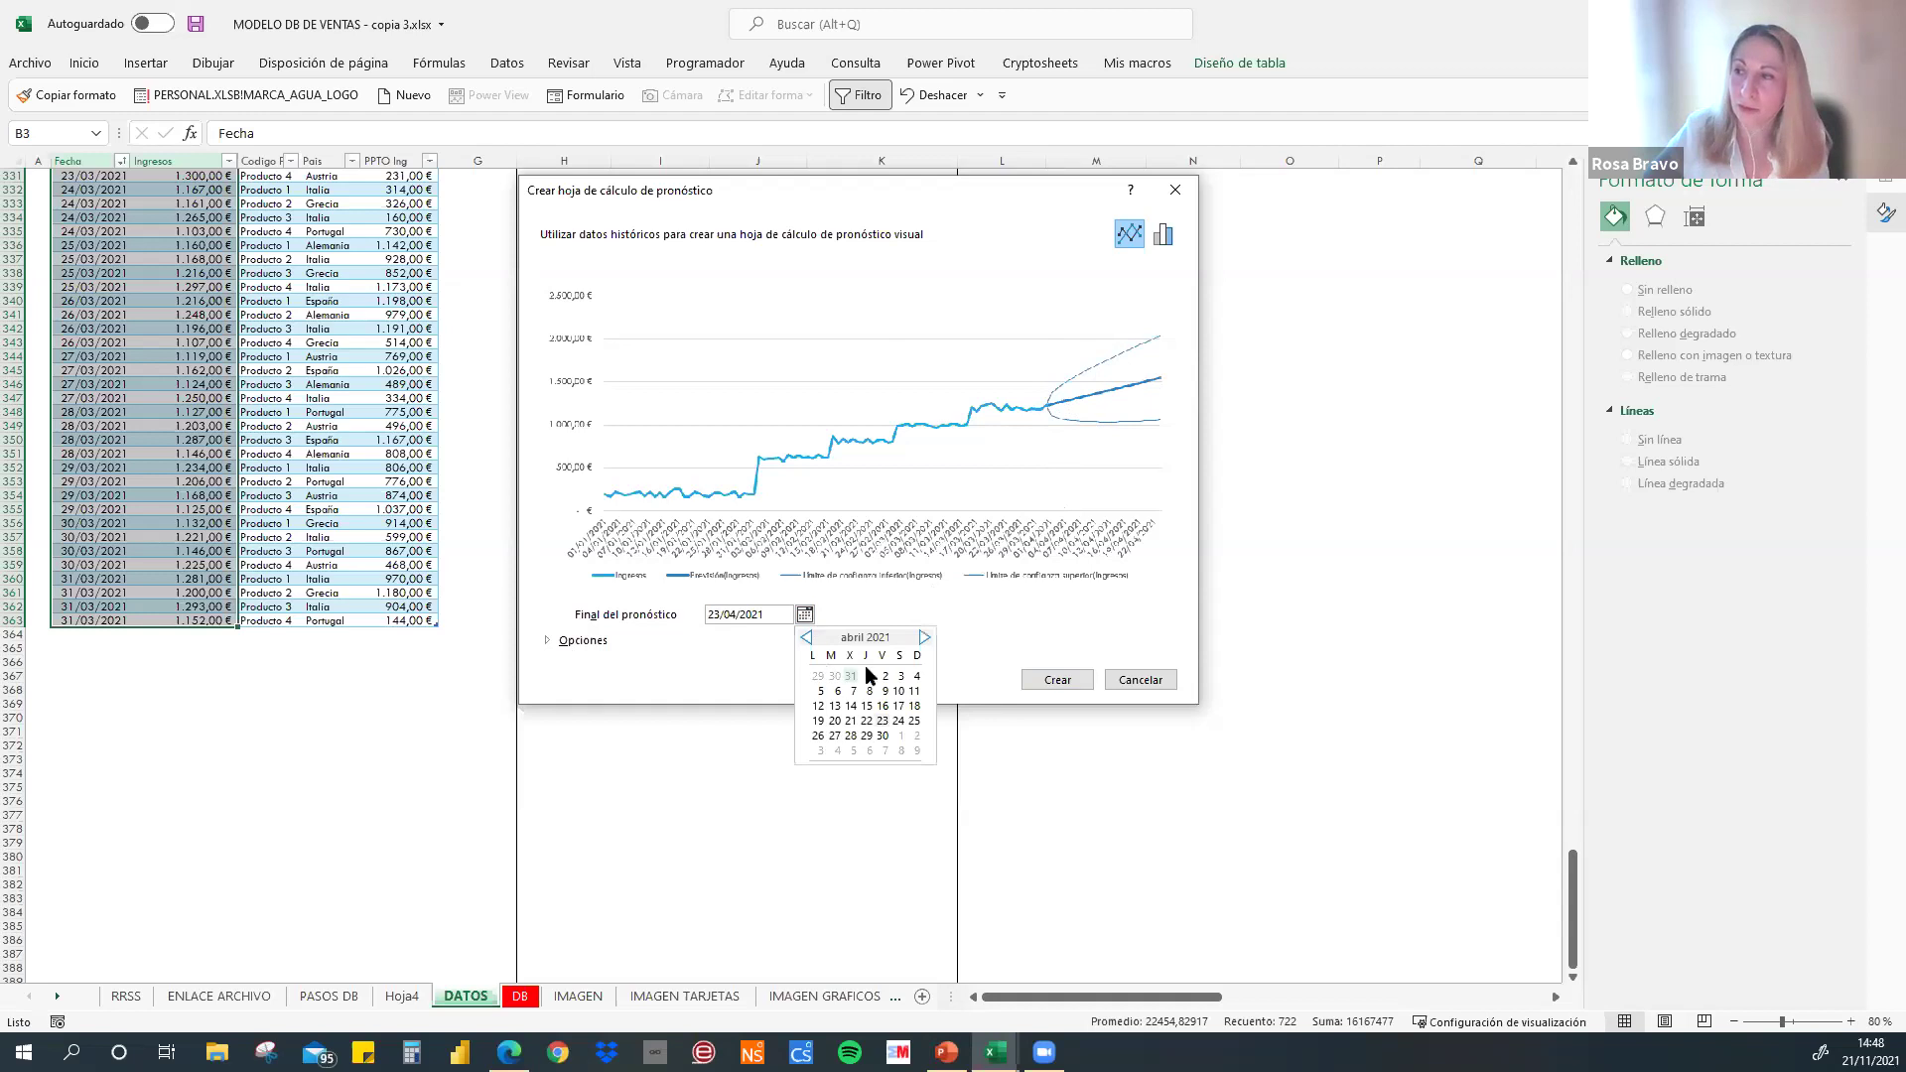
pyautogui.click(924, 638)
pyautogui.click(924, 638)
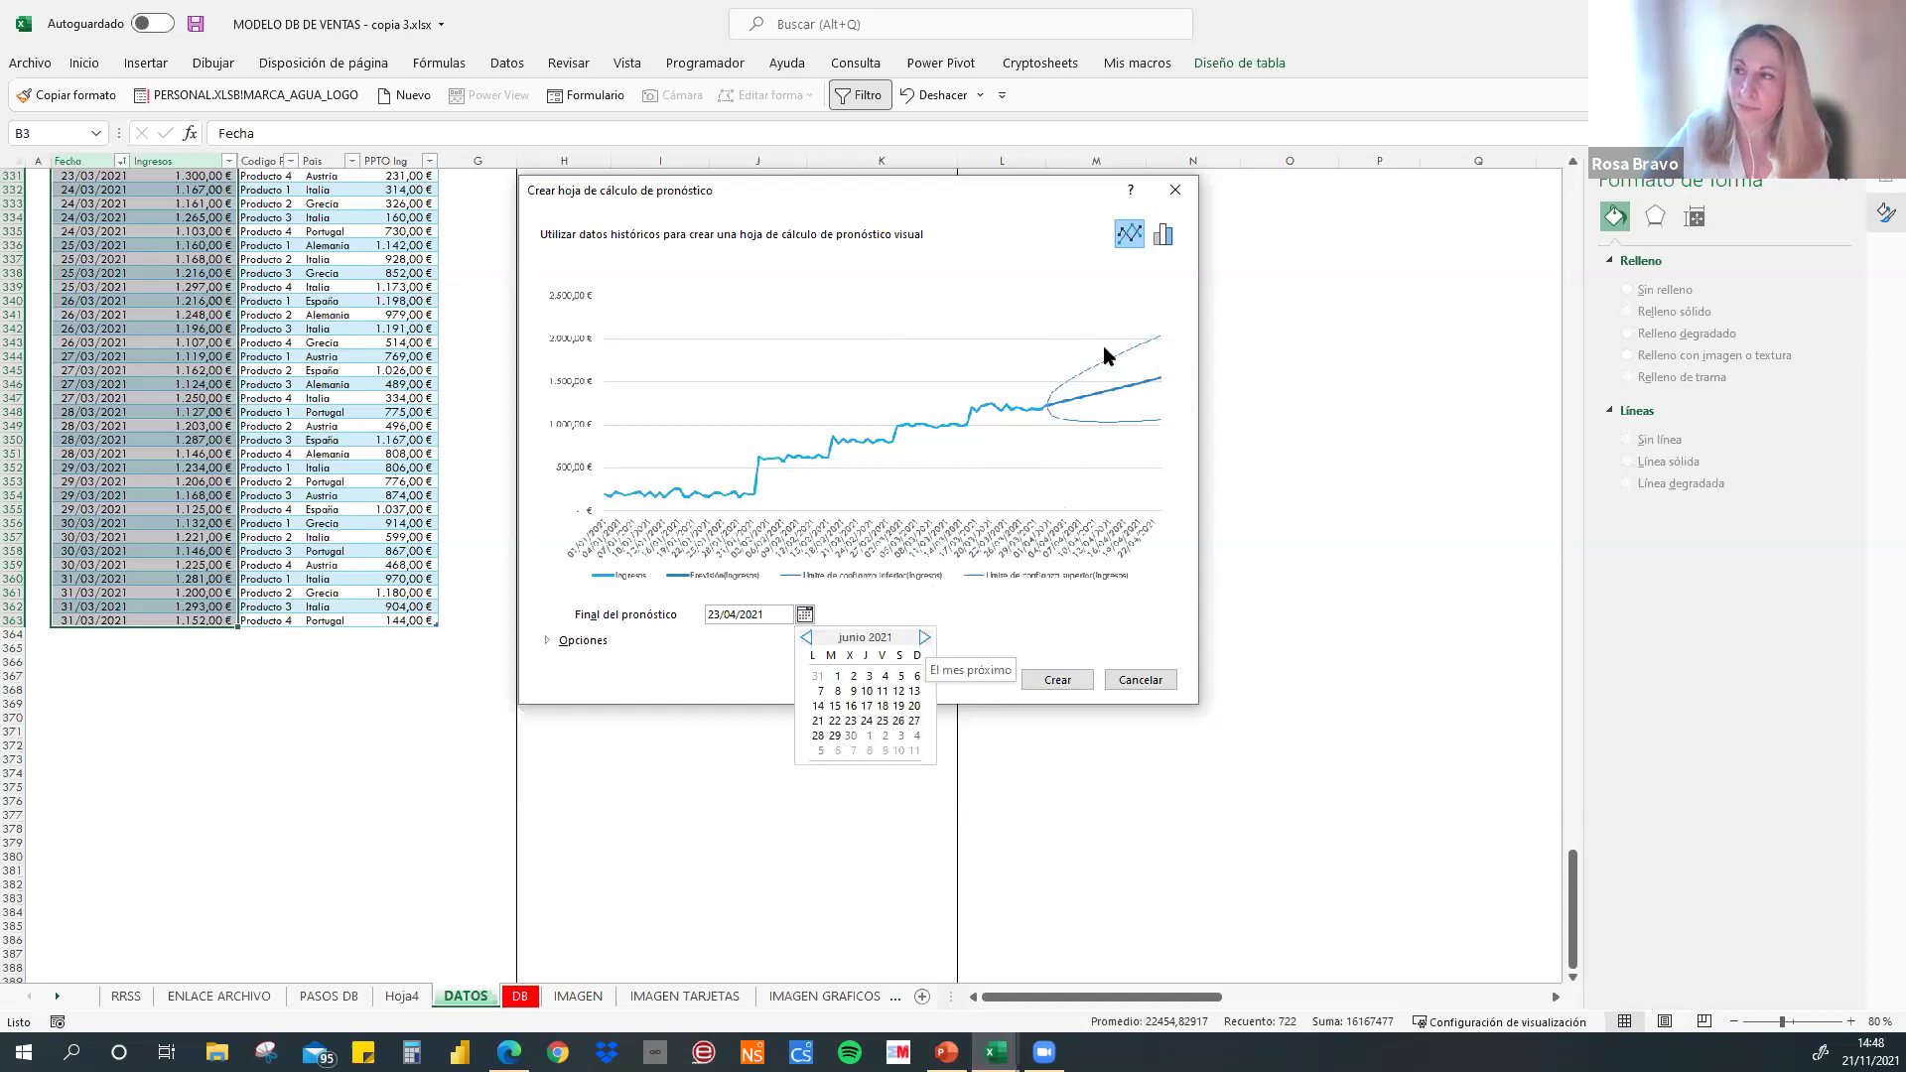
pyautogui.click(1050, 444)
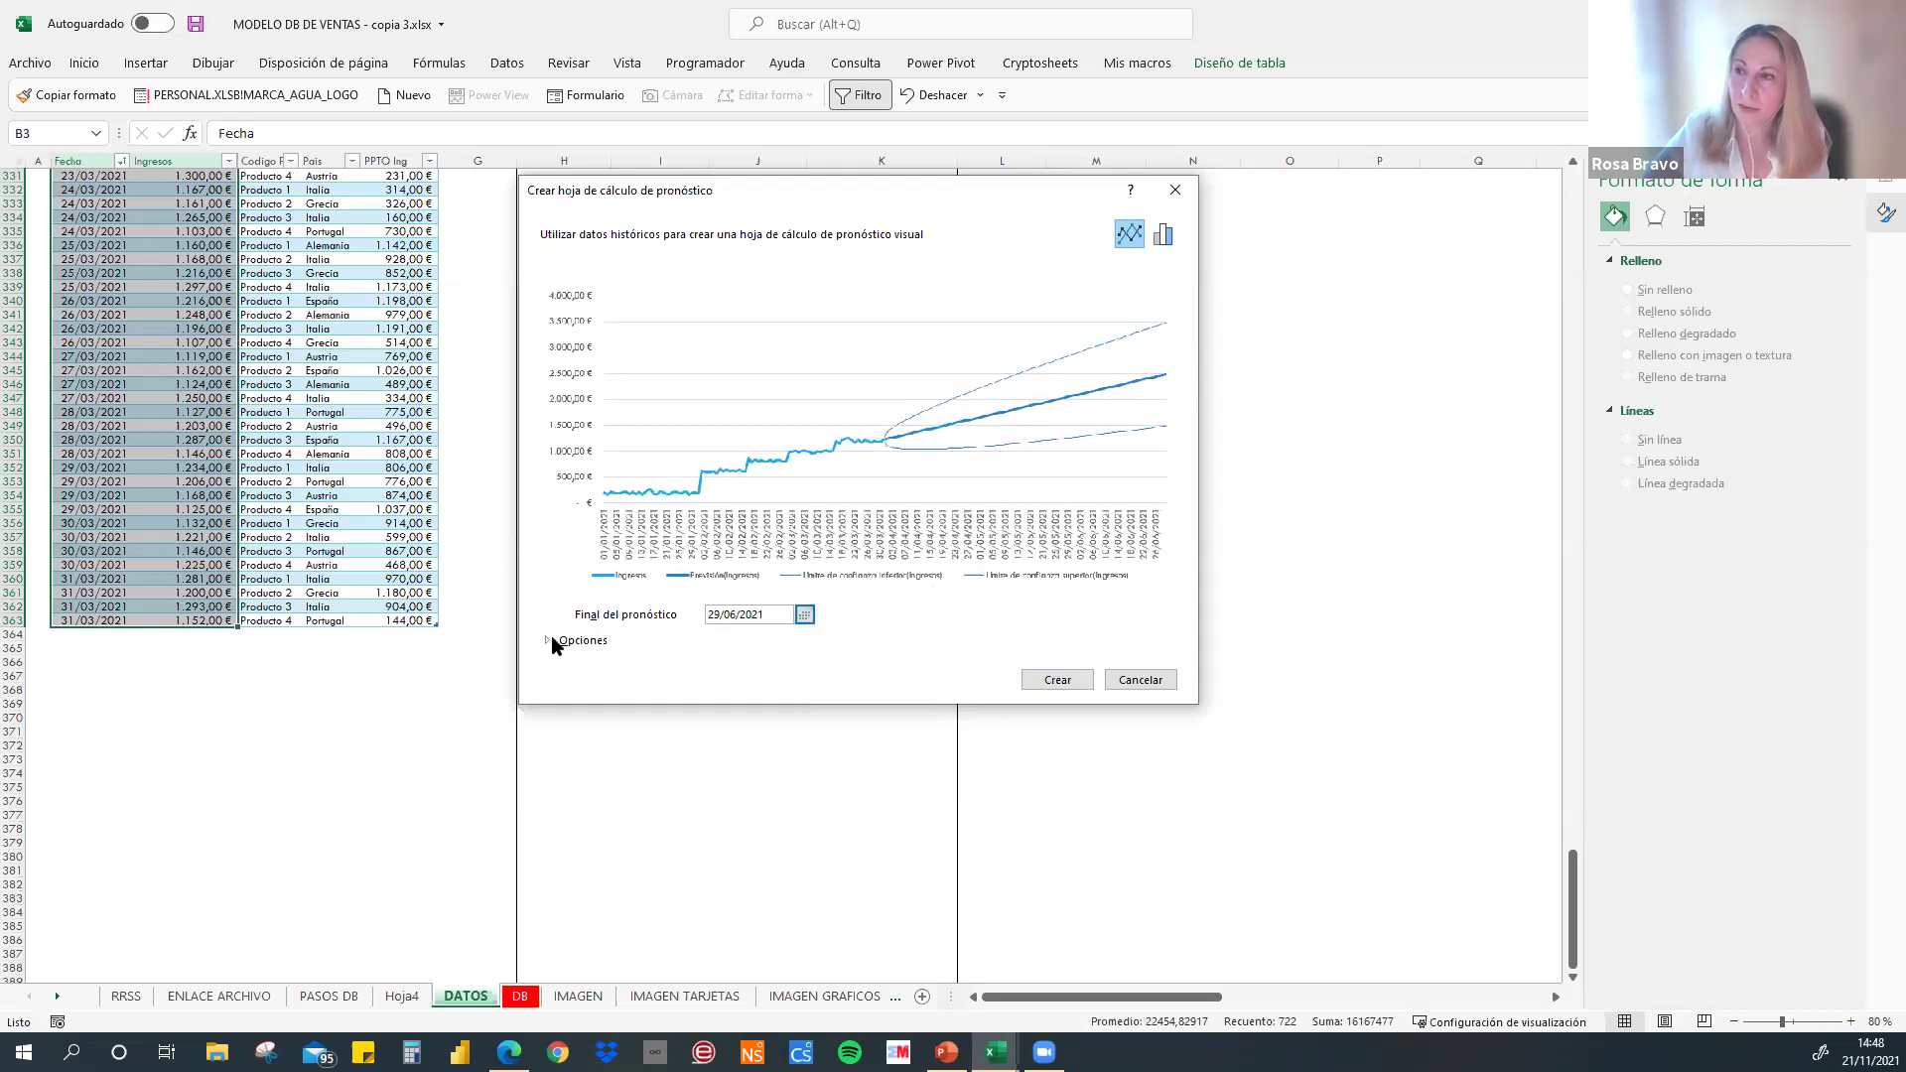
pyautogui.click(551, 641)
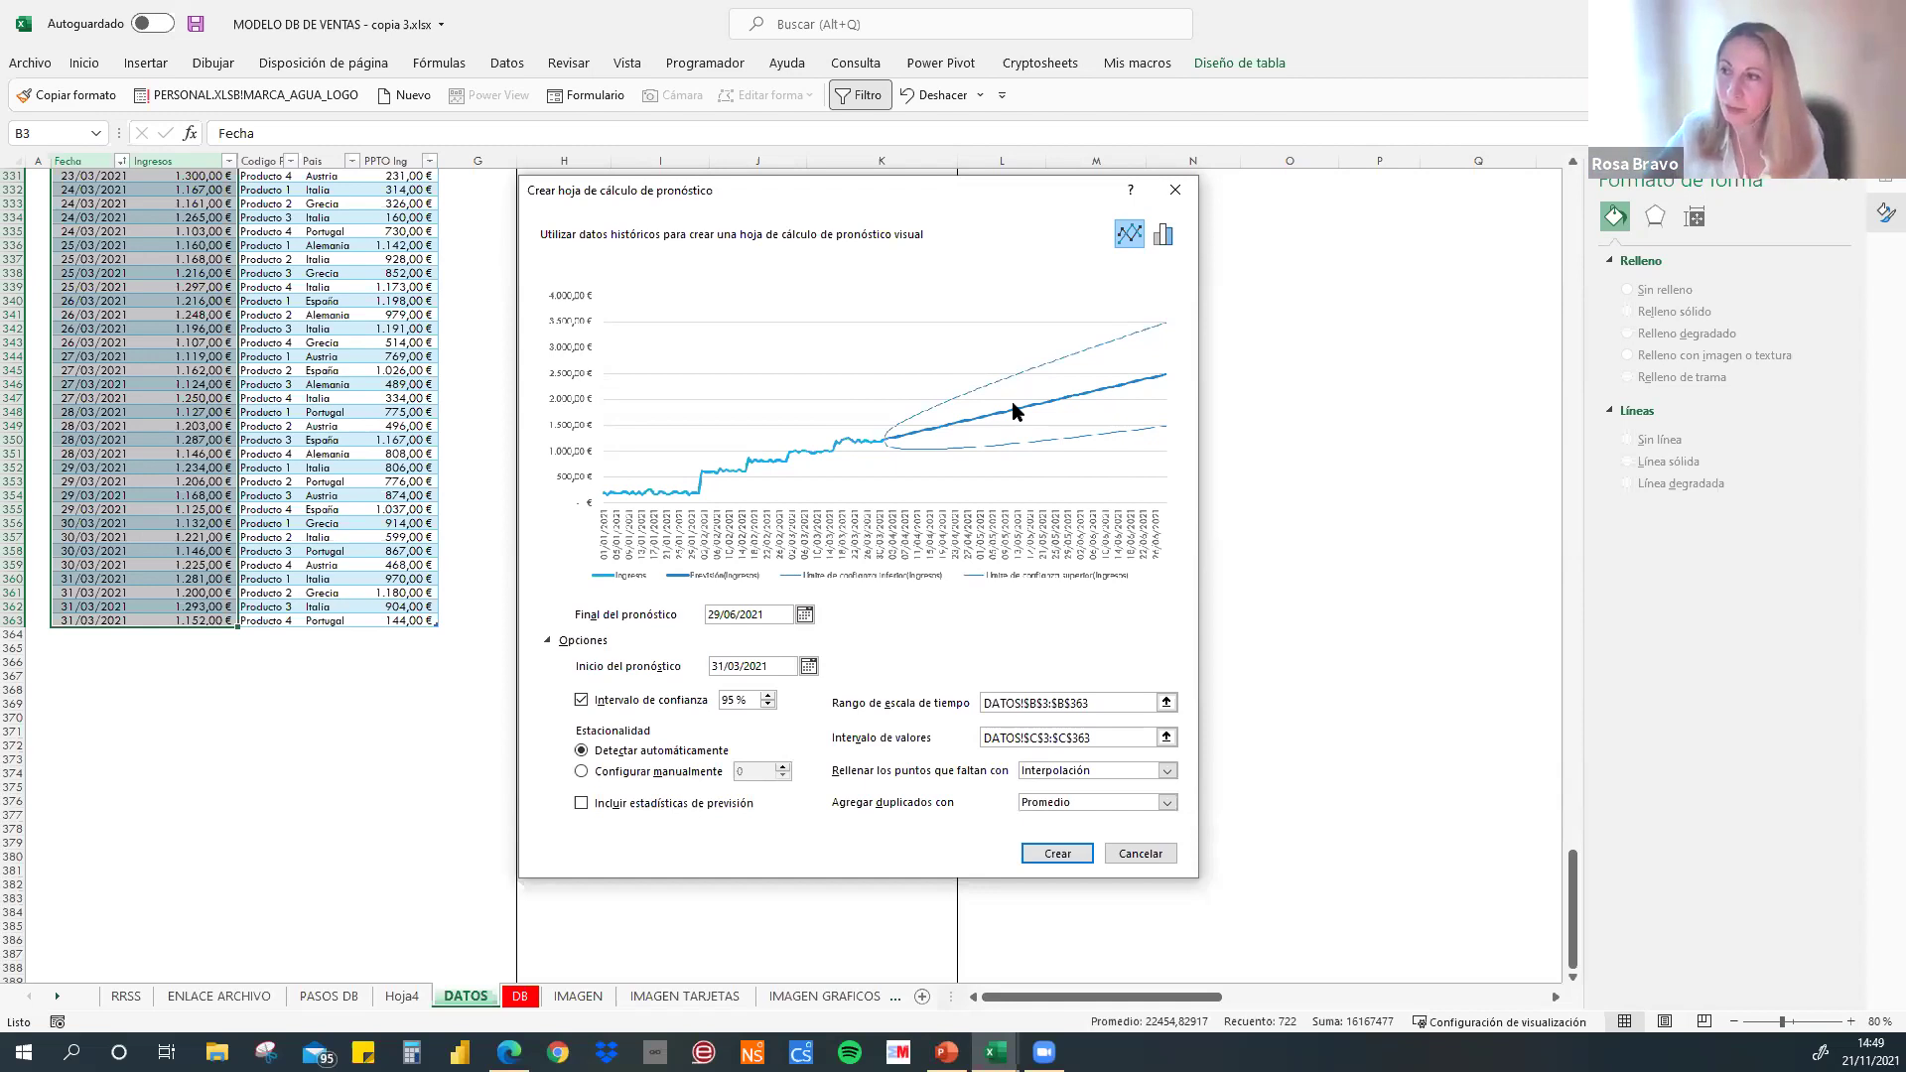
pyautogui.click(1057, 853)
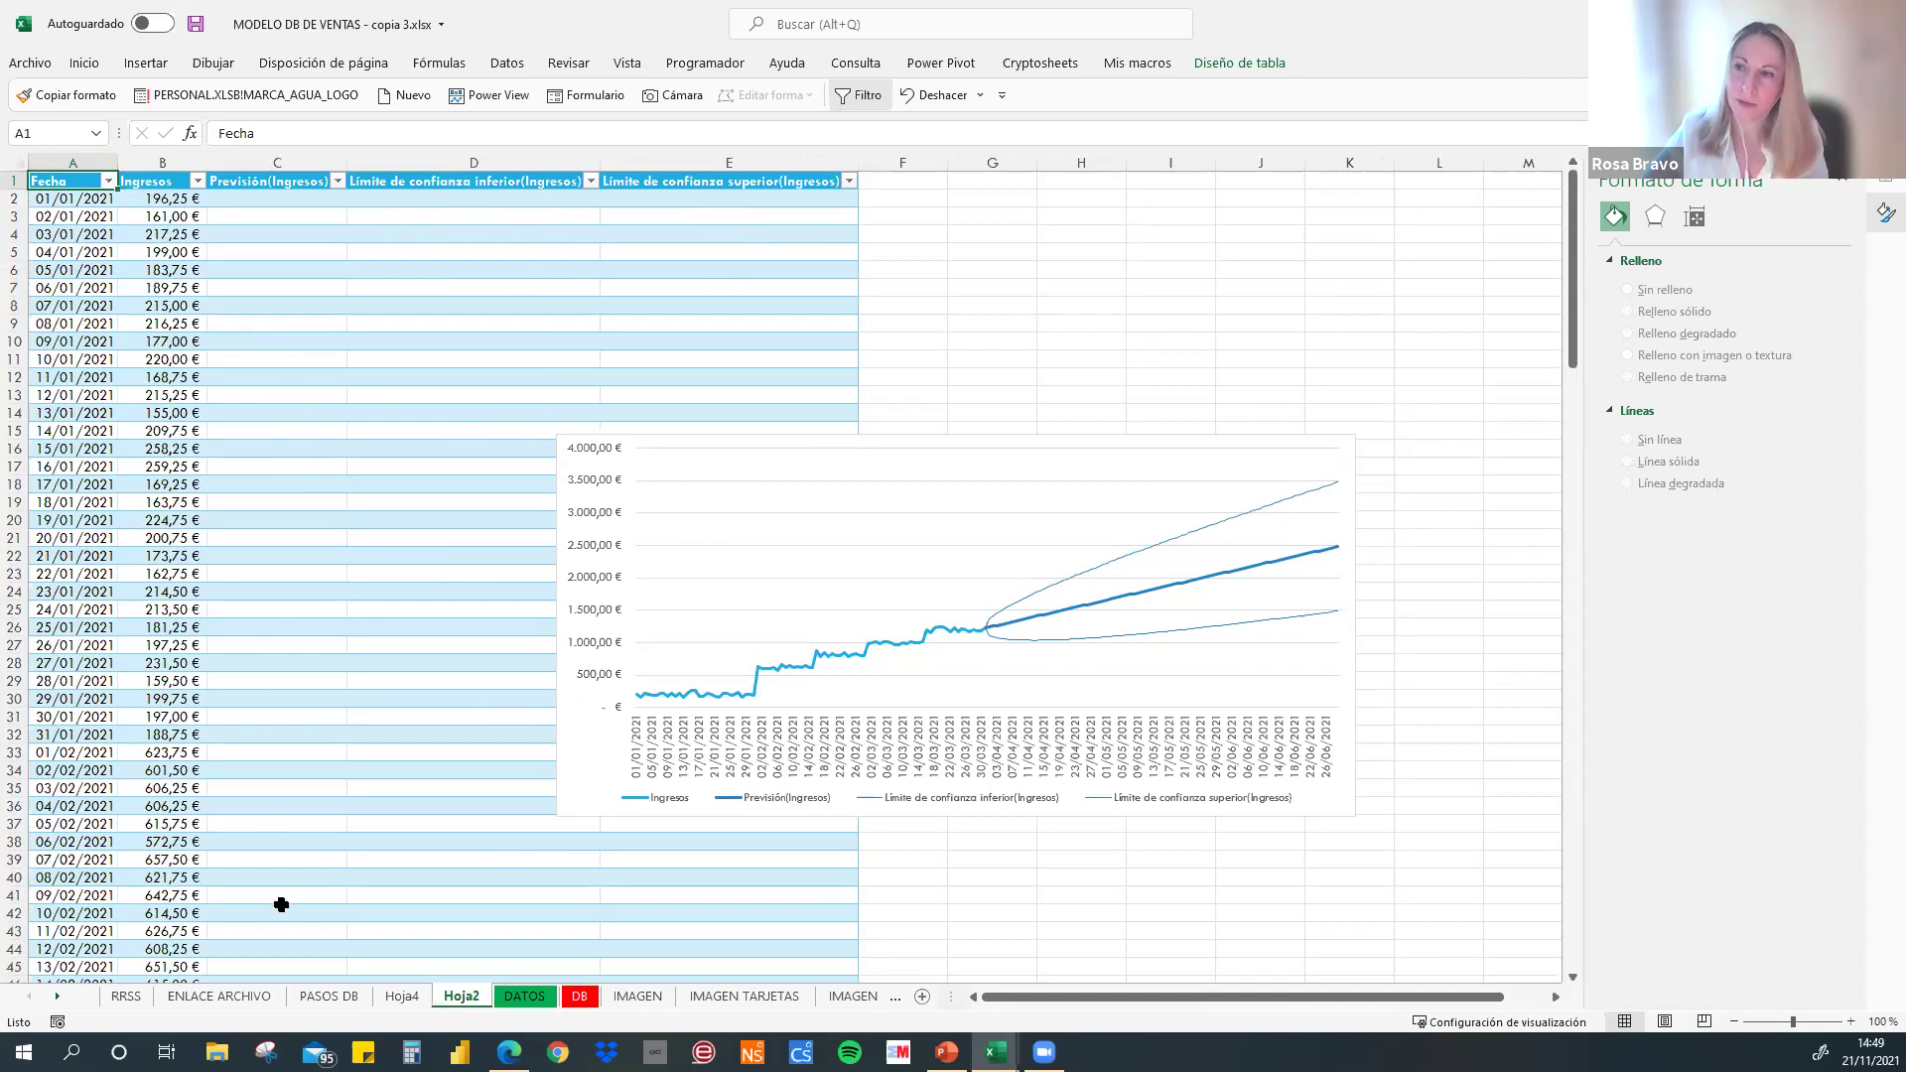
# - Examine the forecast and confidence limit columns for the projected dates, including the upper limit formula in E95
pyautogui.scroll(-20, 540, 800)
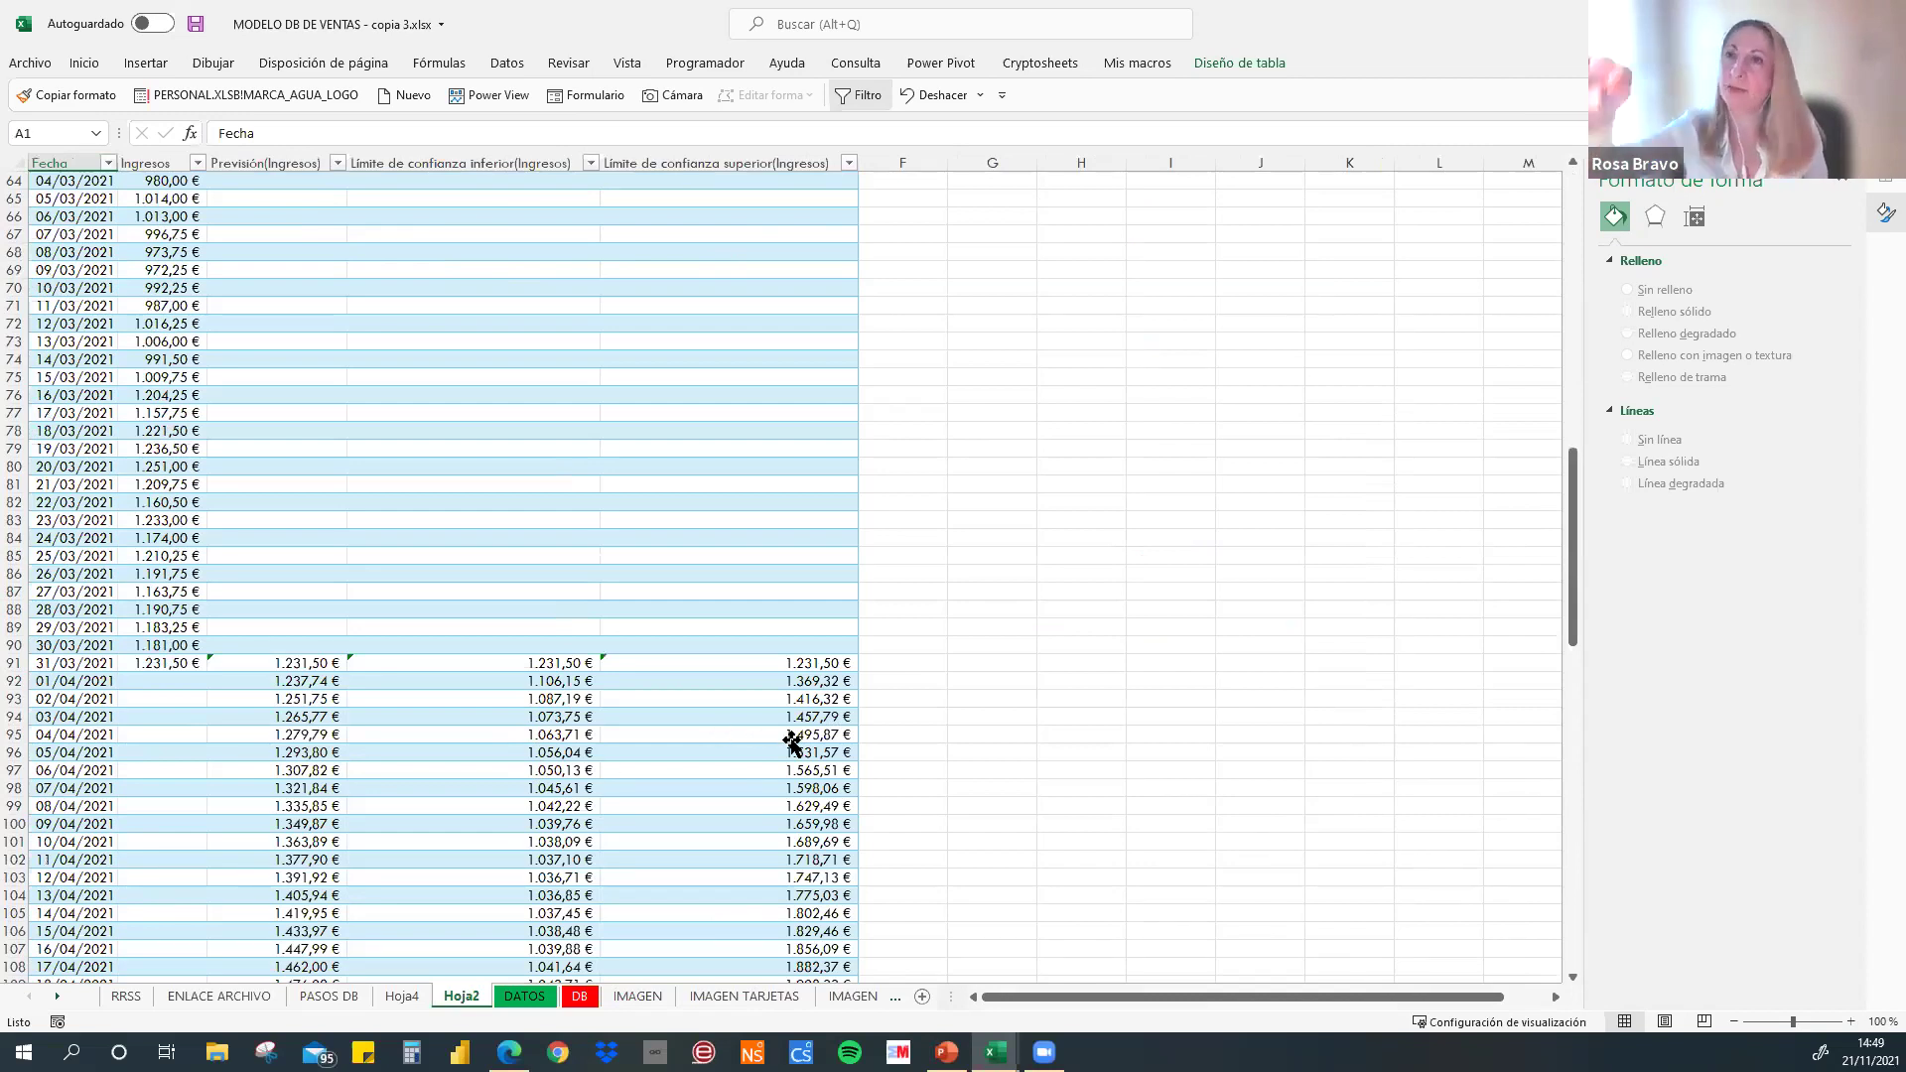
pyautogui.click(792, 740)
pyautogui.scroll(20, 1408, 583)
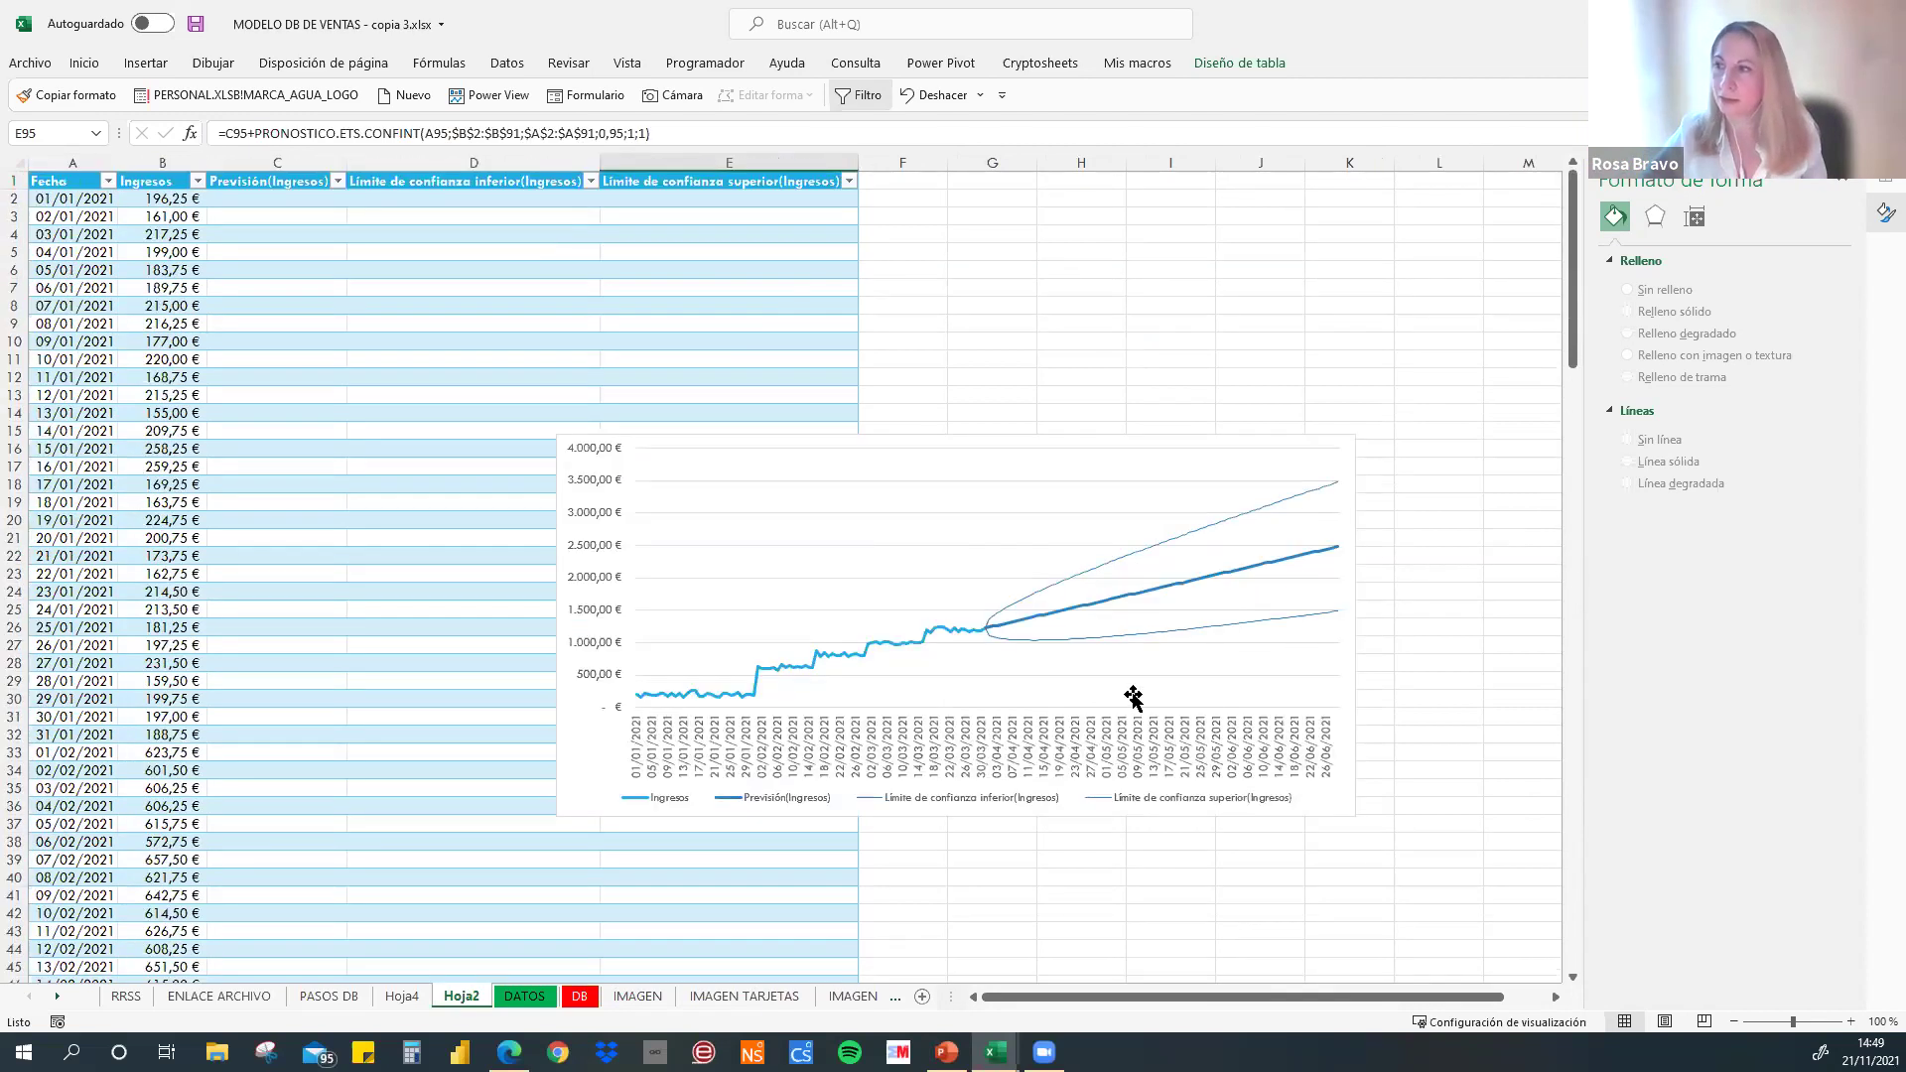
# - Apply the chart style with thick marked lines in blue, turquoise and green to the forecast chart in Hoja2
pyautogui.click(1089, 441)
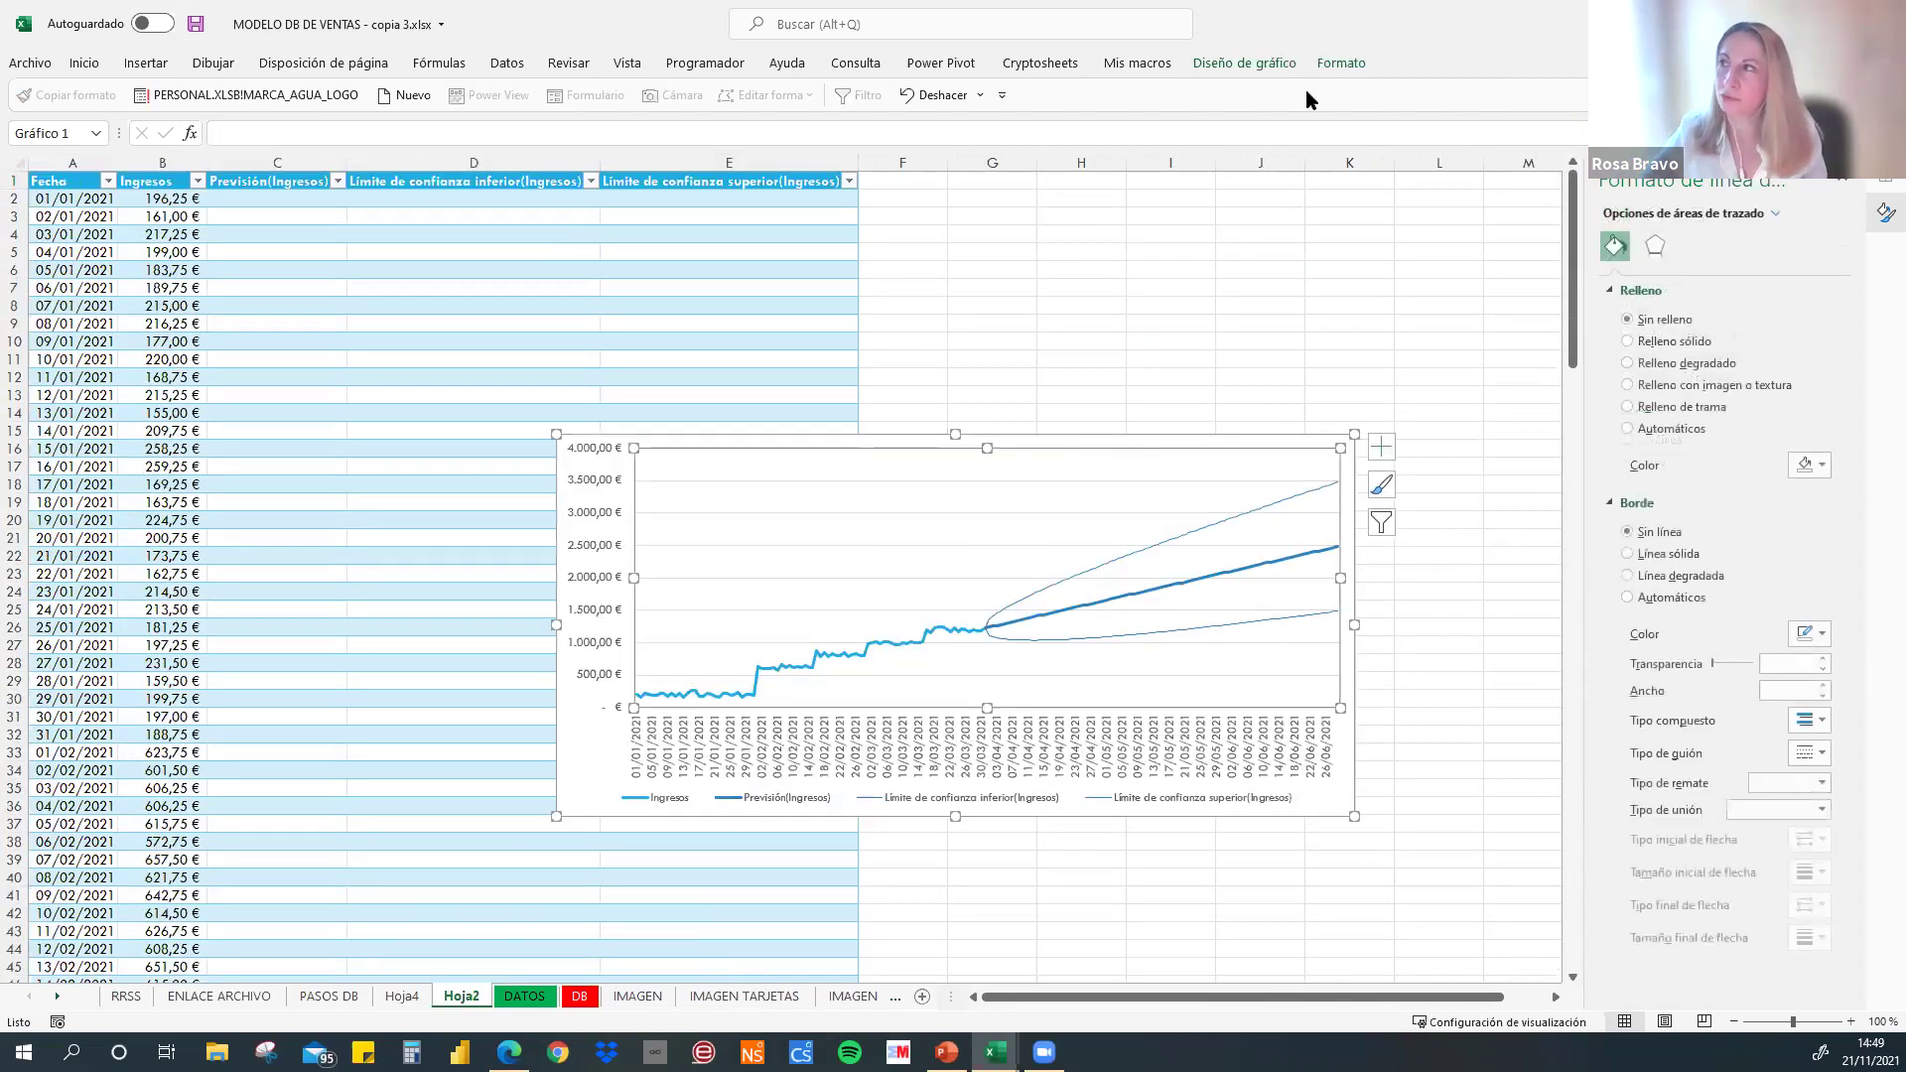
pyautogui.click(1243, 65)
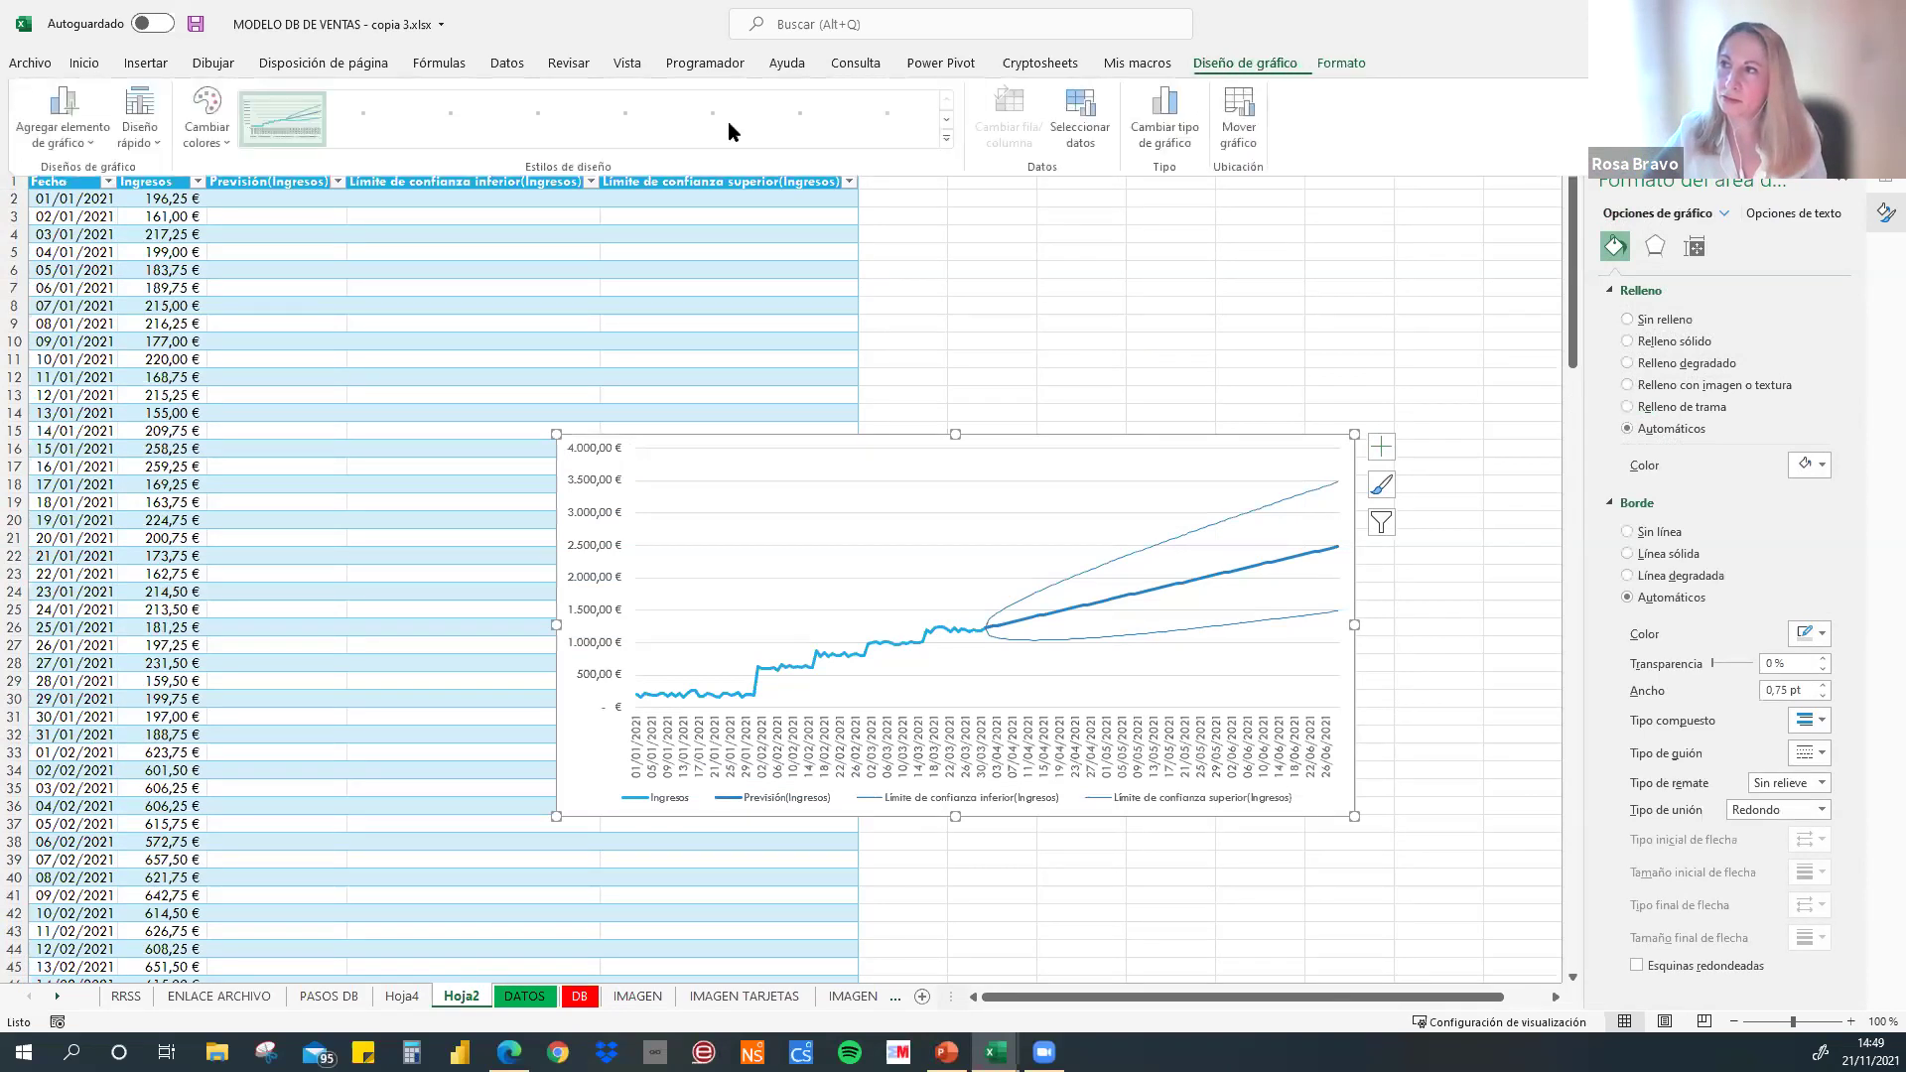
pyautogui.click(948, 139)
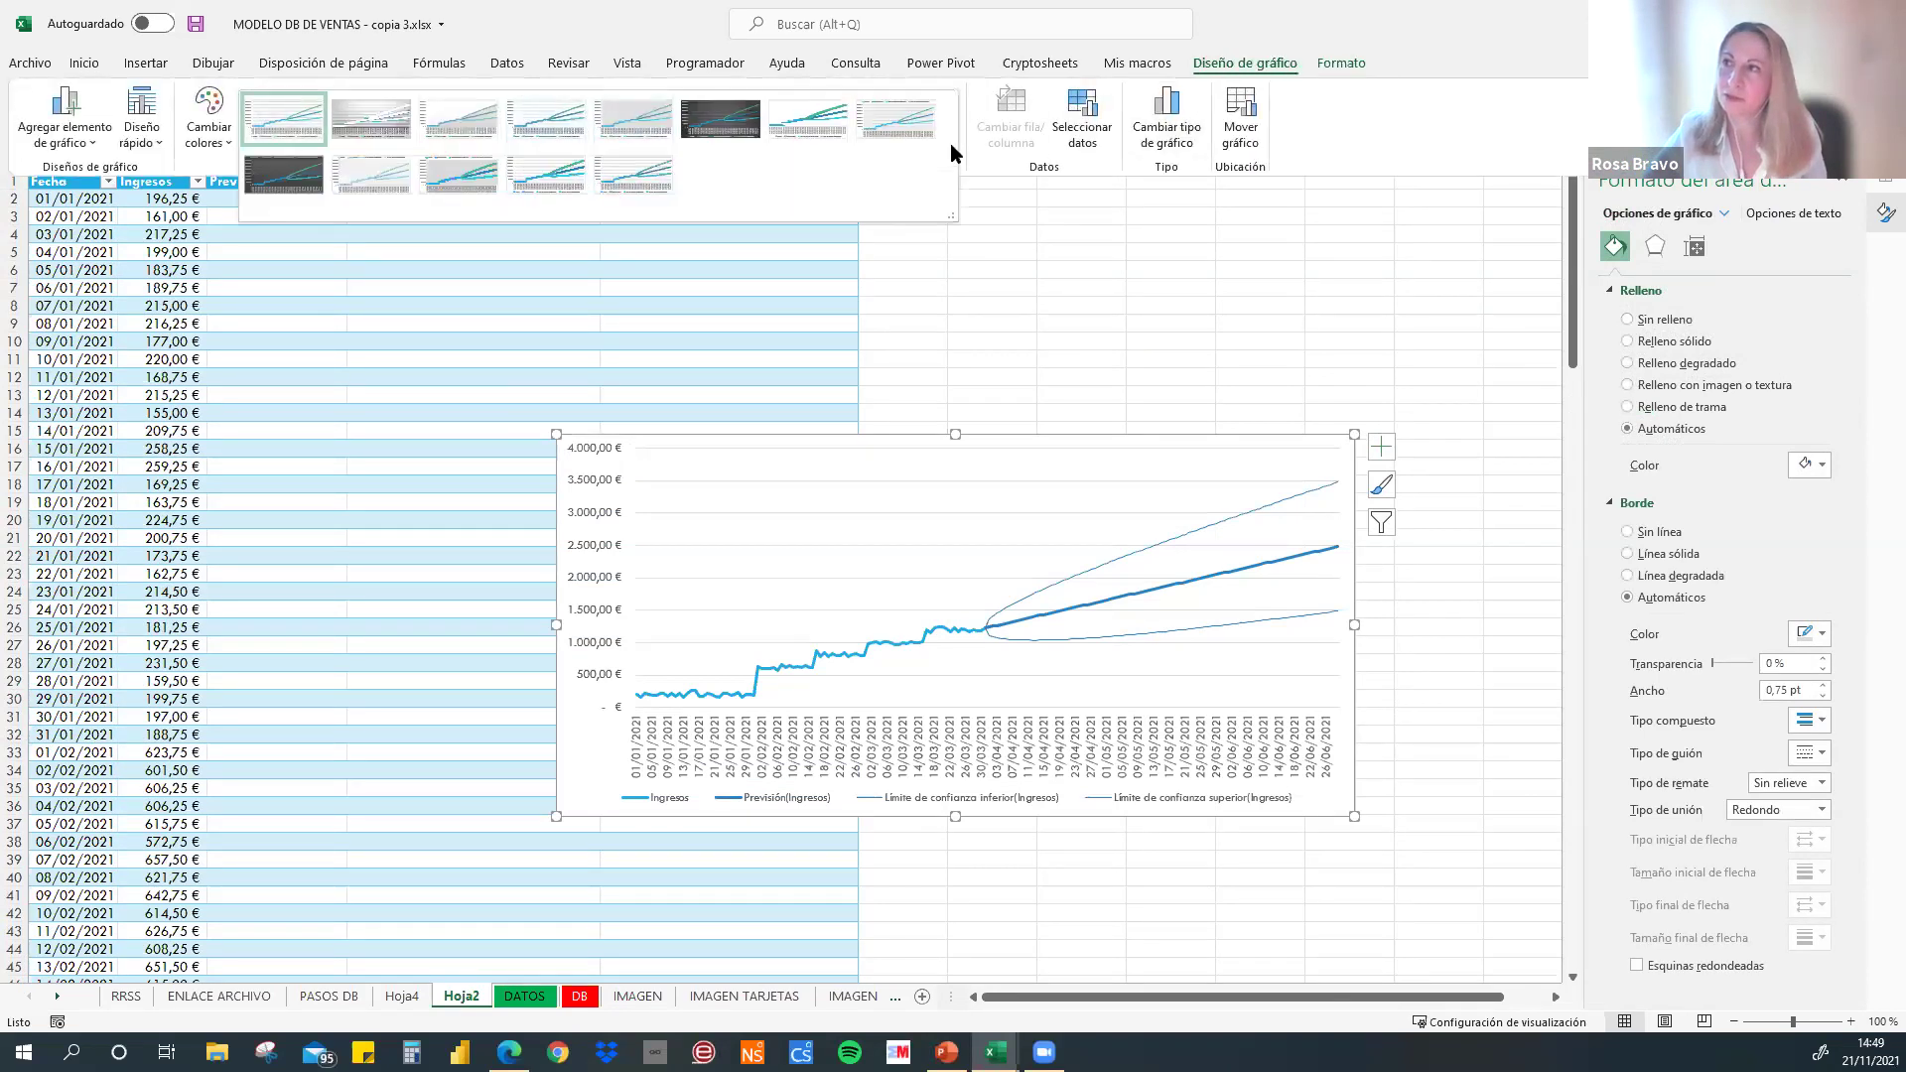
pyautogui.click(562, 177)
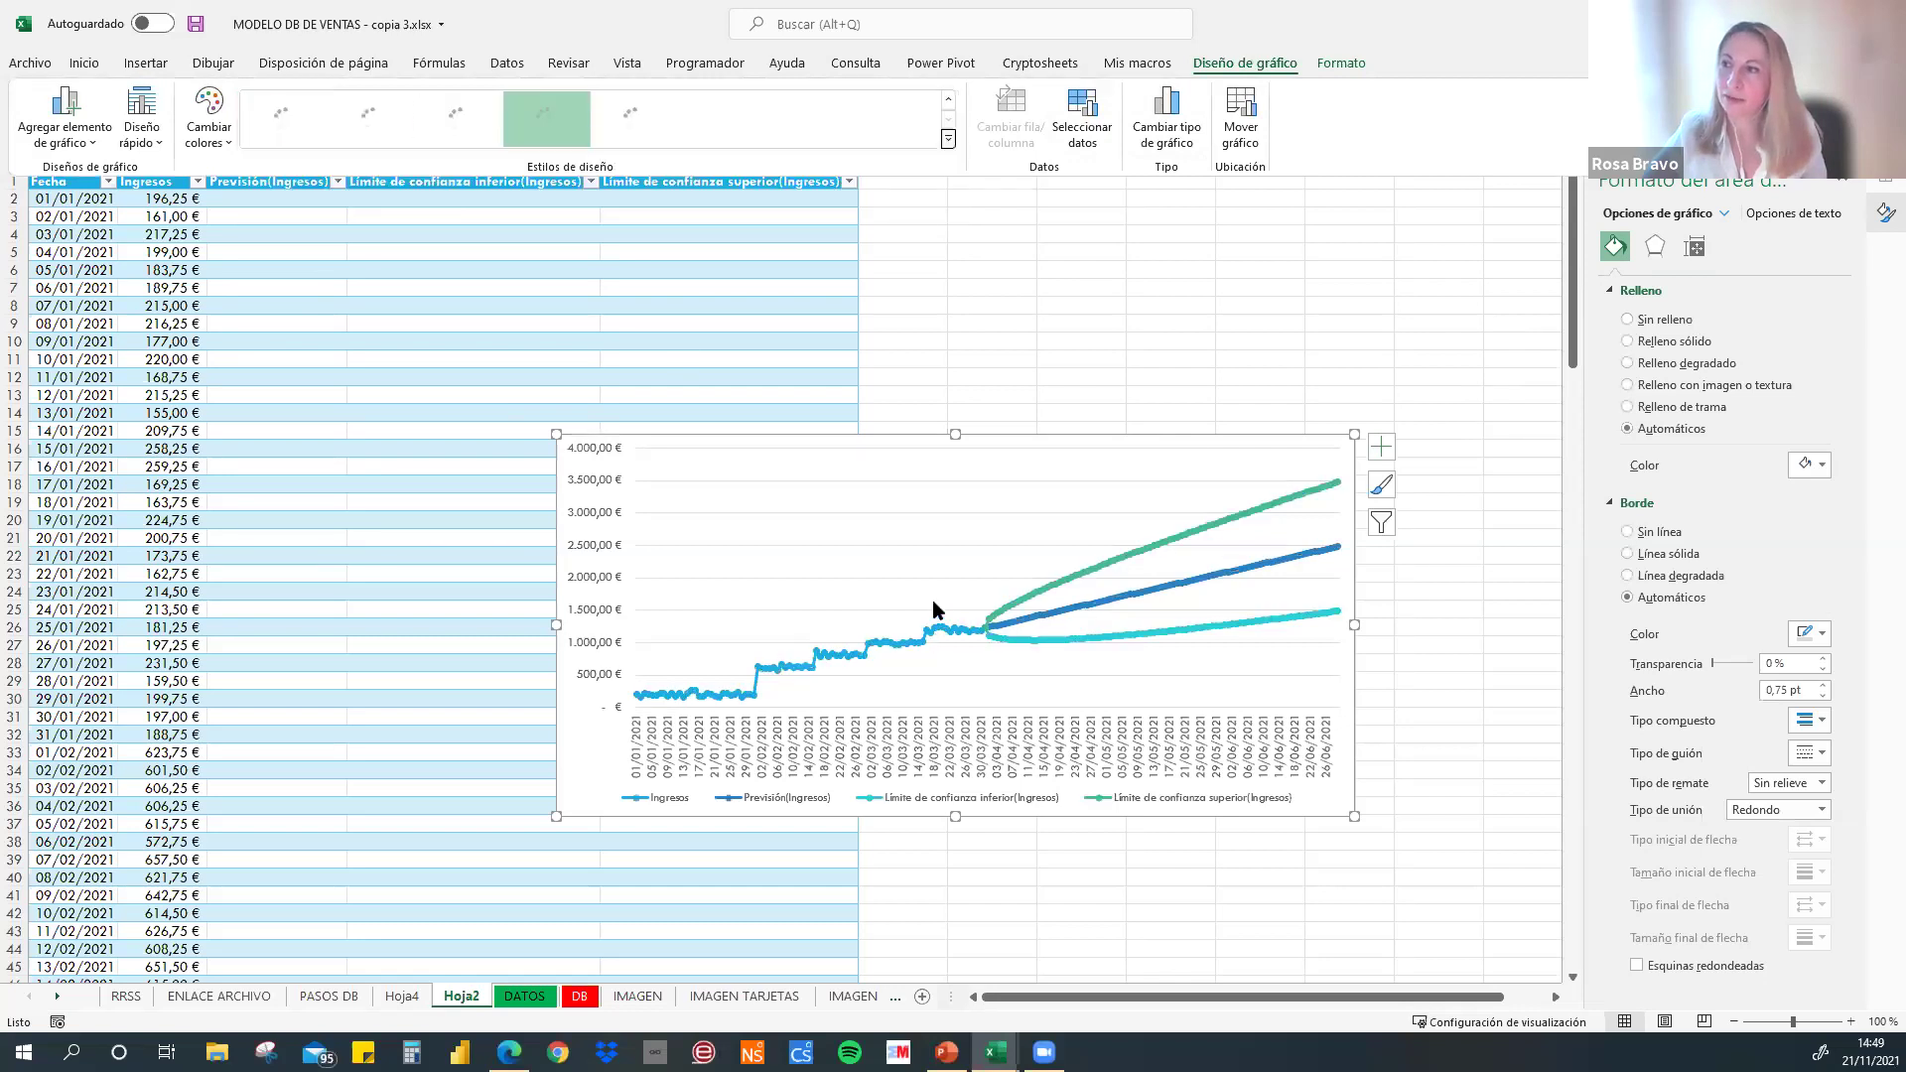
# - Place the forecast chart on the DB dashboard and resize it to fit inside the PROYECCION DE INGRESOS REALES card
pyautogui.click(573, 998)
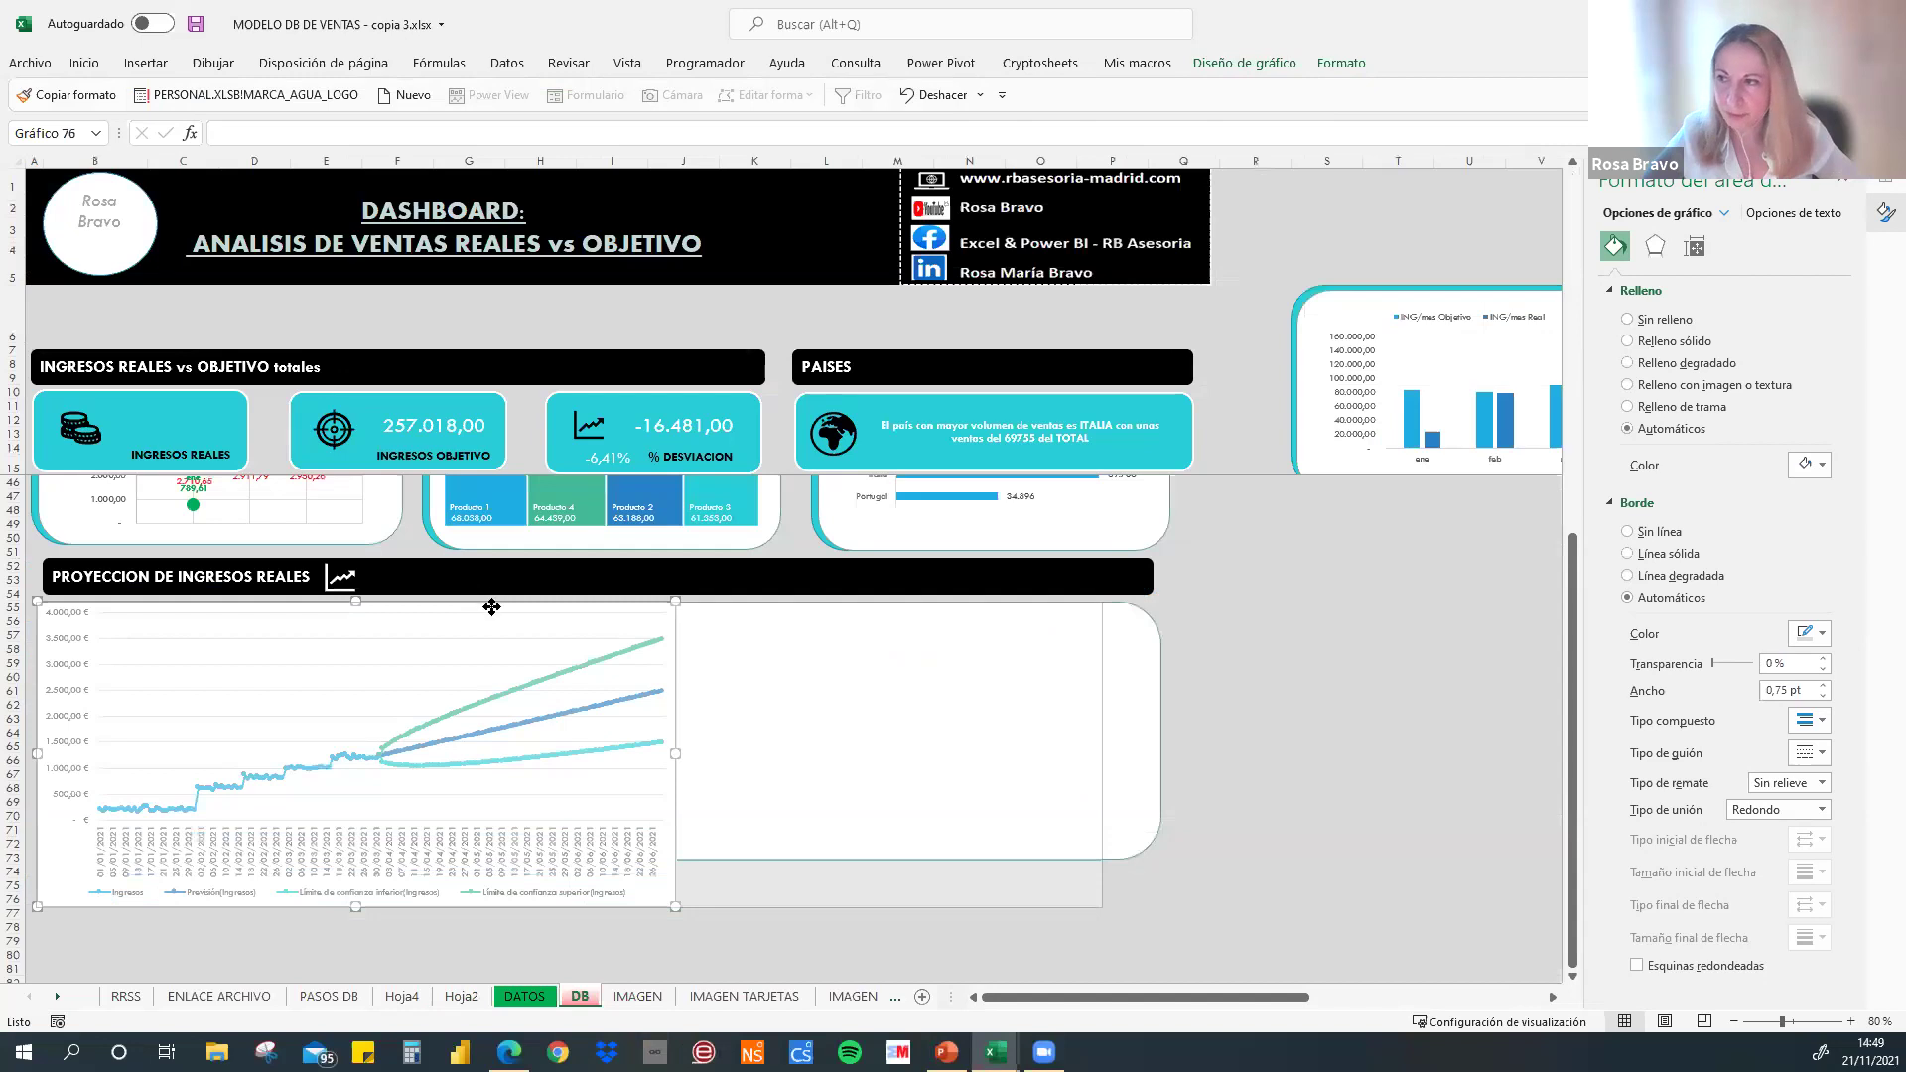
pyautogui.moveTo(491, 607); pyautogui.dragTo(513, 610)
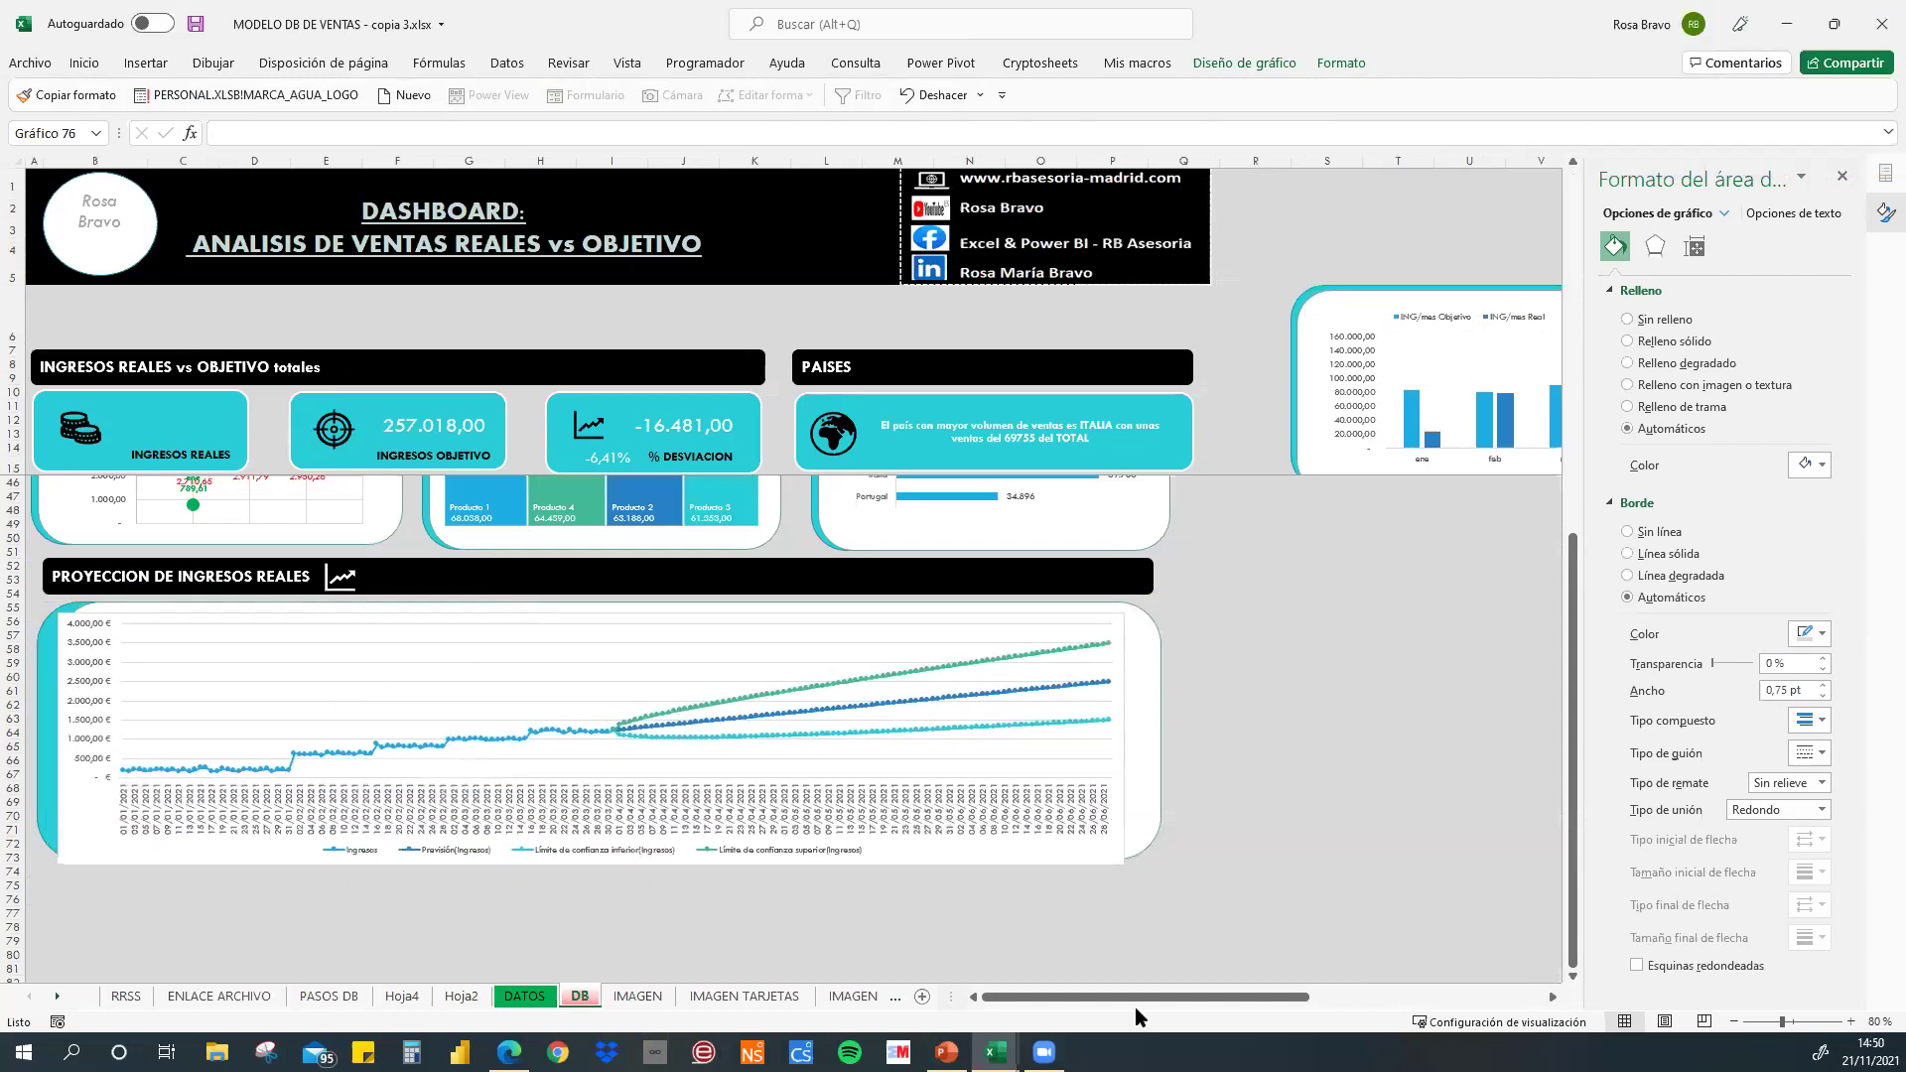
pyautogui.moveTo(1108, 837); pyautogui.dragTo(1109, 838)
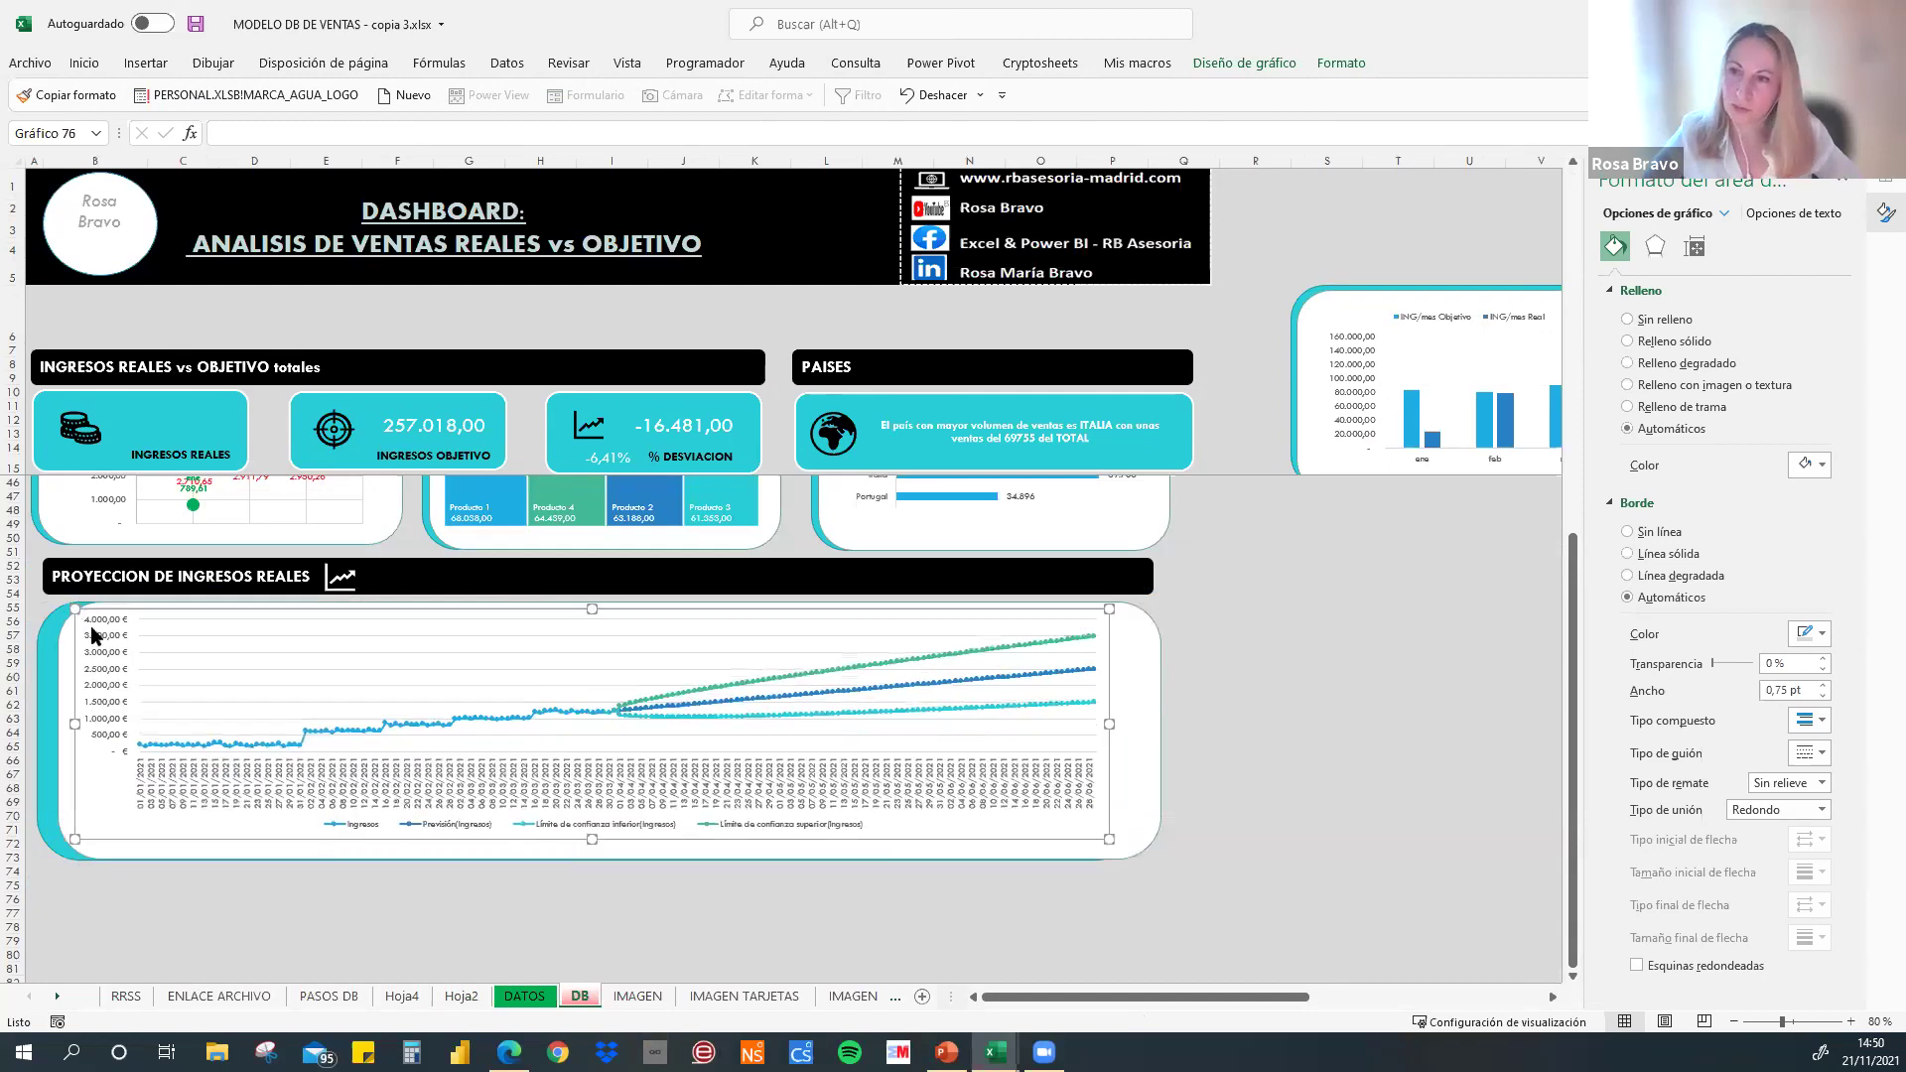
pyautogui.moveTo(76, 610); pyautogui.dragTo(86, 621)
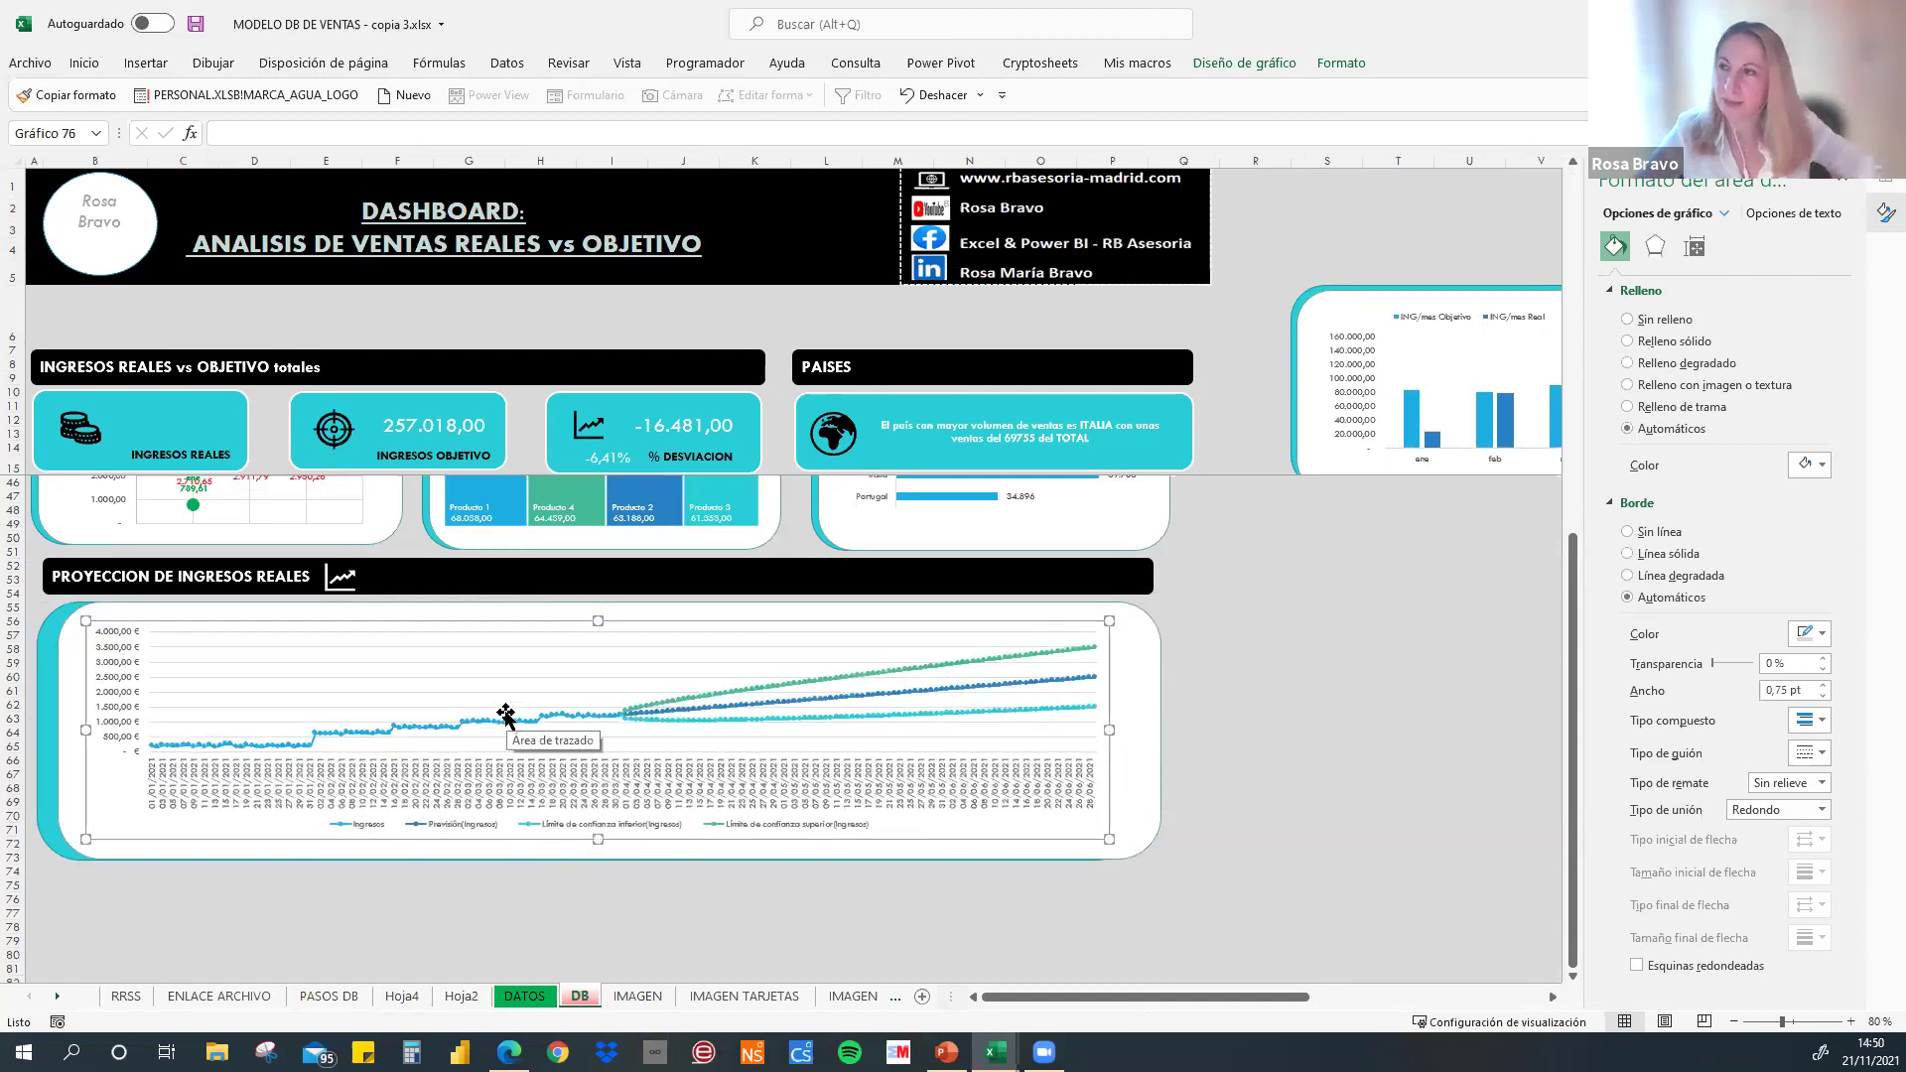
# - Name the totals pivot table at H6 in DATOS TD INGRESOS
pyautogui.scroll(1, 504, 715)
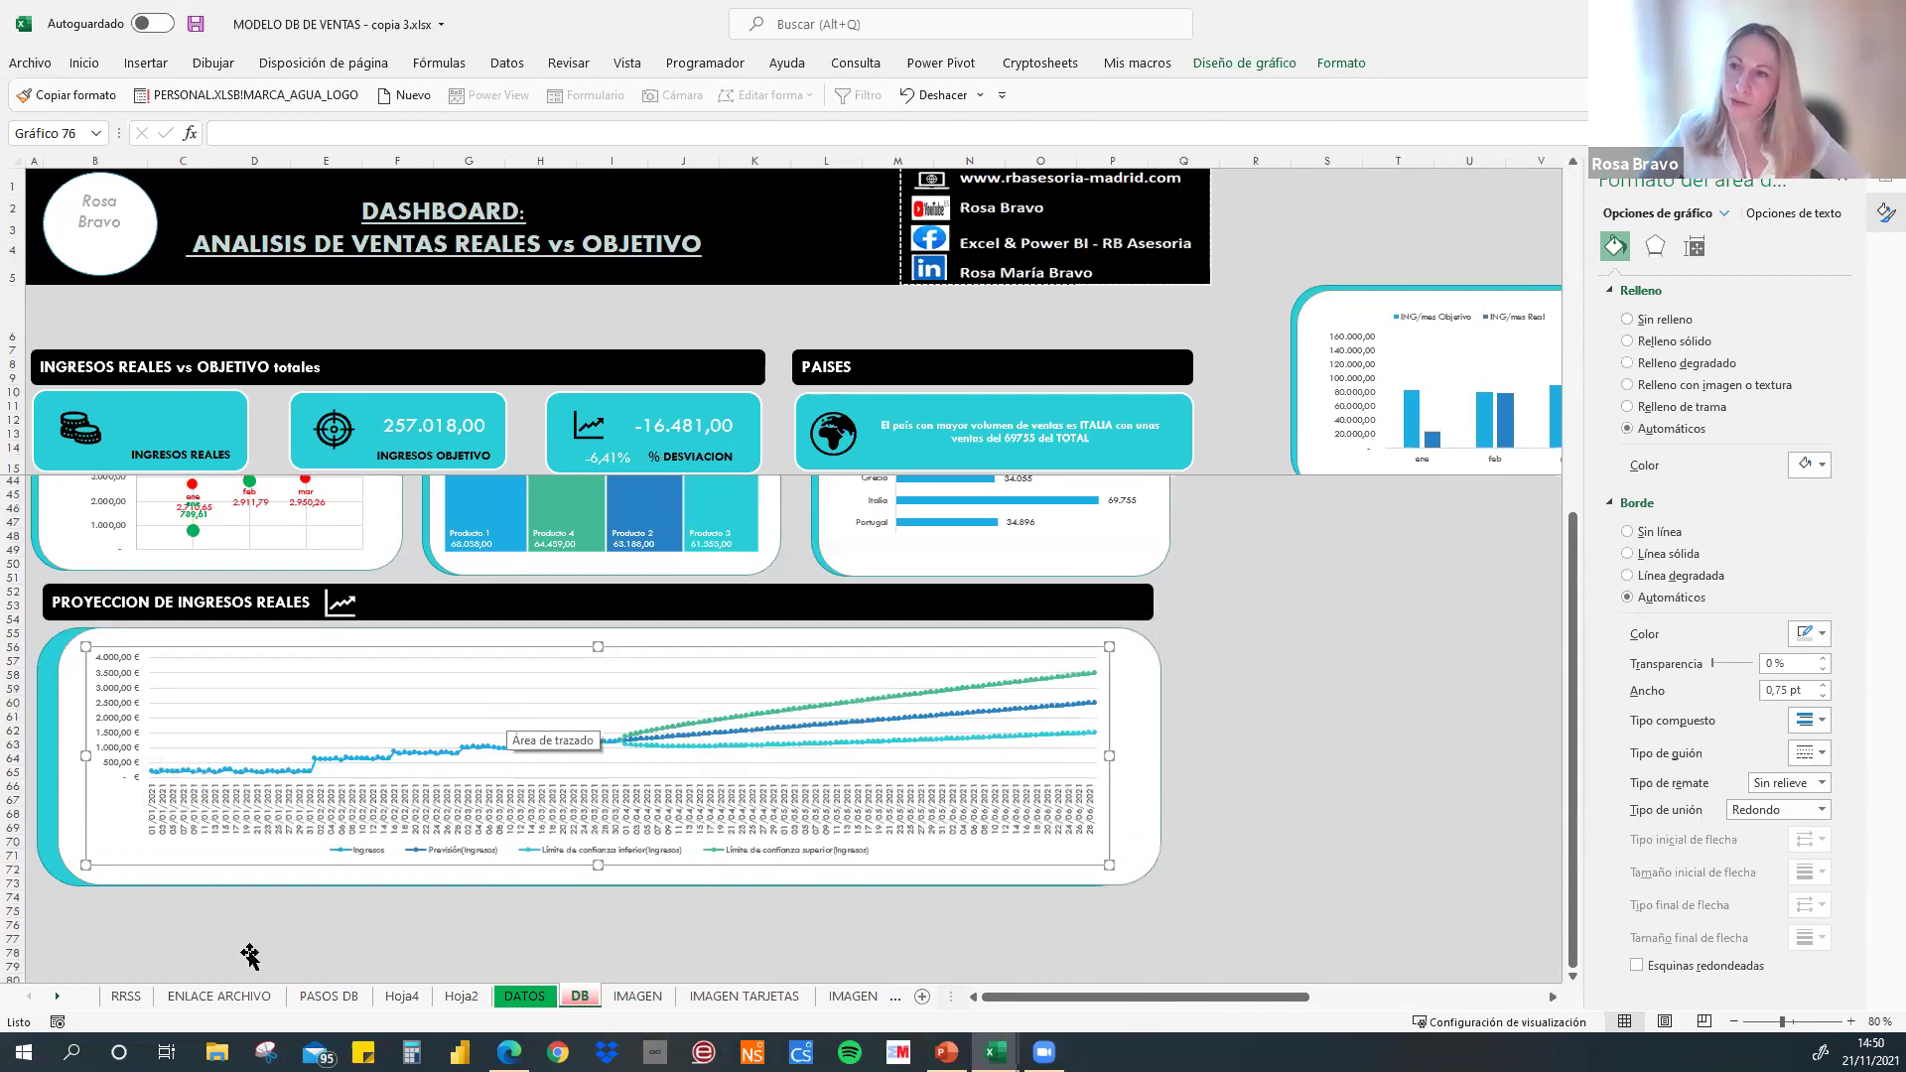
pyautogui.scroll(8, 829, 806)
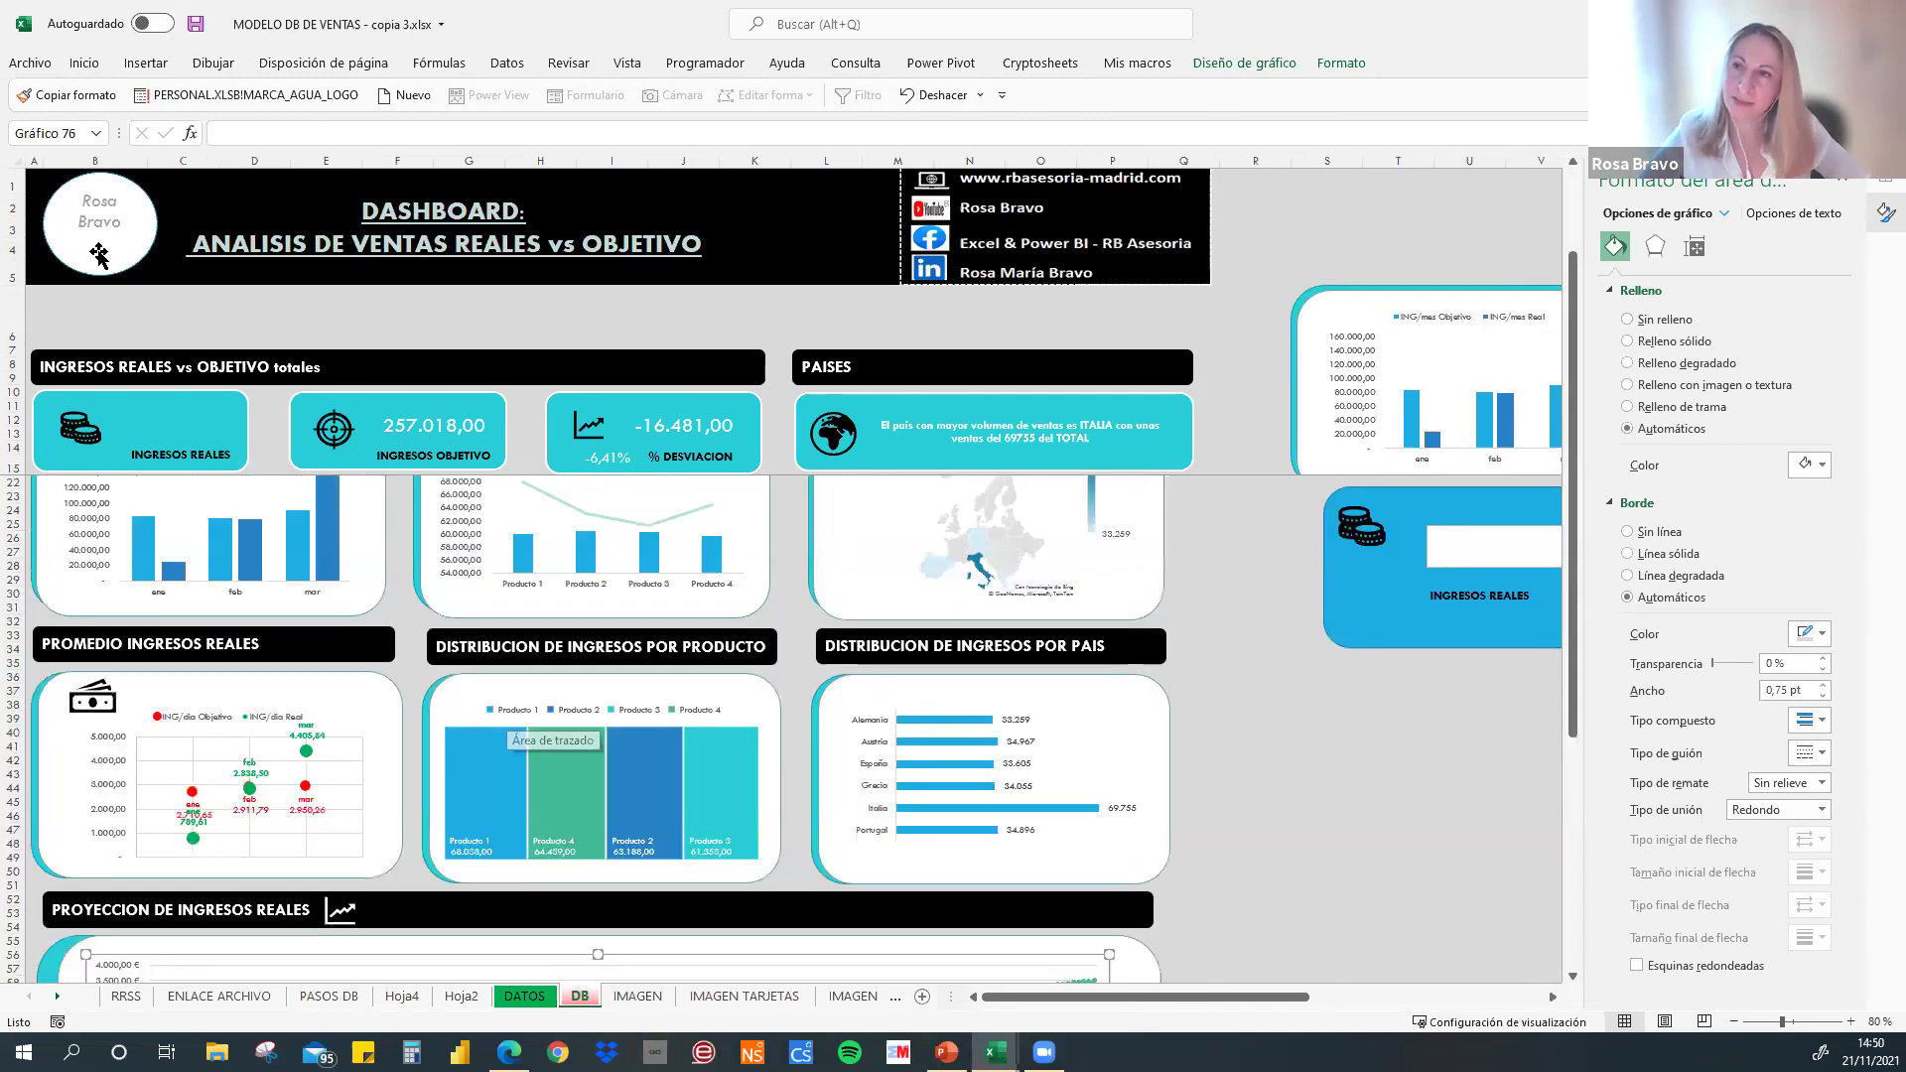
pyautogui.scroll(2, 35, 328)
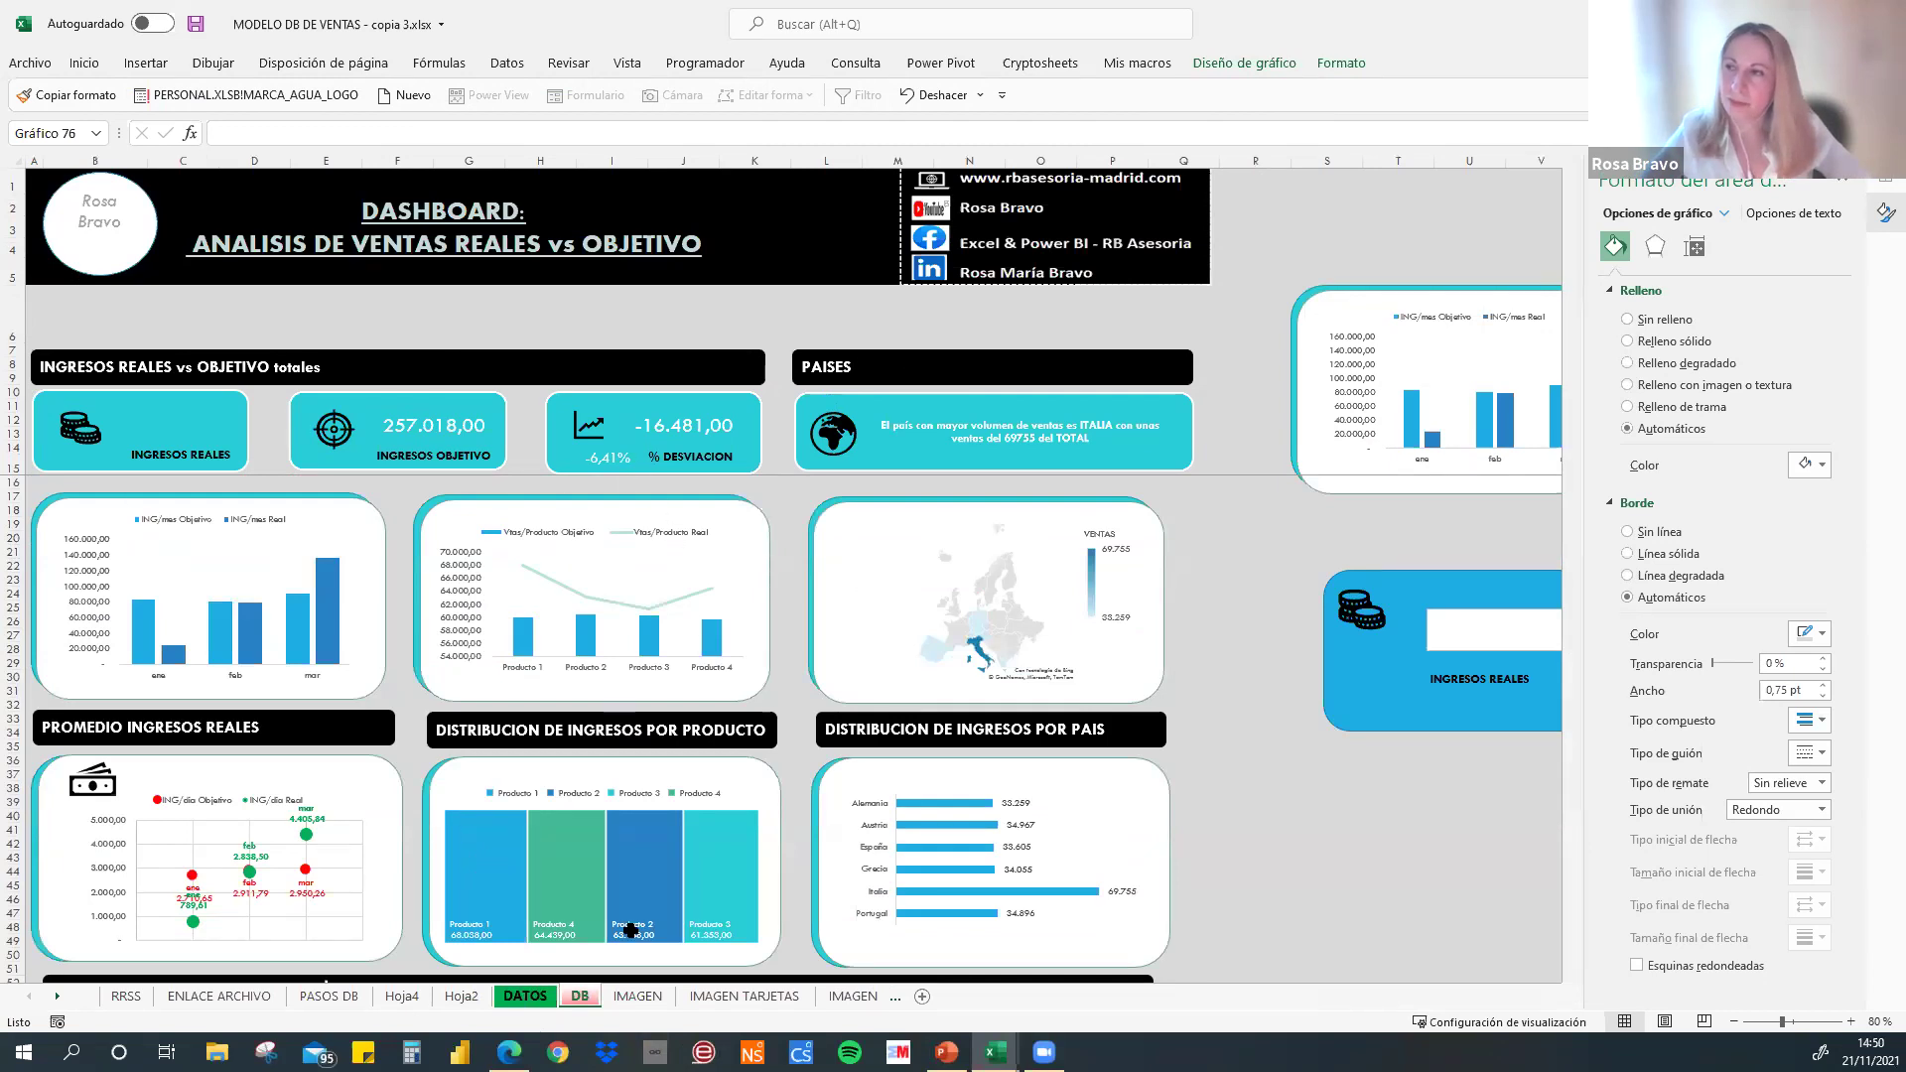
pyautogui.click(809, 825)
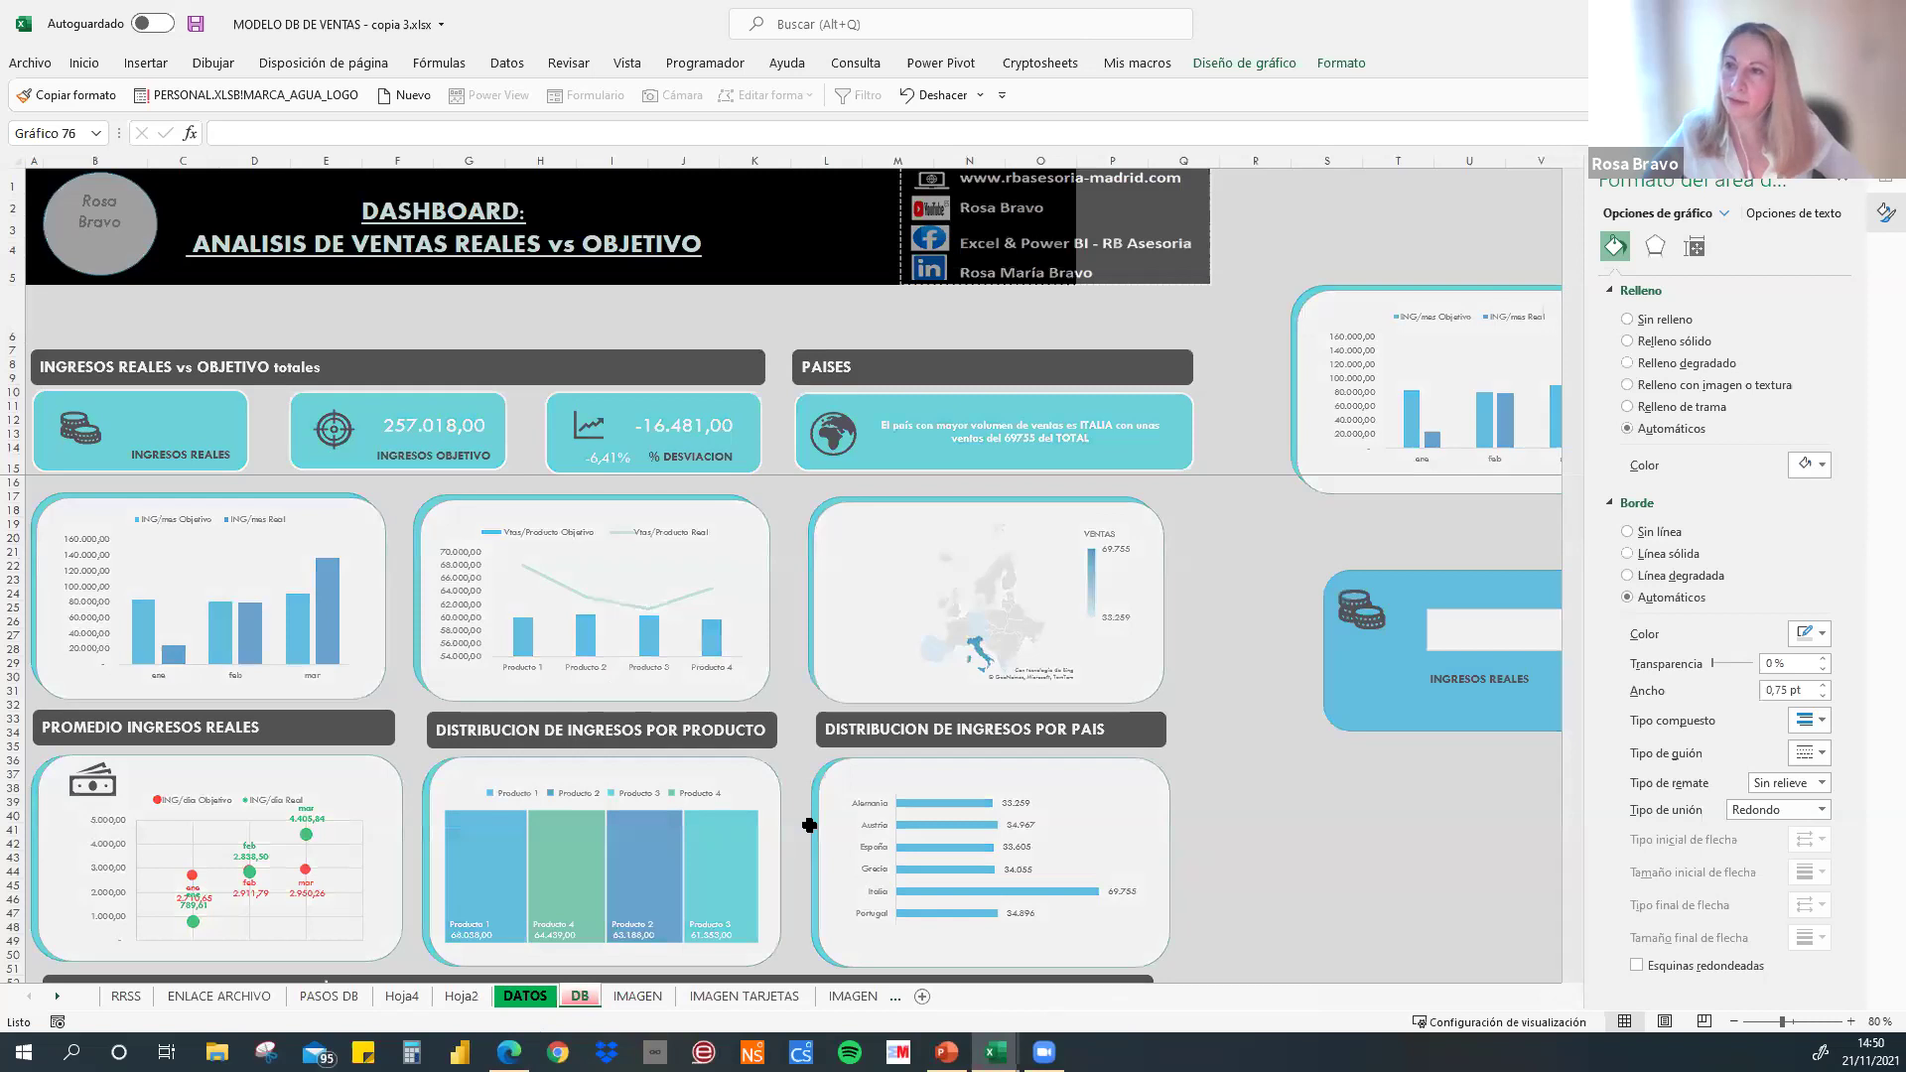
pyautogui.hotkey('ctrl', 'pageup')
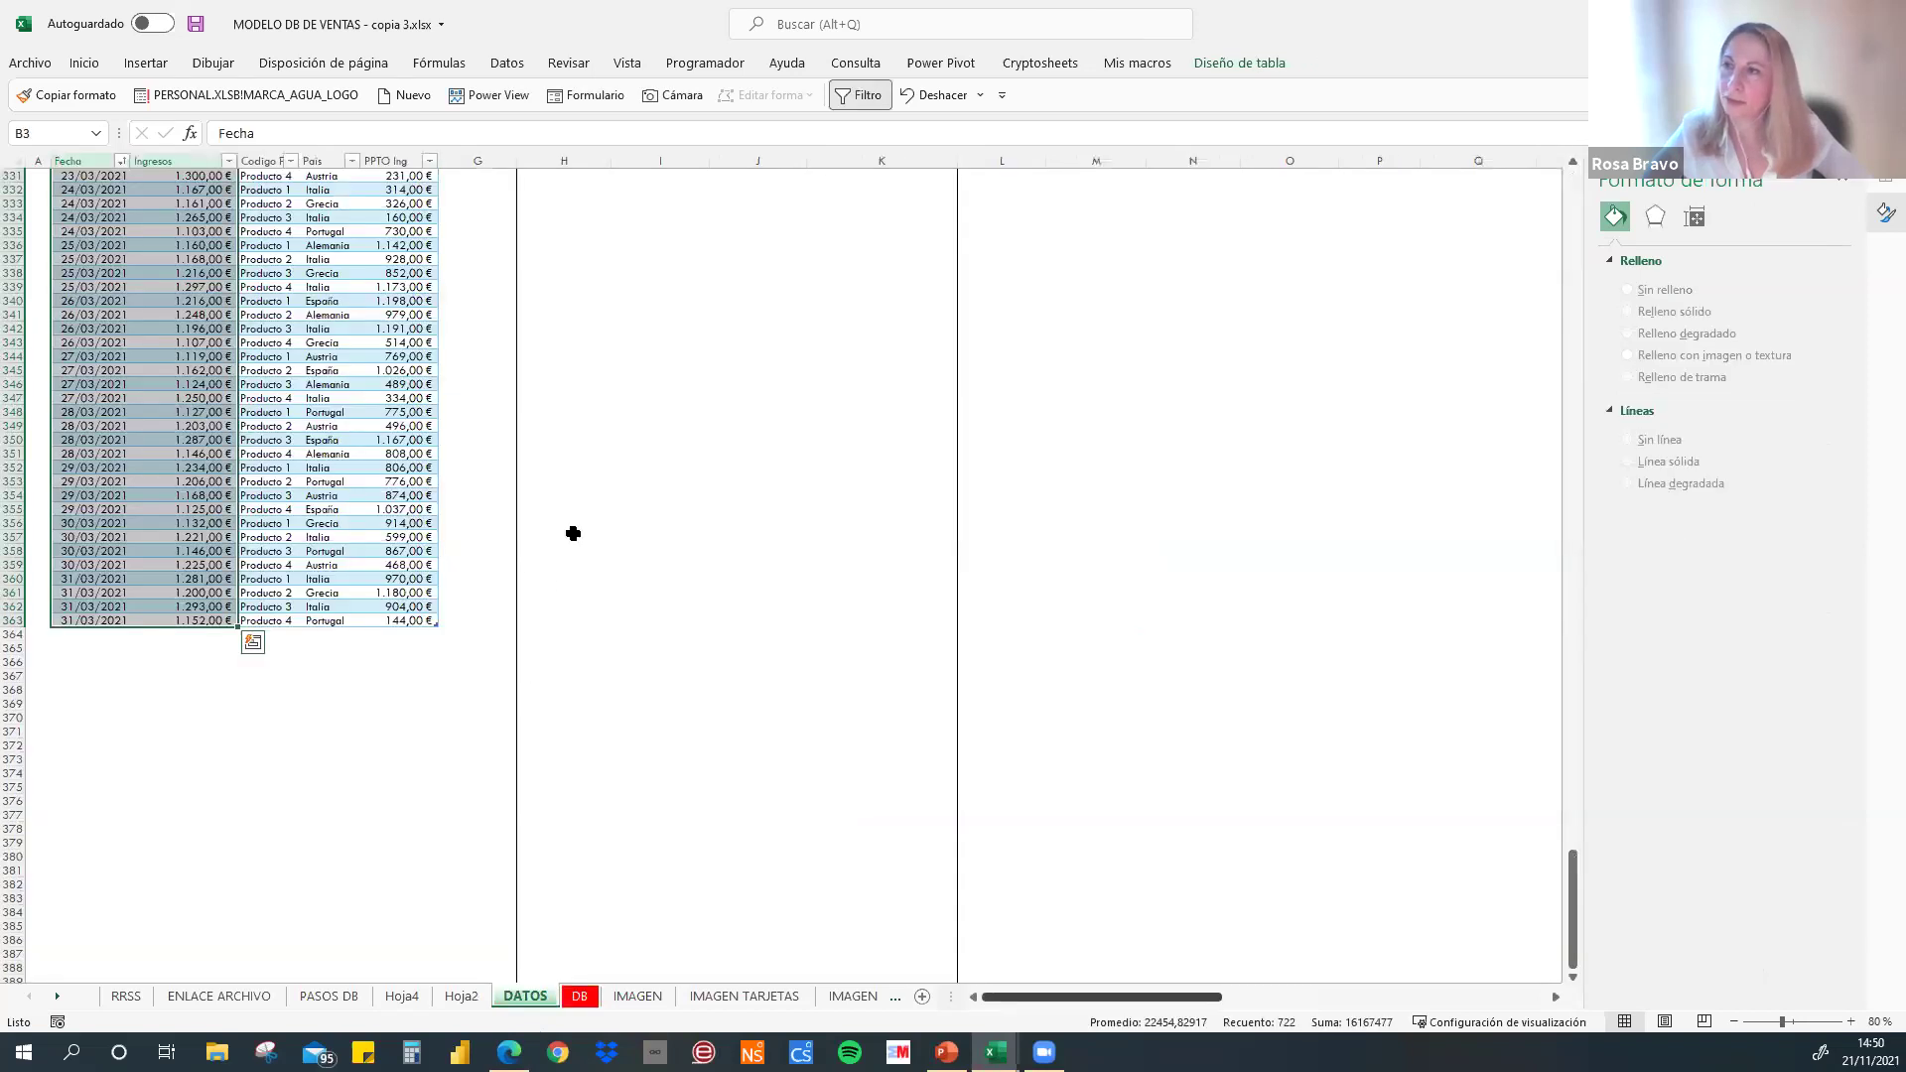
pyautogui.scroll(20, 553, 318)
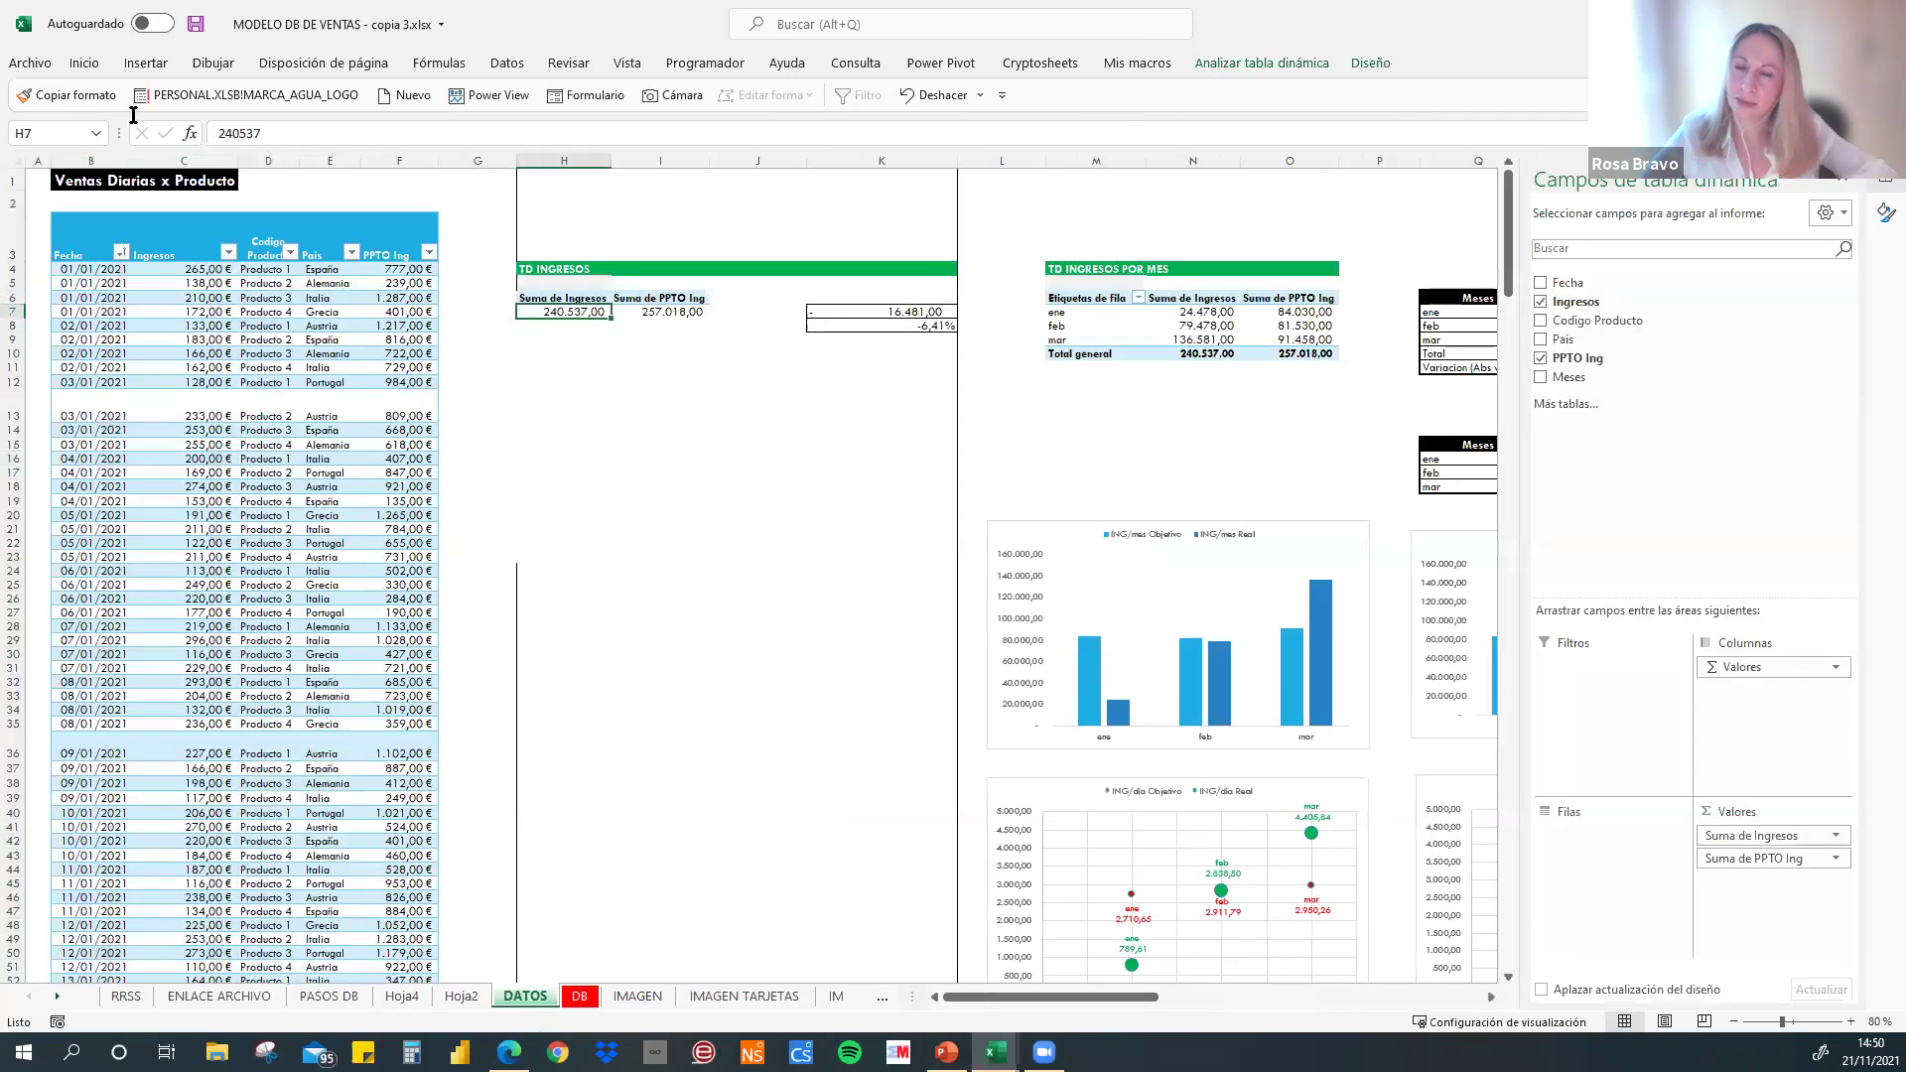
pyautogui.click(133, 117)
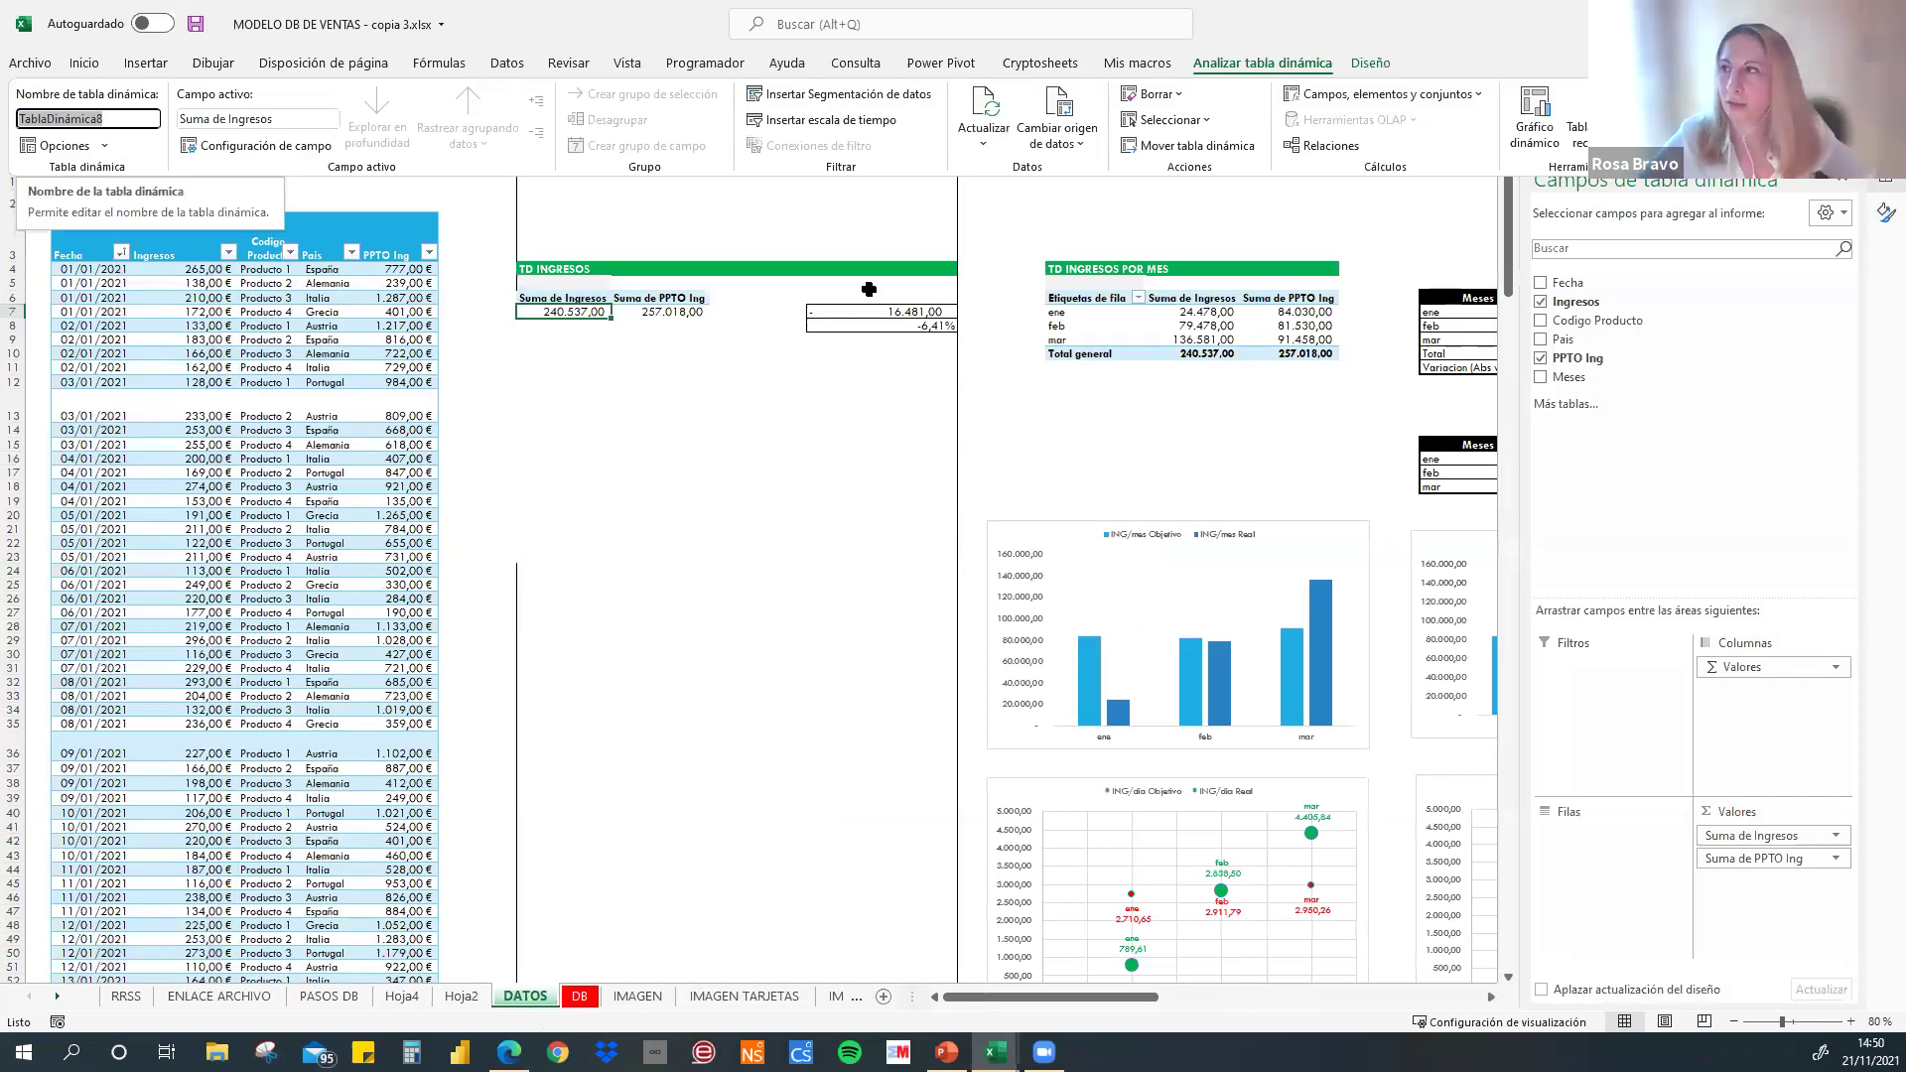
pyautogui.write('TD INGRESOS')
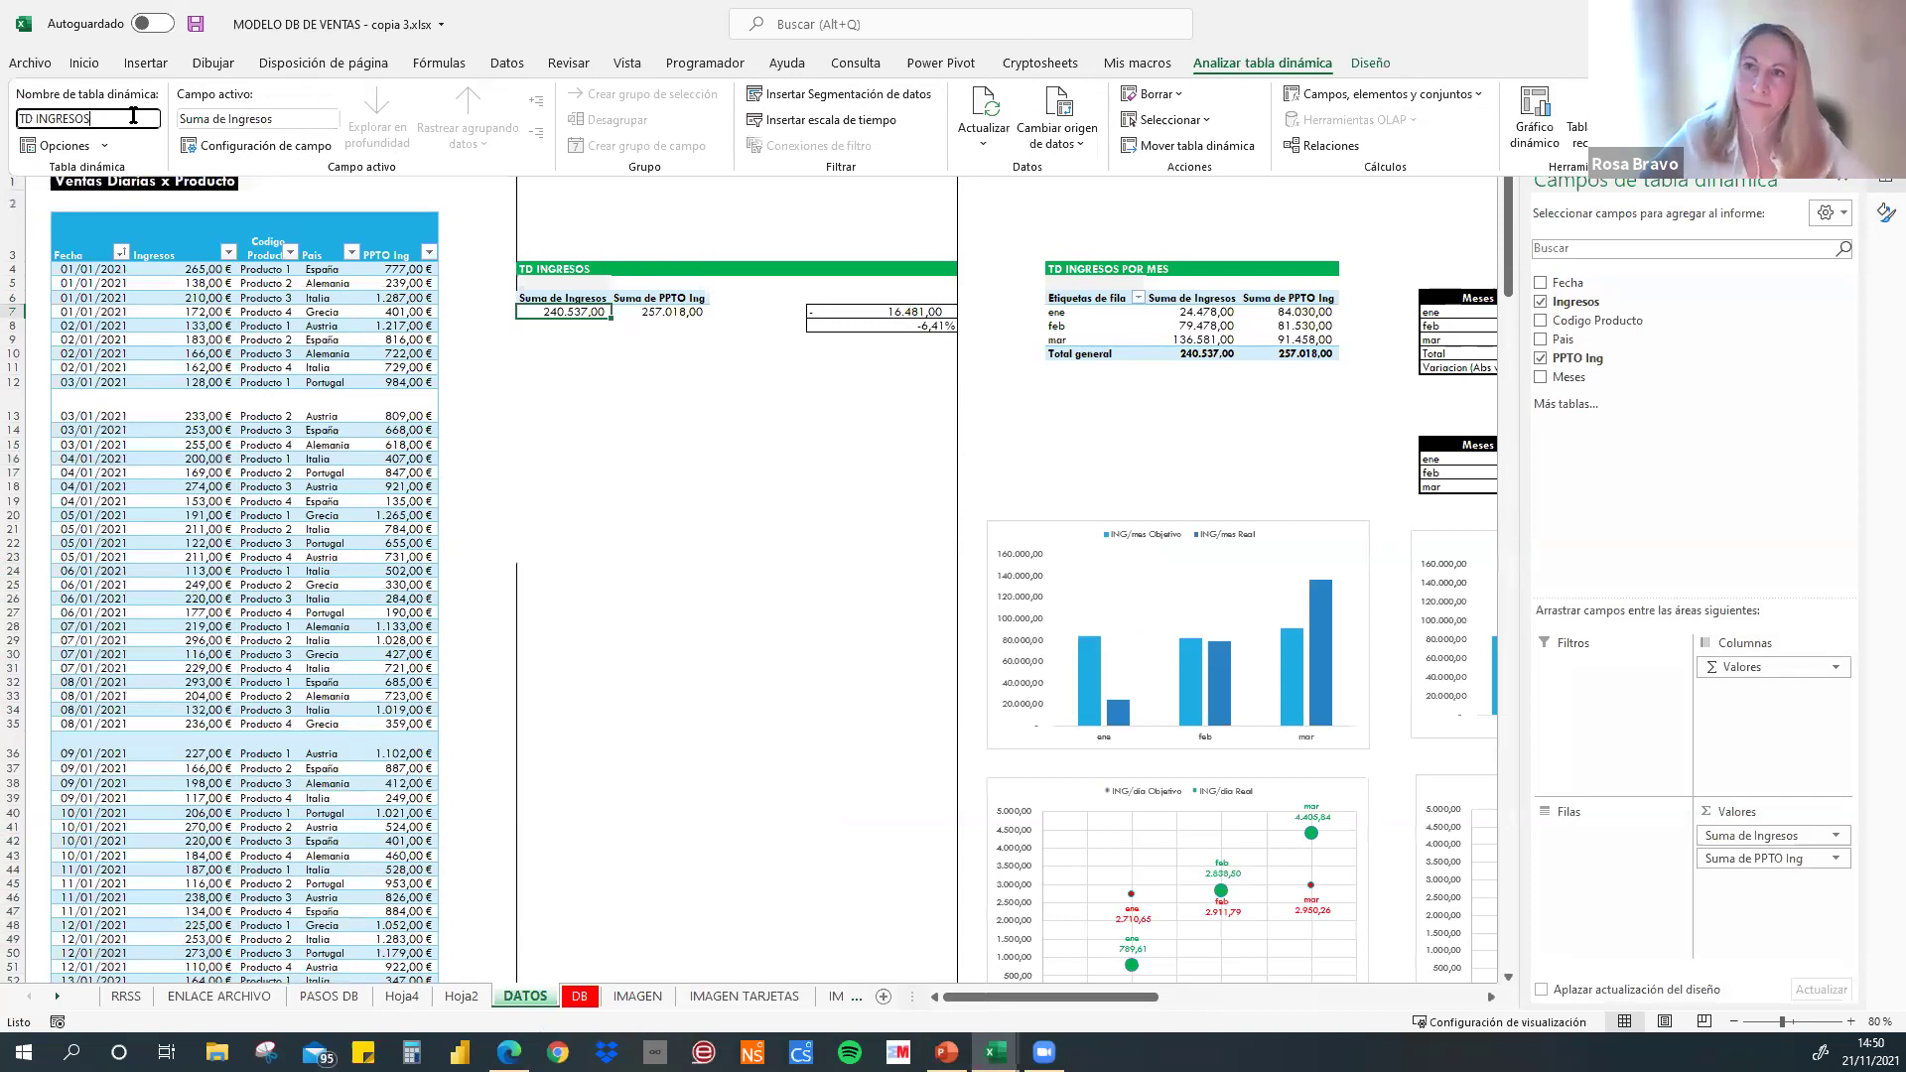
# - Rename the monthly income pivot table at M6 as TD INGRESOS POR MESSS
pyautogui.click(1086, 298)
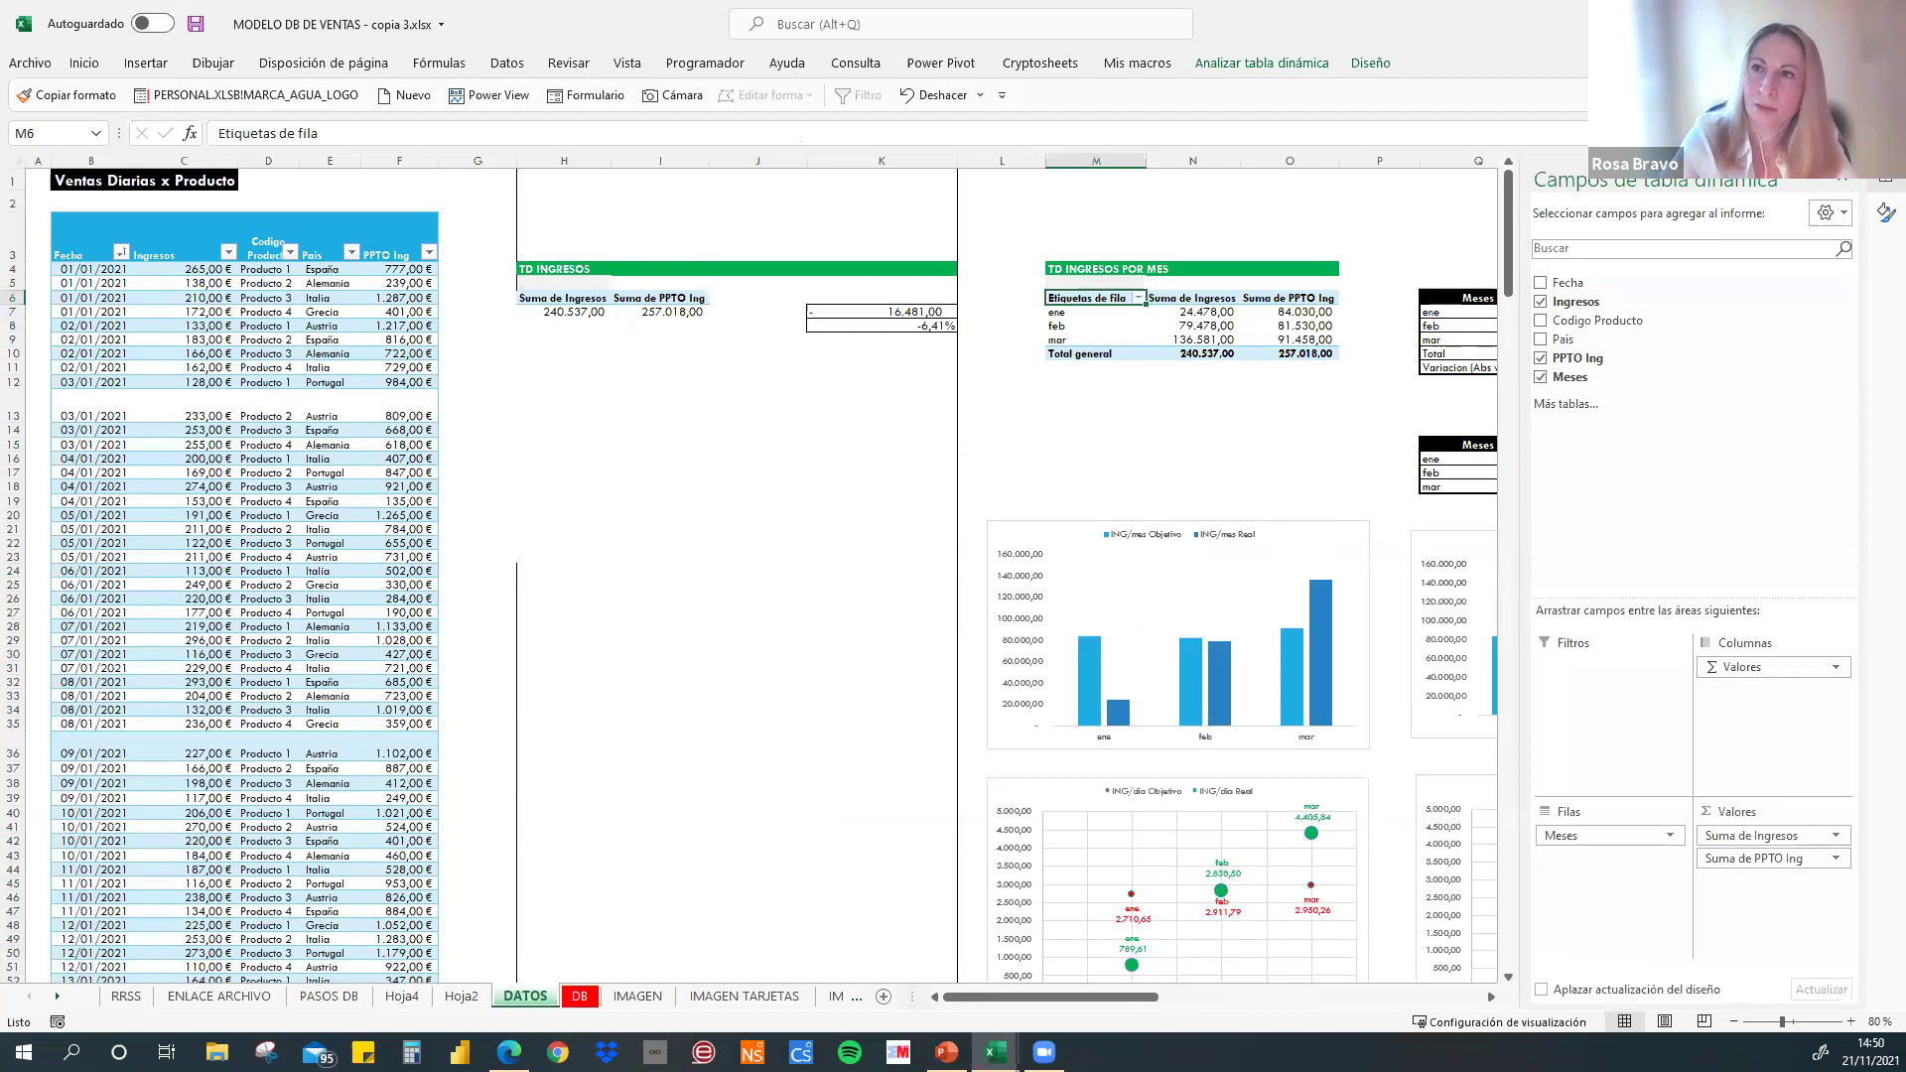
pyautogui.click(1261, 63)
pyautogui.click(88, 118)
pyautogui.write('TD INGRESOS POR MESSS')
pyautogui.press('Return')
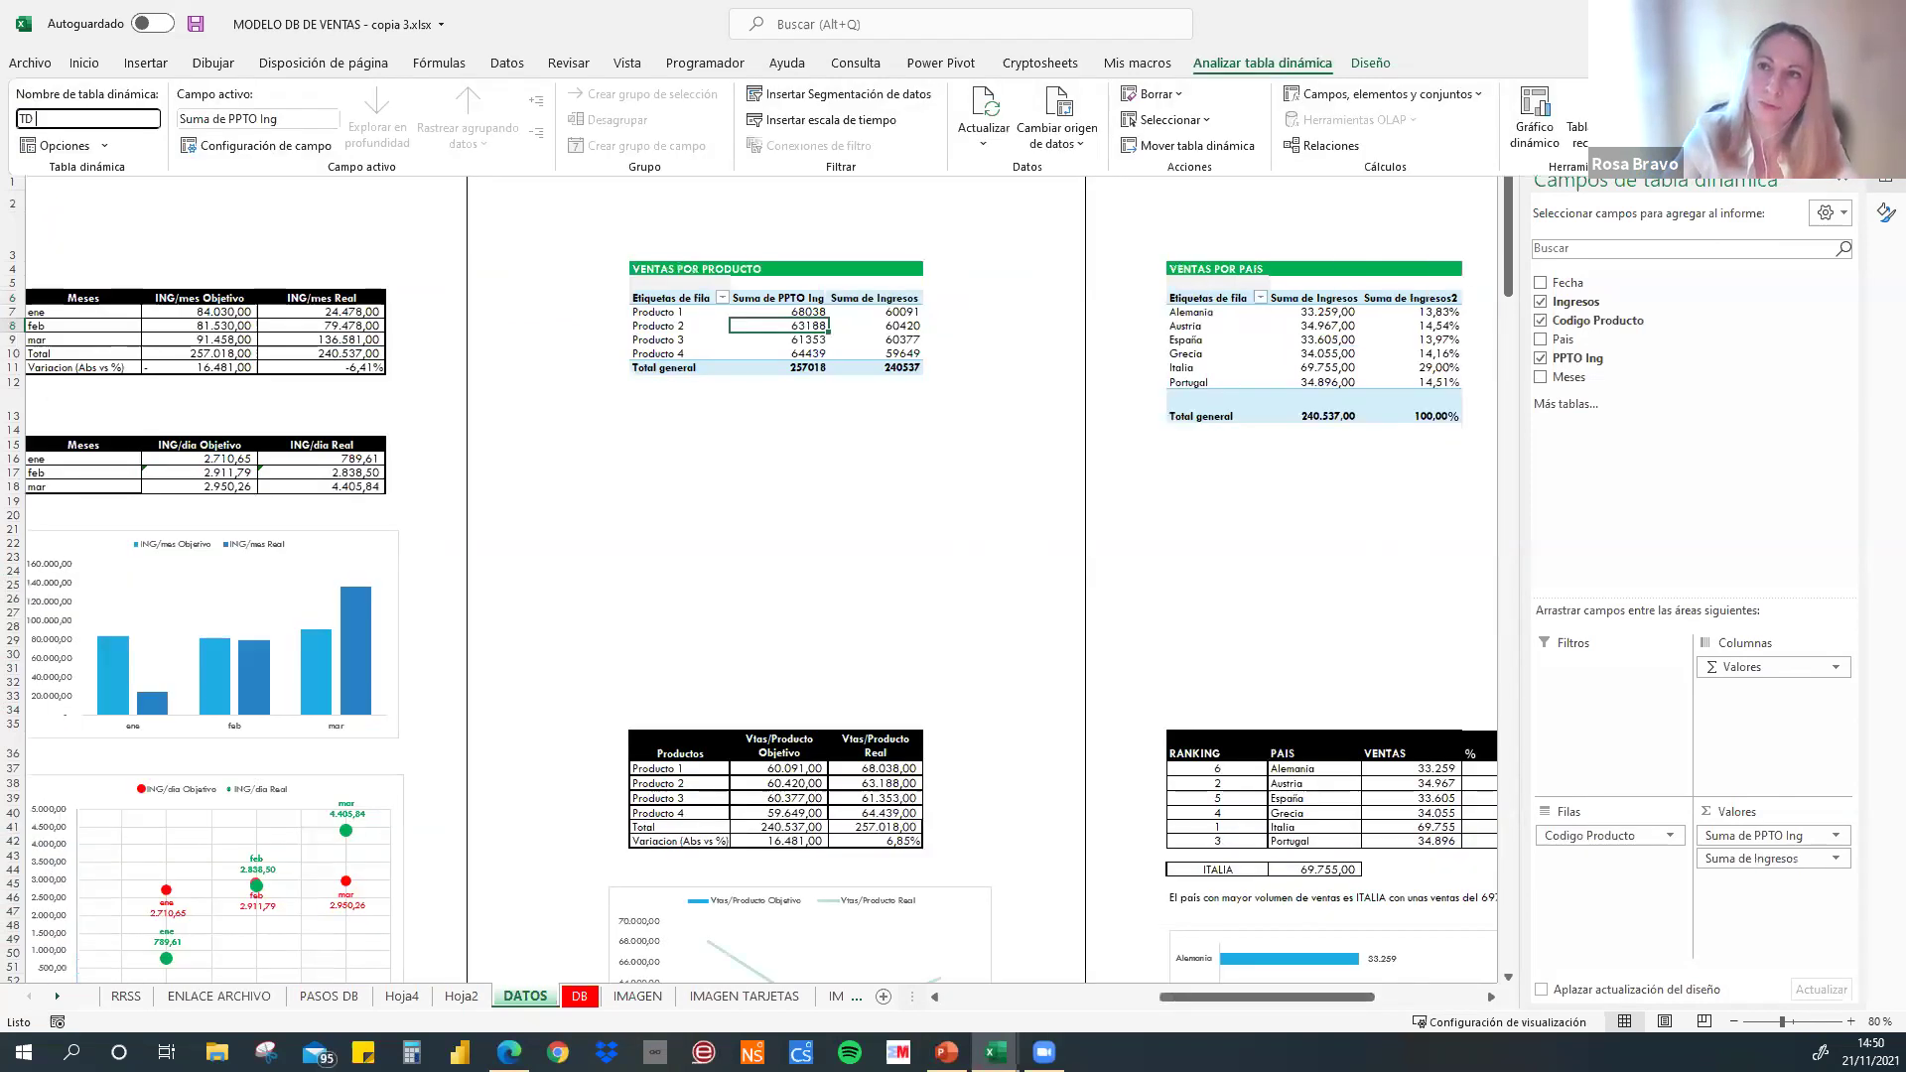
# - Give the VENTAS POR PRODUCTO pivot table a name beginning TD INGR, and name the VENTAS POR PAIS pivot table td ventsa por paissss
pyautogui.write('INGR')
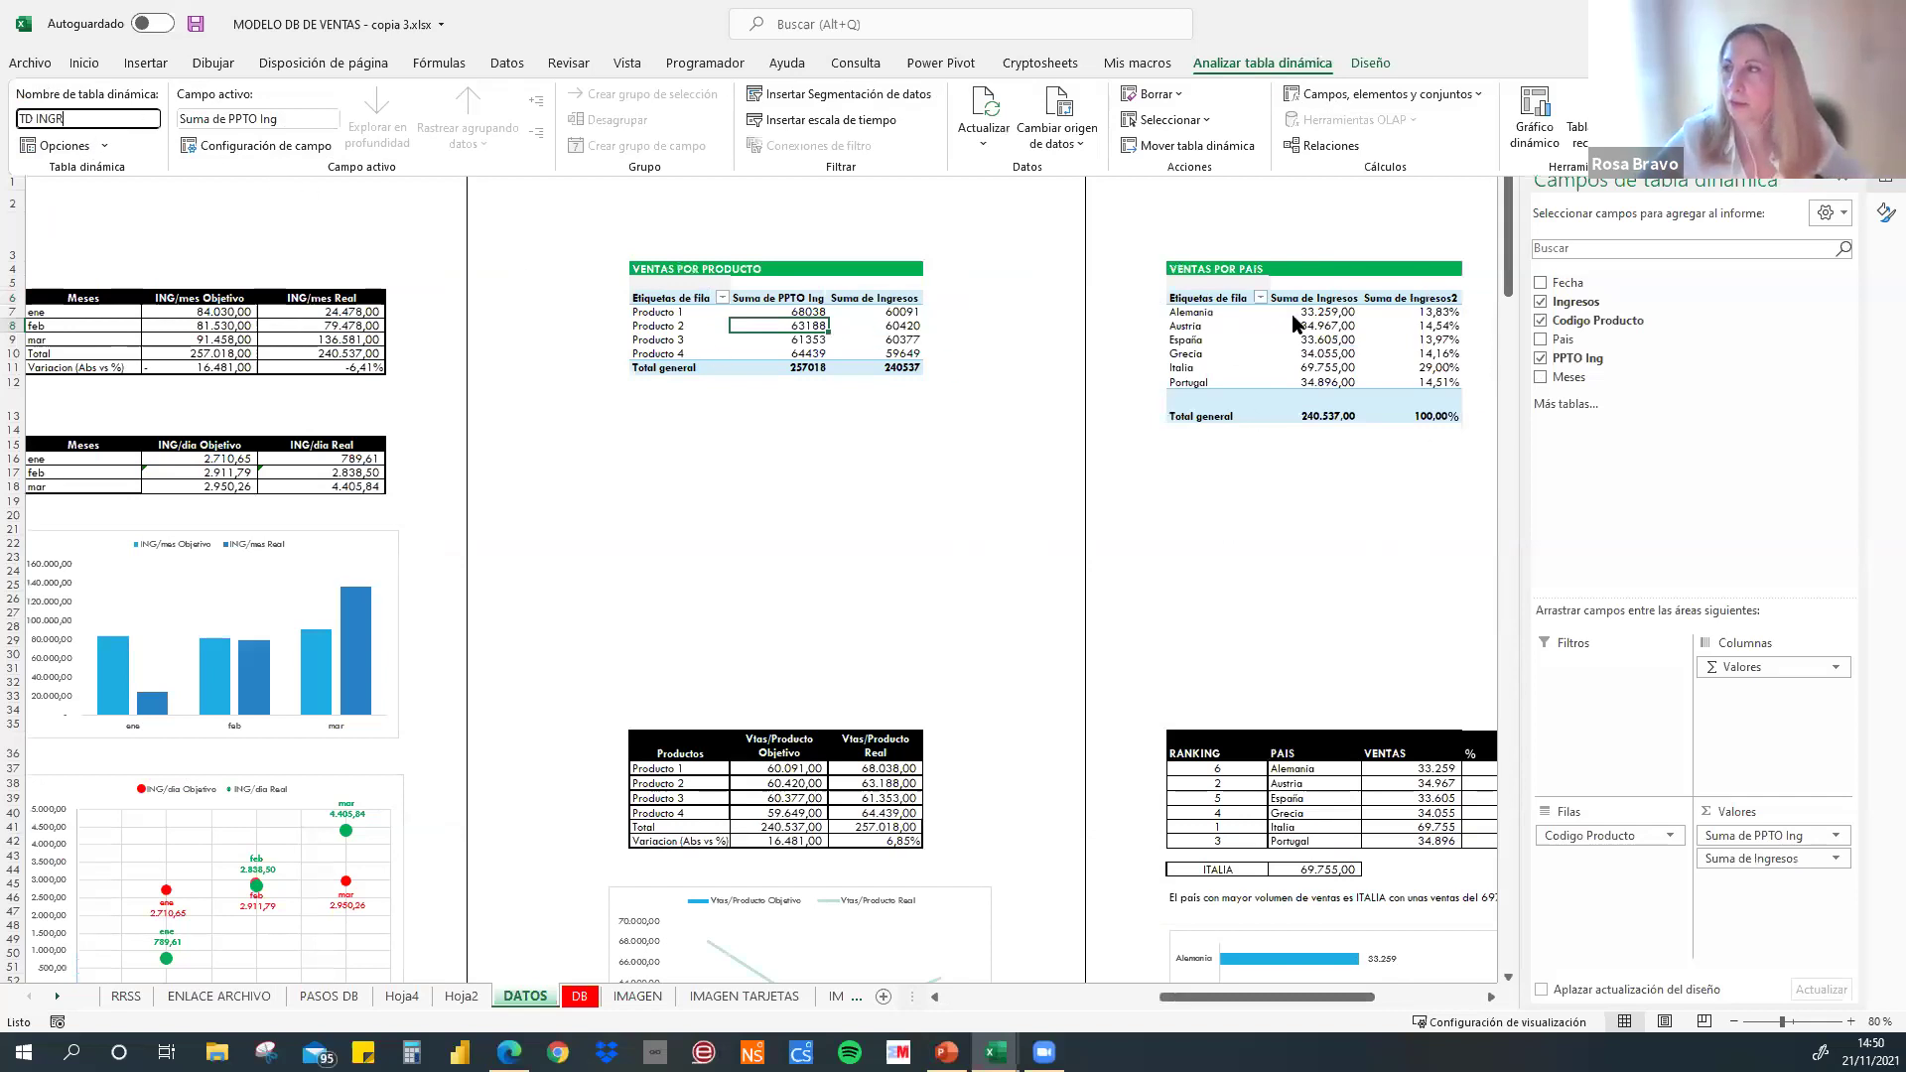
pyautogui.press('Return')
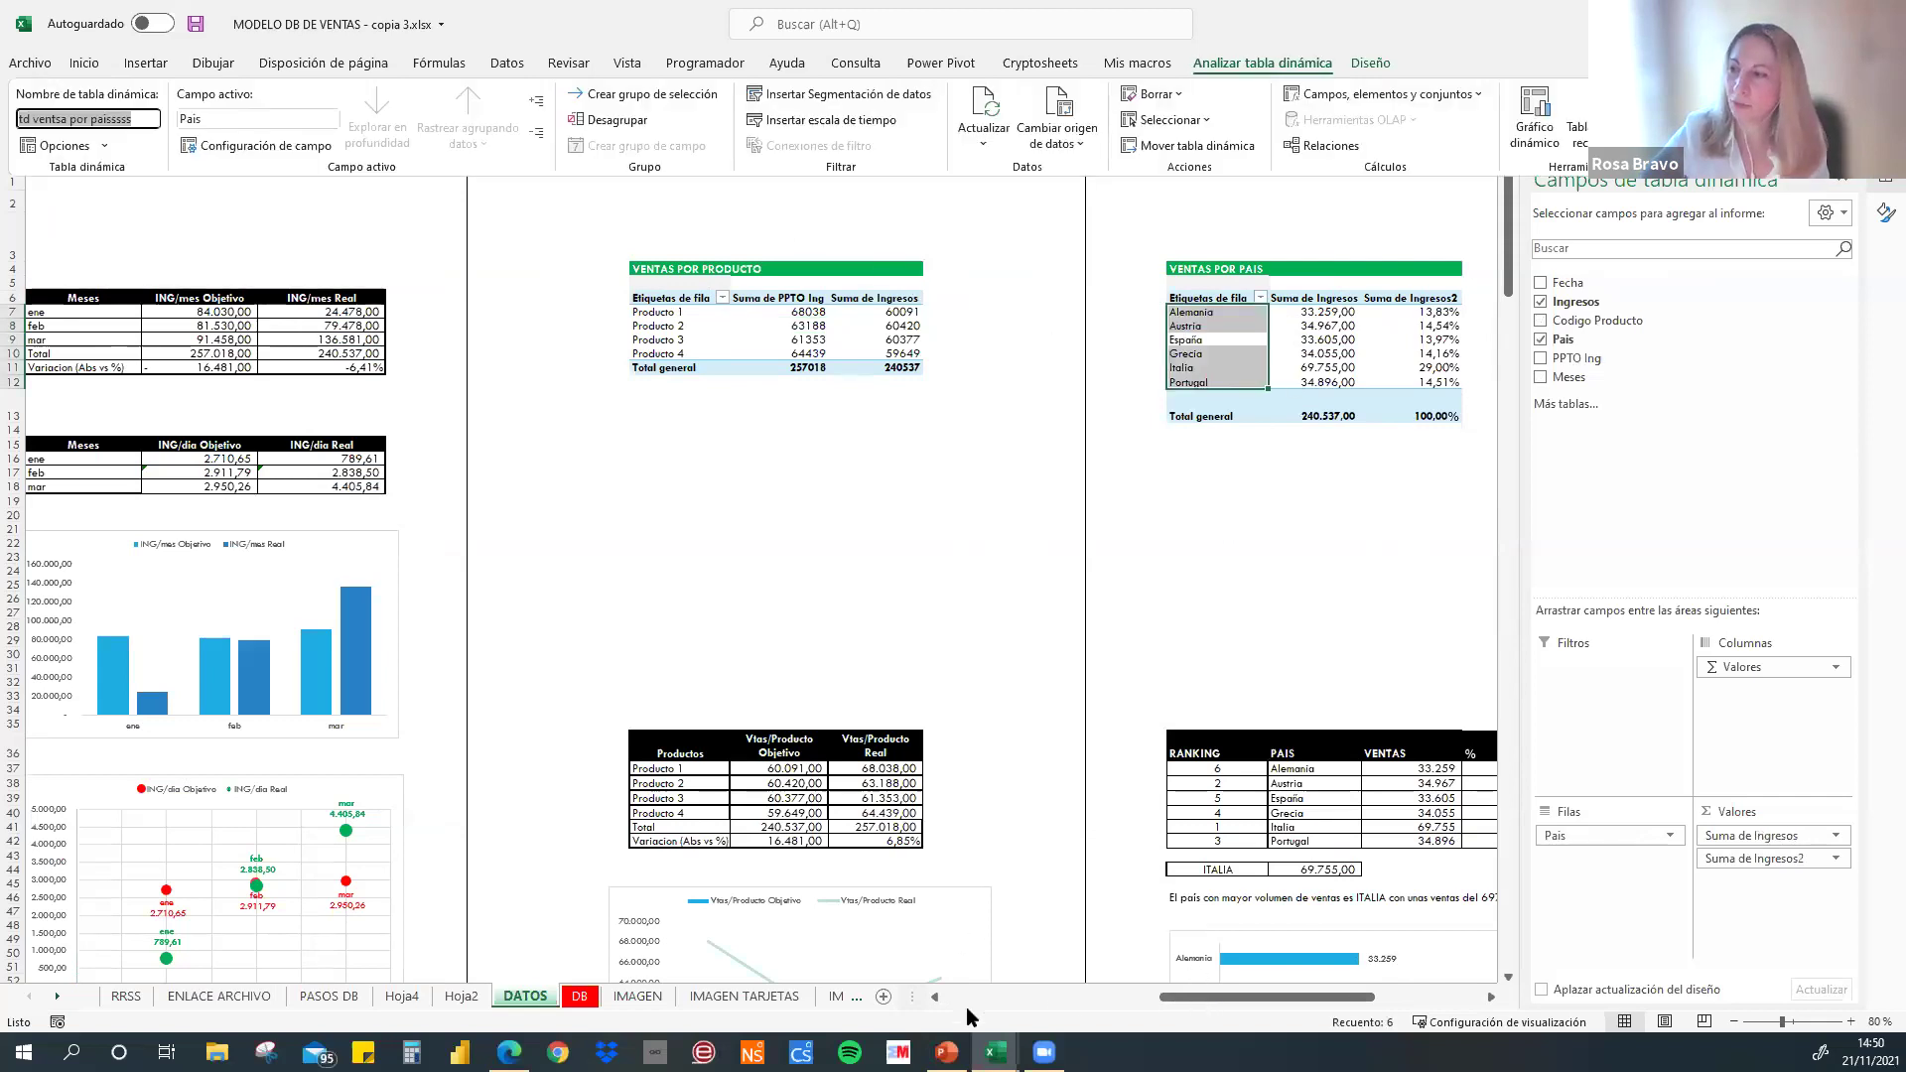
pyautogui.press('Return')
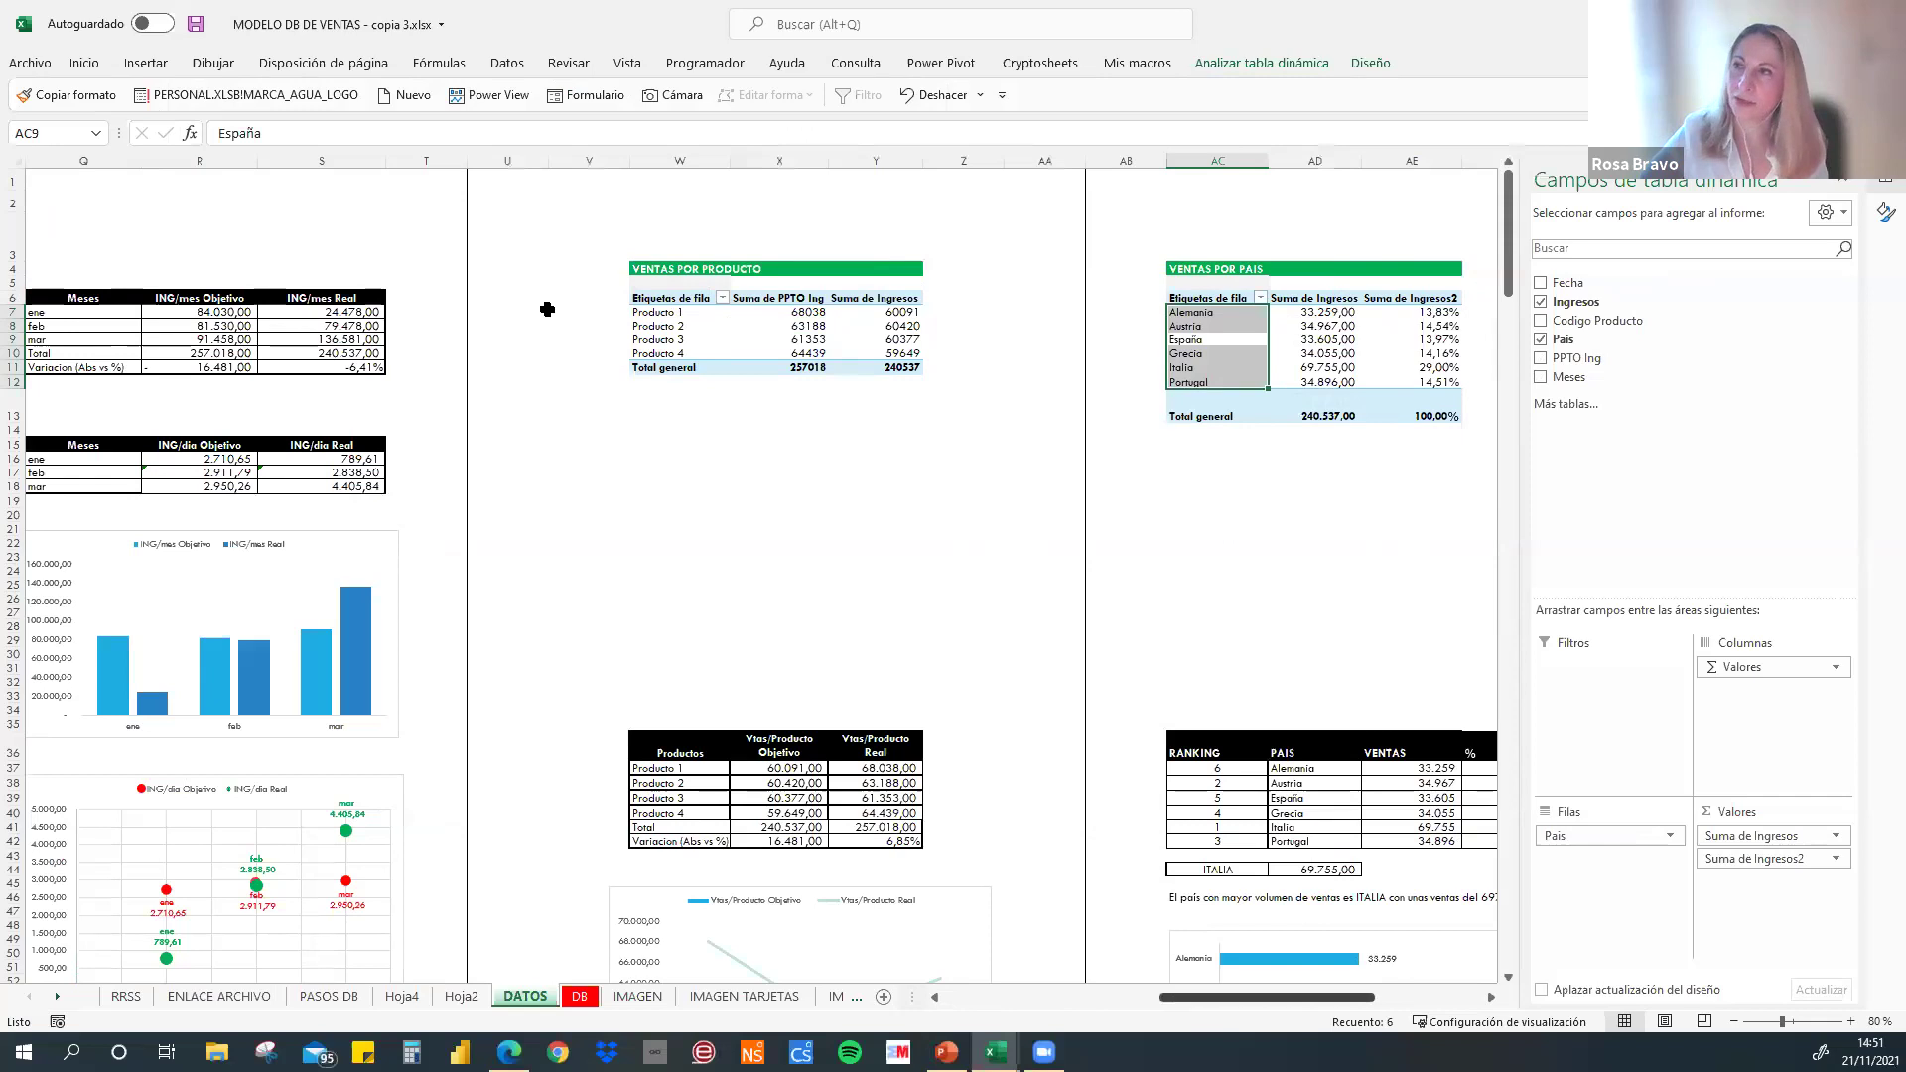
# - Insert Codigo Producto, Pais and Meses slicers from the TD INGRESOS pivot table and hide the Meses items without data
pyautogui.moveTo(1240, 997); pyautogui.dragTo(1200, 997)
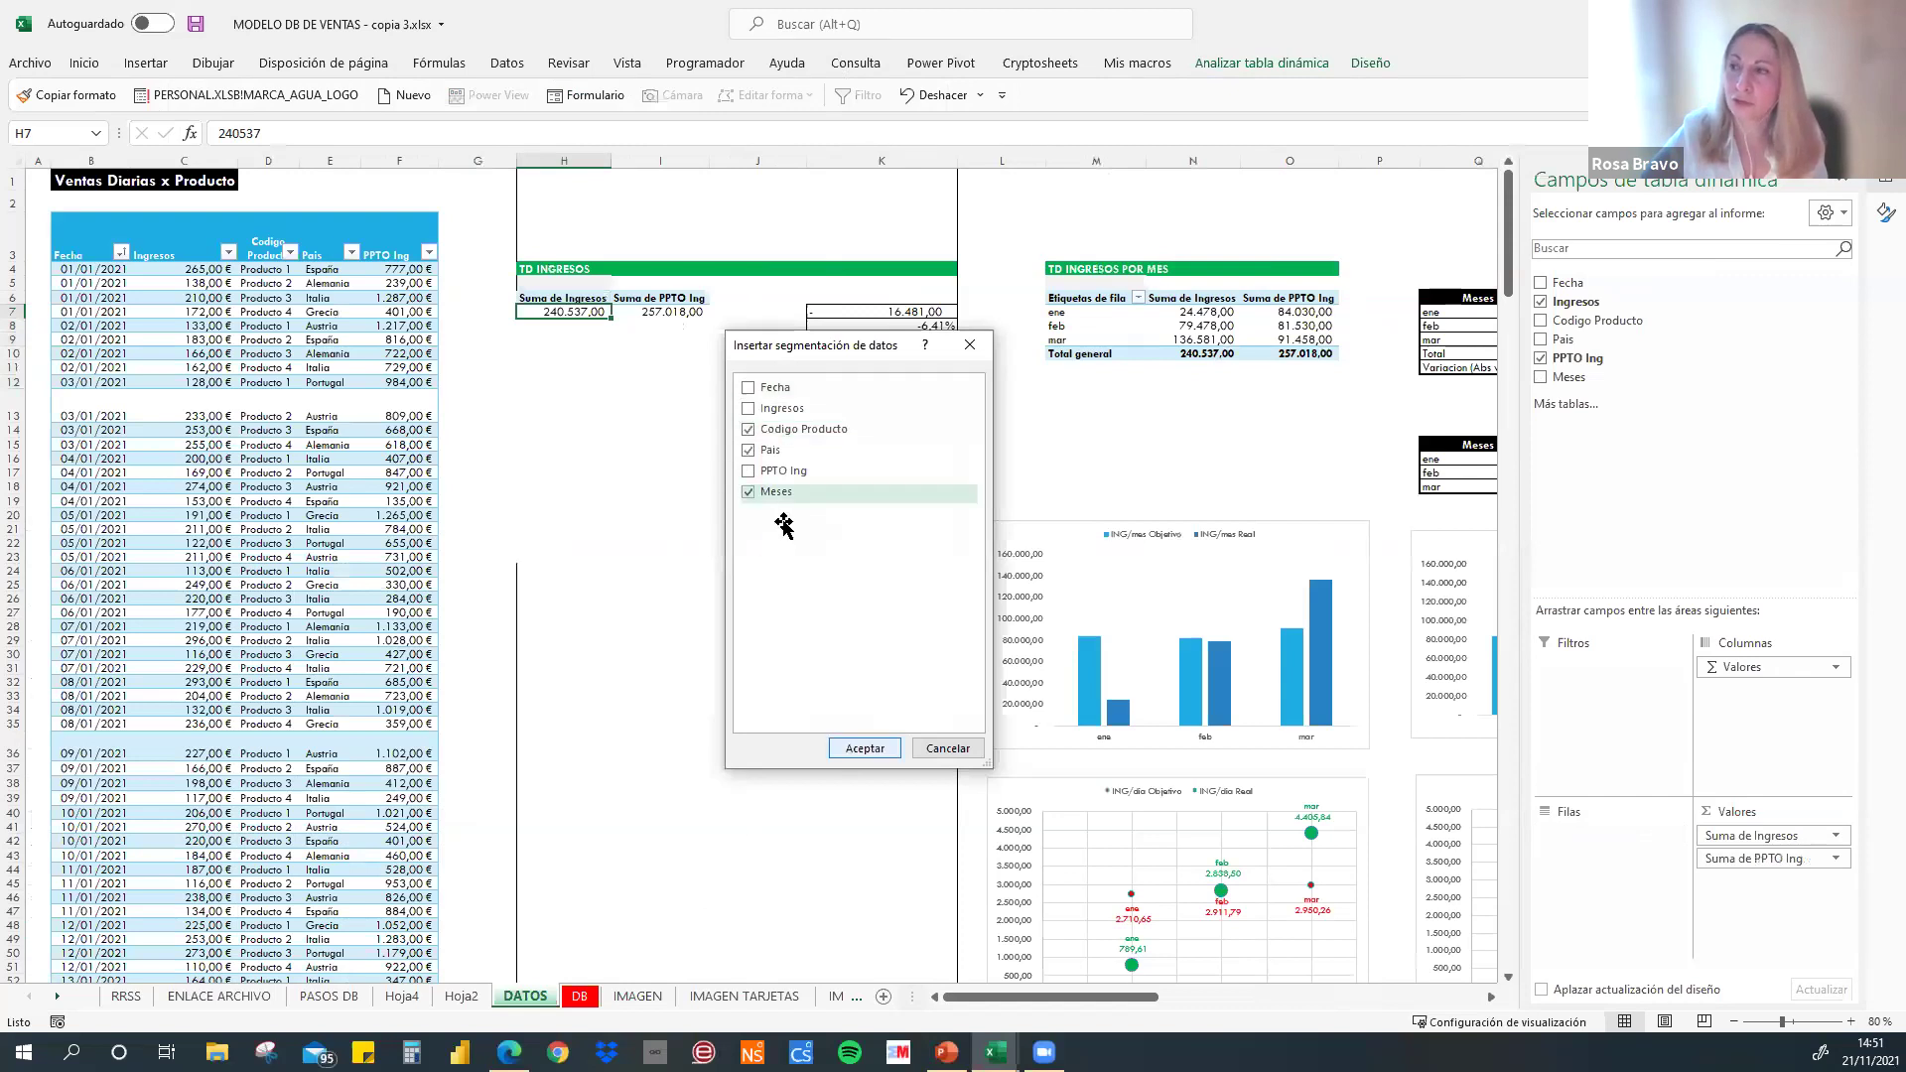
pyautogui.click(865, 747)
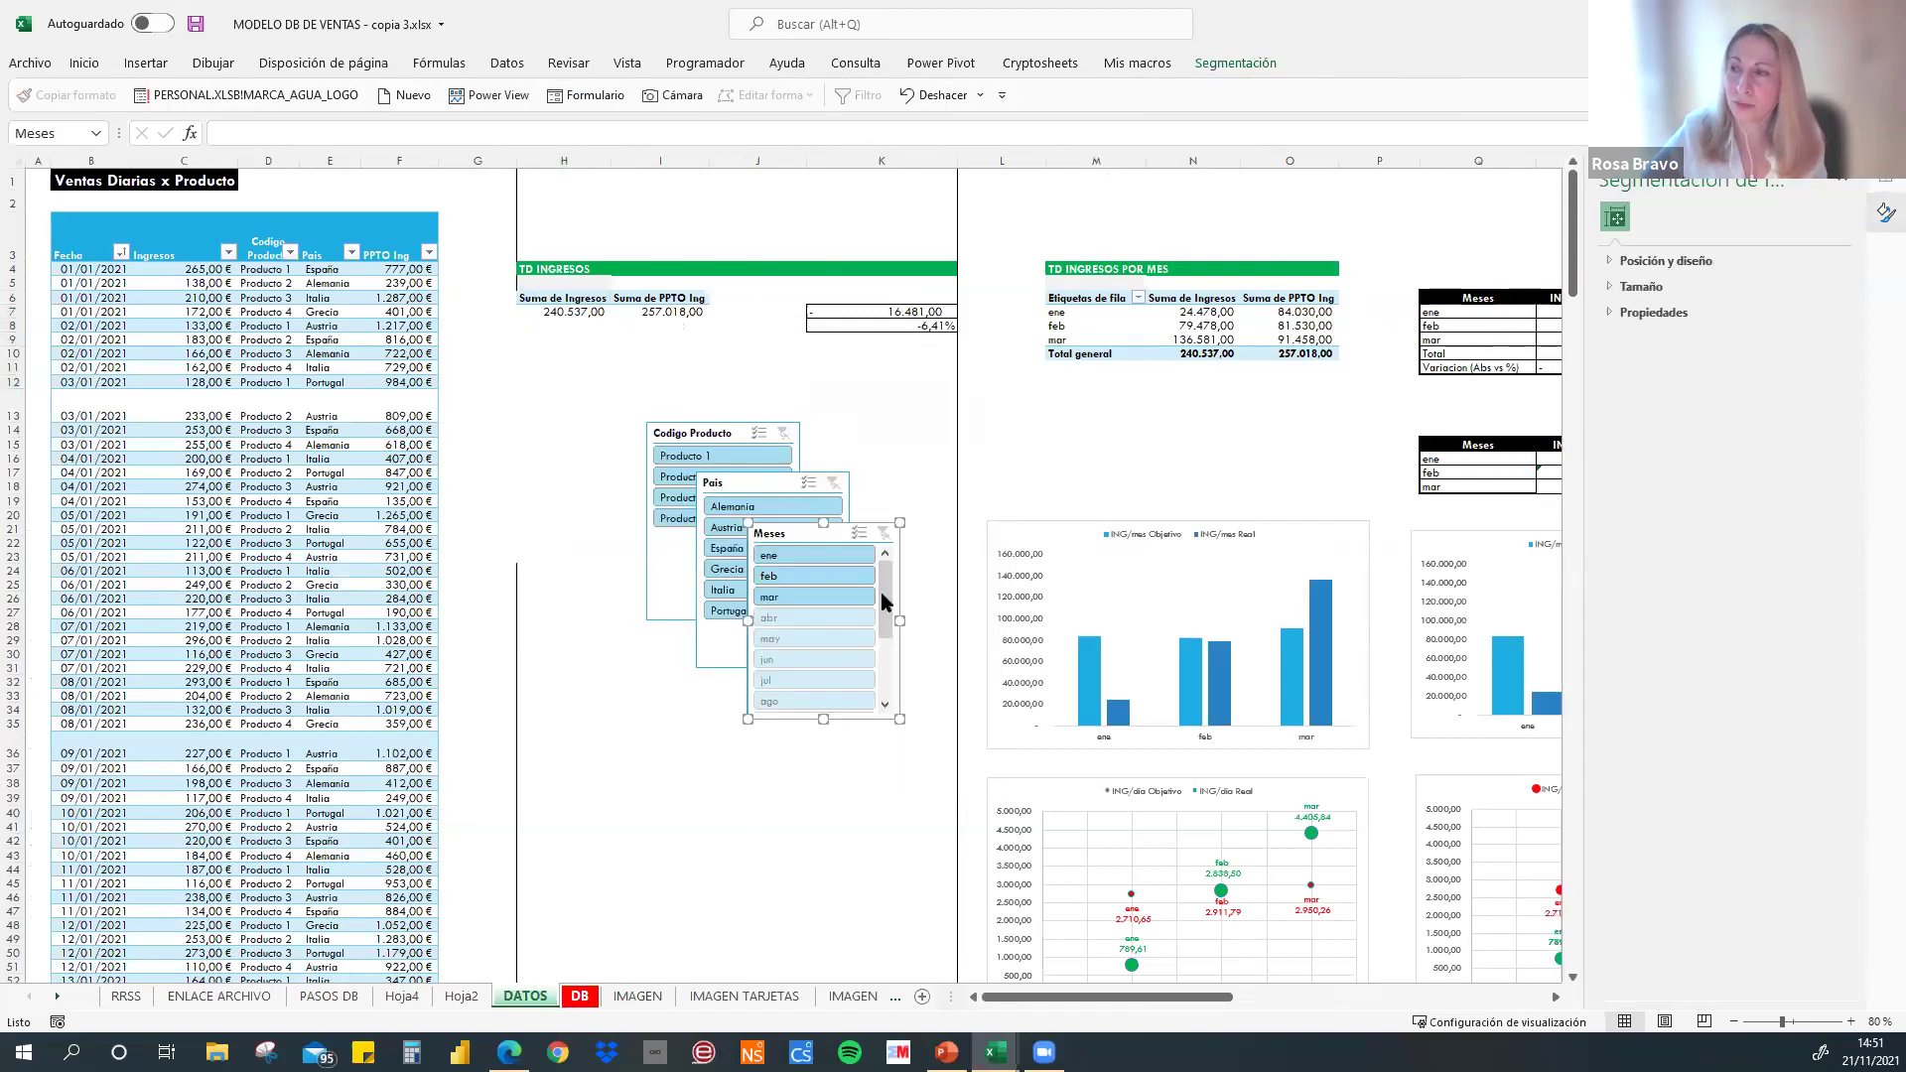
pyautogui.rightClick(801, 533)
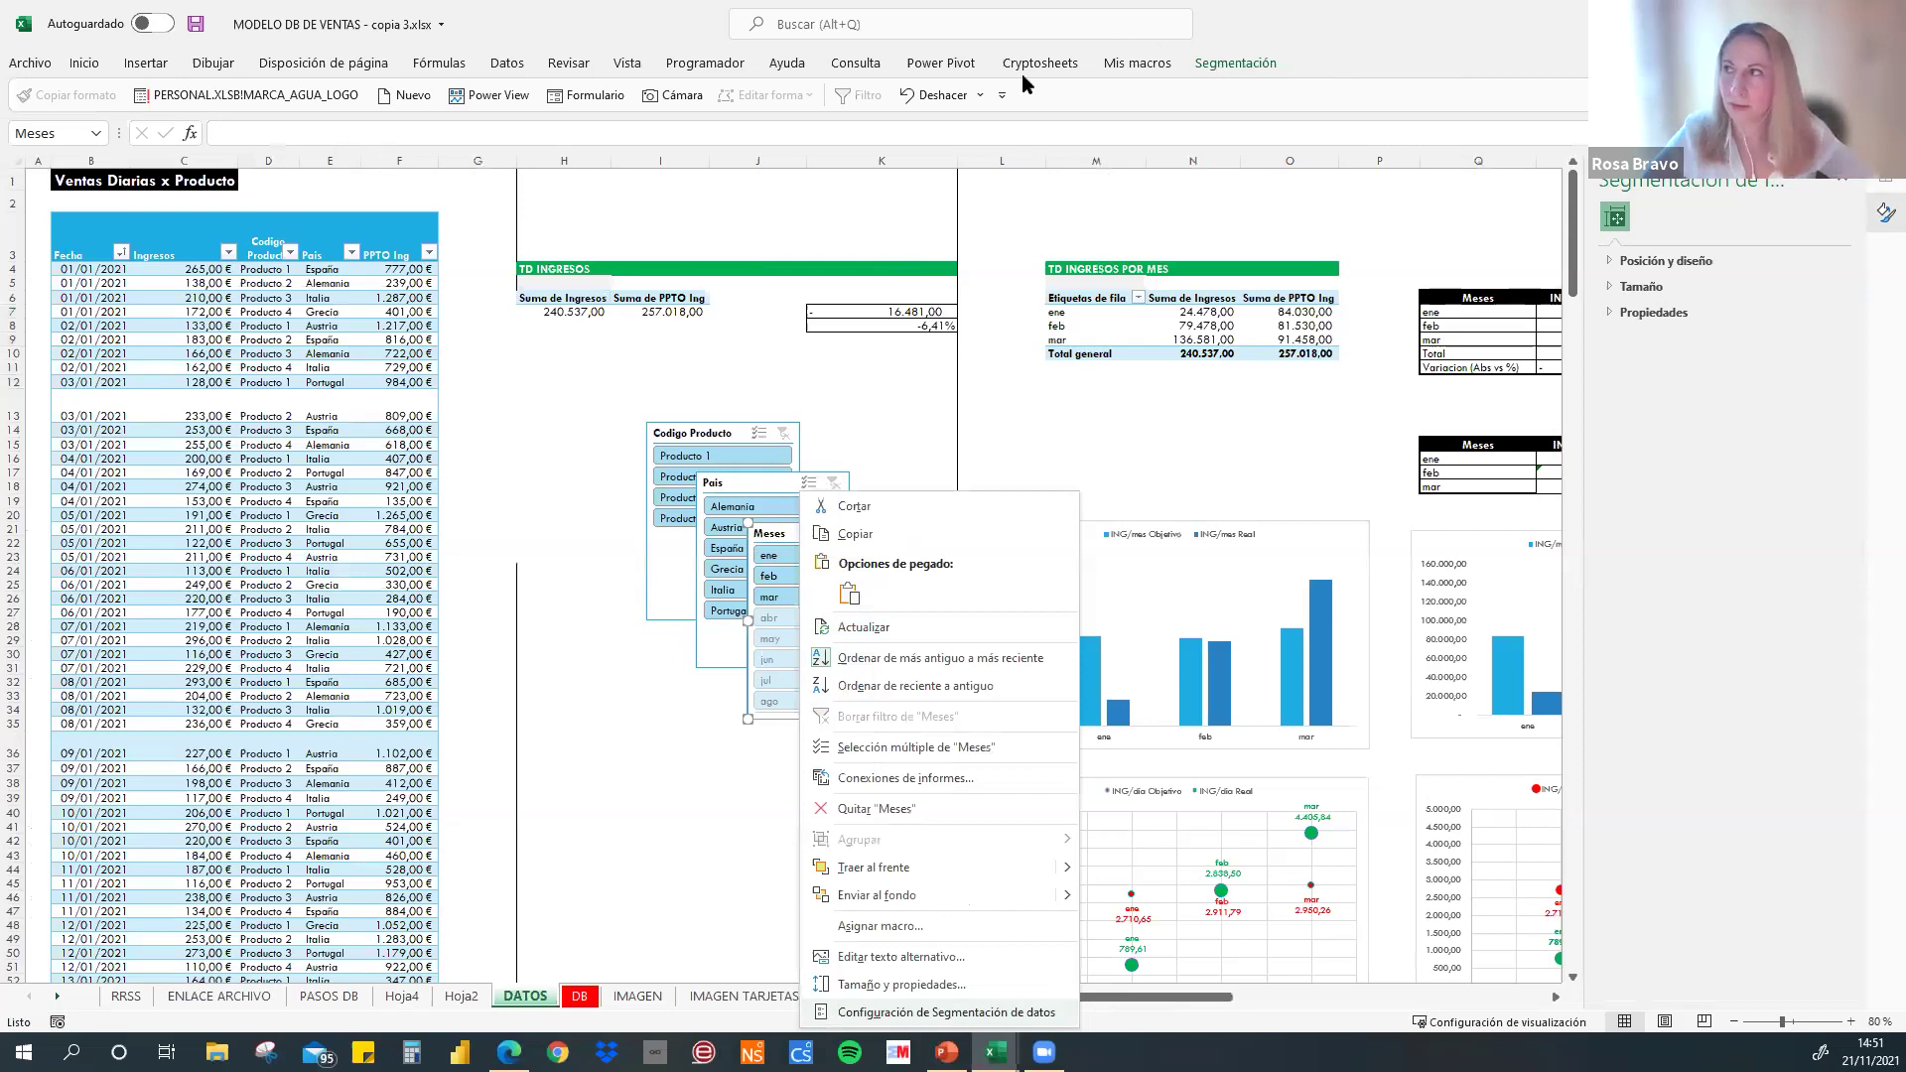
# - Apply the slicer style with a grey background and dark blue buttons to the Meses, Pais and Codigo Producto slicers
pyautogui.click(1235, 64)
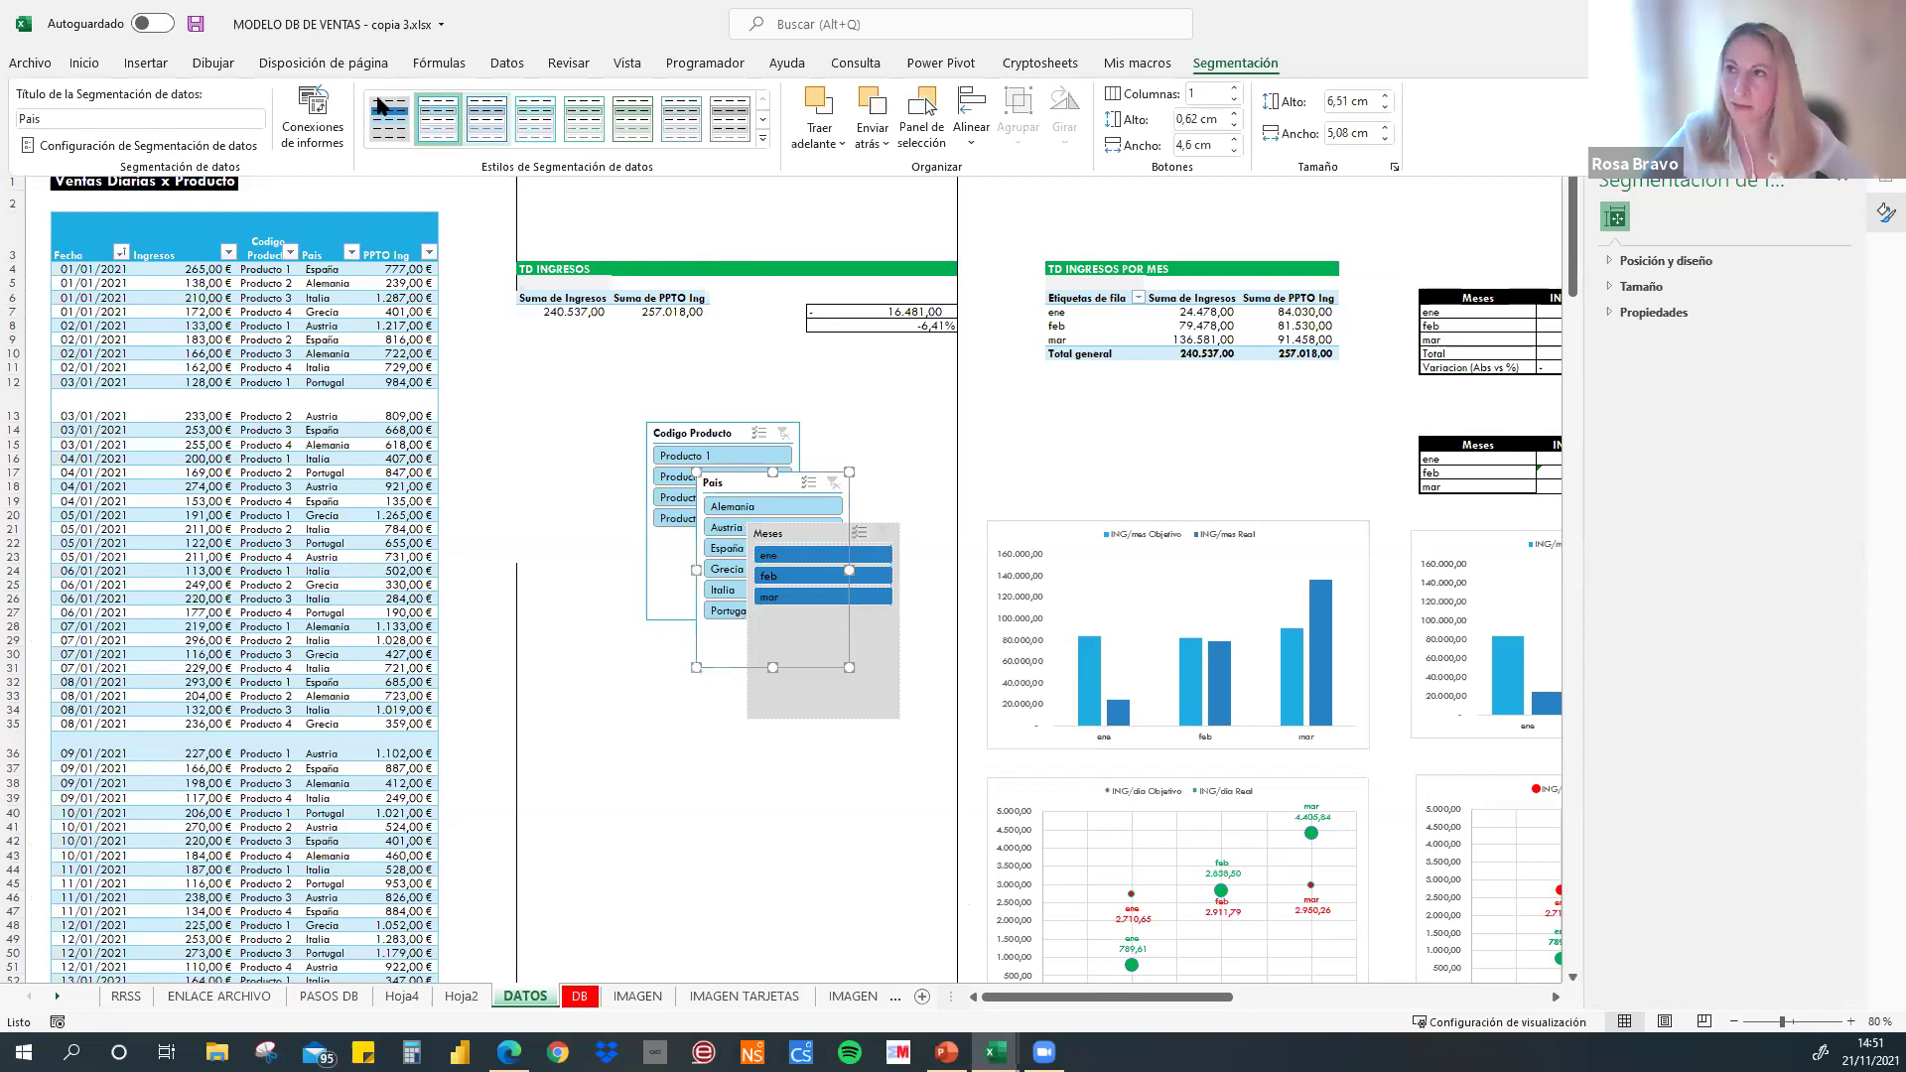
pyautogui.click(380, 104)
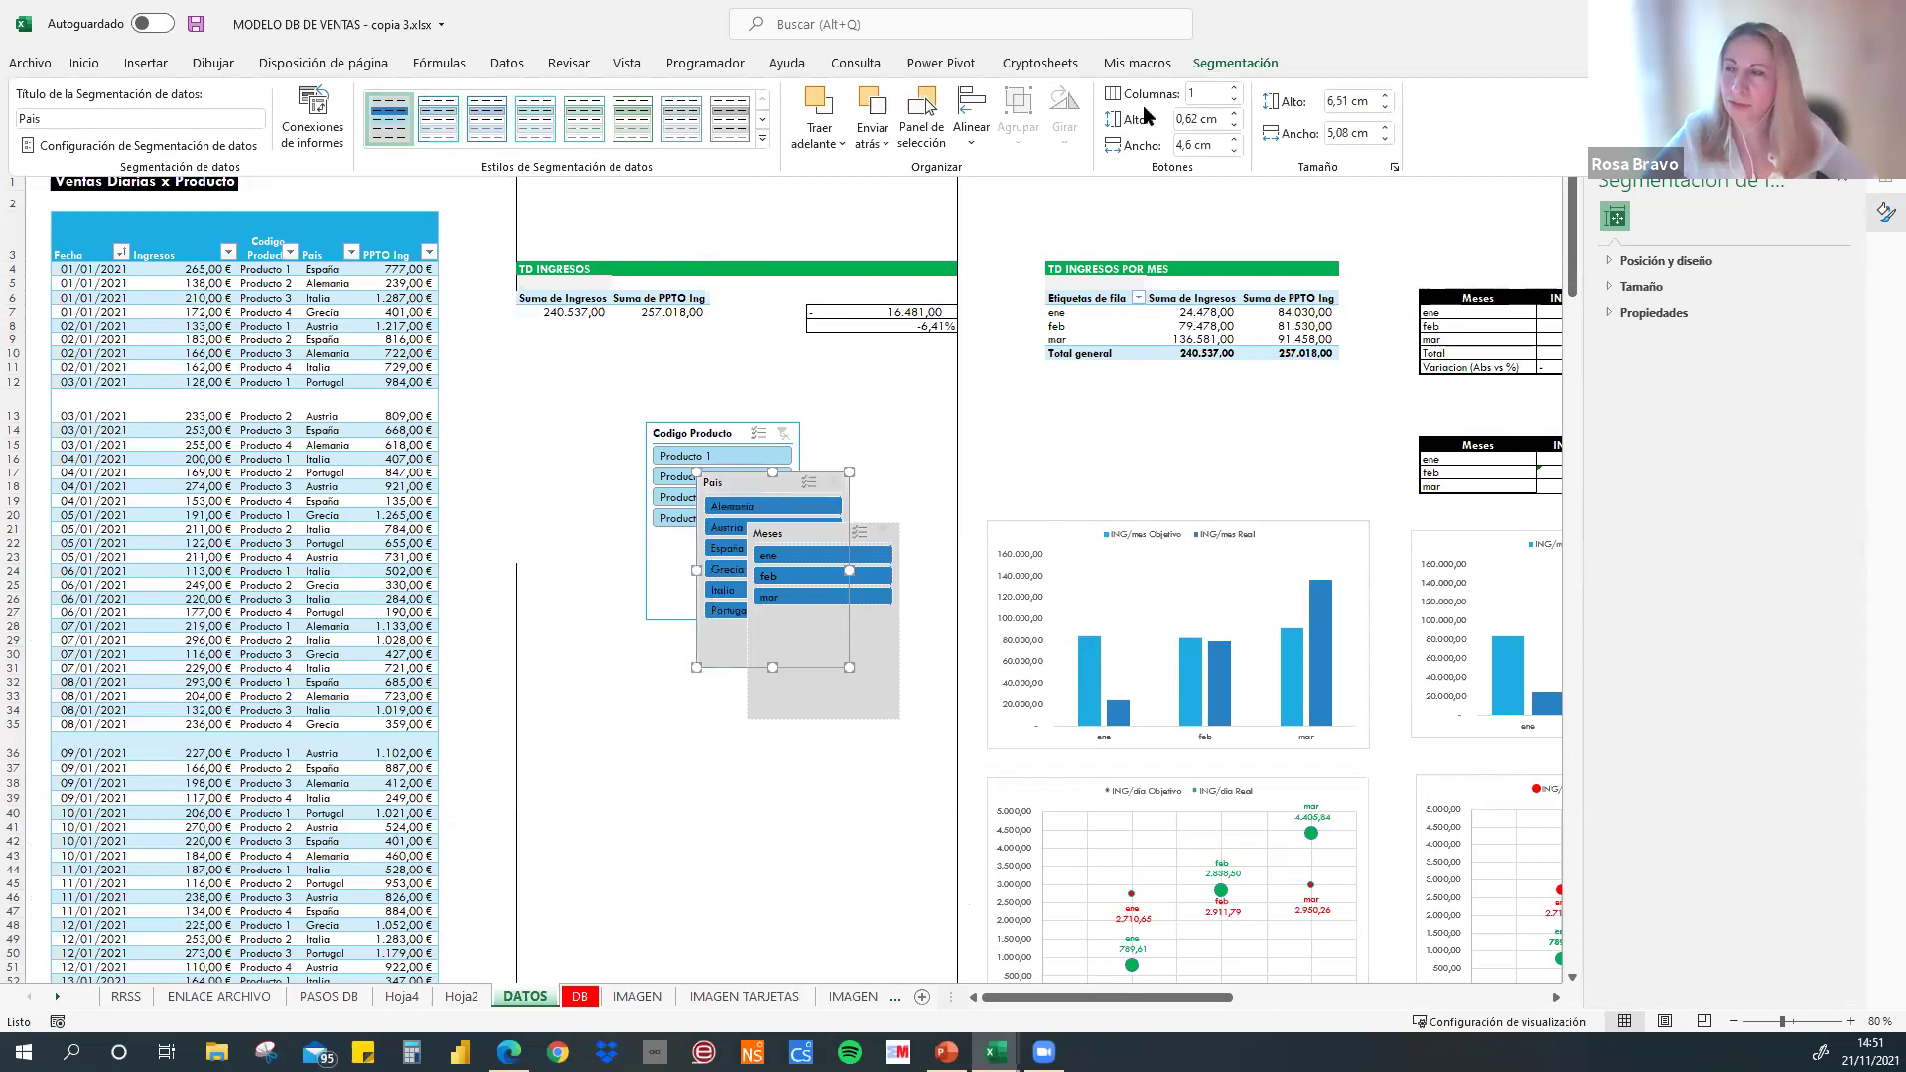
pyautogui.click(697, 434)
pyautogui.click(1207, 66)
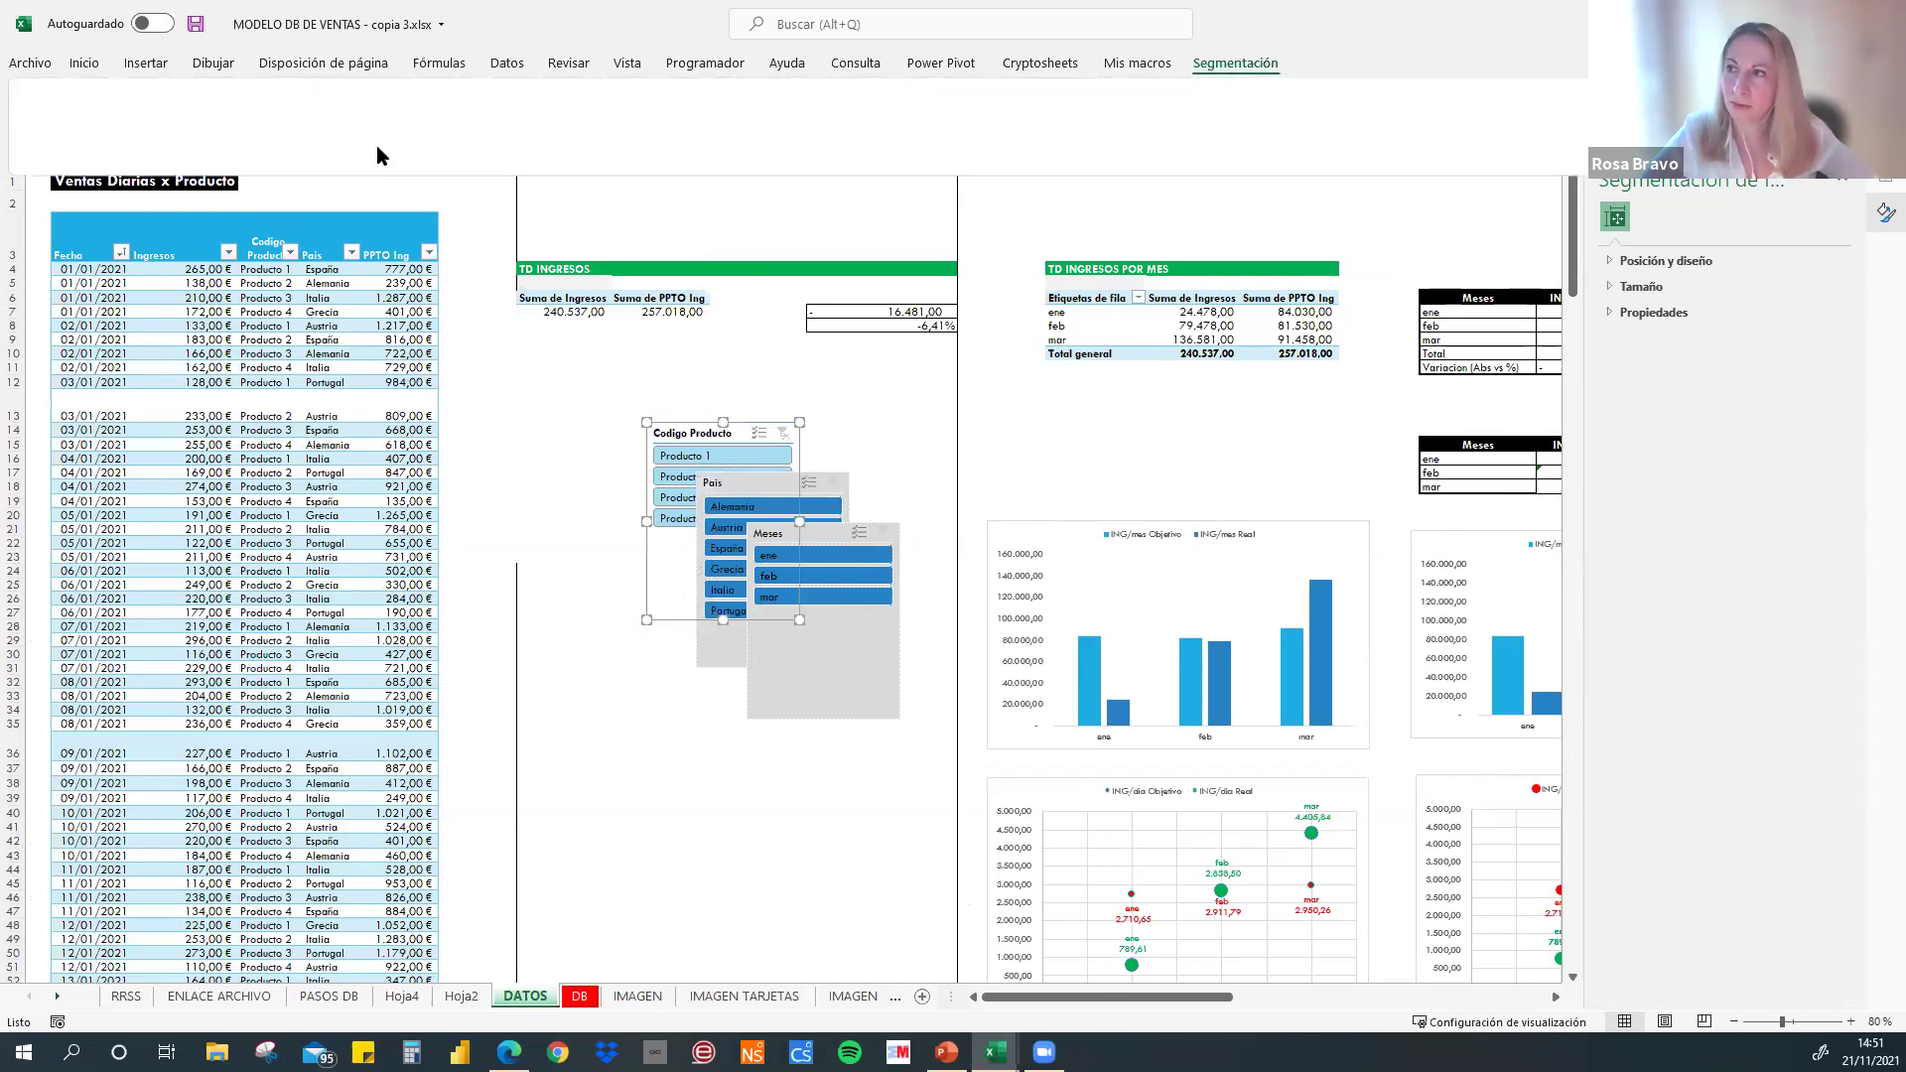
# - Transfer the Codigo Producto, Pais and Meses slicers to the DB dashboard, positioning Meses and Codigo Producto beneath the title banner
pyautogui.click(792, 639)
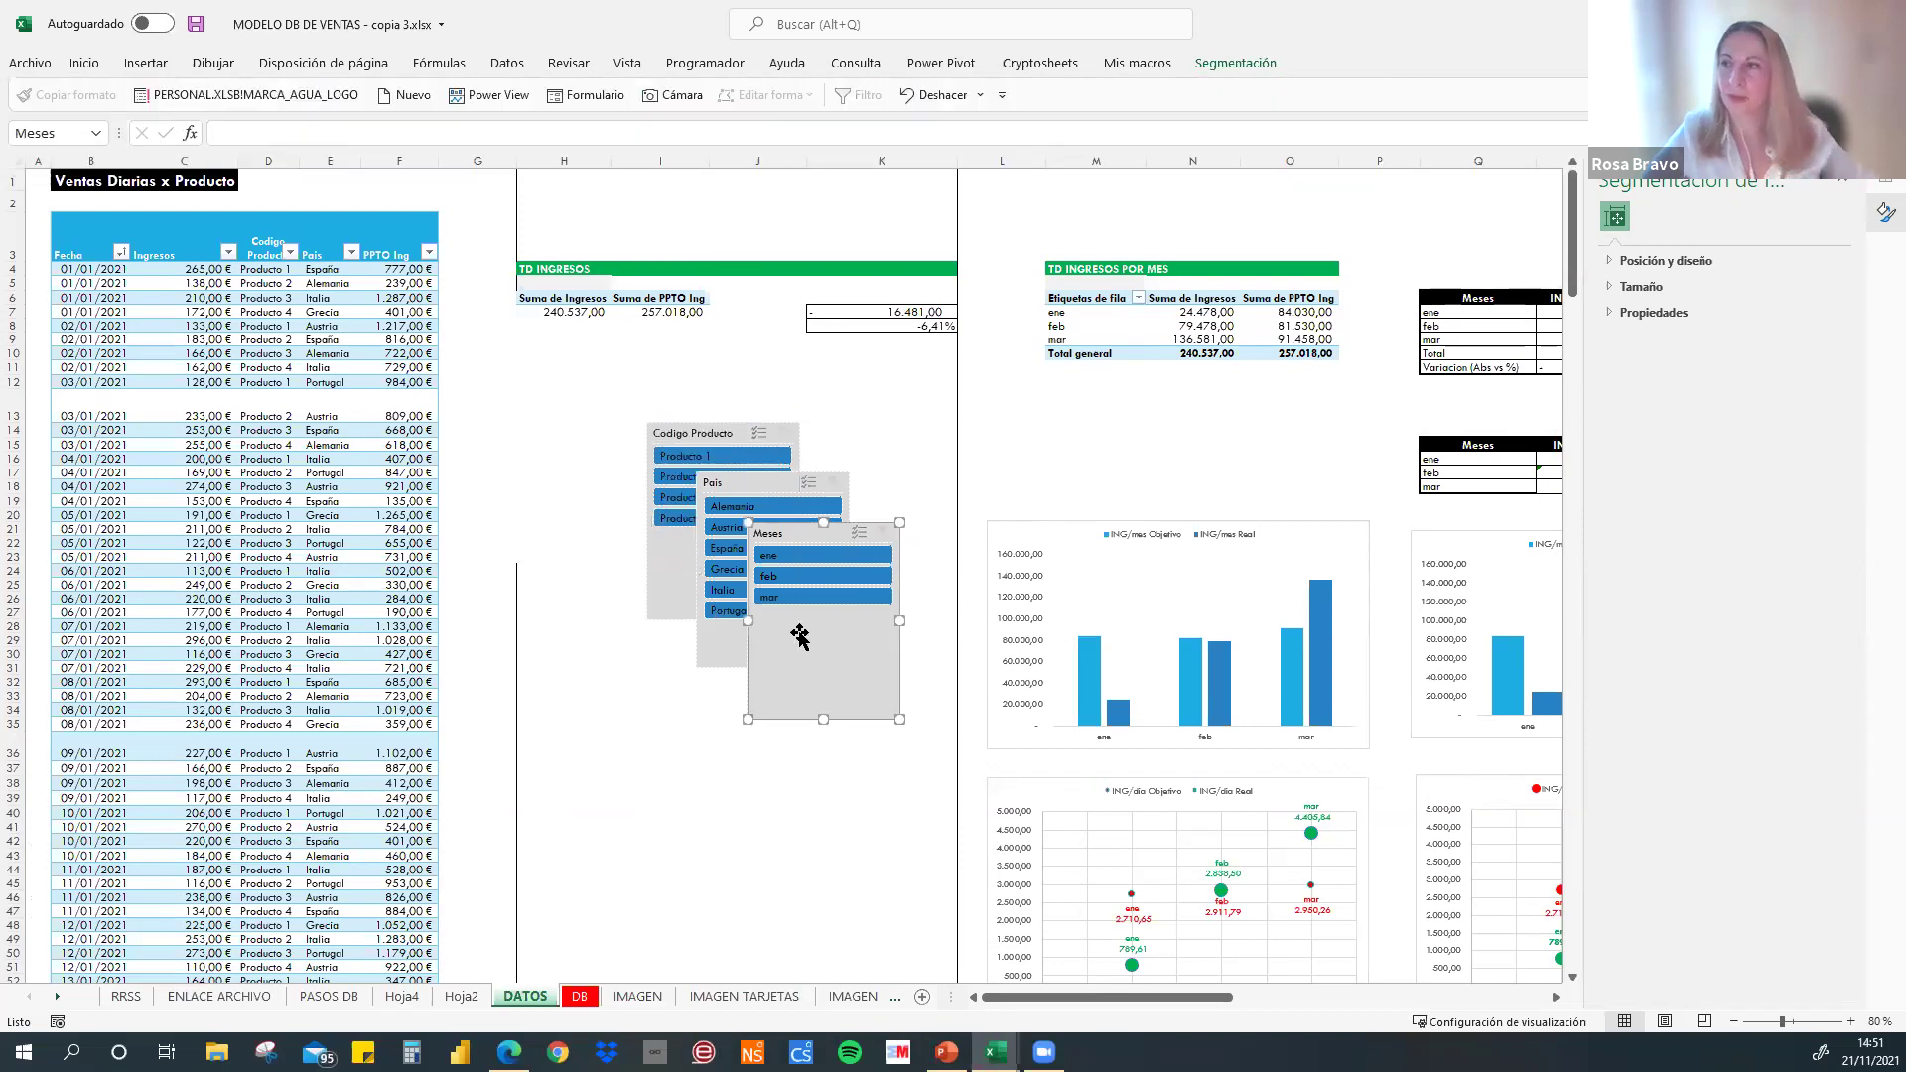
pyautogui.keyDown('ctrl'); pyautogui.click(730, 648); pyautogui.keyUp('ctrl')
pyautogui.keyDown('ctrl'); pyautogui.click(676, 596); pyautogui.keyUp('ctrl')
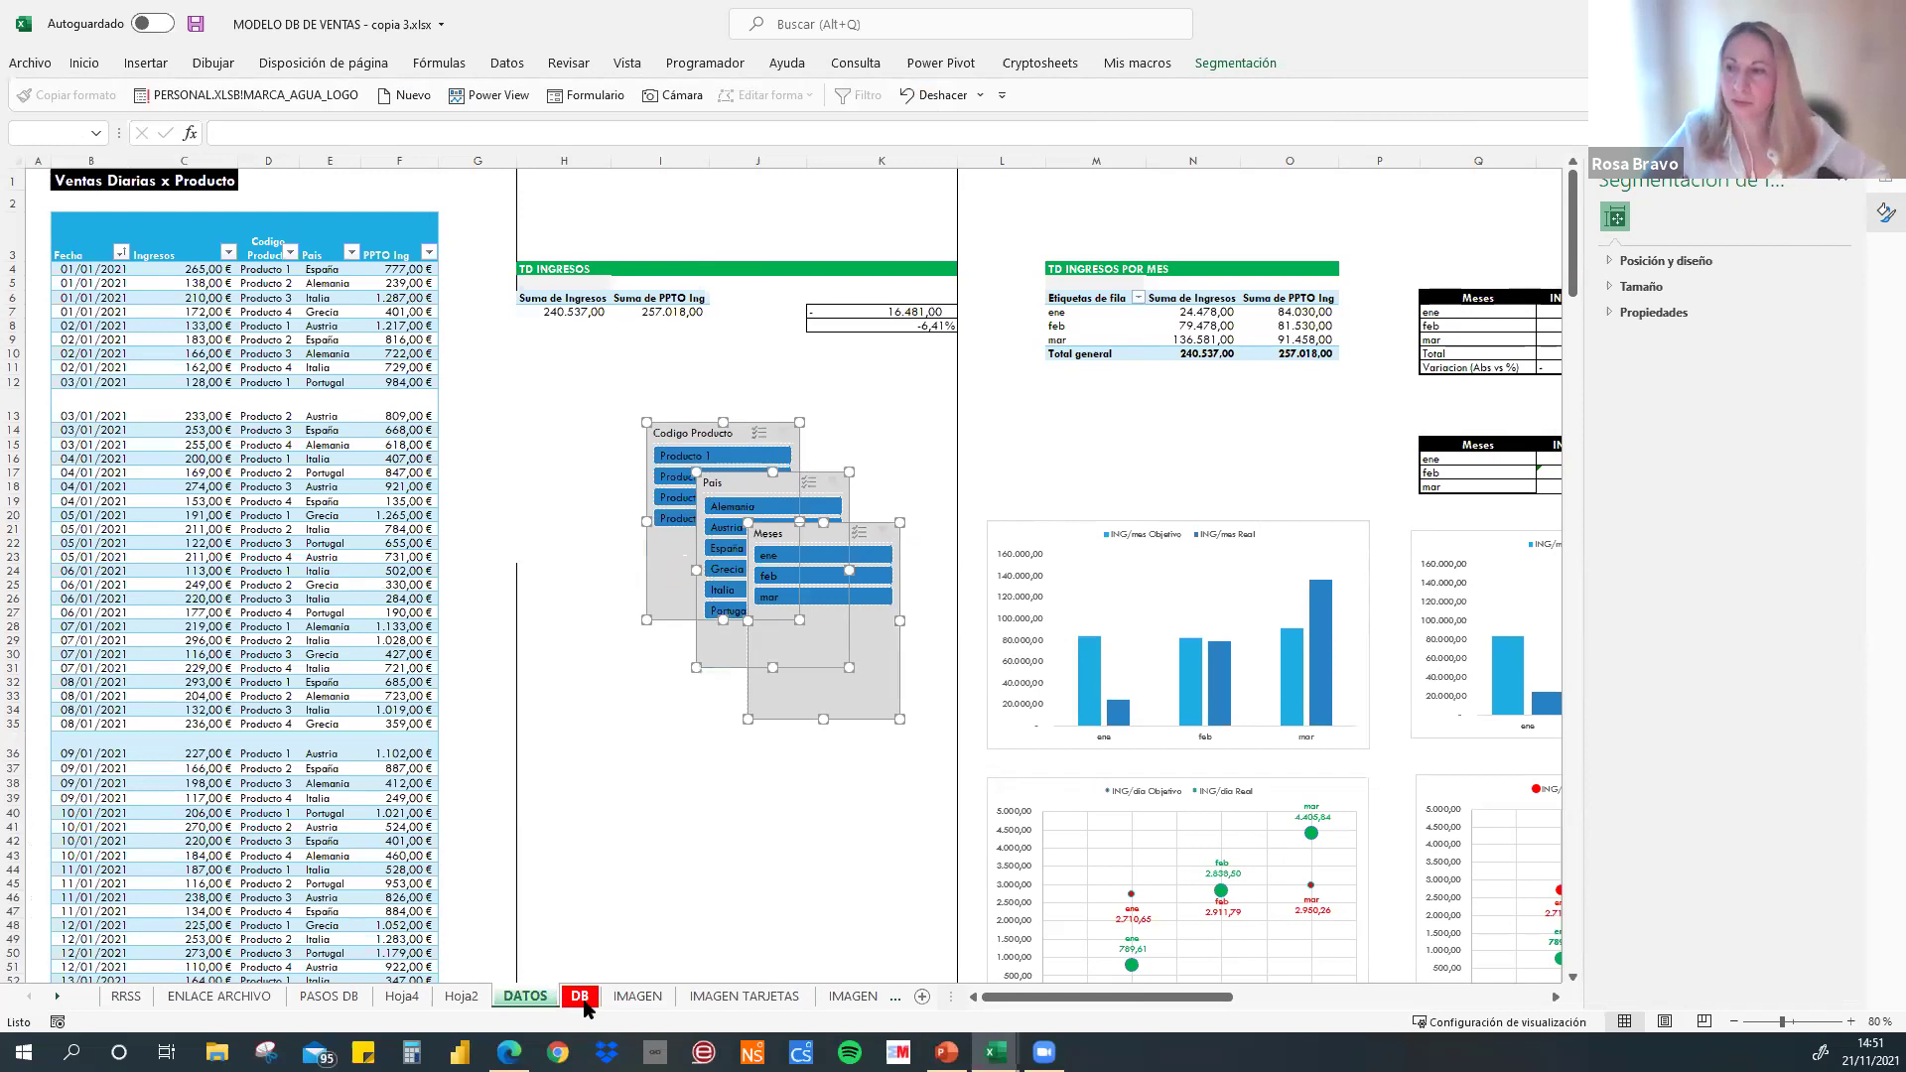
pyautogui.click(571, 313)
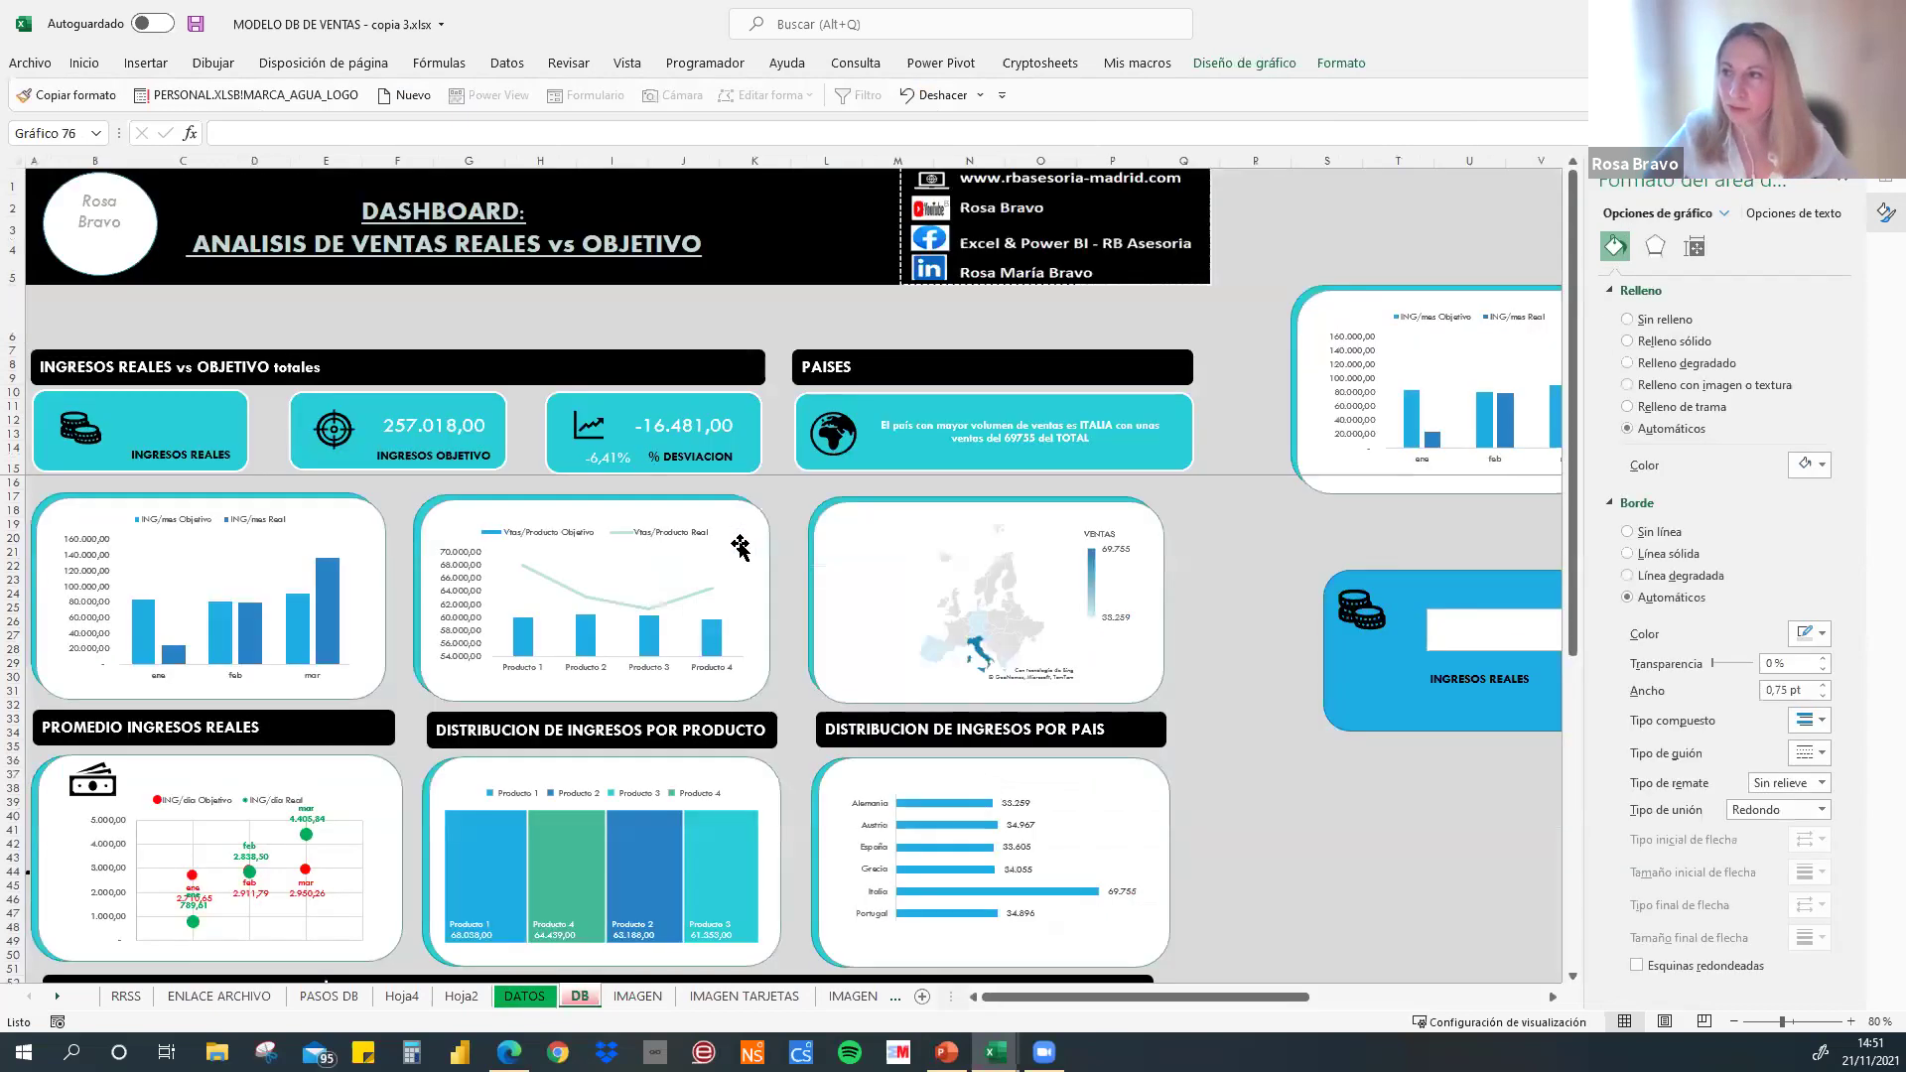
pyautogui.hotkey('ctrl', 'pagedown')
pyautogui.hotkey('ctrl', 'v')
pyautogui.press('Escape')
pyautogui.moveTo(721, 538); pyautogui.dragTo(735, 330)
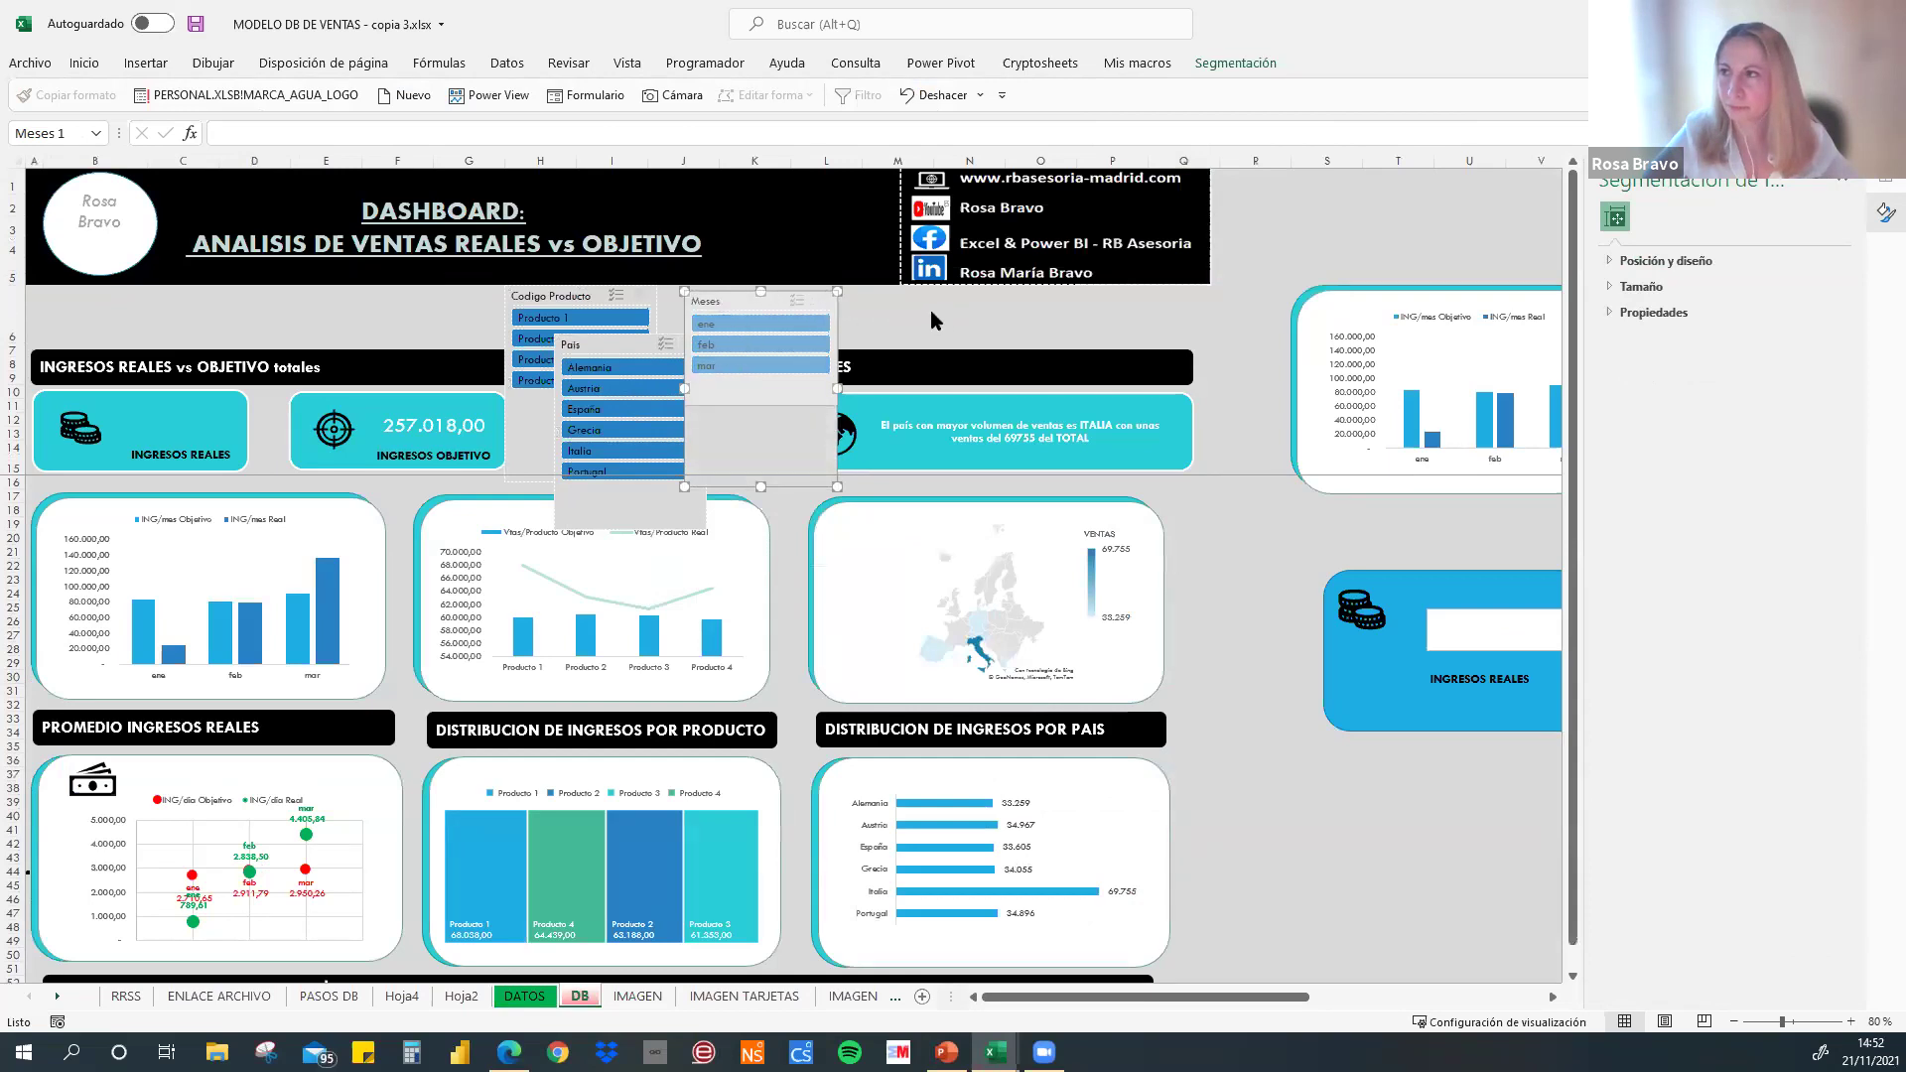
pyautogui.moveTo(550, 296); pyautogui.dragTo(79, 299)
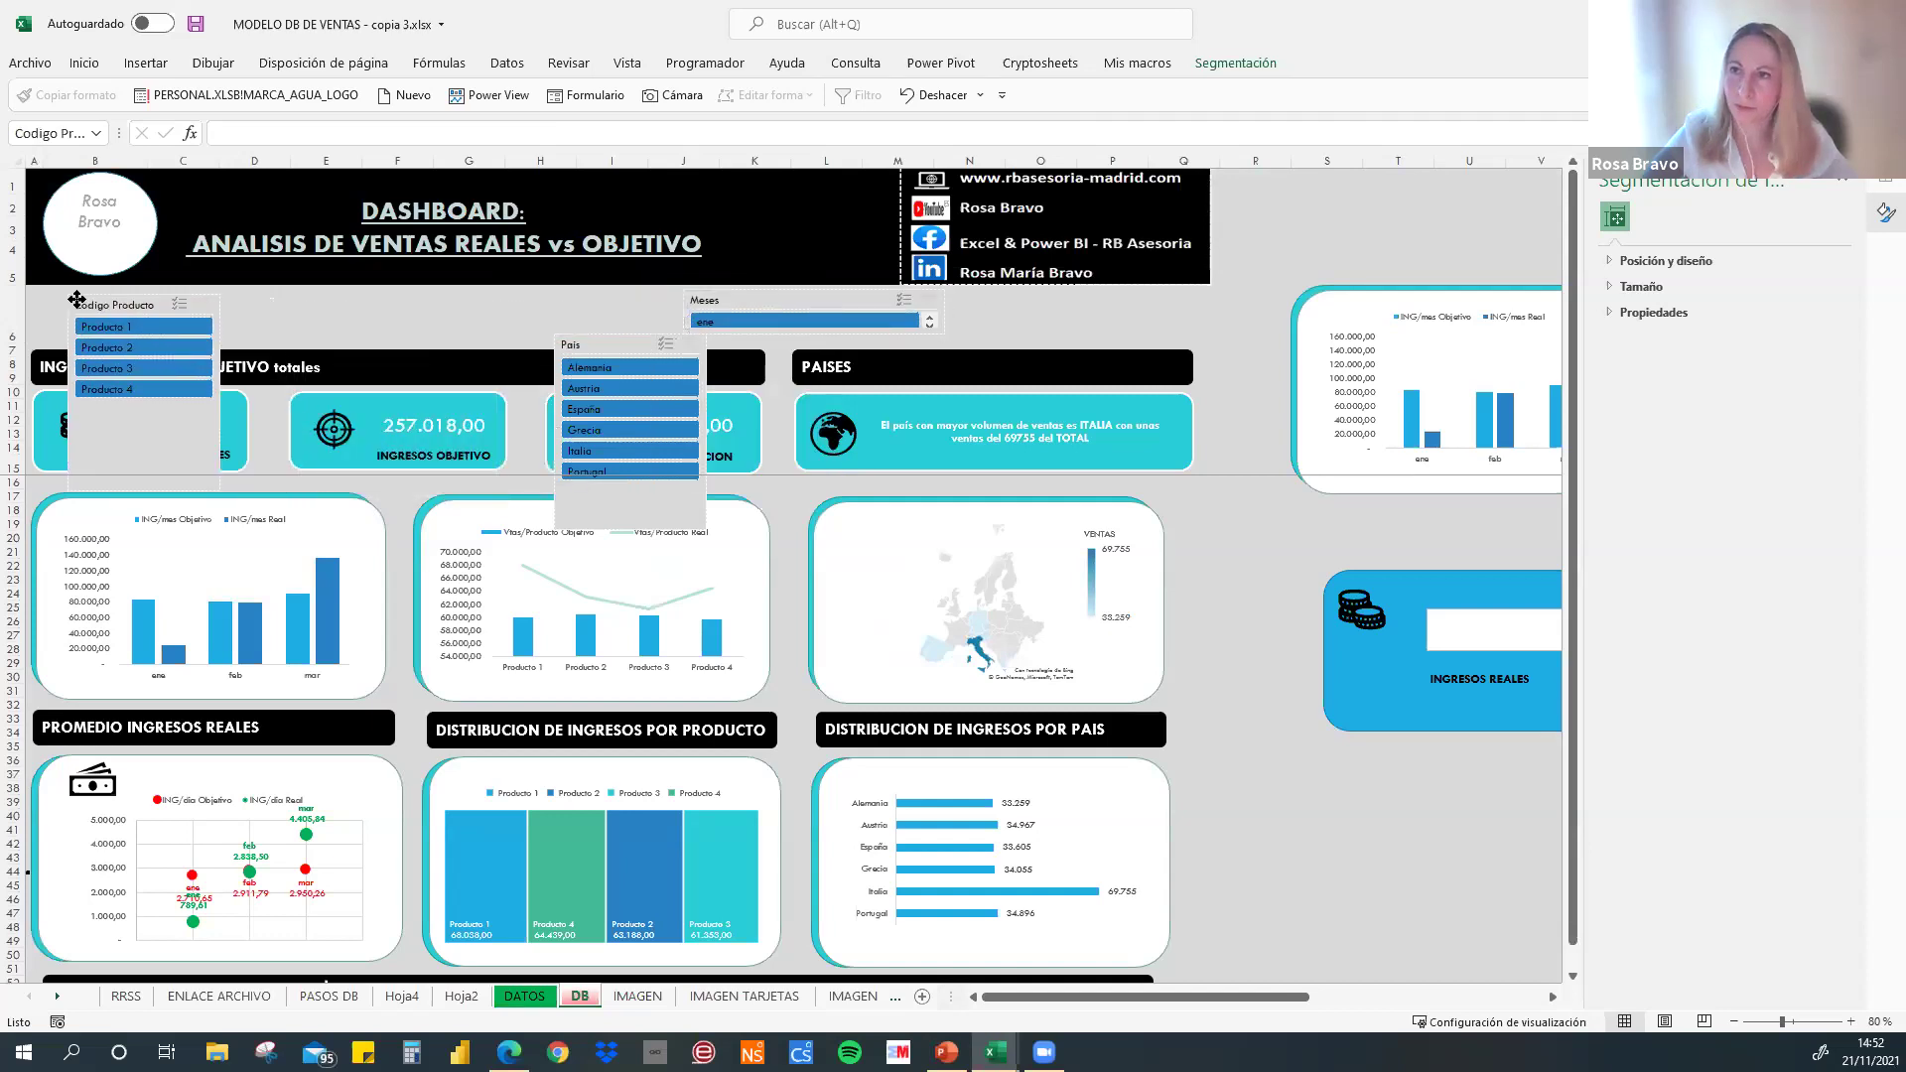
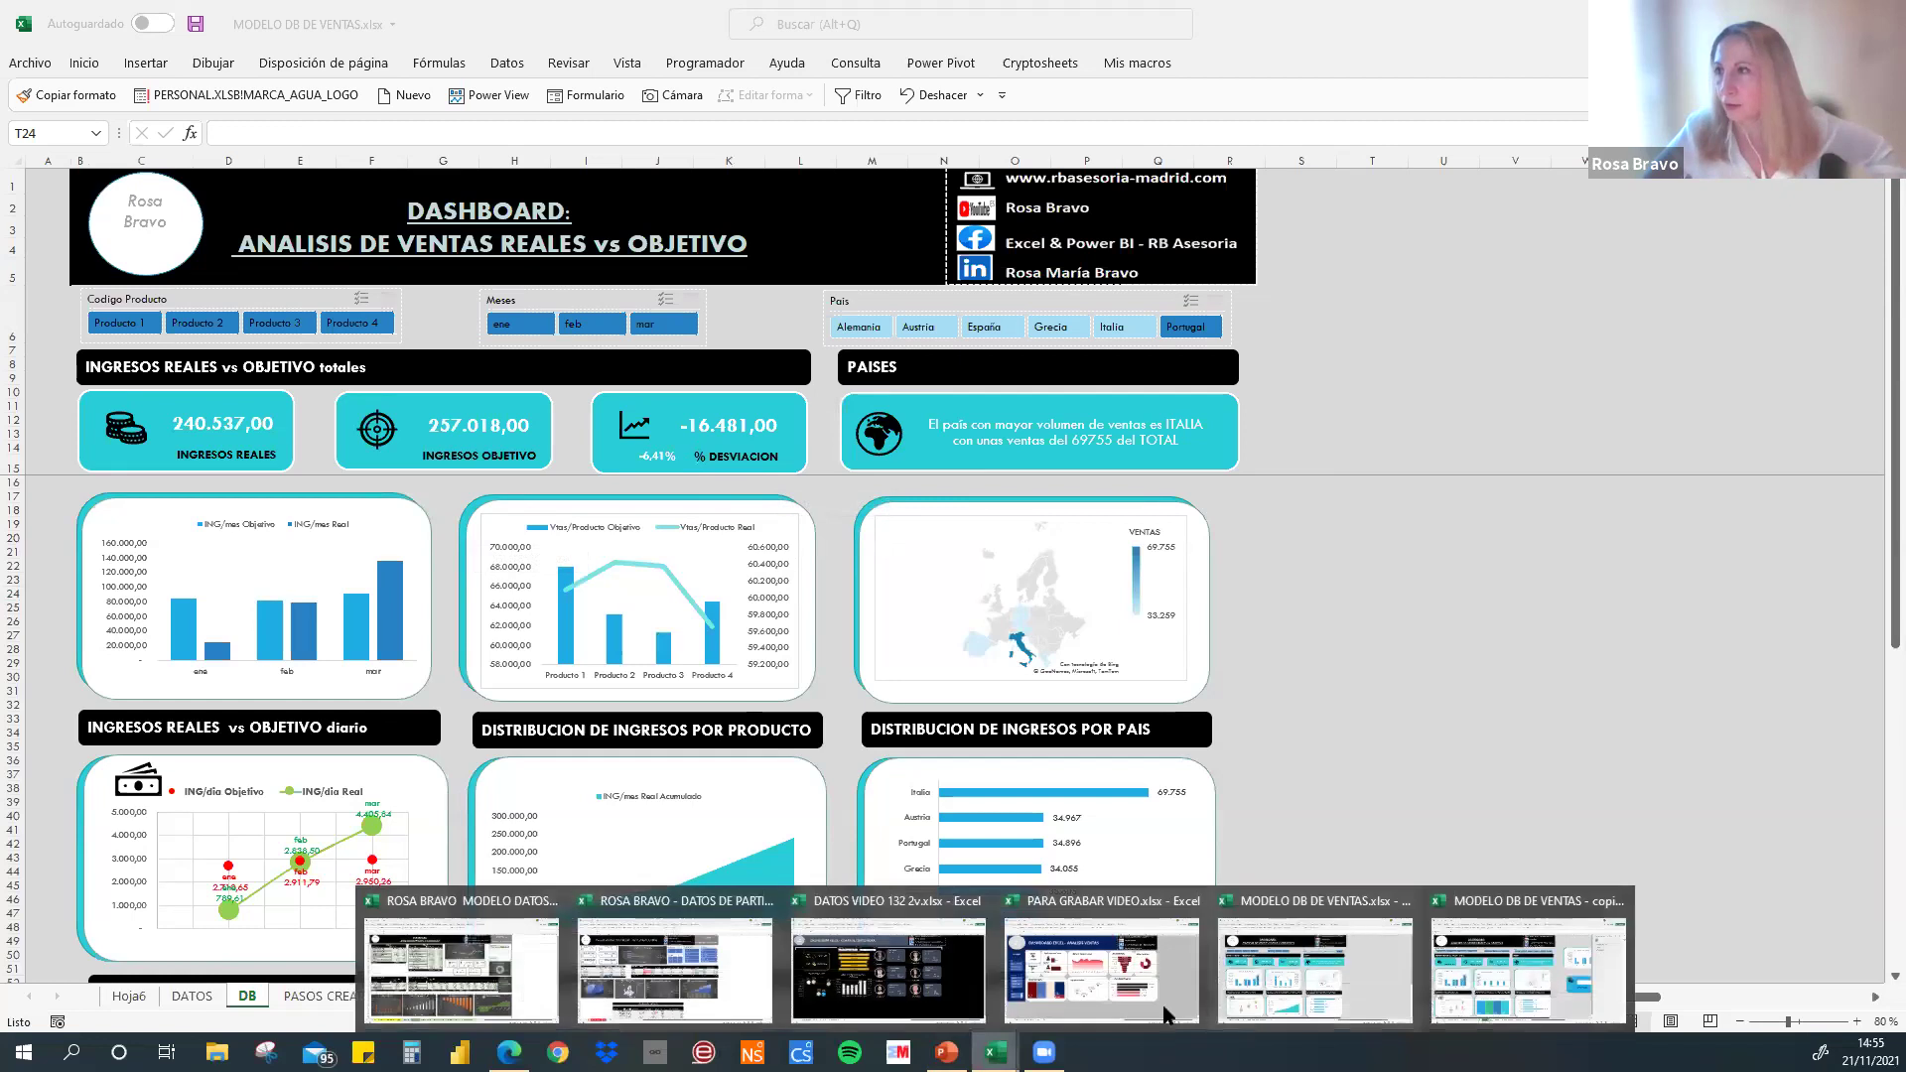
# - Return to the MODELO DB DE VENTAS - copia 3 workbook and display the reference dashboard on its IMAGEN GRAFICOS sheet
pyautogui.click(1356, 925)
pyautogui.click(996, 1052)
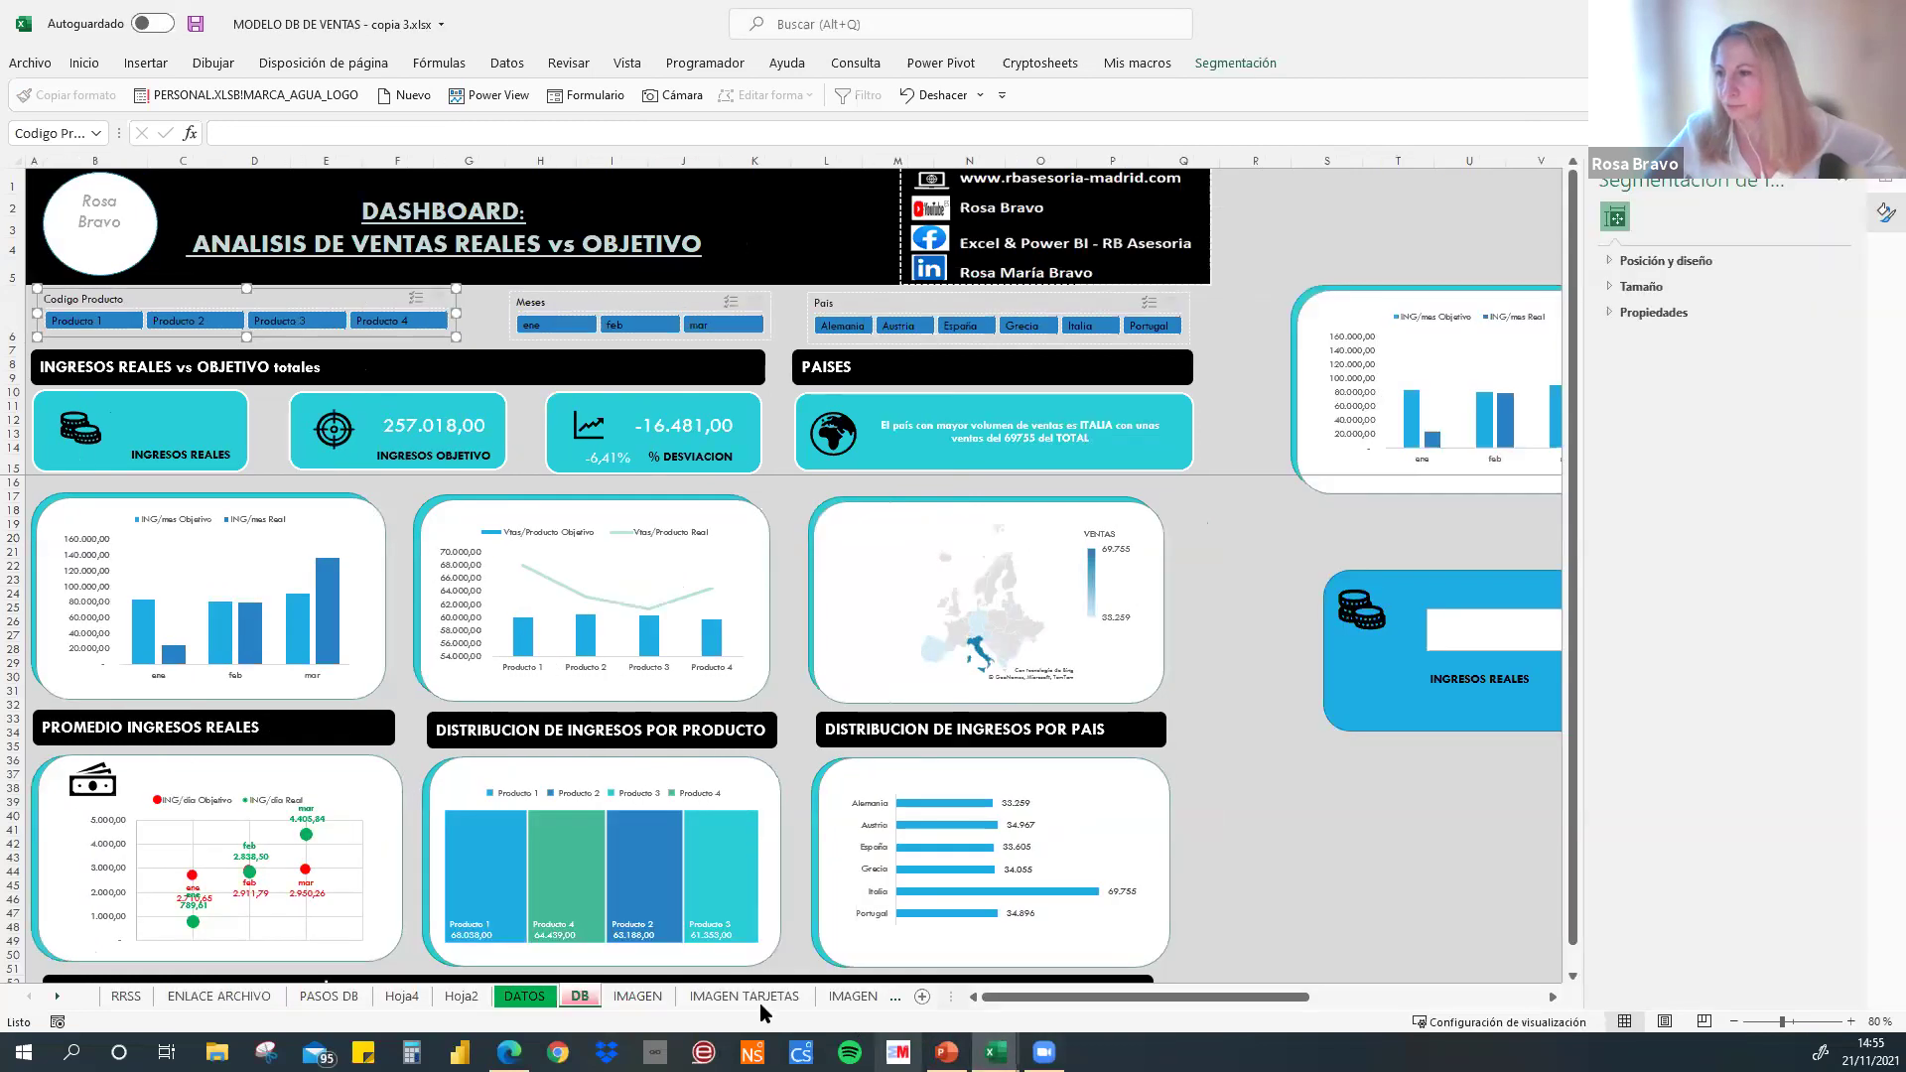
pyautogui.click(894, 997)
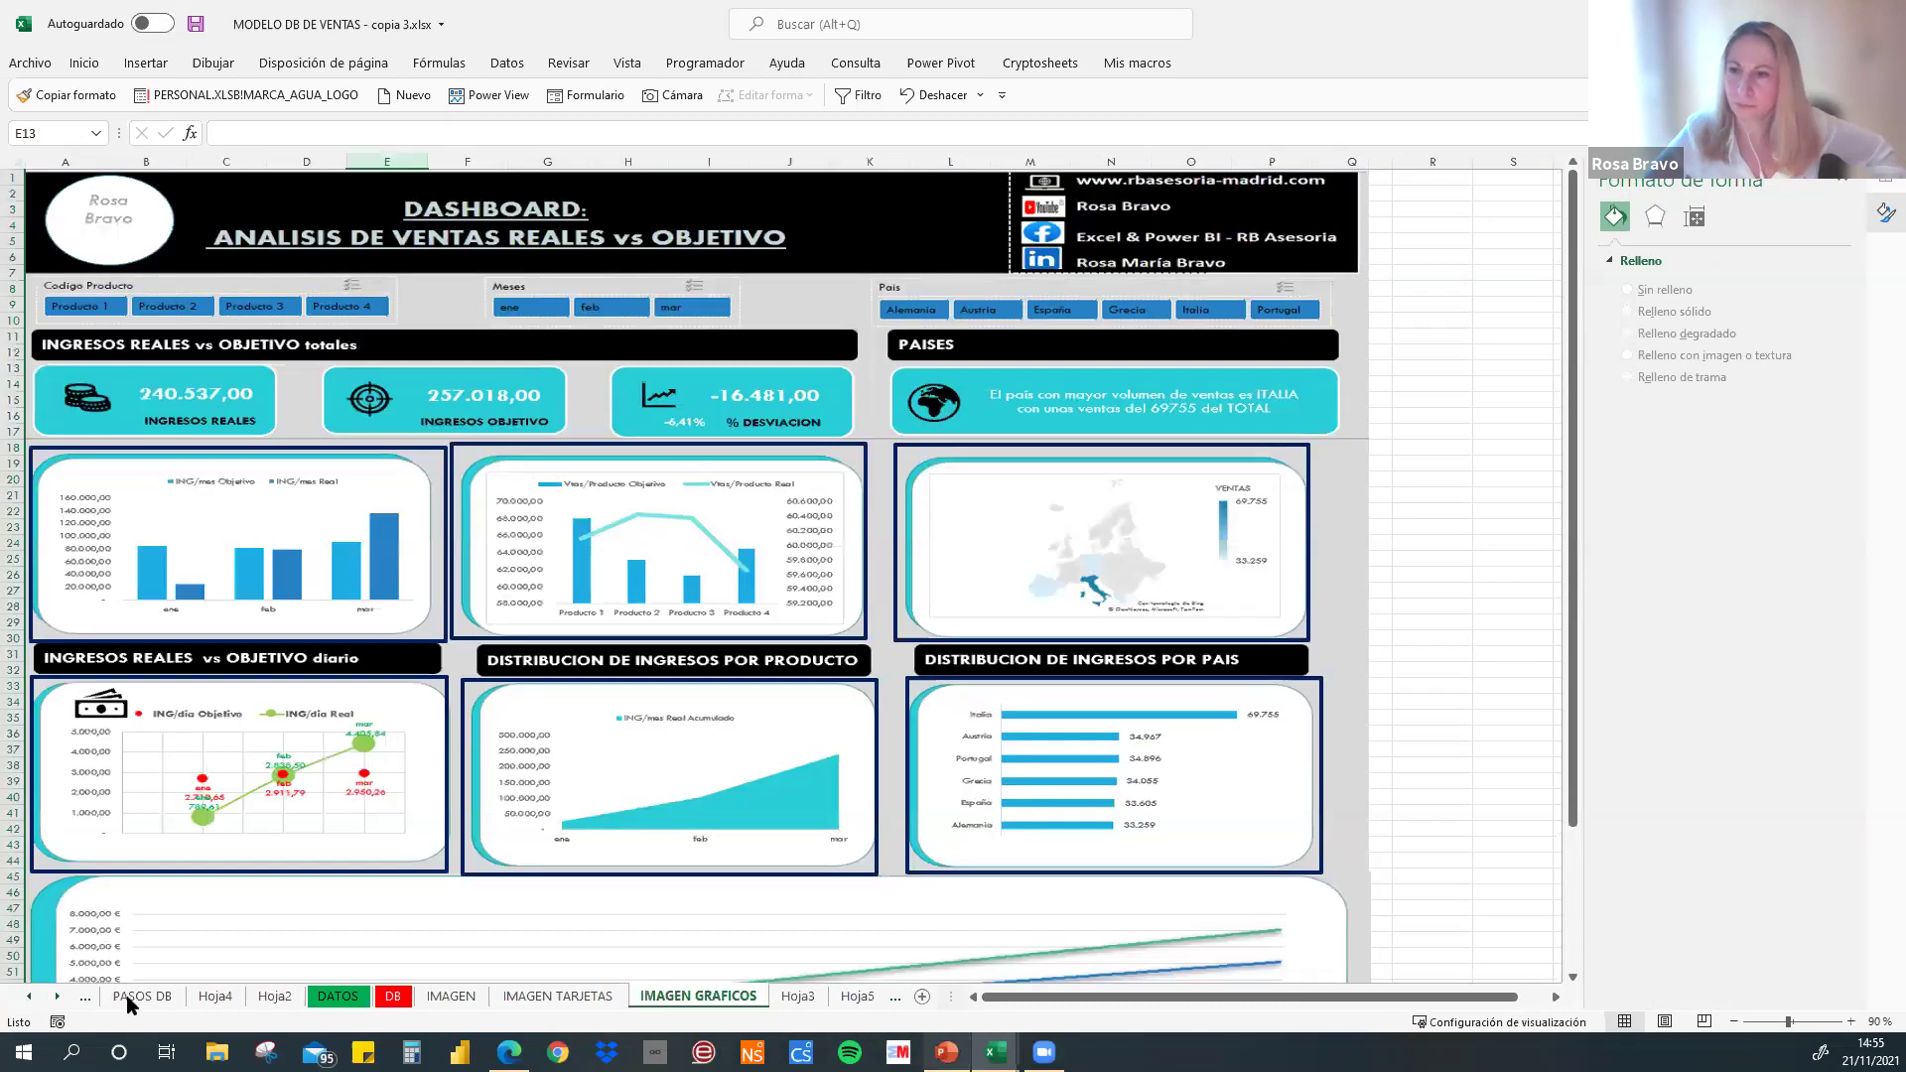
# - Select the Fecha and Ingresos columns of the daily sales table on the DATOS sheet to review the income forecast's source data
pyautogui.click(189, 997)
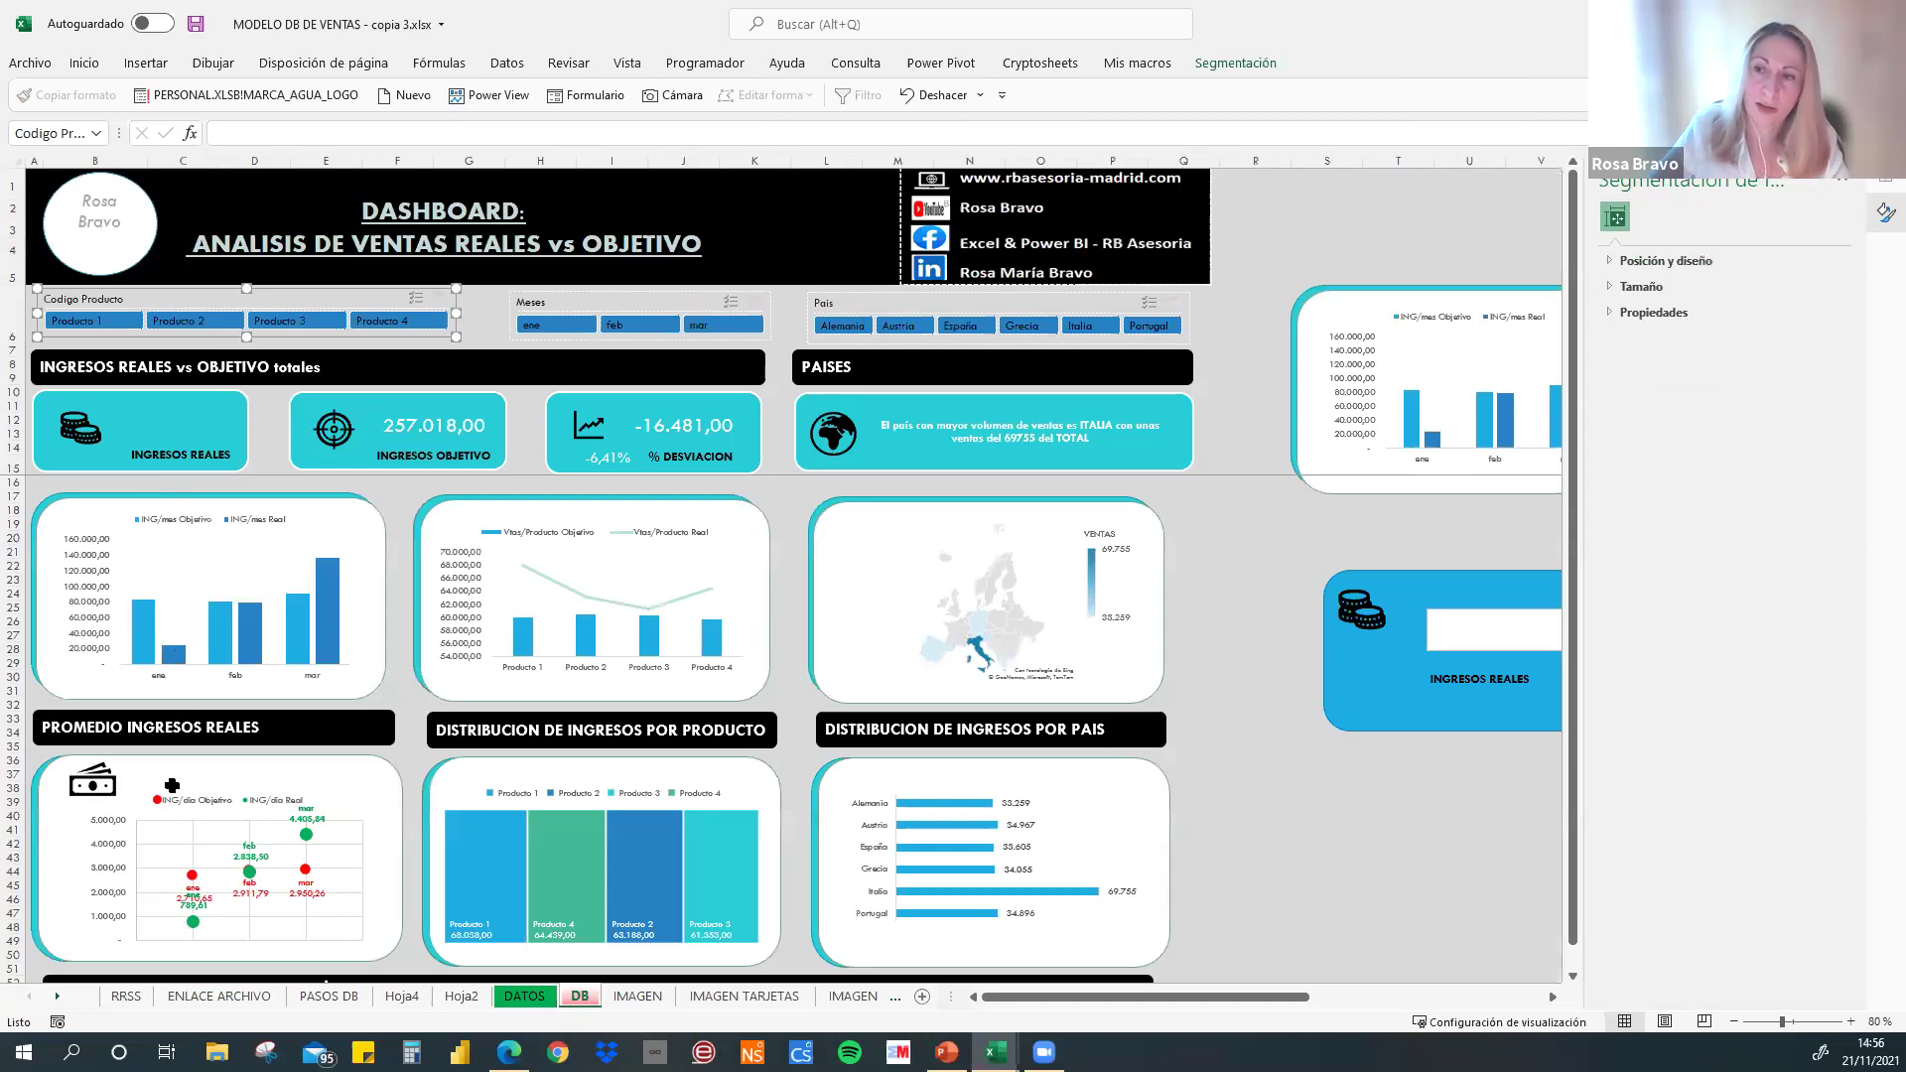
pyautogui.hotkey('ctrl', 'pageup')
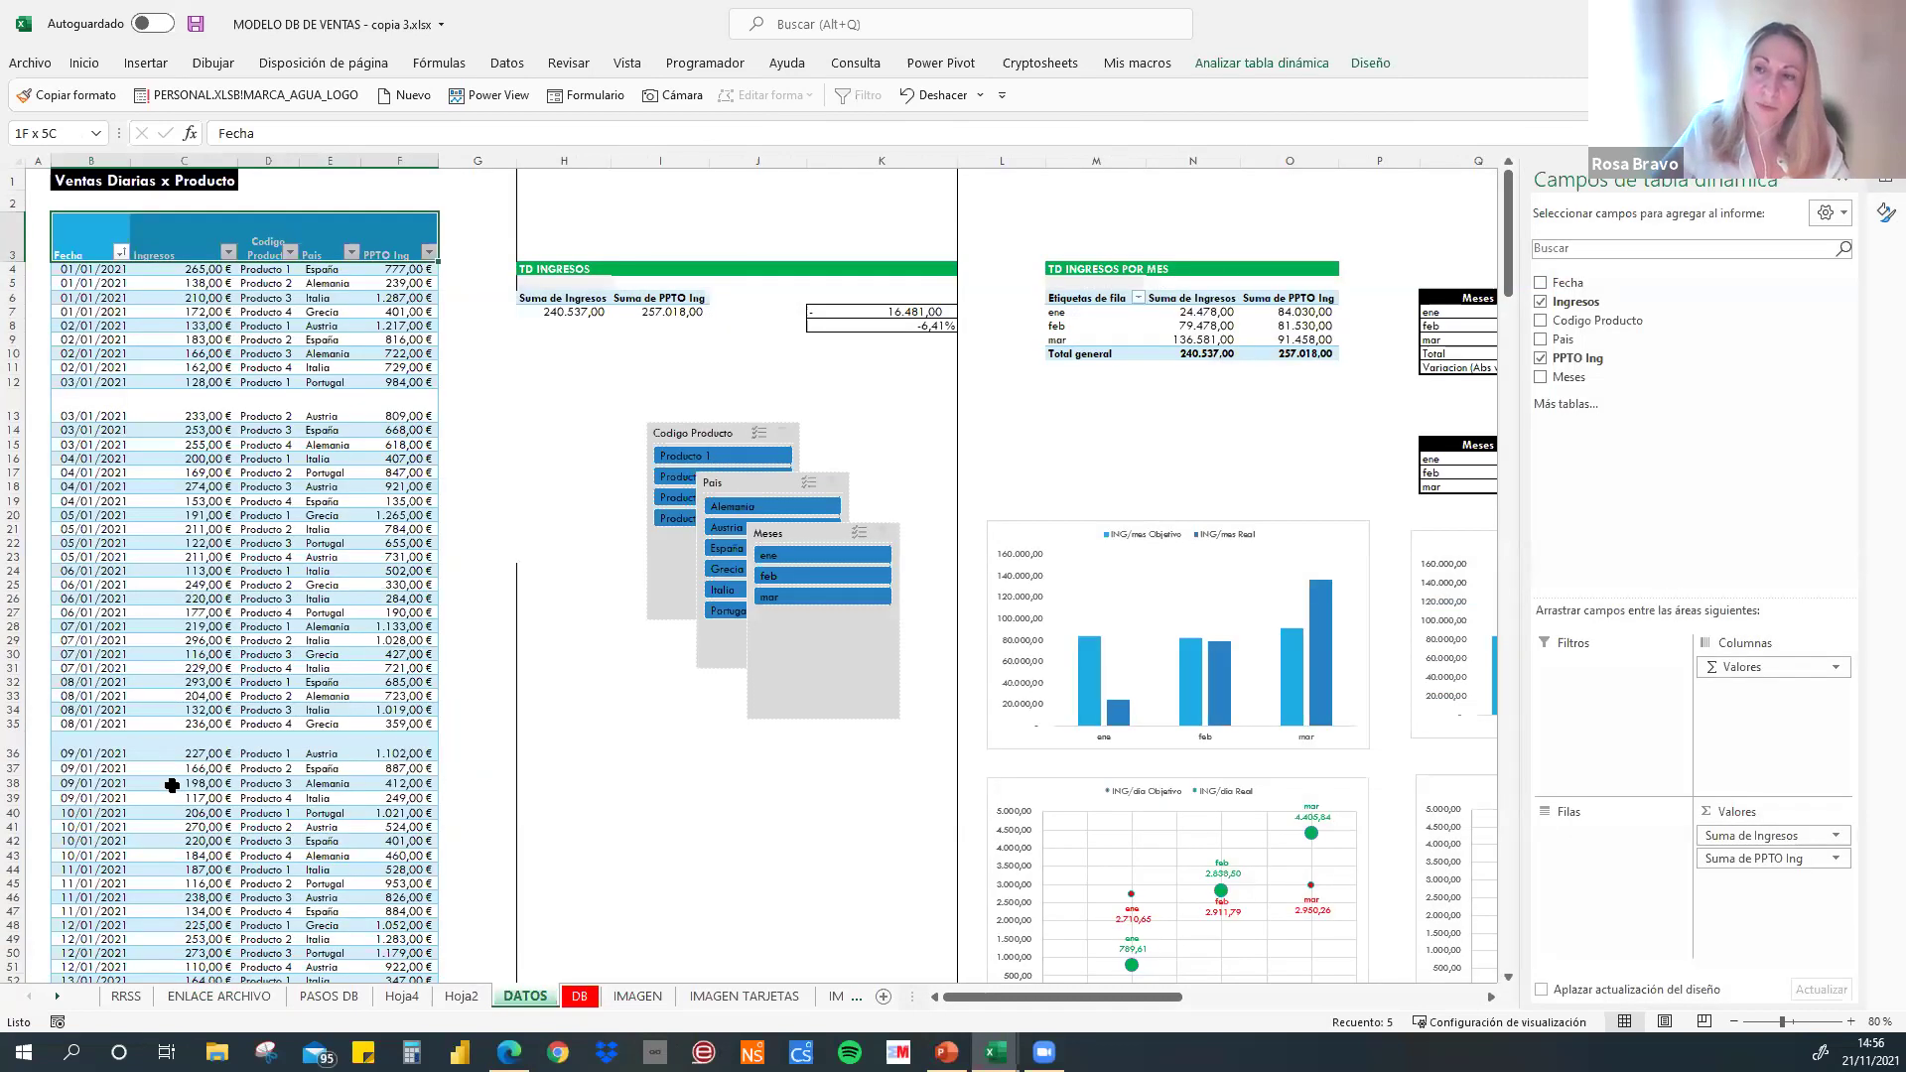
pyautogui.hotkey('ctrl', 'shift', 'Down')
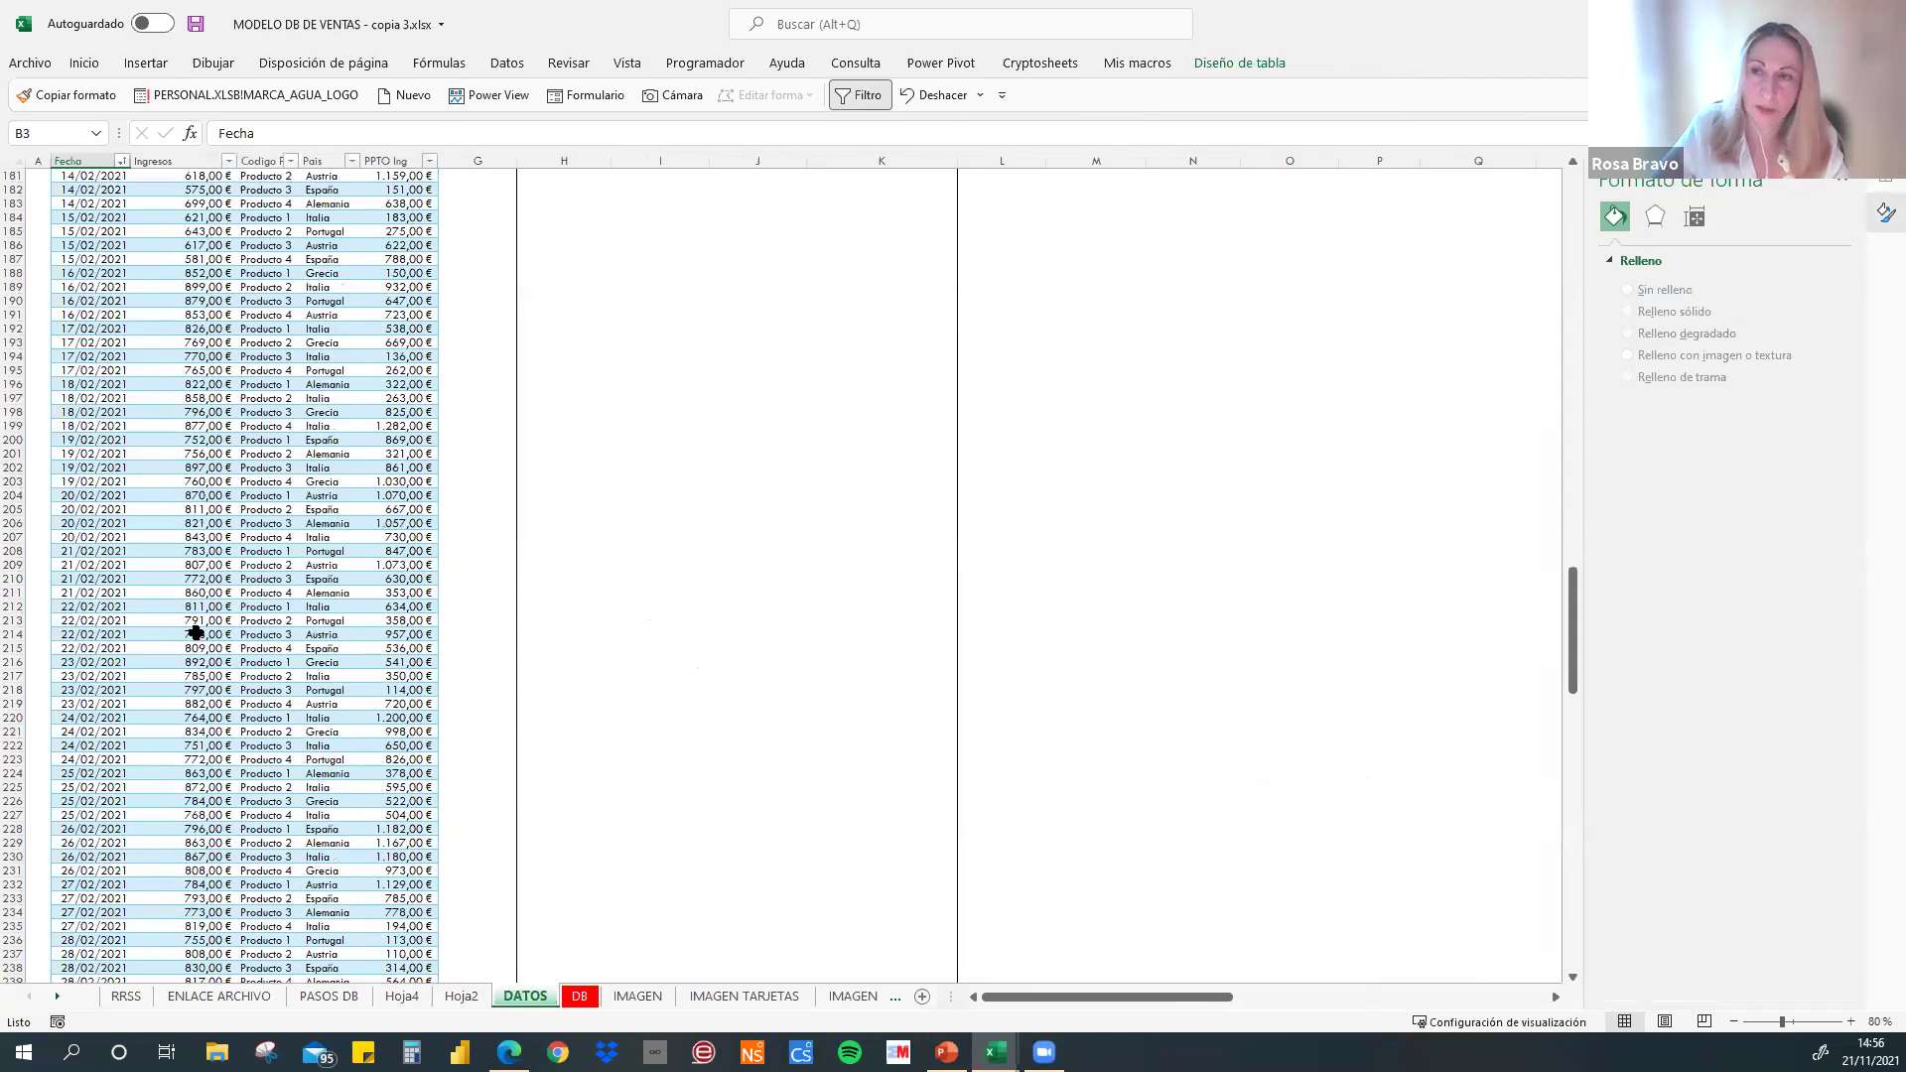
pyautogui.scroll(-20, 230, 567)
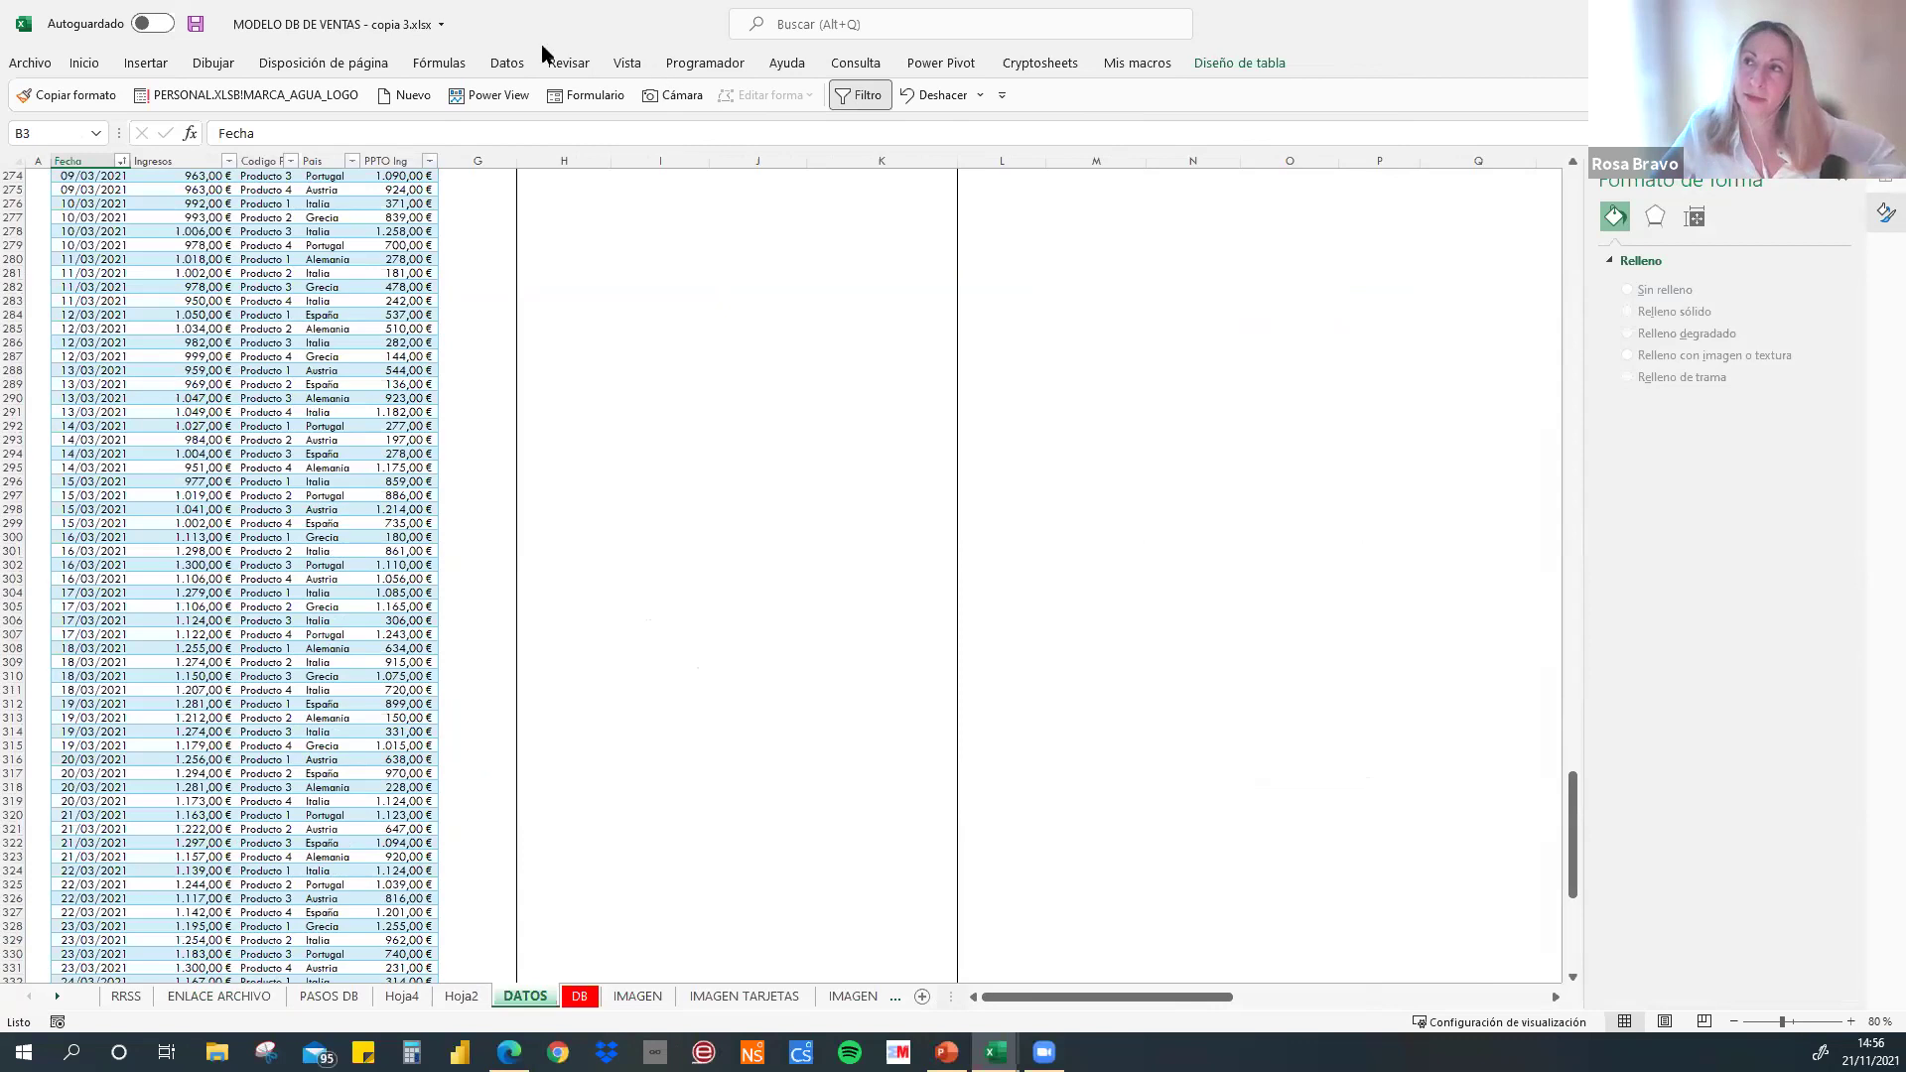
pyautogui.hotkey('ctrl', 'shift', 'Down')
pyautogui.hotkey('shift', 'Right')
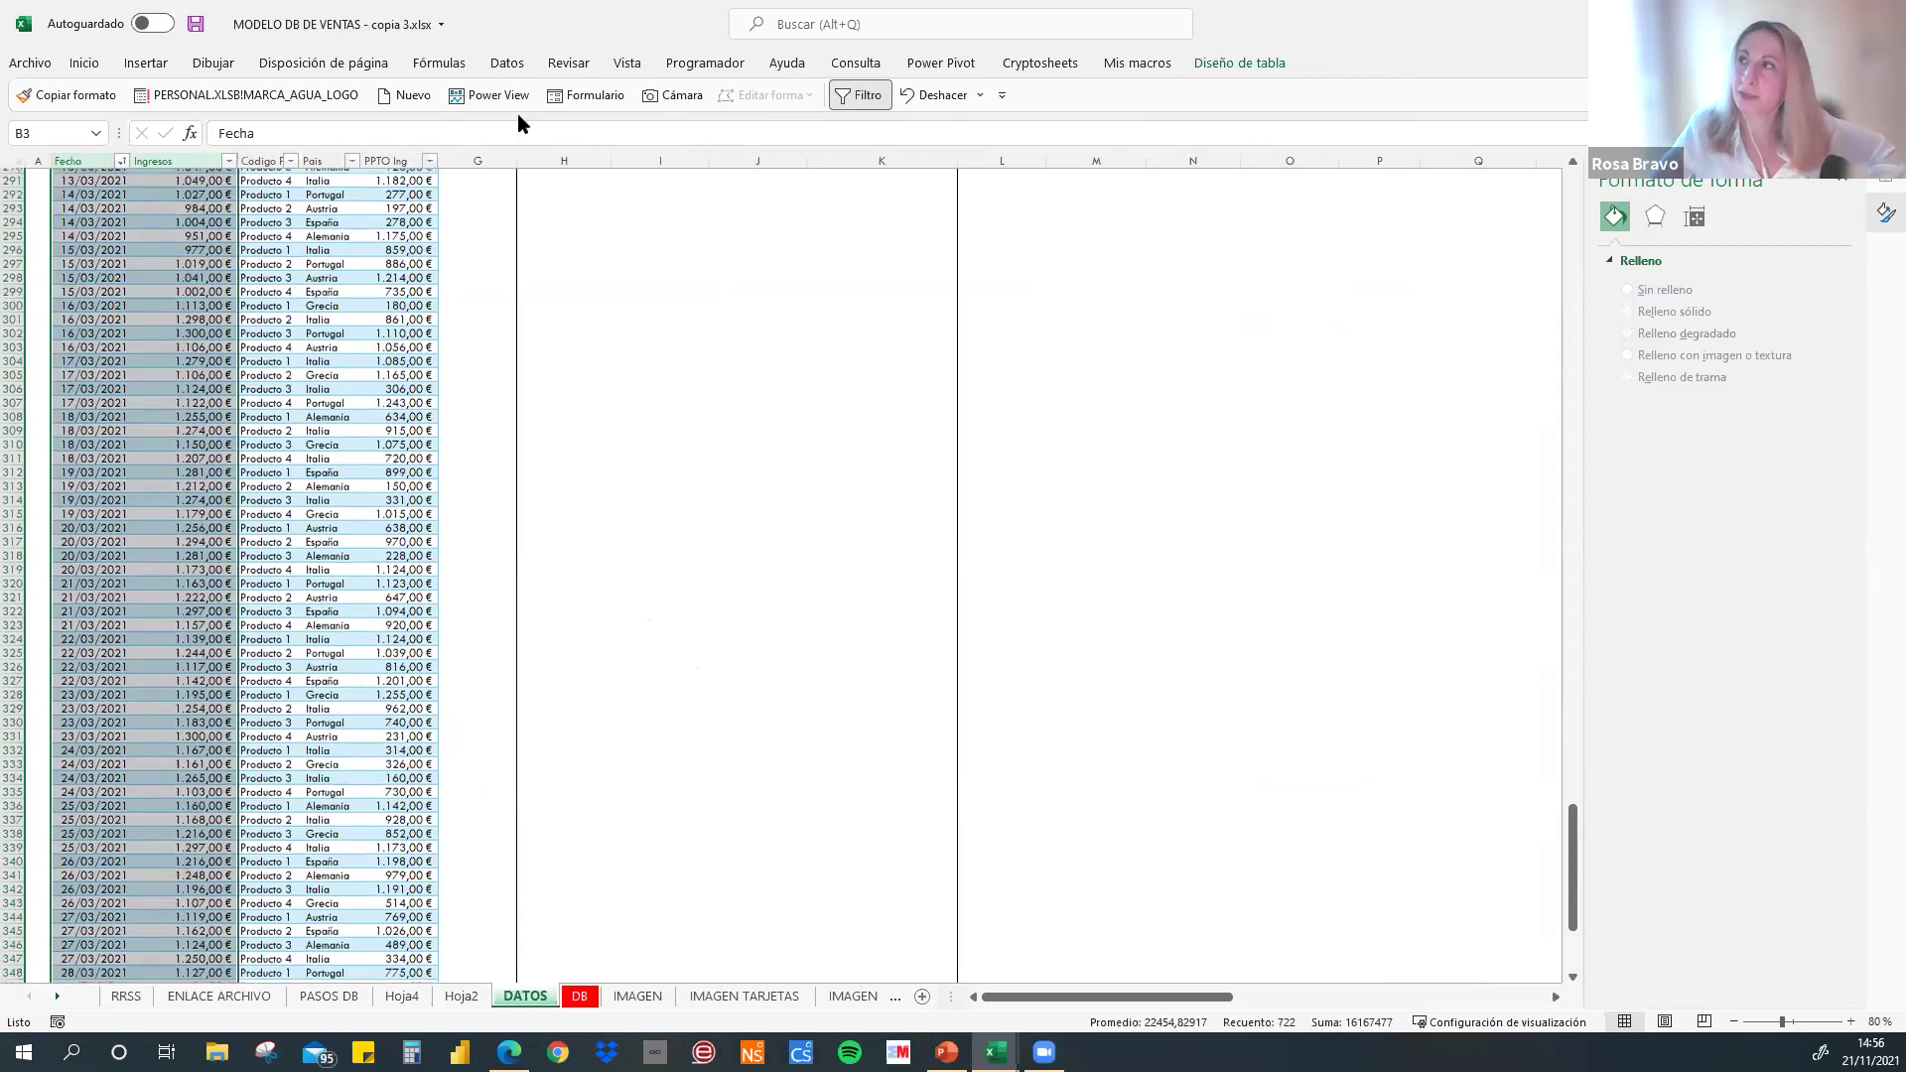
pyautogui.scroll(6, 1150, 239)
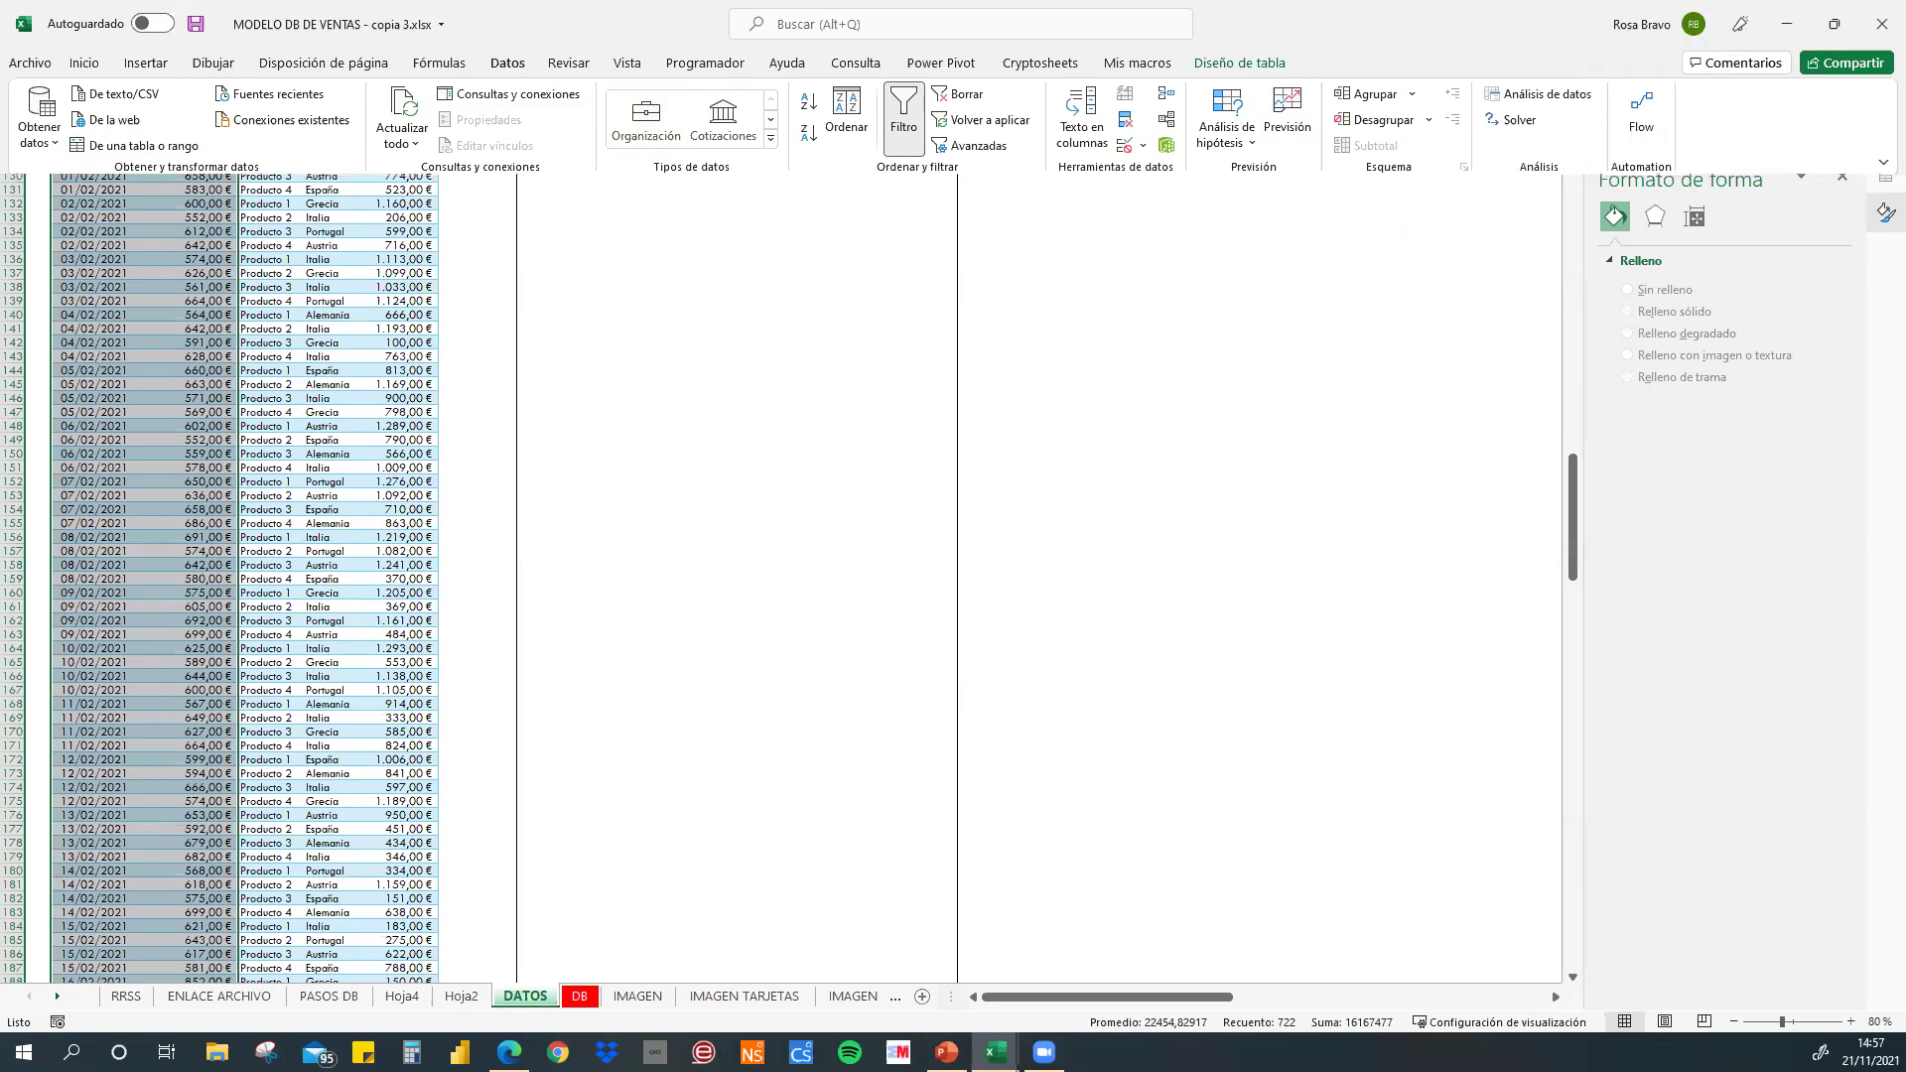
pyautogui.press('Escape')
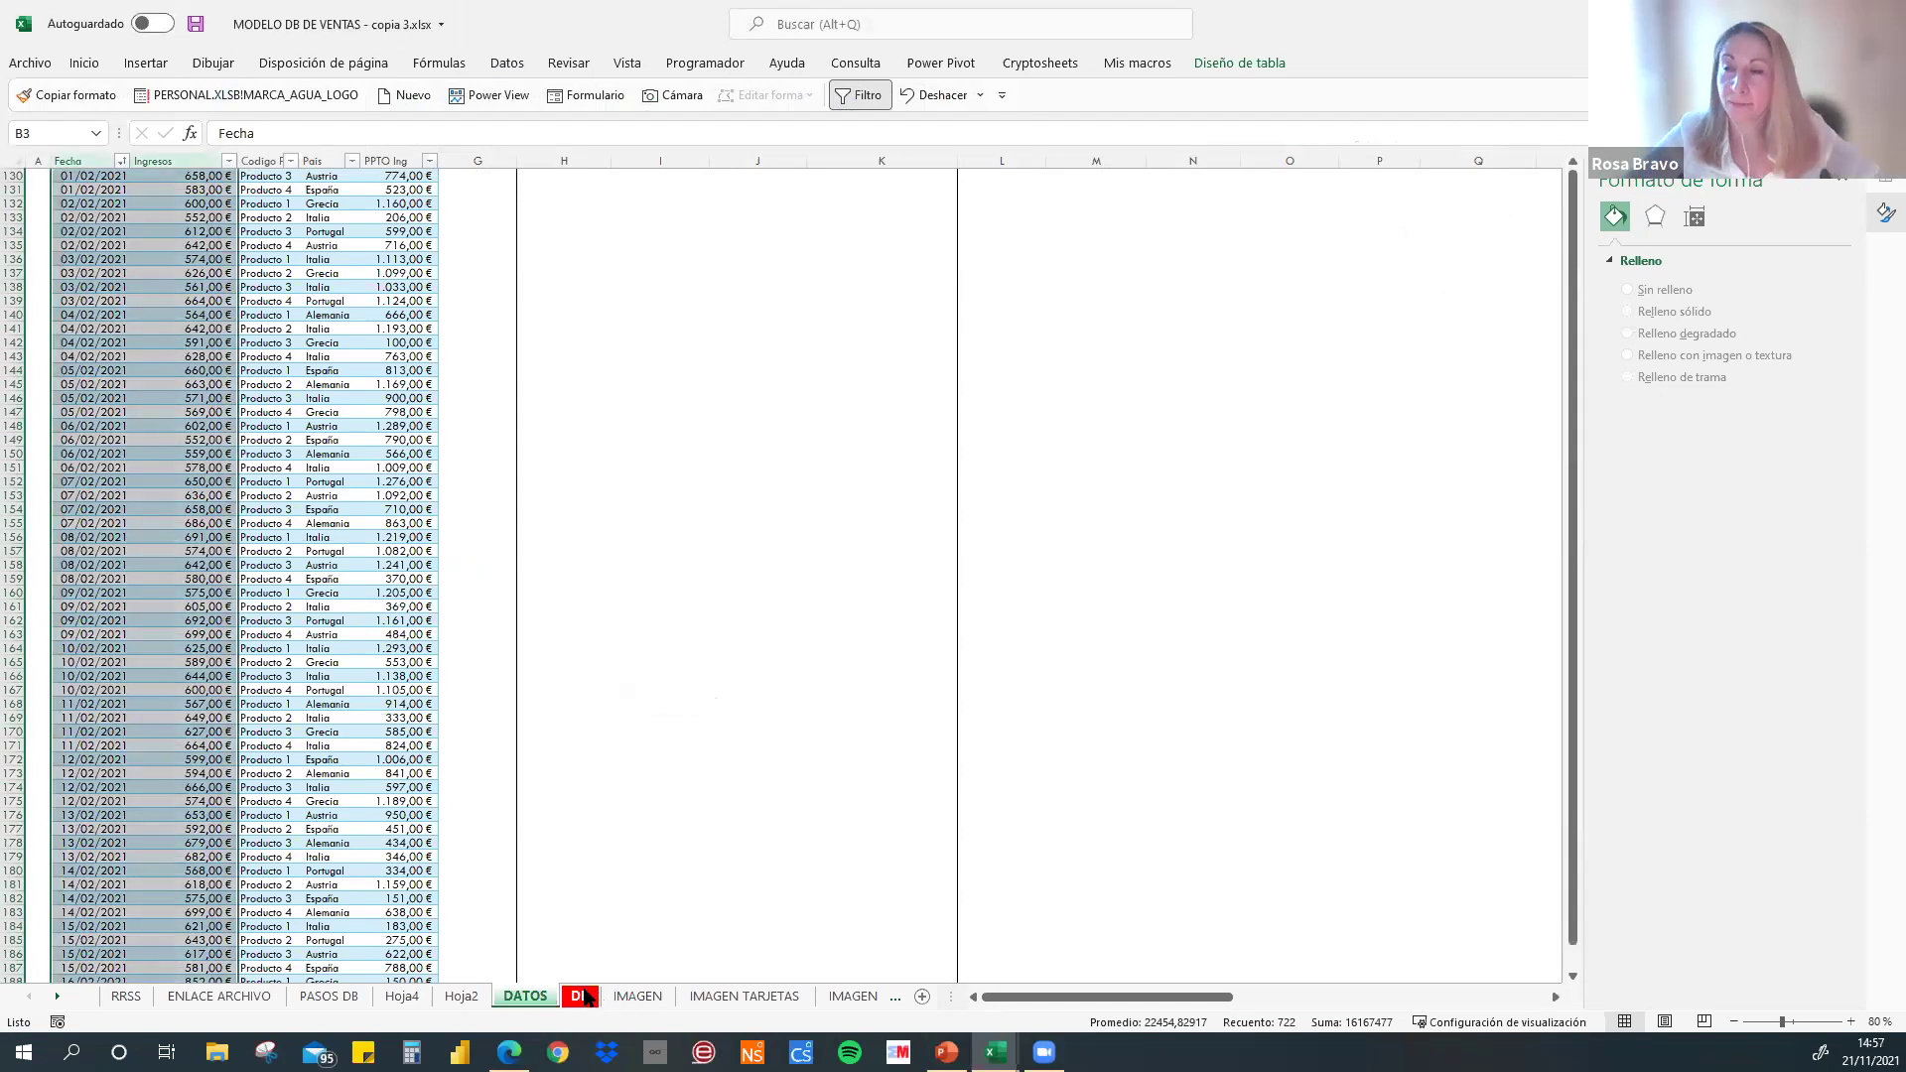
# - Filter the DB dashboard by one product at a time, ending with Producto 2, to check how the income projection chart responds
pyautogui.hotkey('ctrl', 'pagedown')
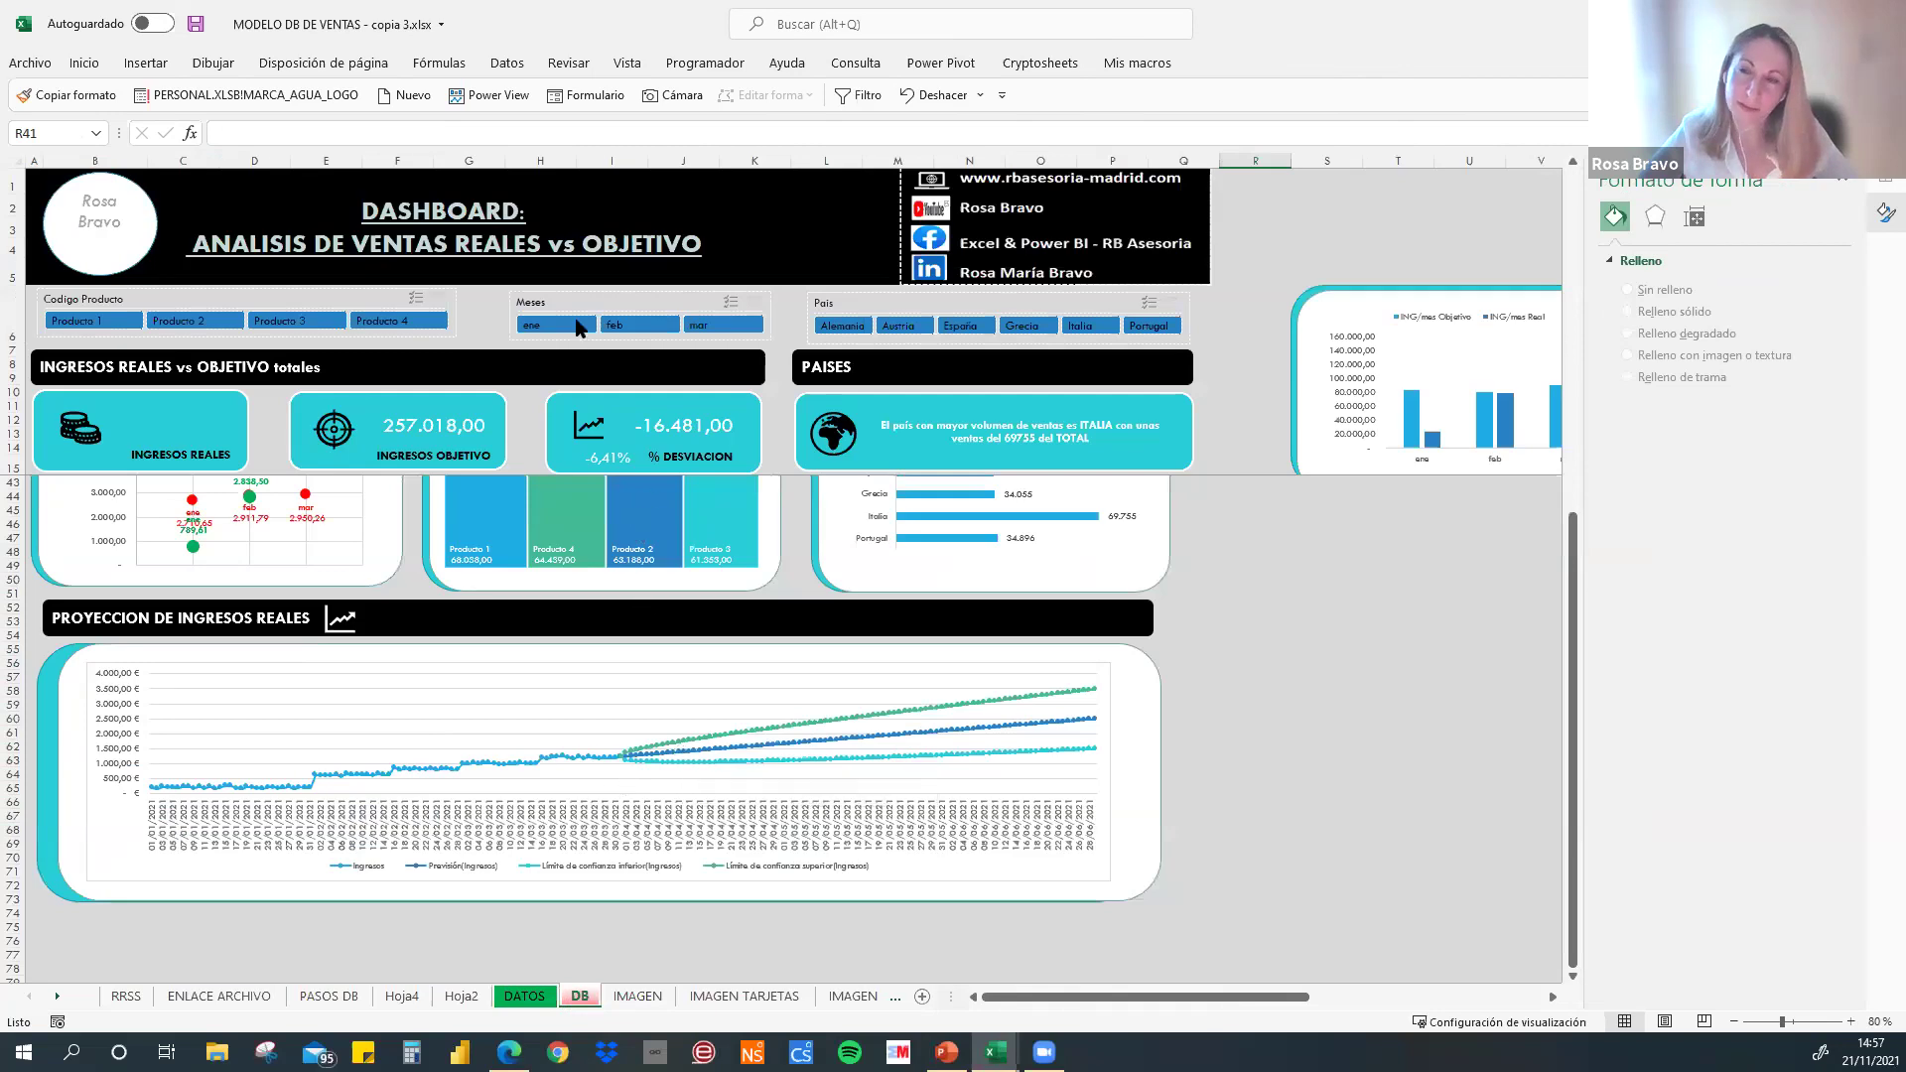
pyautogui.click(640, 328)
pyautogui.click(640, 328)
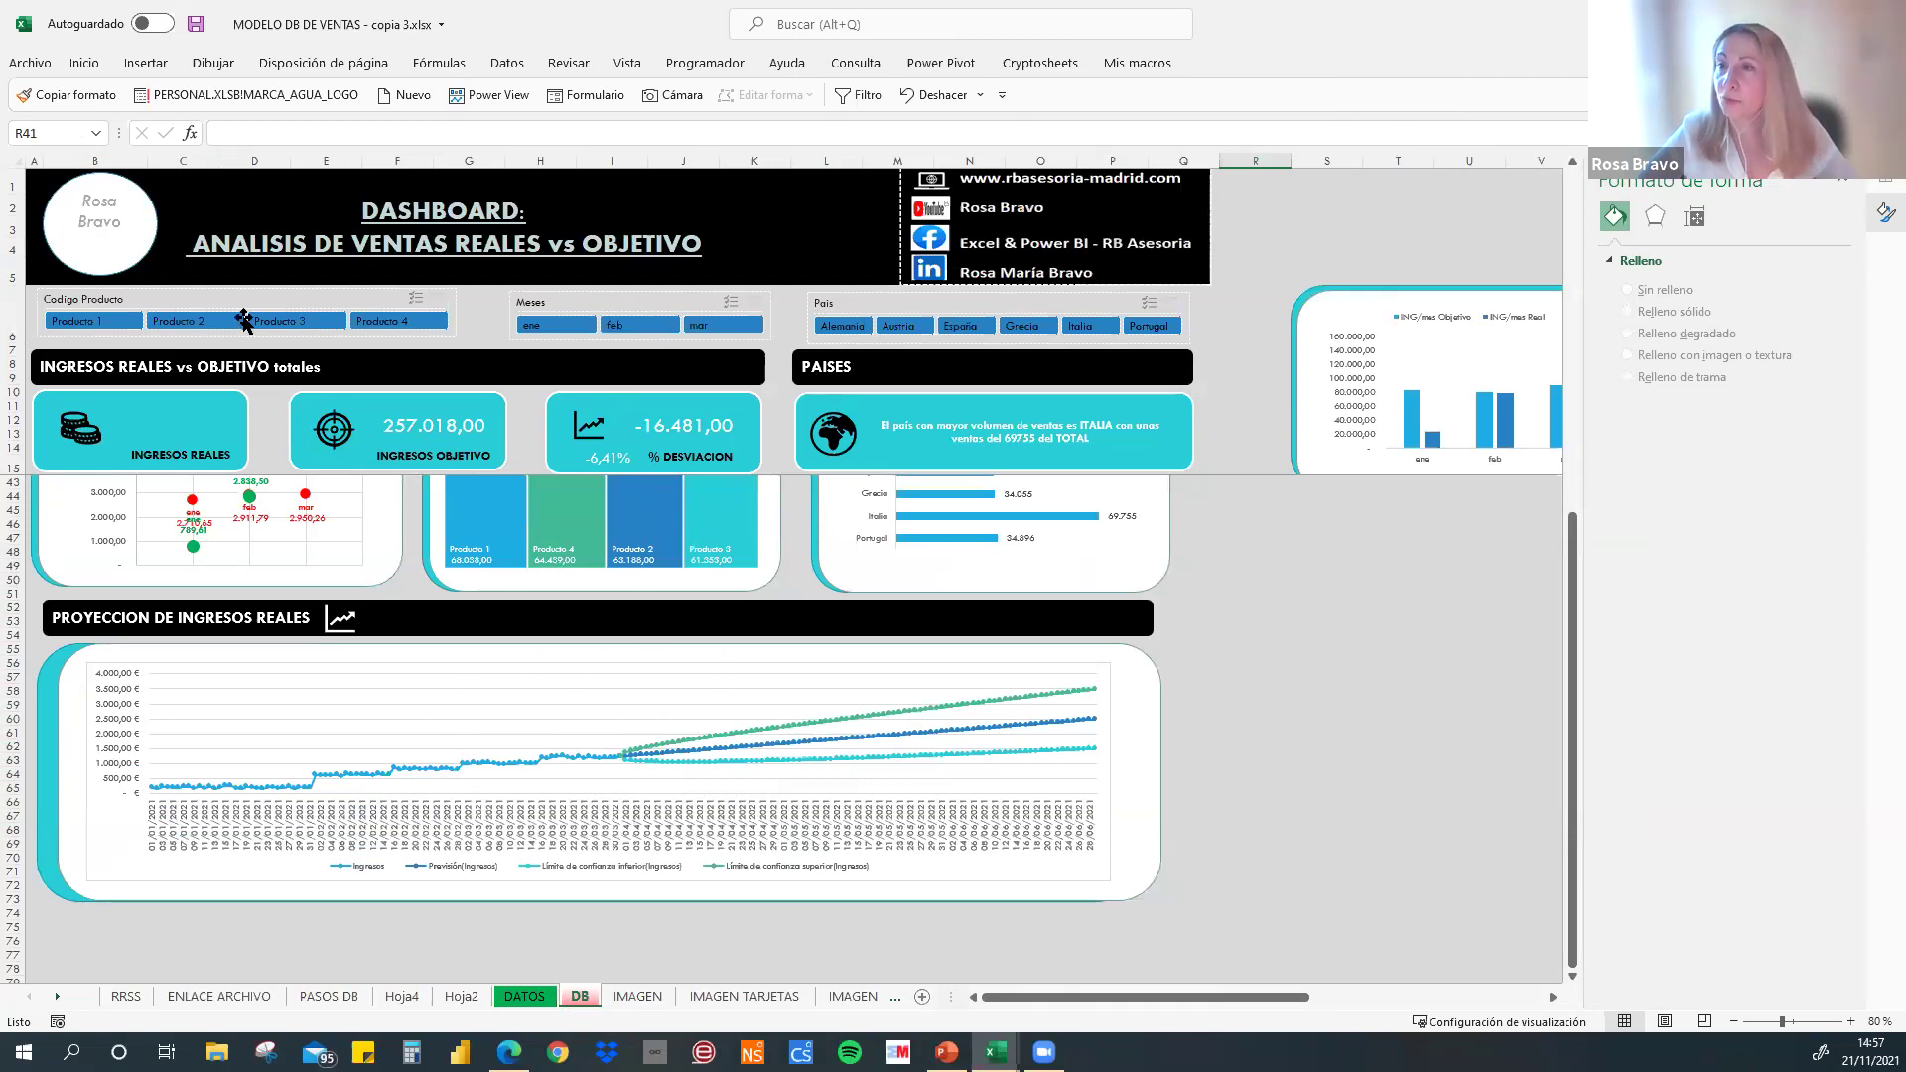
pyautogui.click(285, 323)
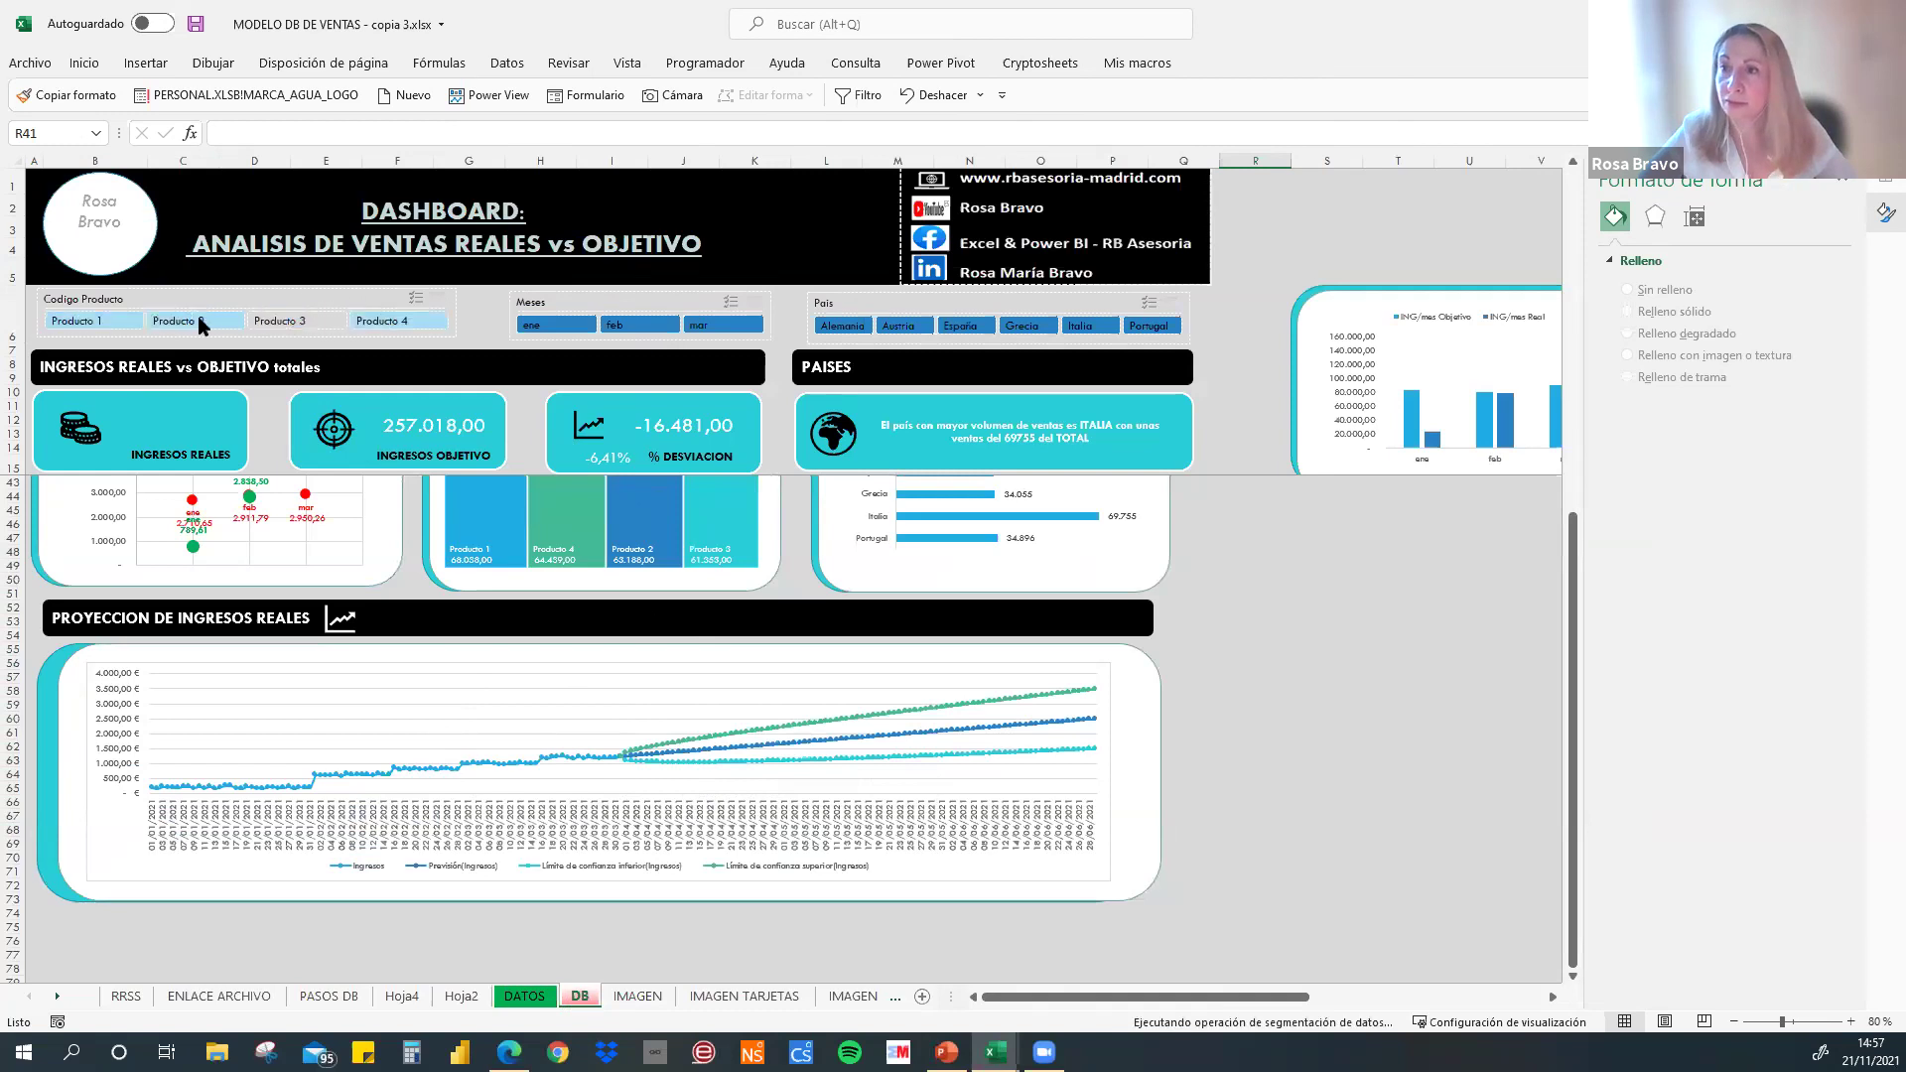
pyautogui.click(103, 318)
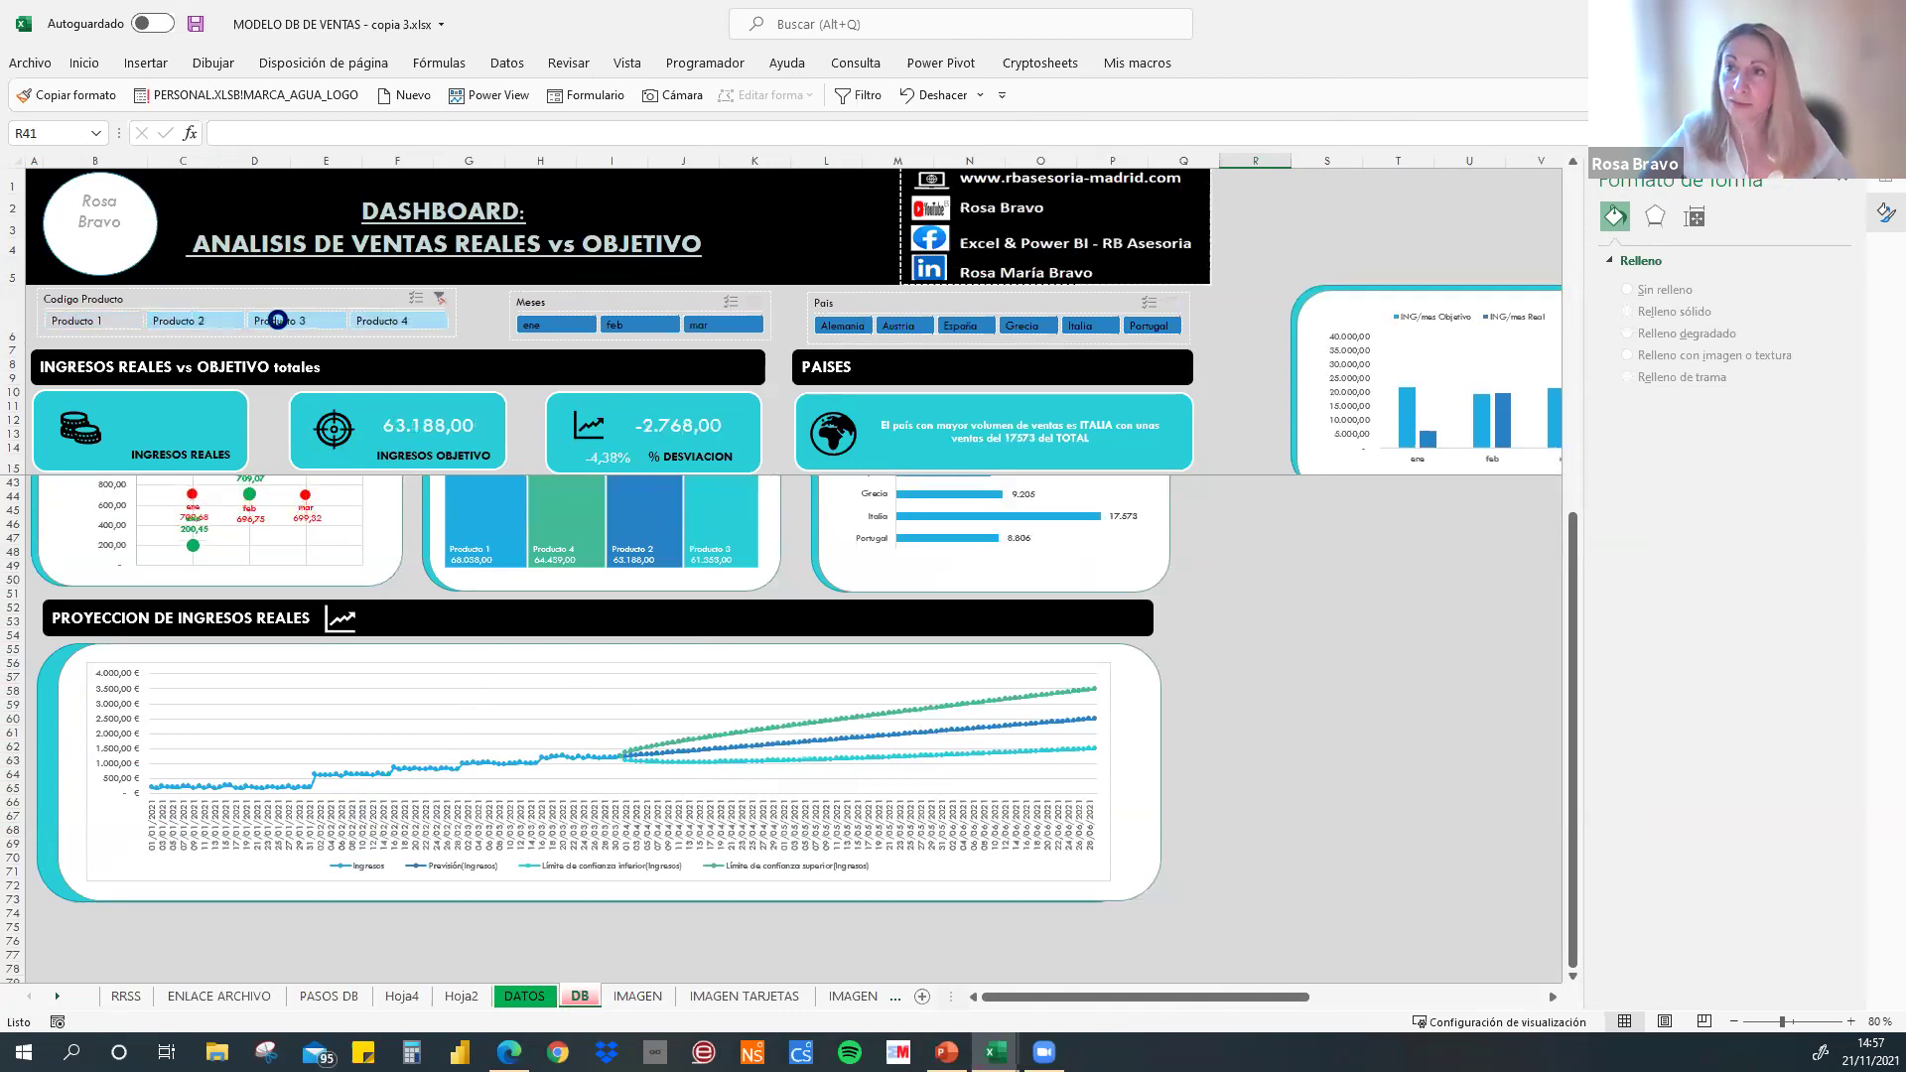
pyautogui.click(405, 325)
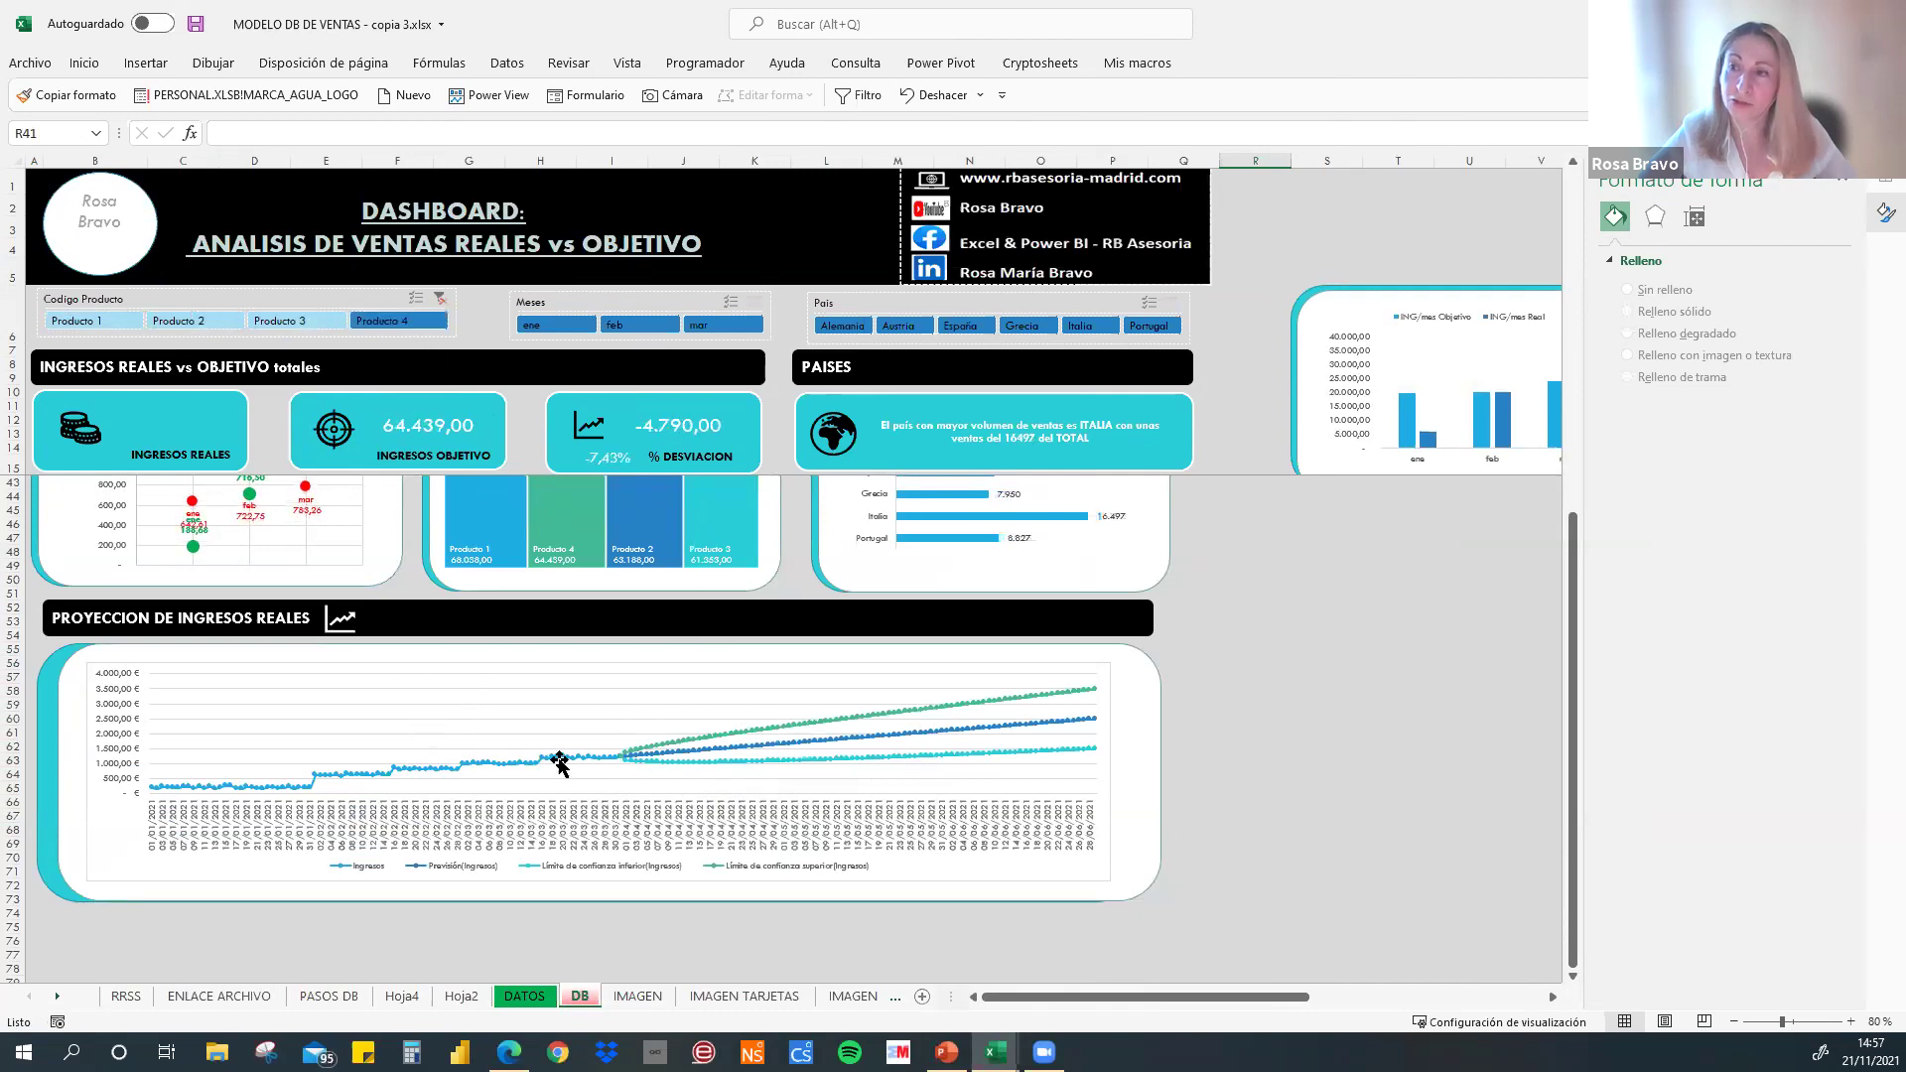
pyautogui.click(173, 322)
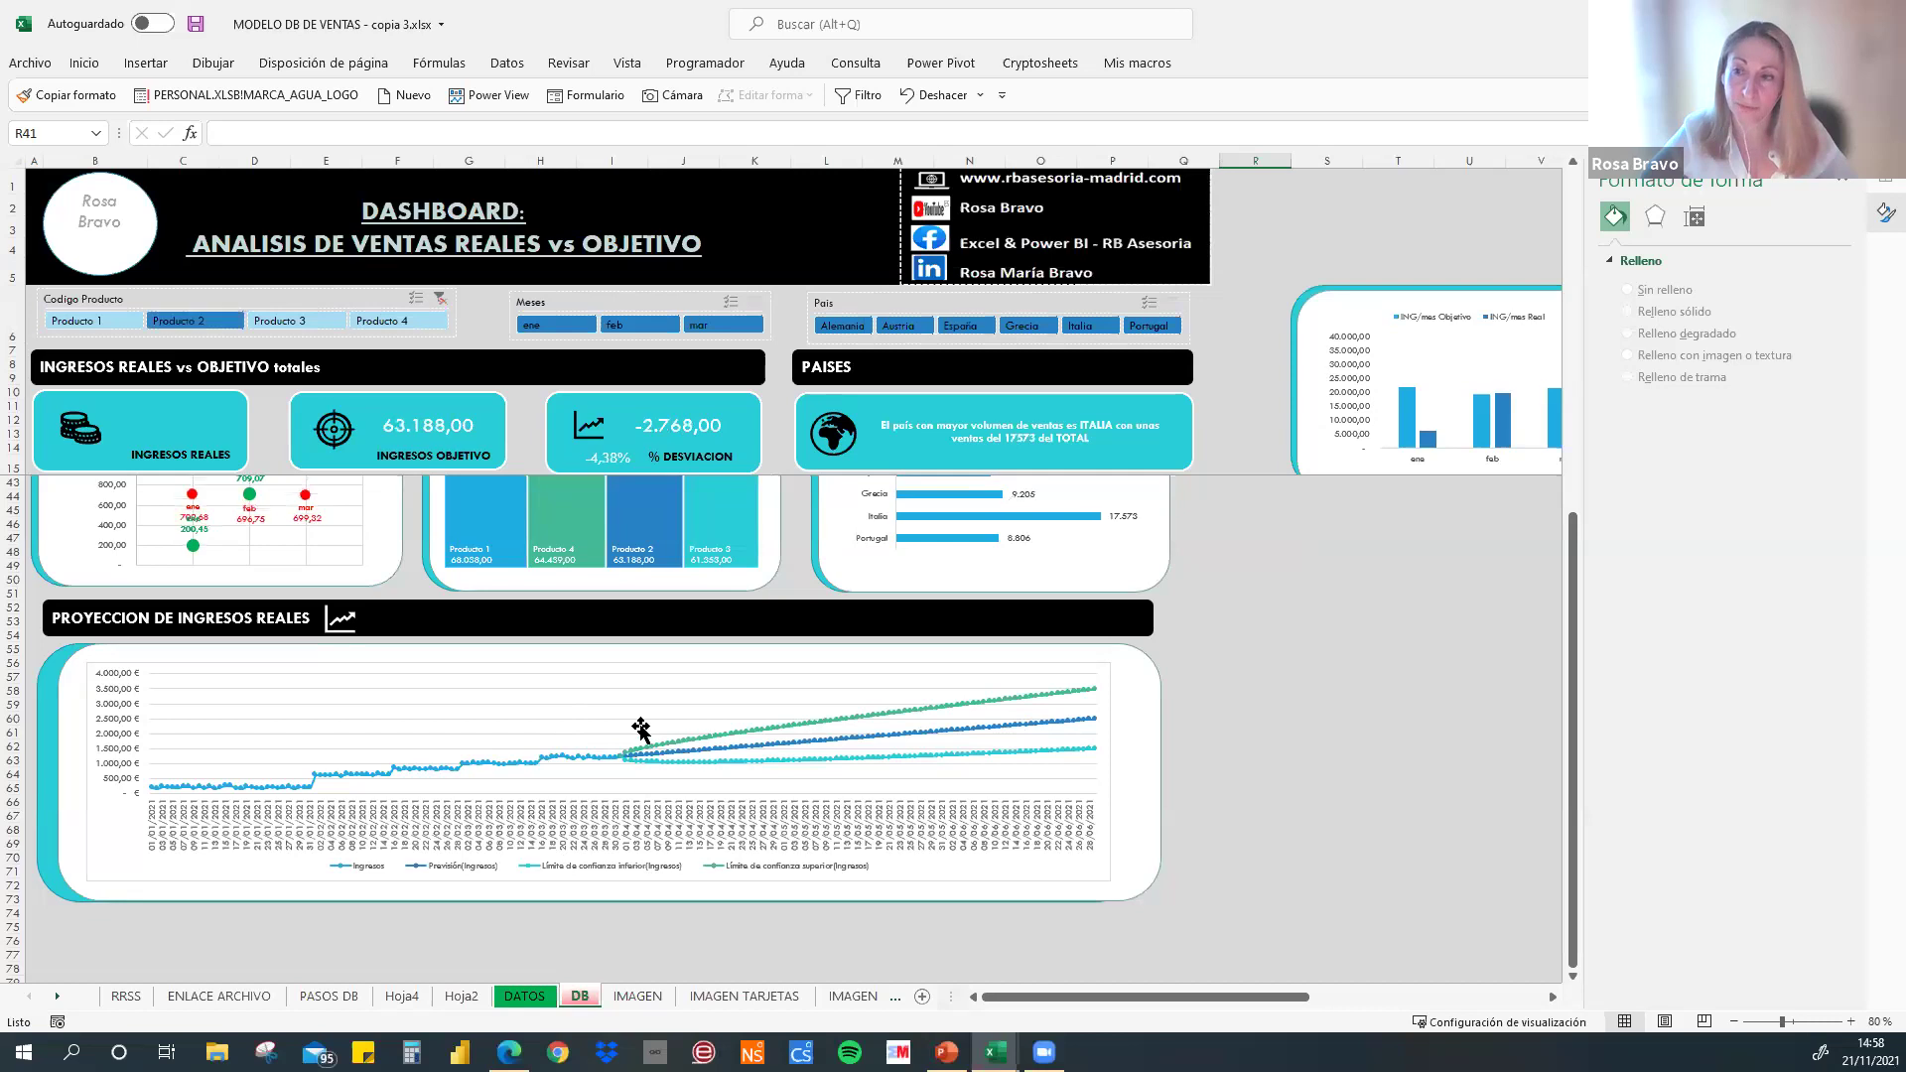
# - Clear the Codigo Producto slicer filter on the DB dashboard and display the upper charts for all products
pyautogui.click(523, 1000)
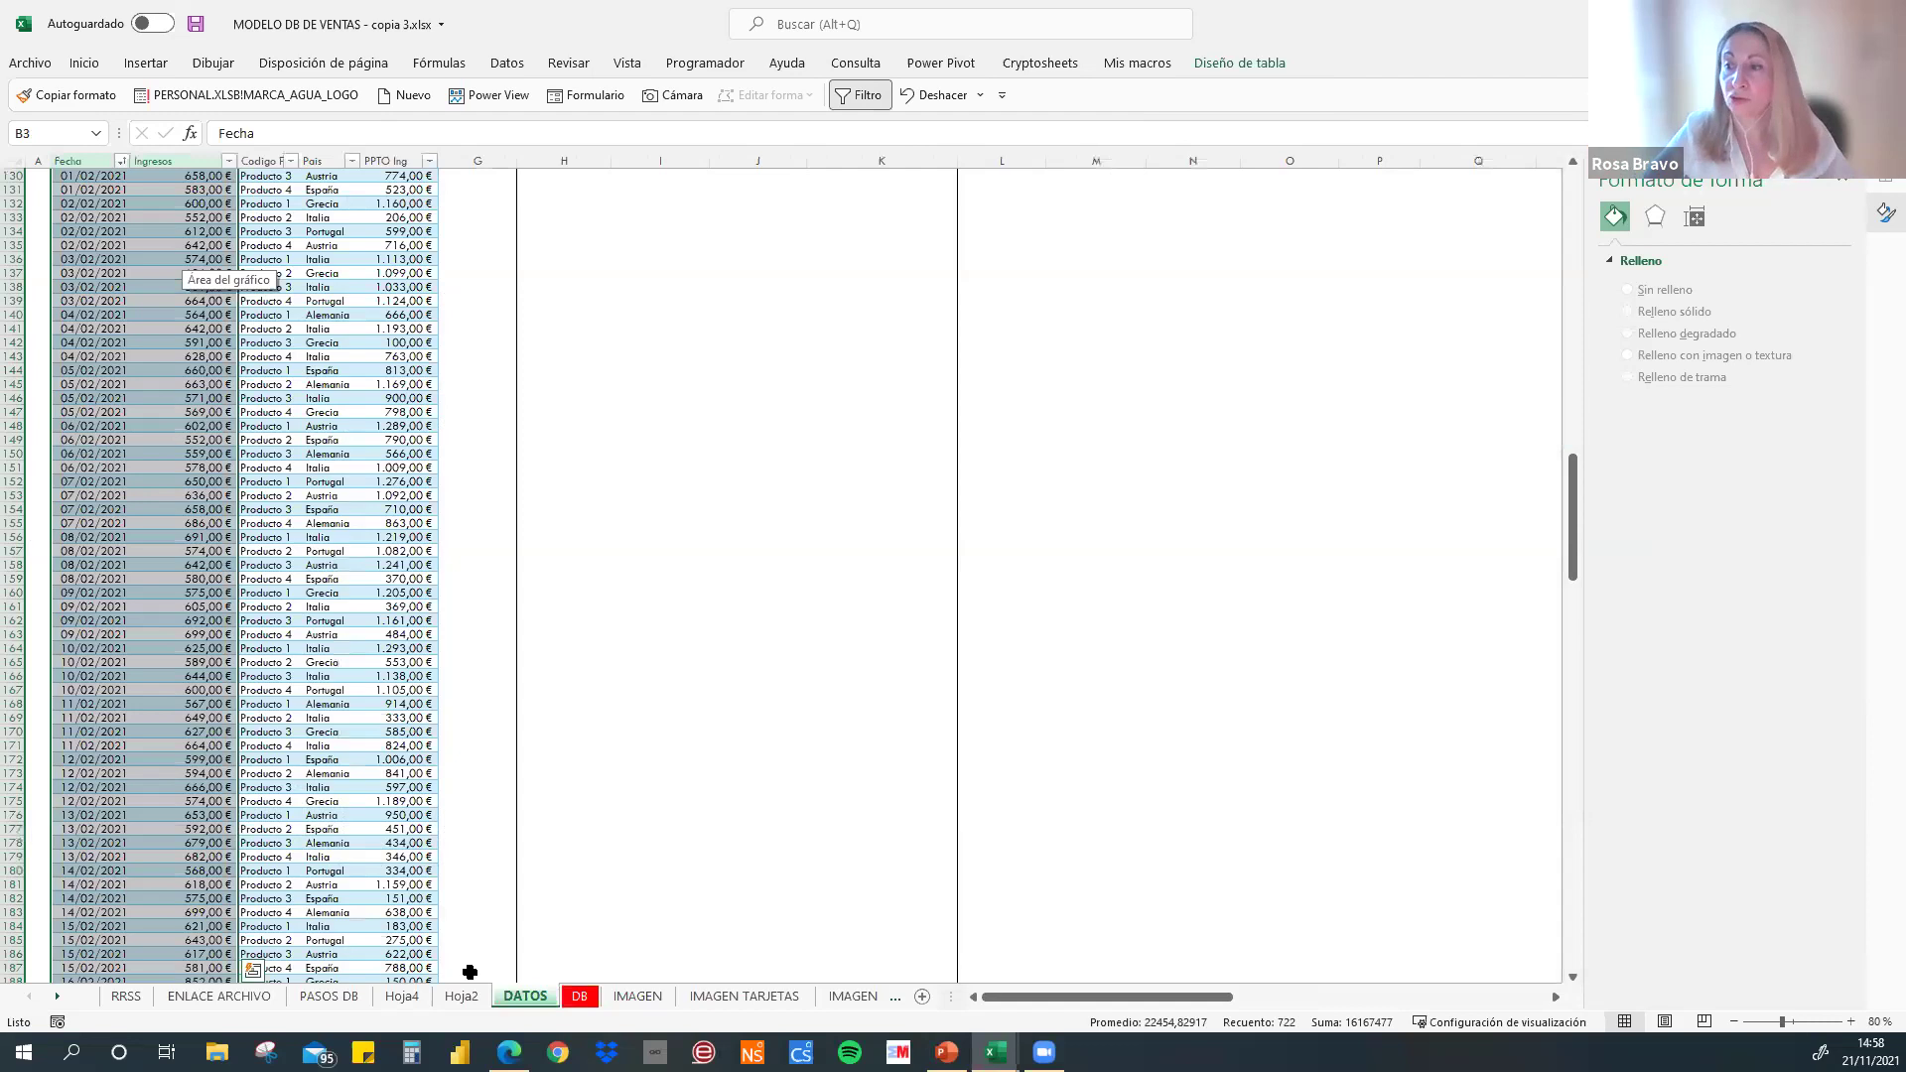
pyautogui.click(580, 995)
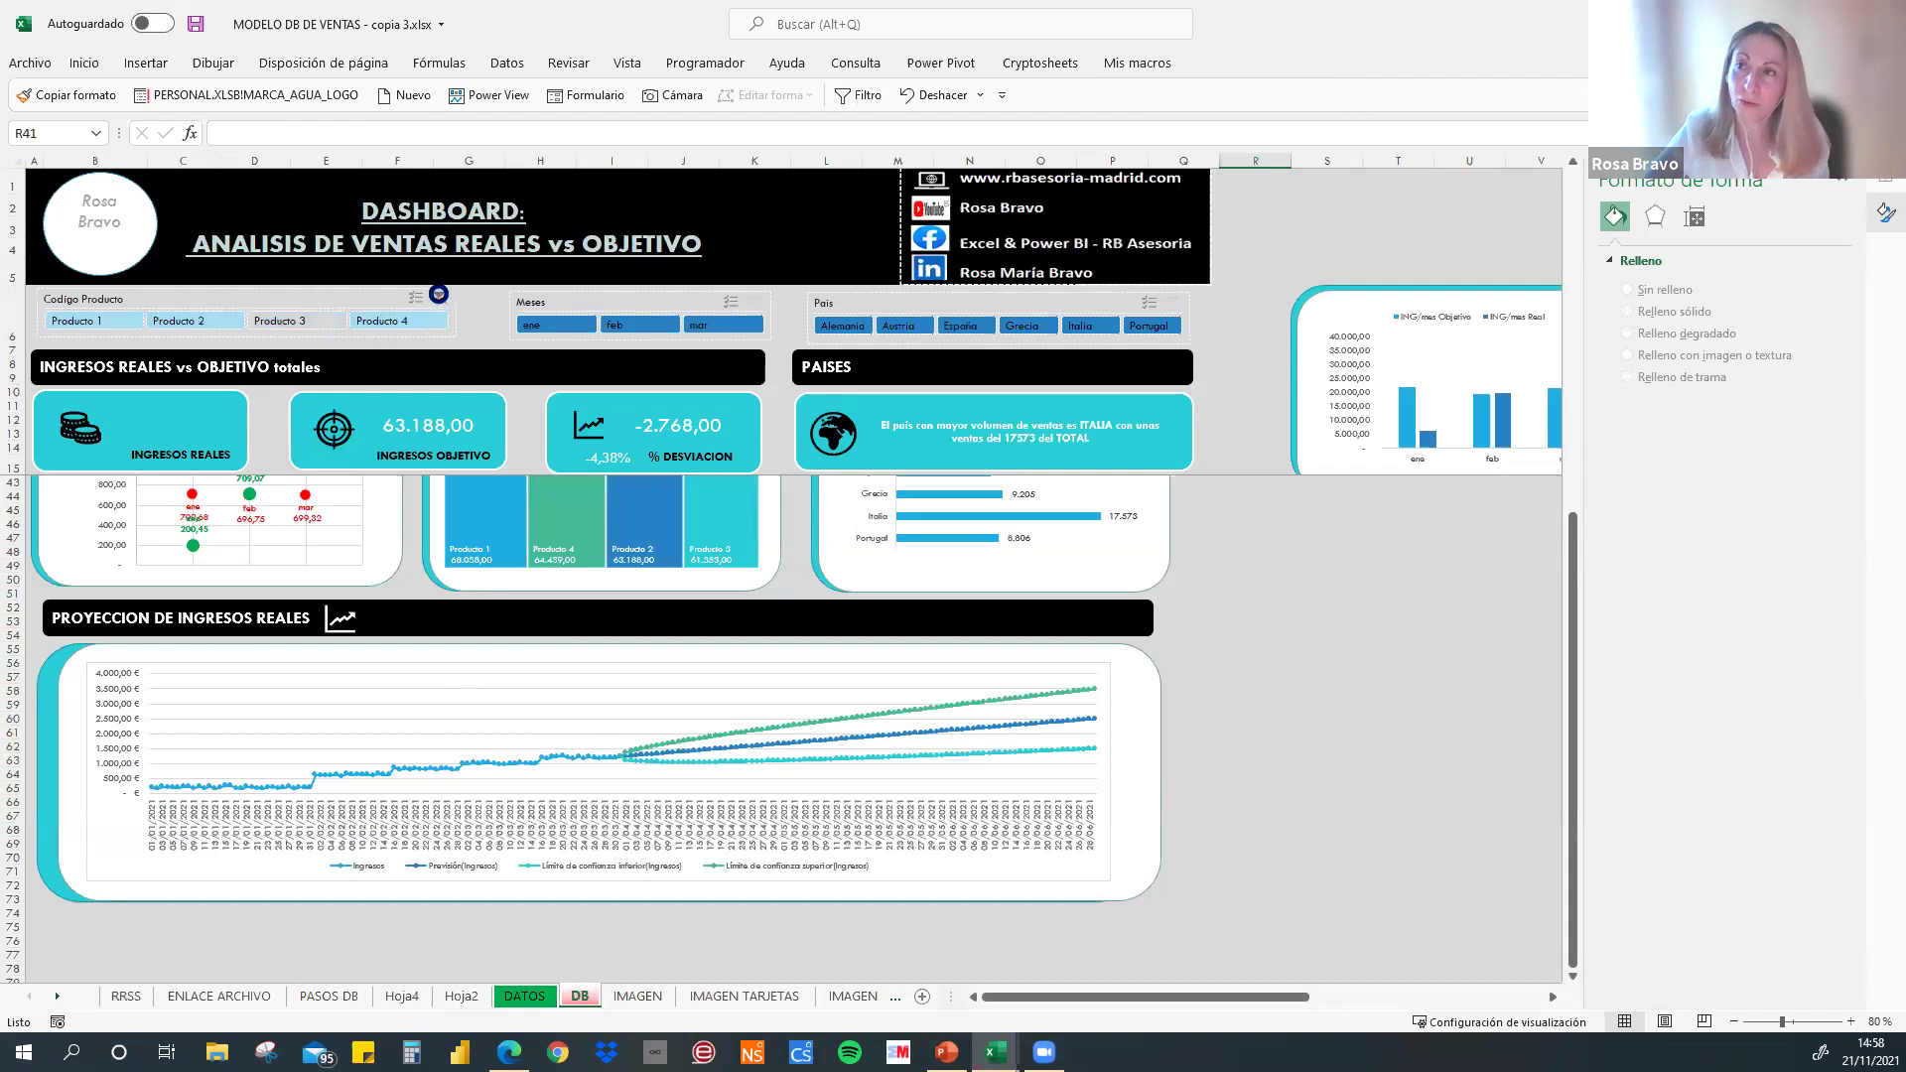
pyautogui.click(442, 319)
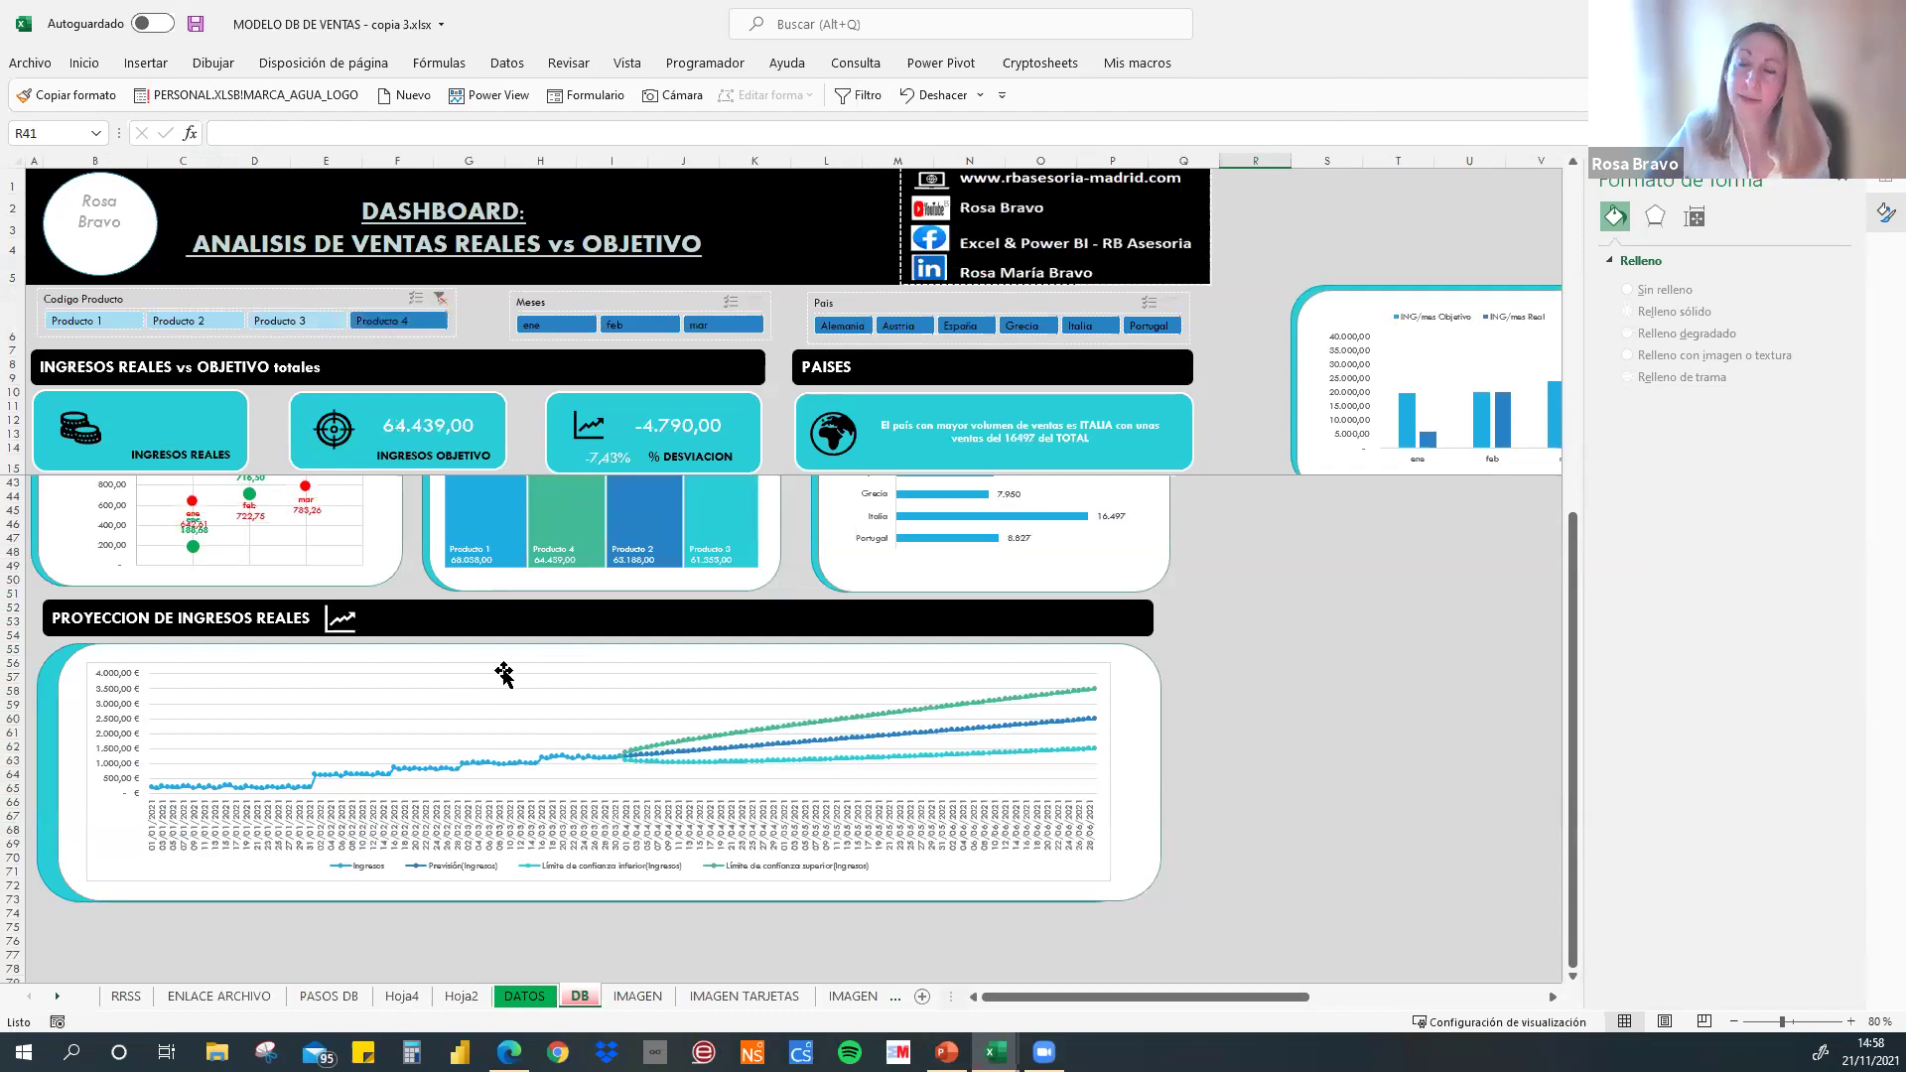
pyautogui.scroll(7, 506, 679)
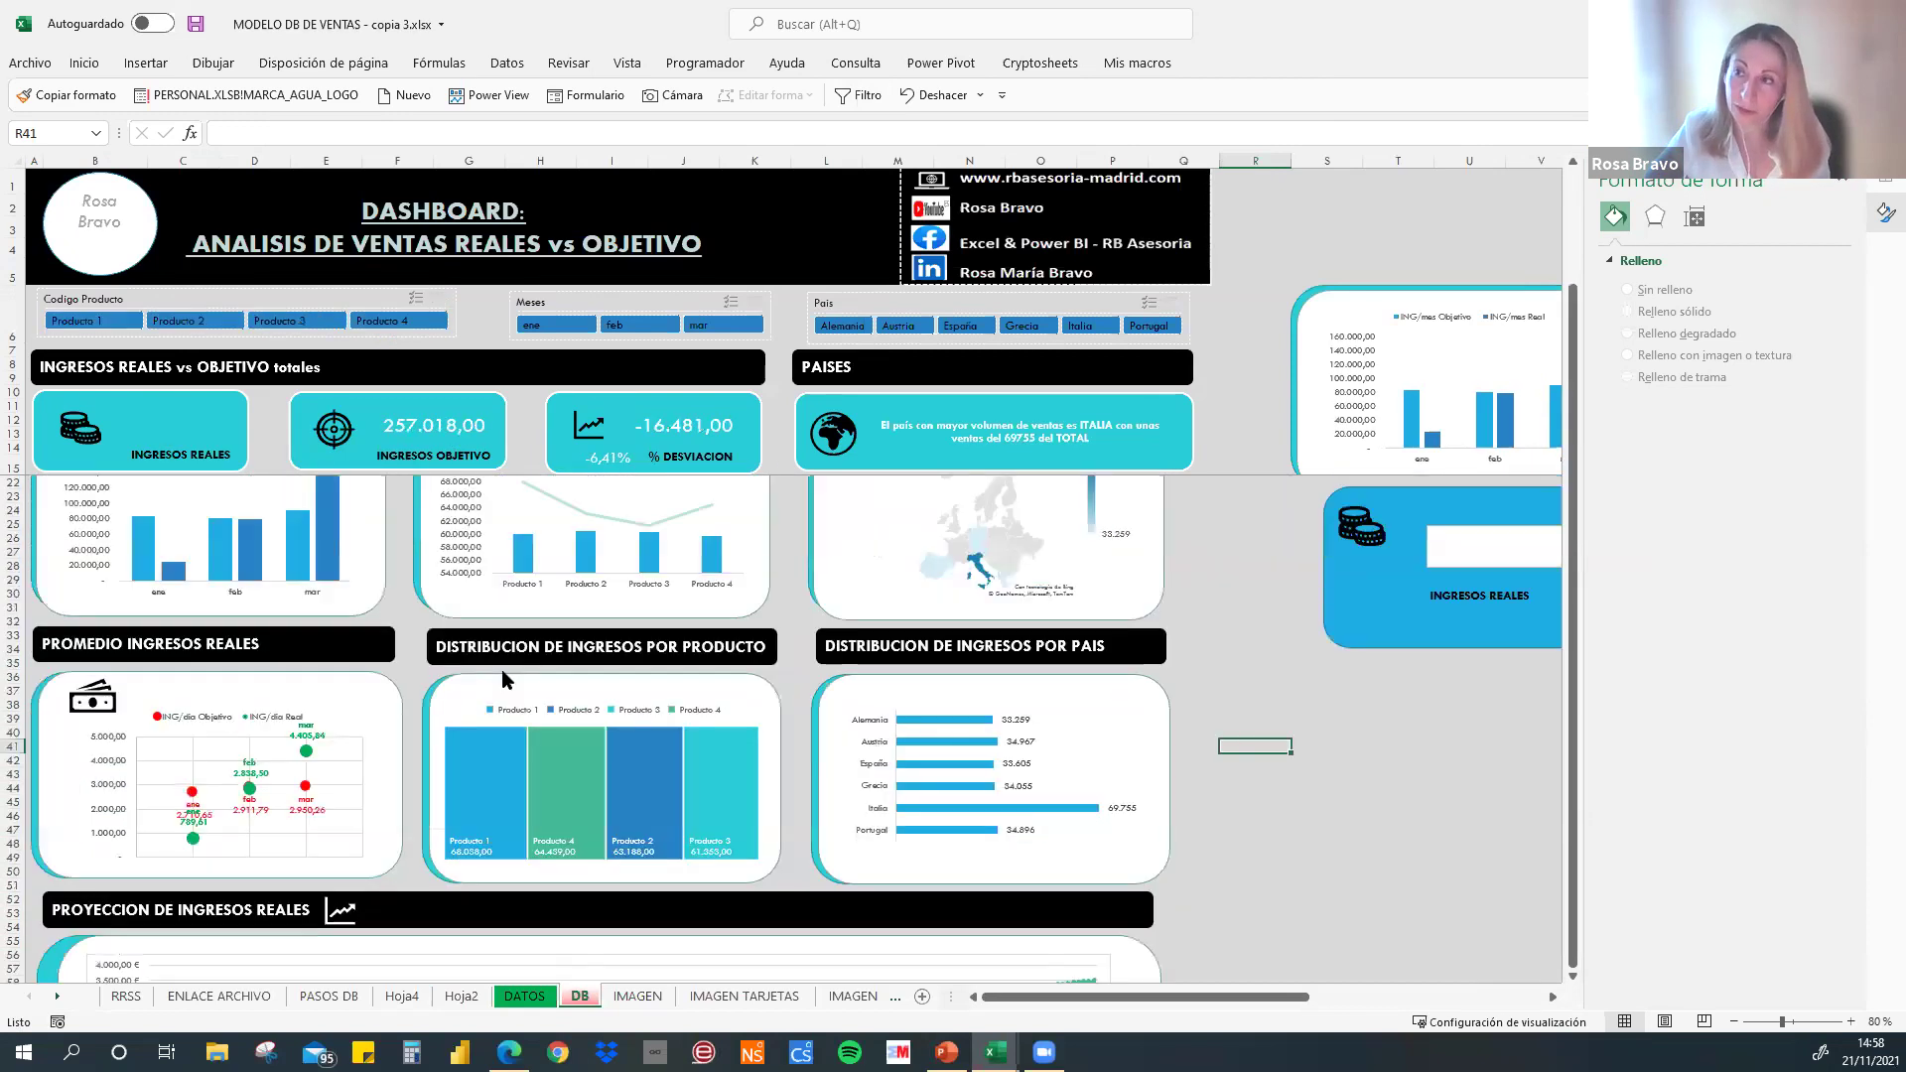
pyautogui.scroll(2, 408, 761)
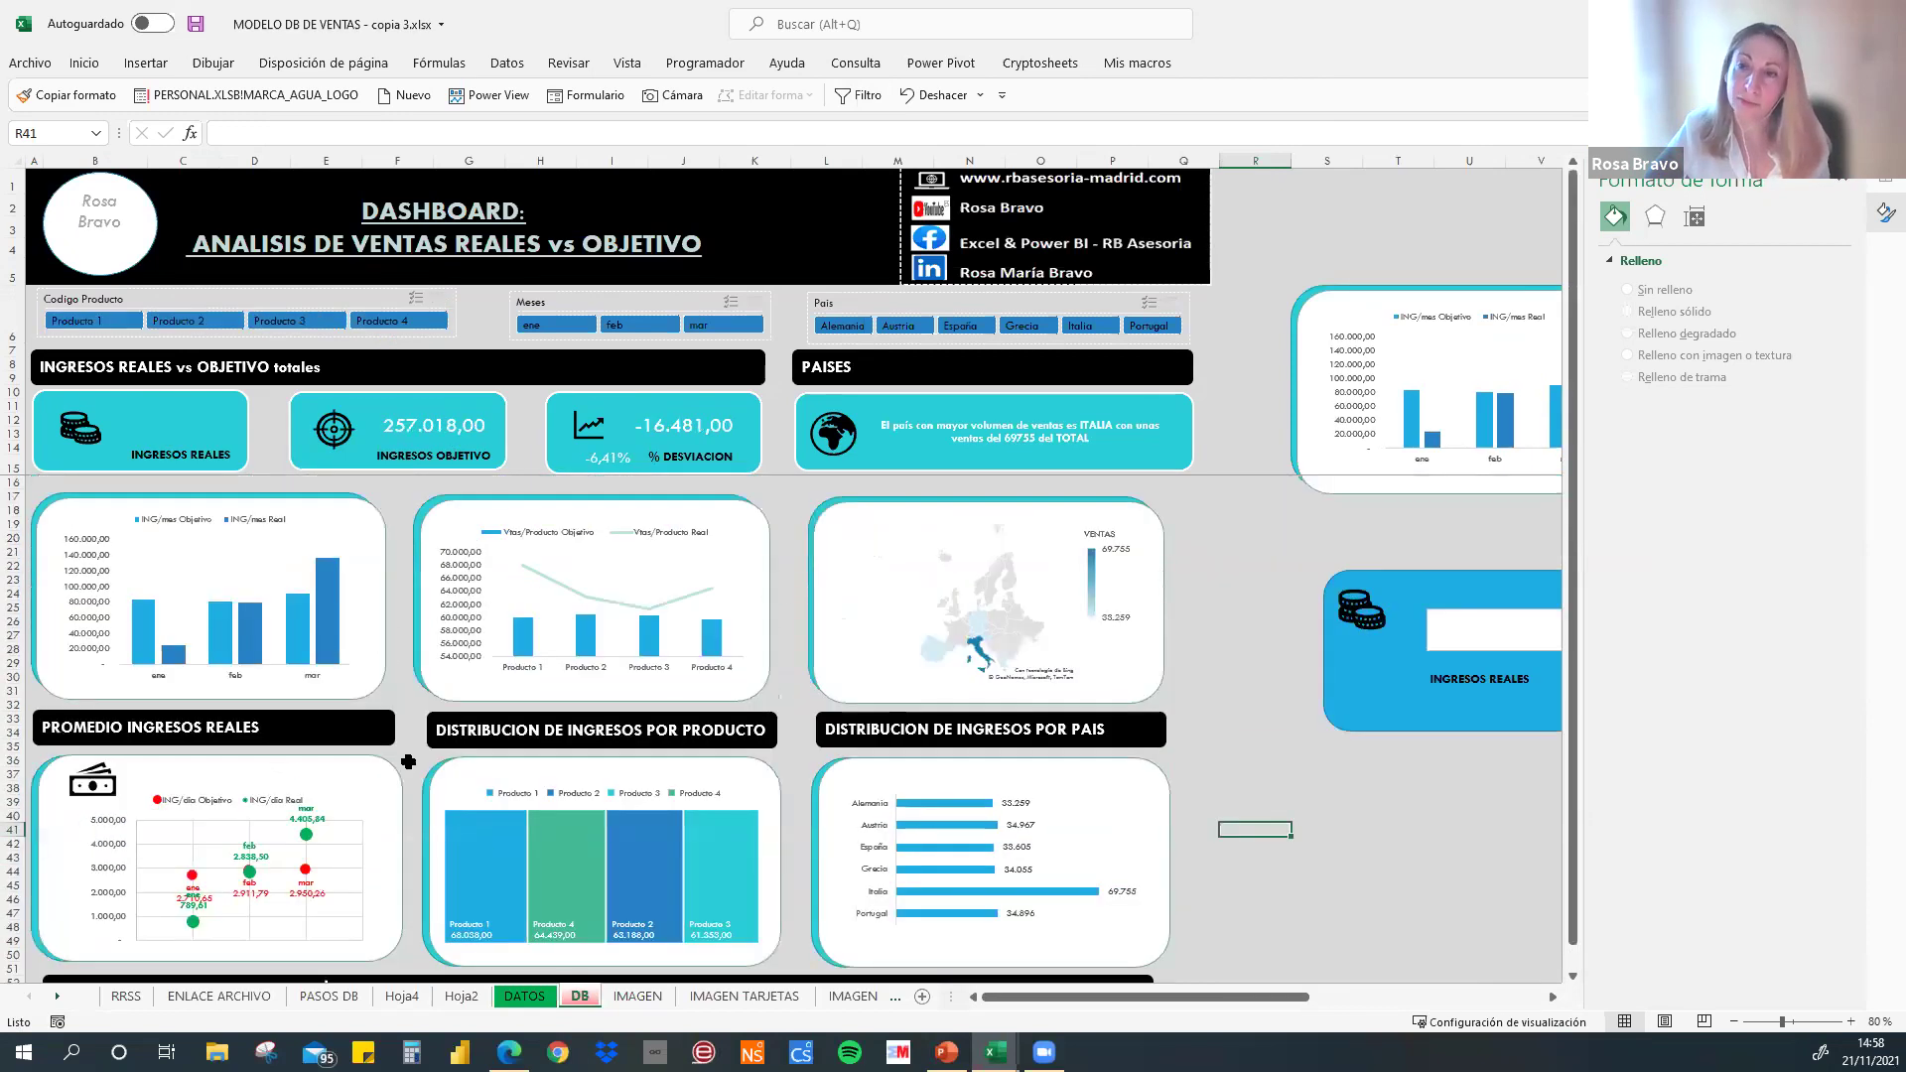